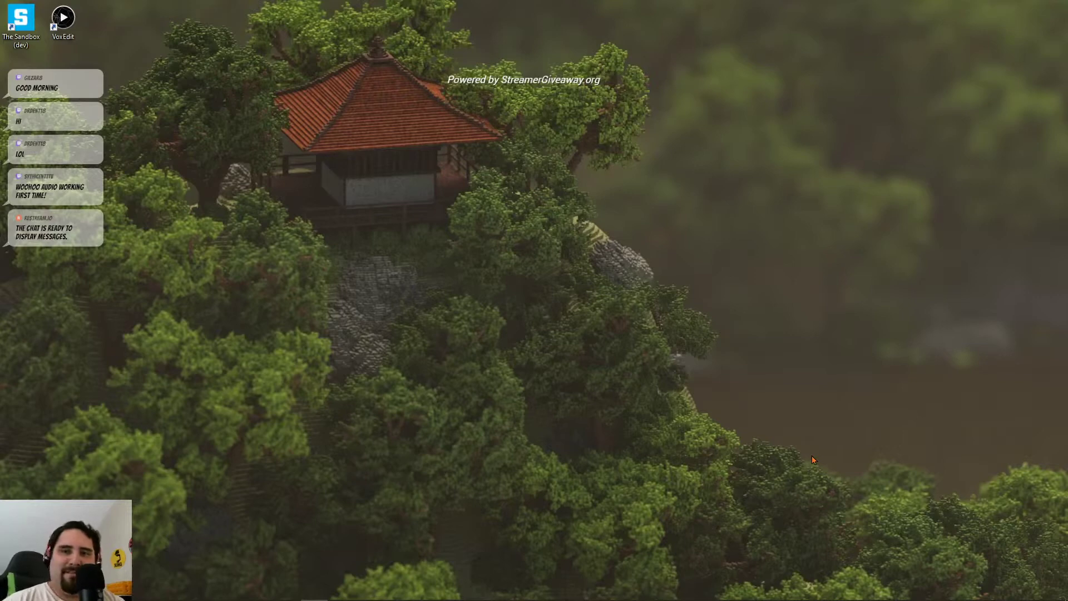
Switch to the browser window with the Pirate Contest forum topic and copy the topic's web address
{"action": "mouse_move", "coordinate": [182, 598]}
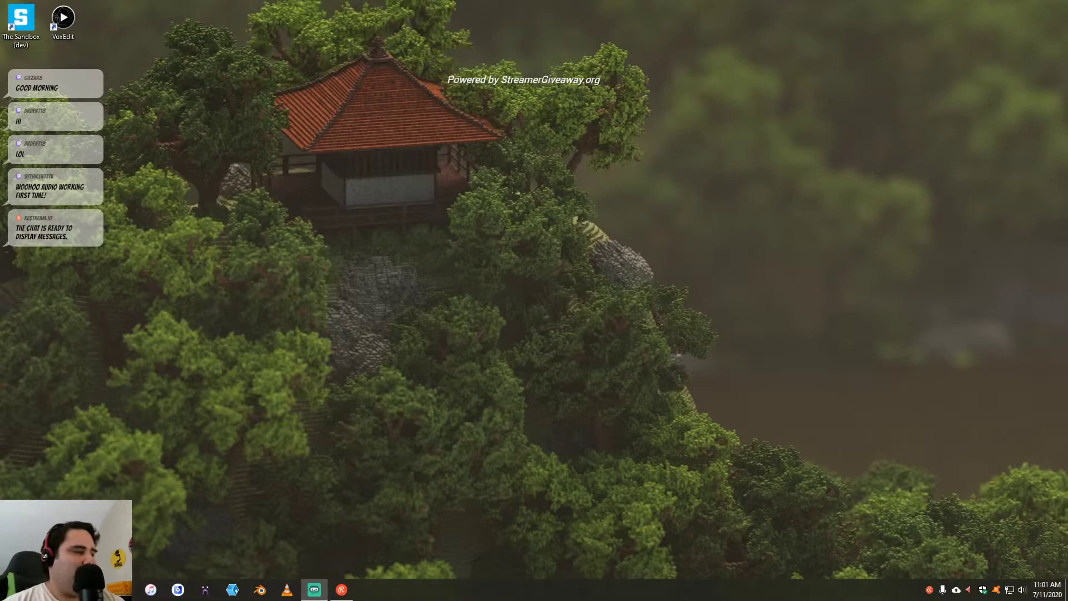
{"action": "left_click", "coordinate": [96, 590]}
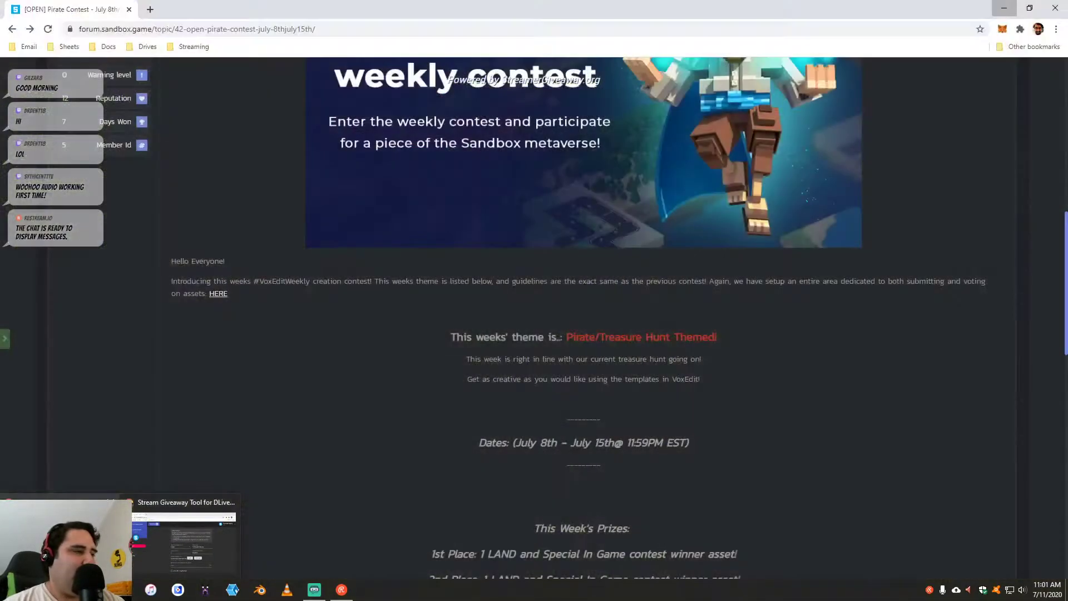
{"action": "left_click", "coordinate": [62, 539]}
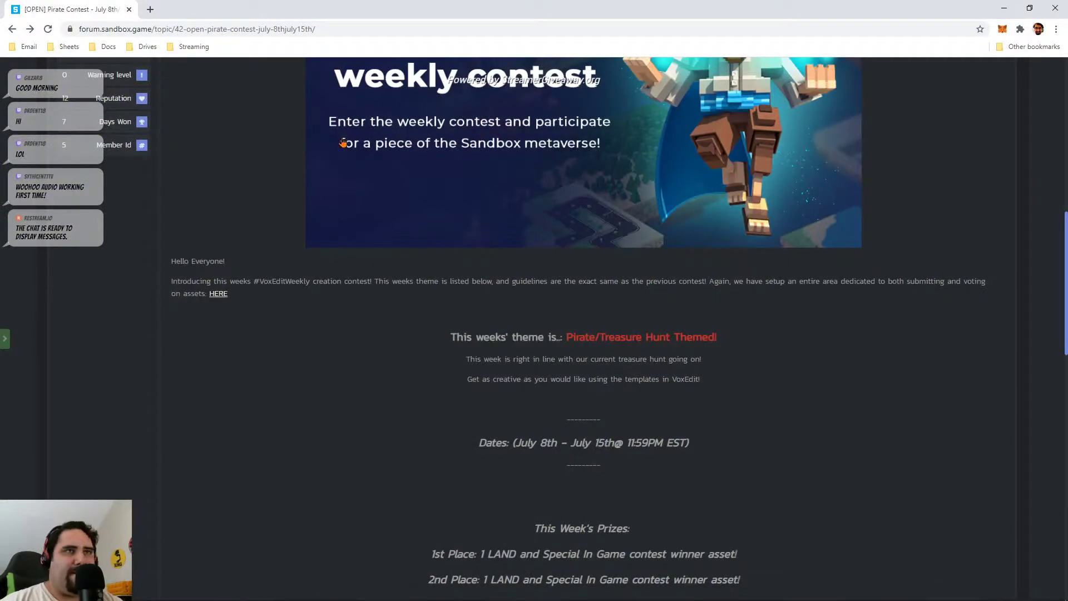
{"action": "scroll", "coordinate": [271, 199], "scroll_direction": "up", "scroll_amount": 4}
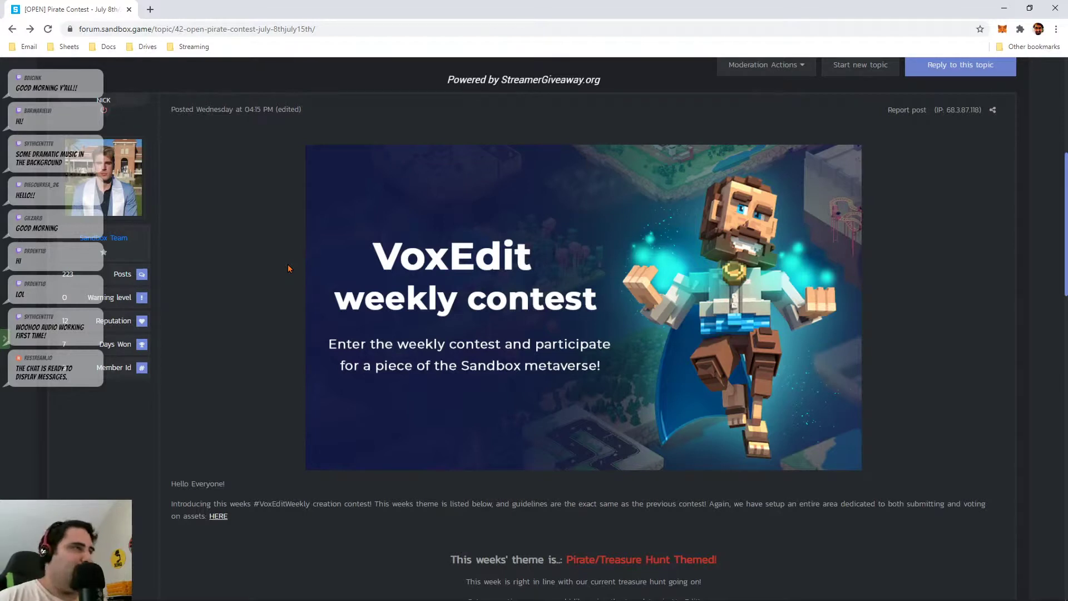
{"action": "left_click", "coordinate": [193, 32]}
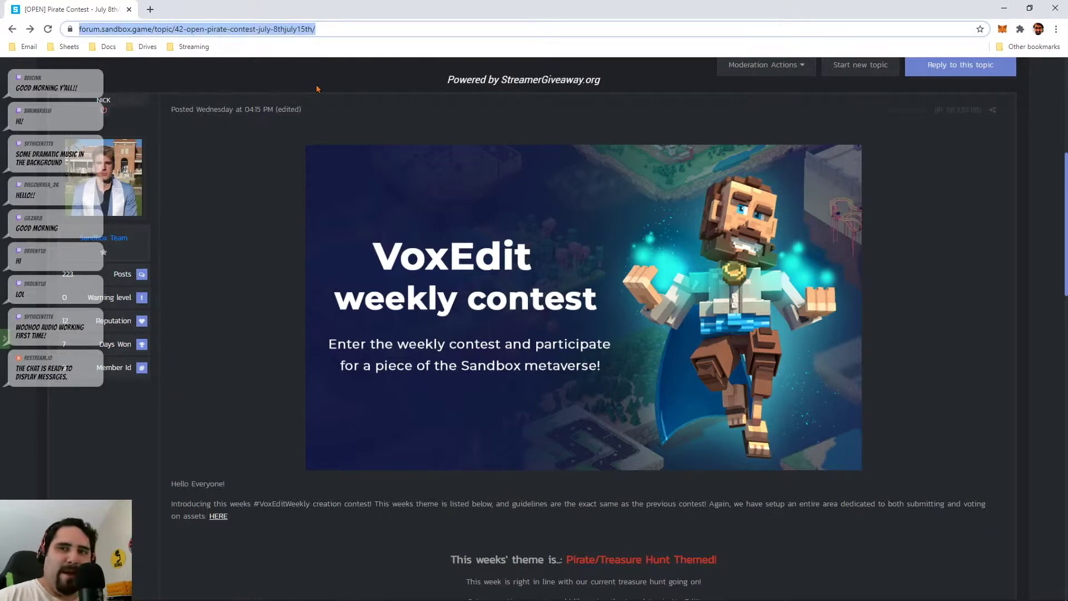
{"action": "left_click", "coordinate": [275, 283]}
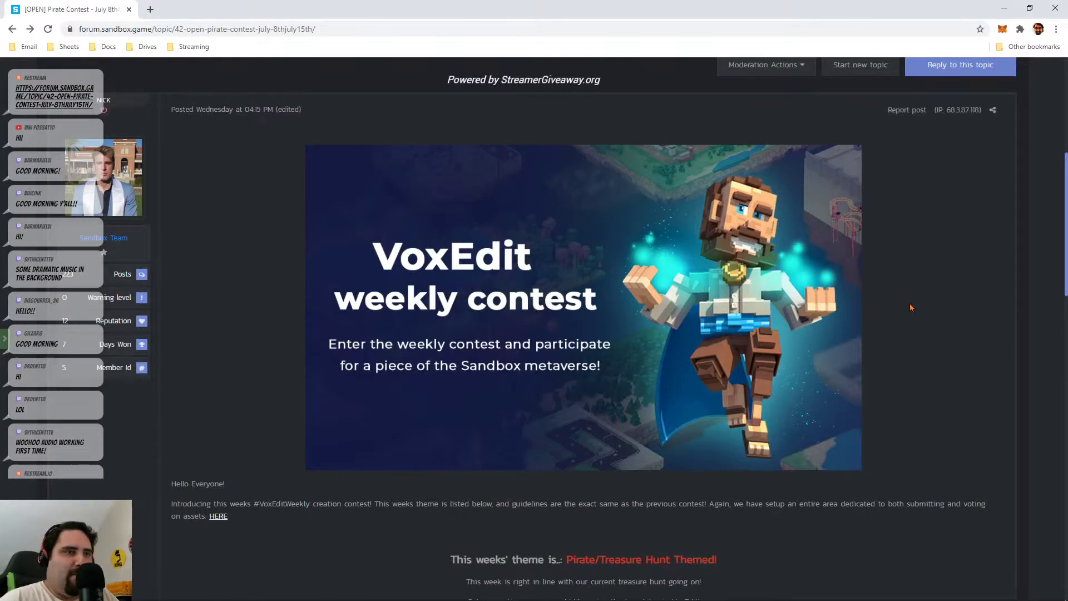
Review the contest post's theme, dates, prizes, links and the changes announced for future contests
{"action": "scroll", "coordinate": [911, 308], "scroll_direction": "down", "scroll_amount": 1}
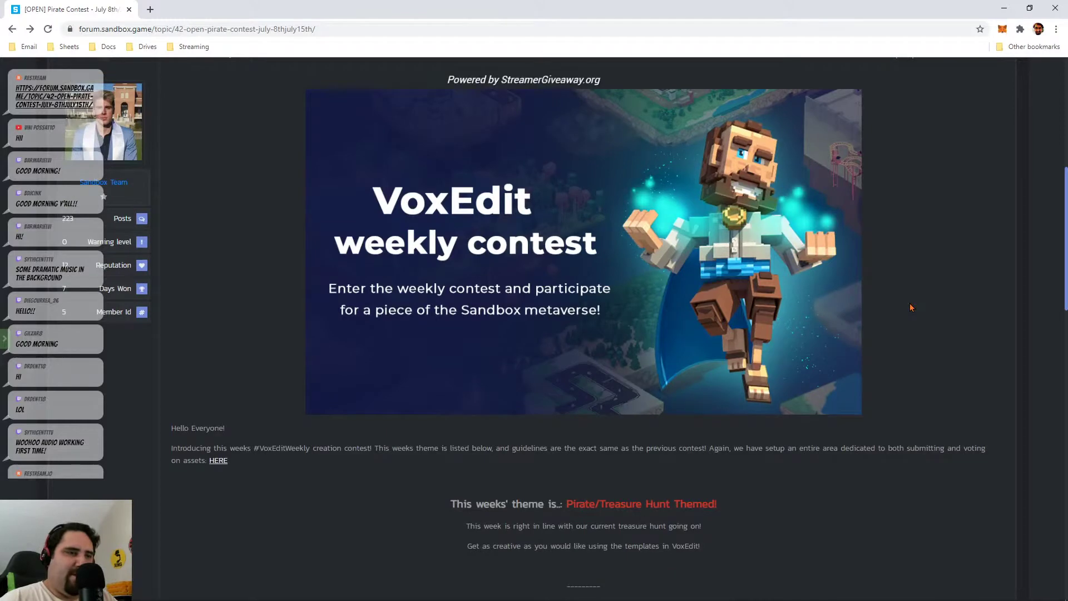
{"action": "scroll", "coordinate": [911, 308], "scroll_direction": "down", "scroll_amount": 5}
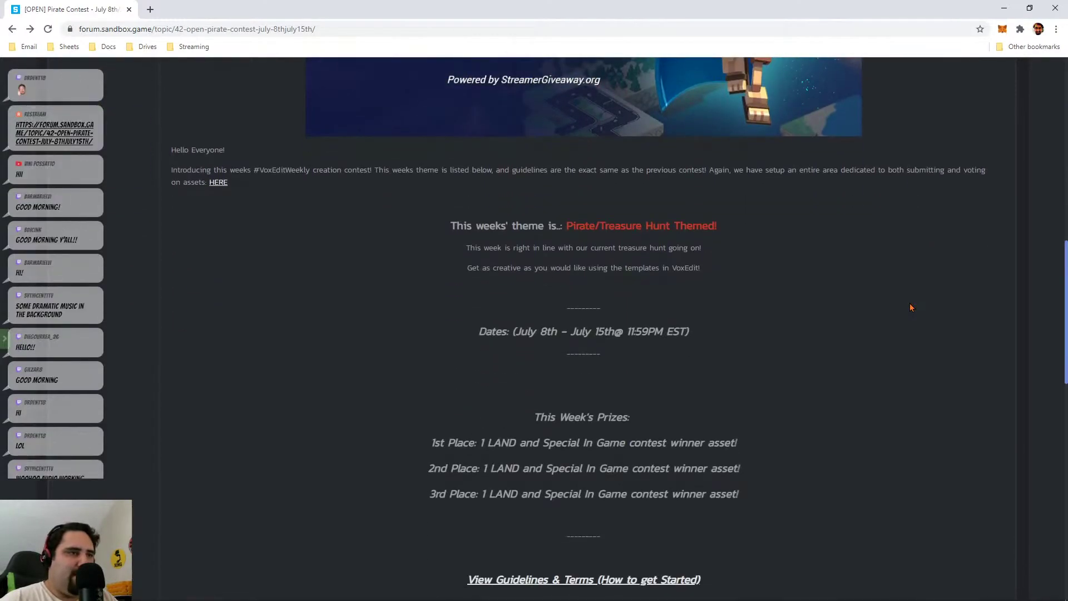
{"action": "scroll", "coordinate": [911, 307], "scroll_direction": "down", "scroll_amount": 7}
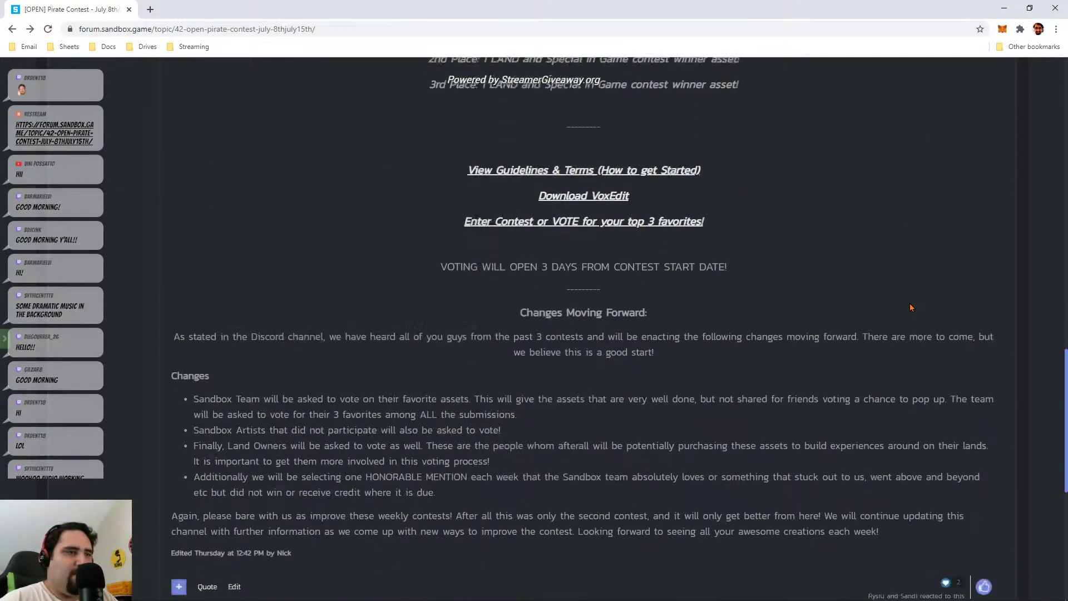
{"action": "scroll", "coordinate": [911, 307], "scroll_direction": "down", "scroll_amount": 1}
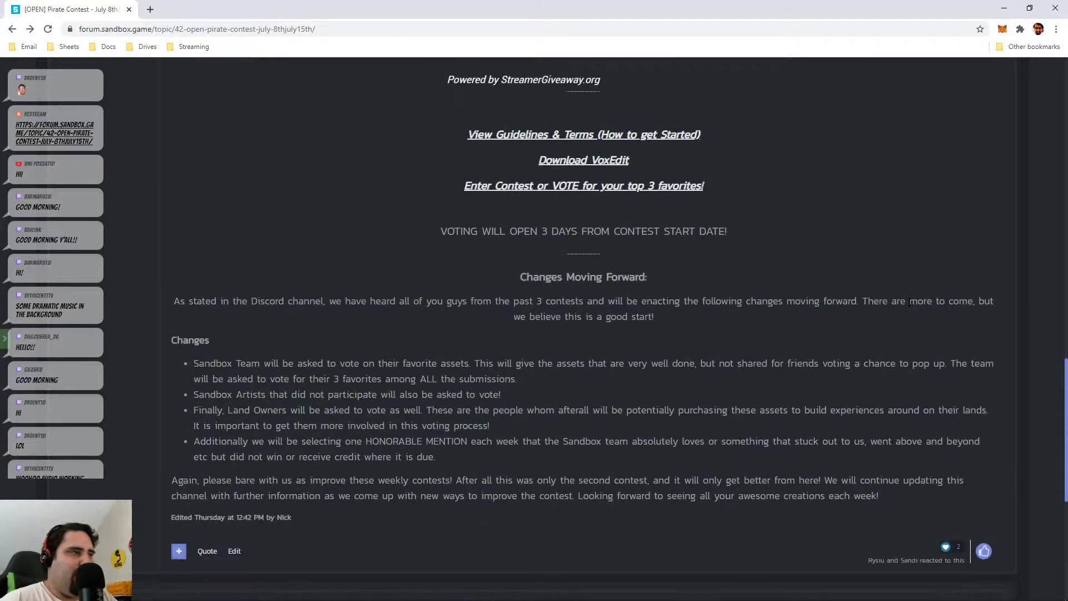
{"action": "scroll", "coordinate": [477, 407], "scroll_direction": "up", "scroll_amount": 2}
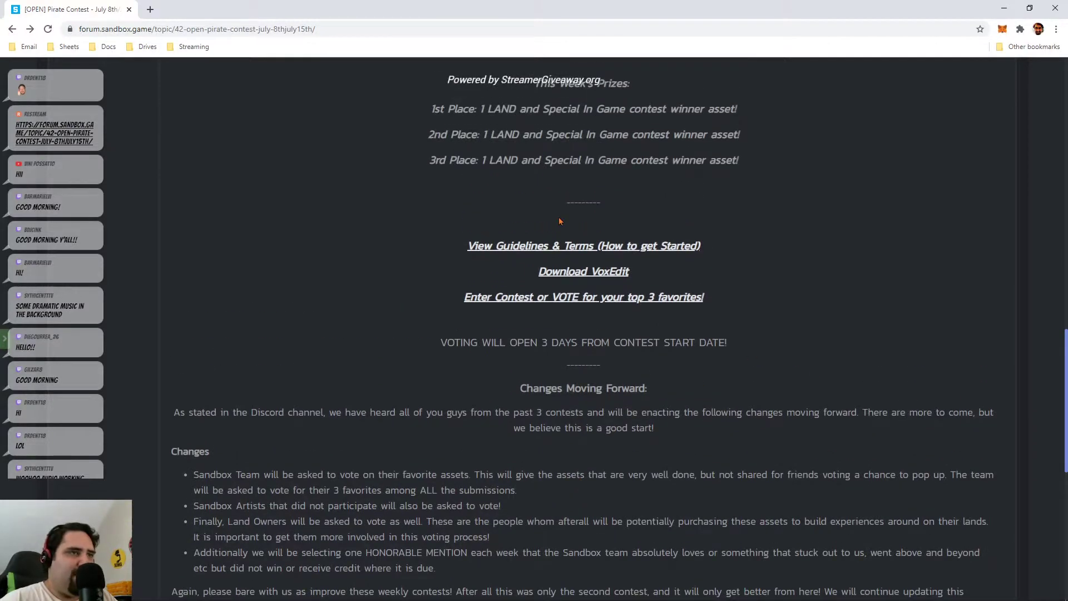
{"action": "scroll", "coordinate": [559, 221], "scroll_direction": "up", "scroll_amount": 7}
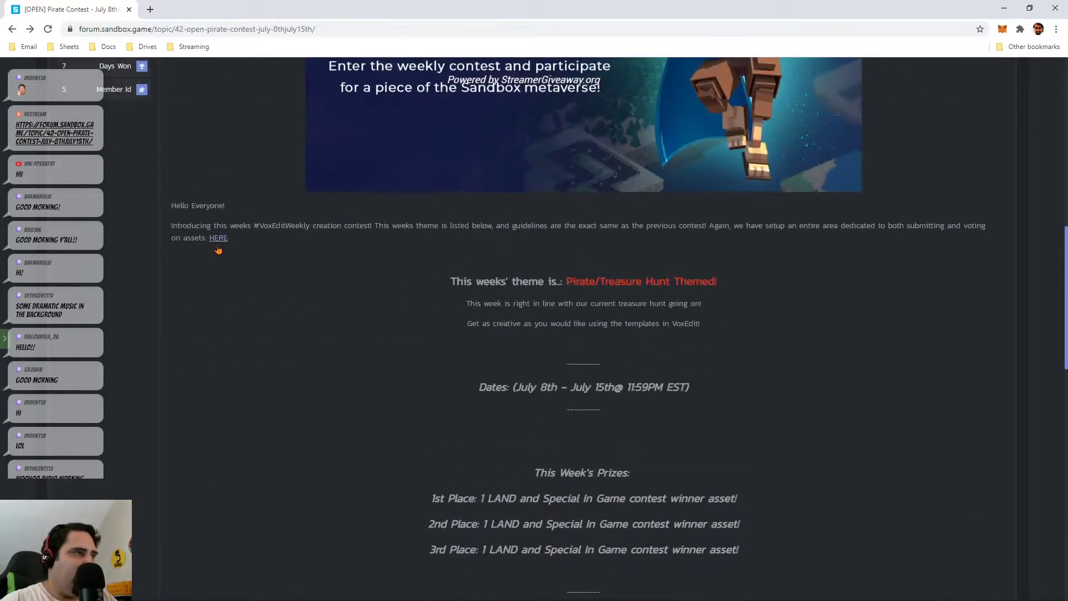
Open the submission and voting page linked in the post's introduction, look it over, and close its browser tab
{"action": "left_click", "coordinate": [217, 245]}
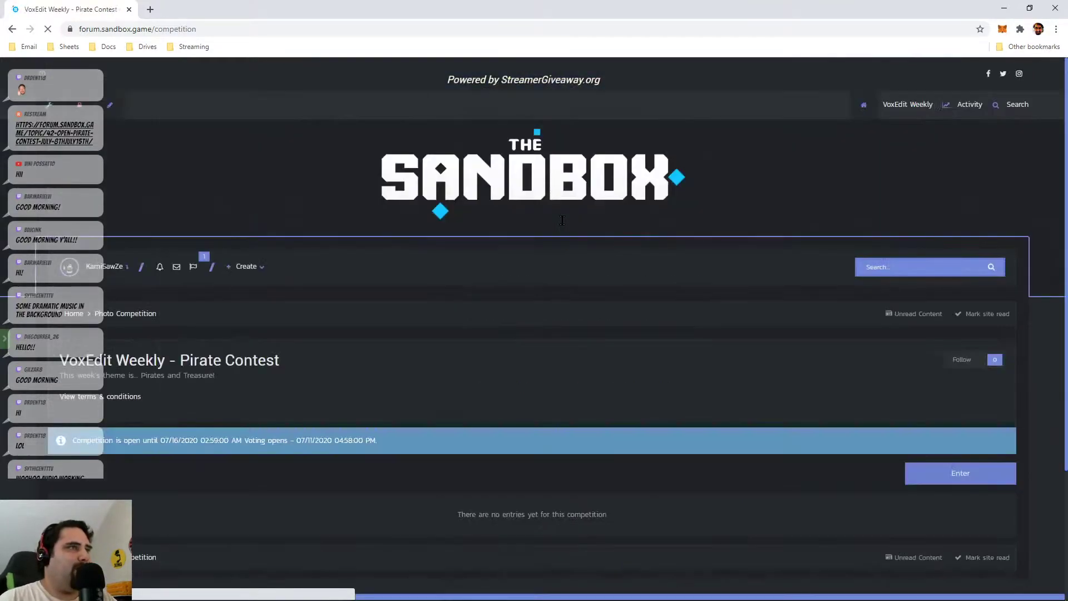
{"action": "scroll", "coordinate": [501, 267], "scroll_direction": "down", "scroll_amount": 3}
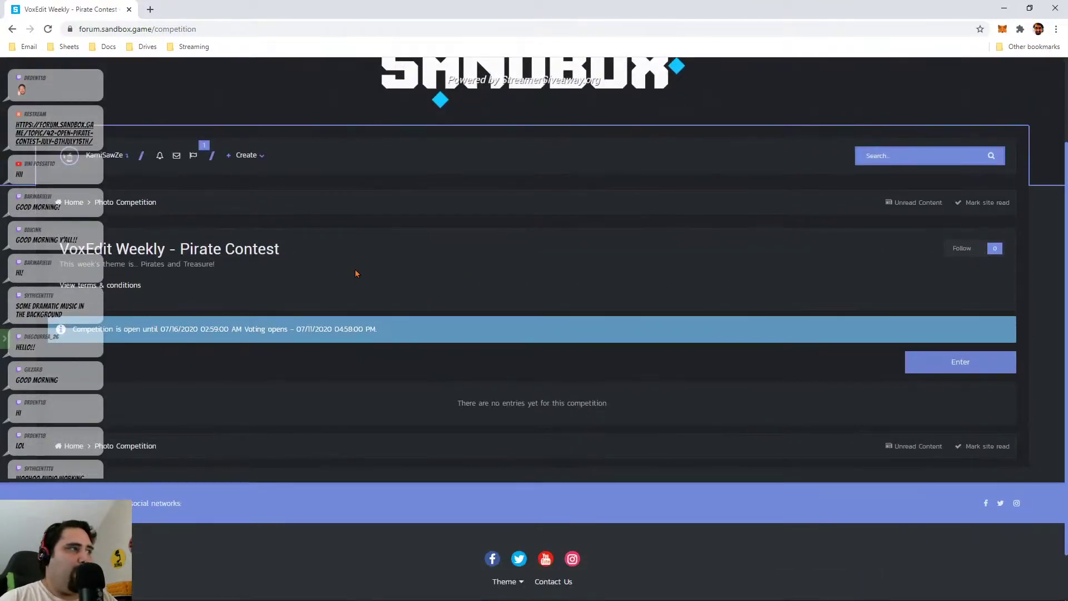
{"action": "left_click", "coordinate": [128, 10]}
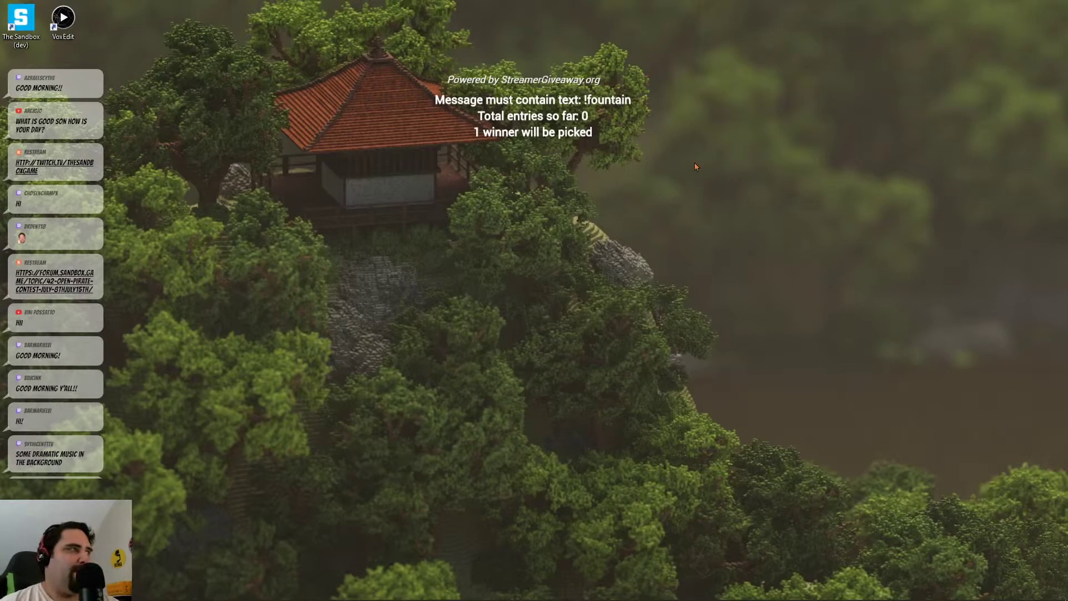
Launch The Sandbox (dev) from the desktop and log in with the remembered account credentials
{"action": "left_click", "coordinate": [21, 22]}
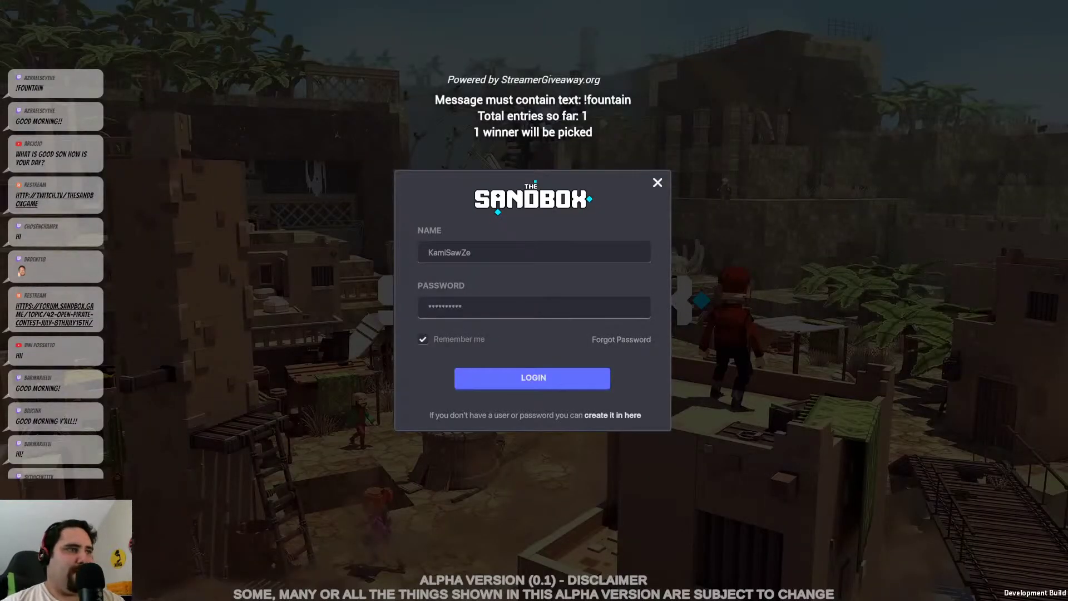
{"action": "left_click", "coordinate": [551, 385]}
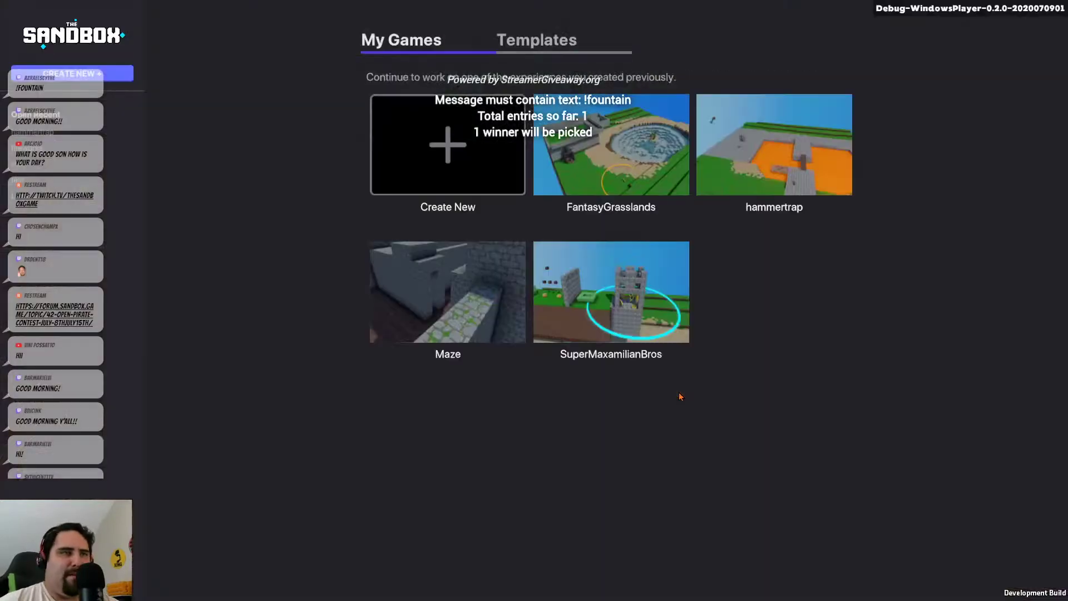
Create a new experience named "dojiraland" with the Nether theme and a 1x1 land size, and hide the editor's hints
{"action": "left_click", "coordinate": [448, 146]}
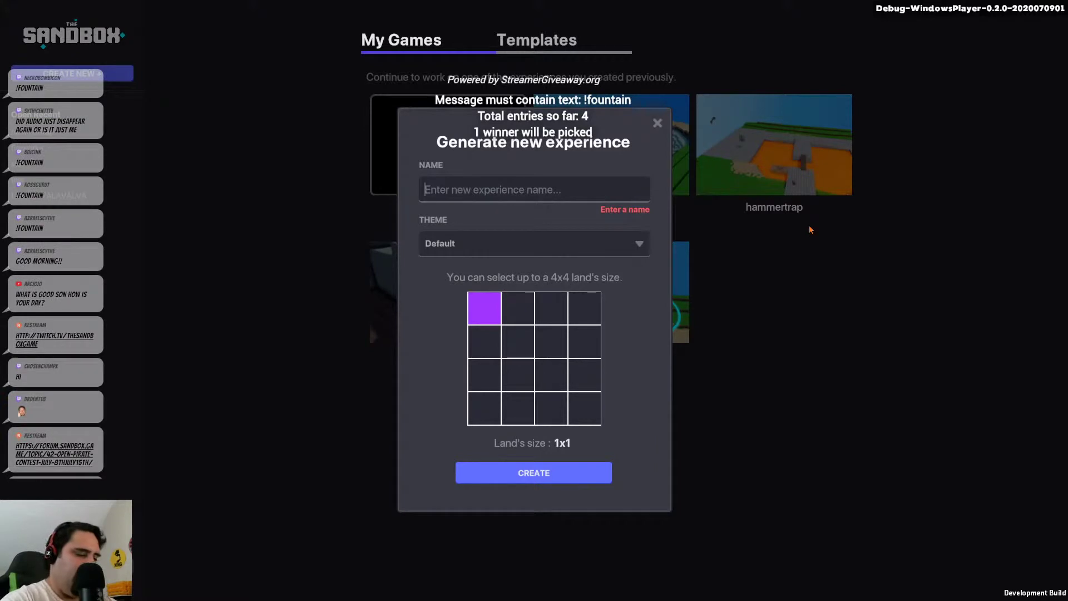
{"action": "type", "text": "dojira"}
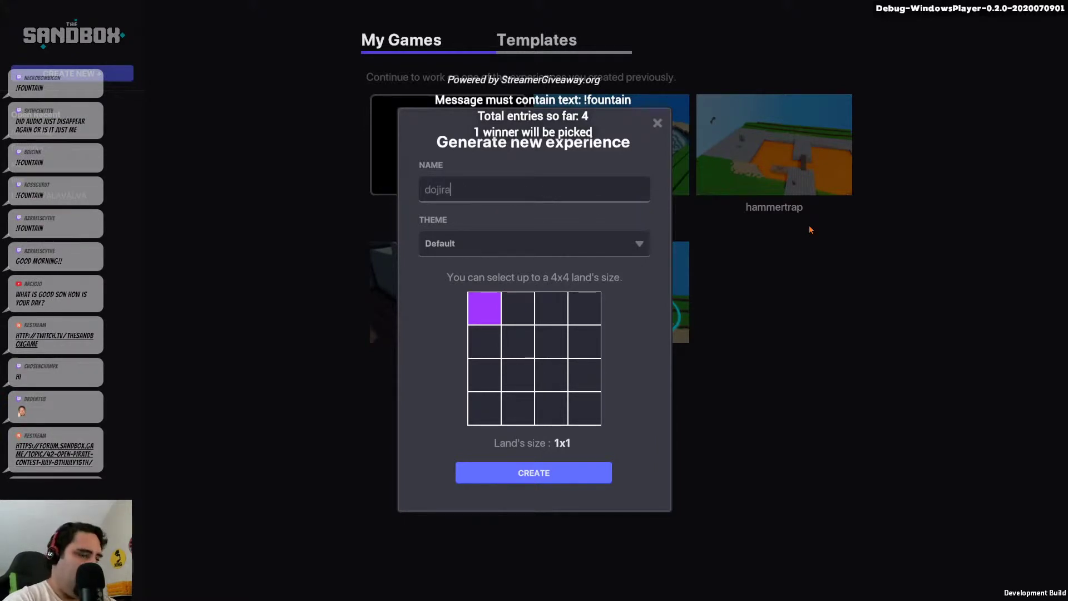
{"action": "type", "text": "land"}
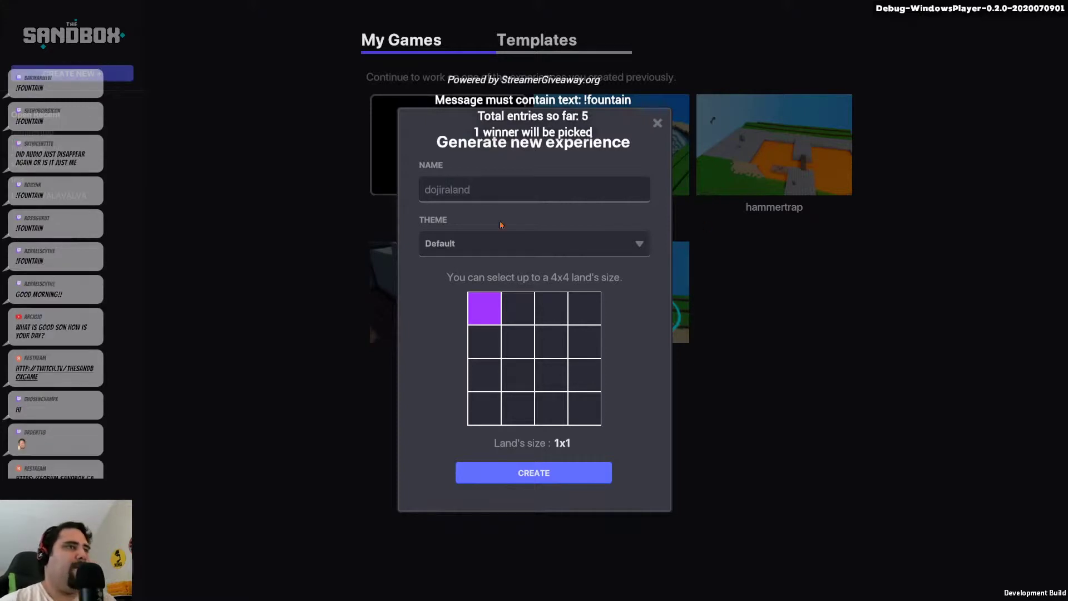
{"action": "left_click", "coordinate": [614, 252]}
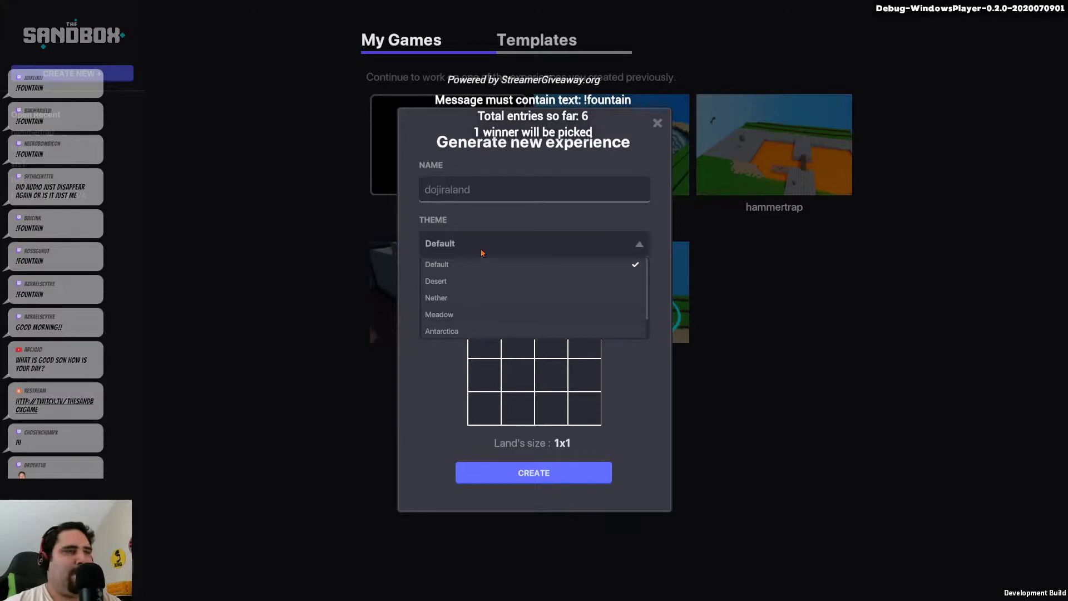
{"action": "left_click", "coordinate": [445, 299]}
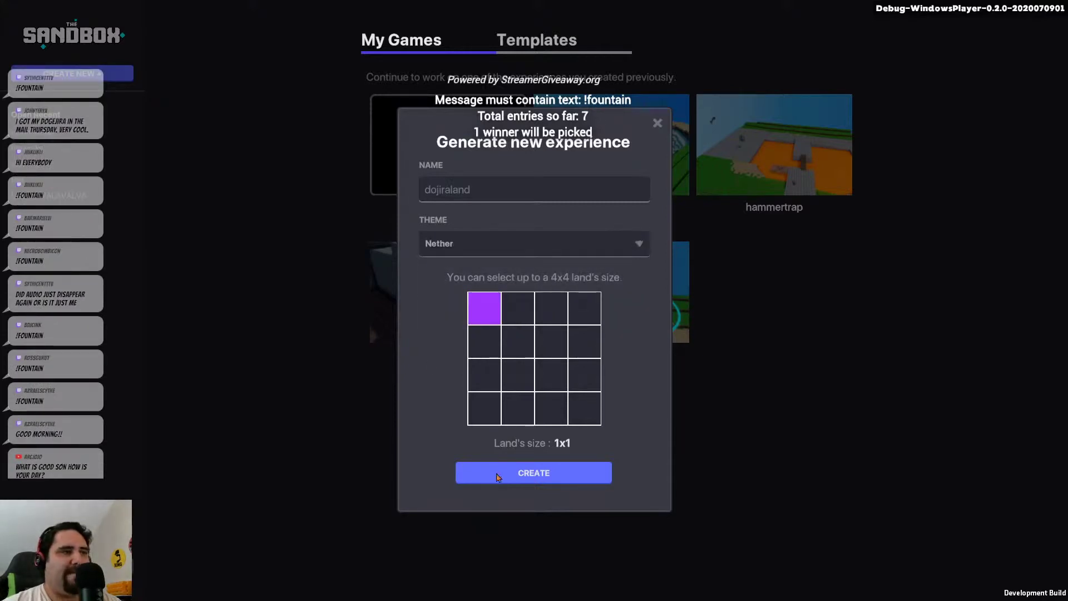
{"action": "left_click", "coordinate": [563, 463]}
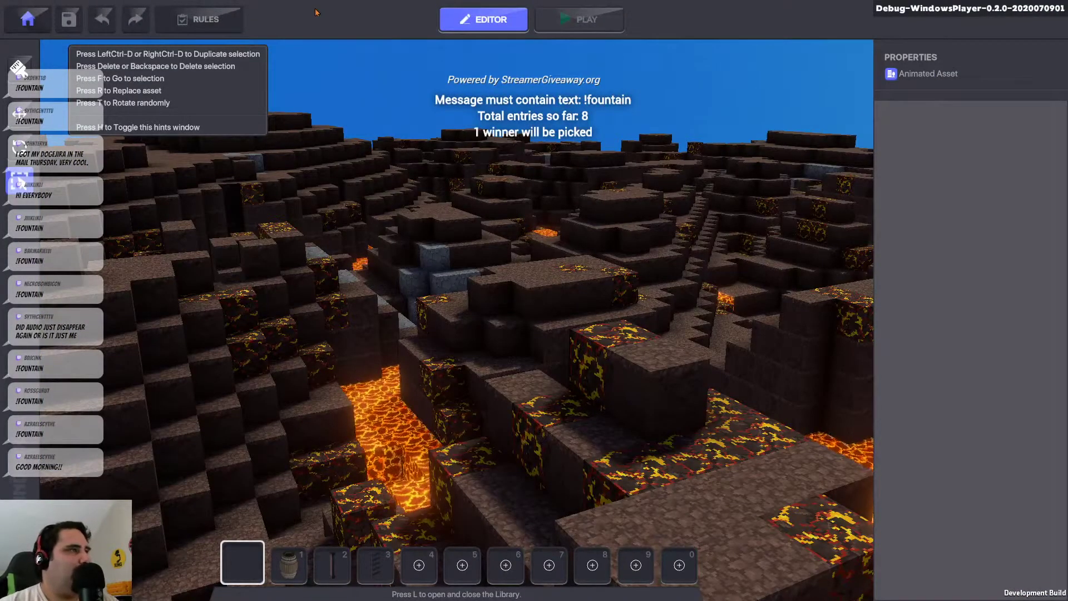
{"action": "key", "text": "h"}
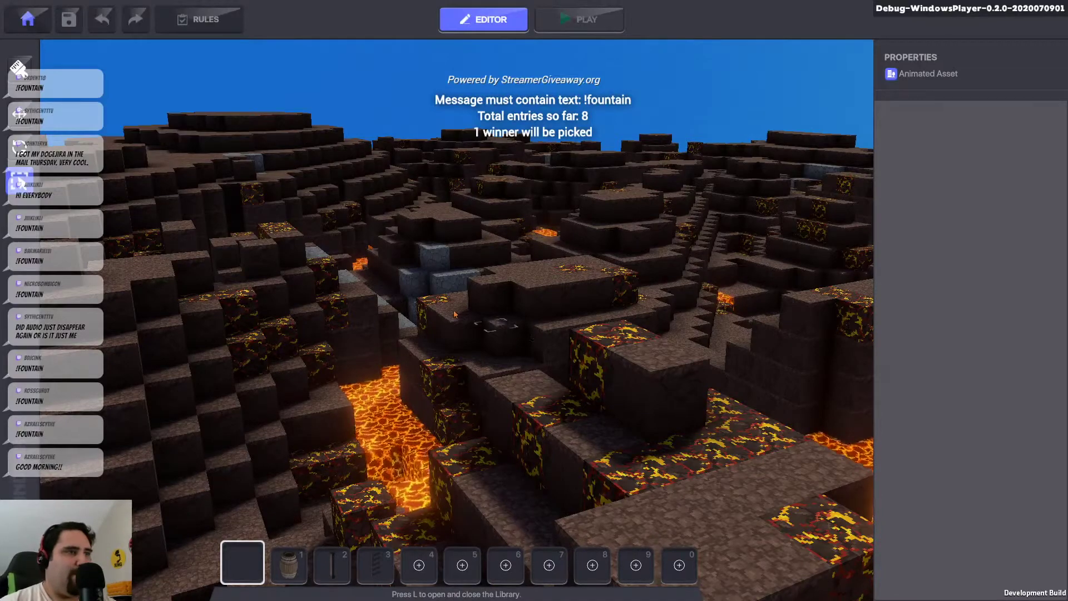
Examine the Nether terrain's rock and lava layout up close, from underneath, and from above across the whole land
{"action": "scroll", "coordinate": [454, 315], "scroll_direction": "down", "scroll_amount": 5}
{"action": "right_click_drag", "start_coordinate": [454, 315], "coordinate": [472, 300]}
{"action": "key", "text": "w"}
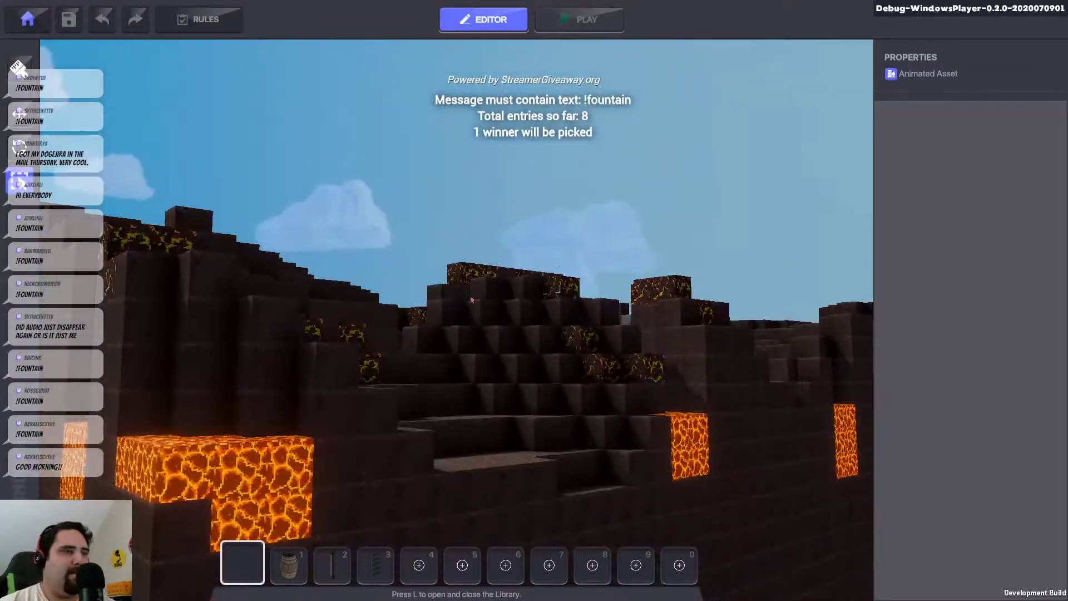
{"action": "key", "text": "w"}
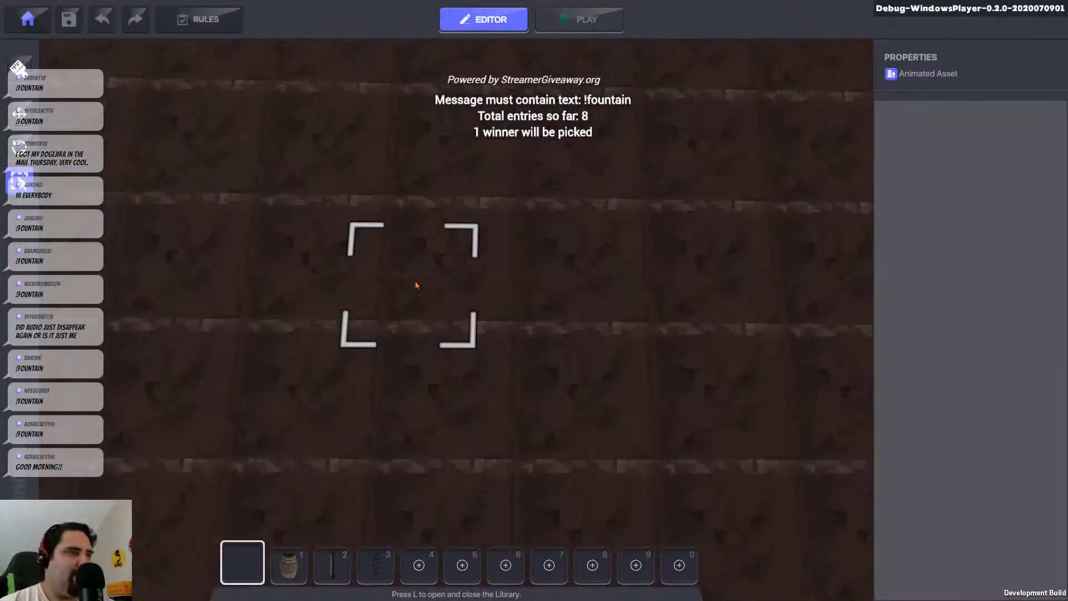
{"action": "key", "text": "w"}
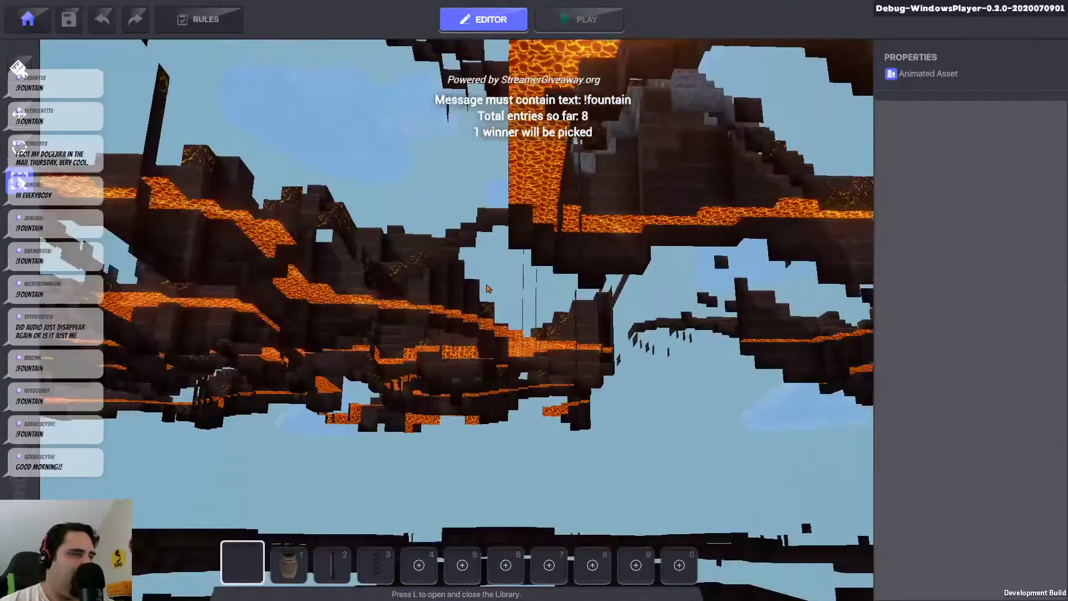
{"action": "key", "text": "w"}
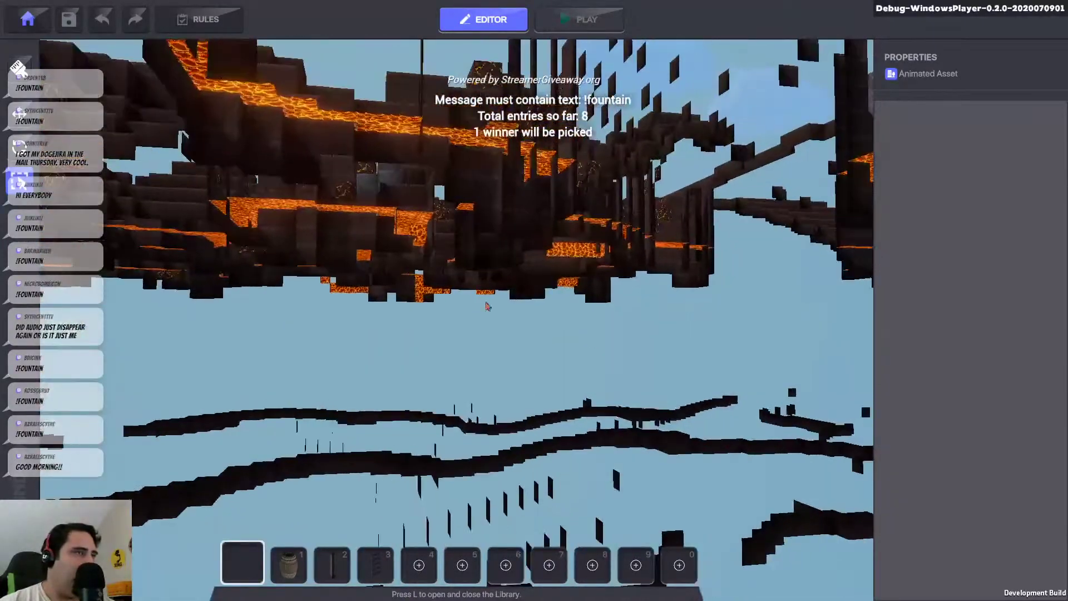
{"action": "key", "text": "w"}
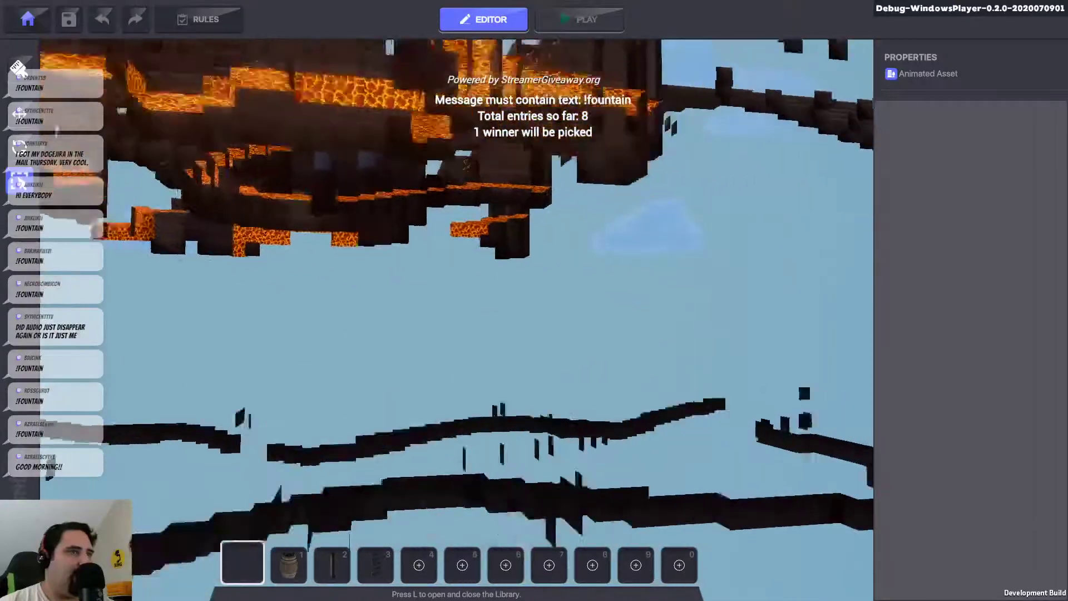
{"action": "key", "text": "w"}
{"action": "right_click_drag", "start_coordinate": [390, 195], "coordinate": [470, 259]}
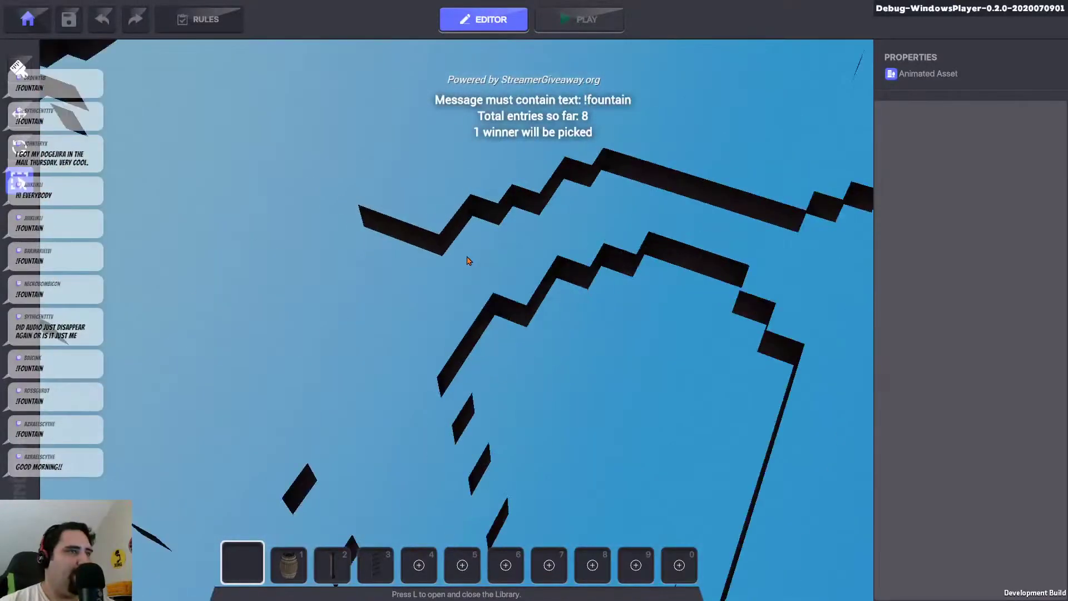
{"action": "scroll", "coordinate": [470, 237], "scroll_direction": "down", "scroll_amount": 12}
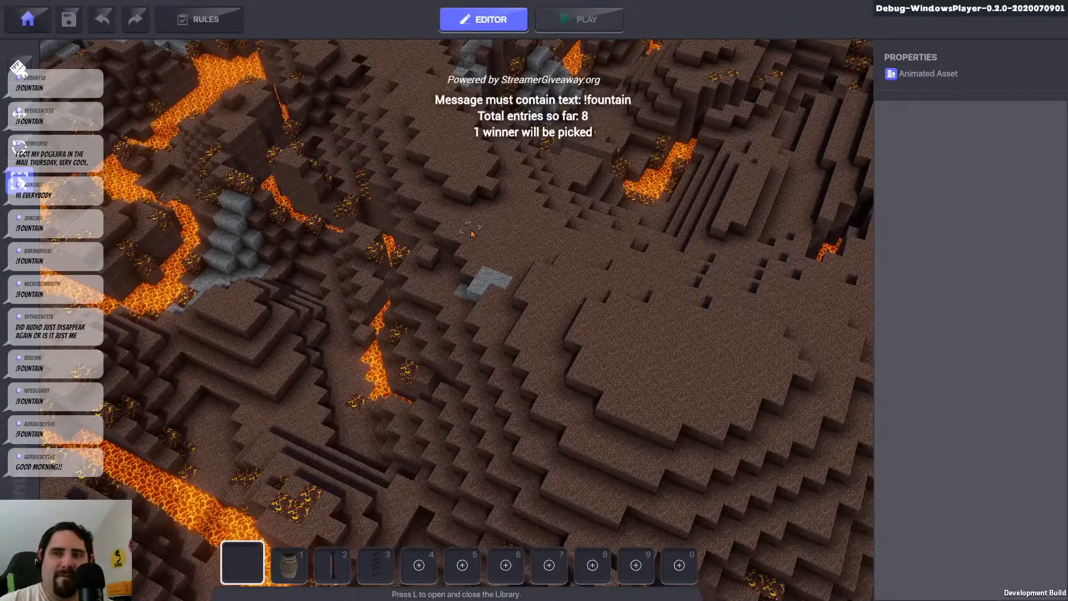
{"action": "scroll", "coordinate": [476, 229], "scroll_direction": "down", "scroll_amount": 5}
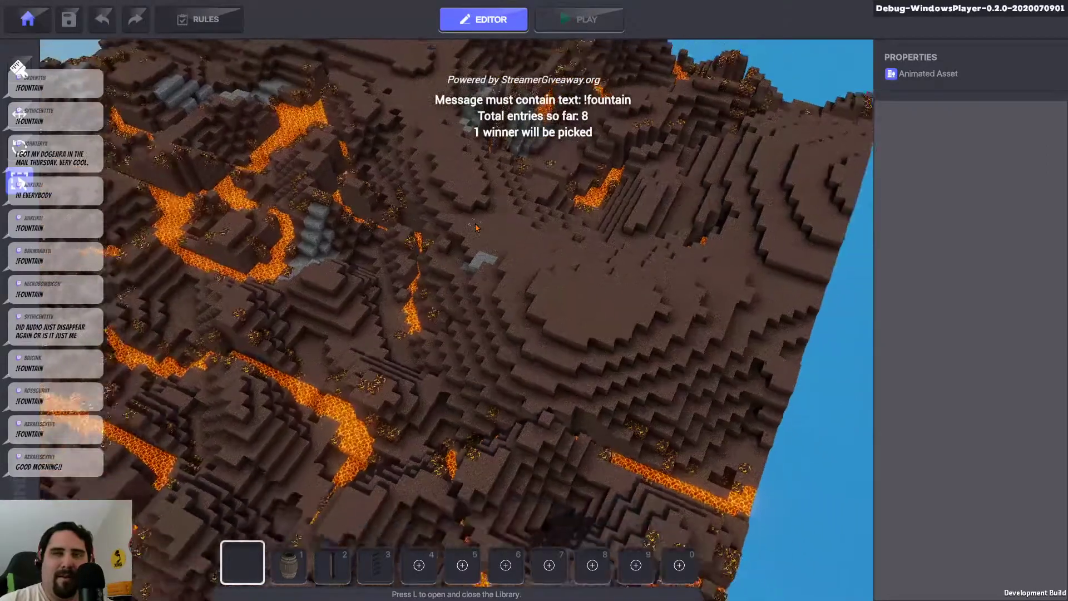
{"action": "scroll", "coordinate": [476, 228], "scroll_direction": "down", "scroll_amount": 5}
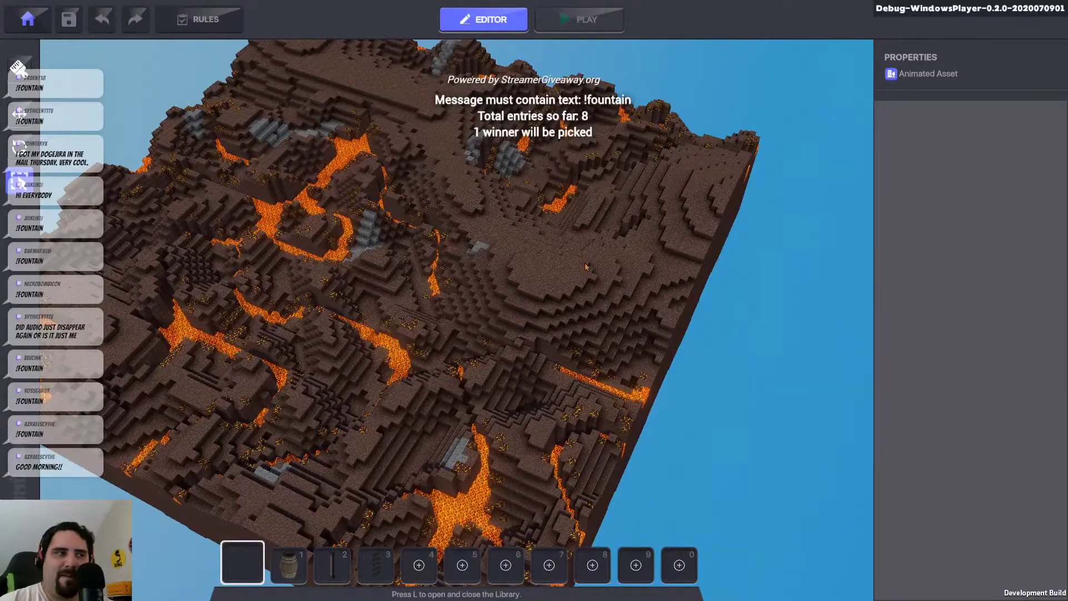
{"action": "right_click_drag", "start_coordinate": [585, 267], "coordinate": [688, 312]}
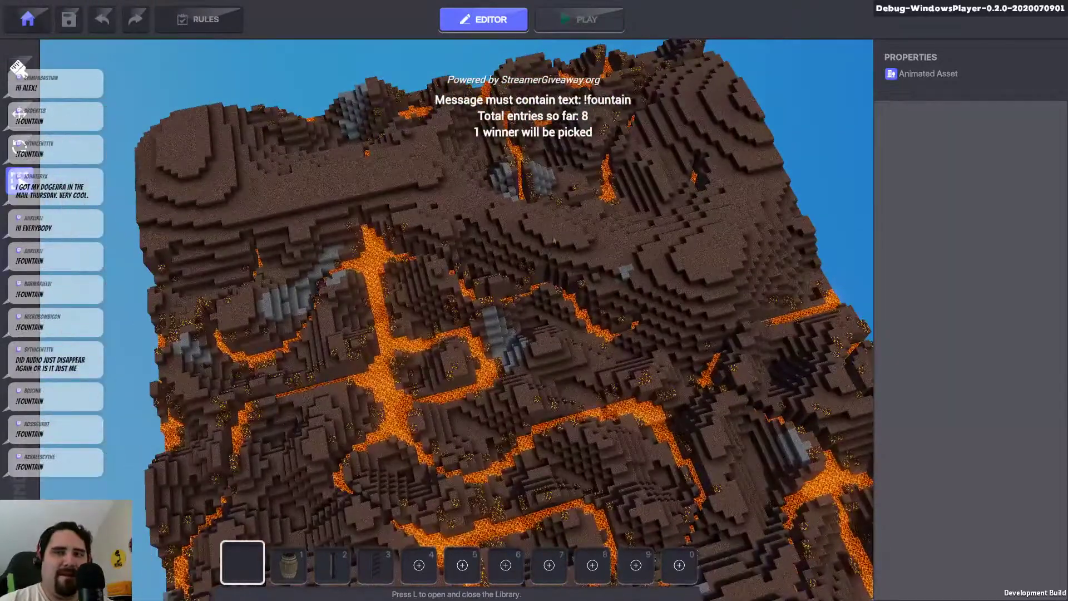
{"action": "right_click_drag", "start_coordinate": [555, 240], "coordinate": [477, 345]}
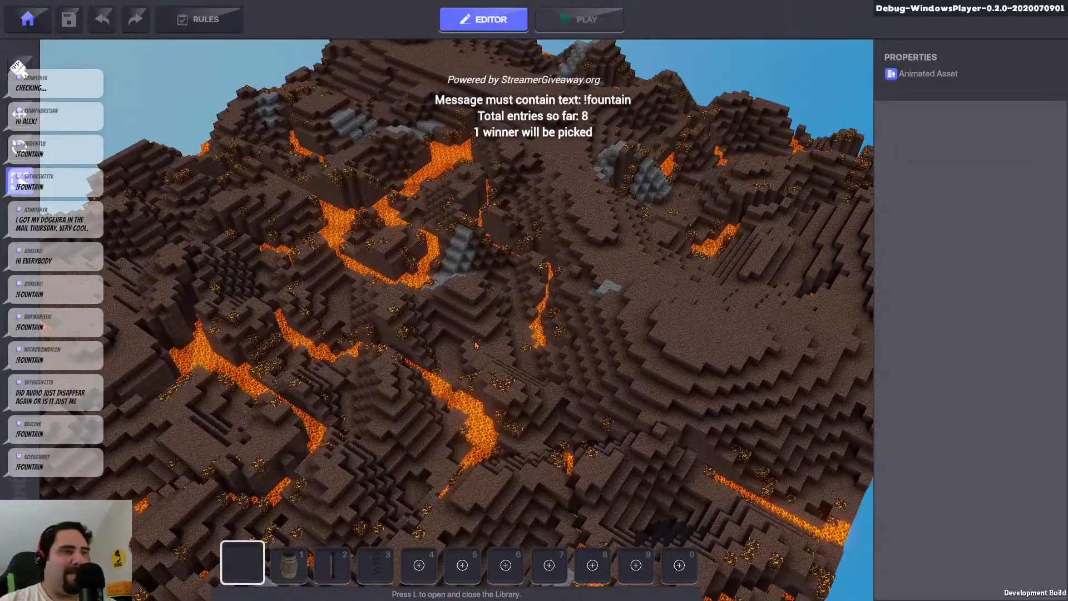
Find the Dojira Test 3 model in the asset library and assign it to quick slot 4
{"action": "scroll", "coordinate": [476, 345], "scroll_direction": "up", "scroll_amount": 2}
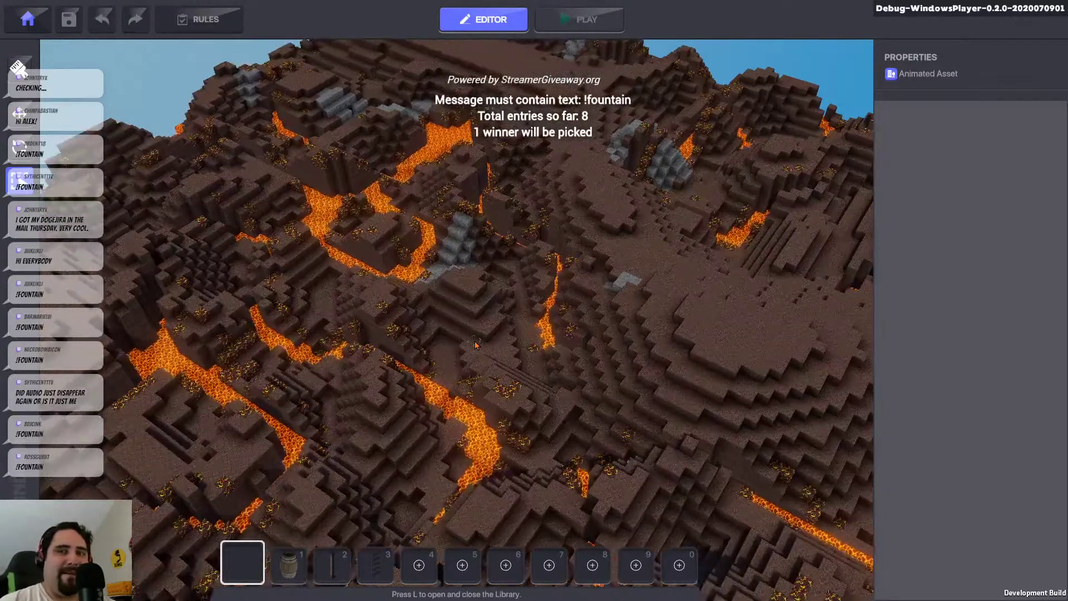
{"action": "scroll", "coordinate": [476, 345], "scroll_direction": "up", "scroll_amount": 2}
{"action": "scroll", "coordinate": [533, 356], "scroll_direction": "up", "scroll_amount": 2}
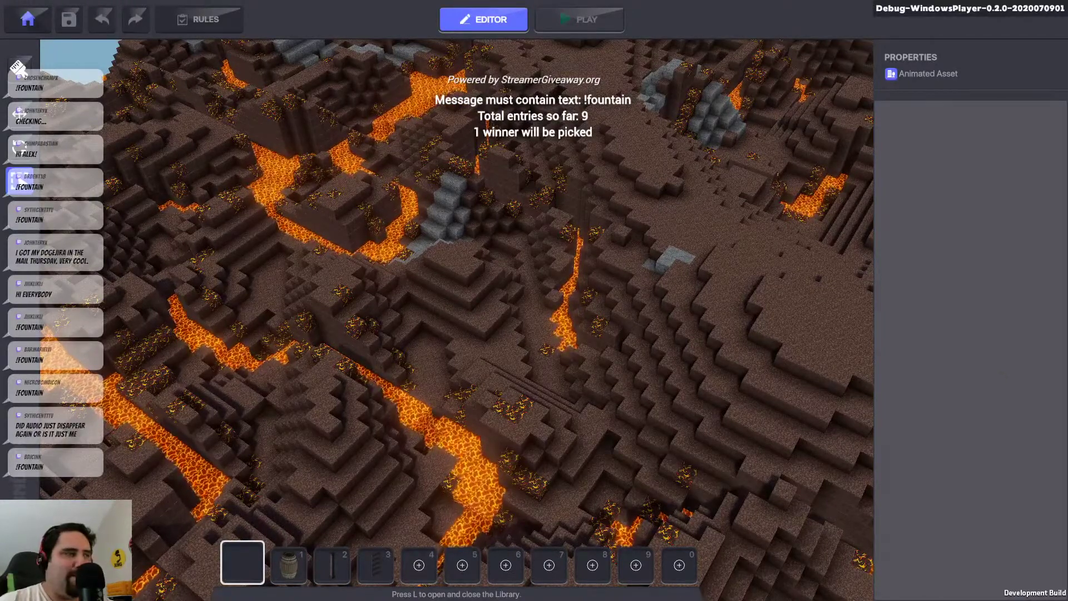
{"action": "right_click_drag", "start_coordinate": [637, 249], "coordinate": [418, 483]}
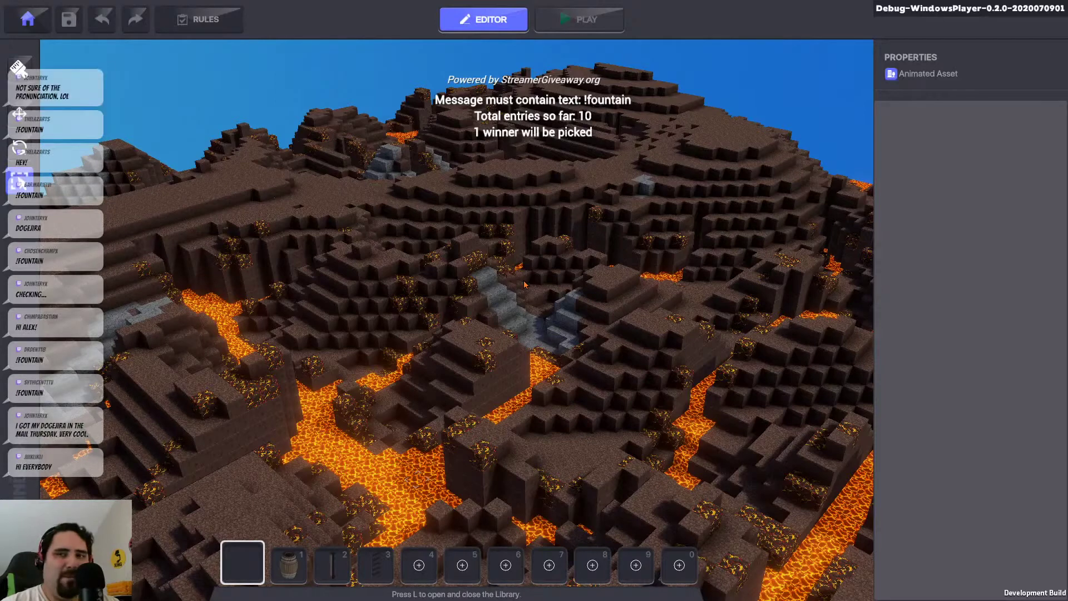
{"action": "key", "text": "l"}
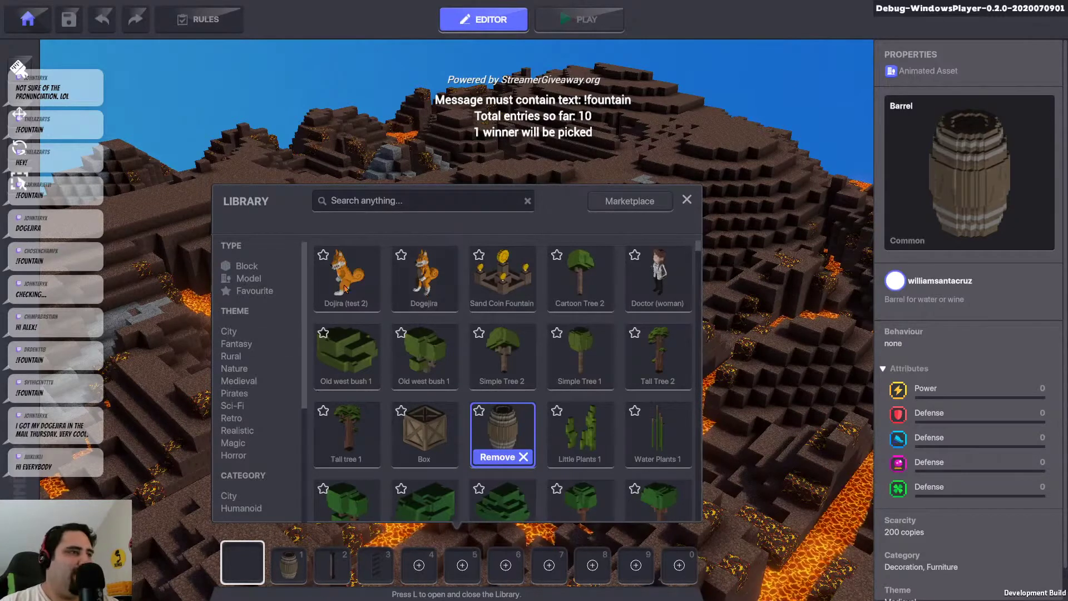
{"action": "scroll", "coordinate": [384, 287], "scroll_direction": "down", "scroll_amount": 8}
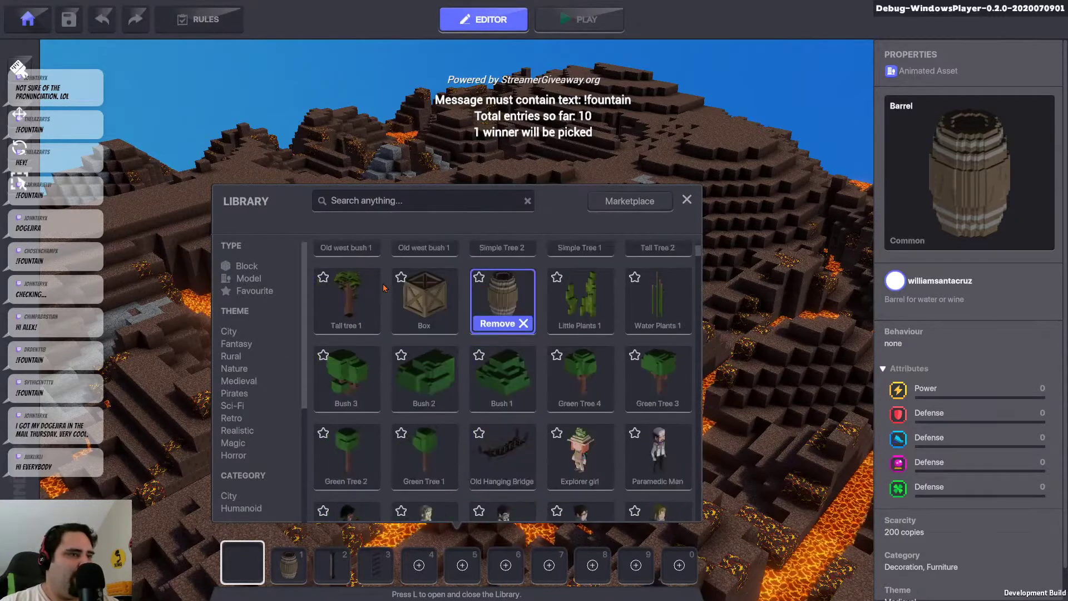
{"action": "scroll", "coordinate": [384, 288], "scroll_direction": "down", "scroll_amount": 6}
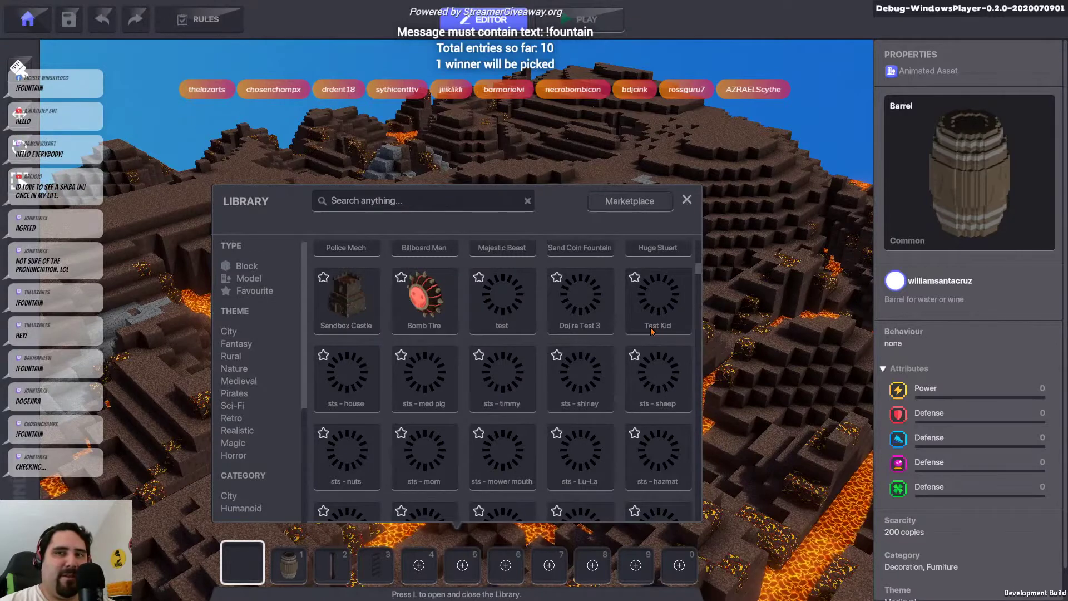
{"action": "left_click", "coordinate": [578, 318]}
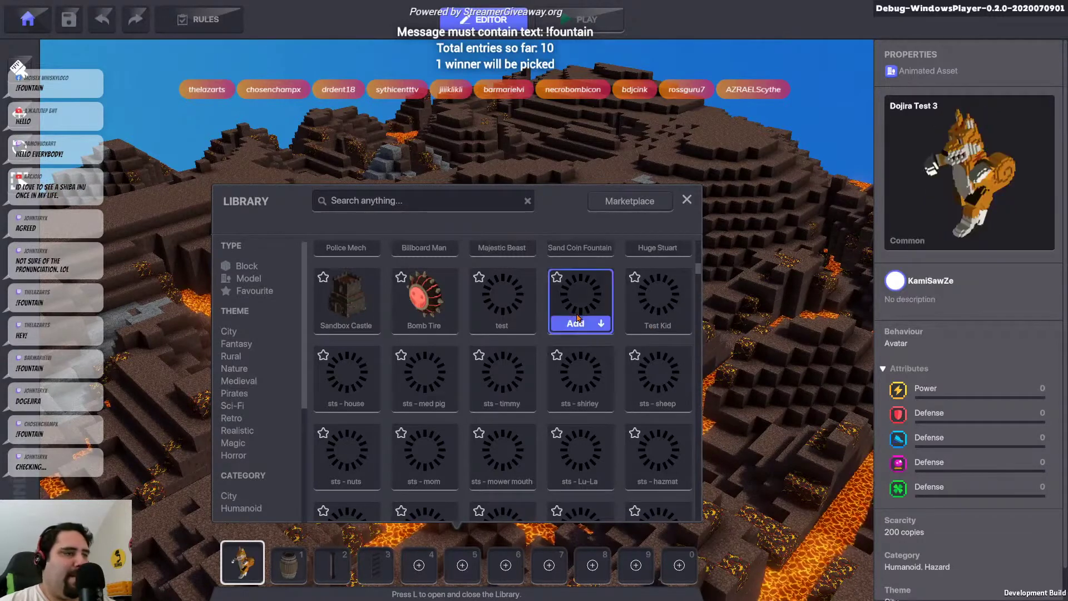
{"action": "left_click", "coordinate": [426, 563]}
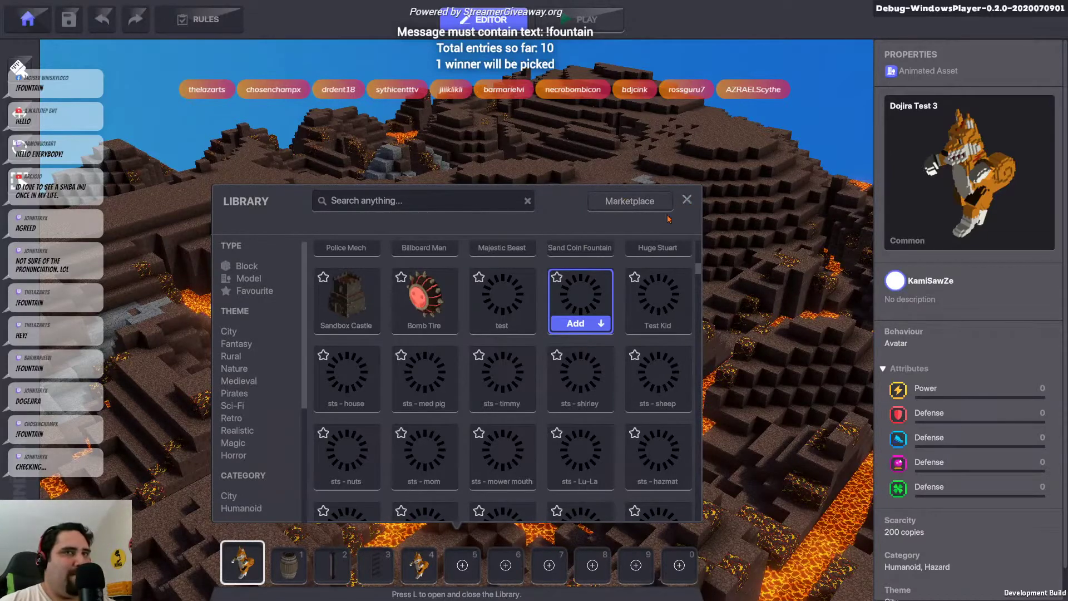
{"action": "left_click", "coordinate": [687, 200]}
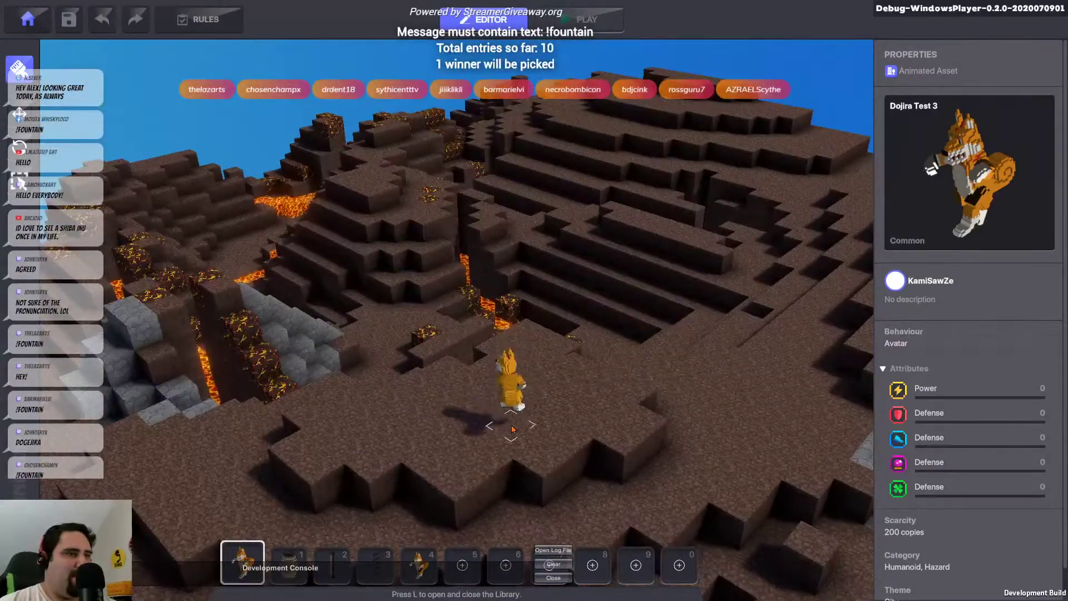
Place the Dojira Test 3 avatar on the flat rock ledge, test-run it briefly in play mode, and return to editing
{"action": "left_click", "coordinate": [570, 24]}
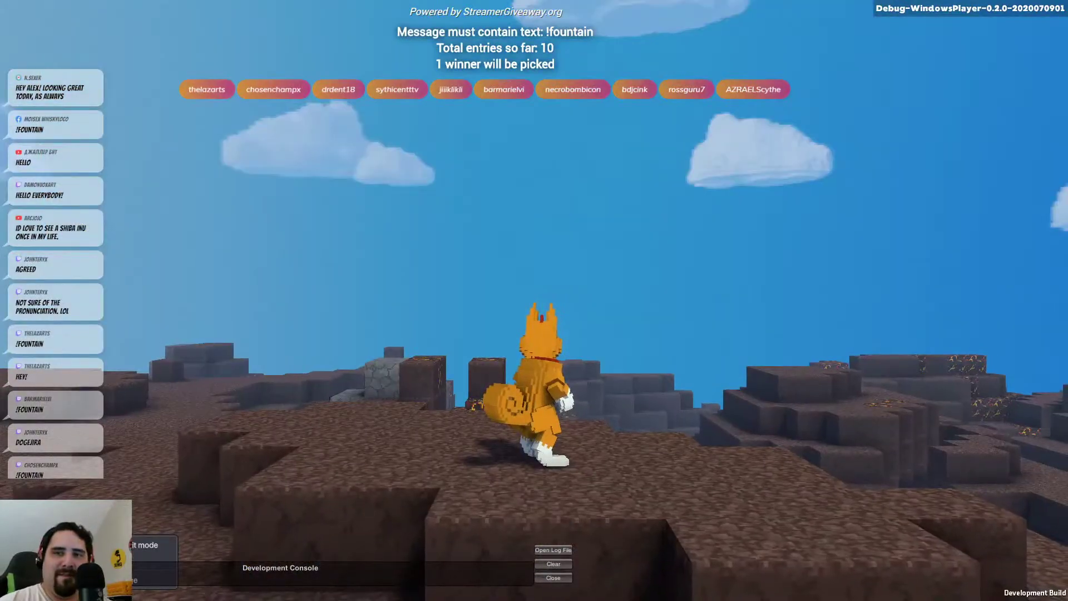
{"action": "key", "text": "w"}
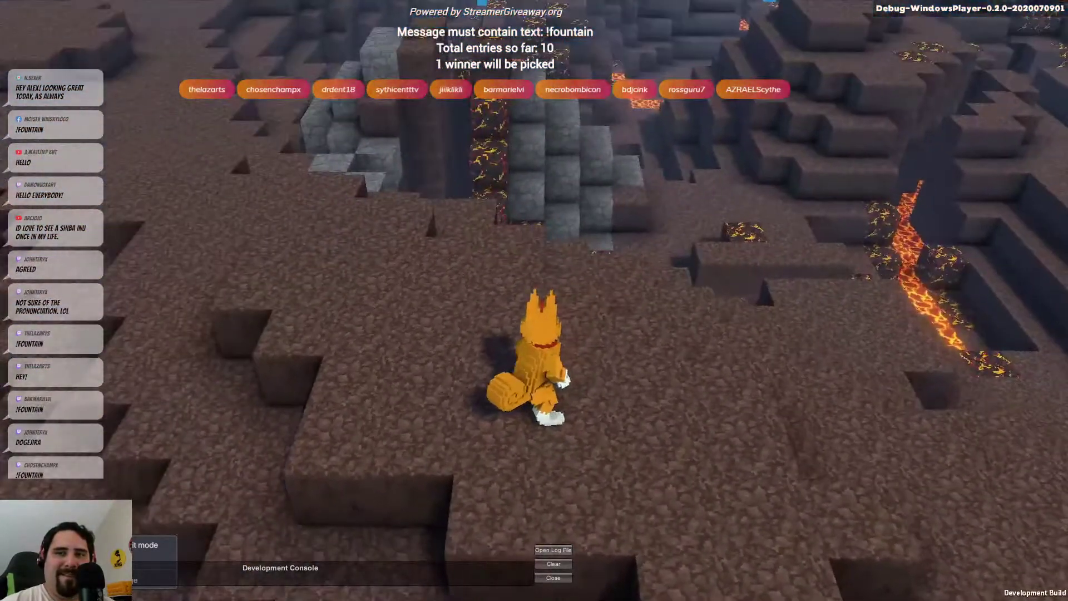
{"action": "key", "text": "w"}
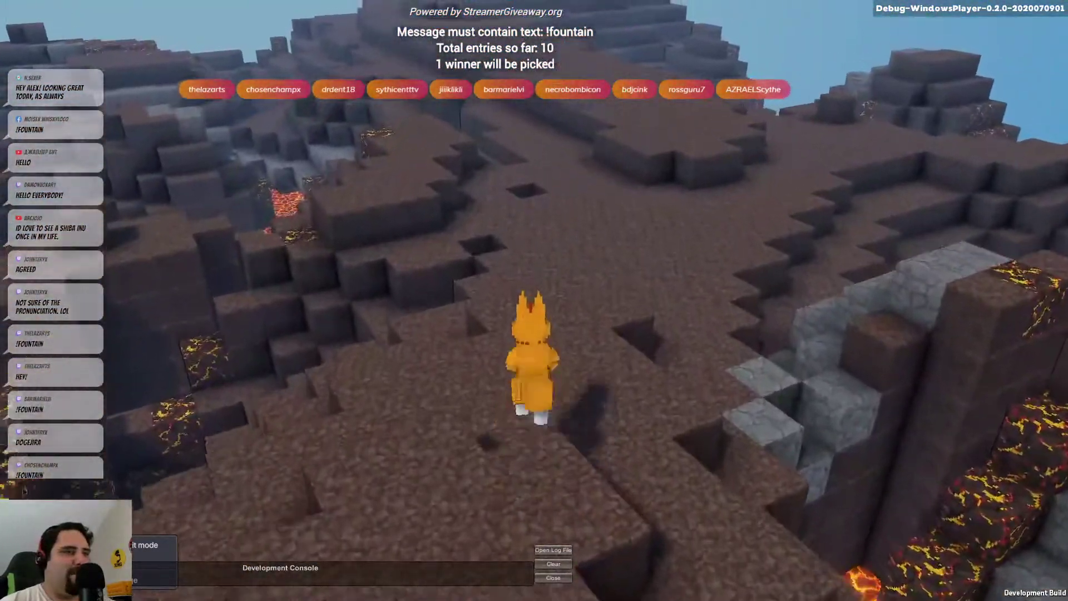
{"action": "key", "text": "w"}
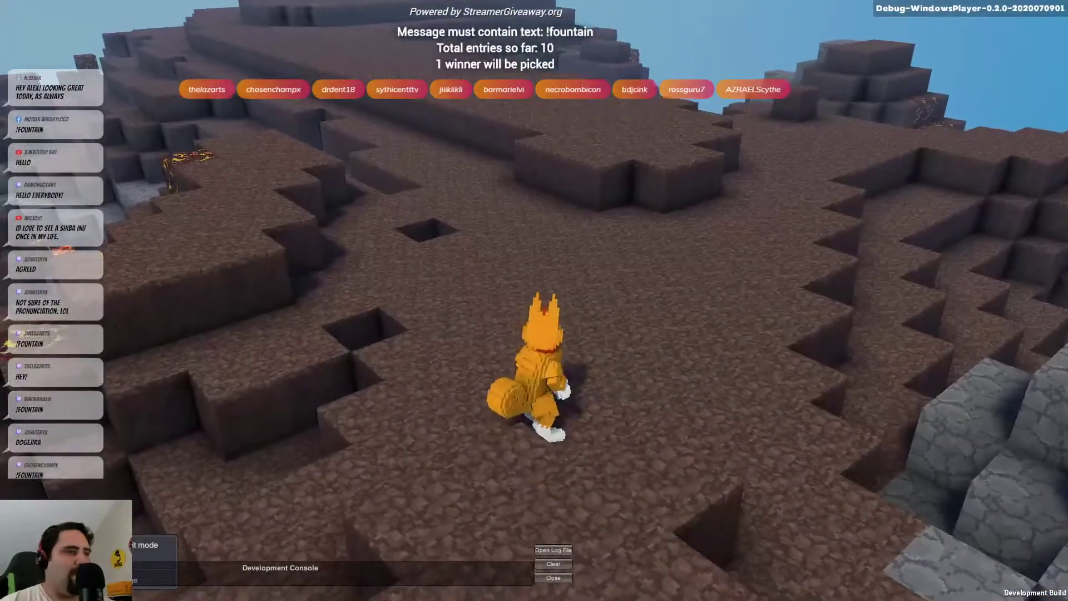
{"action": "key", "text": "Escape"}
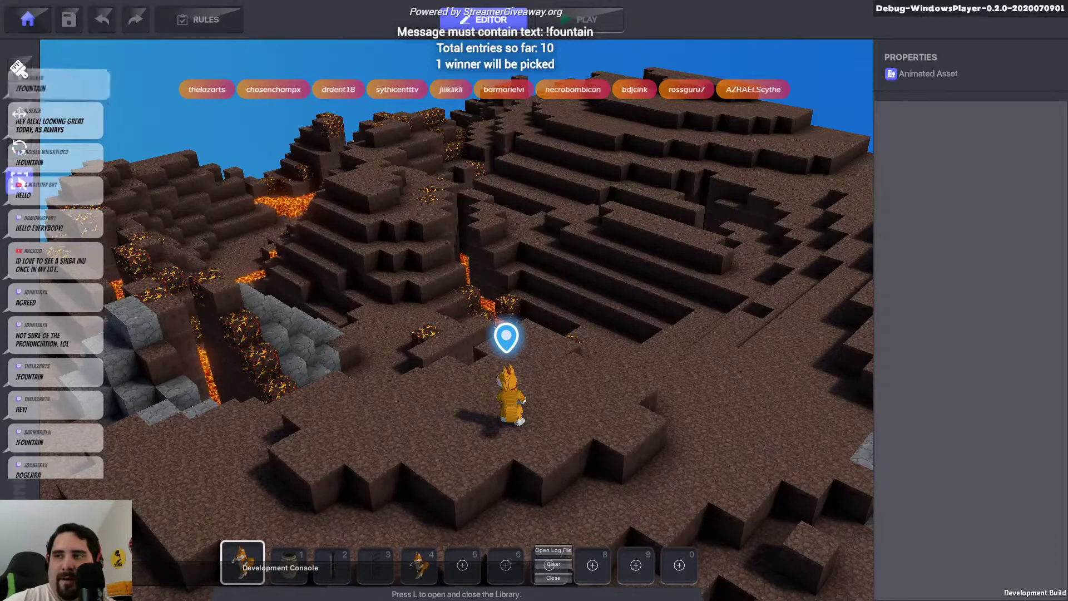
Playtest the experience again, running the dog avatar across the plateau and up the stepped brown hill towards its summit
{"action": "left_click", "coordinate": [587, 19]}
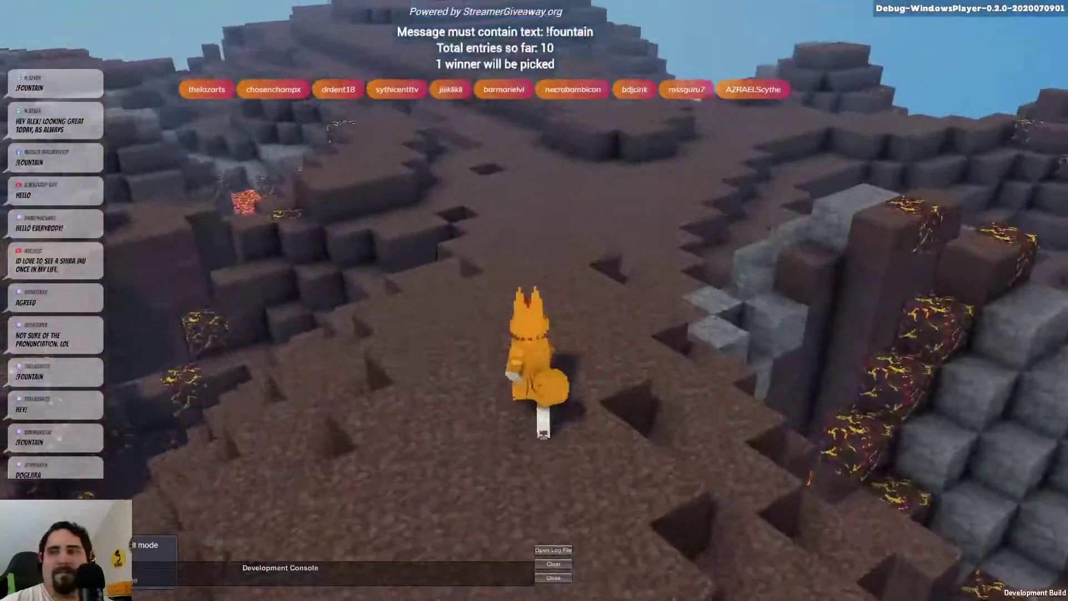
{"action": "key", "text": "w"}
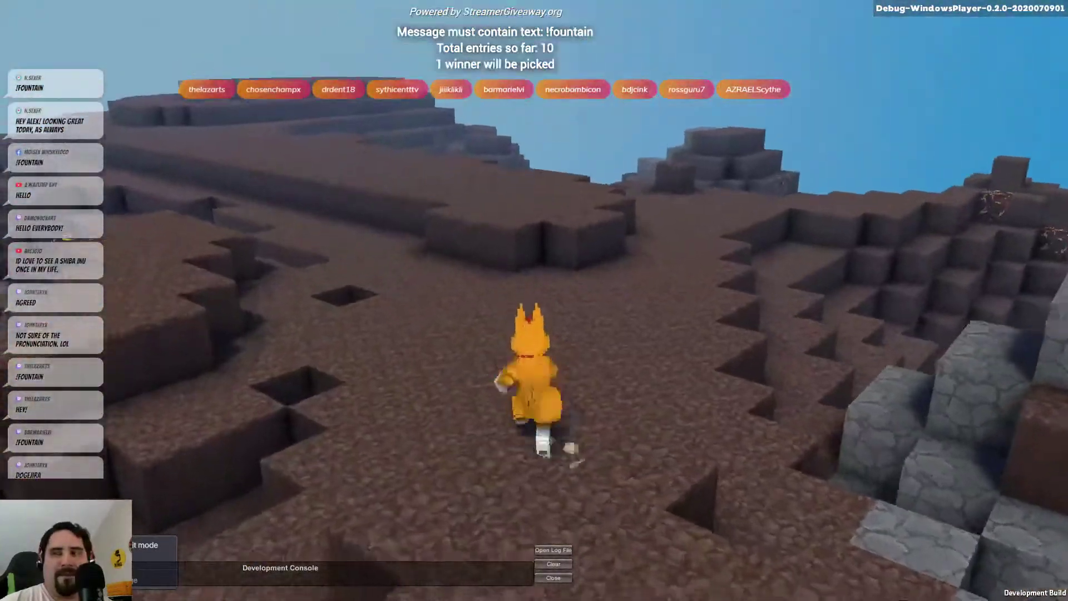
{"action": "key", "text": "w"}
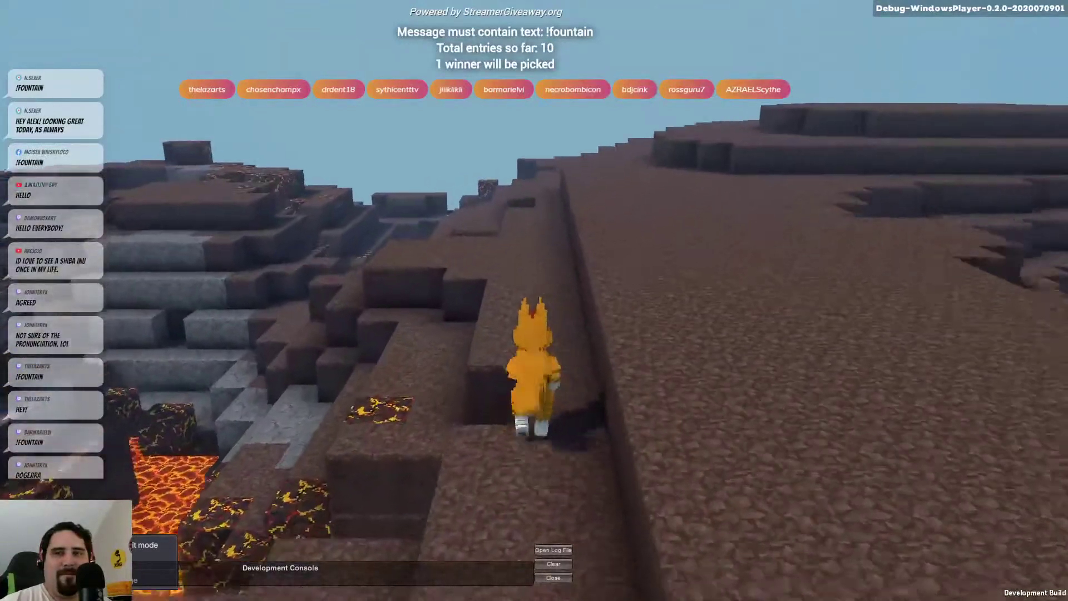
{"action": "key", "text": "w"}
{"action": "key", "text": "a"}
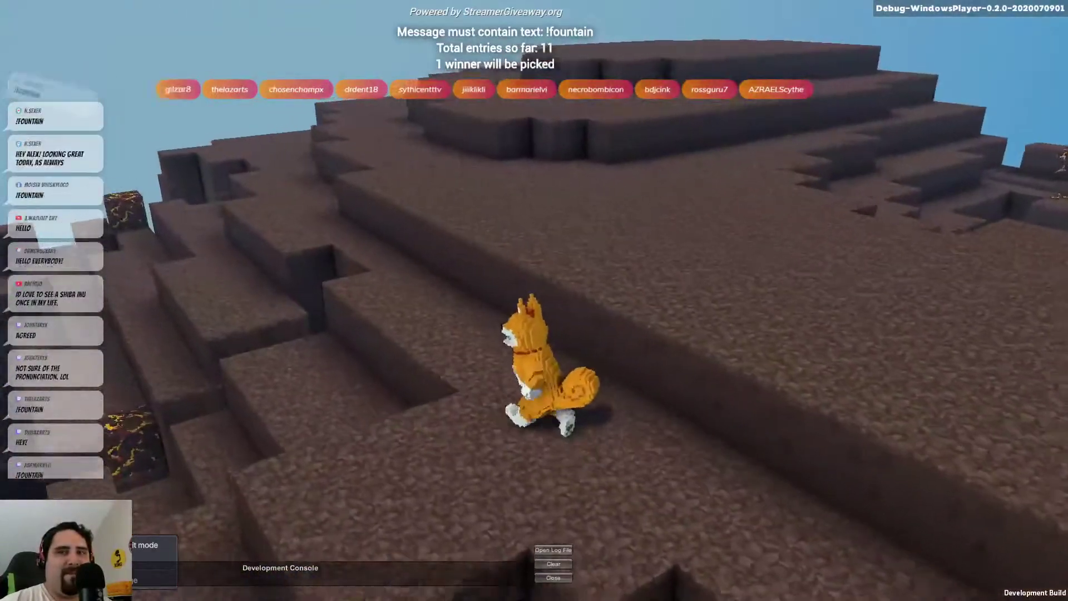
{"action": "key", "text": "w"}
{"action": "key", "text": "a"}
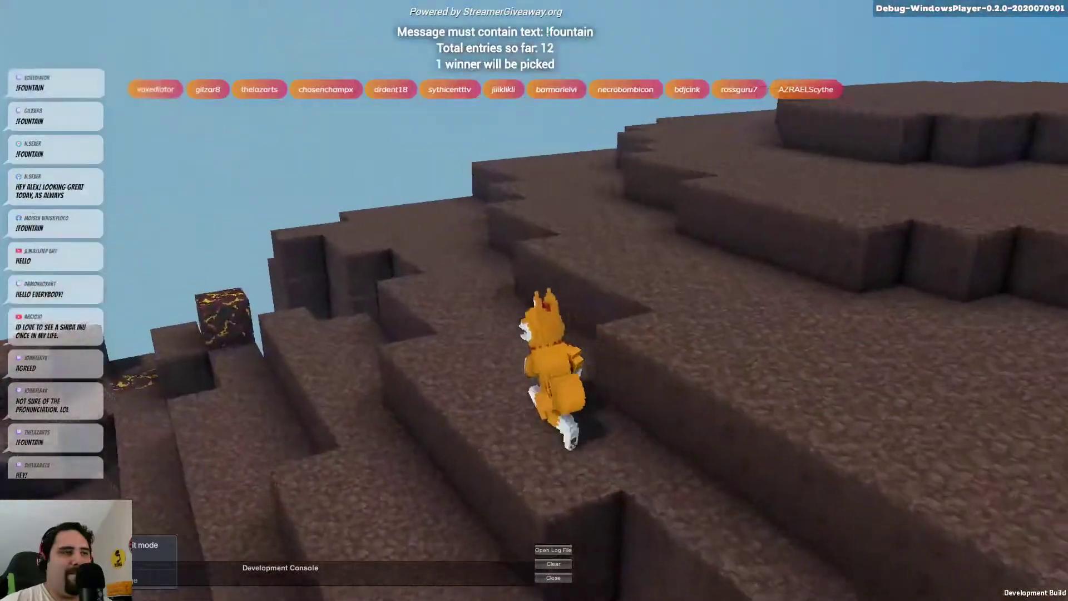
{"action": "key", "text": "w"}
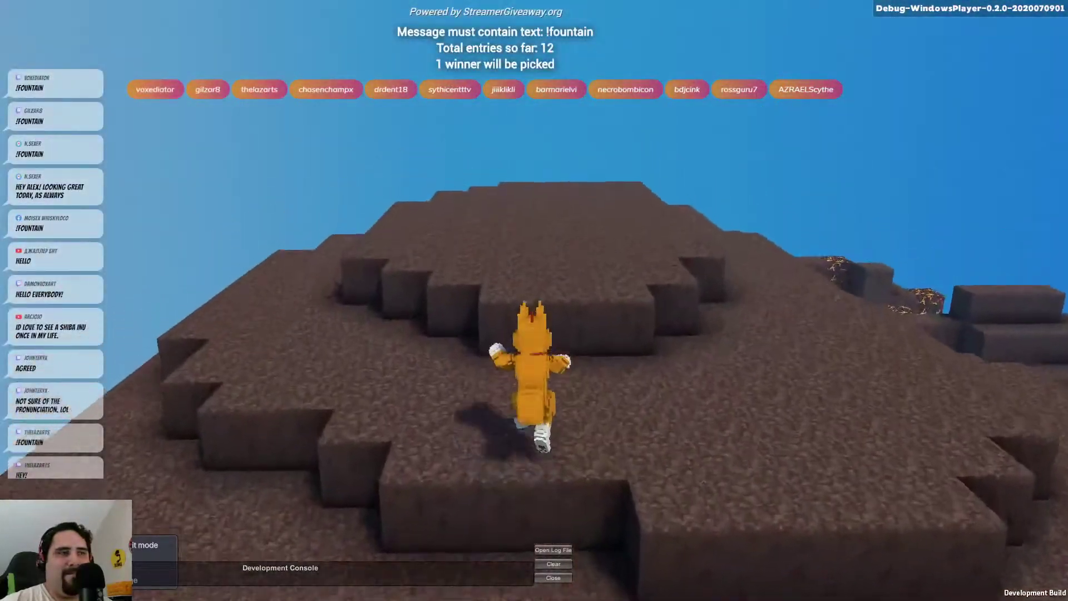
{"action": "key", "text": "w"}
Turn the avatar around at the hilltop and run it down the broad brown ridge overlooking the lava valleys
{"action": "key", "text": "w"}
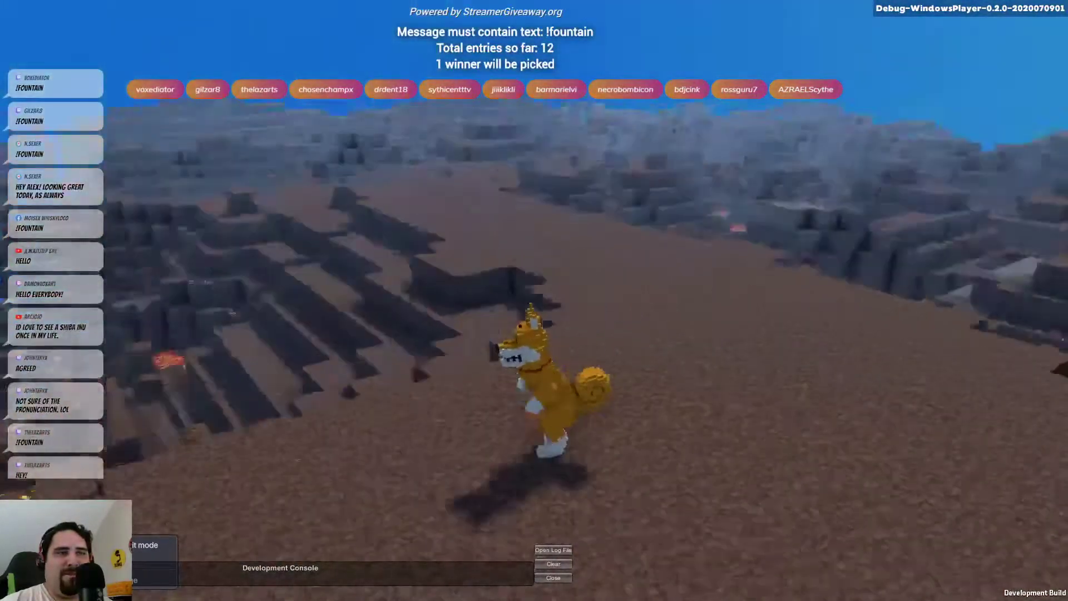
{"action": "key", "text": "w"}
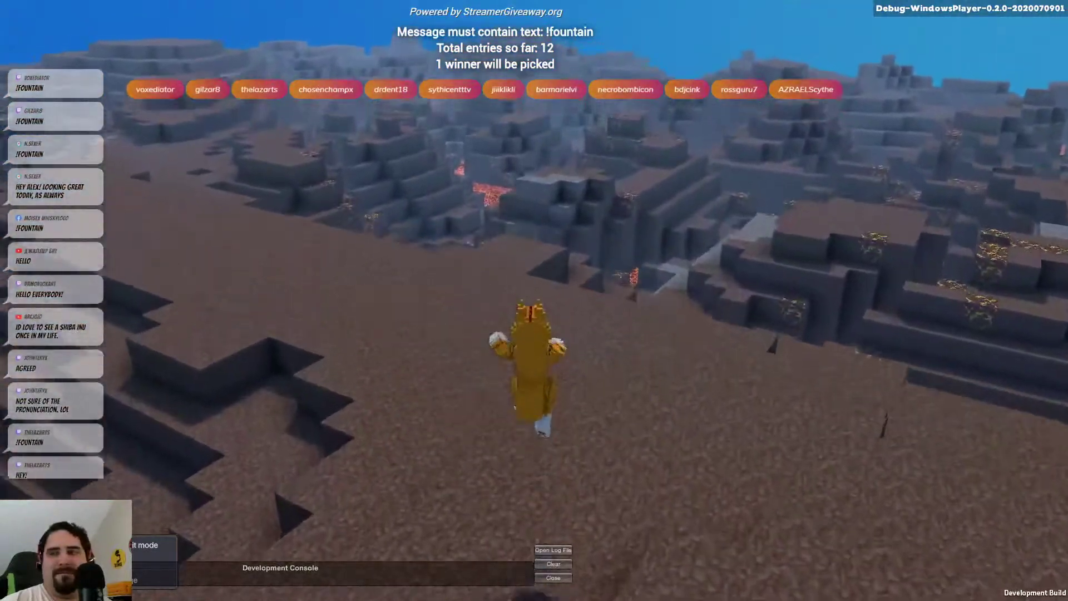
{"action": "key", "text": "w"}
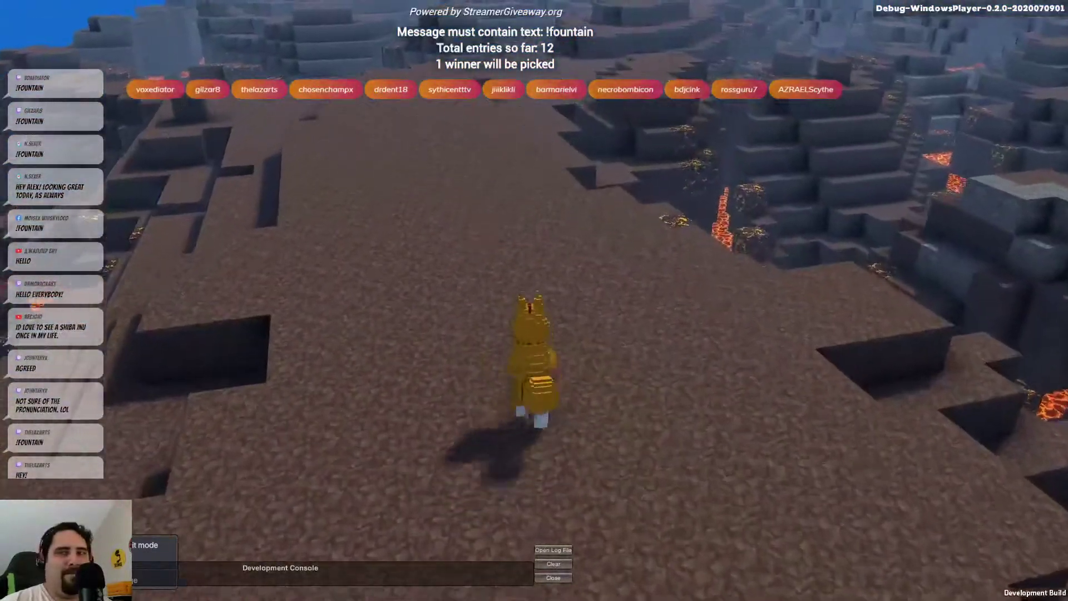
{"action": "key", "text": "a"}
{"action": "key", "text": "a"}
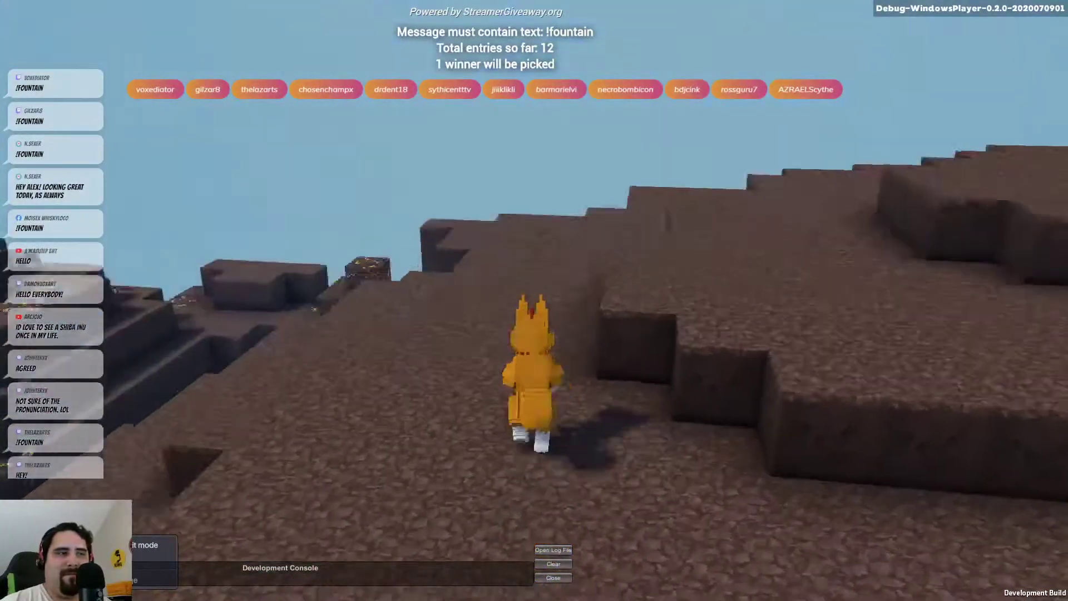
Run the avatar along the ridge to the edge above the lava pool and turn it back from there
{"action": "key", "text": "w"}
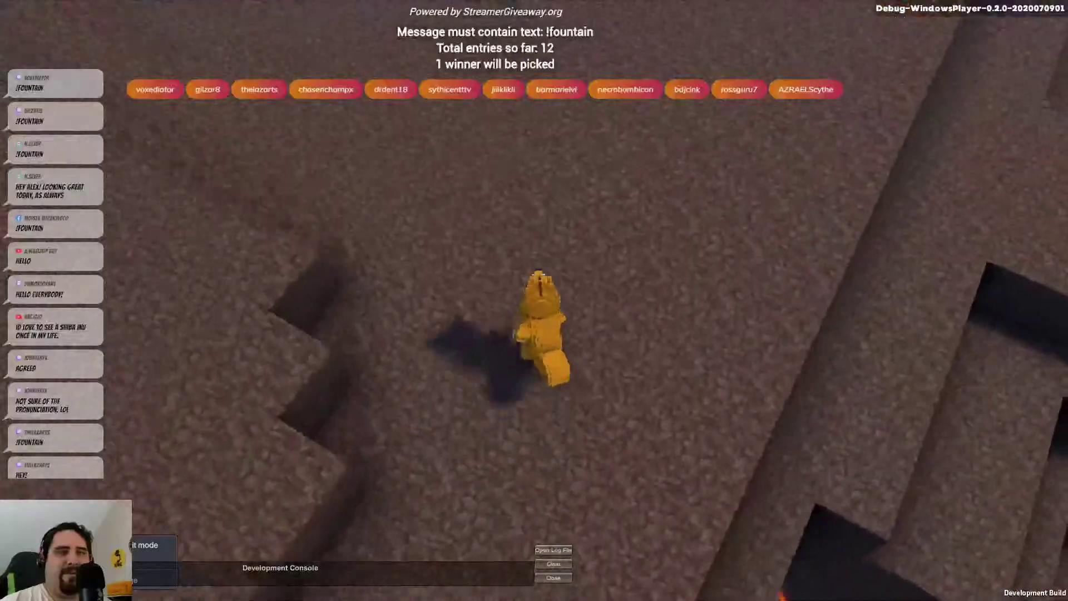
{"action": "key", "text": "w"}
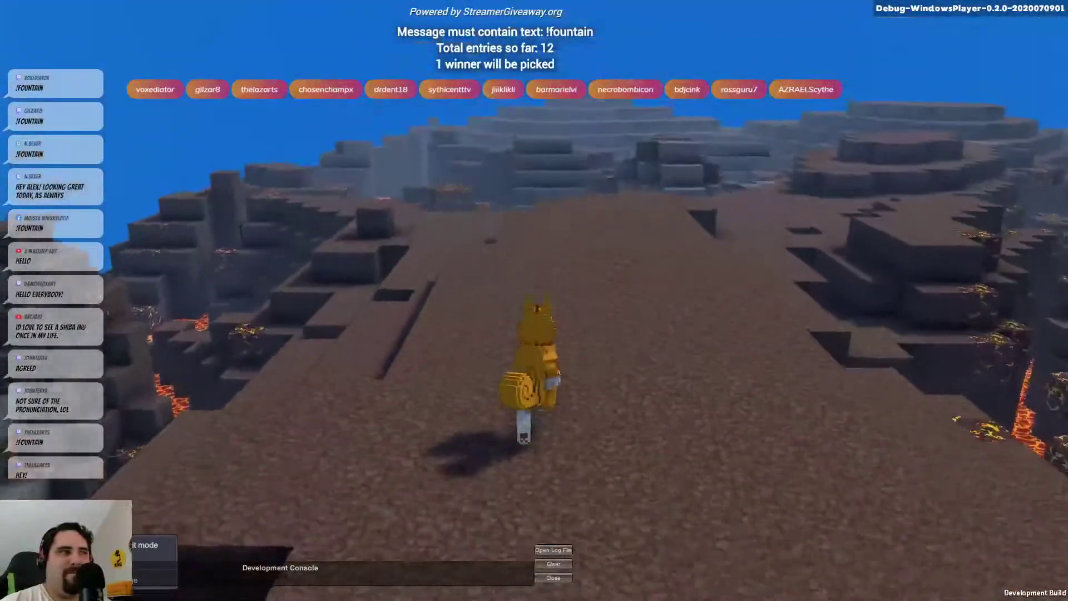
{"action": "key", "text": "w"}
{"action": "key", "text": "w"}
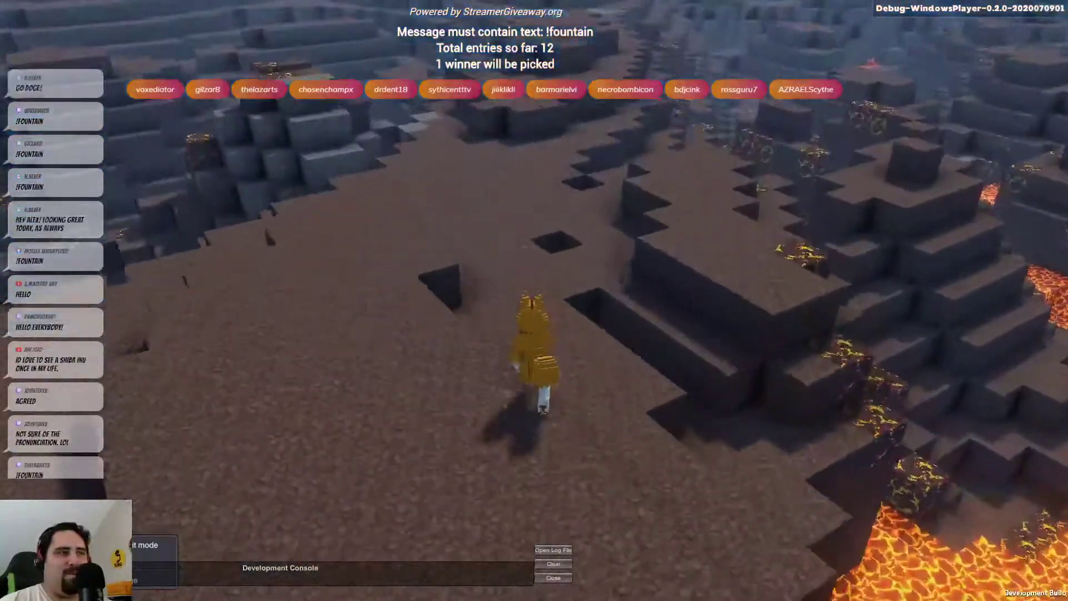
{"action": "key", "text": "a"}
{"action": "key", "text": "w"}
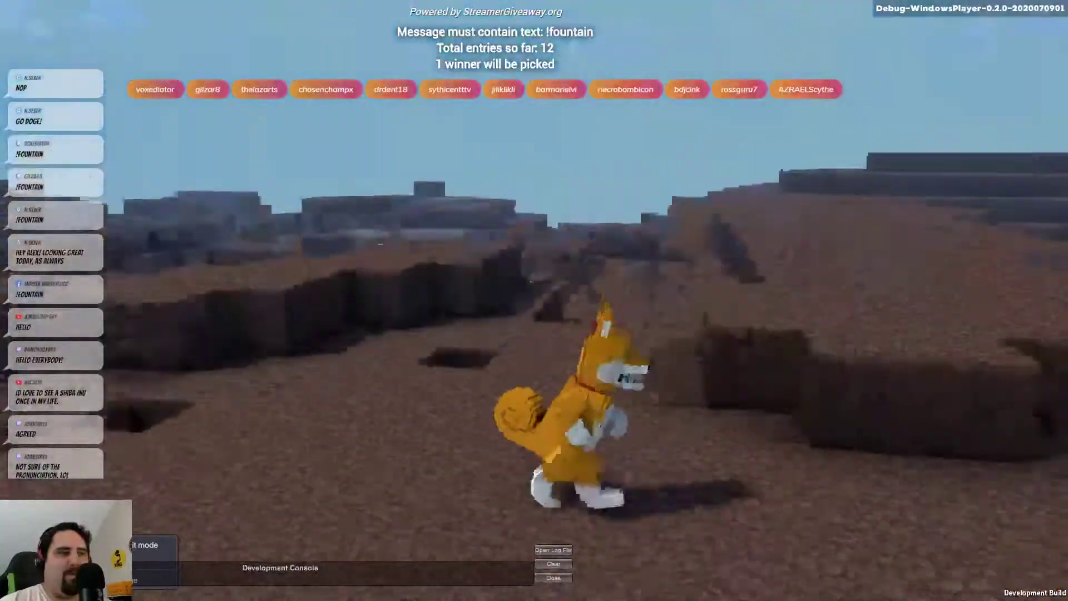
View the avatar from the side against the lava valley, and run it back towards the stepped hill
{"action": "key", "text": "d"}
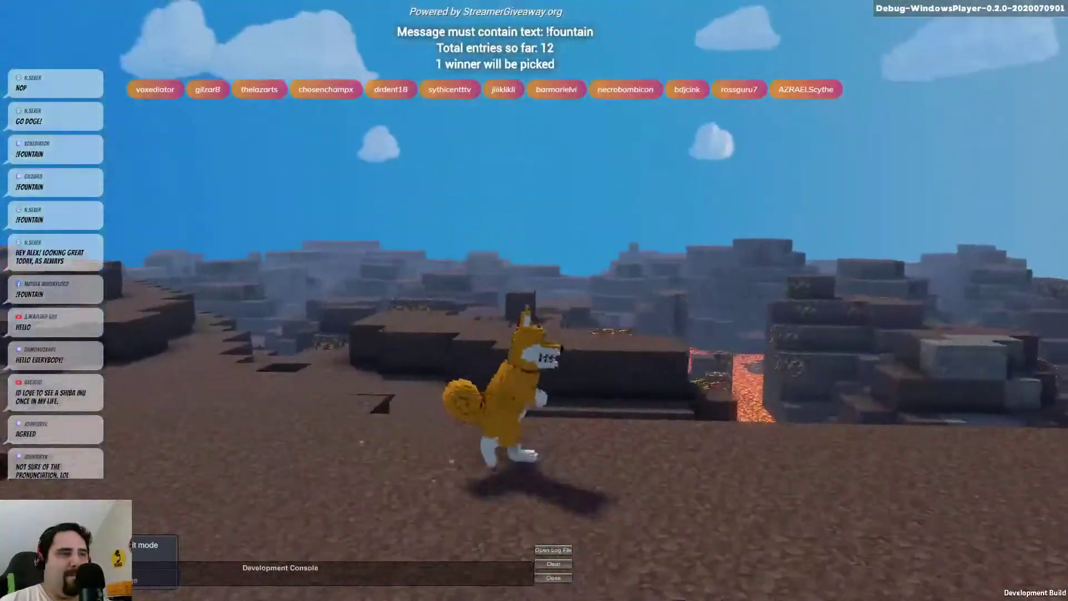
{"action": "key", "text": "s"}
{"action": "key", "text": "w"}
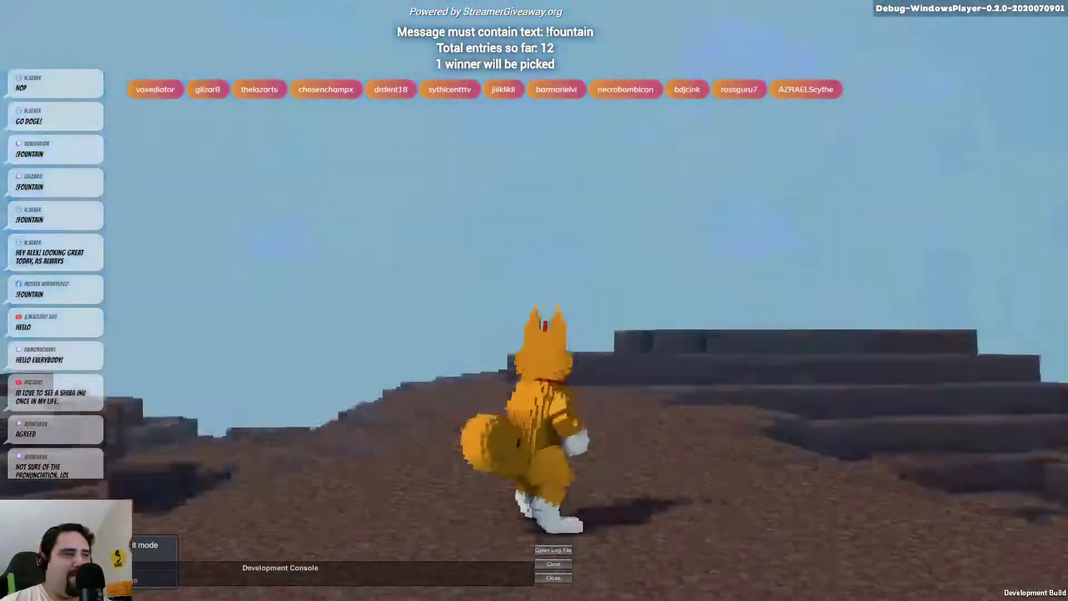
{"action": "key", "text": "w"}
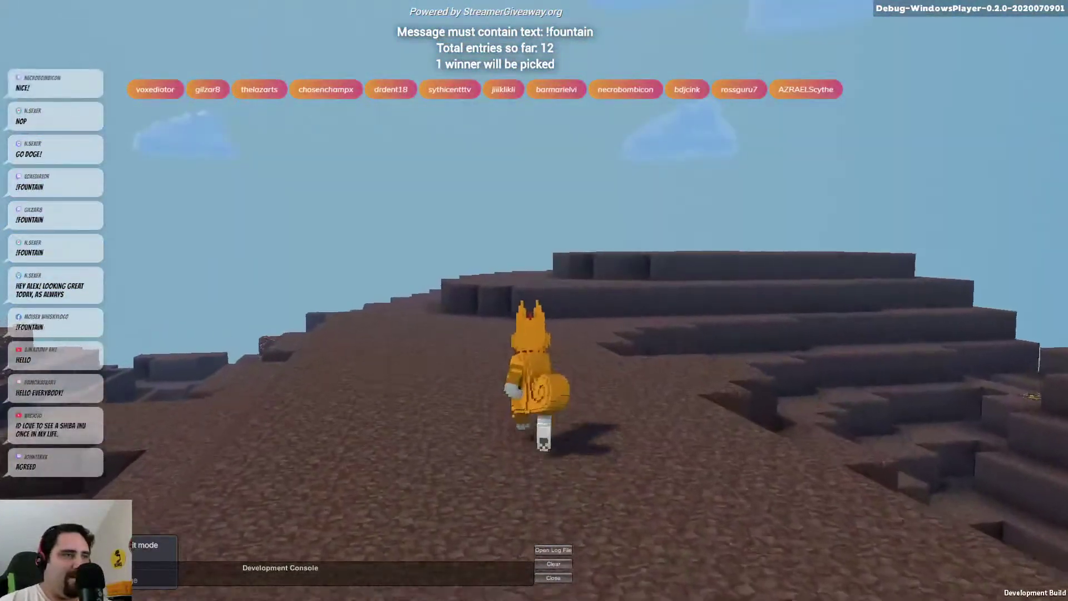
{"action": "key", "text": "a"}
{"action": "key", "text": "w"}
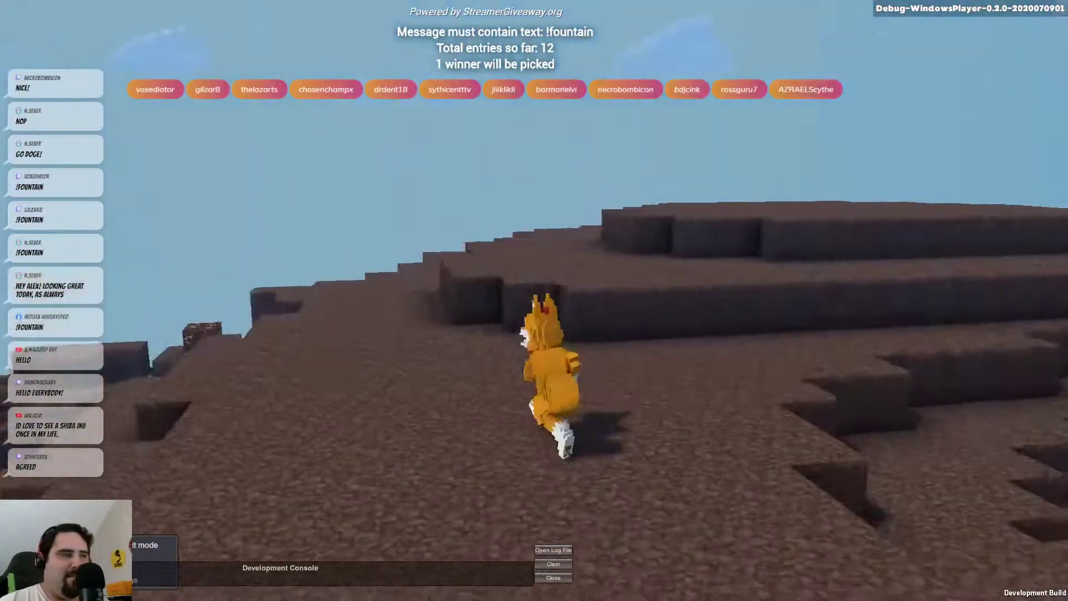
Jump the dog avatar beside the stepped brown hill, turn it around, and run it back down onto the broad ridge
{"action": "key", "text": "a"}
{"action": "key", "text": "space"}
{"action": "key", "text": "a"}
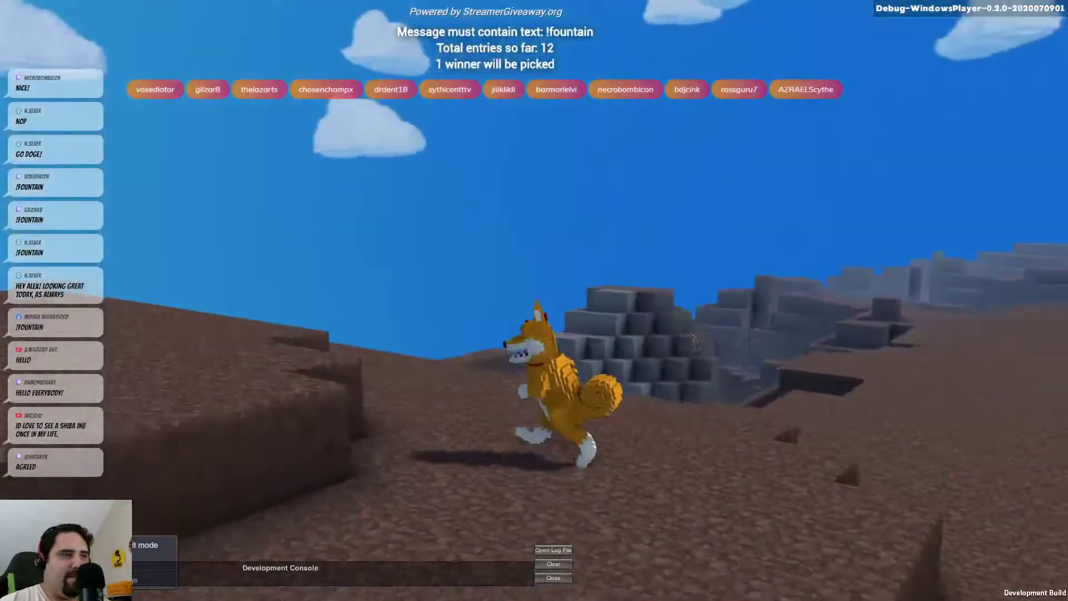
{"action": "key", "text": "w"}
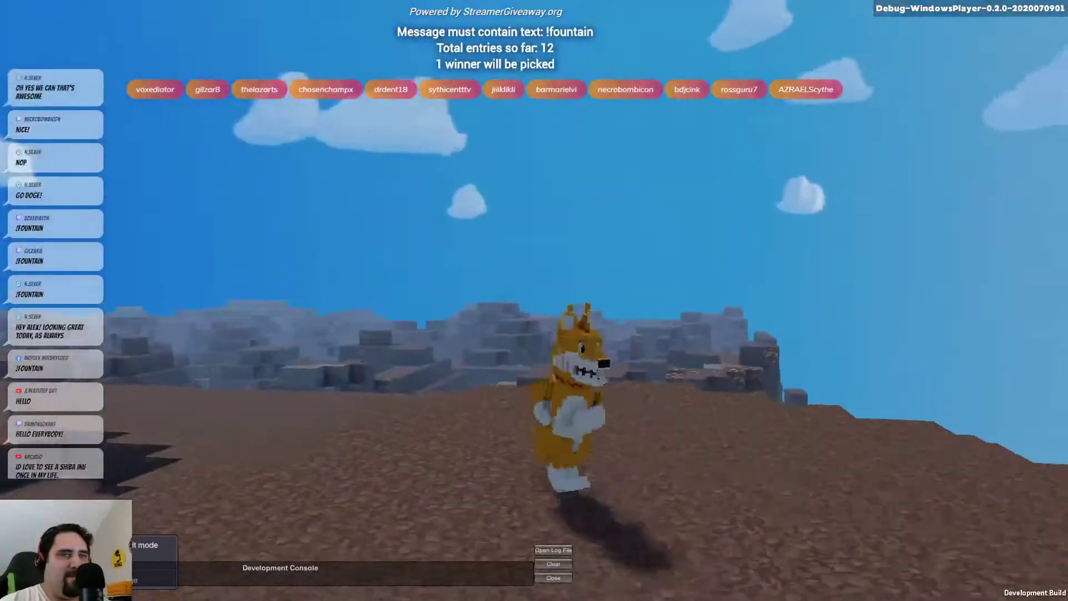
{"action": "key", "text": "w"}
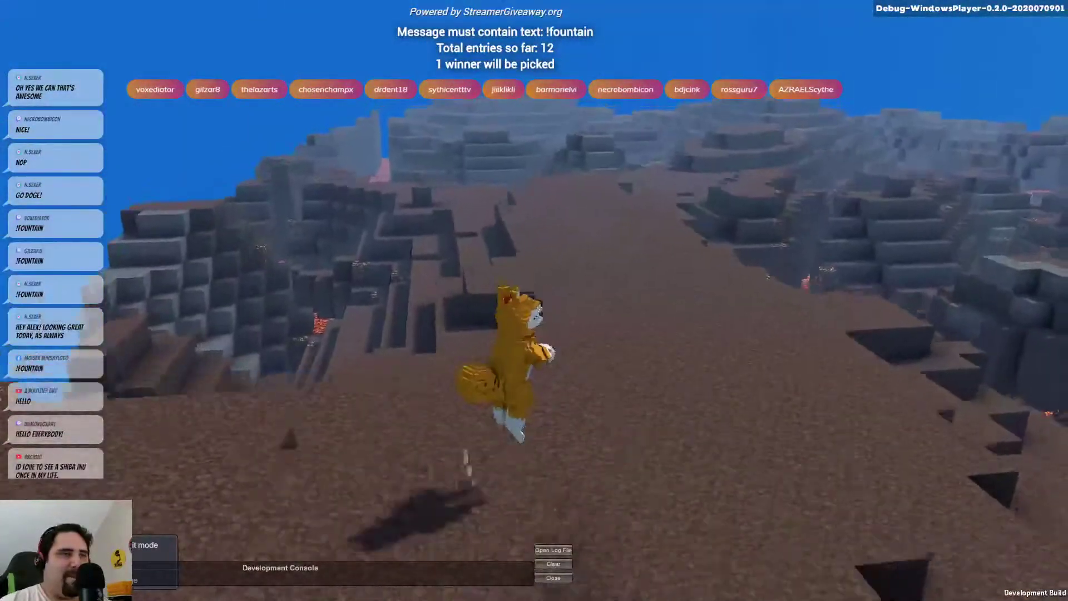
{"action": "key", "text": "w"}
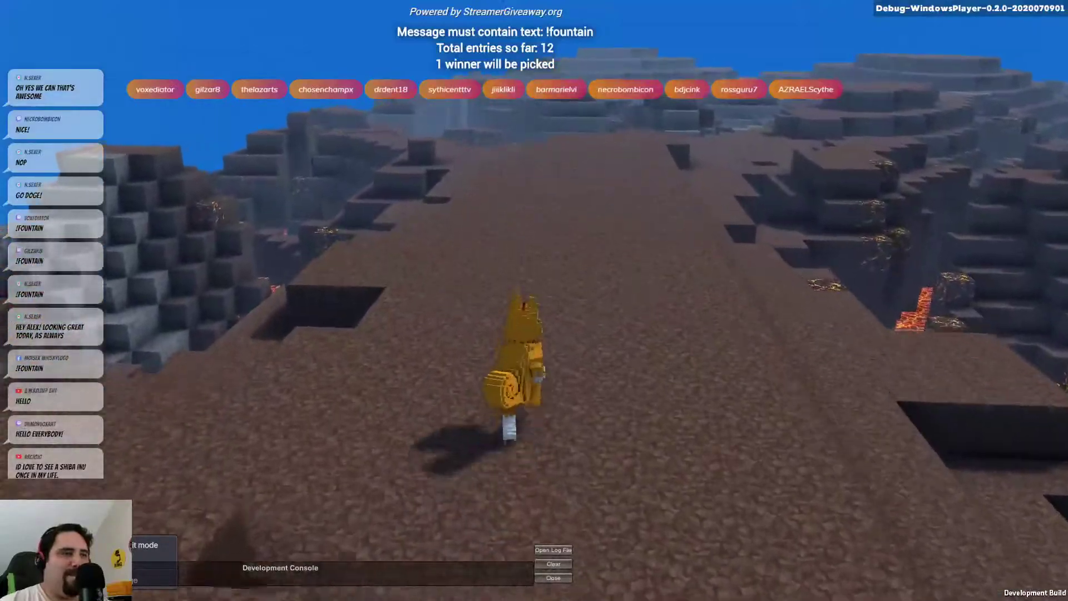
Run the avatar along the ridge above the lava valley, then swing it around between the stepped hill and the lava side
{"action": "key", "text": "w"}
{"action": "key", "text": "a"}
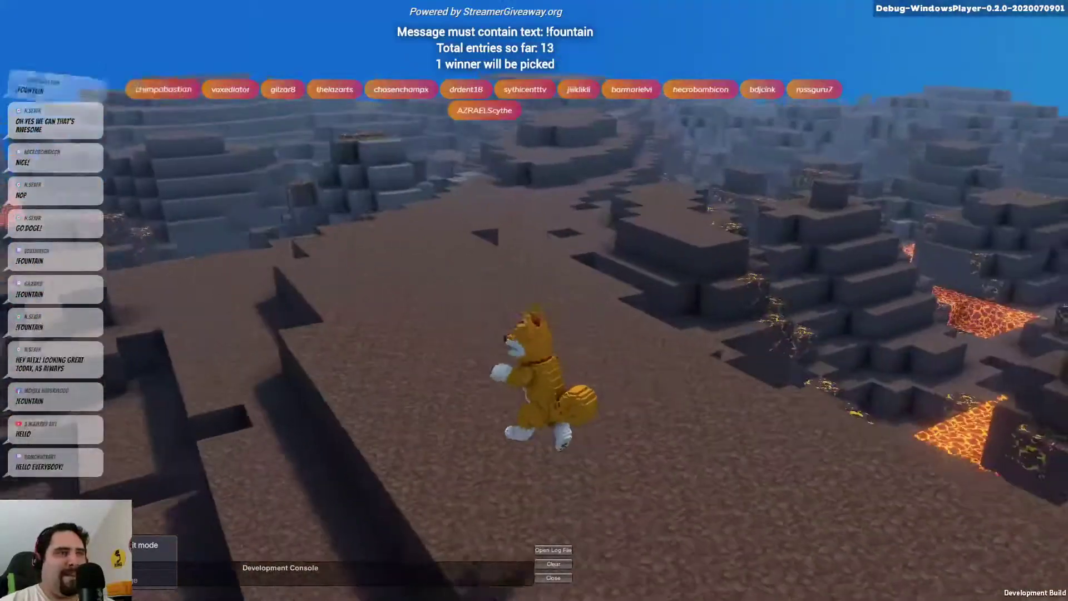
{"action": "key", "text": "d"}
{"action": "key", "text": "w"}
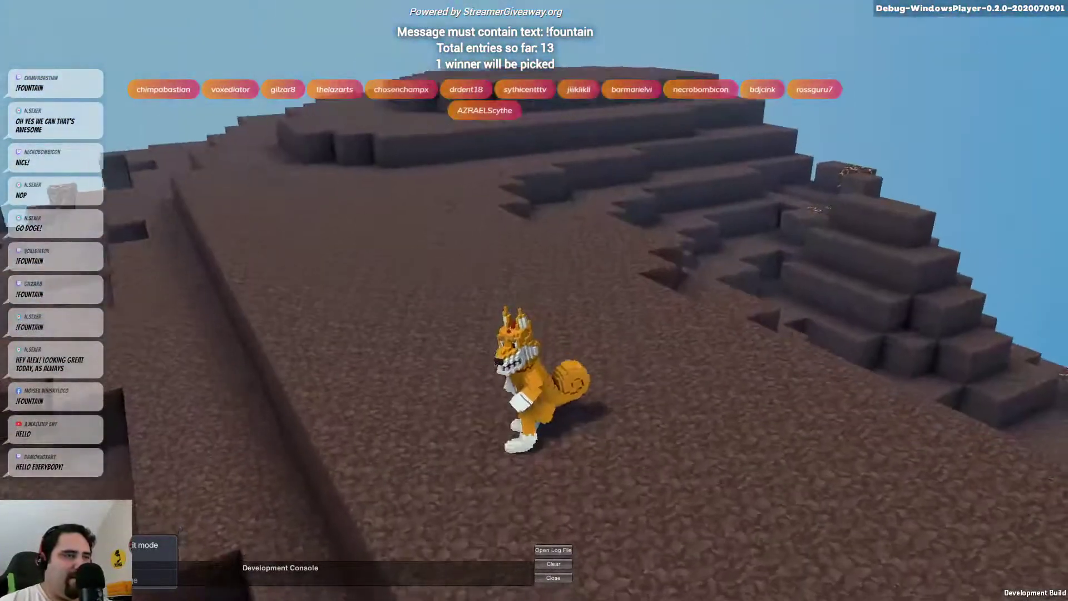
{"action": "key", "text": "w"}
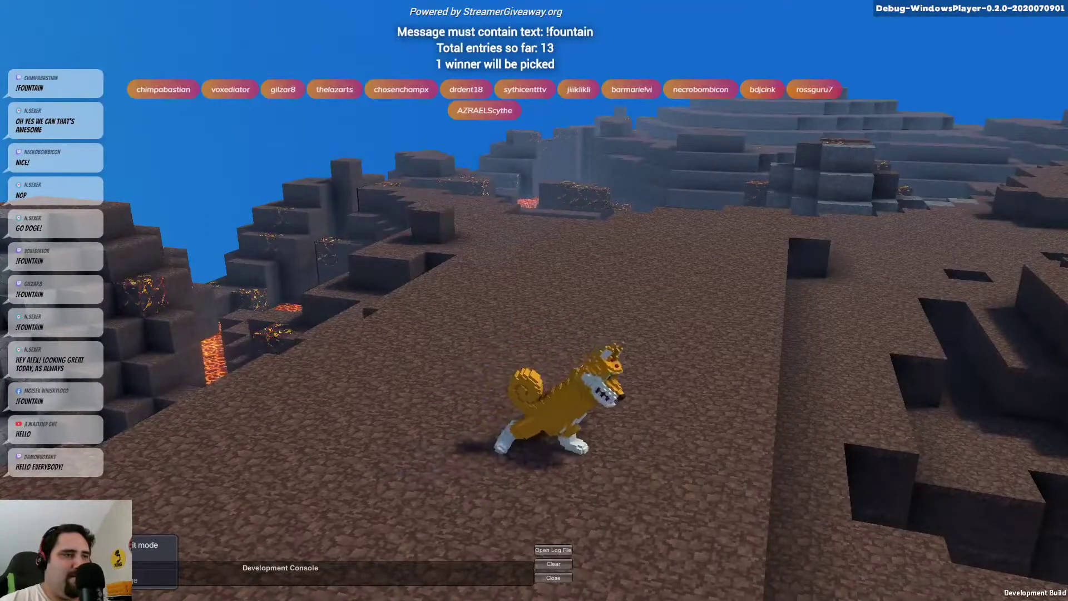
Run the avatar to the far end of the ridge by the grey stone blocks and turn it to face the camera
{"action": "key", "text": "w"}
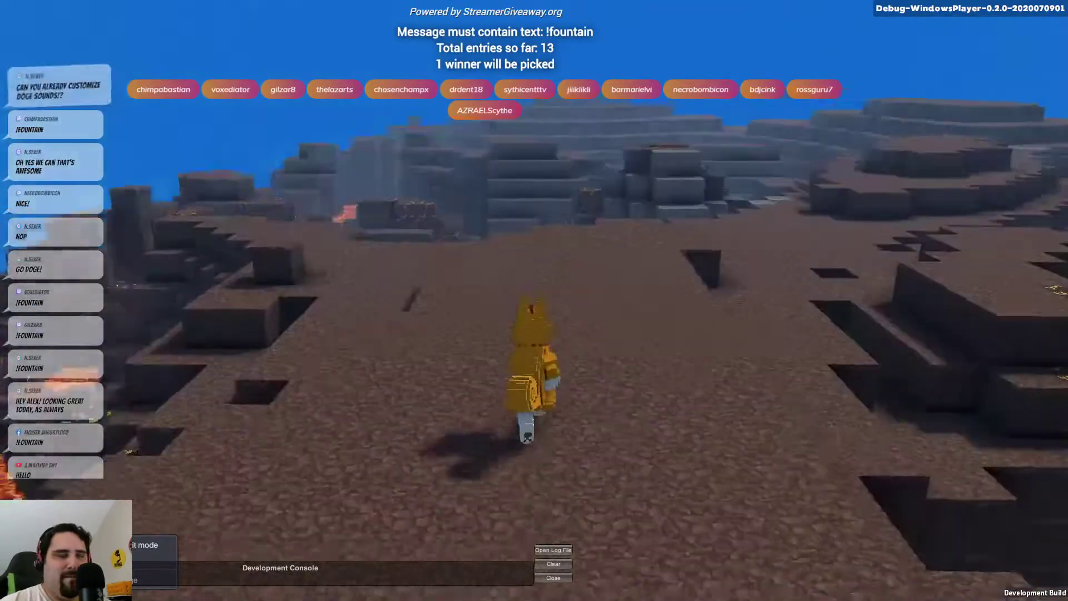
{"action": "key", "text": "d"}
{"action": "key", "text": "w"}
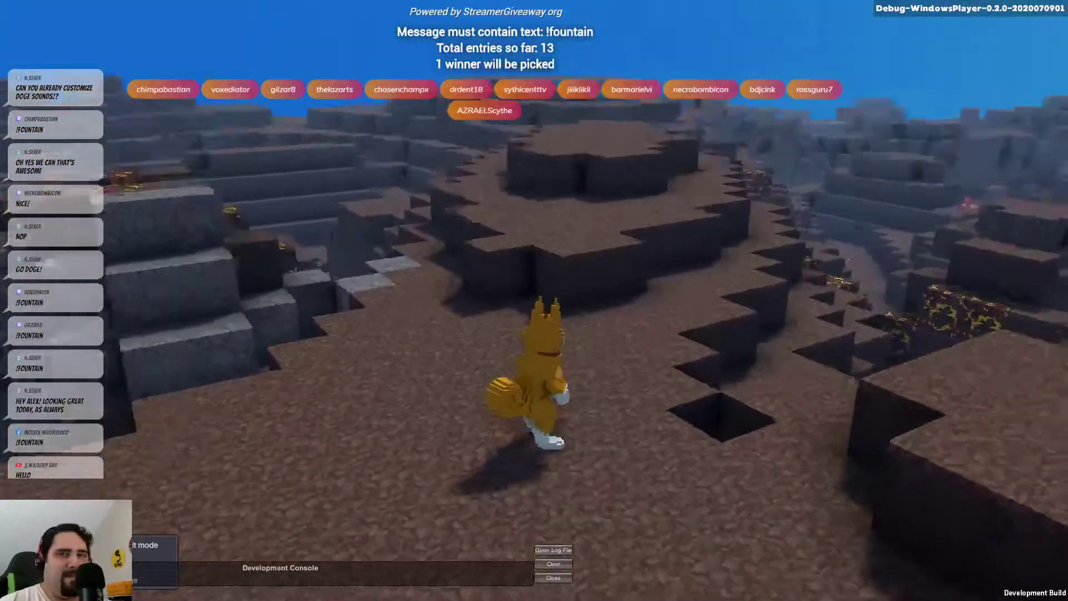
{"action": "key", "text": "s"}
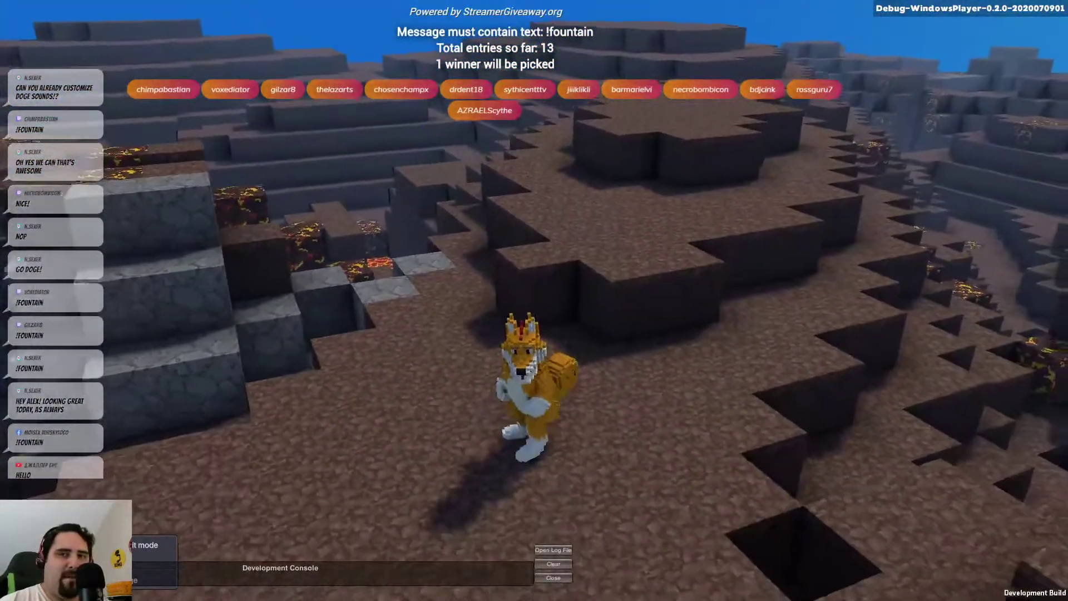
{"action": "key", "text": "a"}
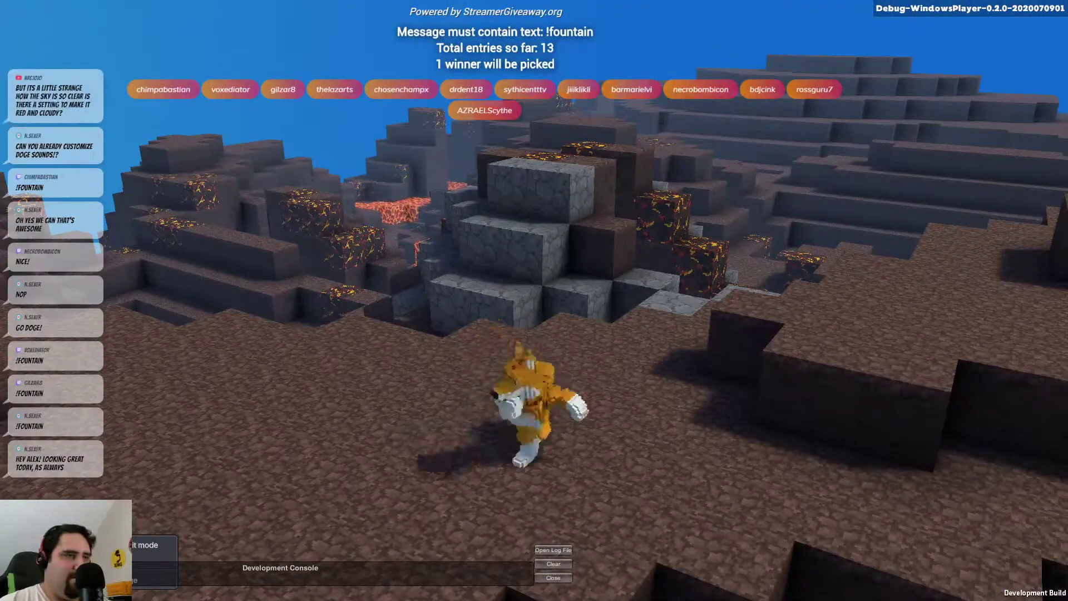
Run the avatar back along the ridge and up the stepped hill, and show it from the front near the summit
{"action": "key", "text": "w"}
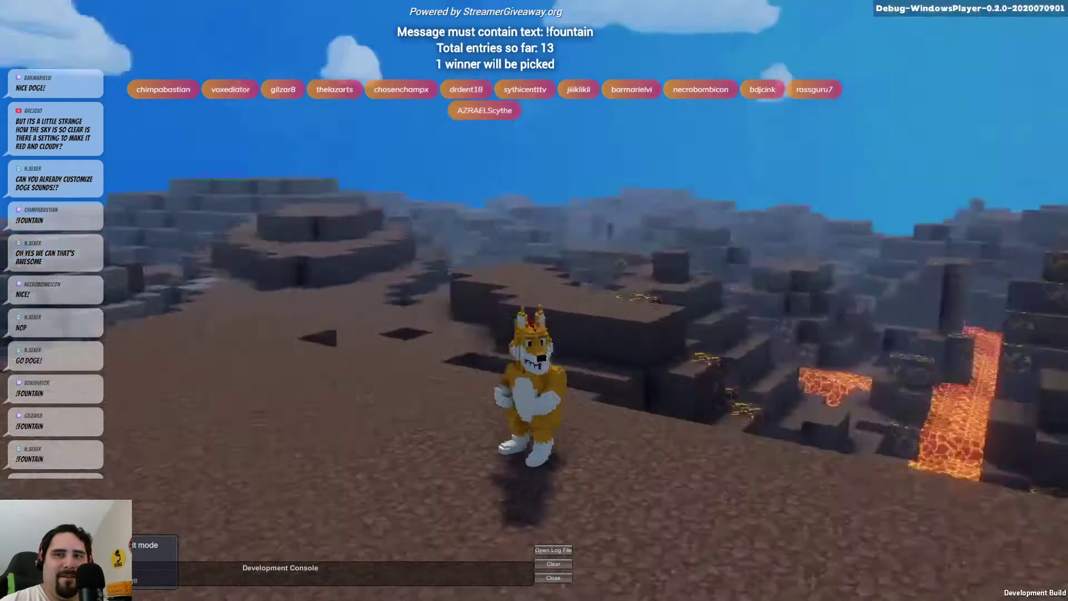
{"action": "key", "text": "w"}
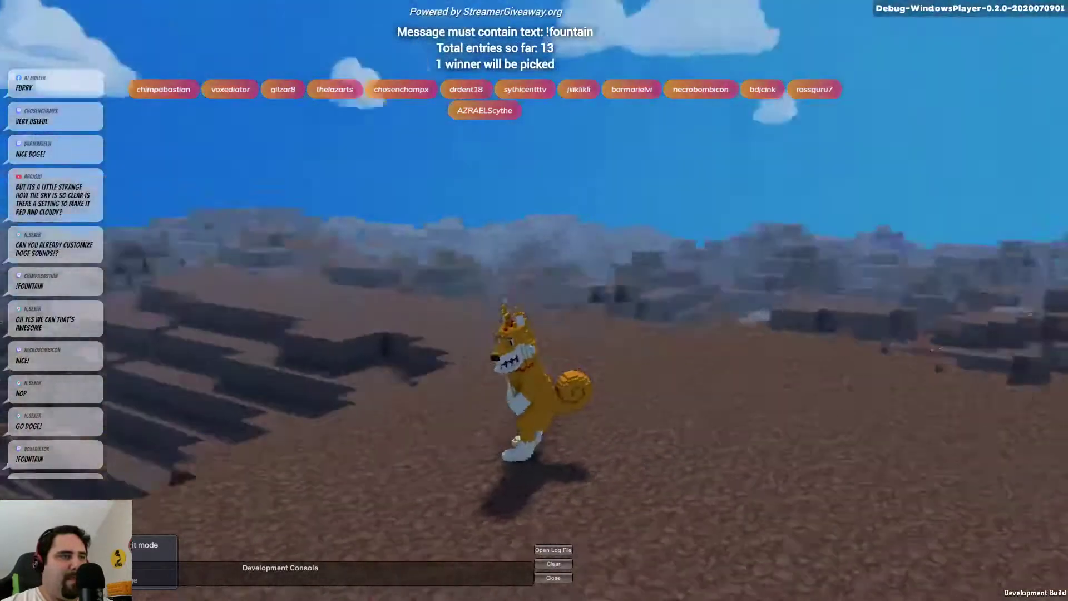
{"action": "key", "text": "w"}
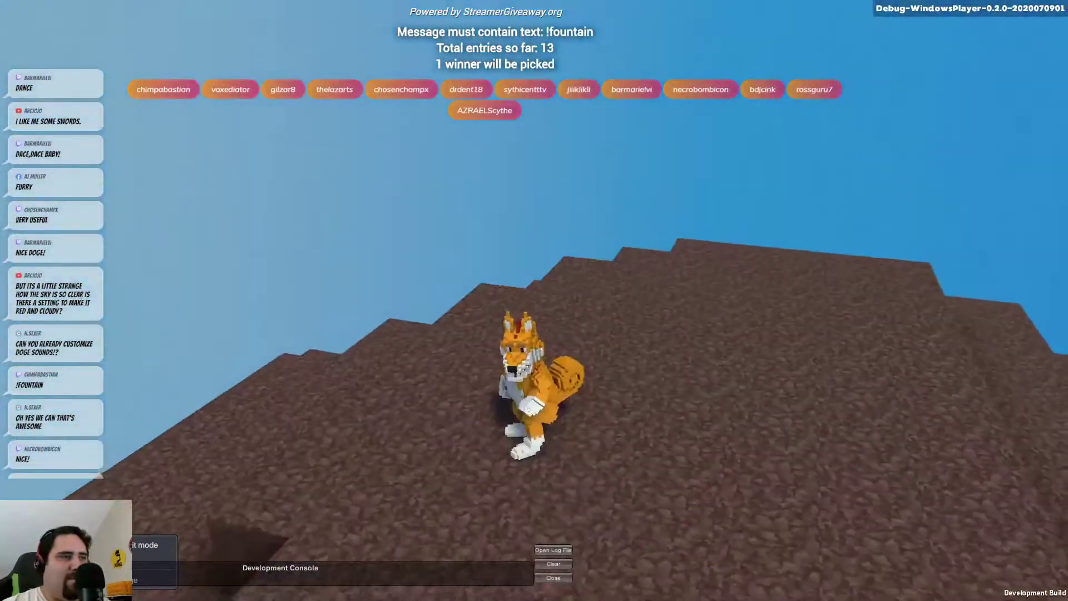
{"action": "key", "text": "s"}
{"action": "key", "text": "space"}
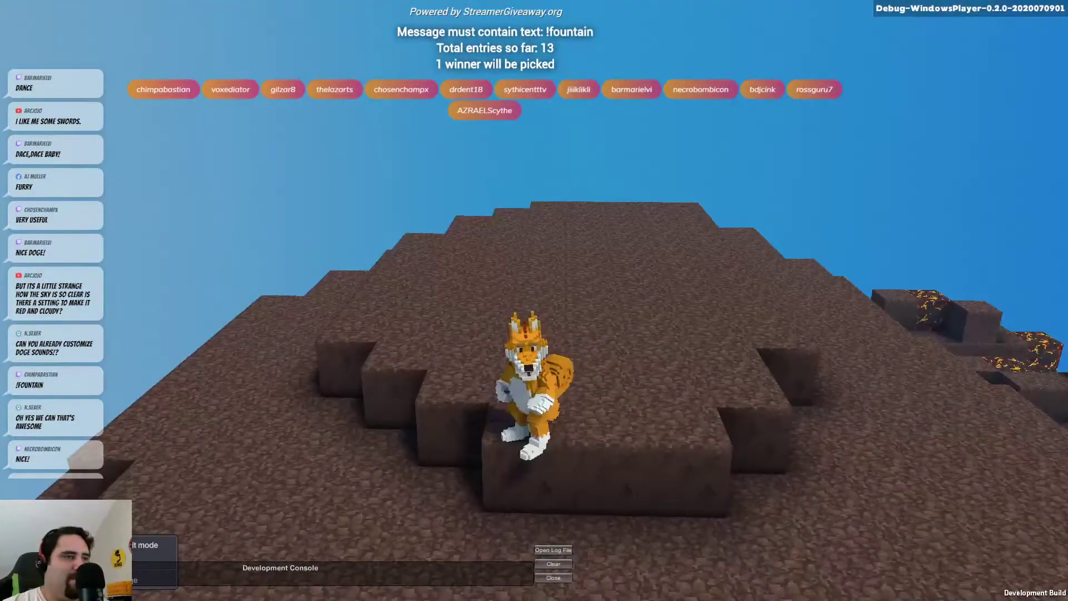
Run the avatar down from the hill along the ridge's edge and onto the lower ledges beside the lava
{"action": "key", "text": "w"}
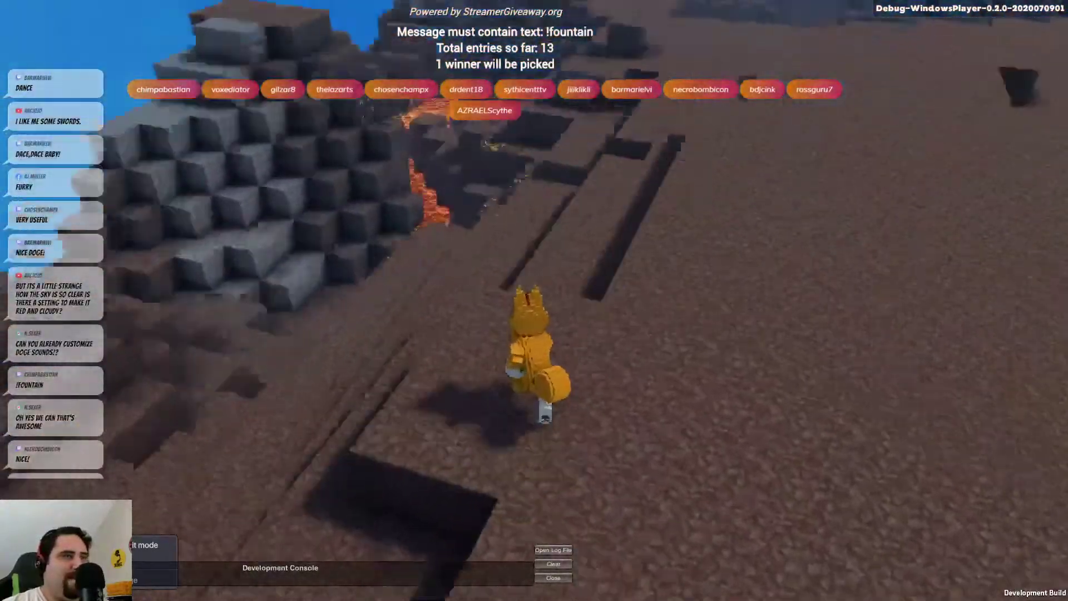
{"action": "key", "text": "d"}
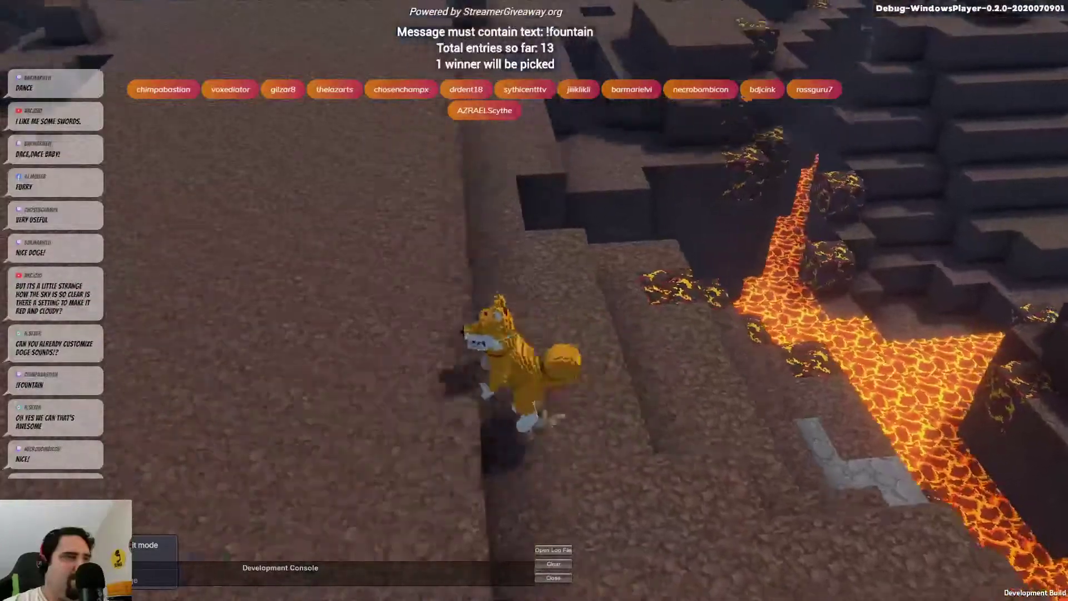
{"action": "key", "text": "a"}
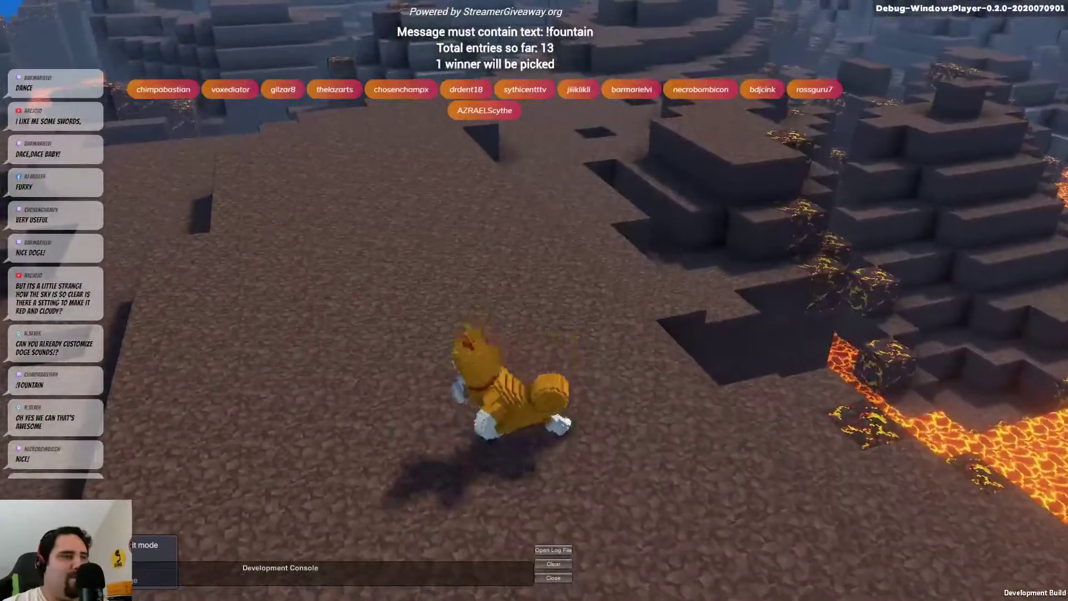
{"action": "key", "text": "s"}
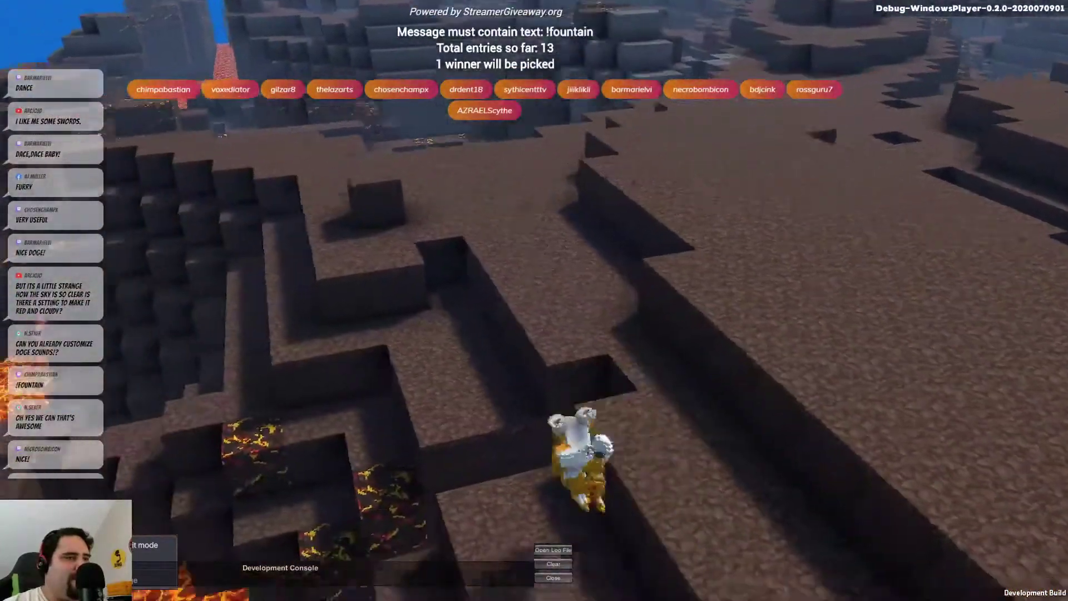
Jump the avatar up the narrow ledges beside the lava and climb back onto the brown plateau
{"action": "key", "text": "w"}
{"action": "key", "text": "space"}
{"action": "key", "text": "d"}
{"action": "key", "text": "w"}
{"action": "key", "text": "space"}
{"action": "key", "text": "w"}
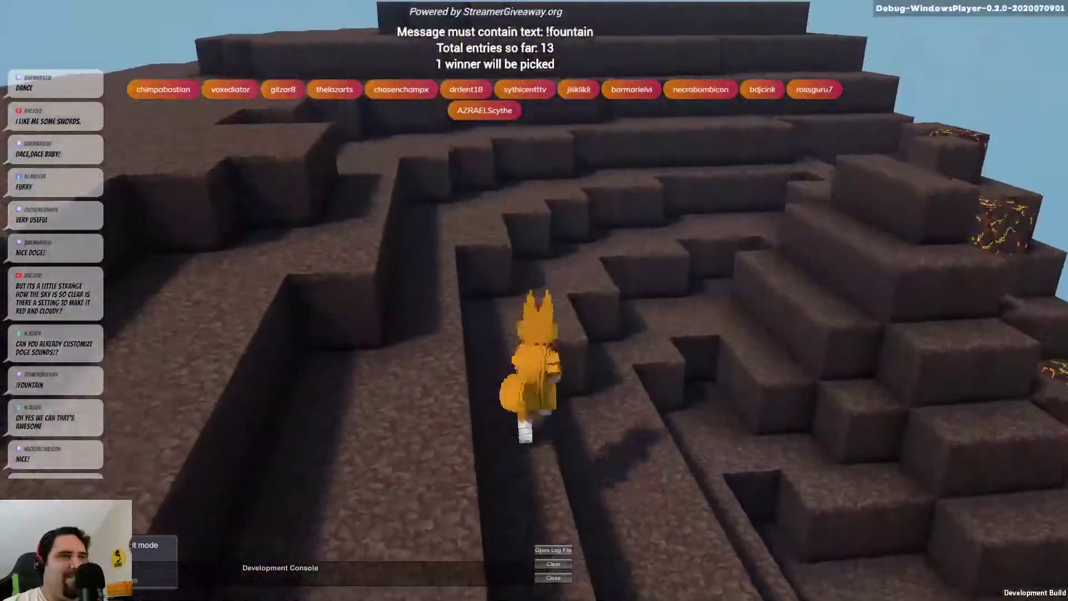
{"action": "key", "text": "space"}
{"action": "key", "text": "w"}
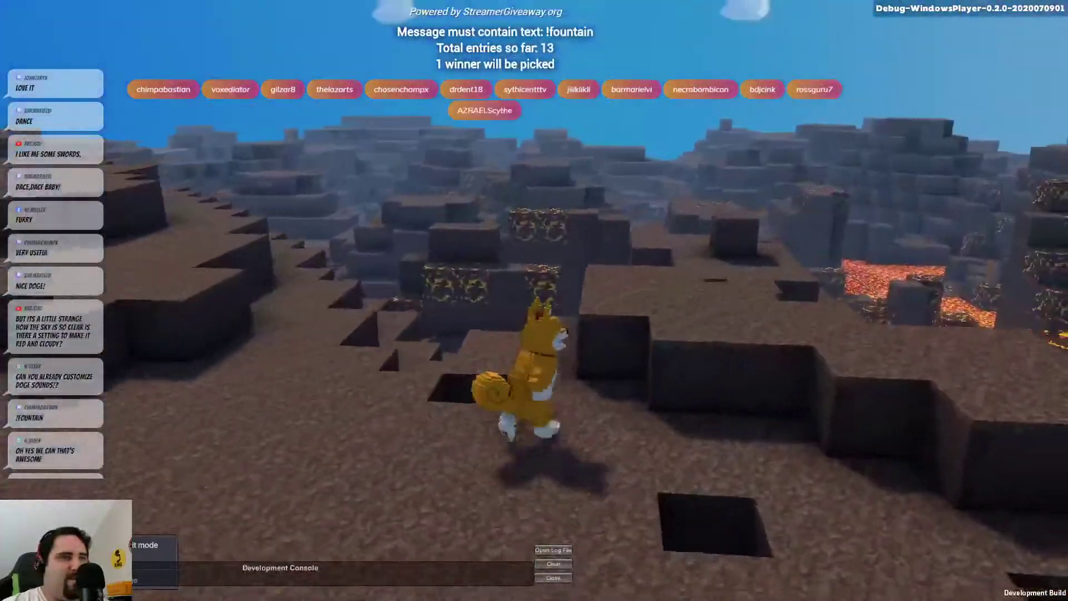
Run the avatar across the plateau and up the brown hill, viewing it from the front along the way
{"action": "key", "text": "w"}
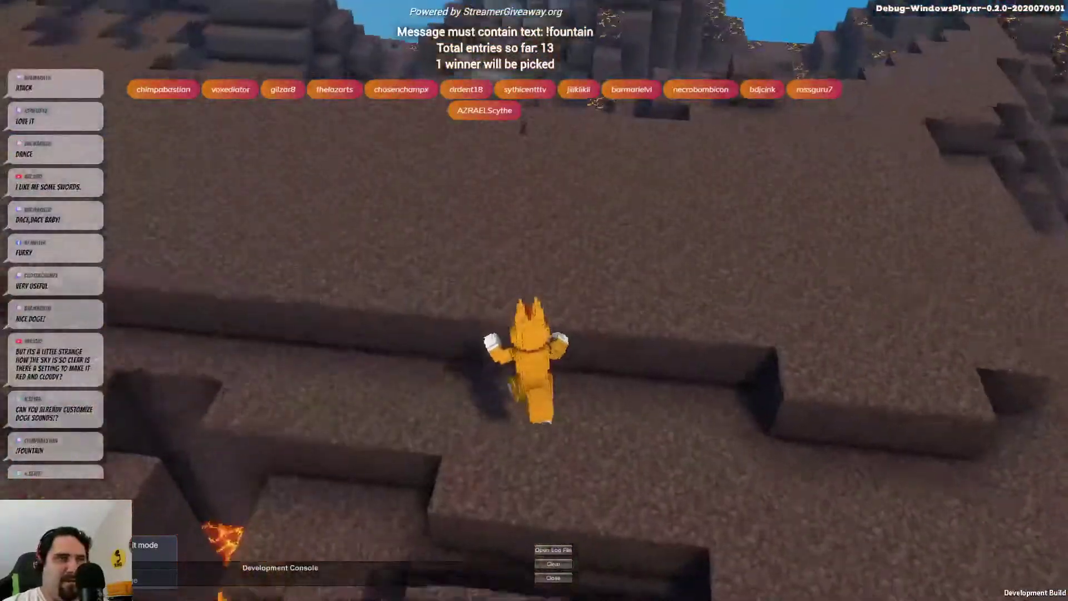
{"action": "key", "text": "w"}
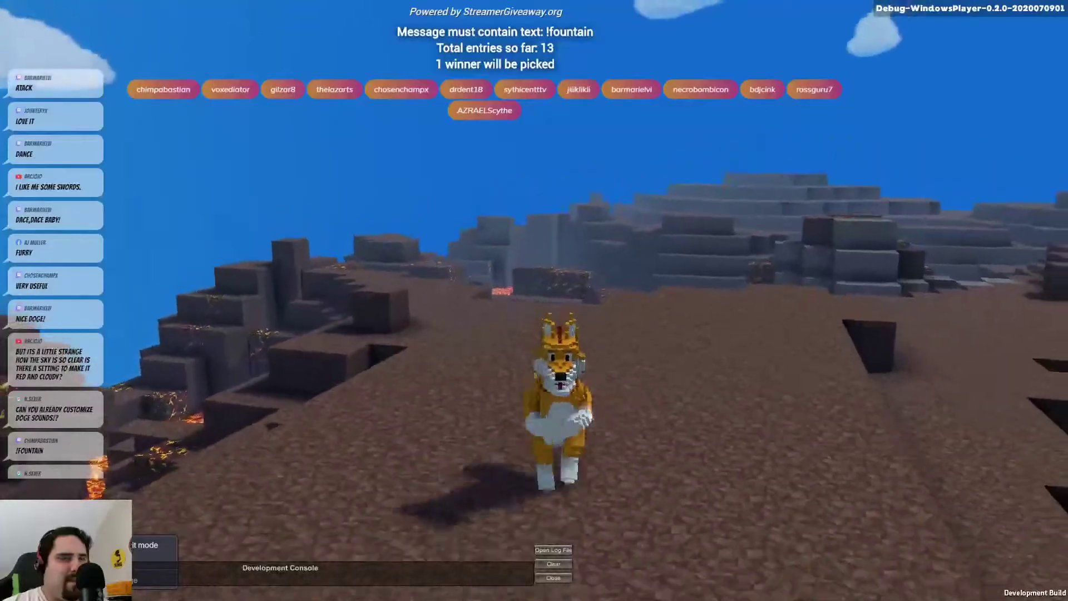
{"action": "key", "text": "w"}
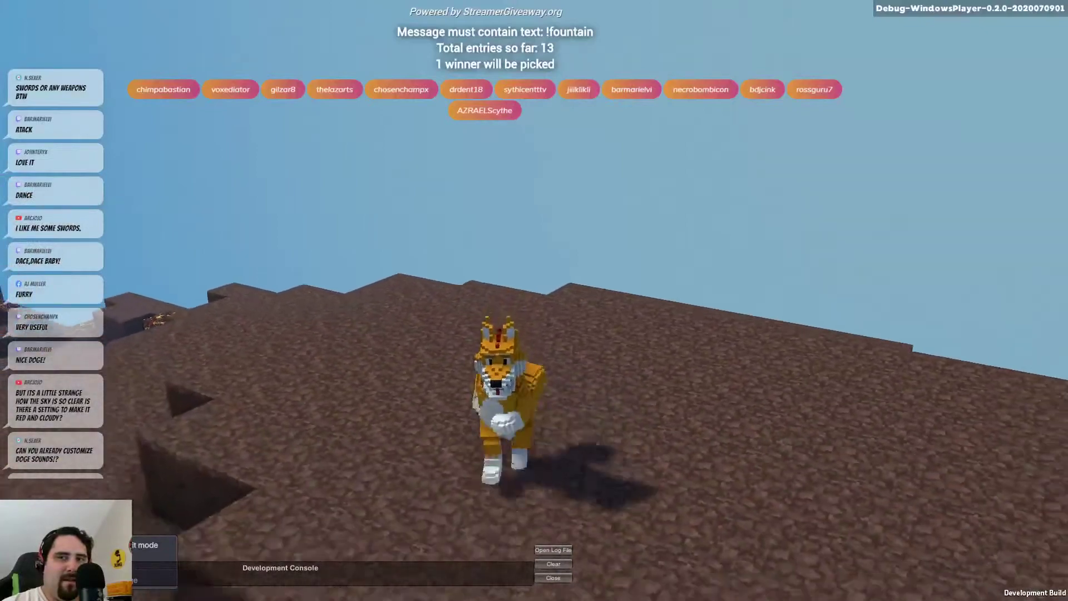
{"action": "key", "text": "w"}
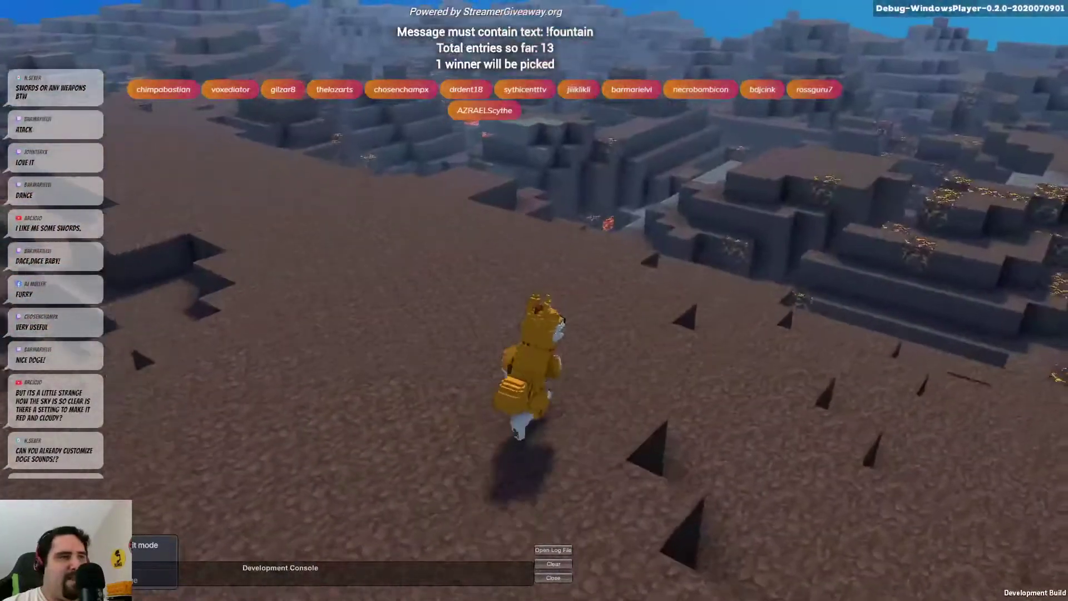
Run the avatar down the hill to the ridge beside the lava stream and turn it back towards the stepped hill
{"action": "key", "text": "d"}
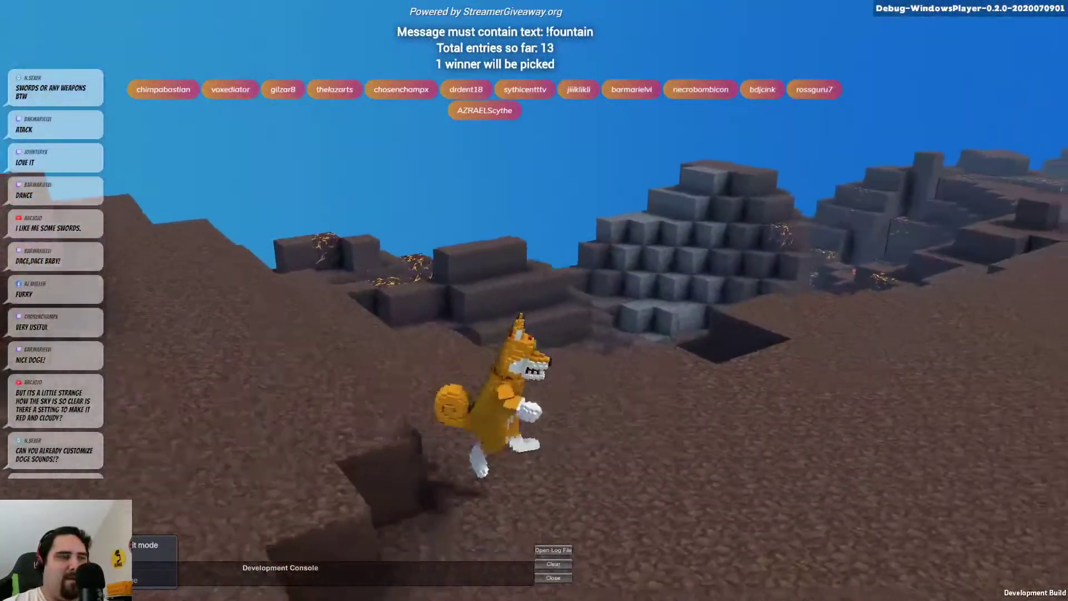
{"action": "key", "text": "w"}
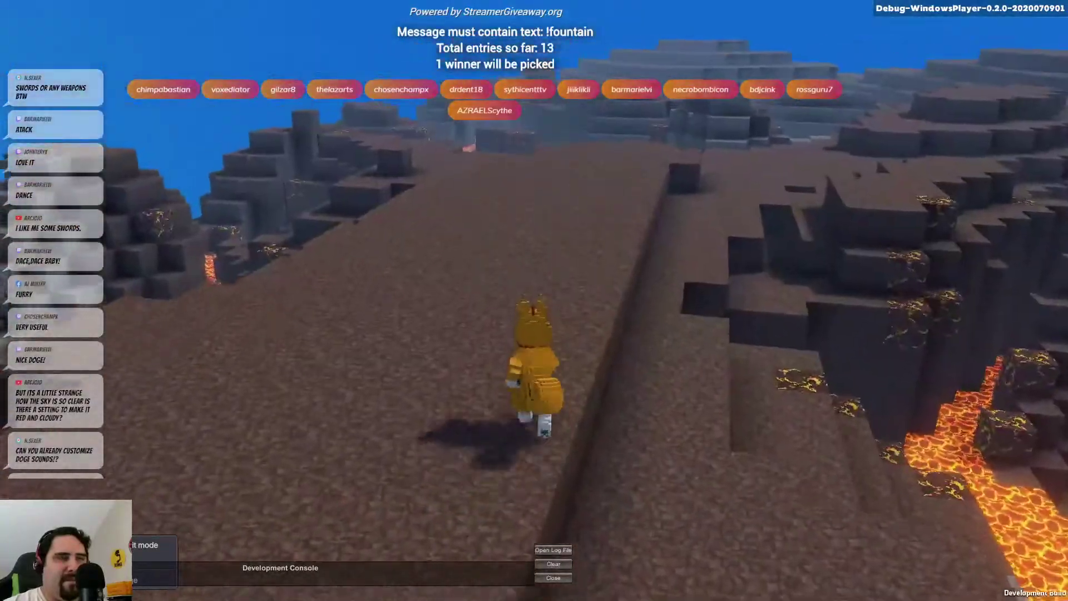
{"action": "key", "text": "s"}
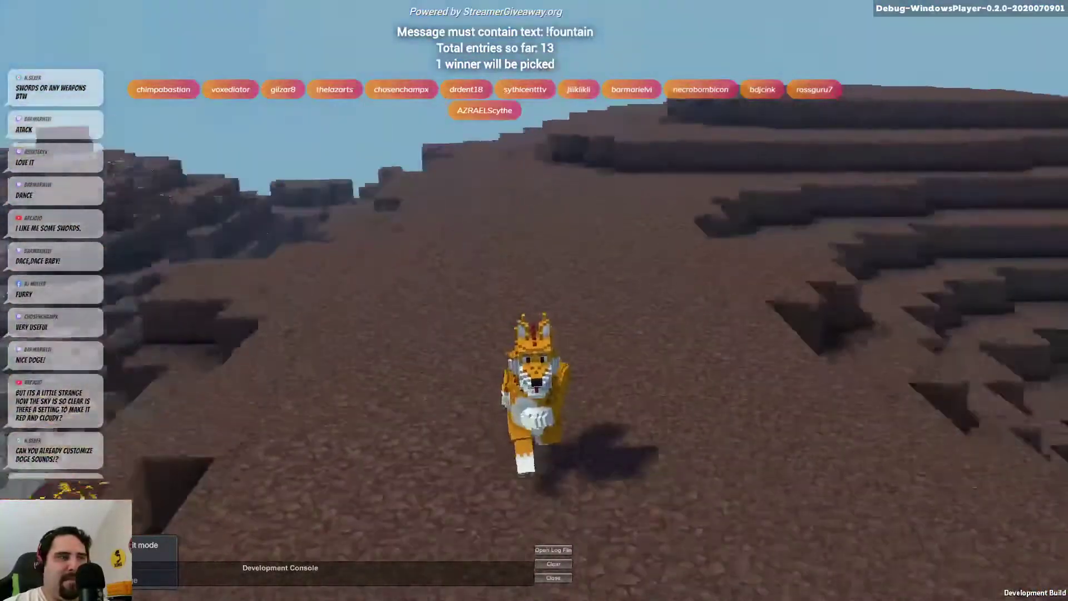
{"action": "key", "text": "a"}
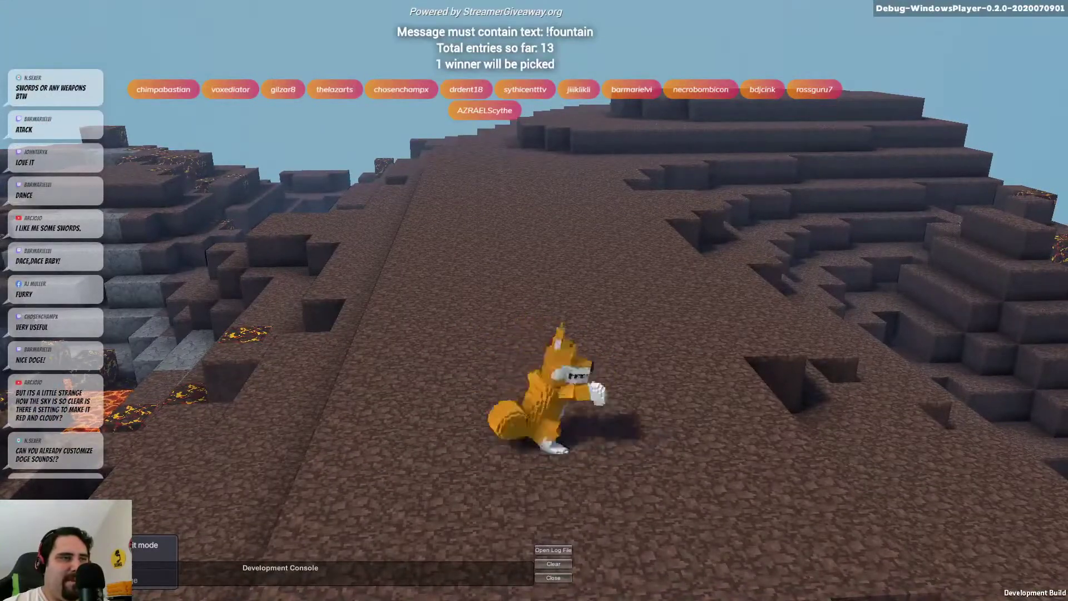
{"action": "key", "text": "w"}
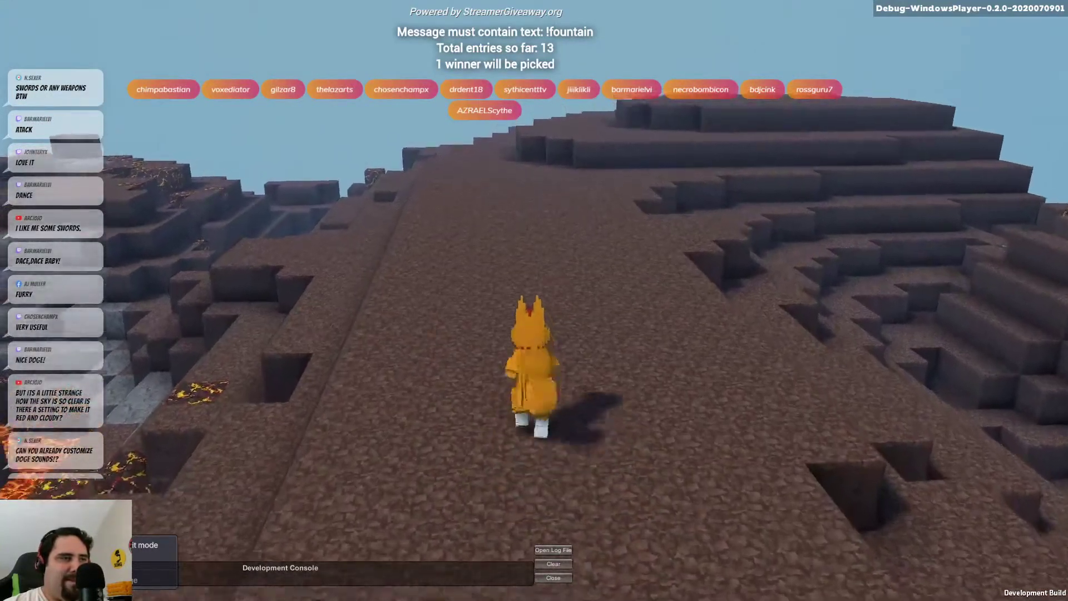
Jump the avatar on the ridge above the lava pool, then run it up the steps of the brown hill
{"action": "key", "text": "d"}
{"action": "key", "text": "space"}
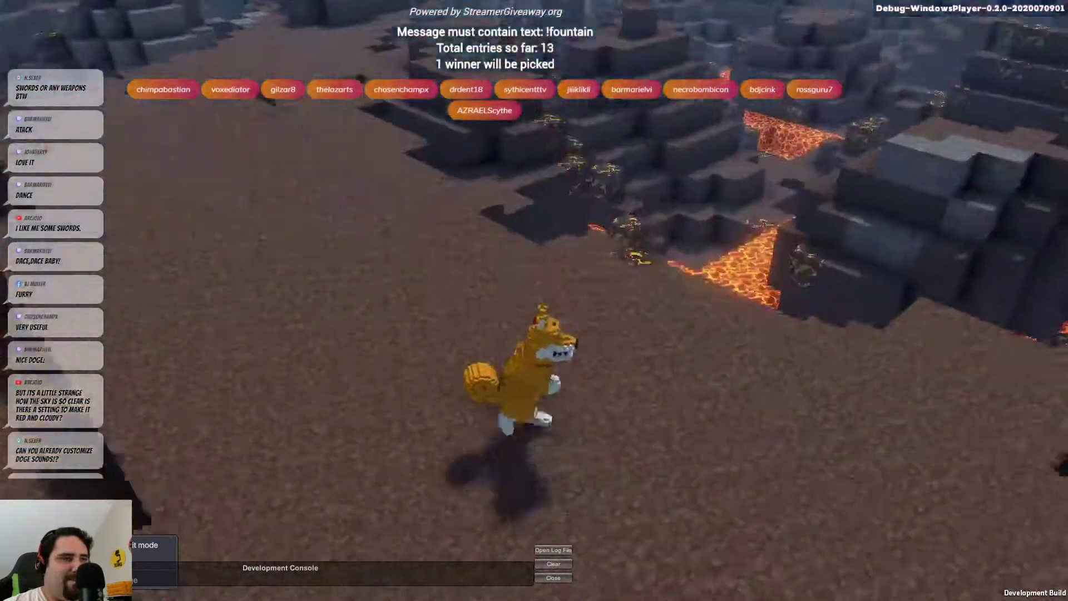
{"action": "key", "text": "w"}
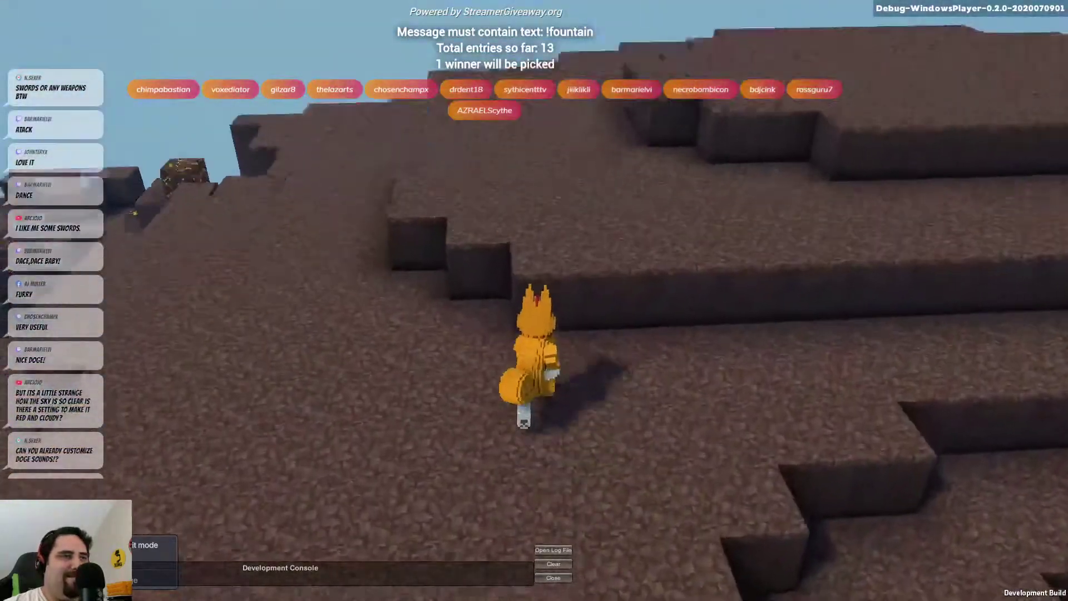
{"action": "key", "text": "space"}
{"action": "key", "text": "d"}
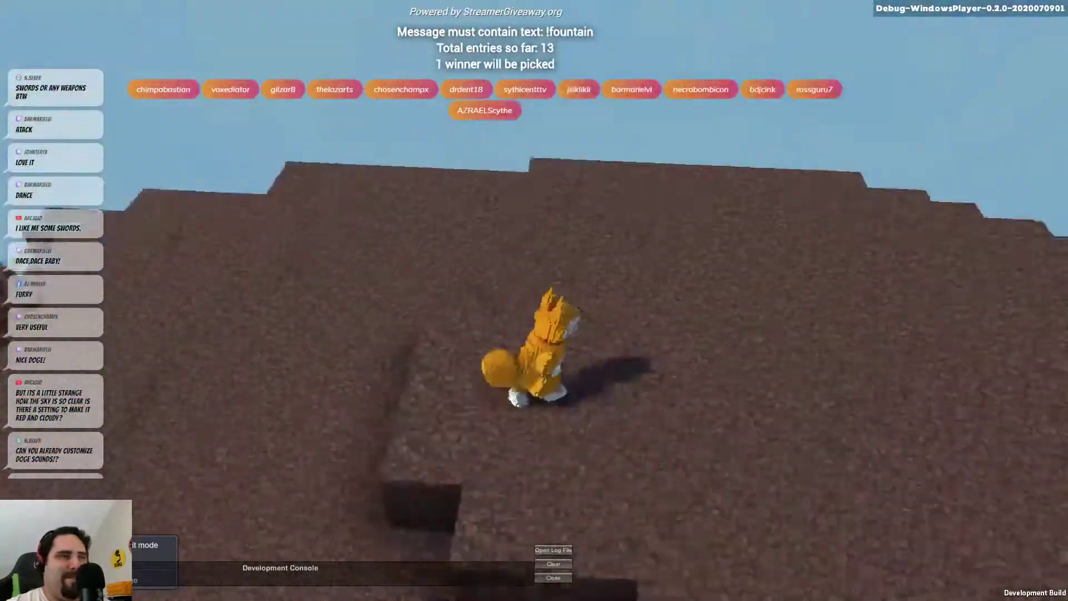
Jump and turn the avatar on the hilltop, and run it down the slope towards the grey stone mound
{"action": "key", "text": "space"}
{"action": "key", "text": "a"}
{"action": "key", "text": "w"}
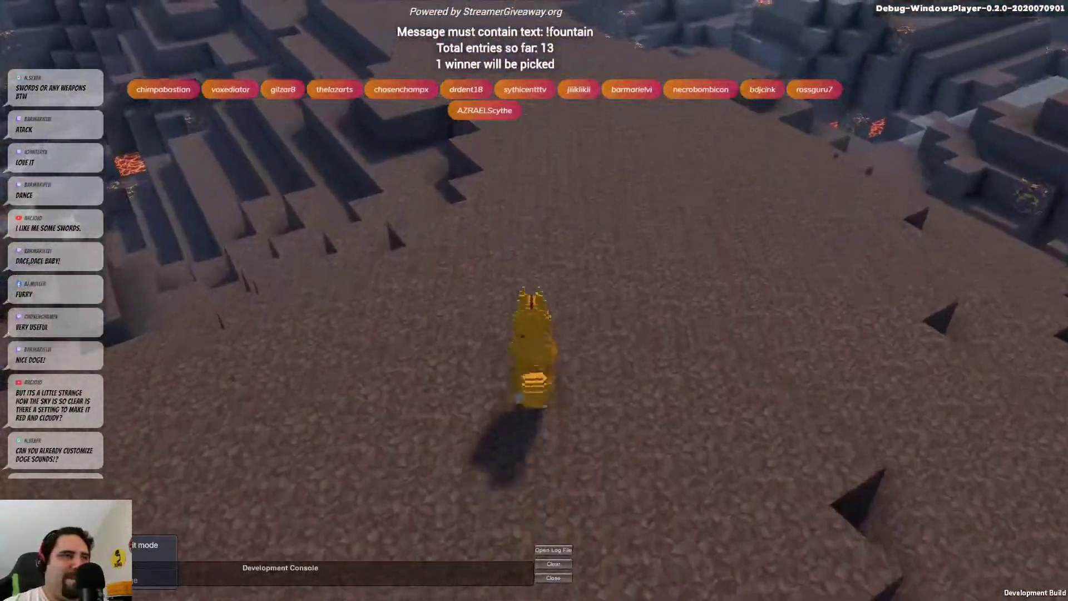
{"action": "key", "text": "d"}
{"action": "key", "text": "w"}
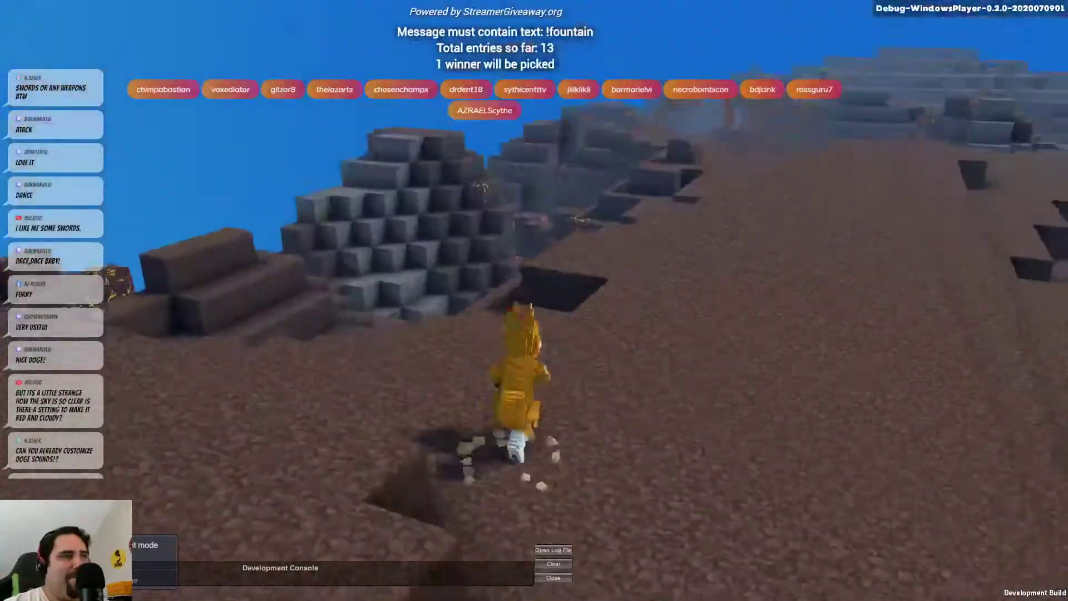
Run the avatar across the brown plateau above the lava pools, turning it both ways along the edge
{"action": "key", "text": "a"}
{"action": "key", "text": "d"}
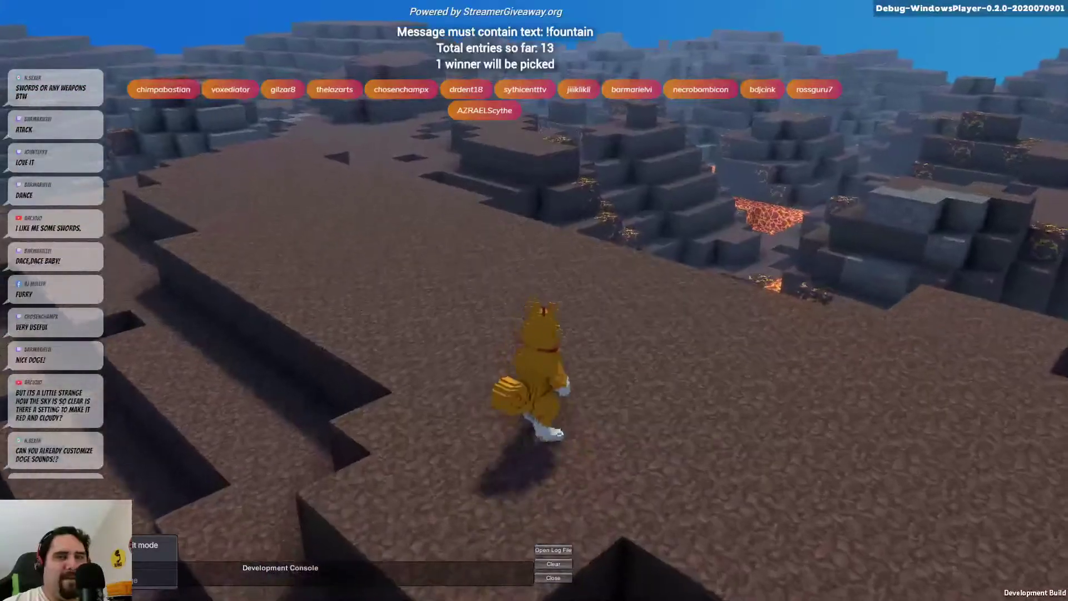
{"action": "key", "text": "a"}
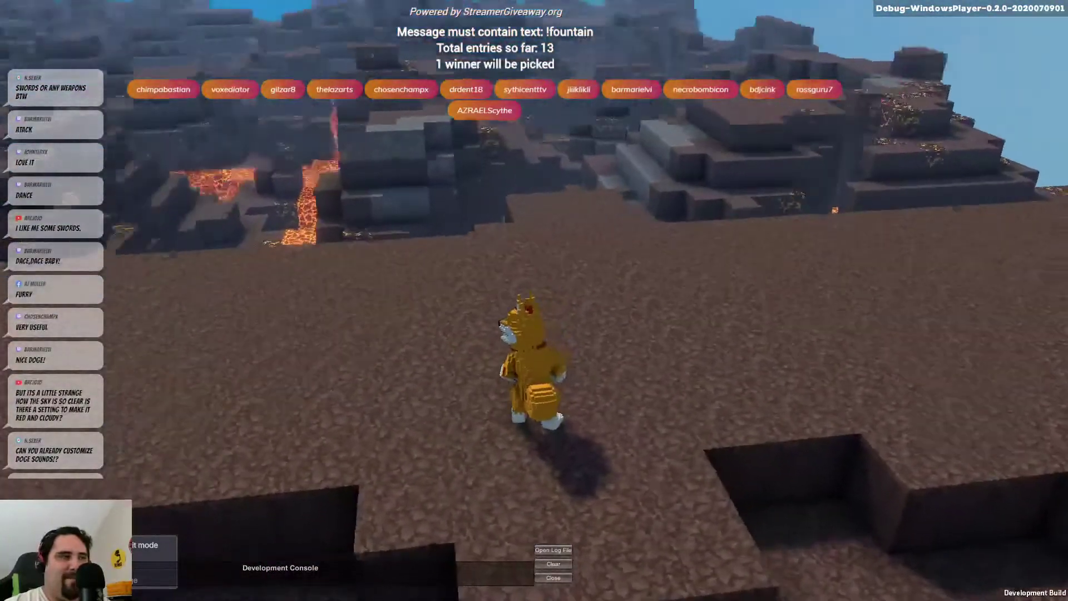
{"action": "key", "text": "w"}
{"action": "key", "text": "w"}
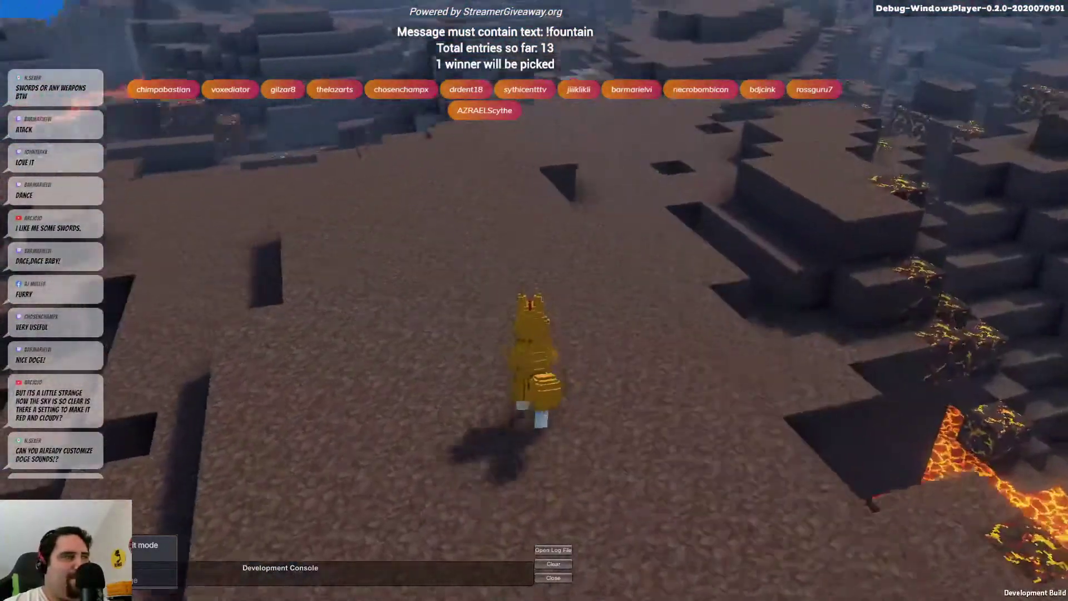
{"action": "key", "text": "d"}
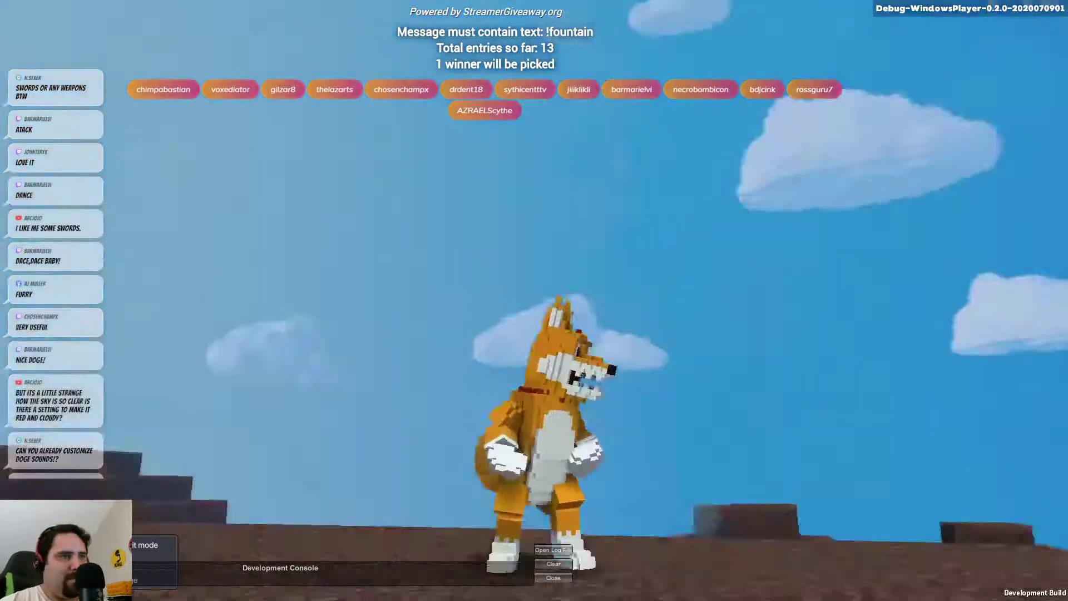
Turn and run the avatar around the plateau, viewing it from a low angle, from the side and from the front
{"action": "key", "text": "s"}
{"action": "key", "text": "d"}
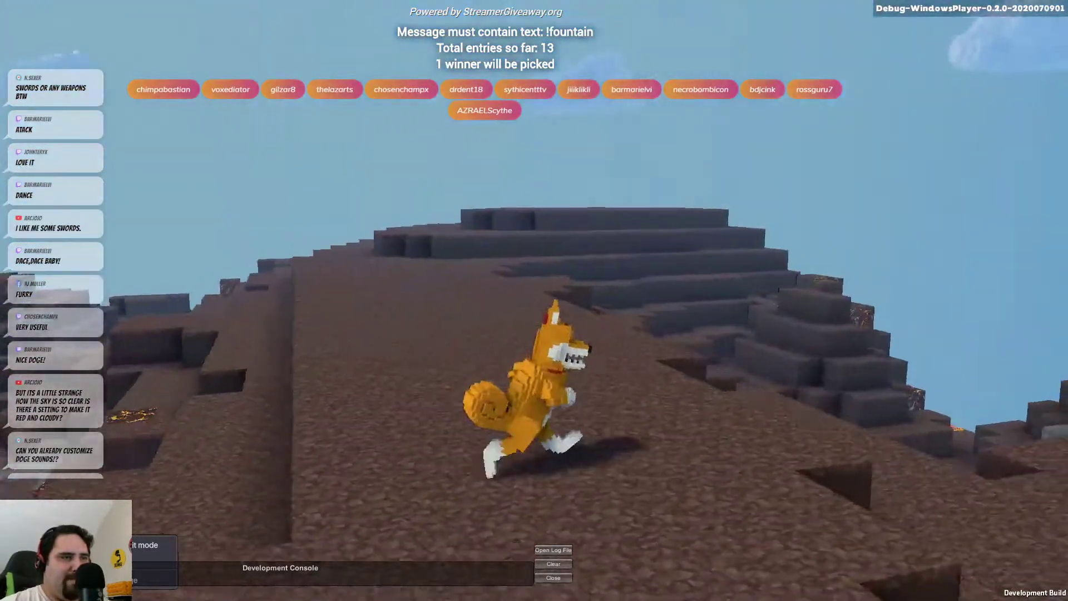
{"action": "key", "text": "w"}
{"action": "key", "text": "d"}
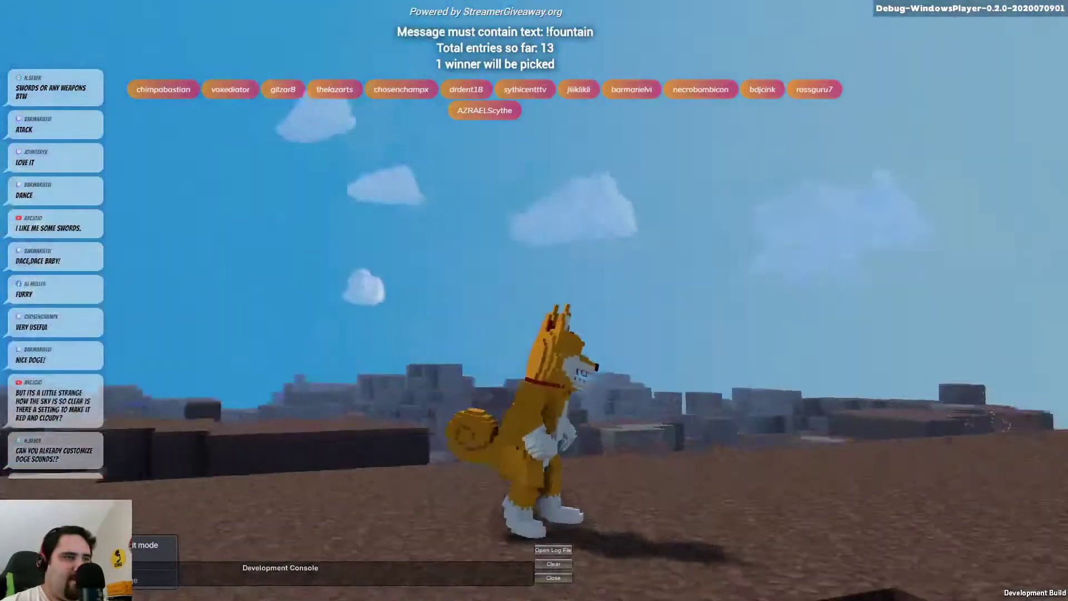
{"action": "key", "text": "w"}
{"action": "key", "text": "a"}
{"action": "key", "text": "s"}
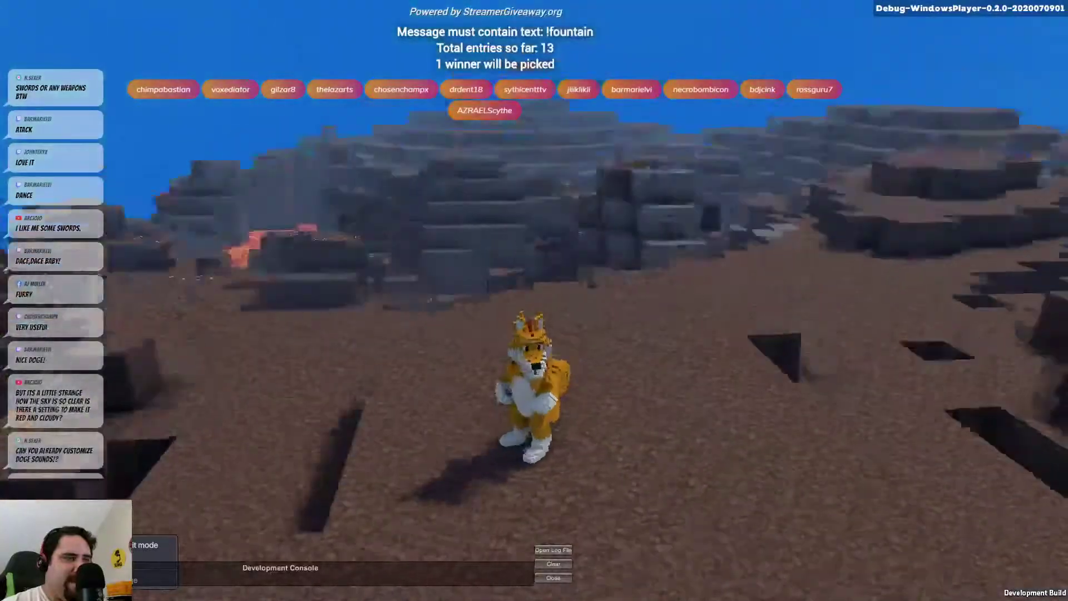
Run the avatar back and forth across the plateau, viewing its running motion from both sides
{"action": "key", "text": "d"}
{"action": "key", "text": "w"}
{"action": "key", "text": "d"}
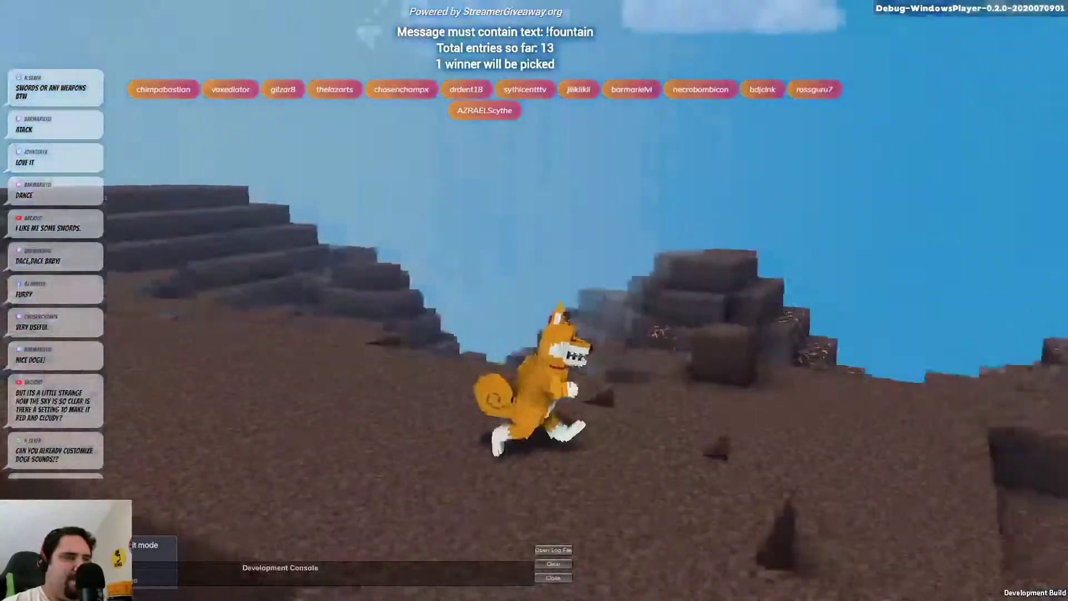
{"action": "key", "text": "a"}
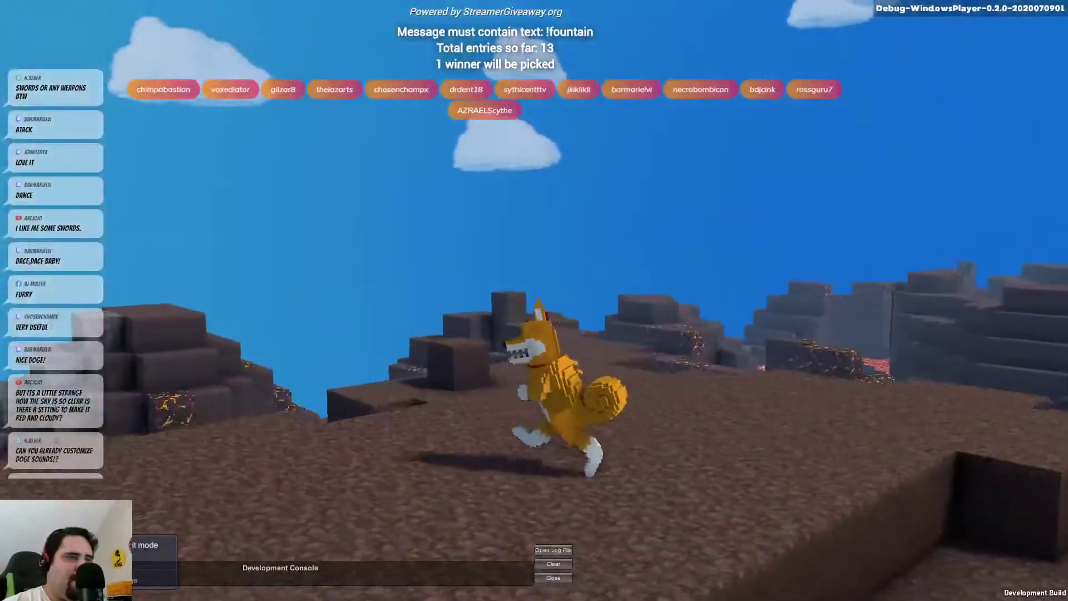
{"action": "key", "text": "s"}
{"action": "key", "text": "d"}
{"action": "key", "text": "a"}
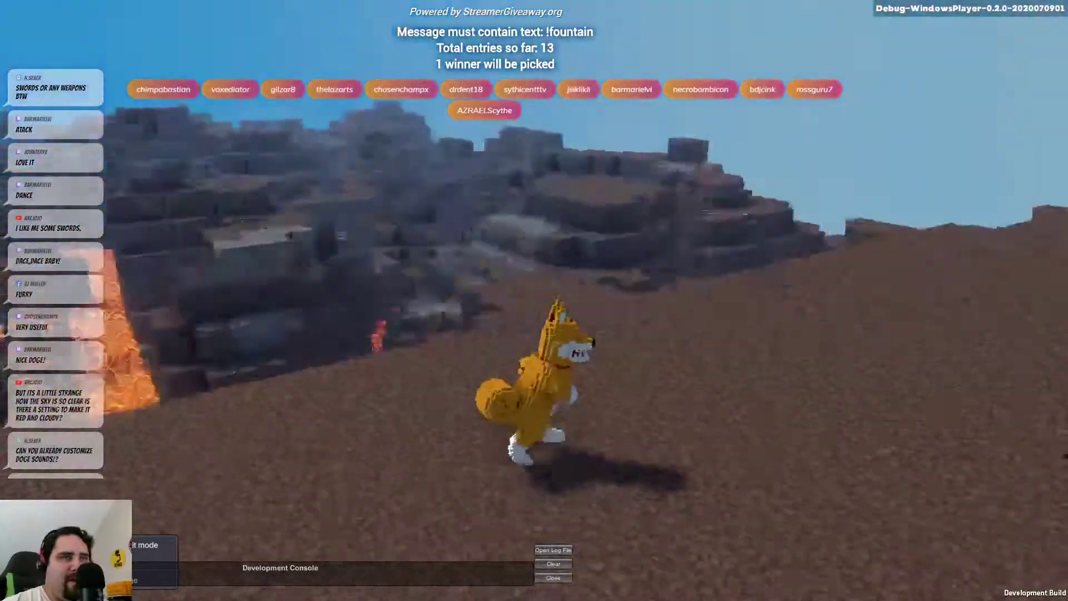
Run the avatar up the stepped brown hill and back down towards the grey stone mound, and end the playtest
{"action": "key", "text": "w"}
{"action": "key", "text": "w"}
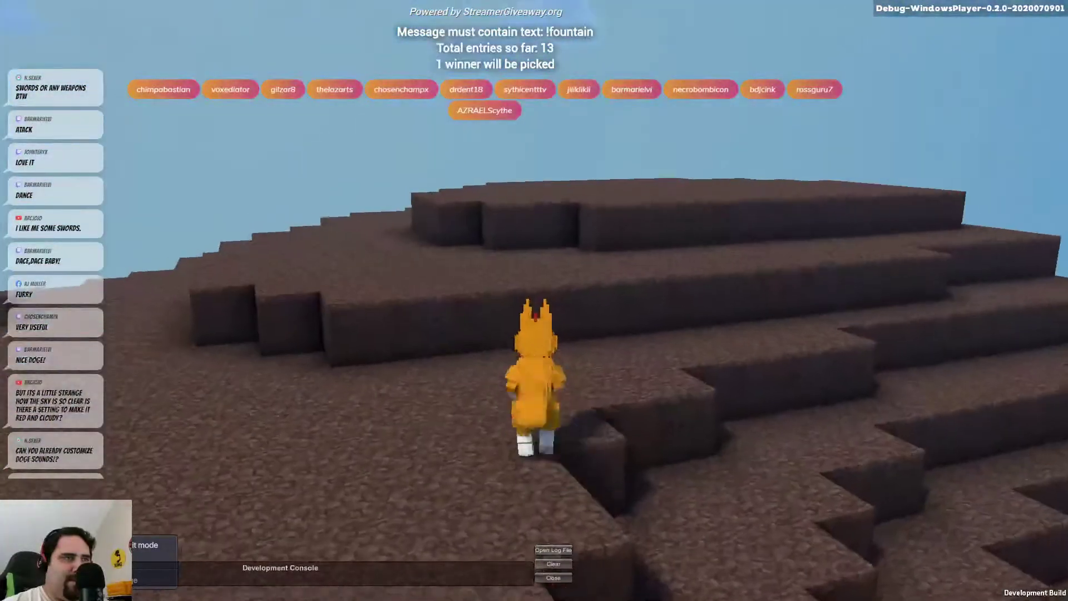
{"action": "key", "text": "a"}
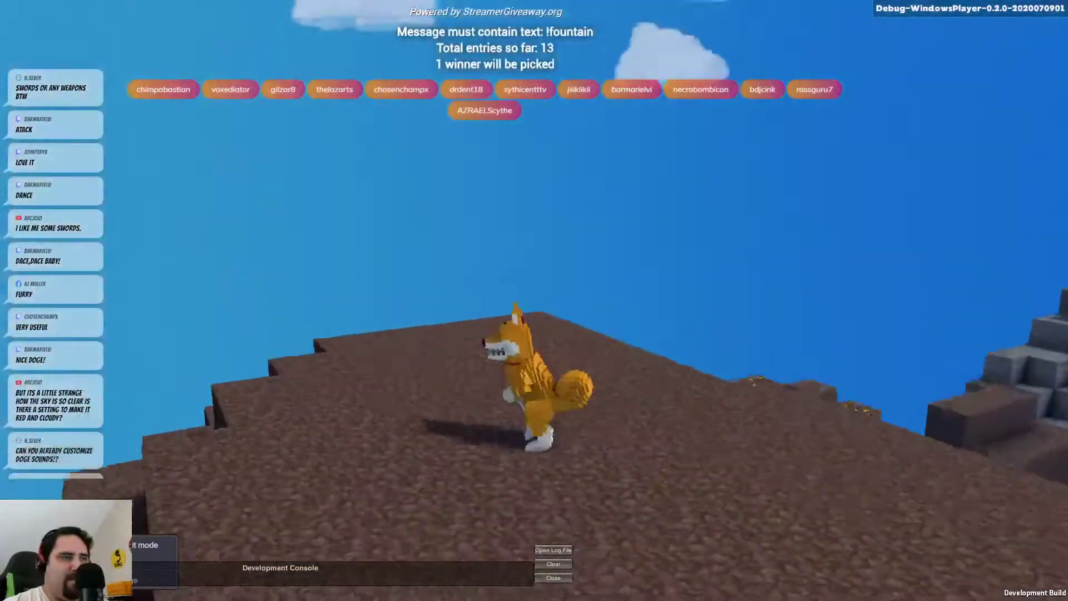
{"action": "key", "text": "w"}
{"action": "key", "text": "w"}
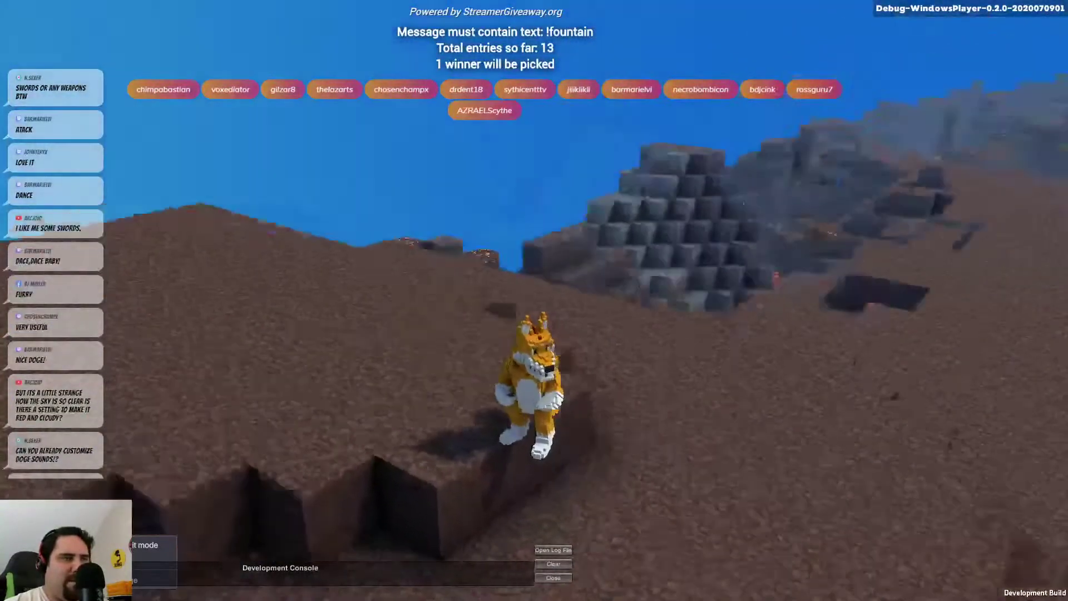
{"action": "key", "text": "w"}
{"action": "key", "text": "d"}
{"action": "key", "text": "Tab"}
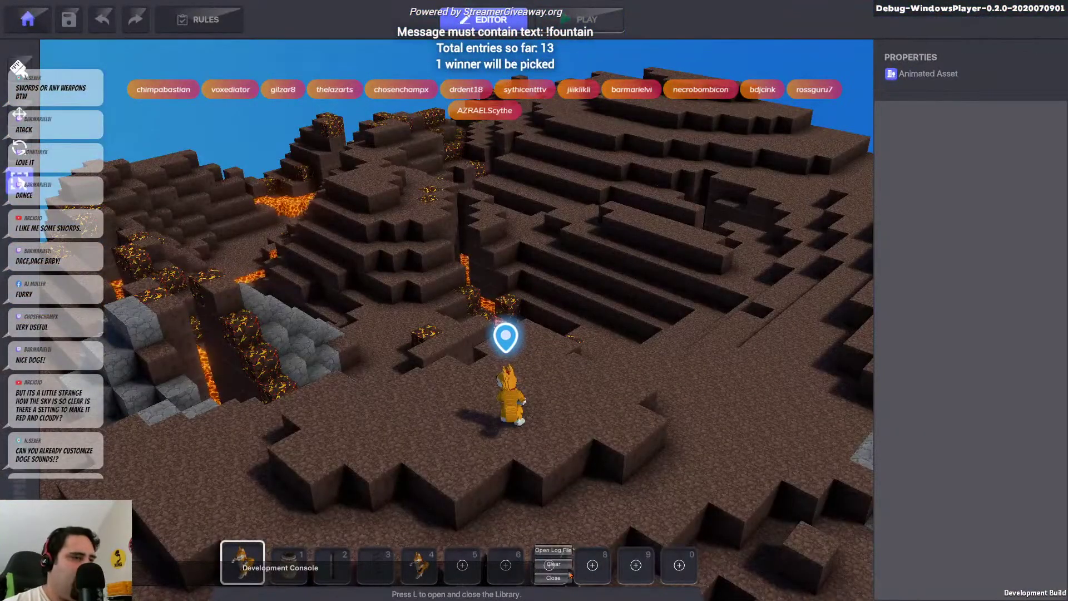
Place a Rope Ladder on the brown ground between the lava stream and the small grey stone patch
{"action": "key", "text": "l"}
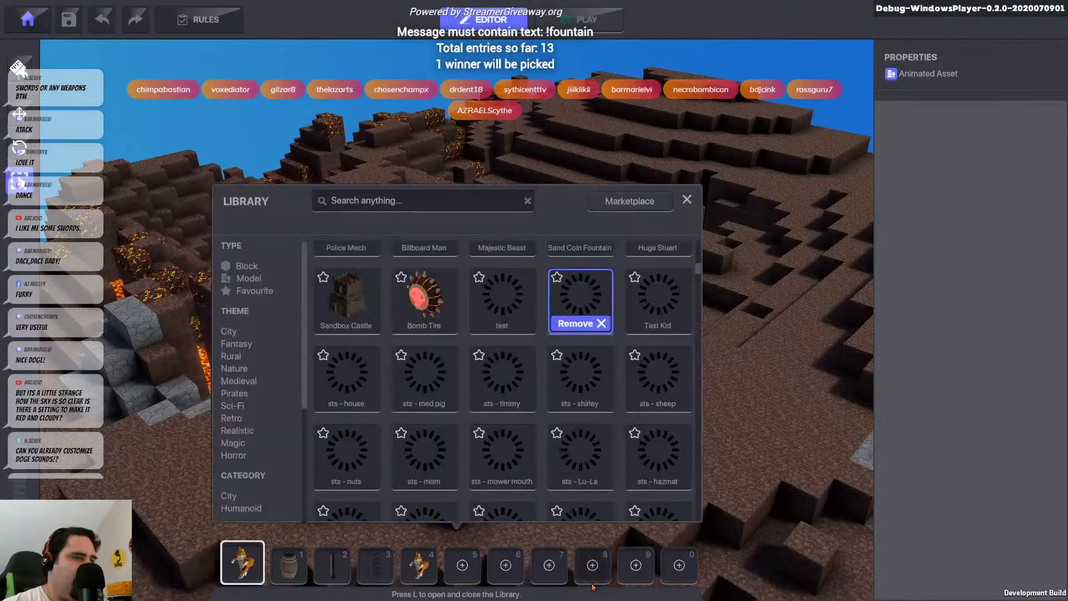
{"action": "left_click", "coordinate": [382, 576]}
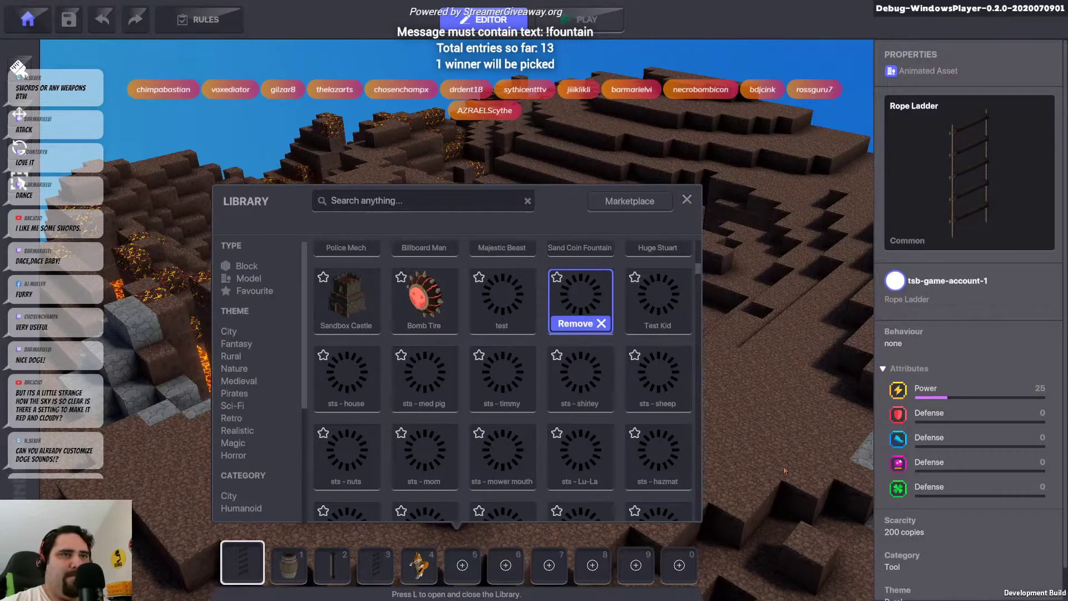
{"action": "key", "text": "l"}
{"action": "key", "text": "d"}
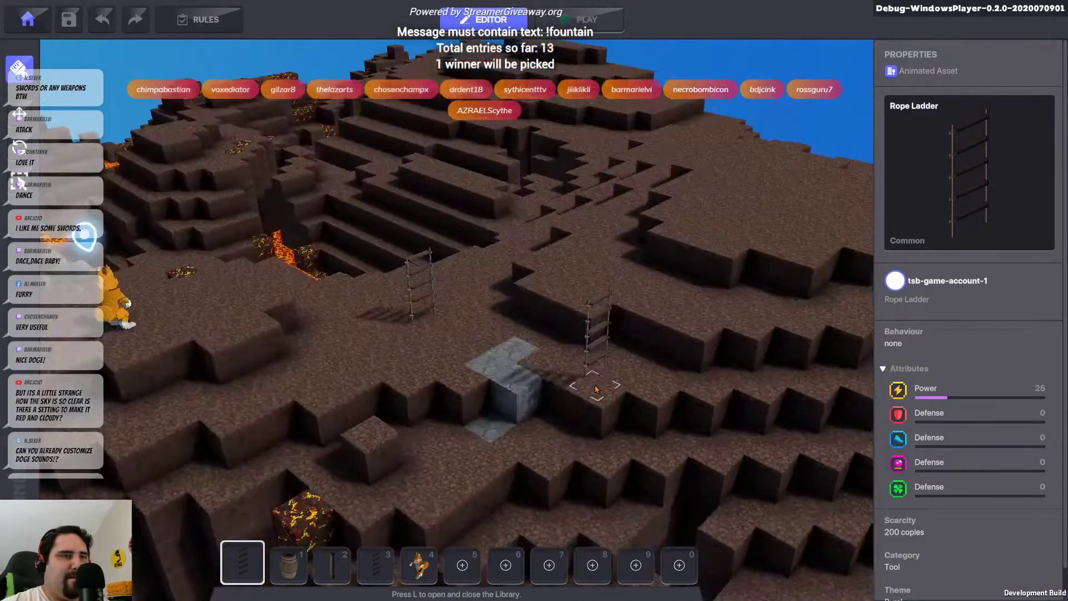
{"action": "key", "text": "w"}
Add a ClimbableComponent to the placed rope ladder
{"action": "left_click", "coordinate": [443, 274]}
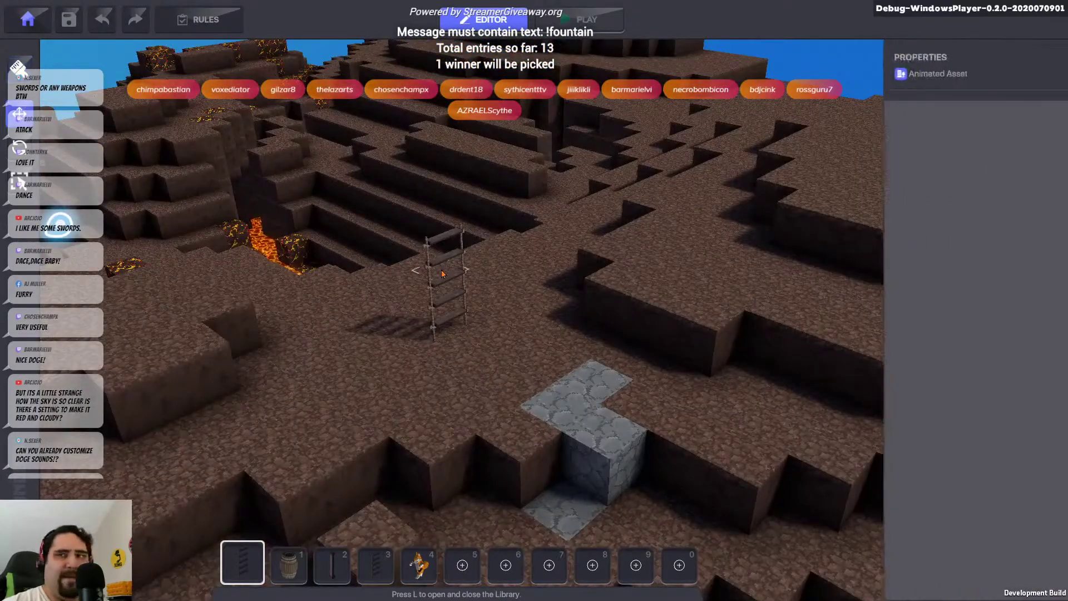
{"action": "left_click", "coordinate": [443, 274]}
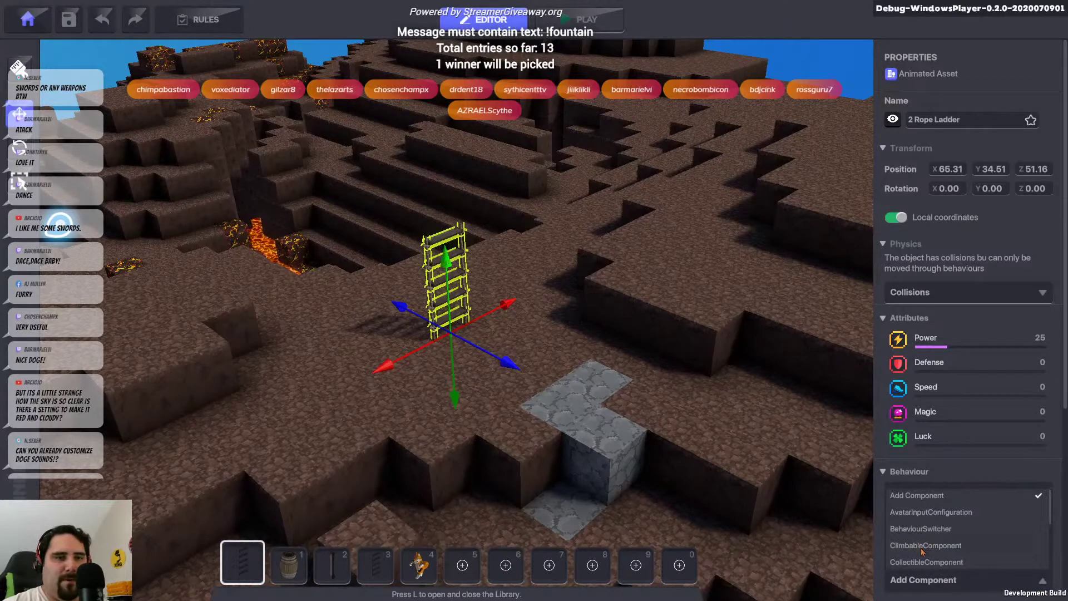
{"action": "left_click", "coordinate": [924, 598]}
{"action": "scroll", "coordinate": [960, 424], "scroll_direction": "down", "scroll_amount": 5}
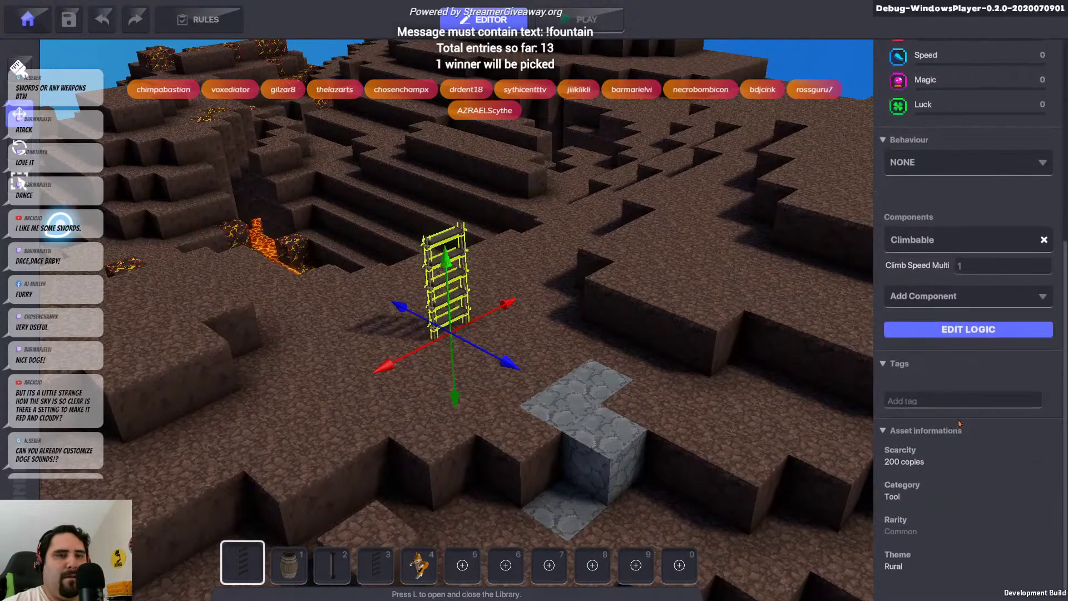
Start a playtest, run the avatar over to the rope ladder and climb it to the top
{"action": "left_click", "coordinate": [612, 27]}
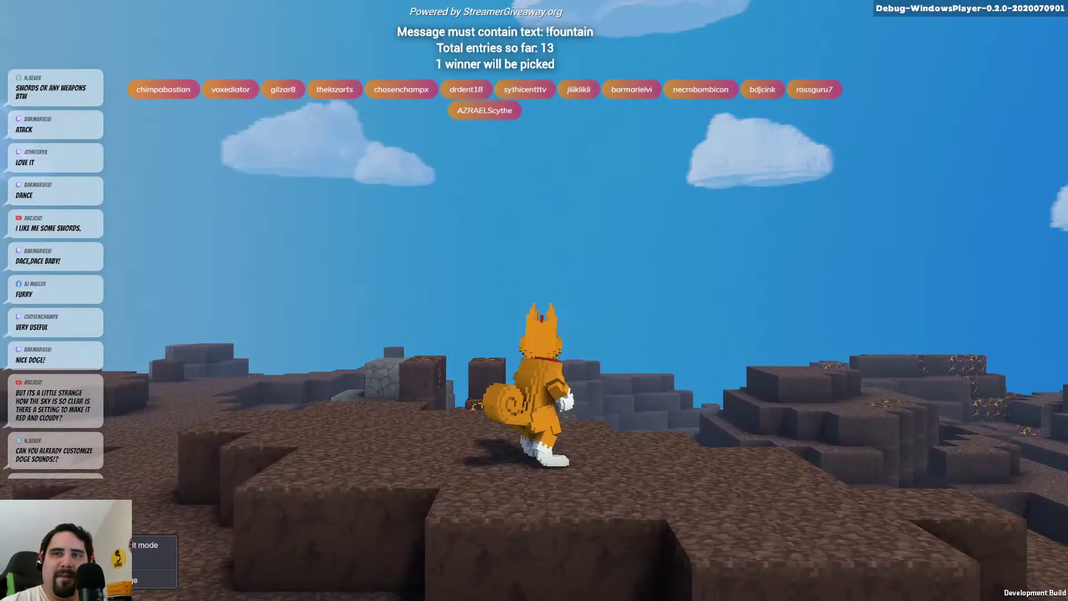
{"action": "key", "text": "w"}
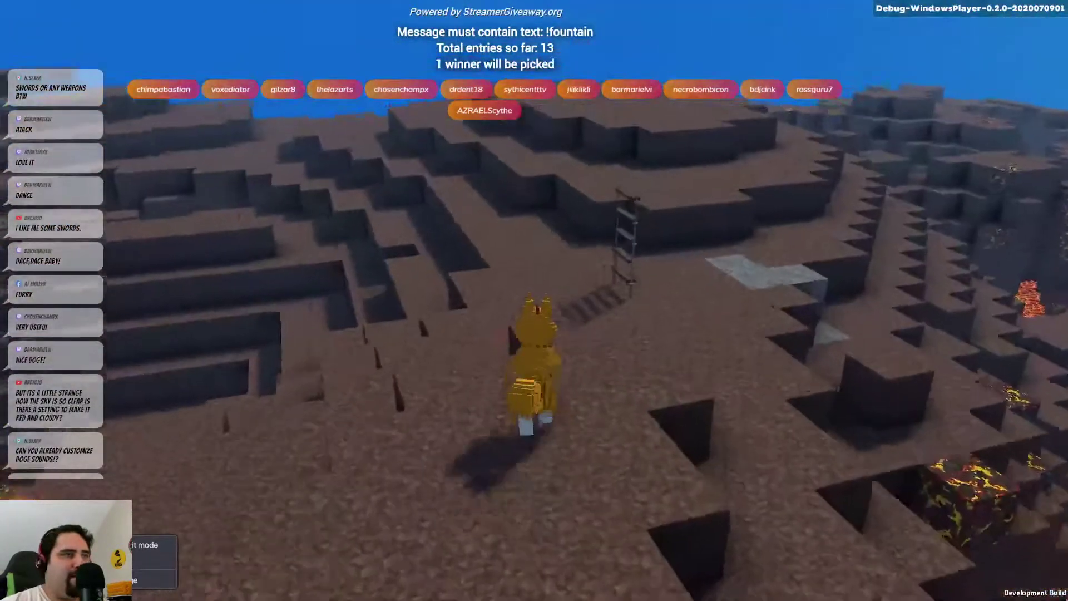
{"action": "key", "text": "w"}
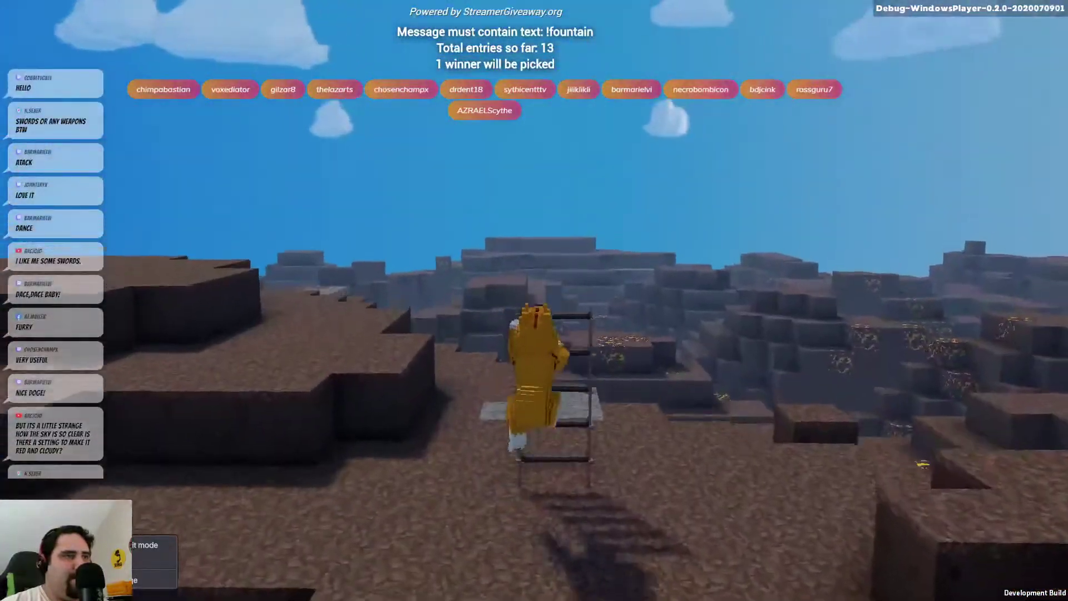
{"action": "key", "text": "w"}
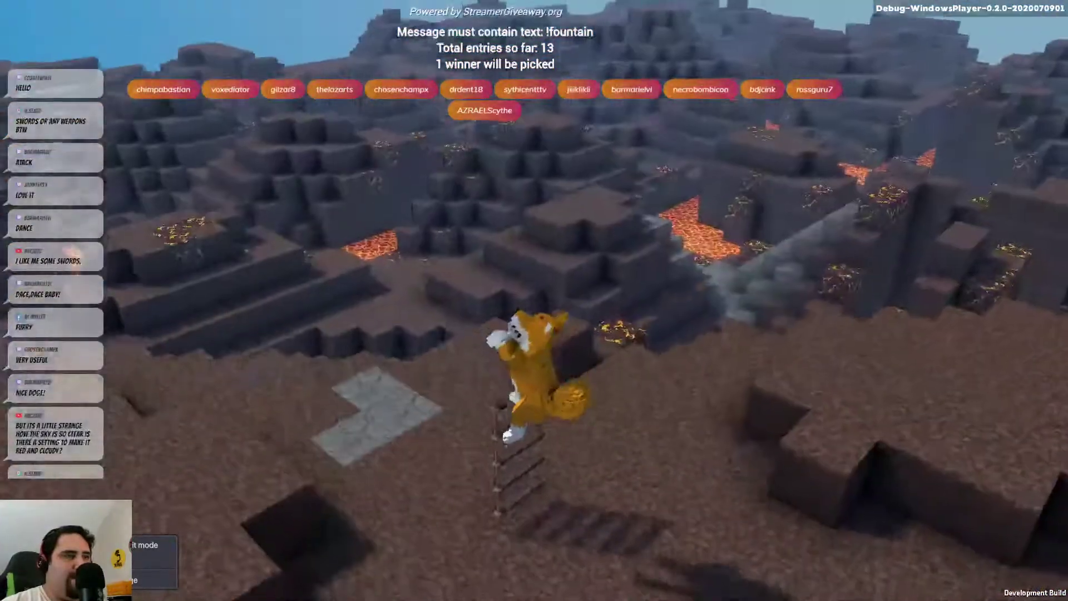
Climb the avatar on the rope ladder again and bring it down to the ground in front of the ladder
{"action": "key", "text": "w"}
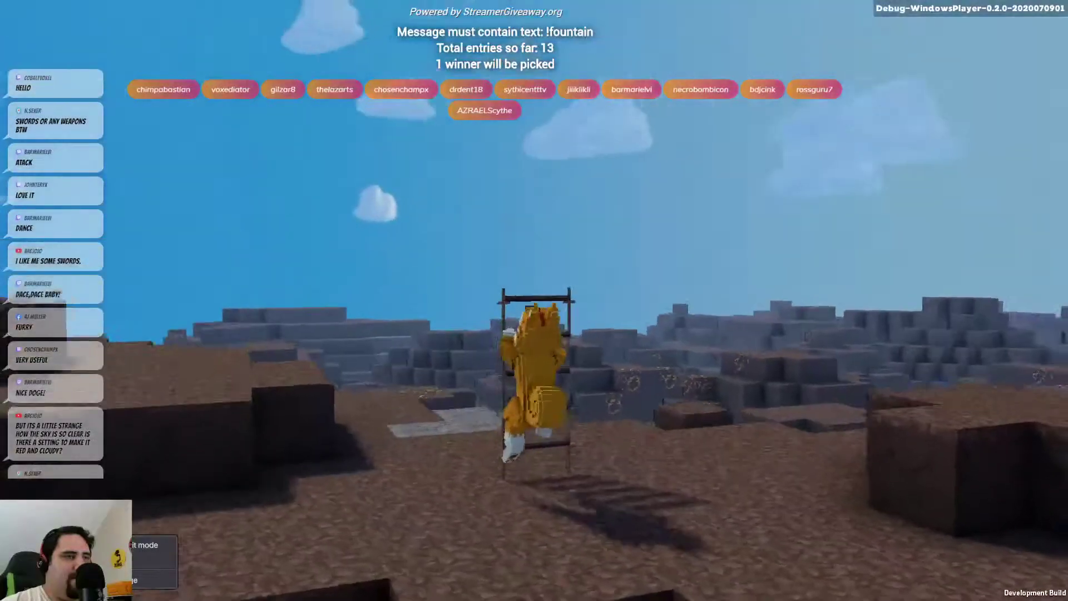
{"action": "key", "text": "w"}
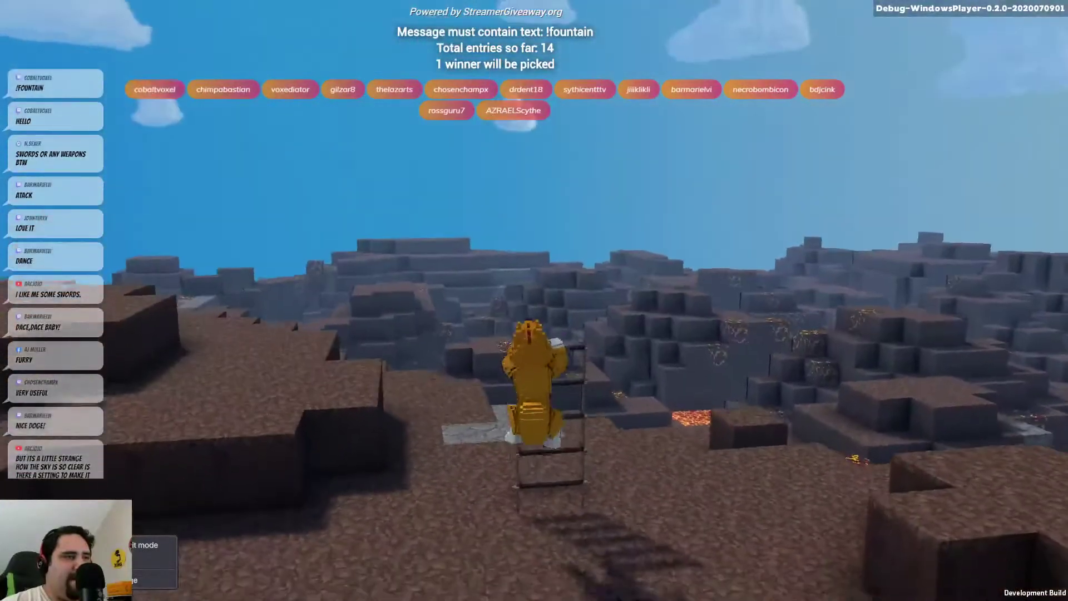
{"action": "key", "text": "w"}
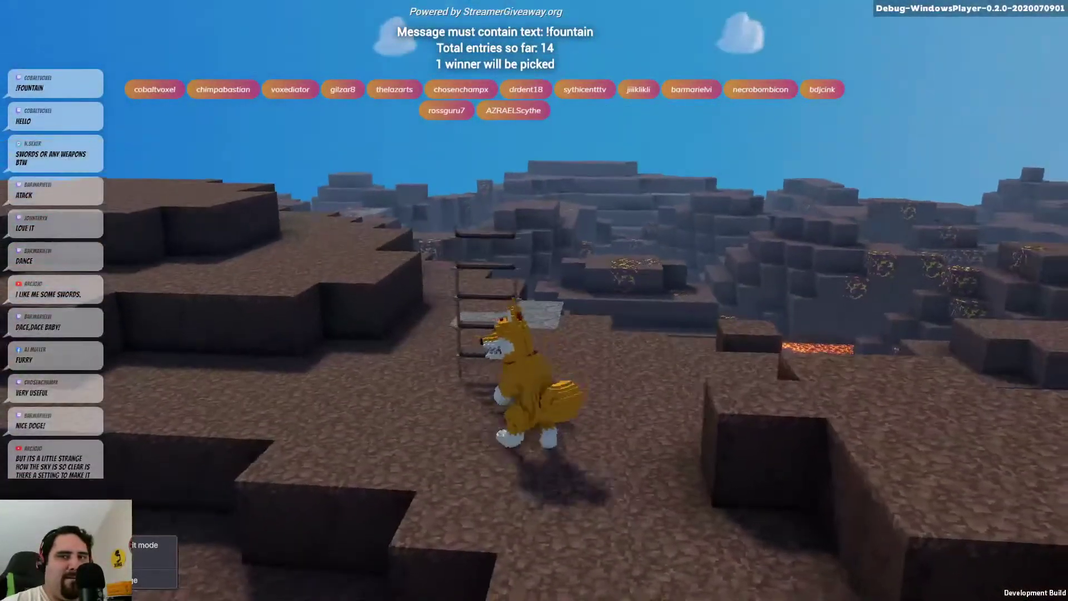
{"action": "key", "text": "w"}
{"action": "key", "text": "space"}
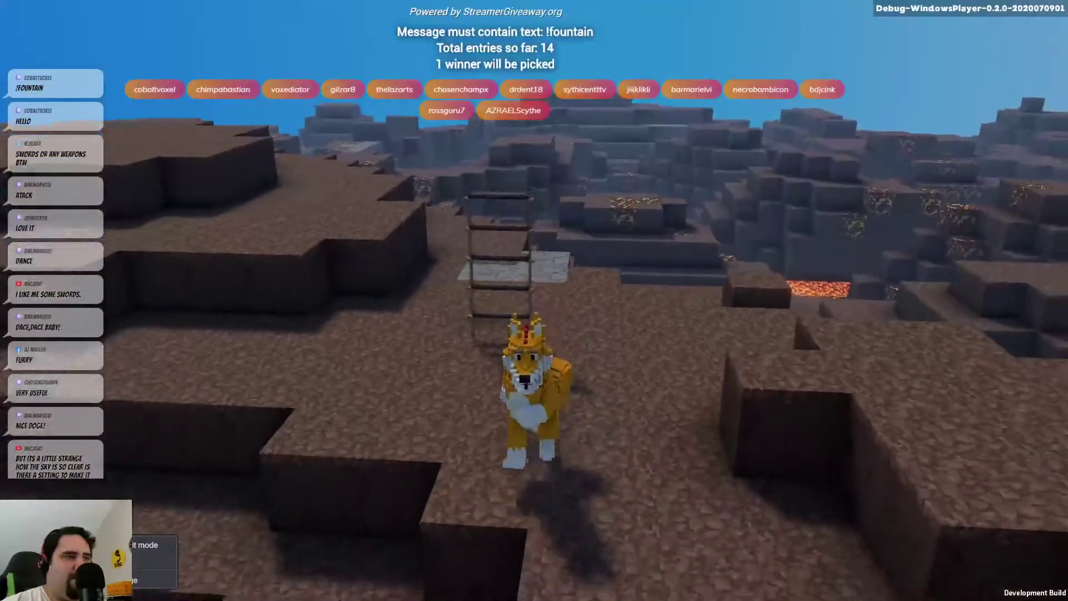
Climb the avatar up to stand on top of the rope ladder, drop it back to the ground and end the playtest
{"action": "key", "text": "s"}
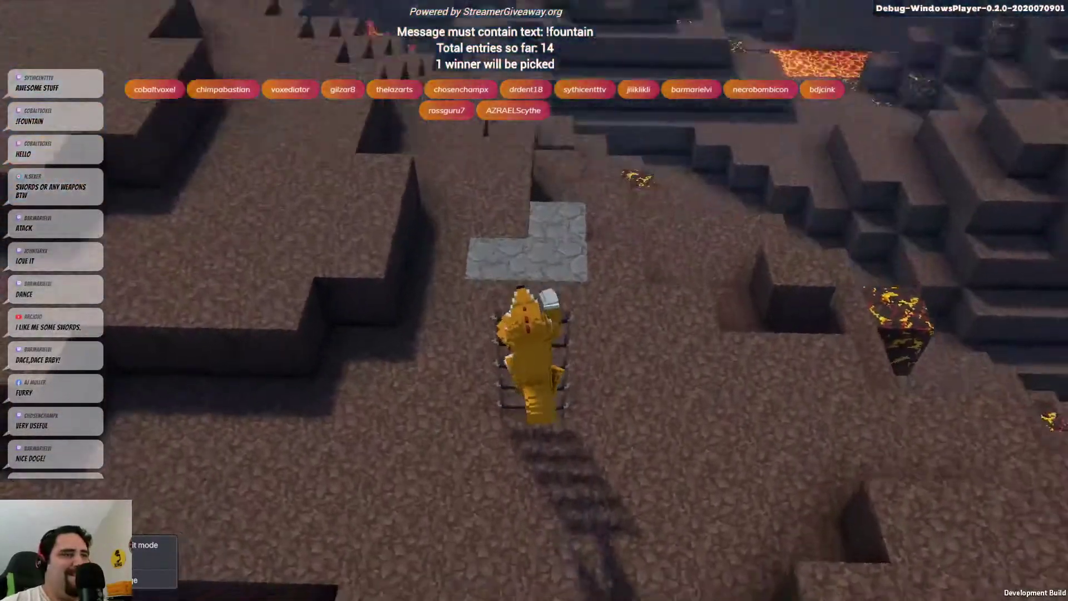
{"action": "key", "text": "w"}
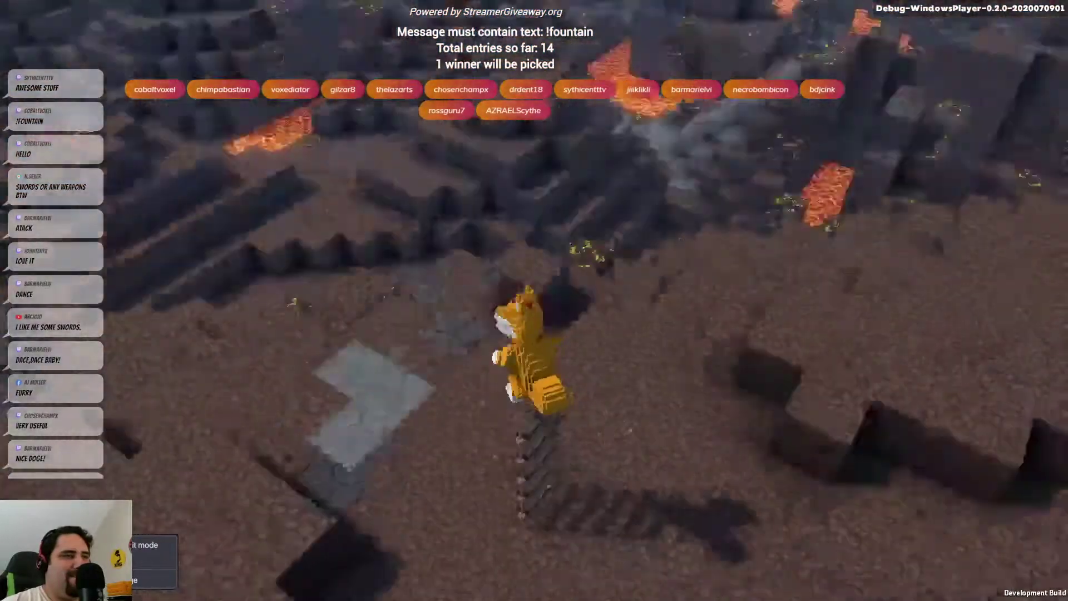
{"action": "key", "text": "w"}
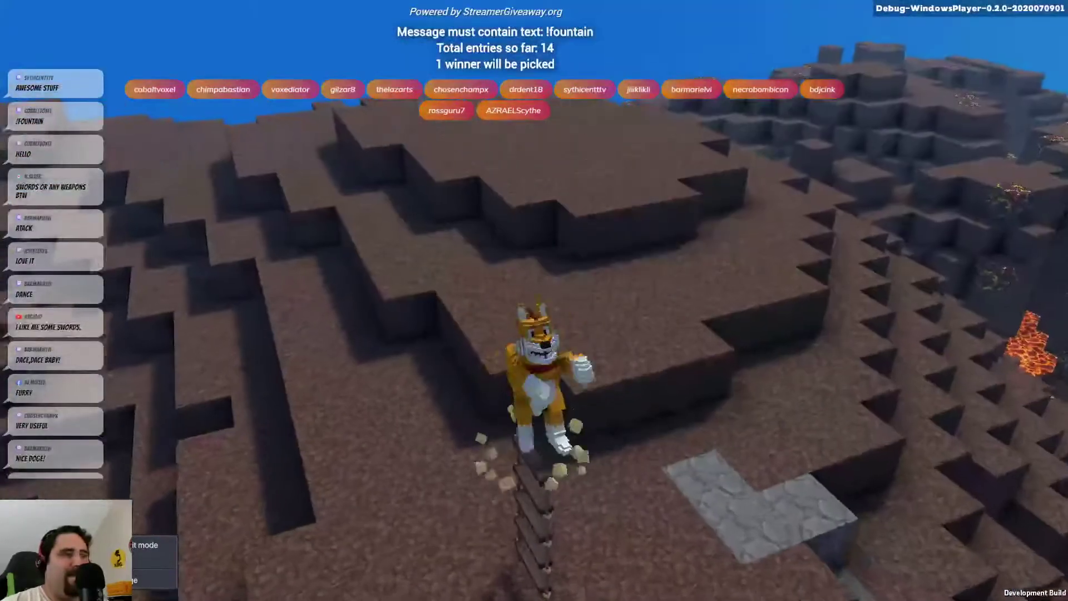
{"action": "key", "text": "w"}
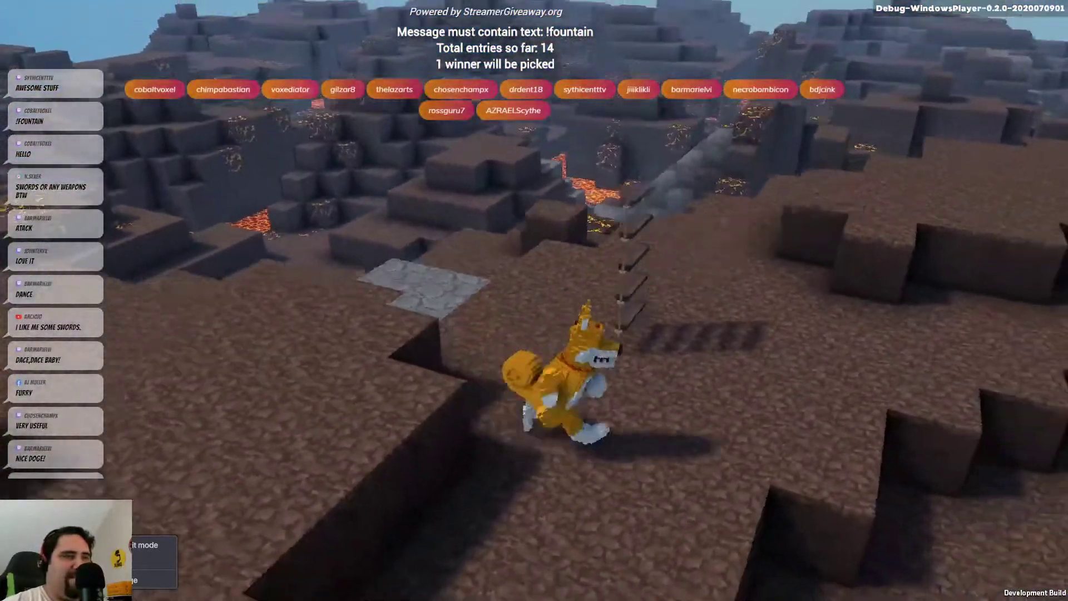
{"action": "key", "text": "Tab"}
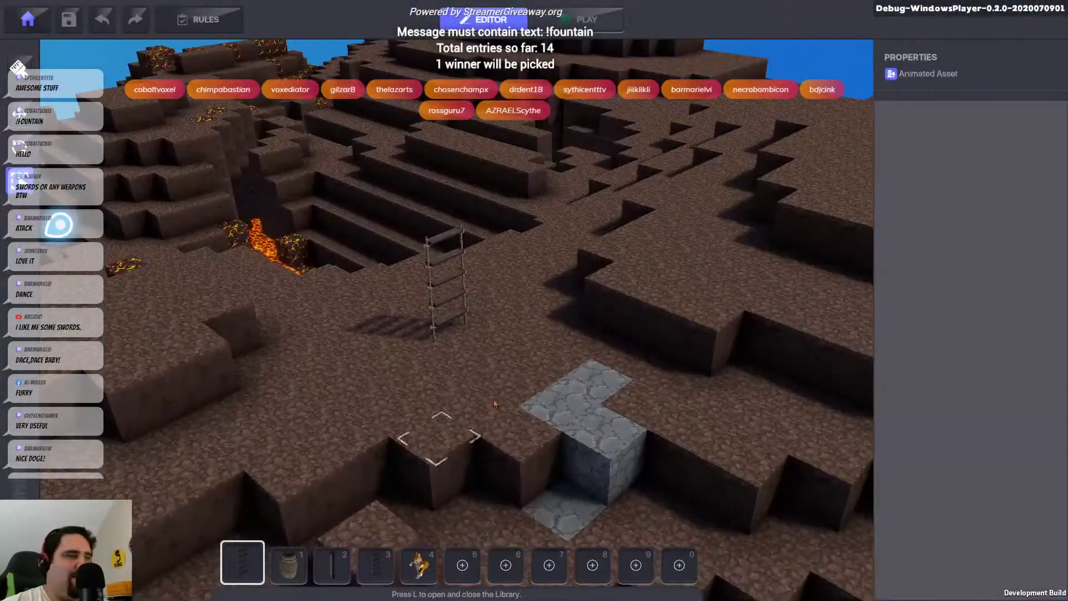
Delete the rope ladder from the brown ground near the grey stone patch
{"action": "left_click", "coordinate": [450, 302]}
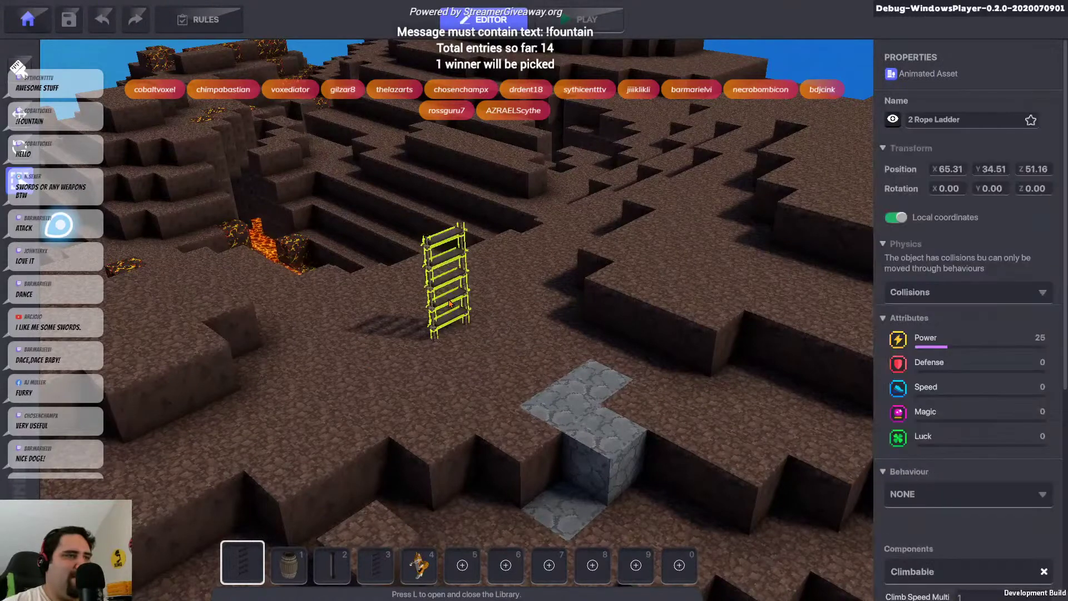
{"action": "scroll", "coordinate": [482, 300], "scroll_direction": "down", "scroll_amount": 10}
{"action": "key", "text": "Delete"}
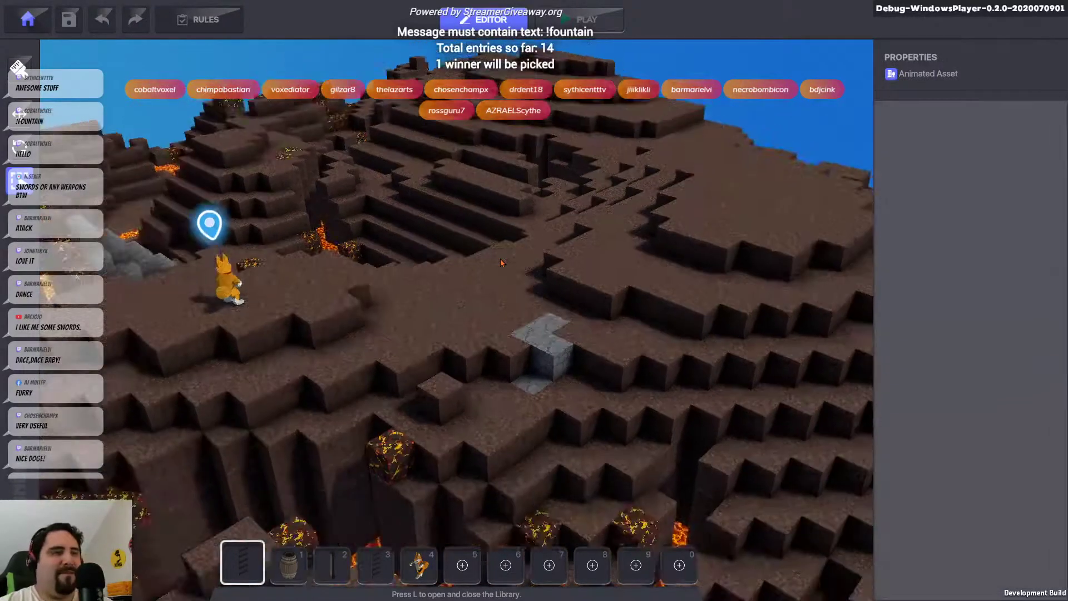
{"action": "right_click_drag", "start_coordinate": [387, 282], "coordinate": [440, 330]}
{"action": "scroll", "coordinate": [442, 331], "scroll_direction": "up", "scroll_amount": 2}
{"action": "scroll", "coordinate": [431, 329], "scroll_direction": "up", "scroll_amount": 7}
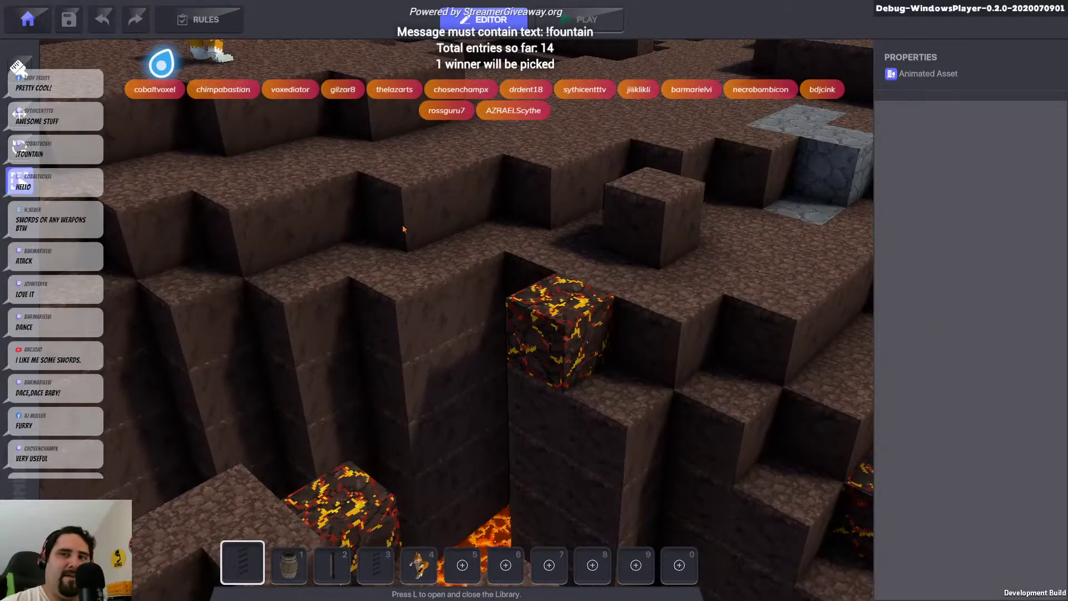
{"action": "scroll", "coordinate": [404, 229], "scroll_direction": "down", "scroll_amount": 8}
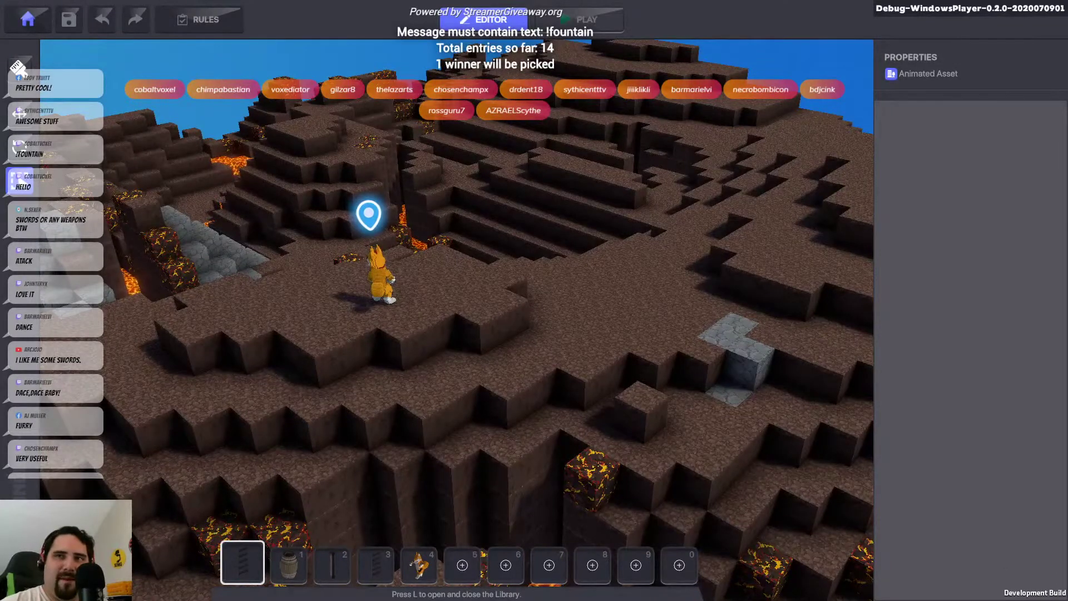
{"action": "scroll", "coordinate": [580, 245], "scroll_direction": "down", "scroll_amount": 4}
{"action": "right_click_drag", "start_coordinate": [473, 325], "coordinate": [451, 283]}
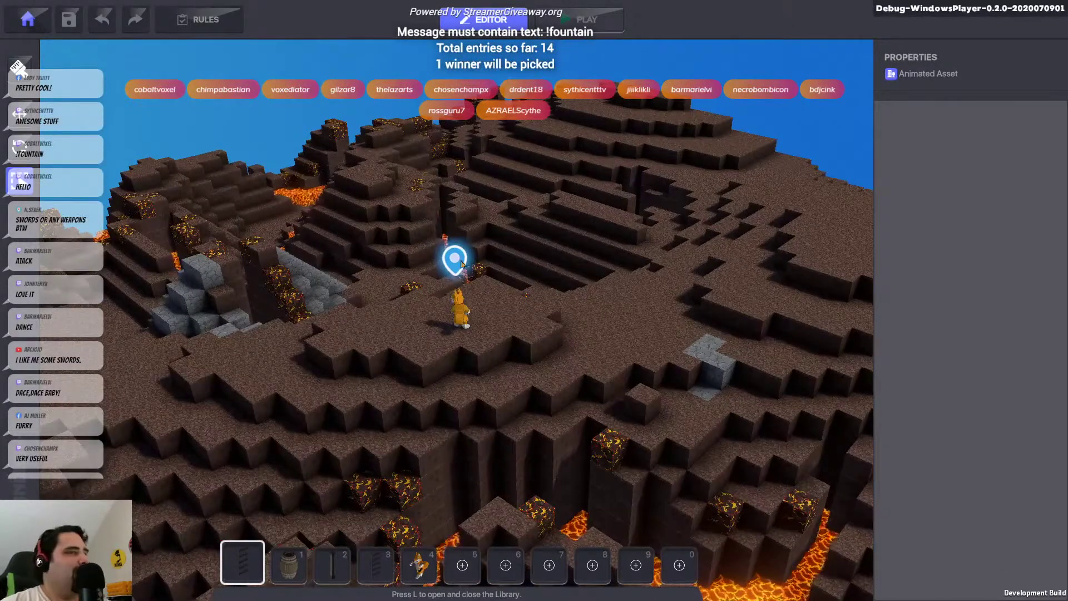
{"action": "scroll", "coordinate": [461, 264], "scroll_direction": "up", "scroll_amount": 5}
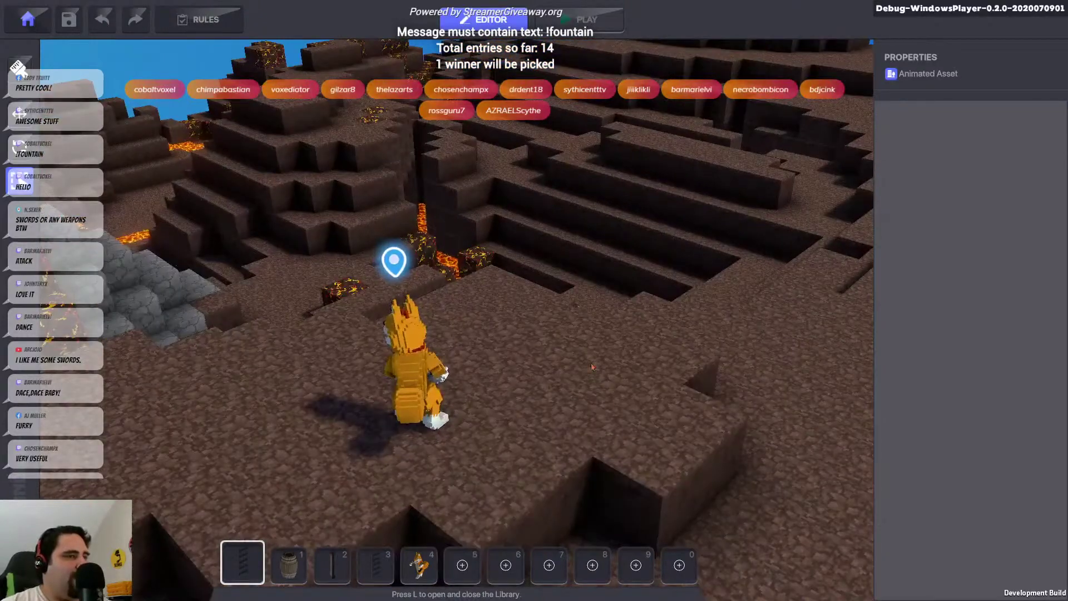
{"action": "right_click_drag", "start_coordinate": [353, 368], "coordinate": [614, 293]}
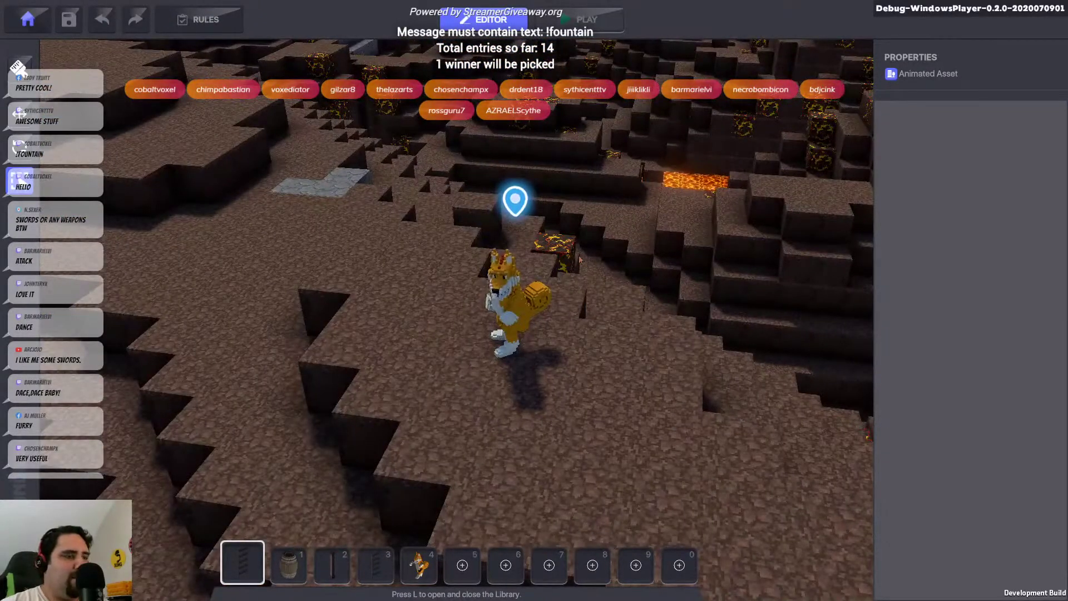
{"action": "key", "text": "l"}
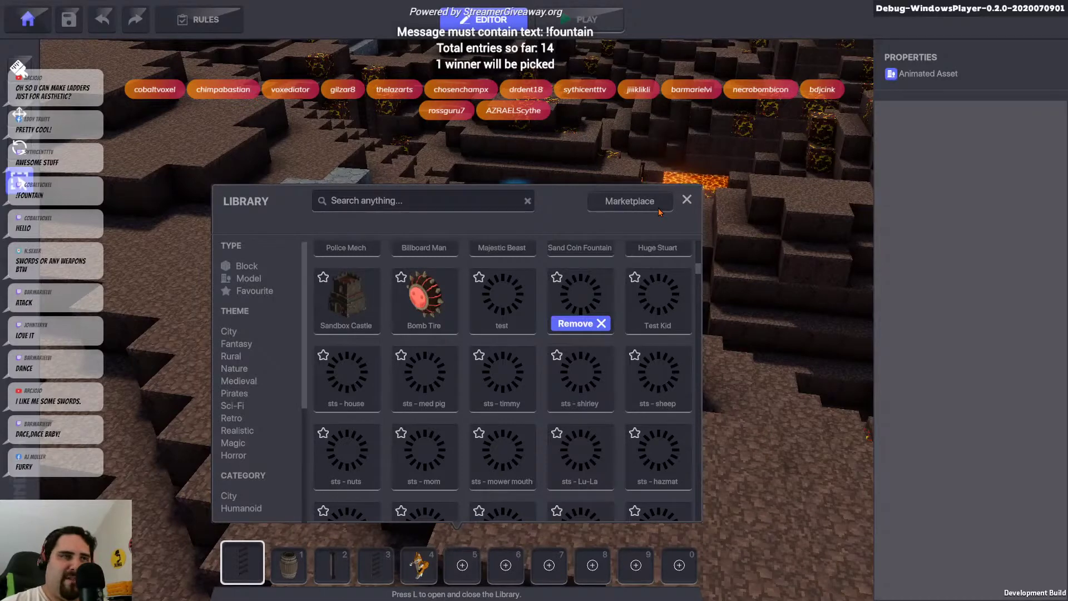
{"action": "left_click", "coordinate": [687, 201]}
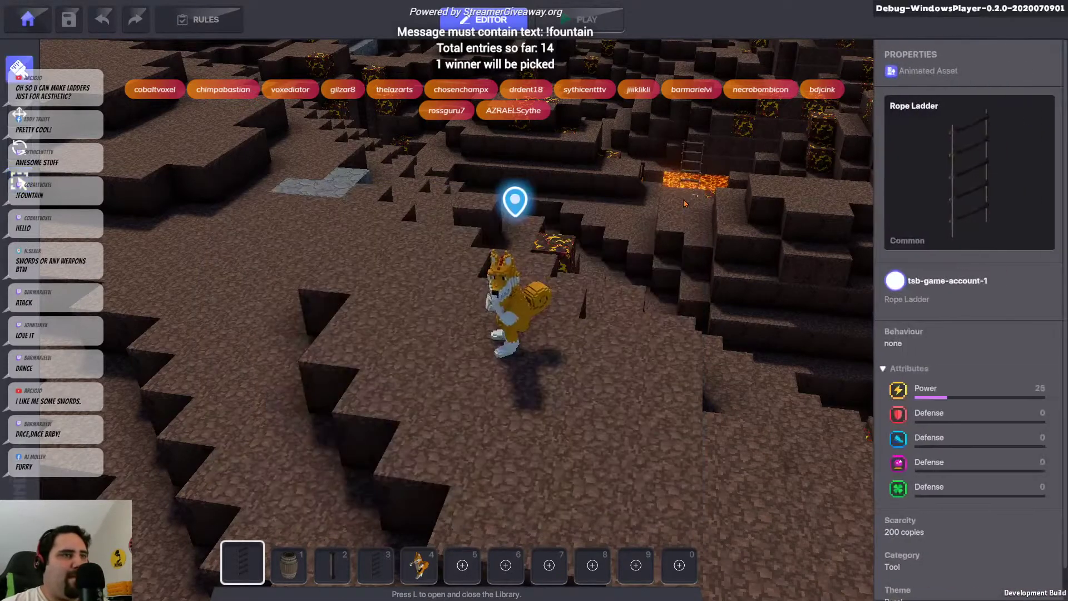
Place a Wood Pilar 1 on the brown ground near the grey stone patch and add a ClimbableComponent to it
{"action": "scroll", "coordinate": [418, 348], "scroll_direction": "down", "scroll_amount": 3}
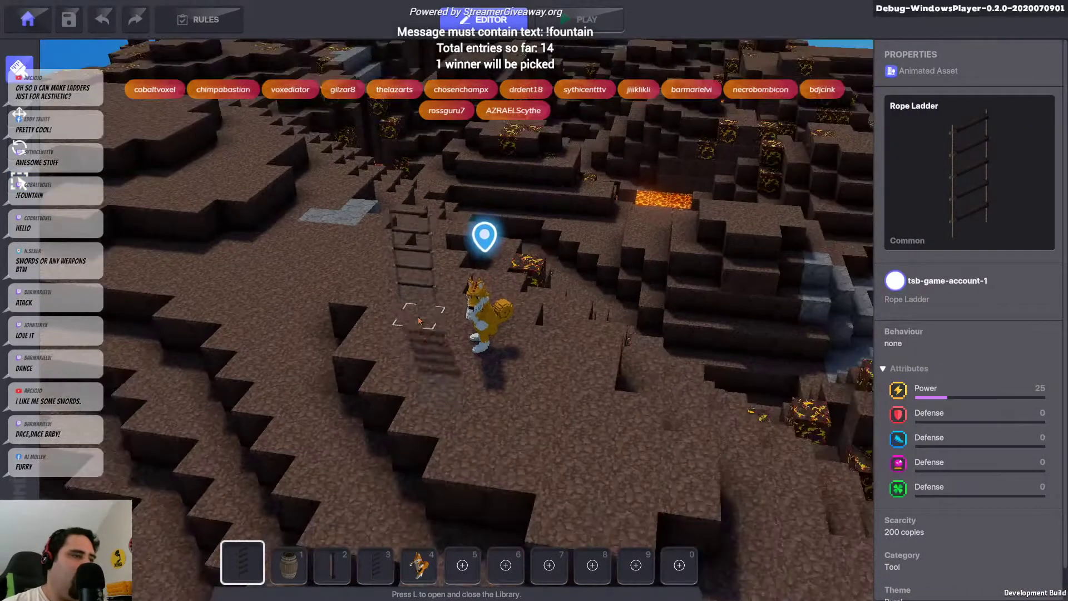
{"action": "key", "text": "a"}
{"action": "left_click", "coordinate": [334, 567]}
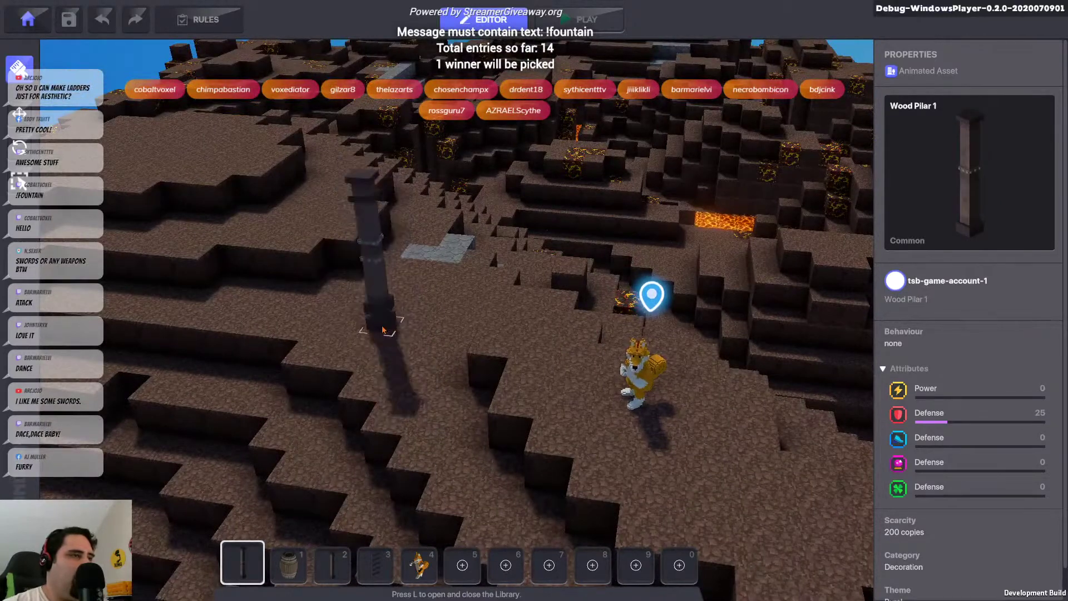
{"action": "left_click", "coordinate": [381, 320]}
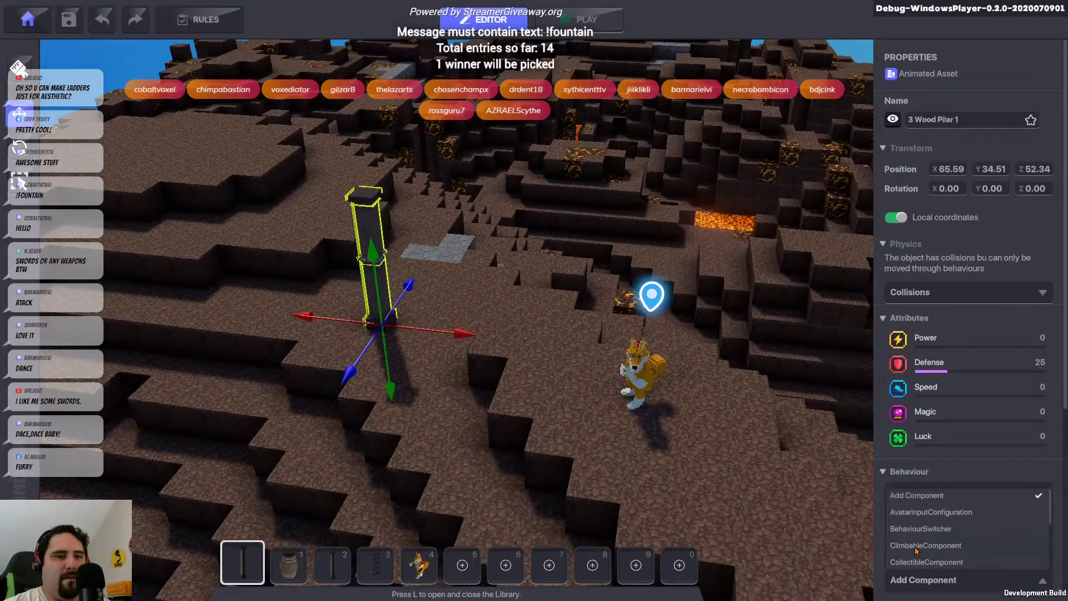
{"action": "key", "text": "Escape"}
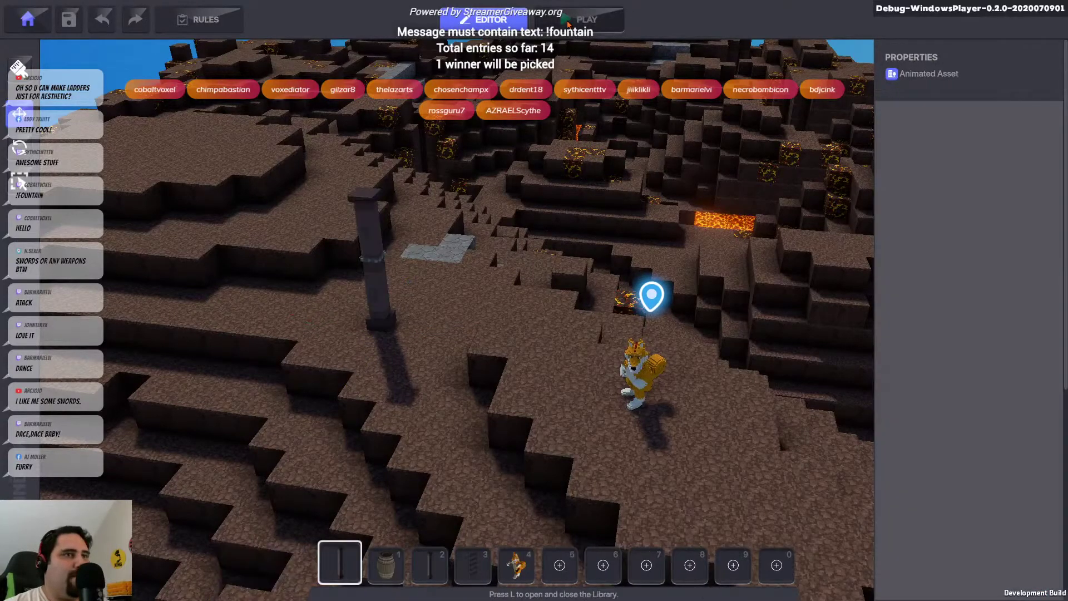
Start a playtest, run the avatar around near the wood pillar and climb up the pillar
{"action": "left_click", "coordinate": [568, 22]}
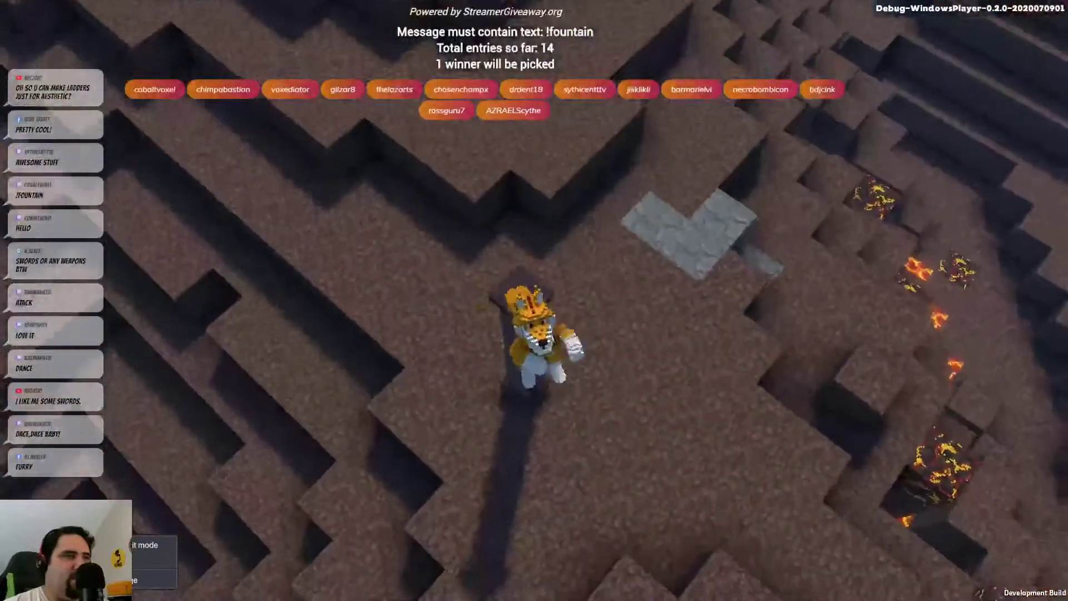
{"action": "key", "text": "s"}
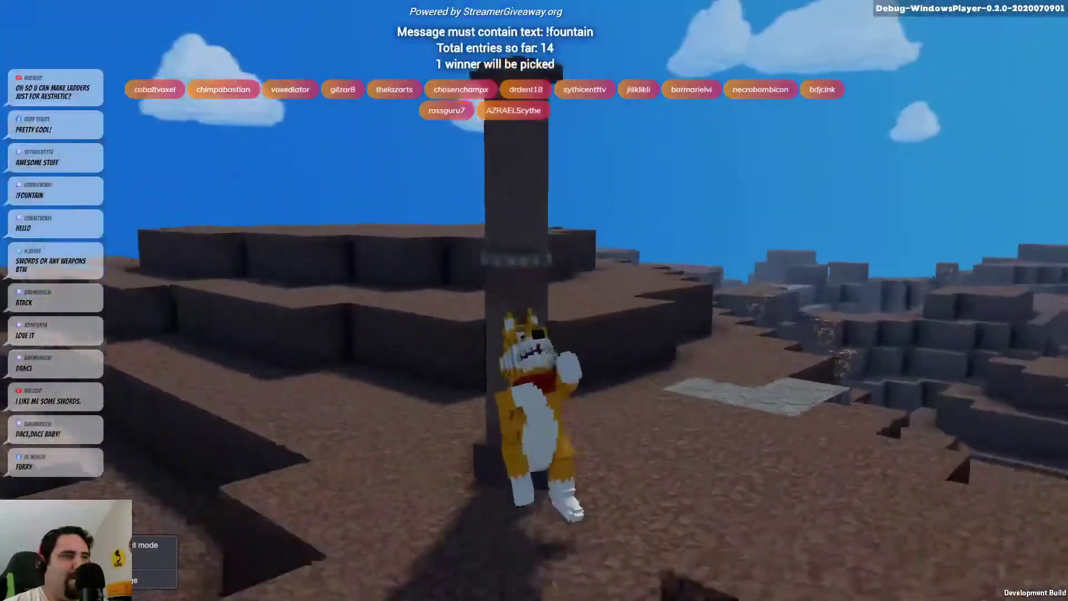
{"action": "key", "text": "d"}
{"action": "key", "text": "s"}
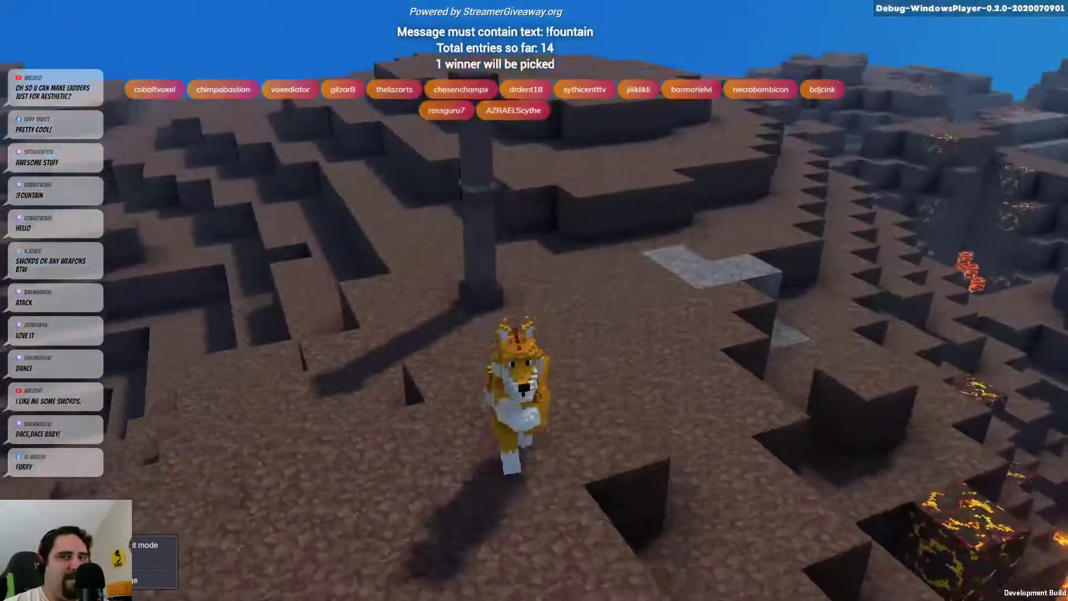
{"action": "key", "text": "a"}
{"action": "key", "text": "w"}
{"action": "key", "text": "space"}
{"action": "key", "text": "w"}
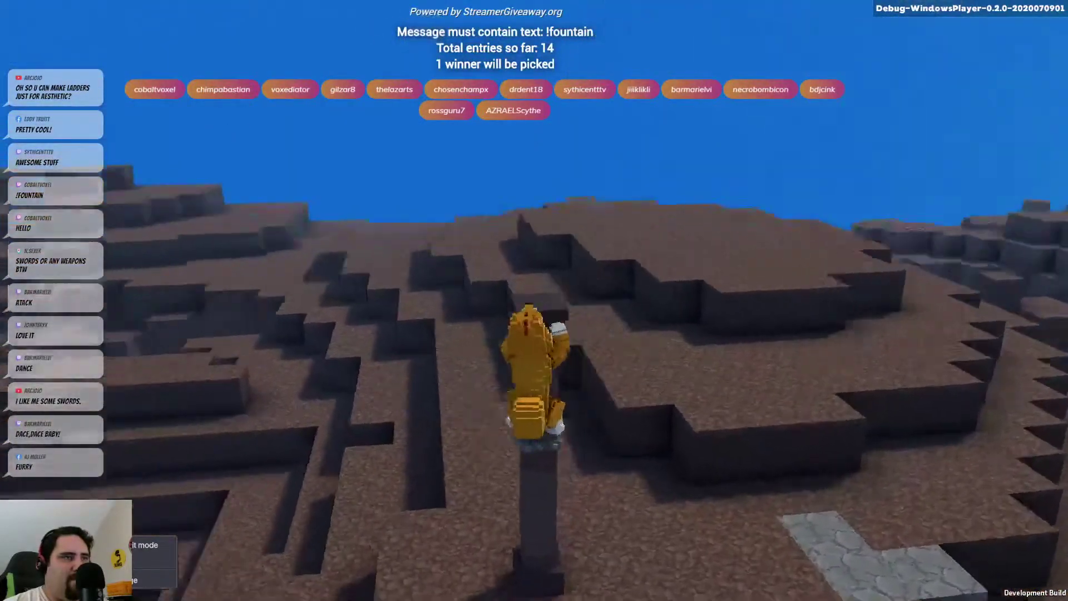
{"action": "key", "text": "w"}
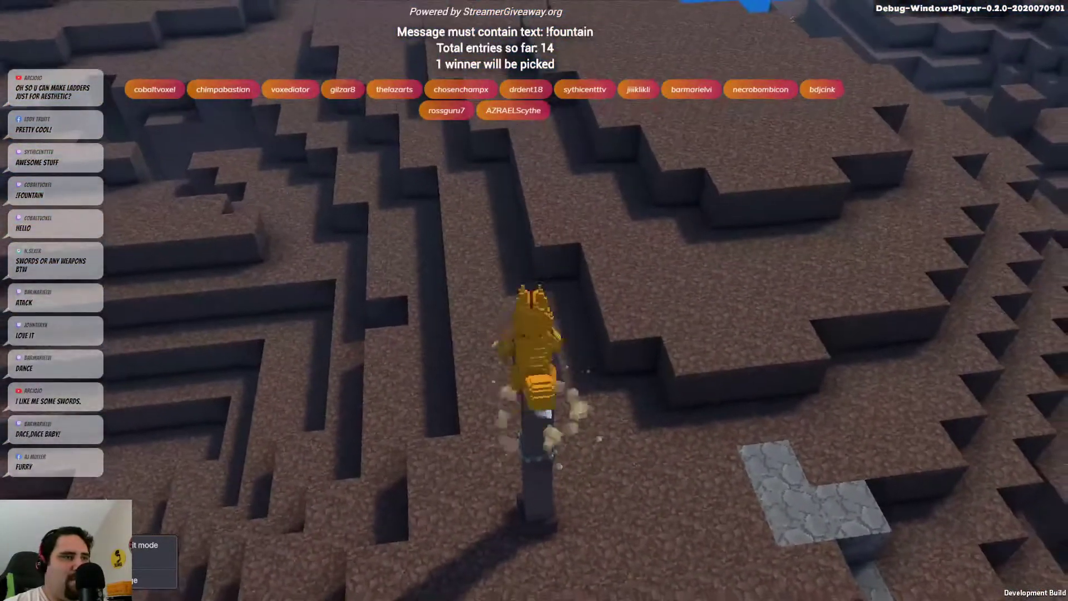
Make the avatar leap off the wood pillar and run around on the ground beside it
{"action": "key", "text": "a"}
{"action": "key", "text": "space"}
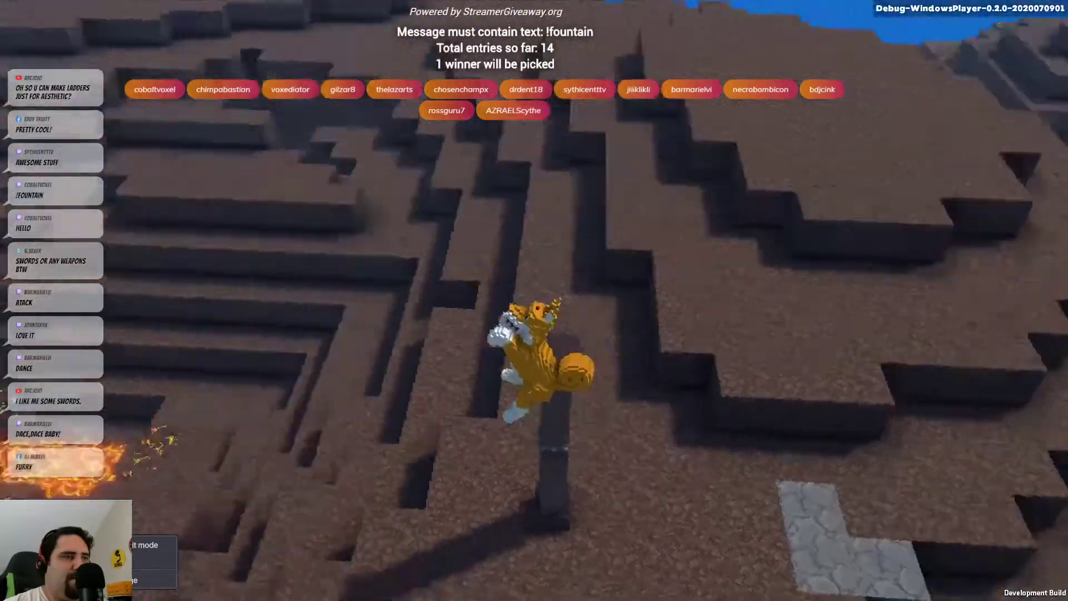
{"action": "key", "text": "w"}
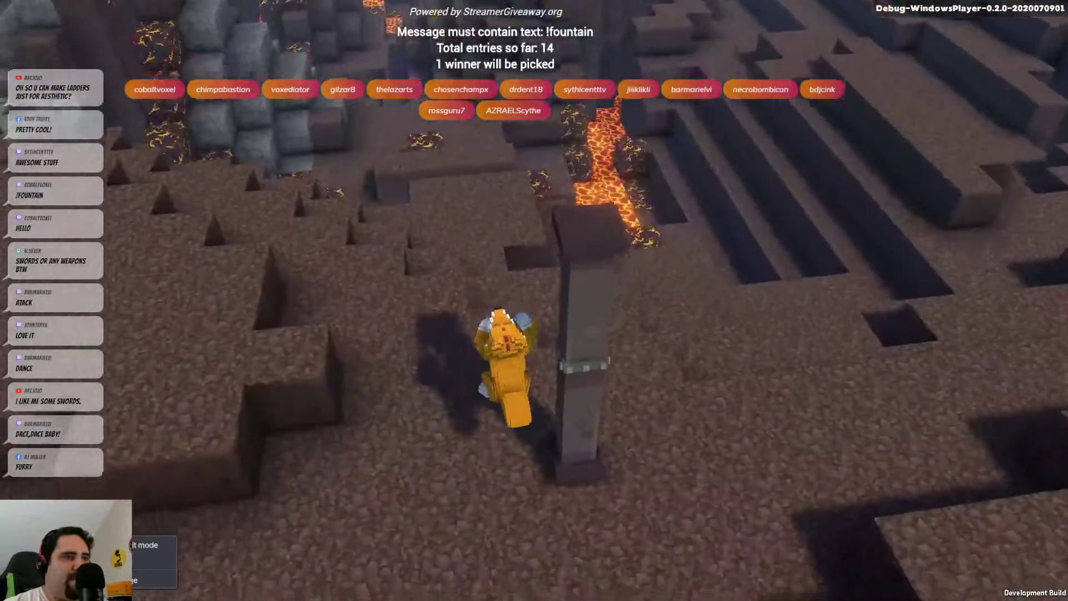
{"action": "key", "text": "s"}
{"action": "key", "text": "d"}
{"action": "key", "text": "w"}
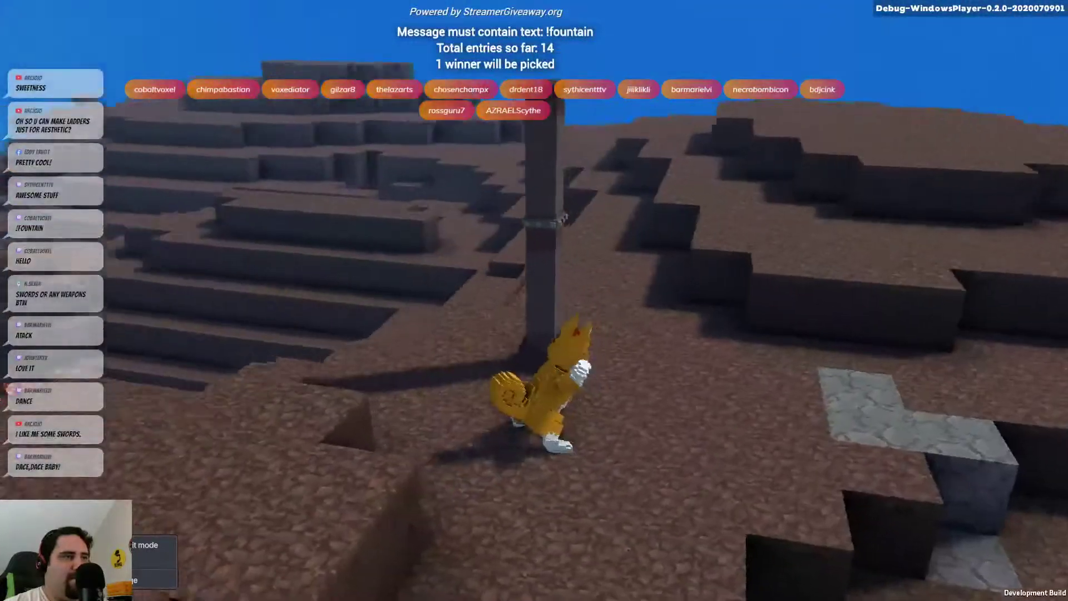
End the playtest and delete the wood pillar near the grey stone patch
{"action": "key", "text": "Tab"}
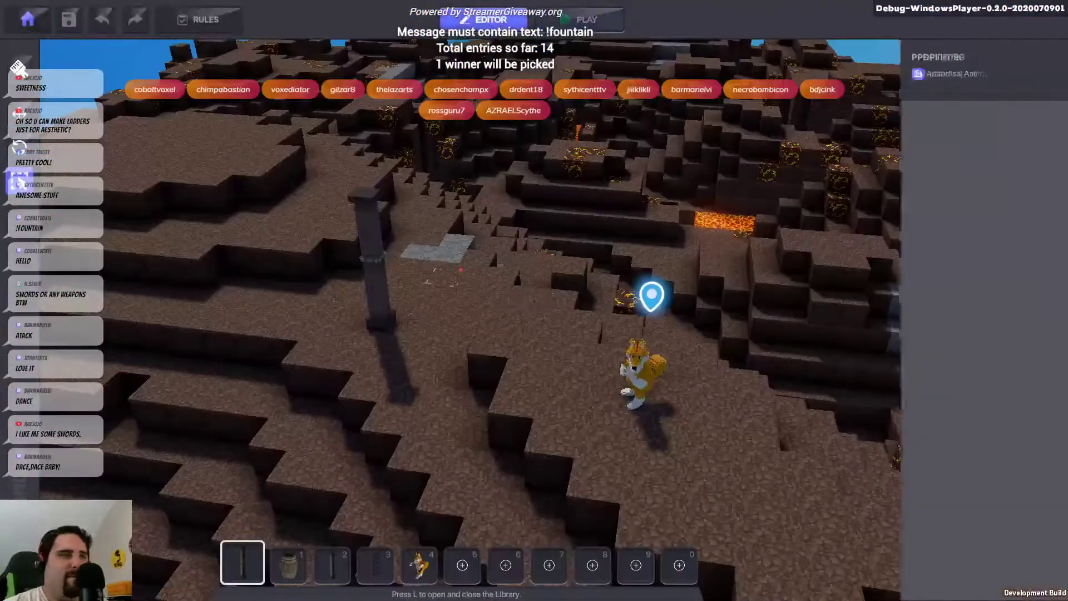
{"action": "key", "text": "Delete"}
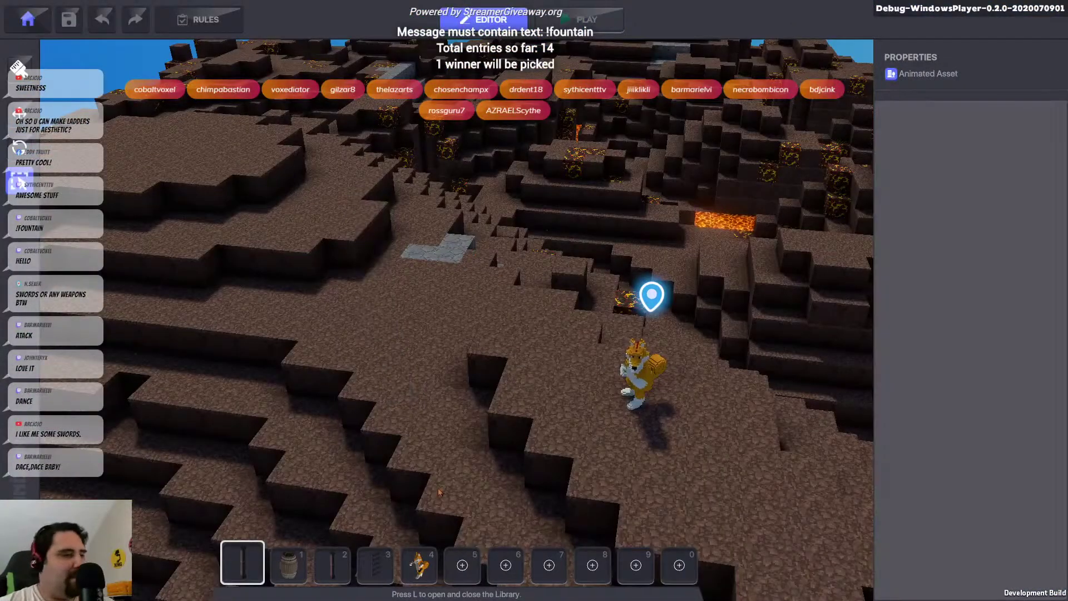
Open the Marketplace from the asset library in the web browser and enlarge its window over the editor
{"action": "key", "text": "l"}
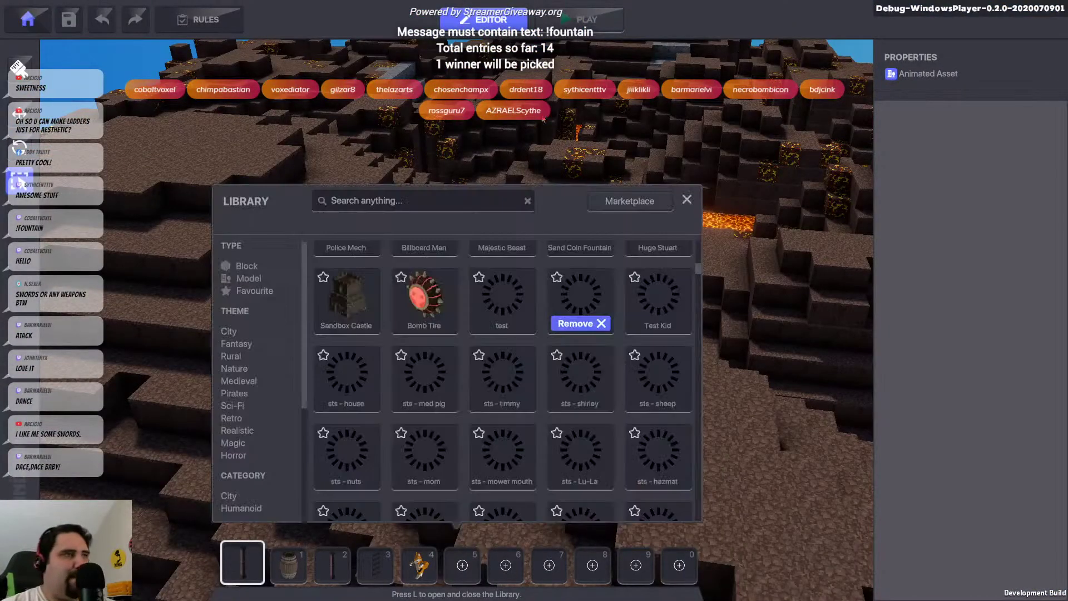
{"action": "left_click", "coordinate": [610, 207]}
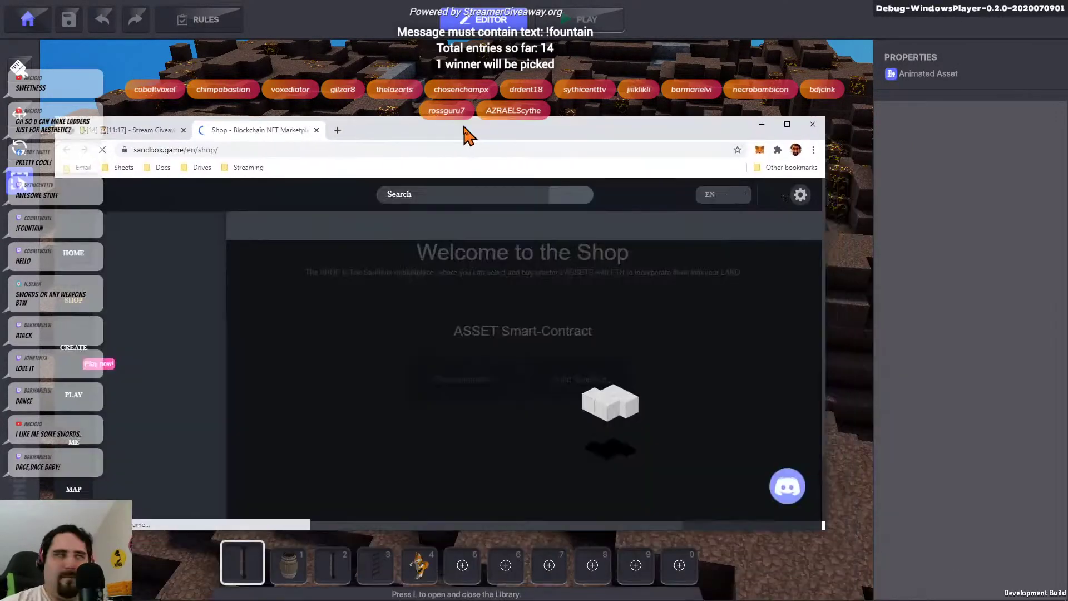
{"action": "left_click_drag", "start_coordinate": [467, 134], "coordinate": [485, 123]}
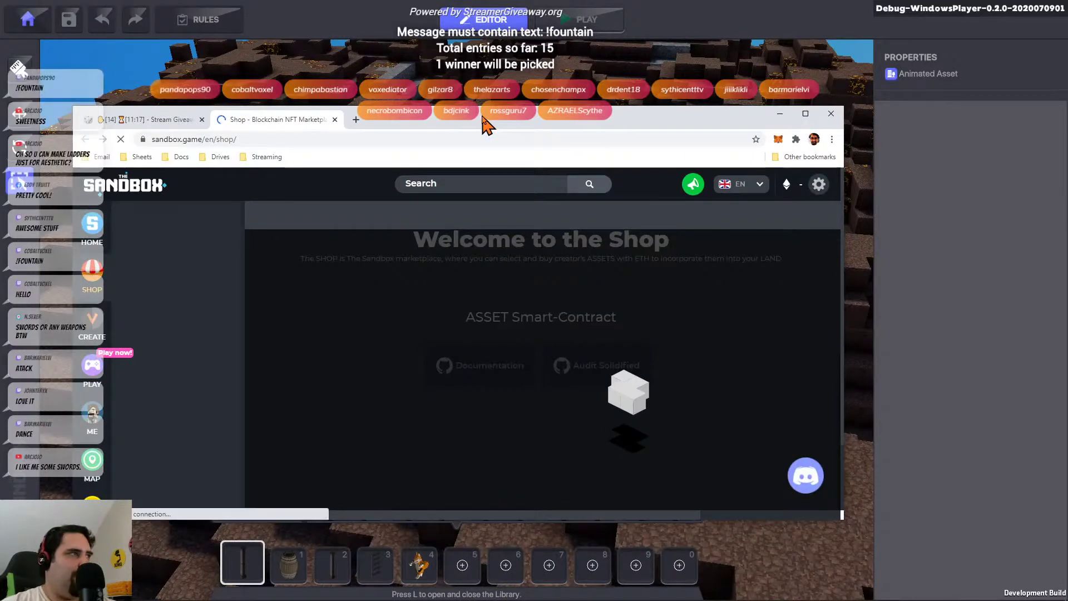
{"action": "left_click_drag", "start_coordinate": [621, 115], "coordinate": [578, 30]}
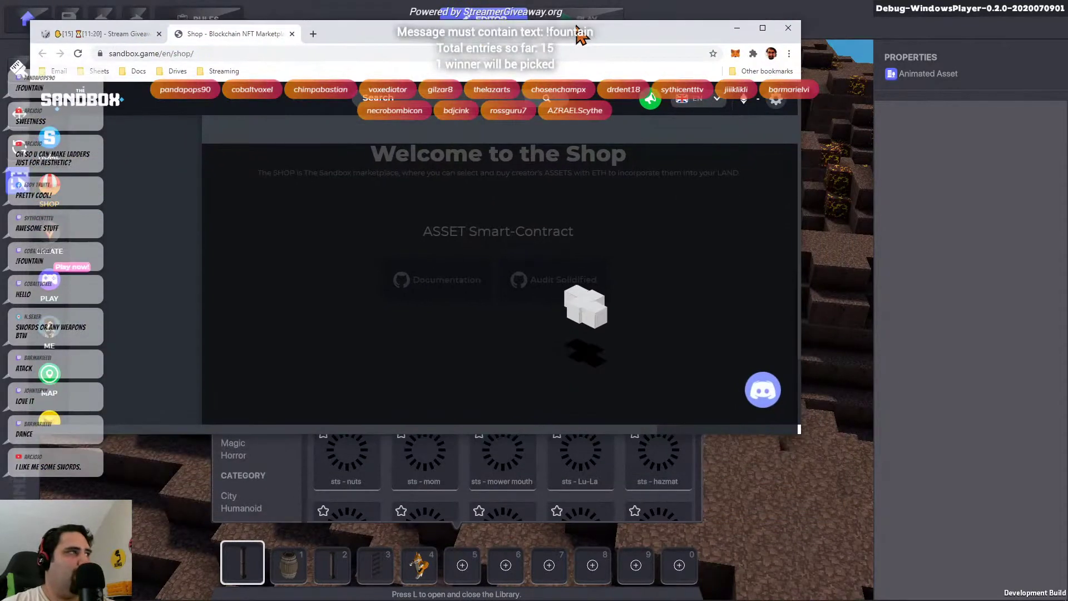
{"action": "left_click_drag", "start_coordinate": [800, 427], "coordinate": [1018, 574]}
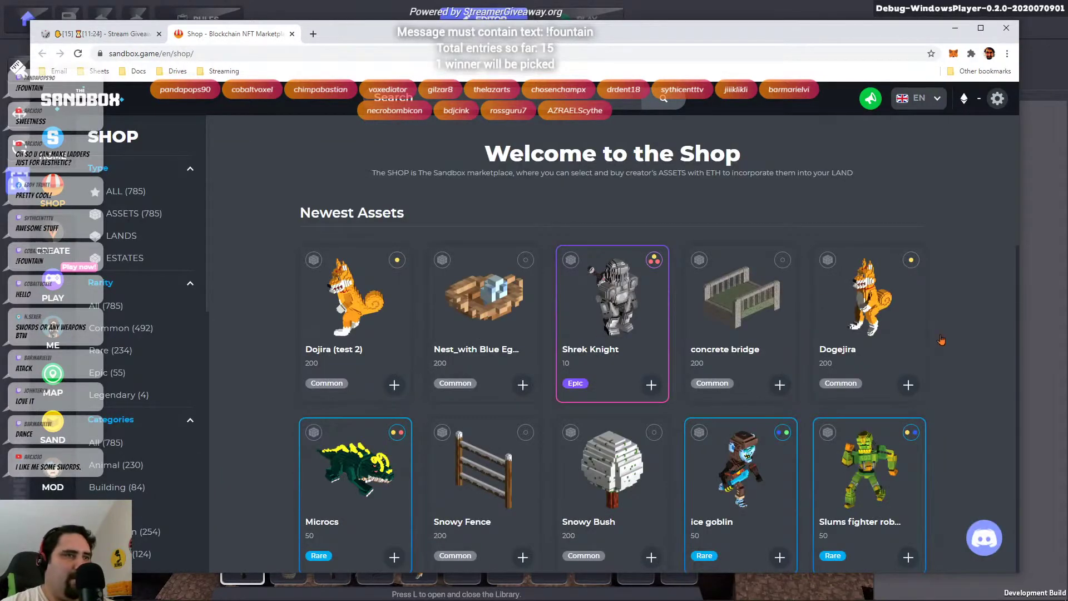
Browse the newest assets in the Shop and load more of them
{"action": "scroll", "coordinate": [942, 339], "scroll_direction": "down", "scroll_amount": 3}
{"action": "scroll", "coordinate": [942, 339], "scroll_direction": "down", "scroll_amount": 12}
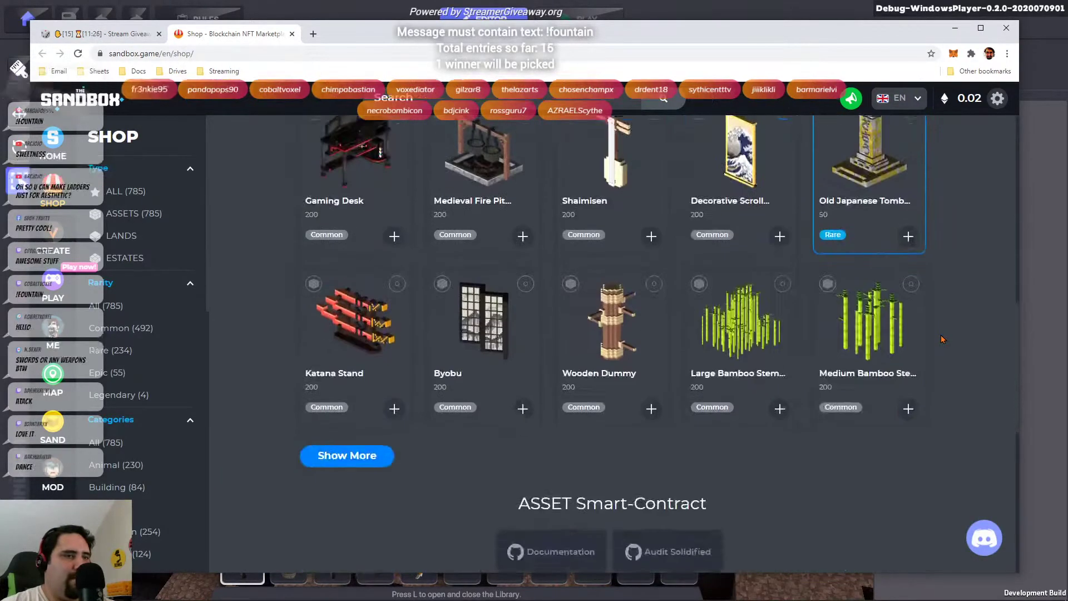
{"action": "left_click", "coordinate": [350, 289]}
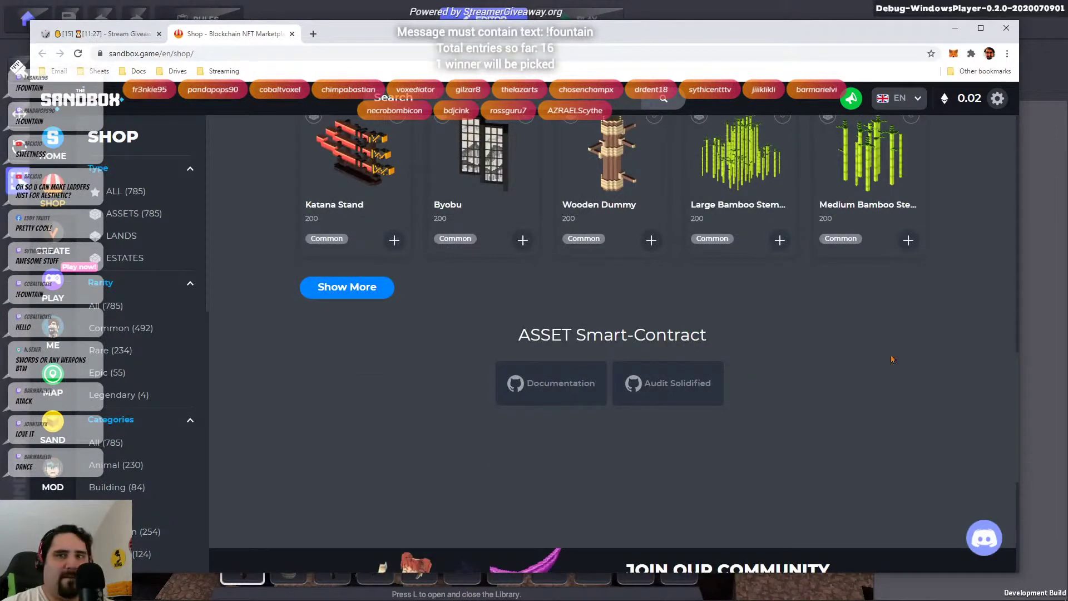
{"action": "scroll", "coordinate": [525, 406], "scroll_direction": "down", "scroll_amount": 3}
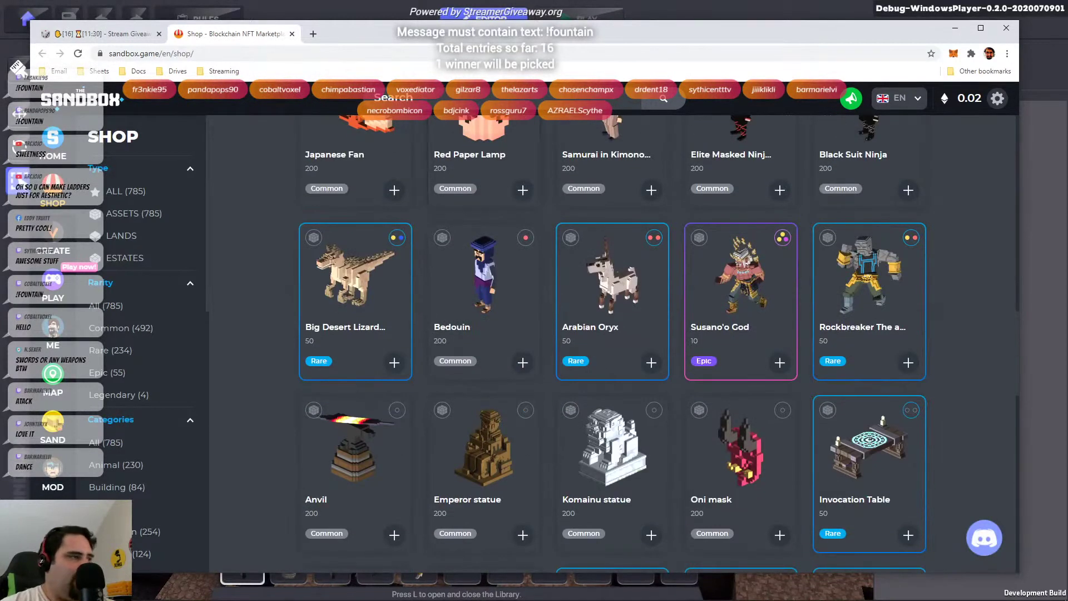
Open the unpublished assets in the account's inventory and view the Dojira Test 3 asset page
{"action": "left_click", "coordinate": [53, 326]}
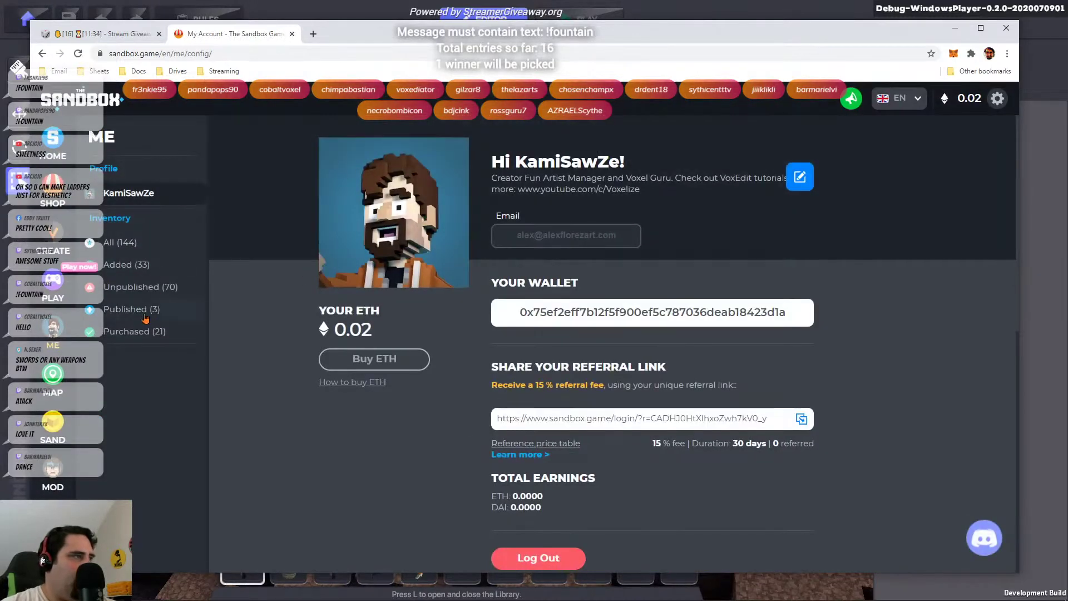
{"action": "left_click", "coordinate": [154, 292]}
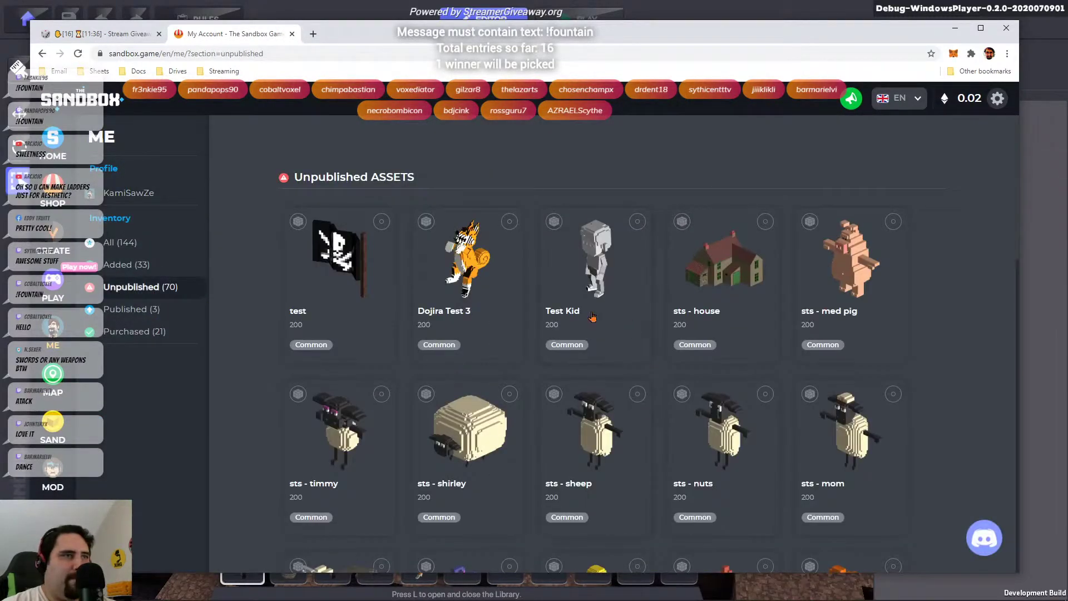
{"action": "left_click", "coordinate": [447, 256]}
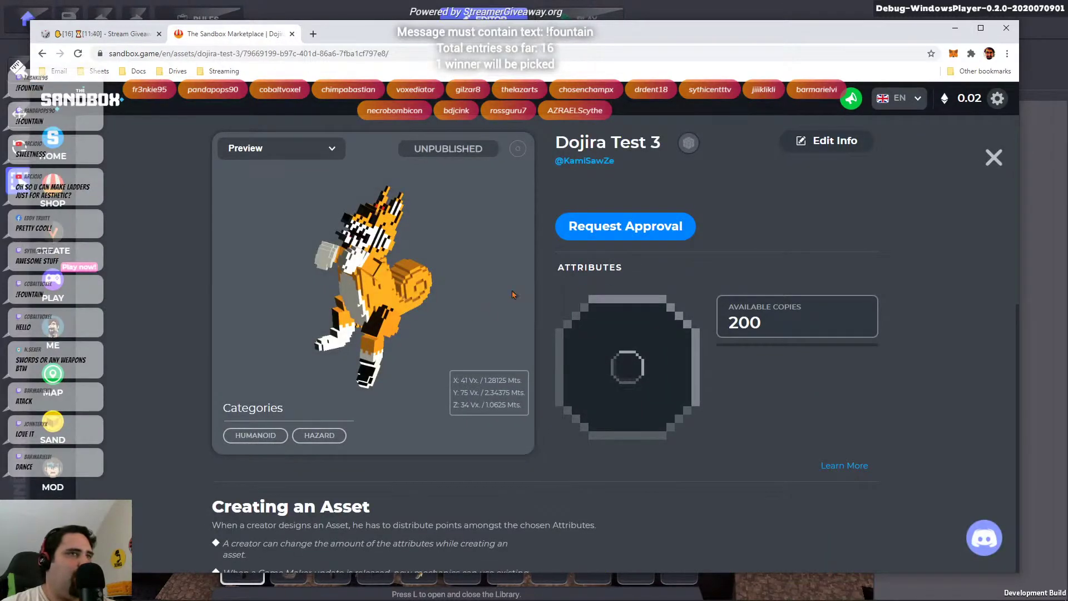
Preview the Sprint 01 and Crouch Idle 01 animations of the Dojira Test 3 asset
{"action": "left_click", "coordinate": [332, 149]}
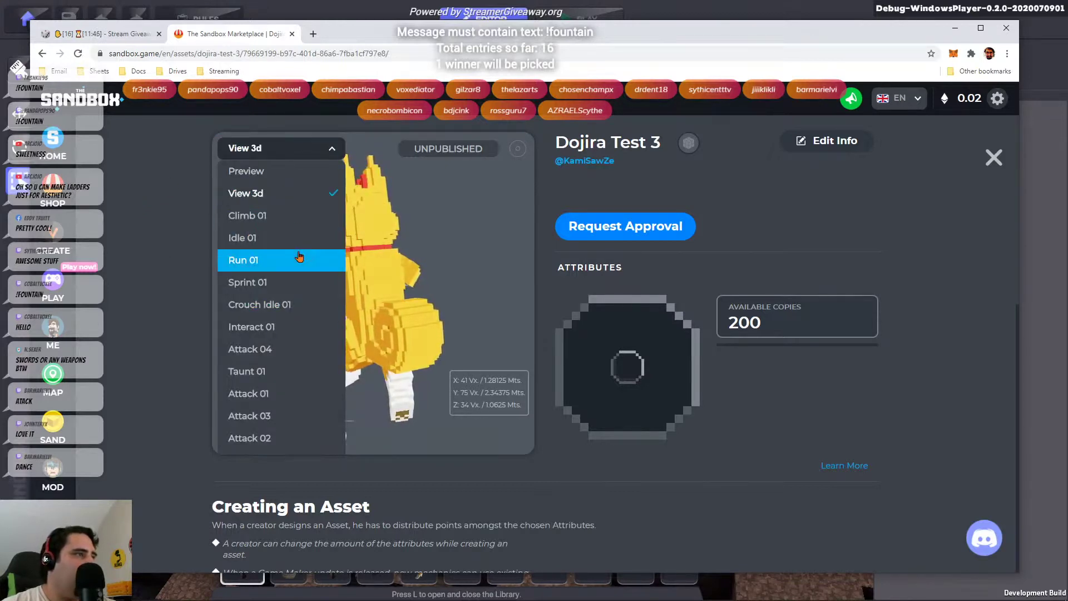
{"action": "left_click", "coordinate": [334, 282]}
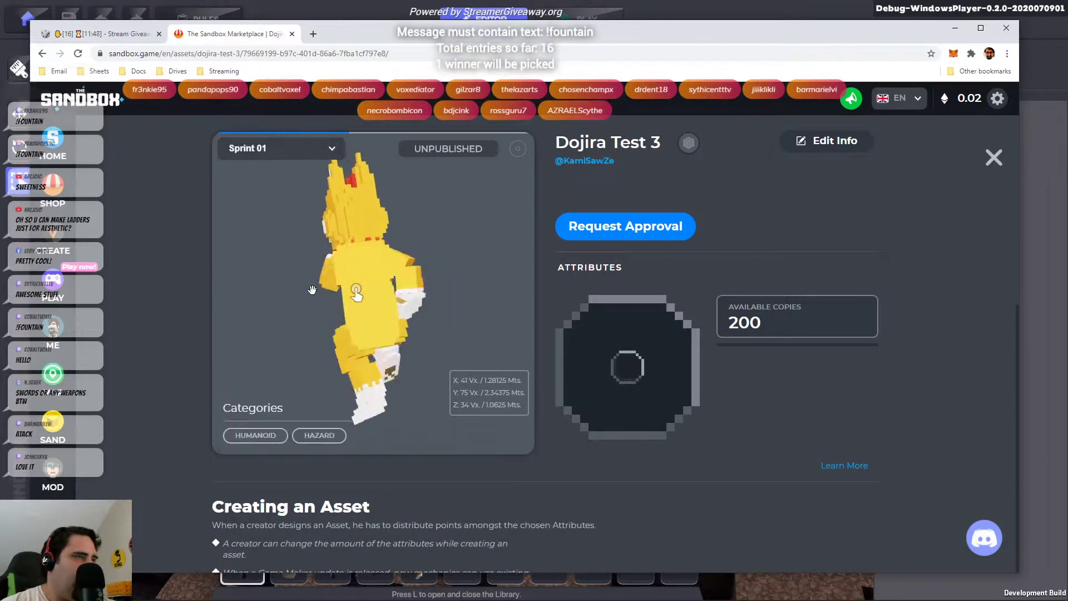
{"action": "left_click", "coordinate": [329, 149]}
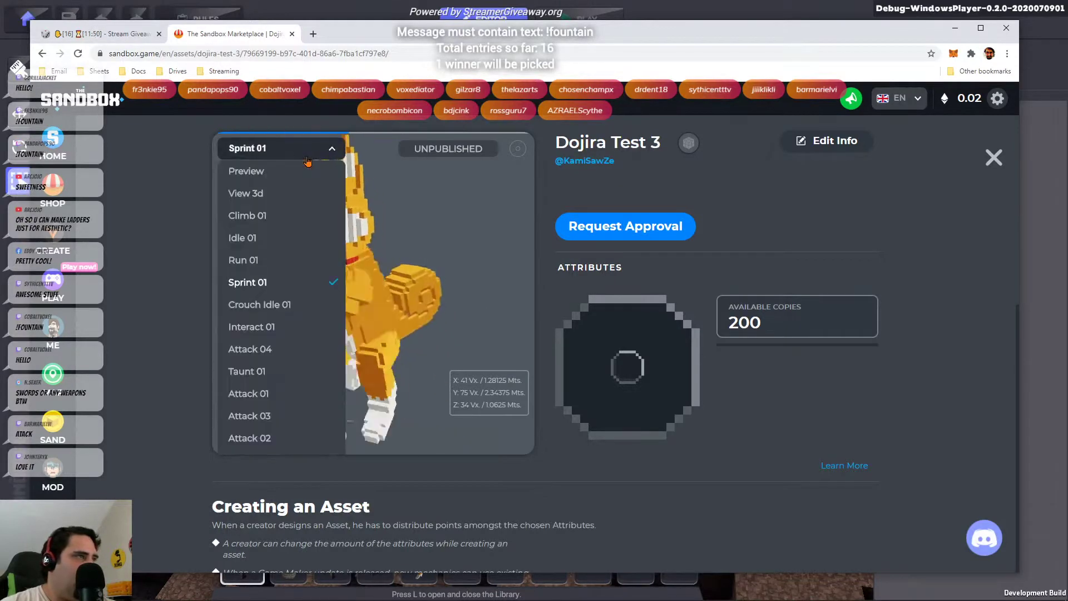
{"action": "left_click", "coordinate": [286, 304]}
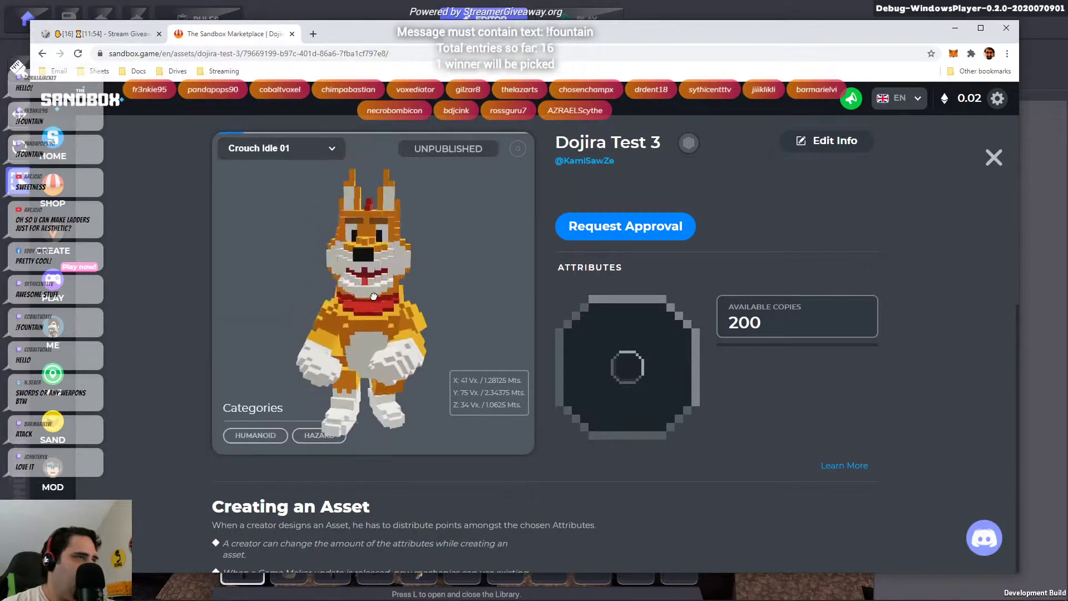
Play the asset's Talk 01 animation and rotate the model to view it from the front
{"action": "left_click", "coordinate": [284, 149]}
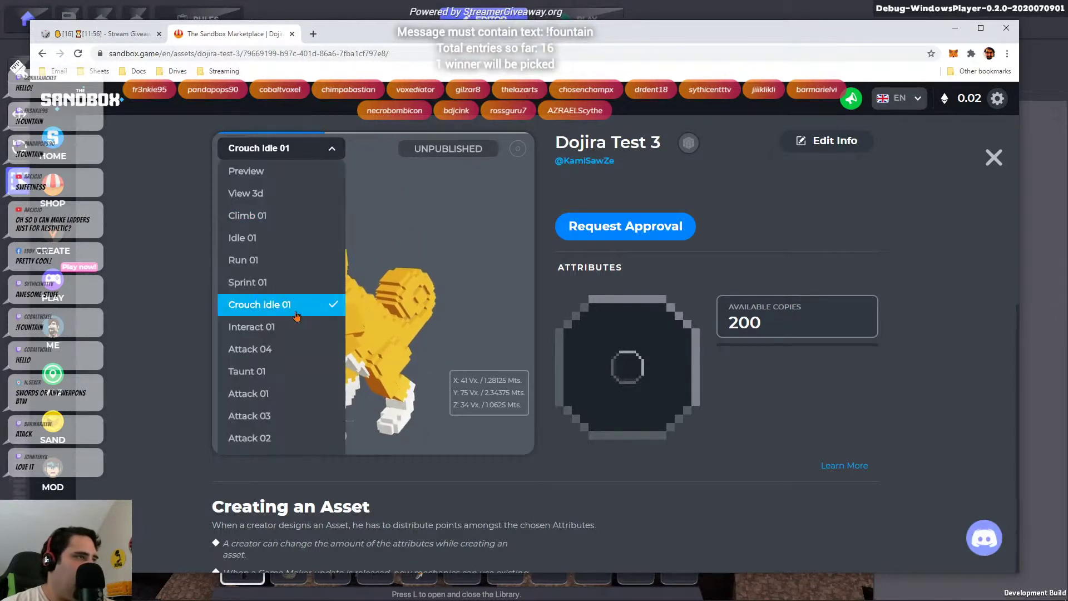
{"action": "scroll", "coordinate": [296, 315], "scroll_direction": "down", "scroll_amount": 2}
{"action": "scroll", "coordinate": [278, 328], "scroll_direction": "up", "scroll_amount": 2}
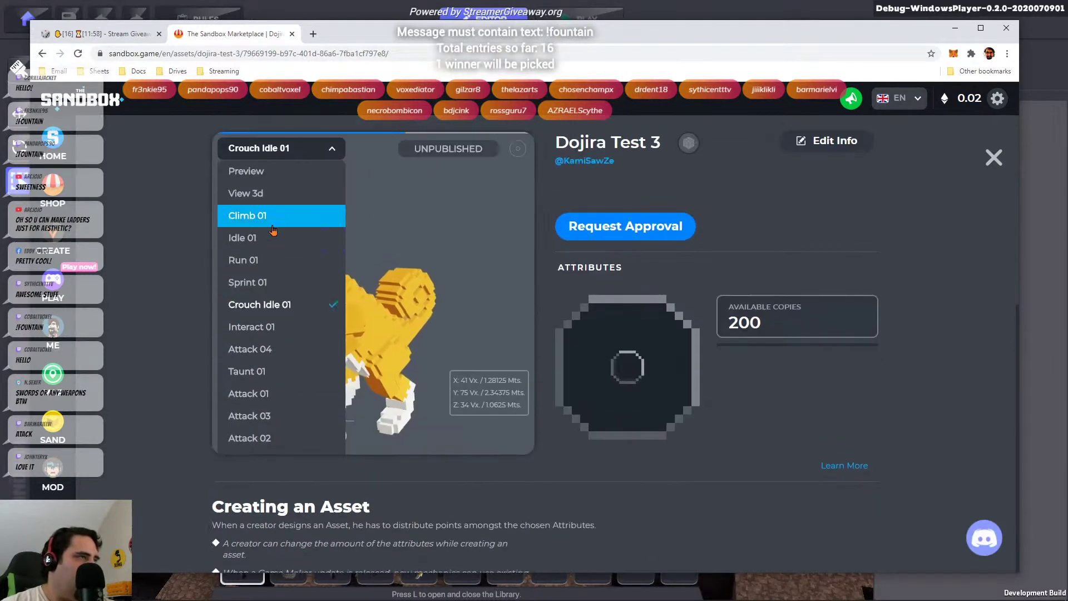
{"action": "scroll", "coordinate": [254, 445], "scroll_direction": "down", "scroll_amount": 1}
{"action": "left_click", "coordinate": [255, 442]}
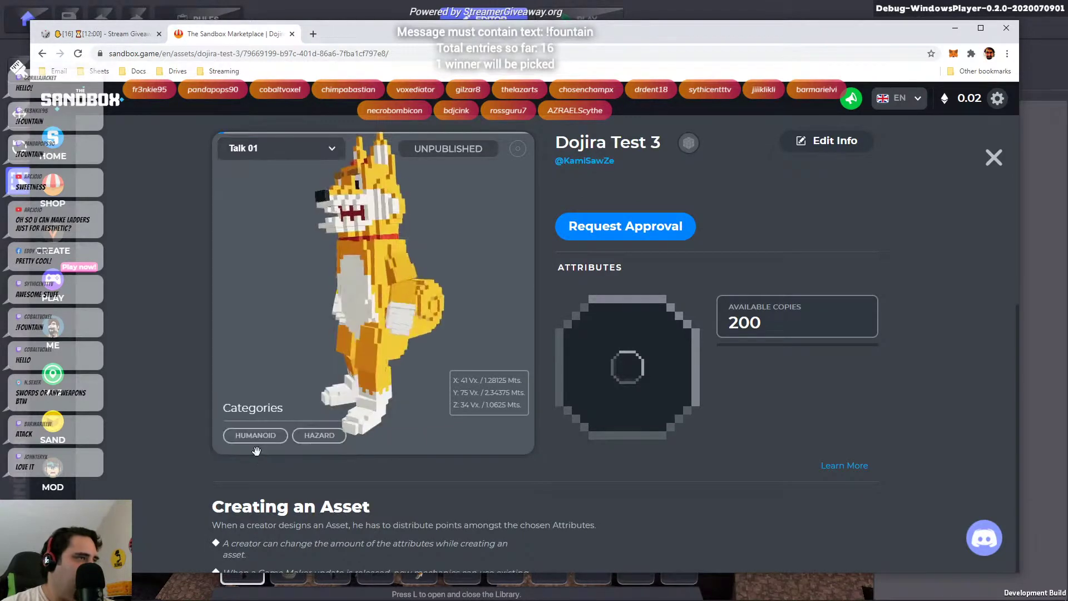
{"action": "left_click", "coordinate": [306, 158]}
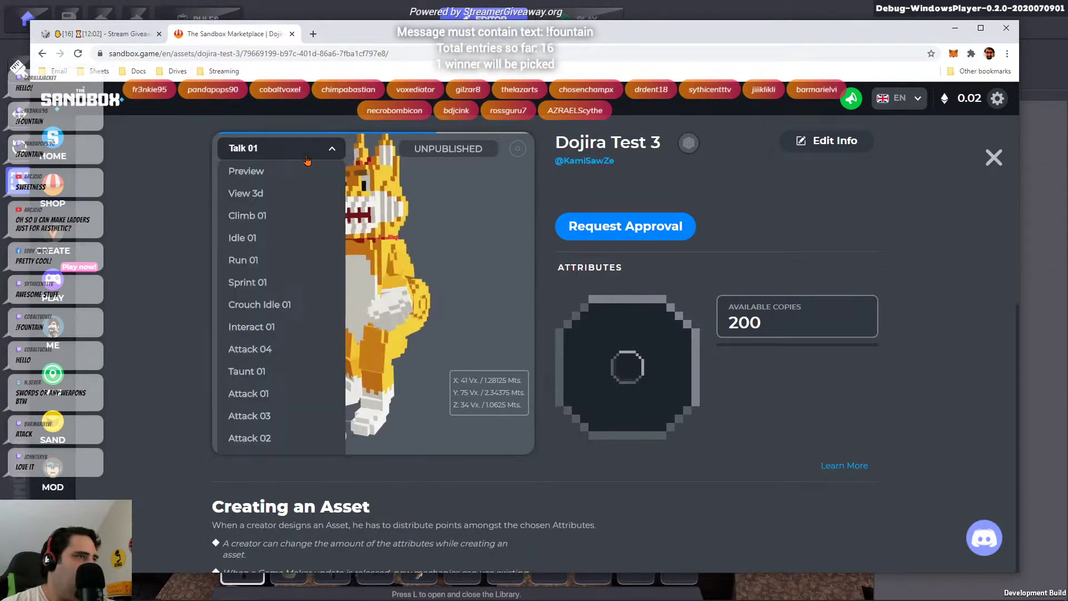
{"action": "left_click", "coordinate": [306, 158]}
{"action": "left_click_drag", "start_coordinate": [364, 275], "coordinate": [405, 279]}
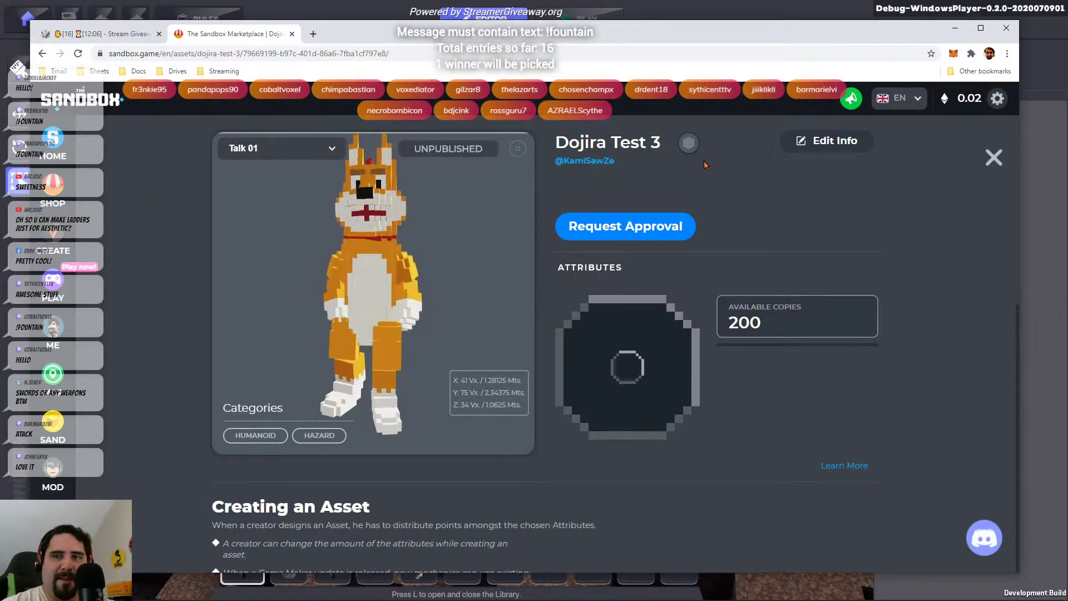
Return to the game editor, close the asset library and cancel placing the wood pillar
{"action": "left_click_drag", "start_coordinate": [595, 36], "coordinate": [1067, 312]}
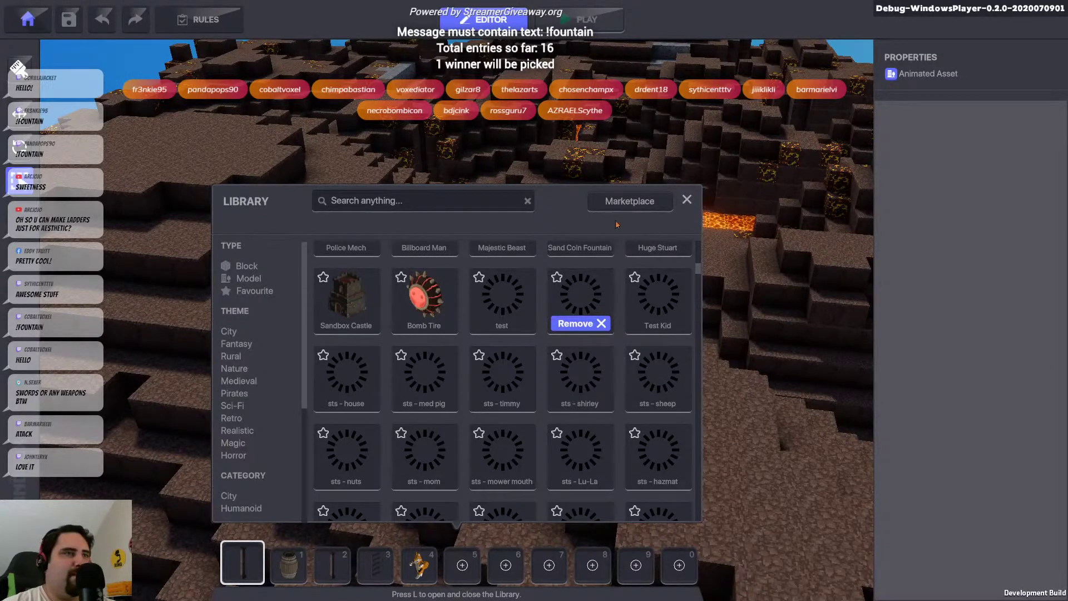
{"action": "left_click", "coordinate": [688, 200]}
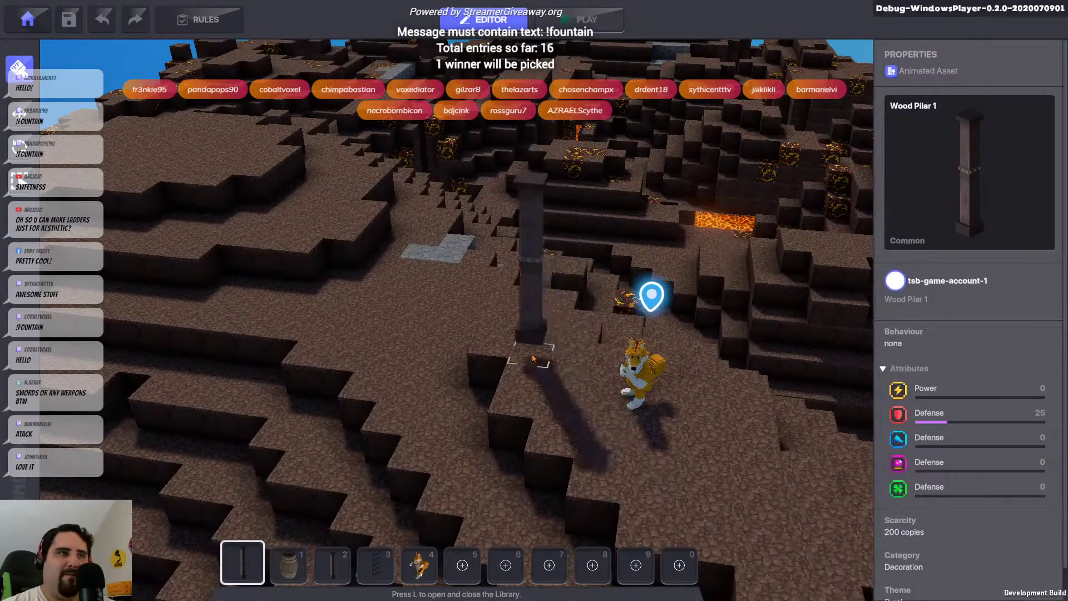
{"action": "key", "text": "Escape"}
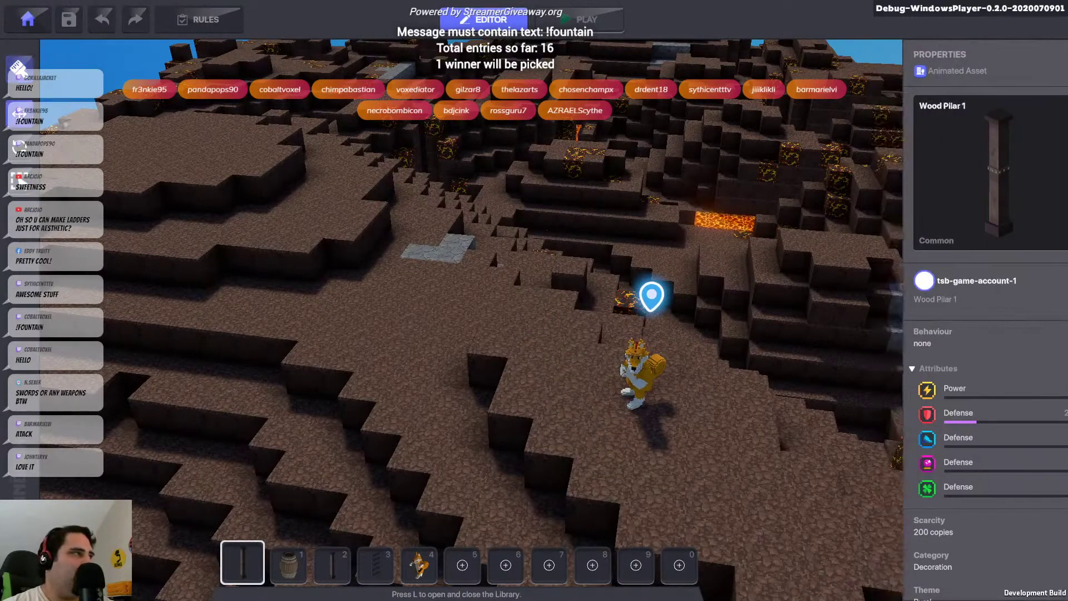
{"action": "middle_click_drag", "start_coordinate": [607, 372], "coordinate": [584, 345]}
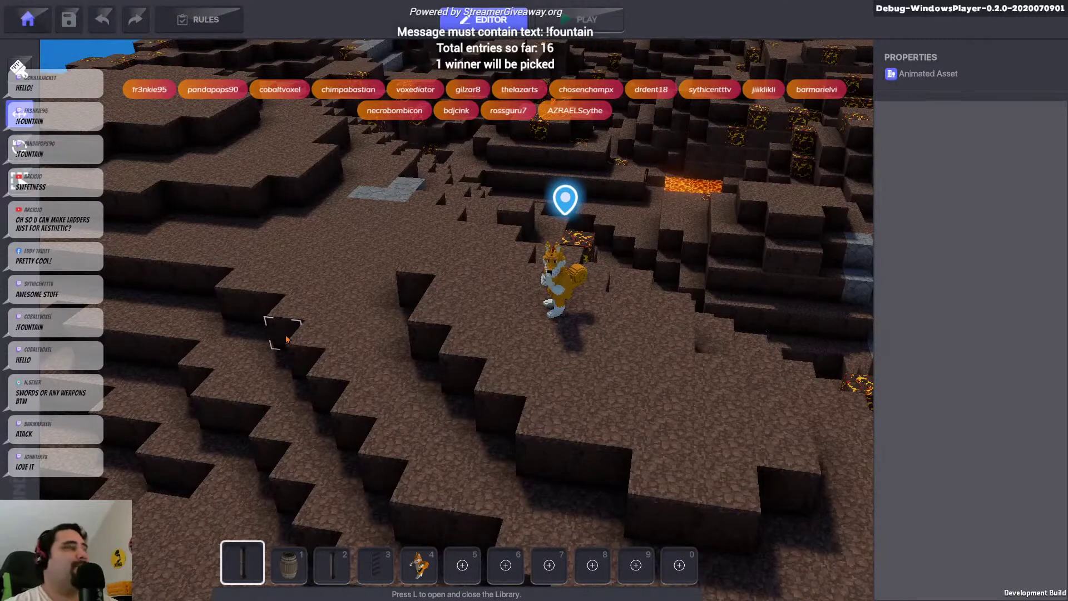
Enable the Welcoming Players section in the game rules and review its camera type options, keeping Avatar
{"action": "left_click", "coordinate": [206, 18]}
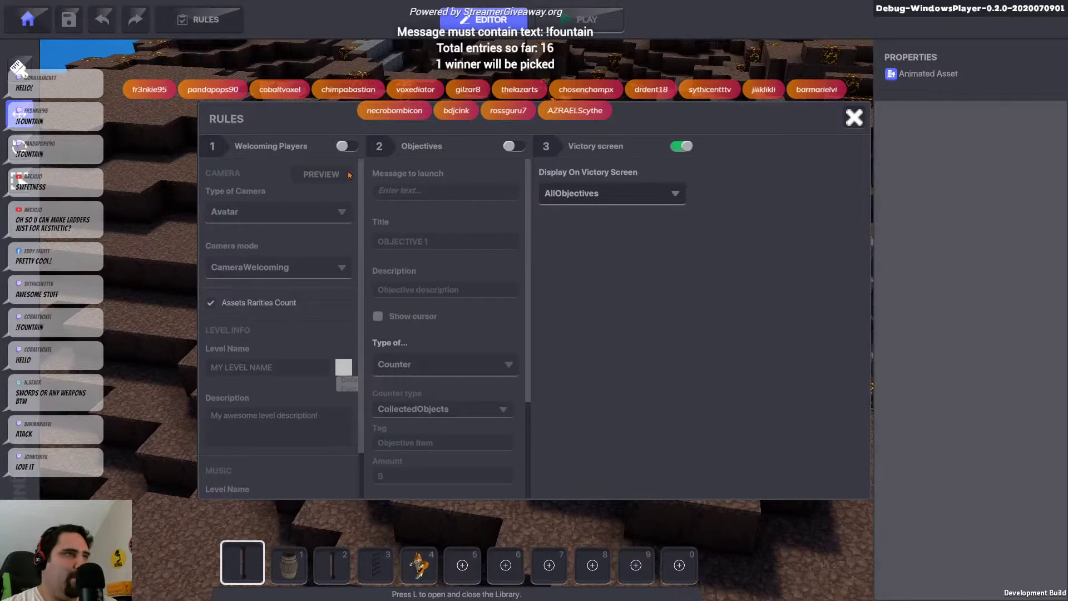
{"action": "left_click", "coordinate": [348, 147]}
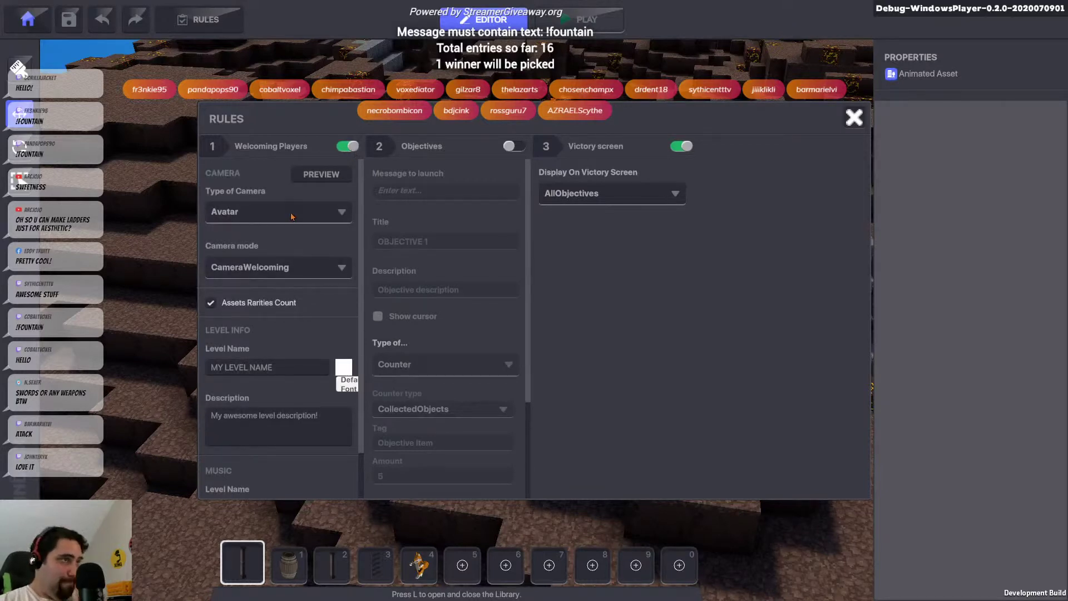
{"action": "left_click", "coordinate": [255, 218]}
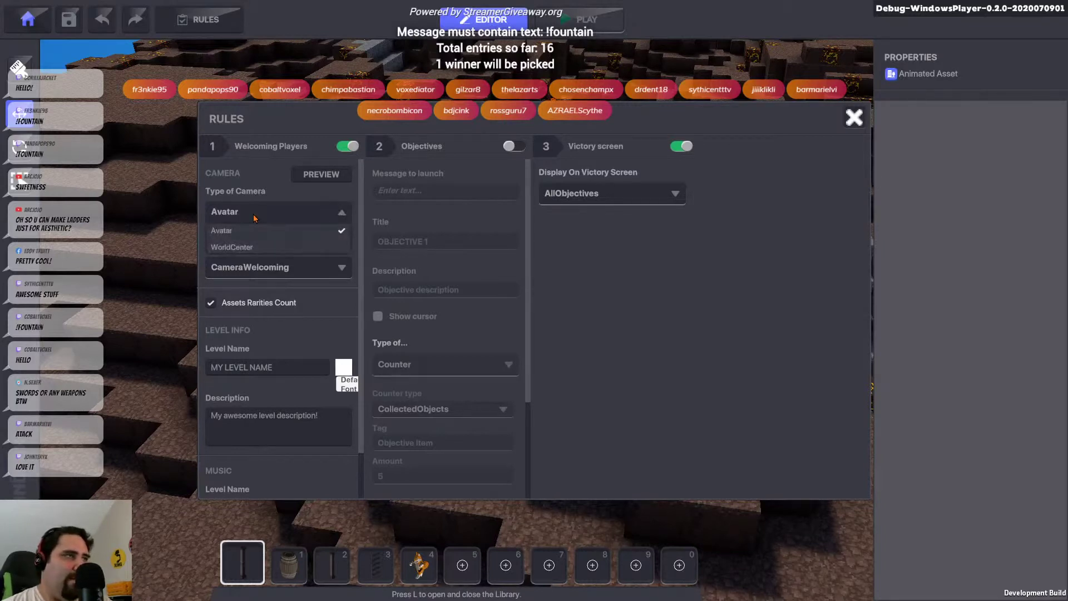
{"action": "left_click", "coordinate": [267, 195]}
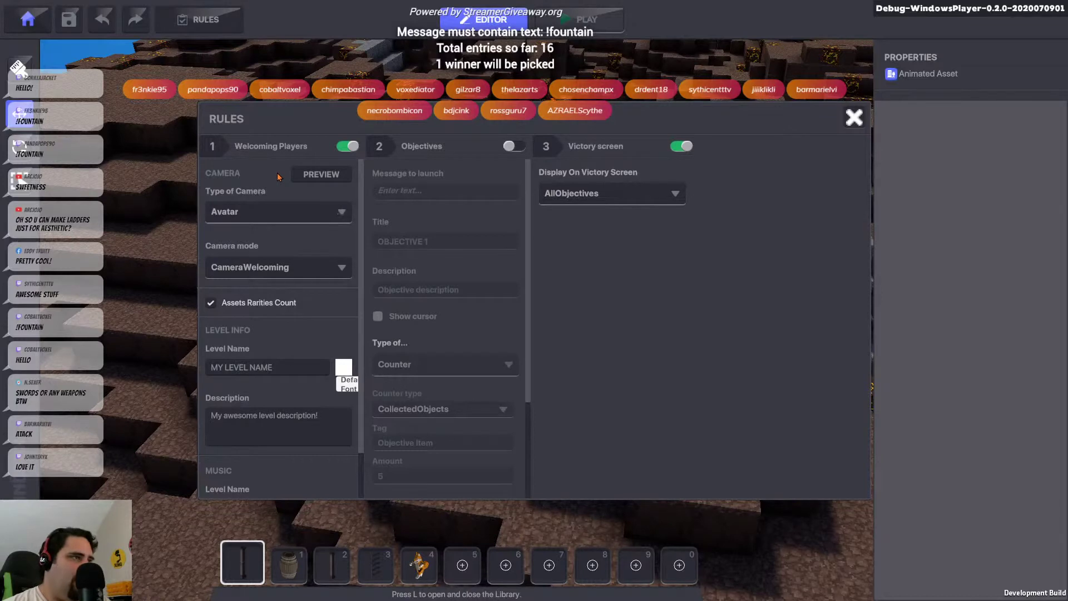
{"action": "left_click", "coordinate": [267, 218]}
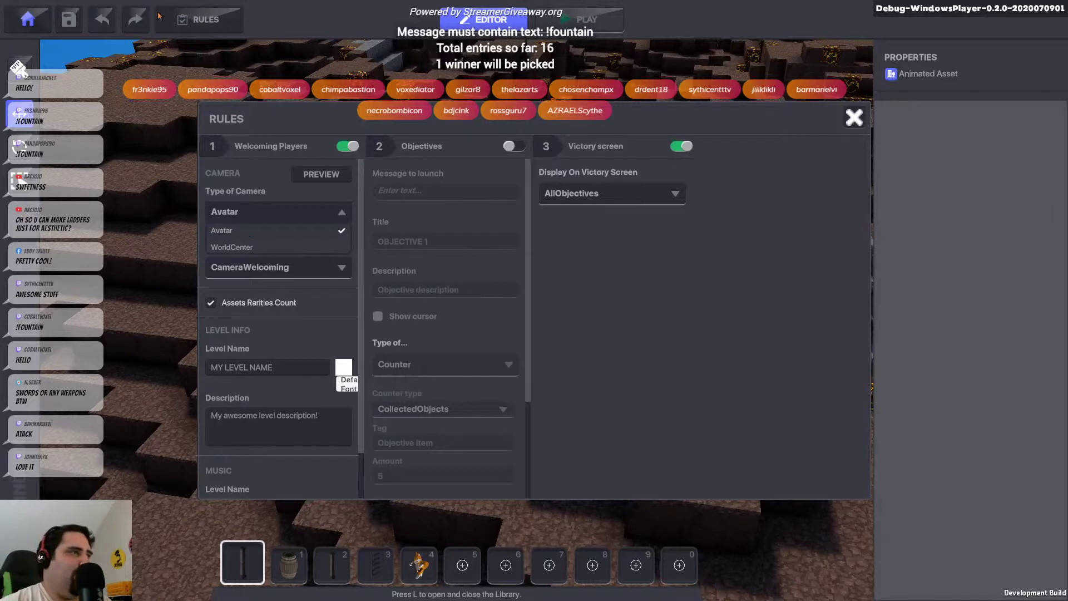
{"action": "left_click", "coordinate": [298, 209]}
Try the ImageWelcoming camera mode for the welcome screen and switch it back to CameraWelcoming
{"action": "left_click", "coordinate": [289, 267]}
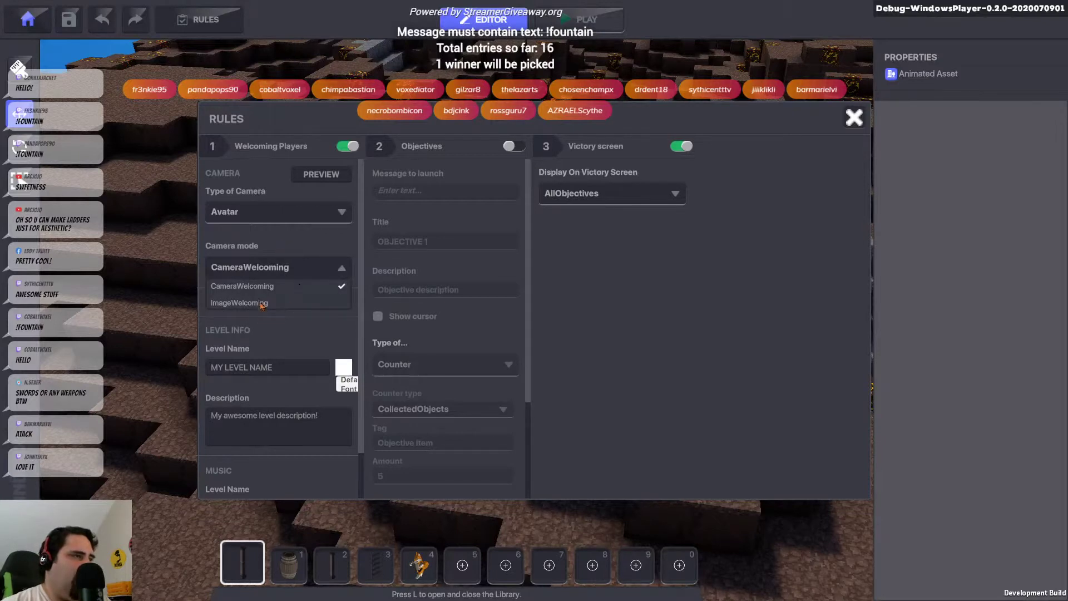
{"action": "left_click", "coordinate": [260, 304]}
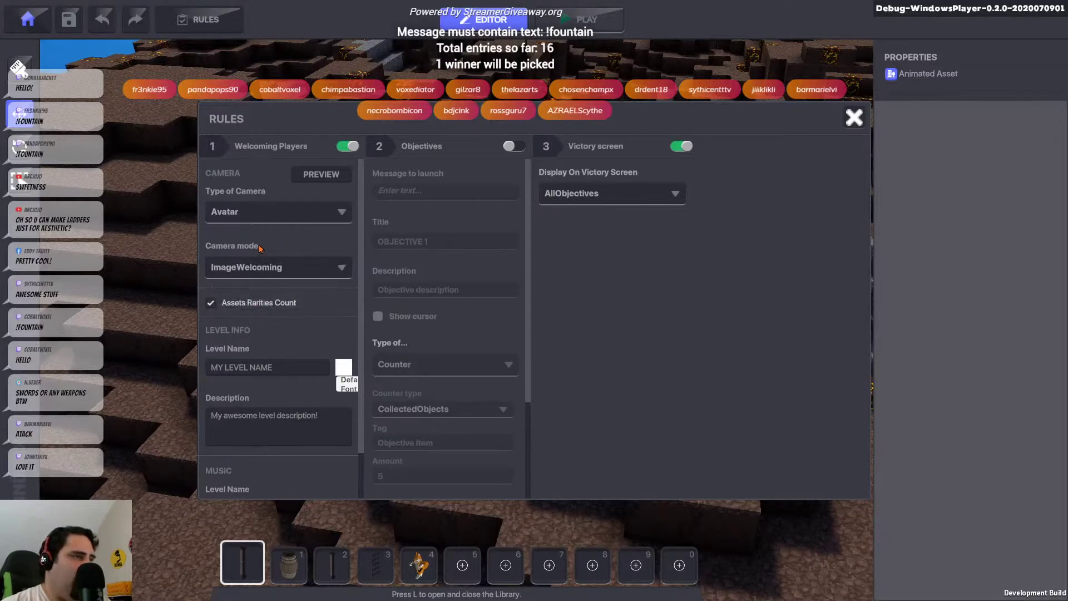
{"action": "scroll", "coordinate": [283, 317], "scroll_direction": "down", "scroll_amount": 2}
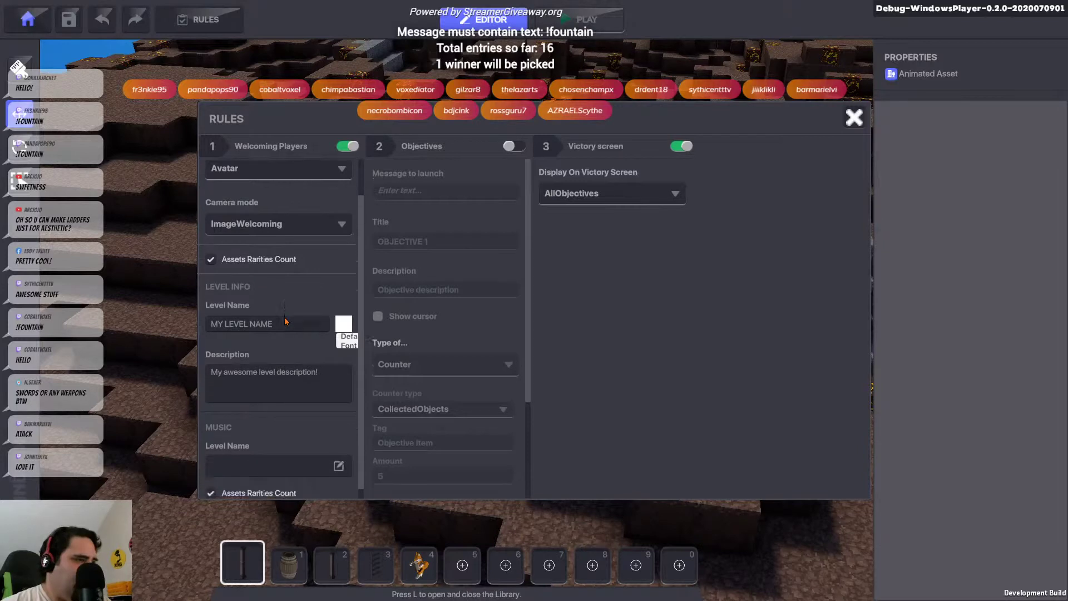
{"action": "scroll", "coordinate": [343, 322], "scroll_direction": "down", "scroll_amount": 1}
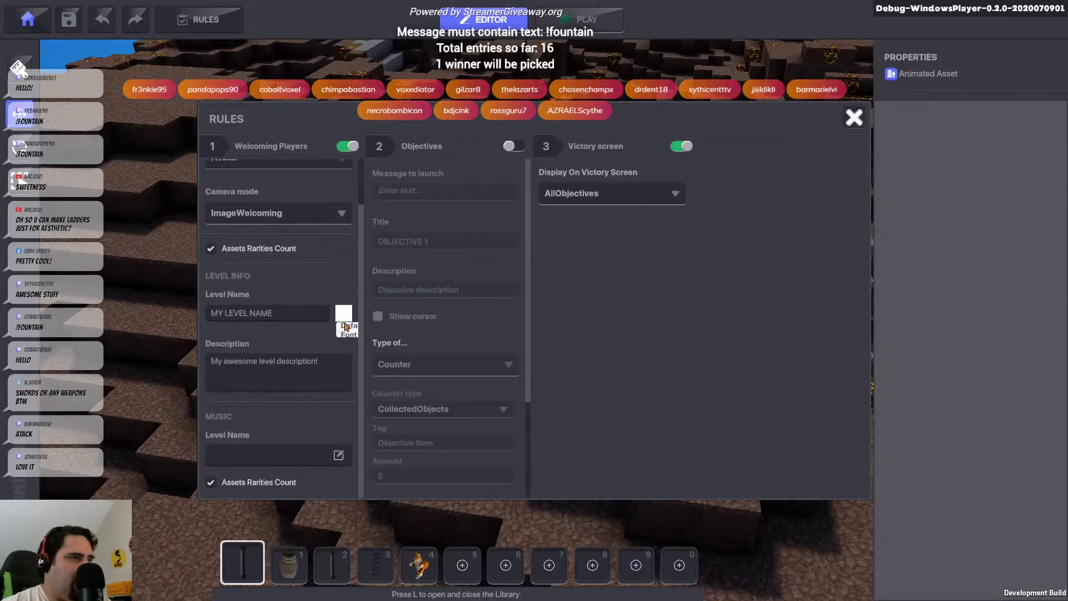
{"action": "scroll", "coordinate": [342, 325], "scroll_direction": "up", "scroll_amount": 3}
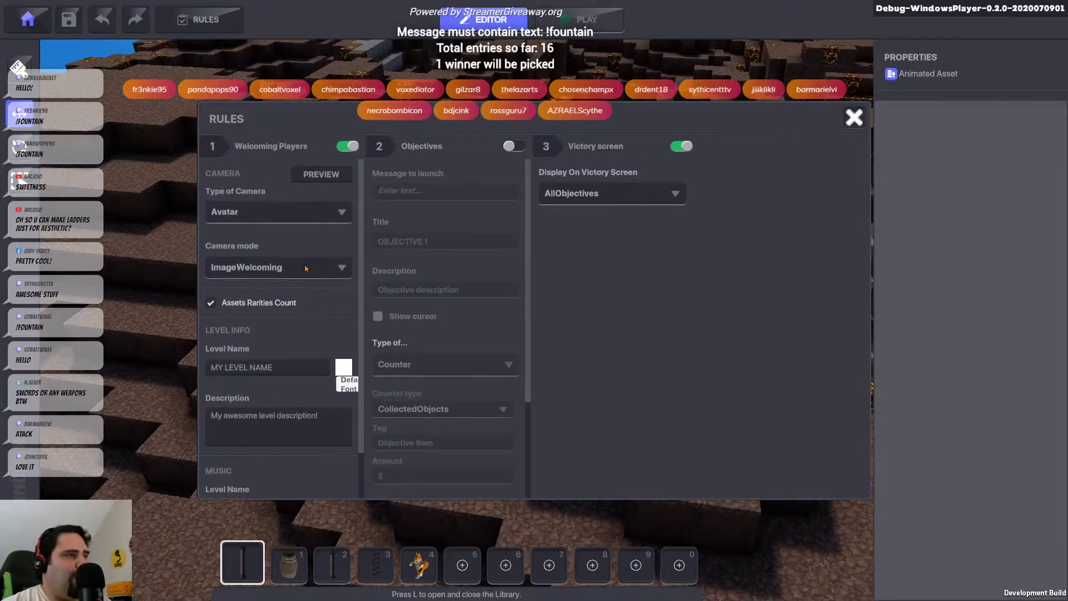
{"action": "left_click", "coordinate": [305, 269]}
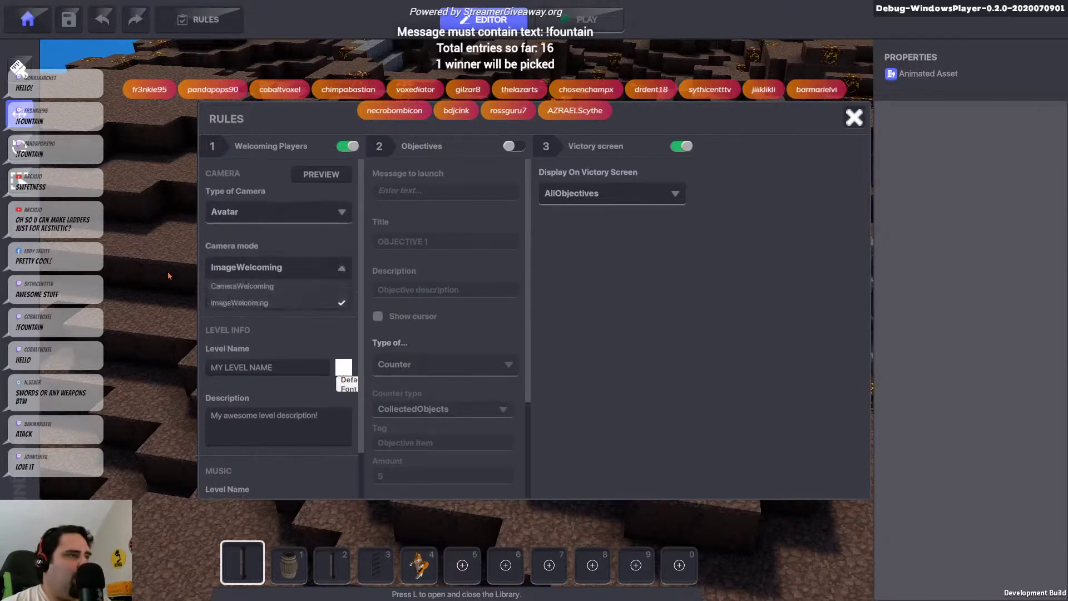
{"action": "left_click", "coordinate": [276, 286]}
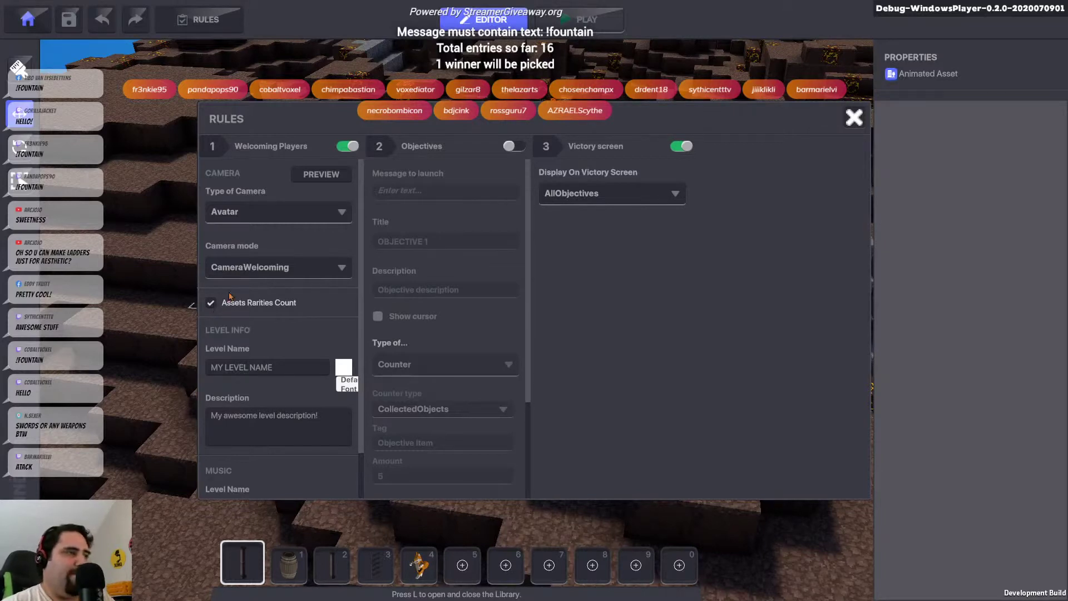
Set the level name in the welcome settings to "Dogejira in the Nether"
{"action": "scroll", "coordinate": [305, 256], "scroll_direction": "down", "scroll_amount": 1}
{"action": "scroll", "coordinate": [305, 254], "scroll_direction": "down", "scroll_amount": 3}
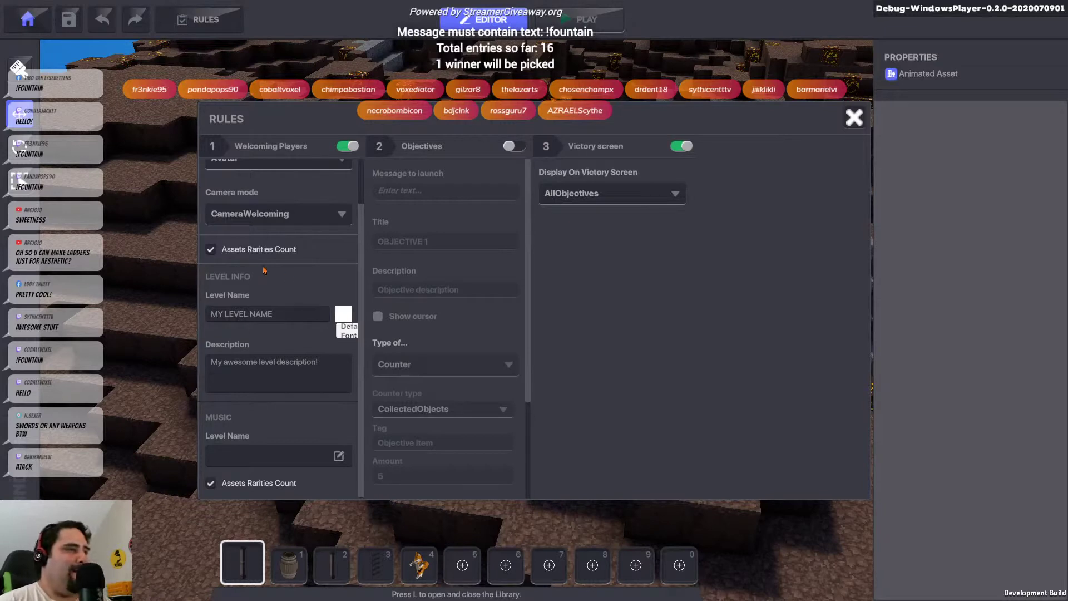
{"action": "left_click", "coordinate": [267, 320]}
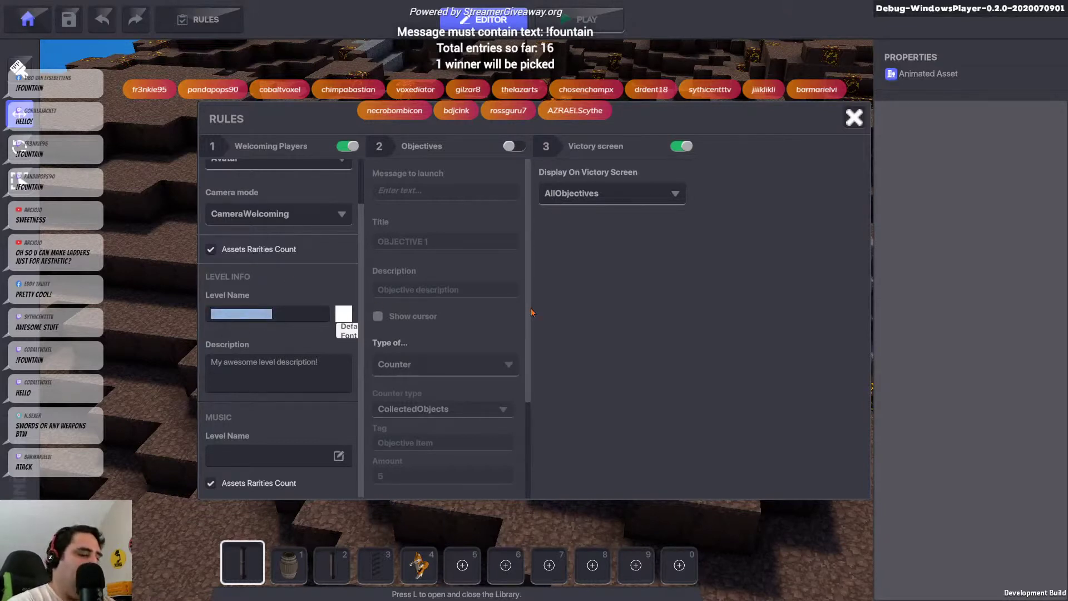
{"action": "type", "text": "Doge"}
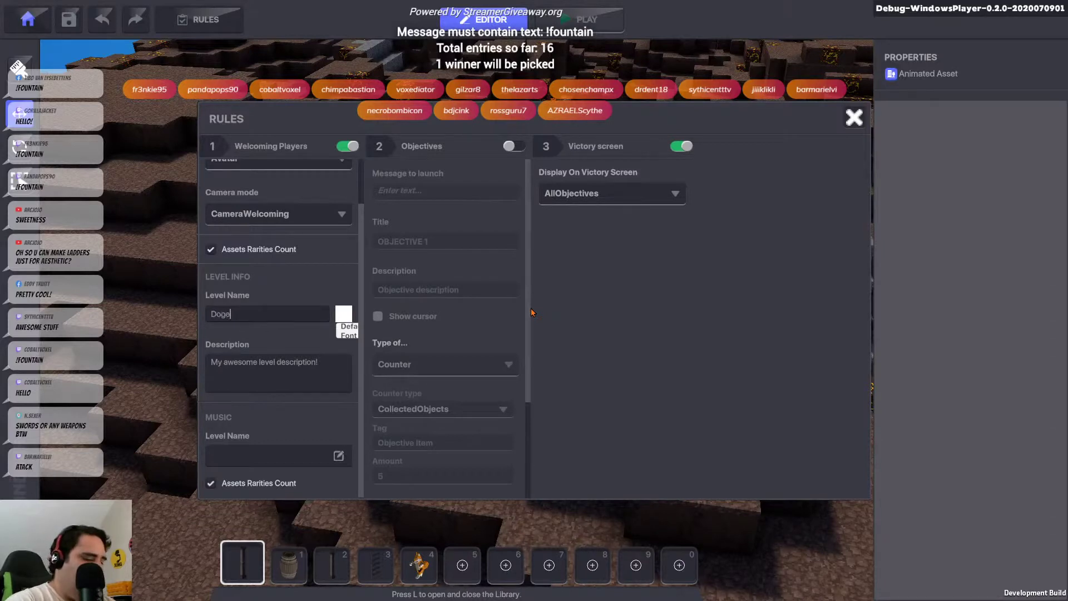
{"action": "type", "text": "jira in "}
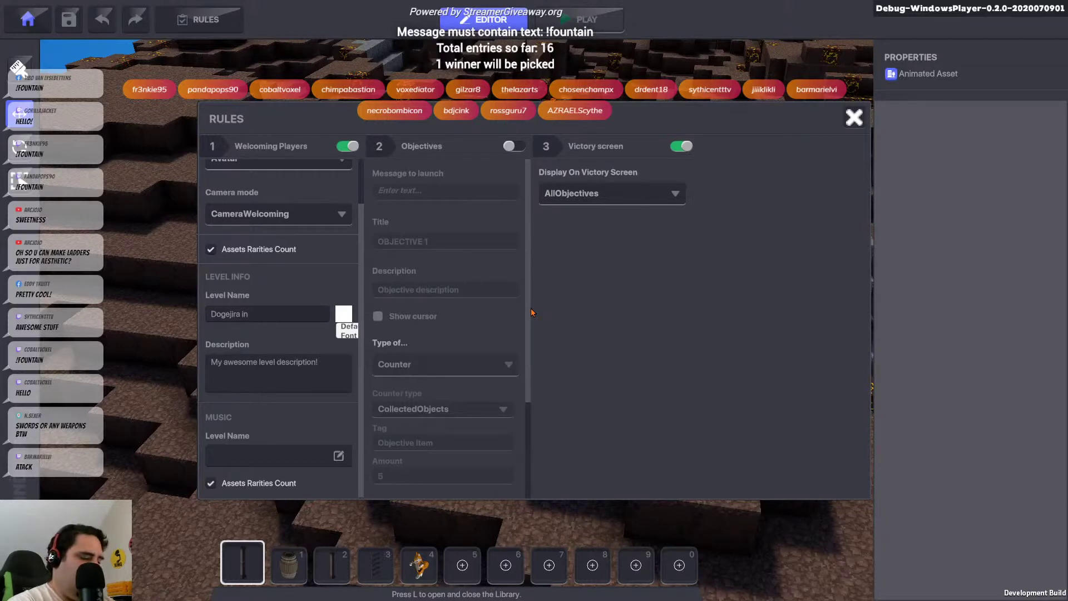
{"action": "type", "text": "the Nether"}
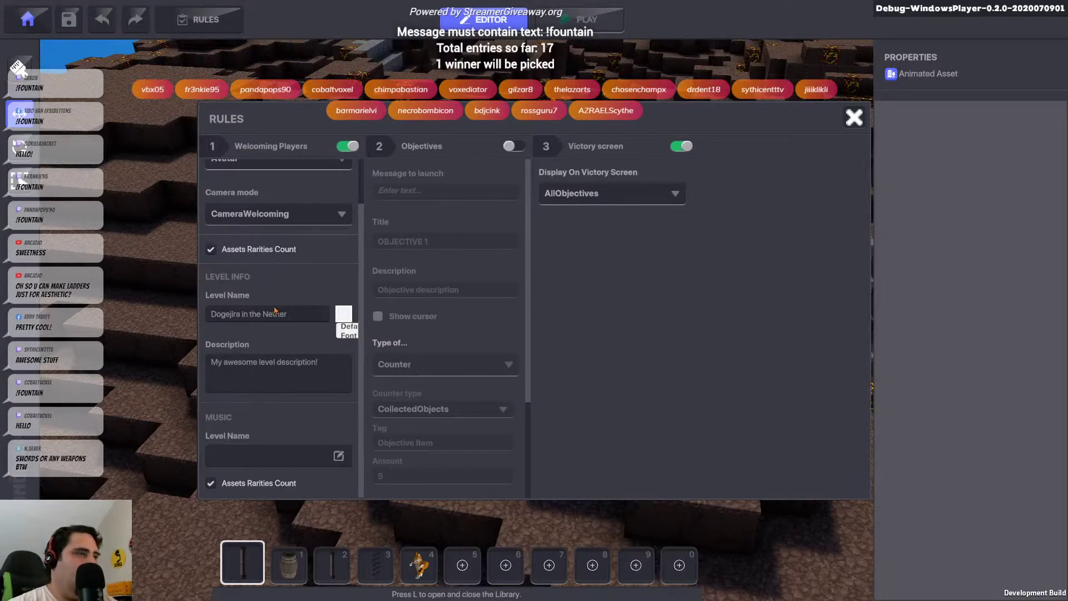
Replace the level description with "Made Live on Twitch!"
{"action": "left_click", "coordinate": [312, 366]}
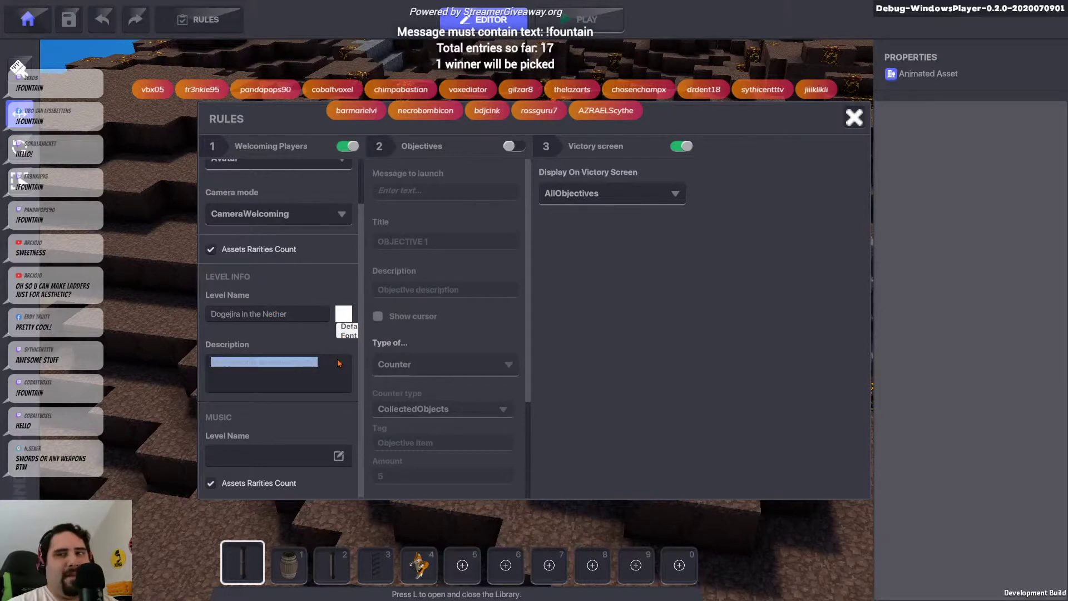
{"action": "type", "text": "Made "}
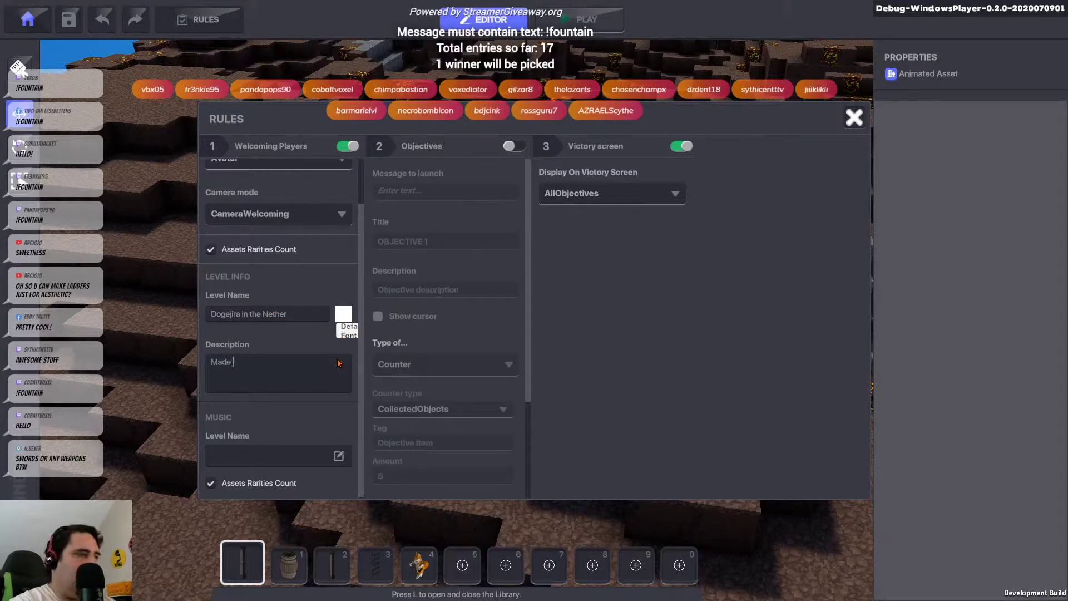
{"action": "type", "text": "Livo o"}
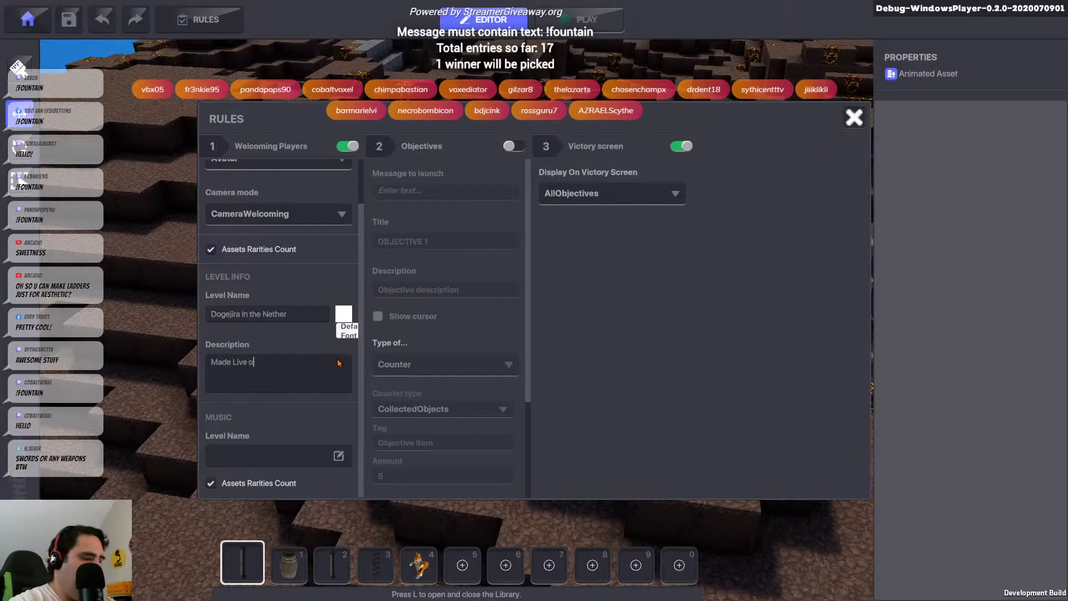
{"action": "type", "text": "n Twitch!"}
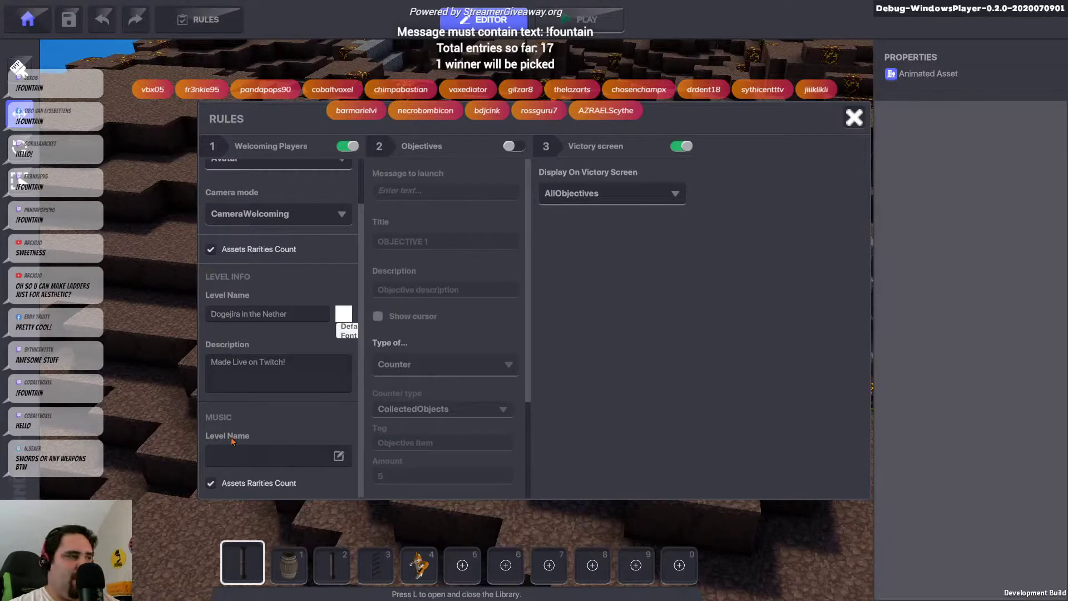
Review the sounds available for the level's welcome music and close the selection without picking one
{"action": "left_click", "coordinate": [316, 463]}
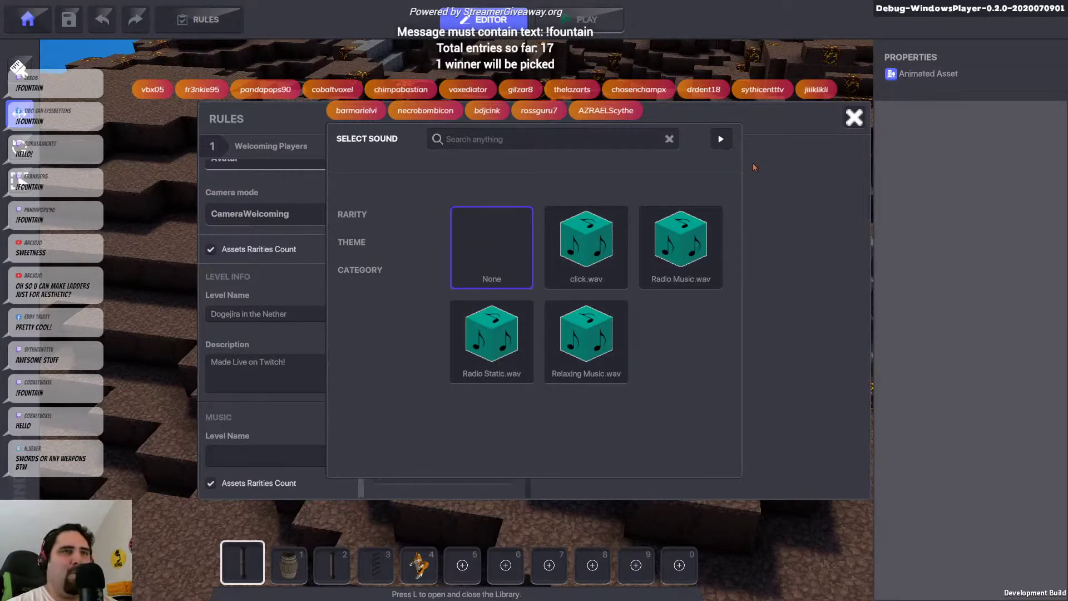
{"action": "left_click", "coordinate": [723, 140]}
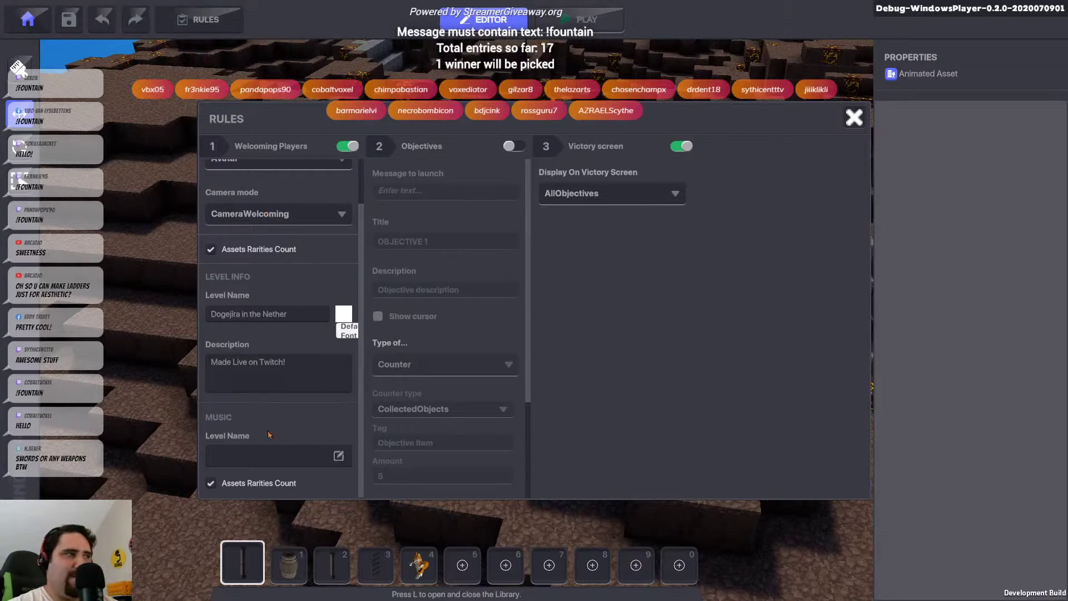
{"action": "scroll", "coordinate": [256, 317], "scroll_direction": "up", "scroll_amount": 1}
{"action": "scroll", "coordinate": [256, 317], "scroll_direction": "up", "scroll_amount": 1}
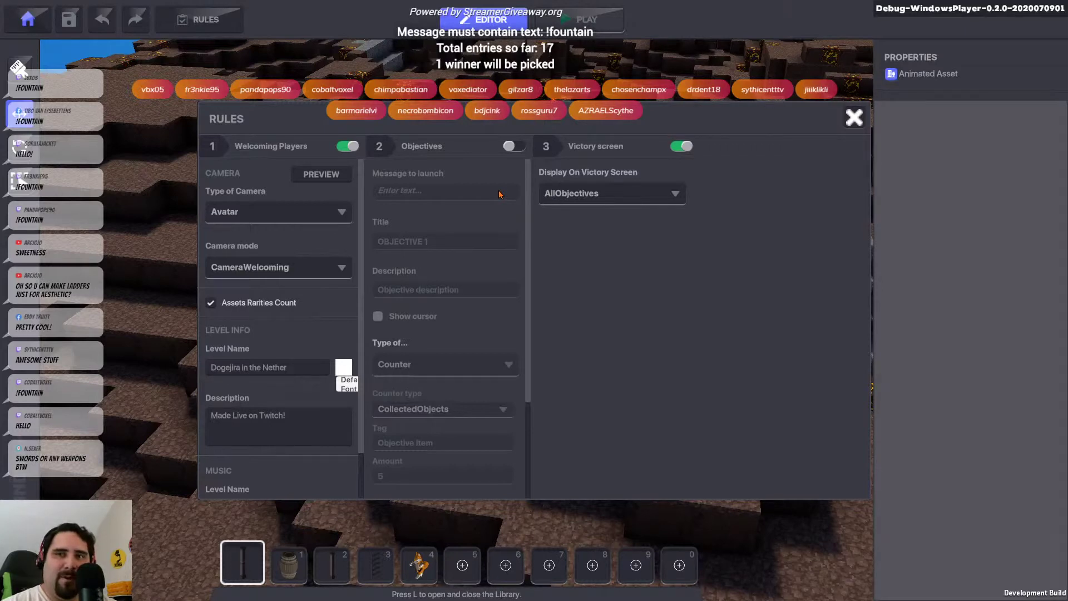
Enable Objectives and give the first objective the launch message "Clean Up", description "Break all the barrels!" and type Asset Death
{"action": "left_click", "coordinate": [509, 146]}
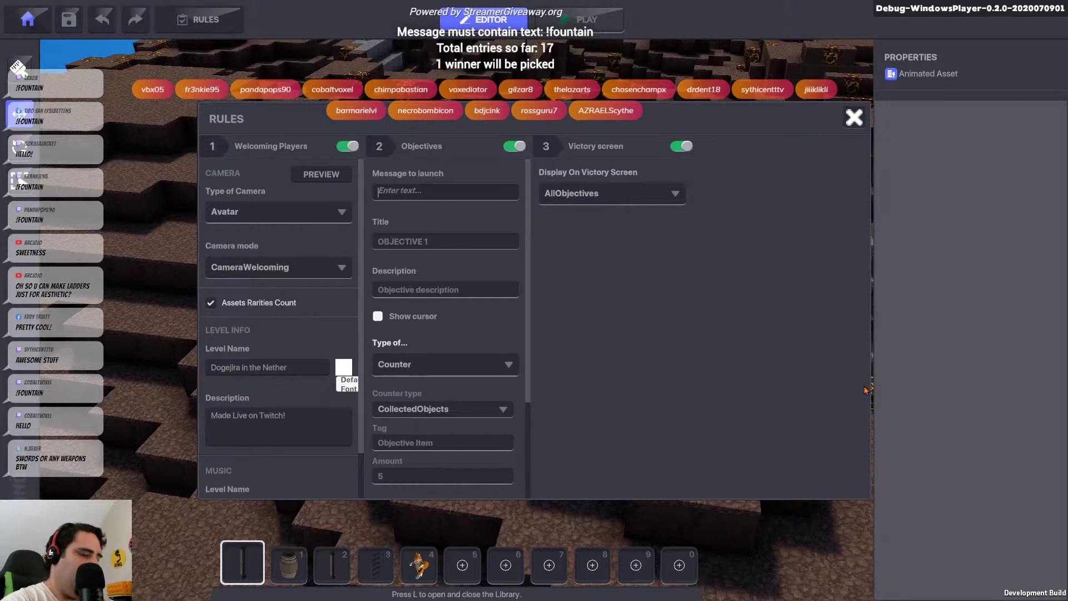
{"action": "type", "text": "Clean Up"}
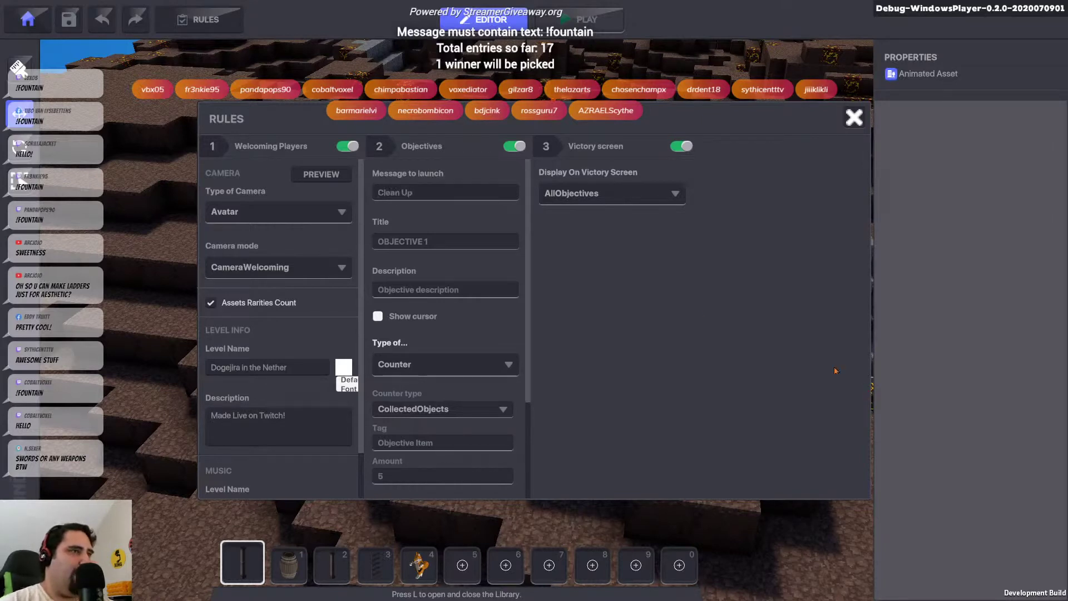
{"action": "left_click", "coordinate": [455, 291]}
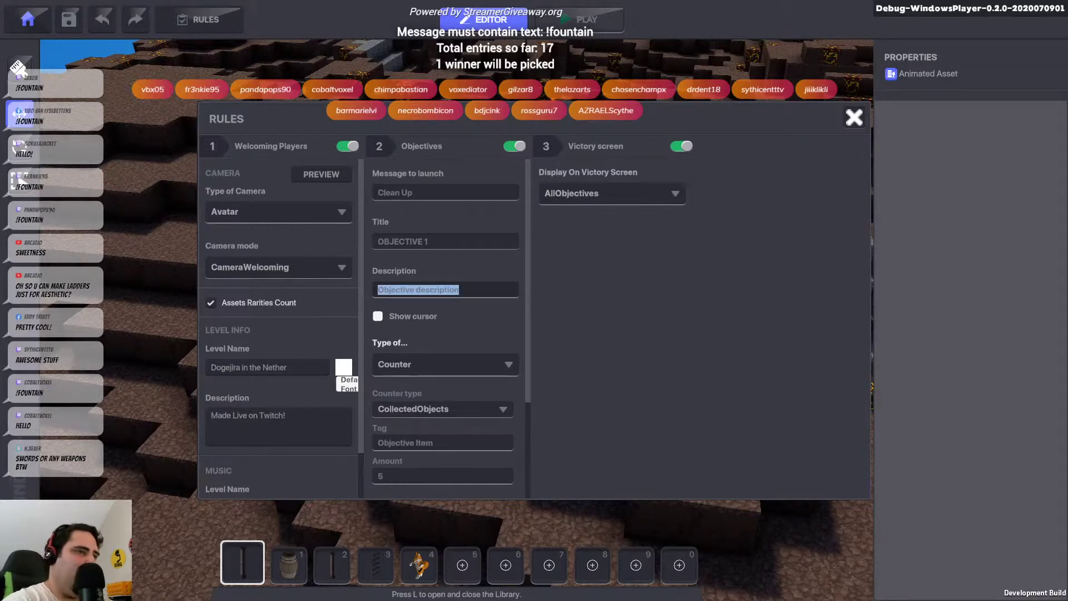
{"action": "type", "text": "Break a"}
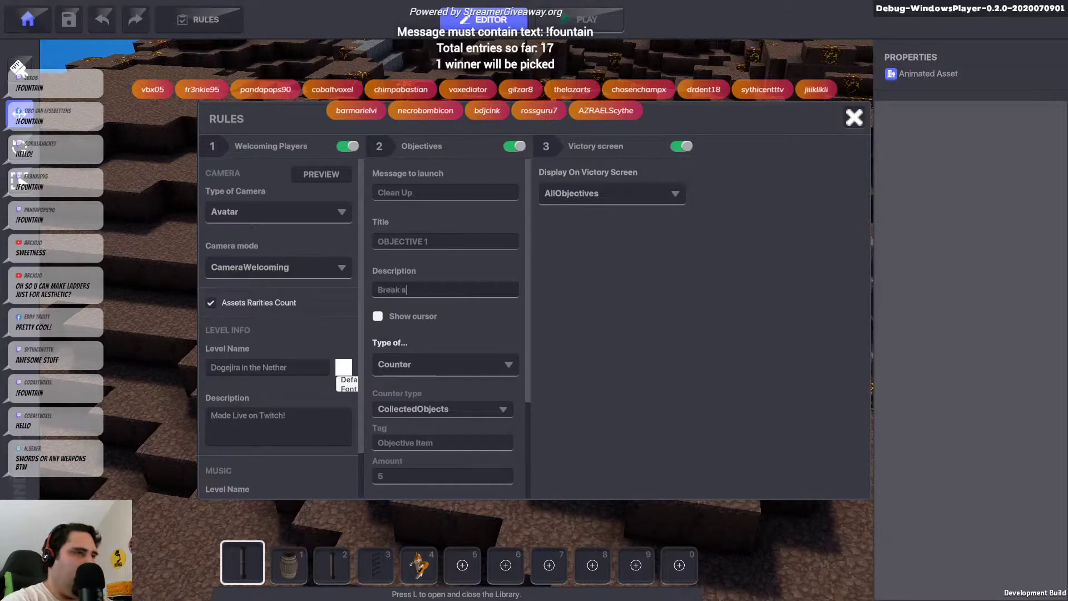
{"action": "type", "text": "ll the barrels!"}
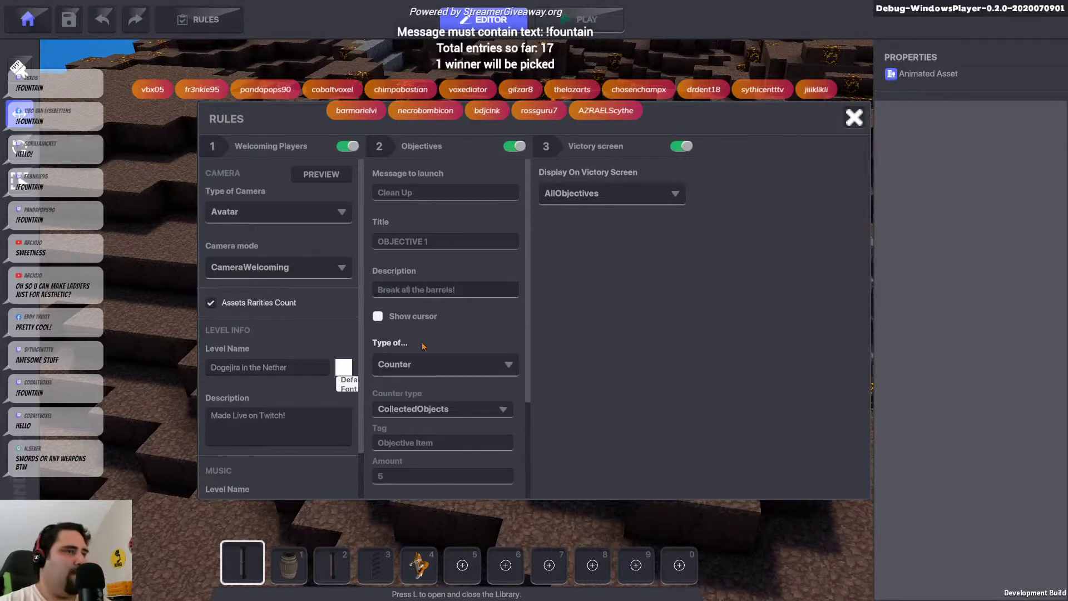
{"action": "left_click", "coordinate": [513, 372]}
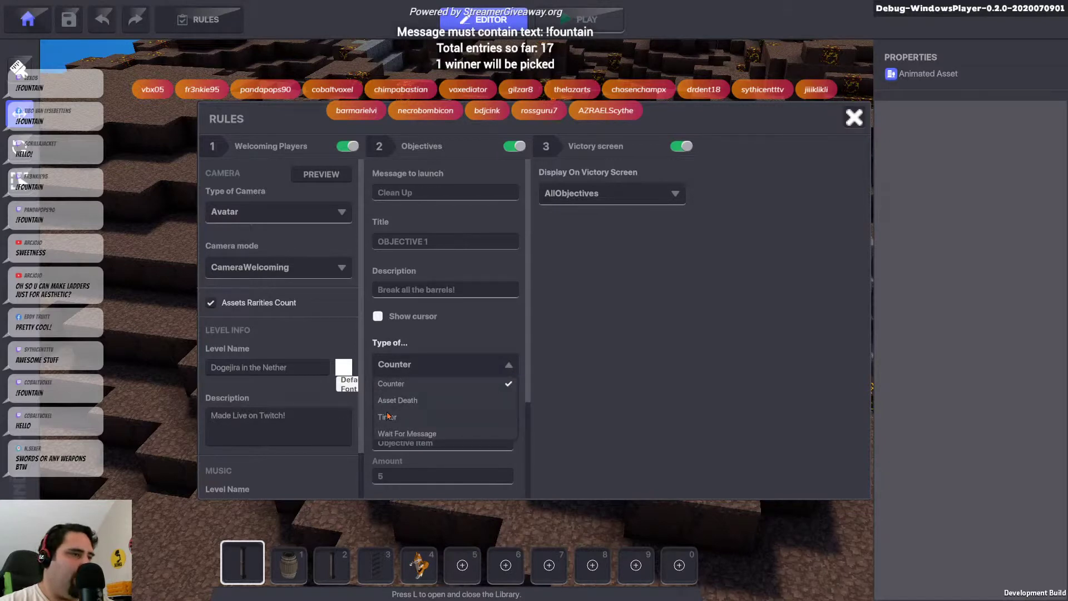
{"action": "left_click", "coordinate": [411, 401]}
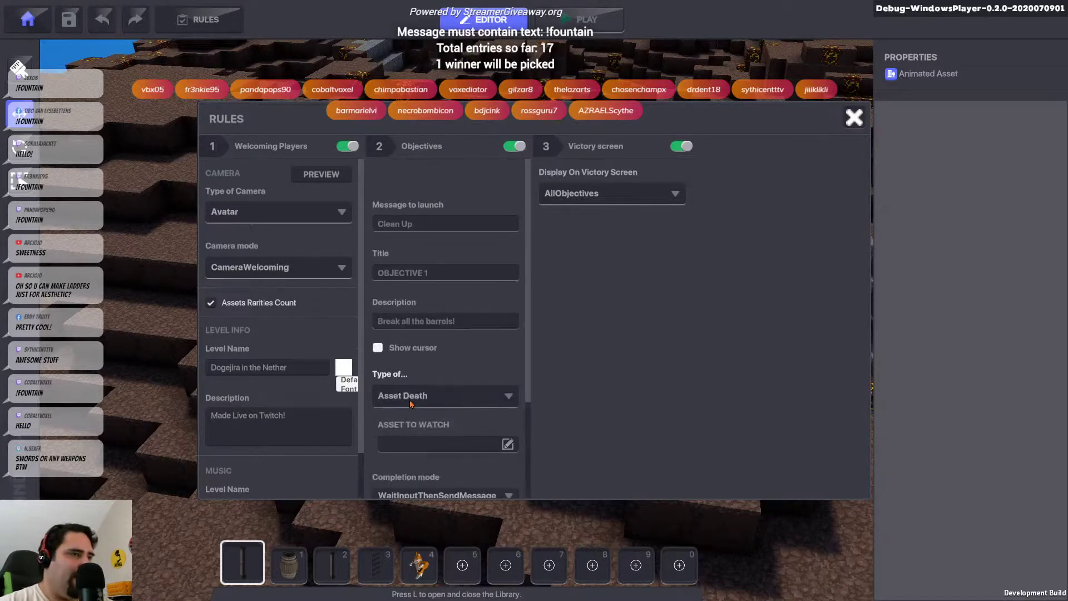
Search the actors available as the objective's asset to watch for a barrel and close the selection without choosing one
{"action": "scroll", "coordinate": [456, 337], "scroll_direction": "down", "scroll_amount": 1}
{"action": "left_click", "coordinate": [508, 427]}
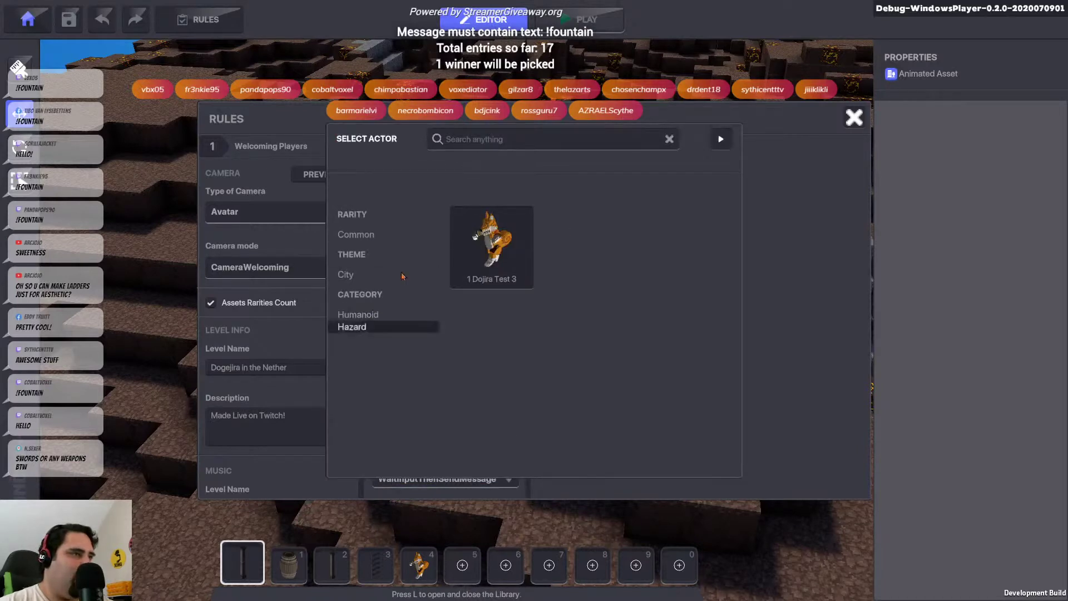
{"action": "left_click", "coordinate": [519, 138]}
{"action": "type", "text": "doge"}
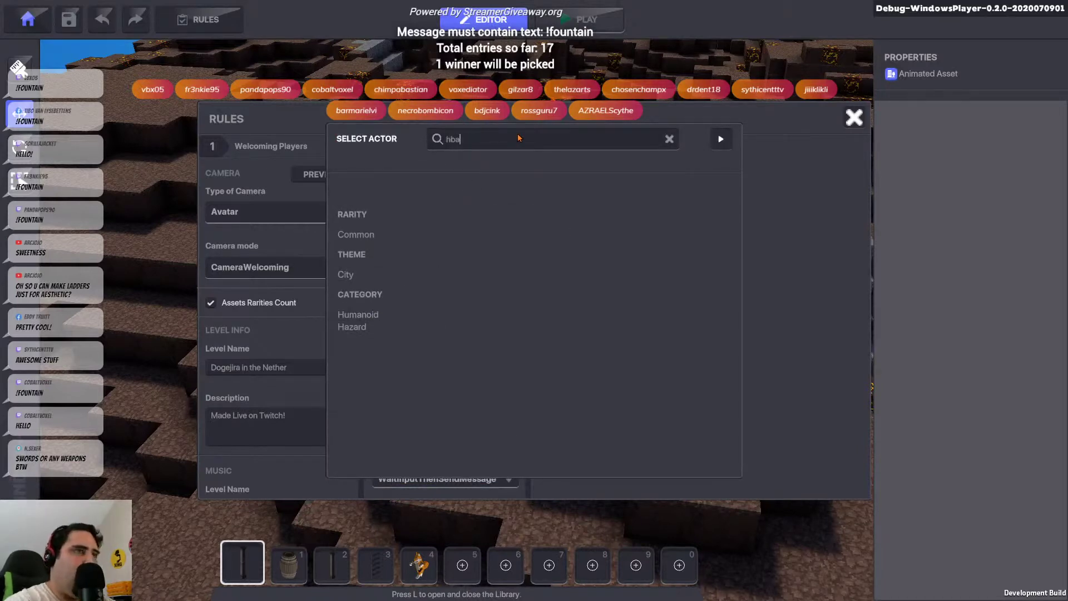
{"action": "key", "text": "BackSpace"}
{"action": "key", "text": "BackSpace"}
{"action": "key", "text": "BackSpace"}
{"action": "key", "text": "BackSpace"}
{"action": "type", "text": "dog"}
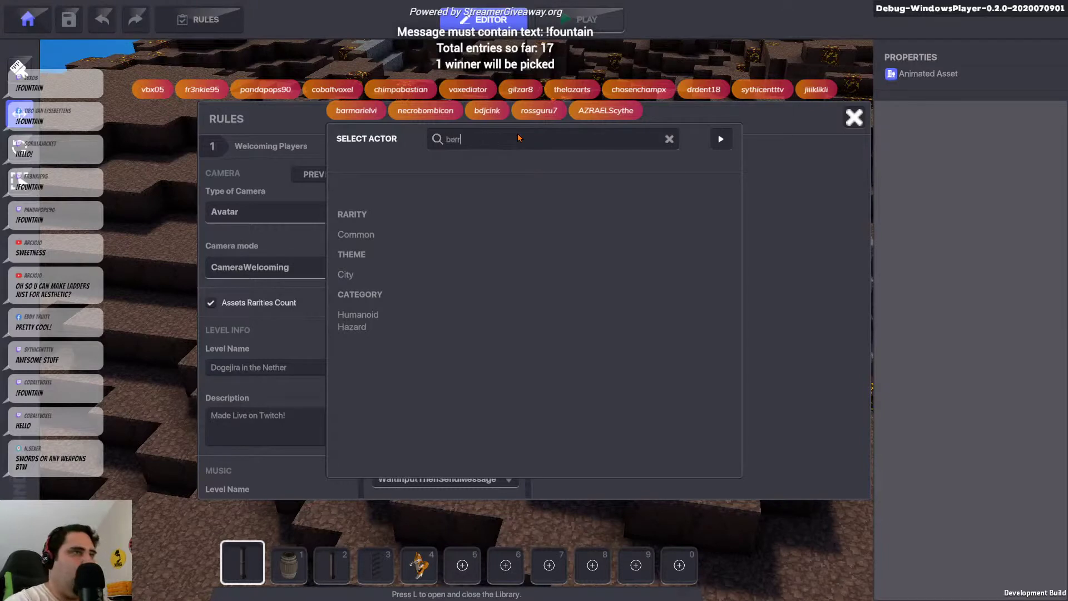
{"action": "key", "text": "BackSpace"}
{"action": "key", "text": "BackSpace"}
{"action": "key", "text": "BackSpace"}
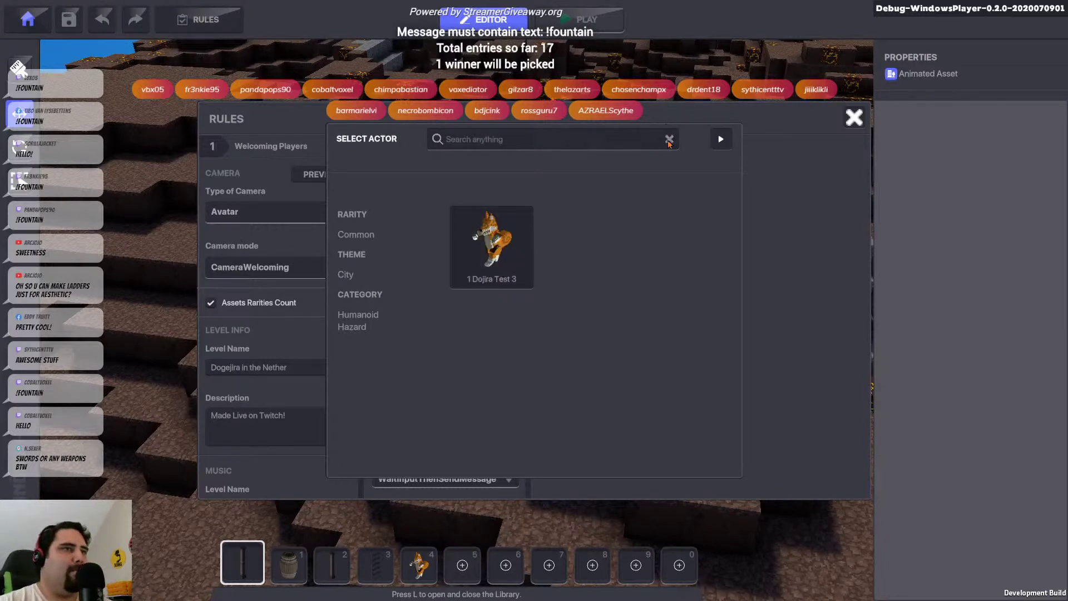
{"action": "left_click", "coordinate": [741, 142]}
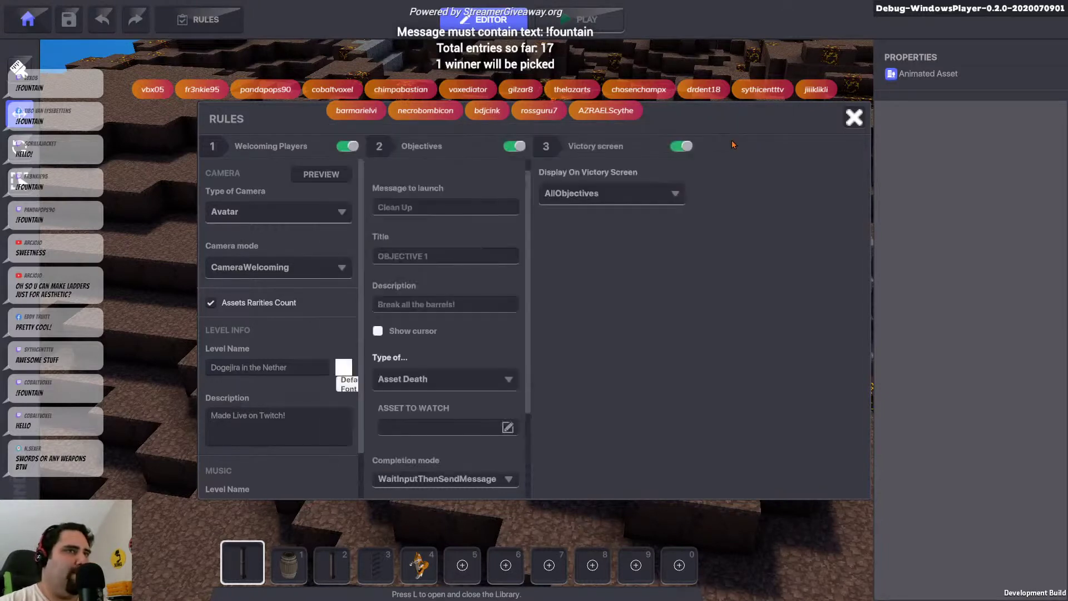
Set the objective's completion mode to EndGame and its completion message to "You Win!"
{"action": "scroll", "coordinate": [496, 409], "scroll_direction": "down", "scroll_amount": 3}
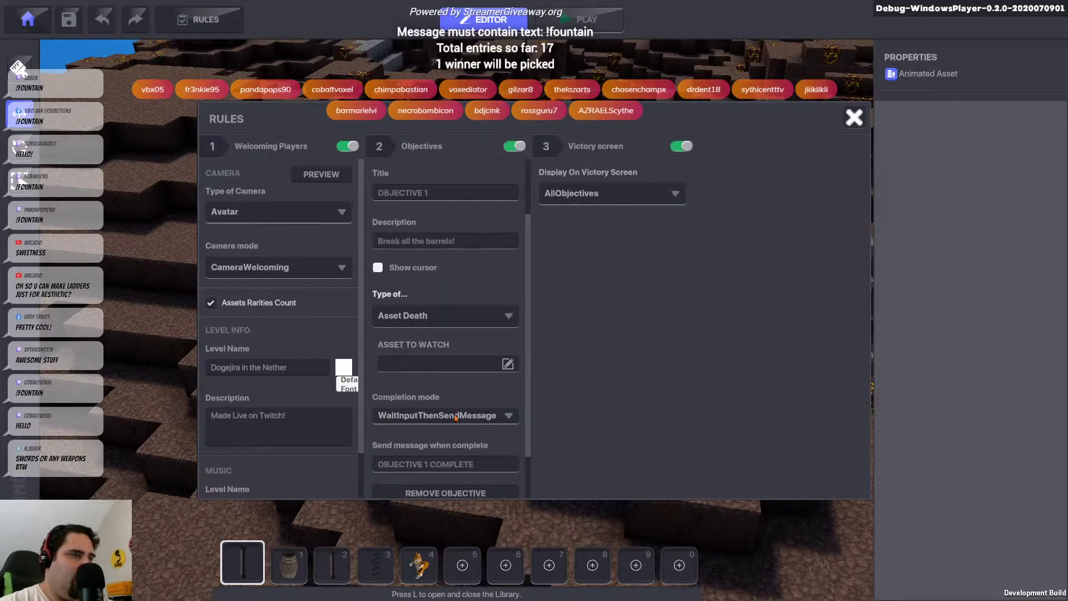
{"action": "left_click", "coordinate": [512, 422]}
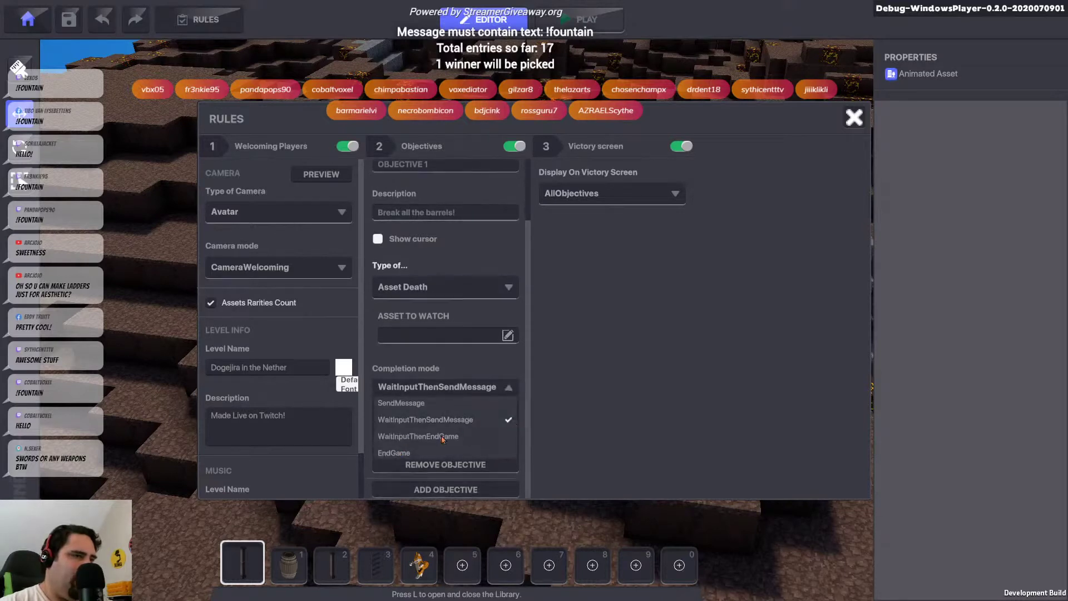
{"action": "left_click", "coordinate": [408, 454]}
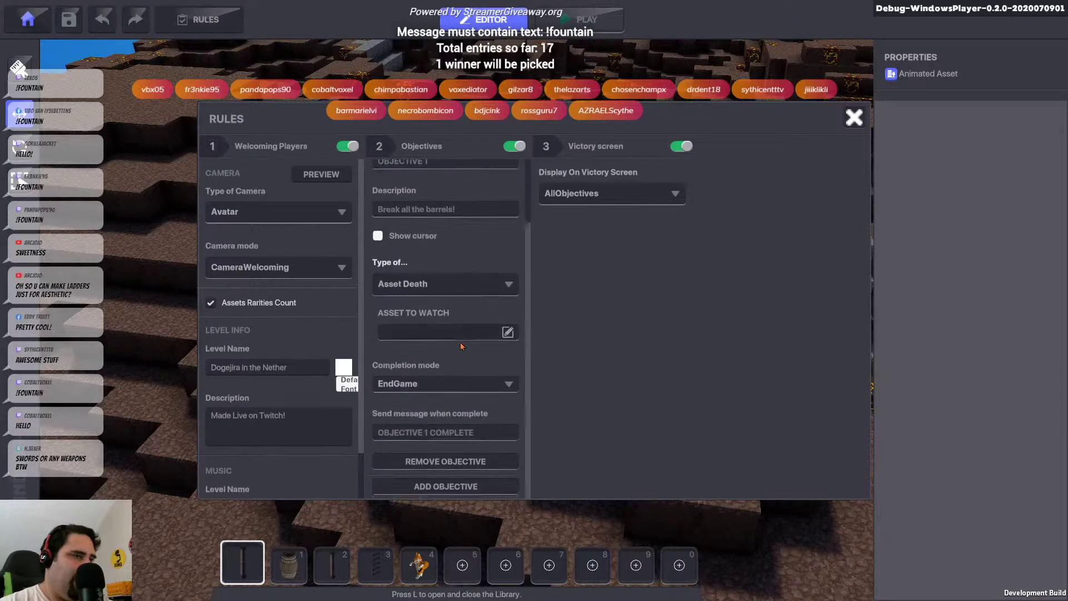
{"action": "left_click", "coordinate": [393, 438]}
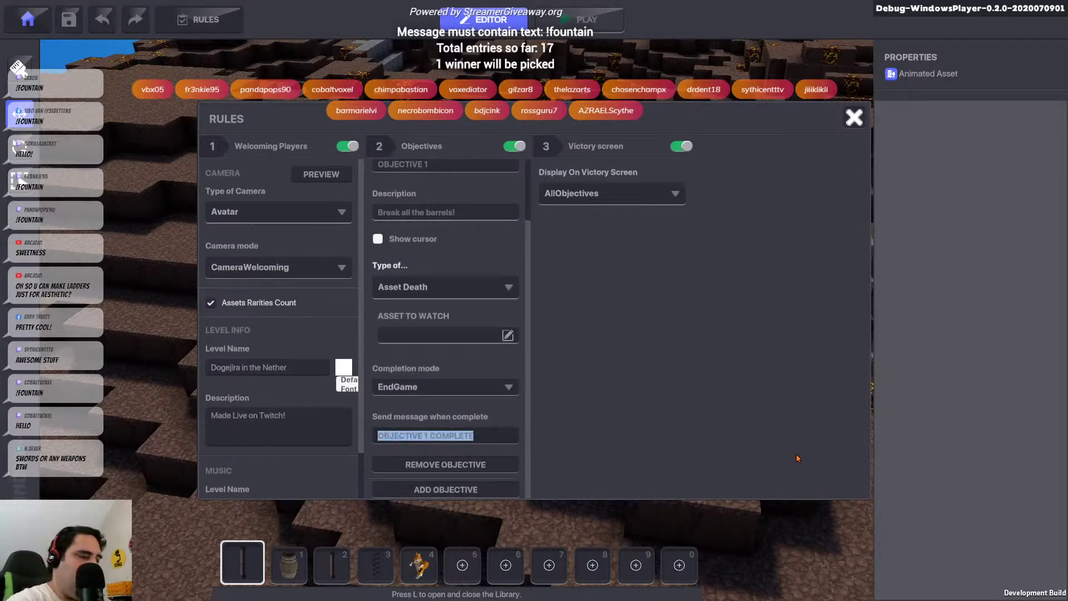
{"action": "type", "text": "You Win!"}
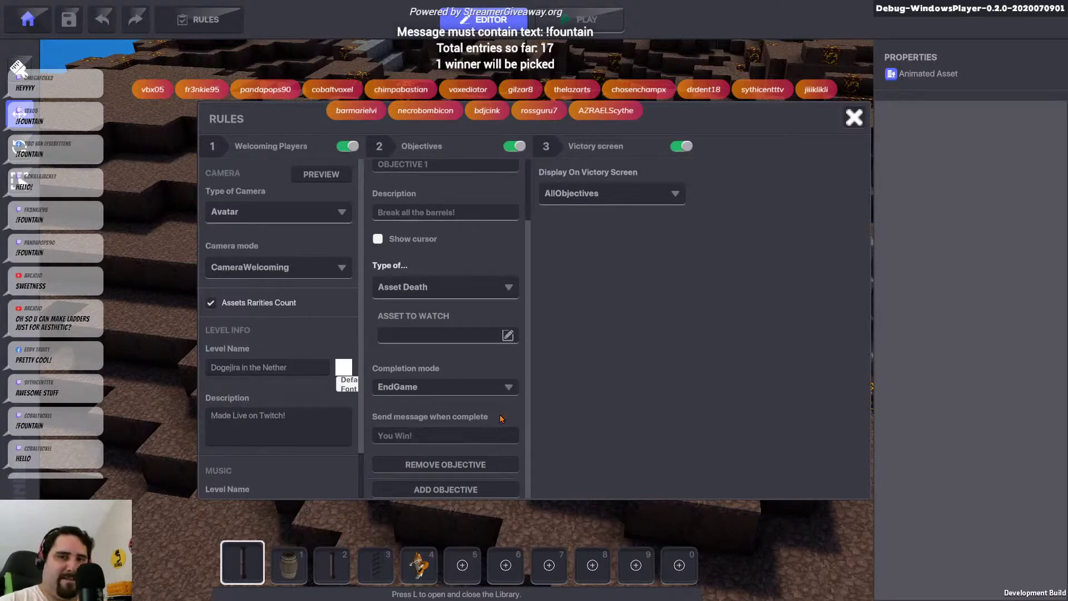
Leave the rules and place three barrels on the Nether terrain, including one on the far plateau and one beside the Dojira character
{"action": "scroll", "coordinate": [452, 428], "scroll_direction": "up", "scroll_amount": 3}
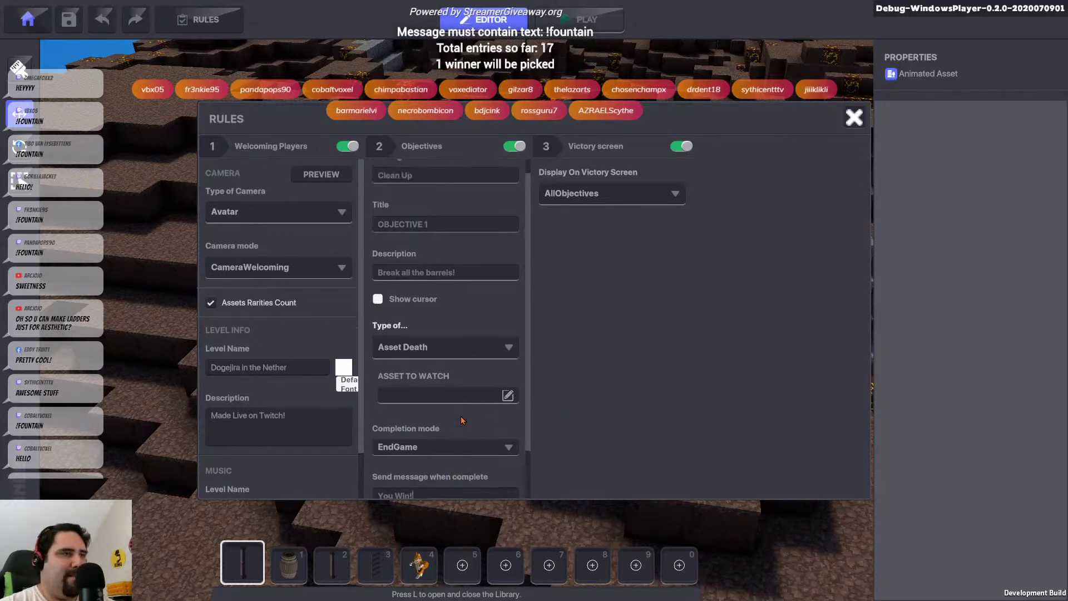
{"action": "scroll", "coordinate": [461, 420], "scroll_direction": "down", "scroll_amount": 1}
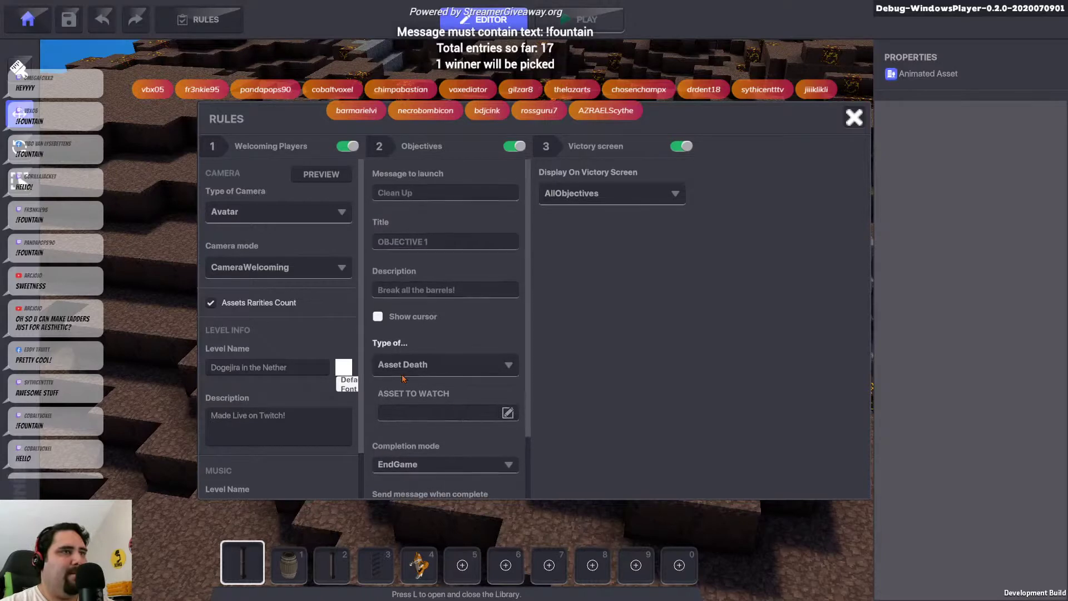
{"action": "left_click", "coordinate": [850, 121]}
{"action": "left_click", "coordinate": [290, 568]}
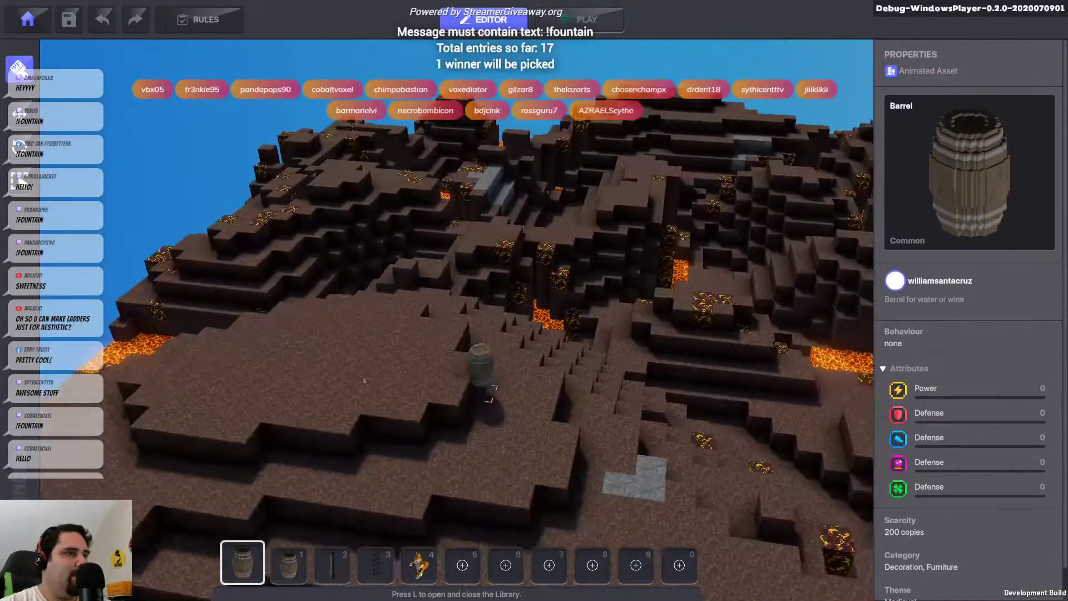
{"action": "left_click", "coordinate": [309, 371]}
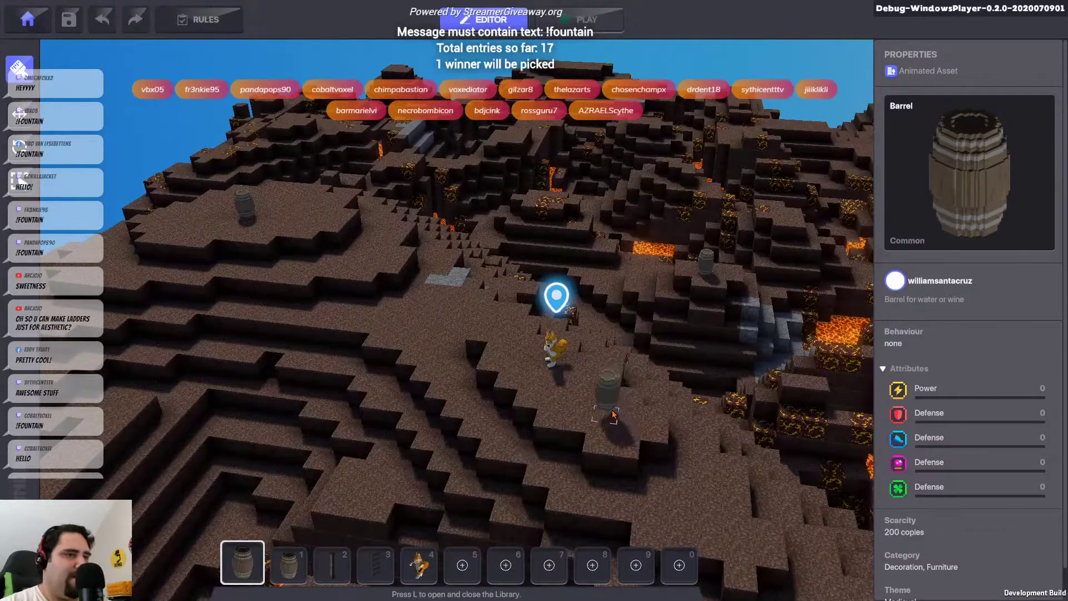
{"action": "key", "text": "Escape"}
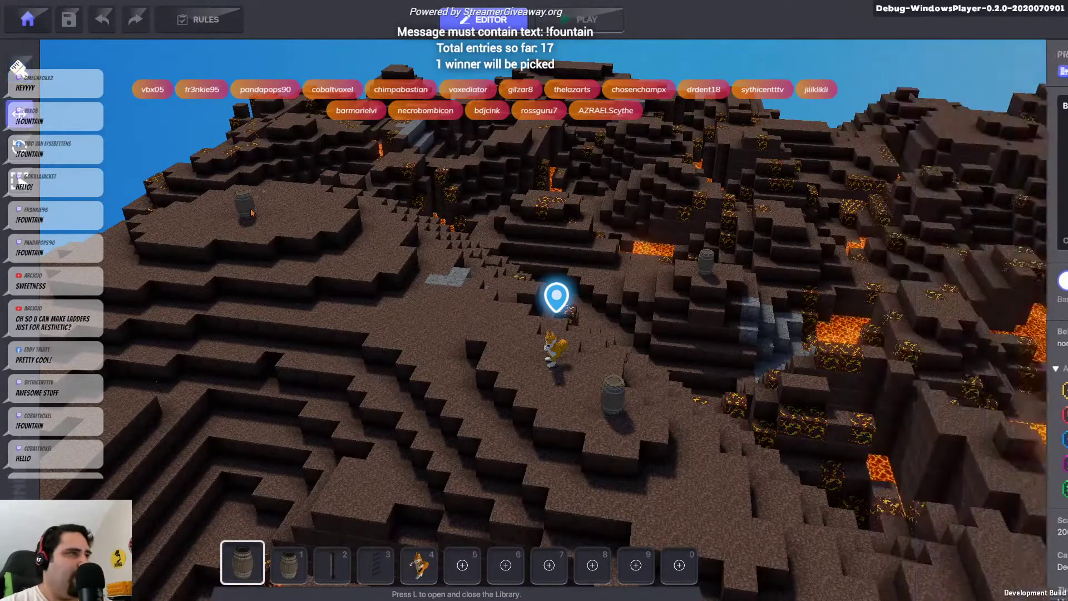
Inspect the components of the barrel on the far plateau and set the objective's asset to watch to 4 Barrel
{"action": "left_click", "coordinate": [252, 213]}
{"action": "scroll", "coordinate": [982, 287], "scroll_direction": "down", "scroll_amount": 5}
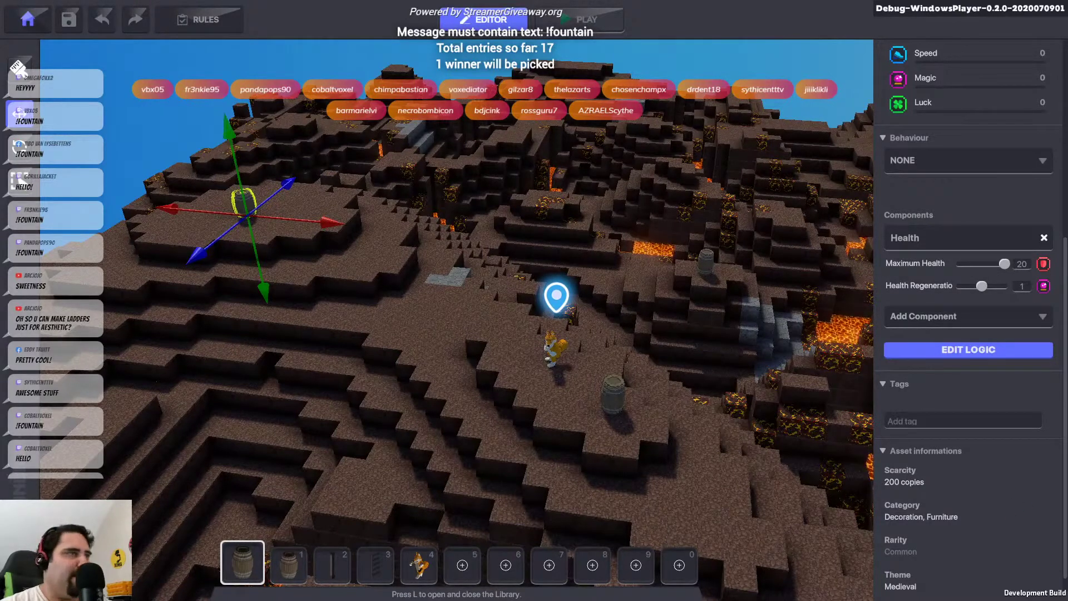
{"action": "left_click", "coordinate": [186, 25]}
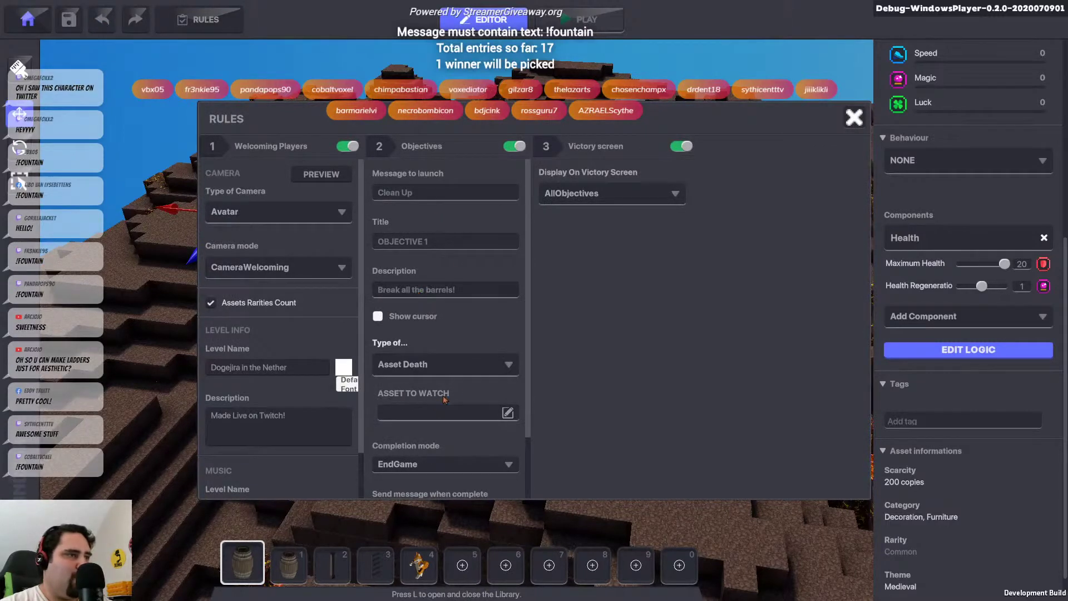
{"action": "left_click", "coordinate": [510, 412]}
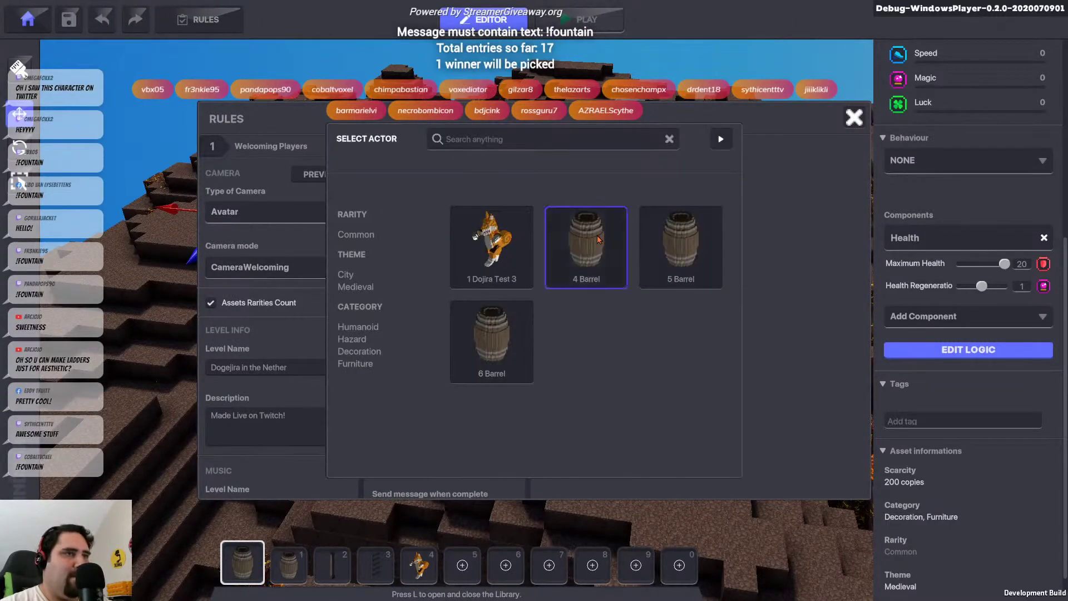
{"action": "left_click", "coordinate": [729, 143]}
{"action": "scroll", "coordinate": [454, 367], "scroll_direction": "down", "scroll_amount": 3}
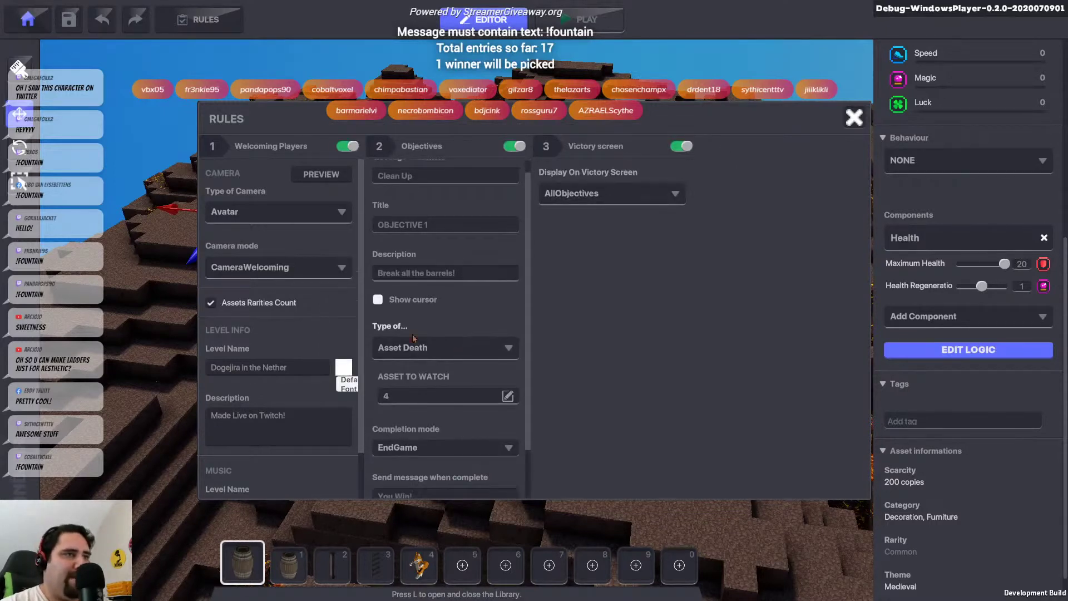
{"action": "scroll", "coordinate": [453, 365], "scroll_direction": "down", "scroll_amount": 1}
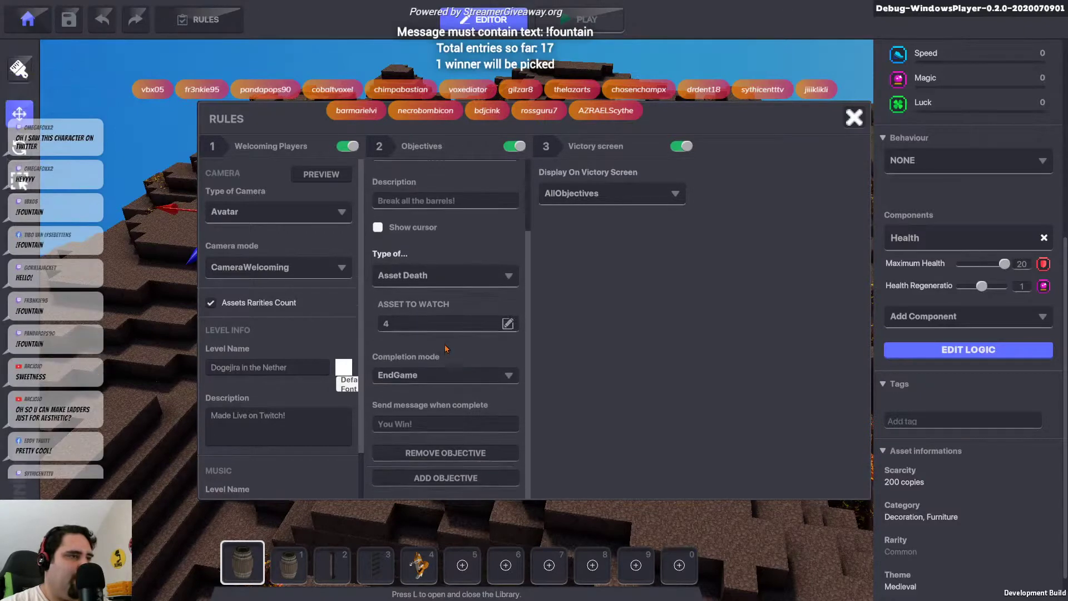
{"action": "left_click", "coordinate": [854, 118]}
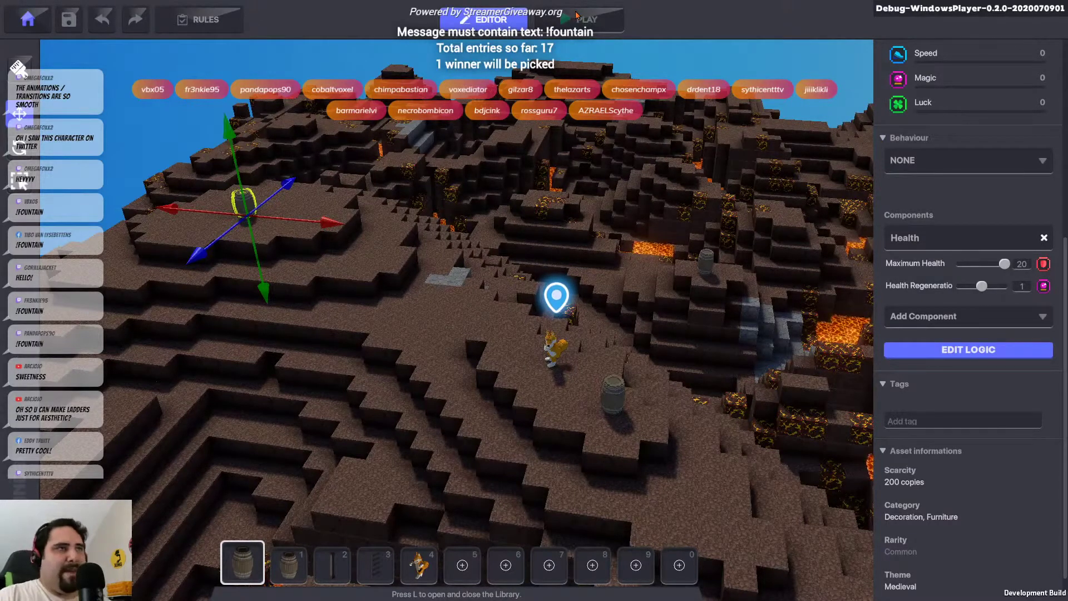
Deselect the barrel, start playtesting the experience and attack the barrel on the far plateau until it breaks
{"action": "key", "text": "Escape"}
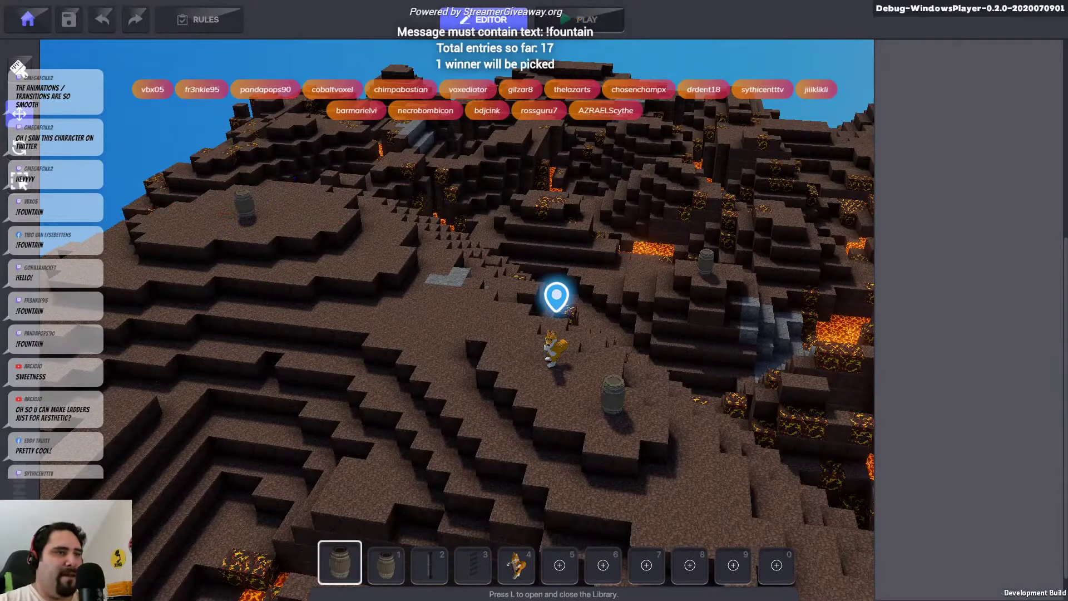
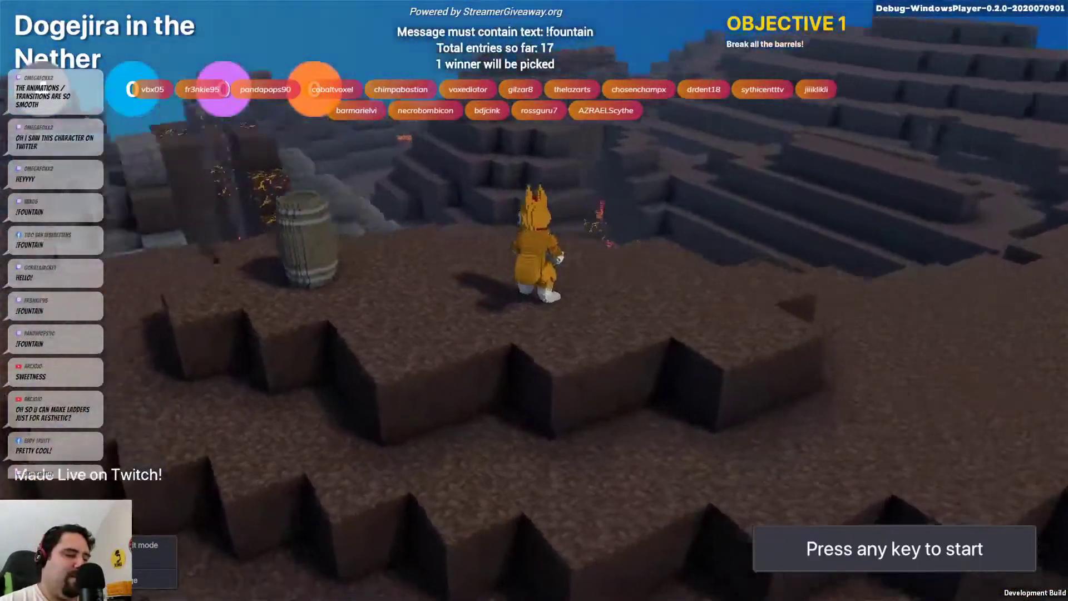
{"action": "key", "text": "space"}
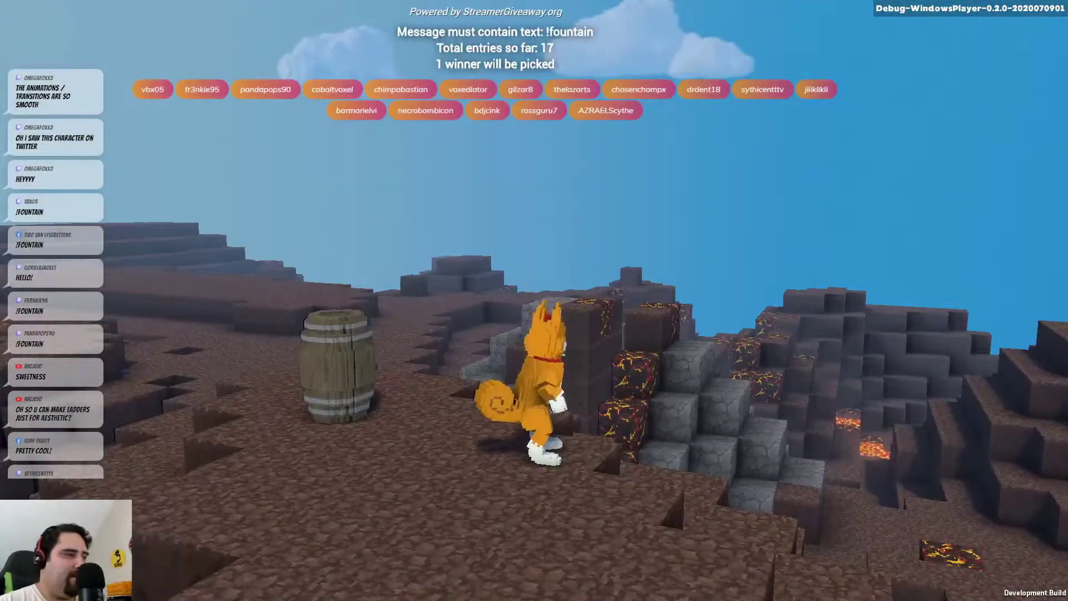
{"action": "key", "text": "w"}
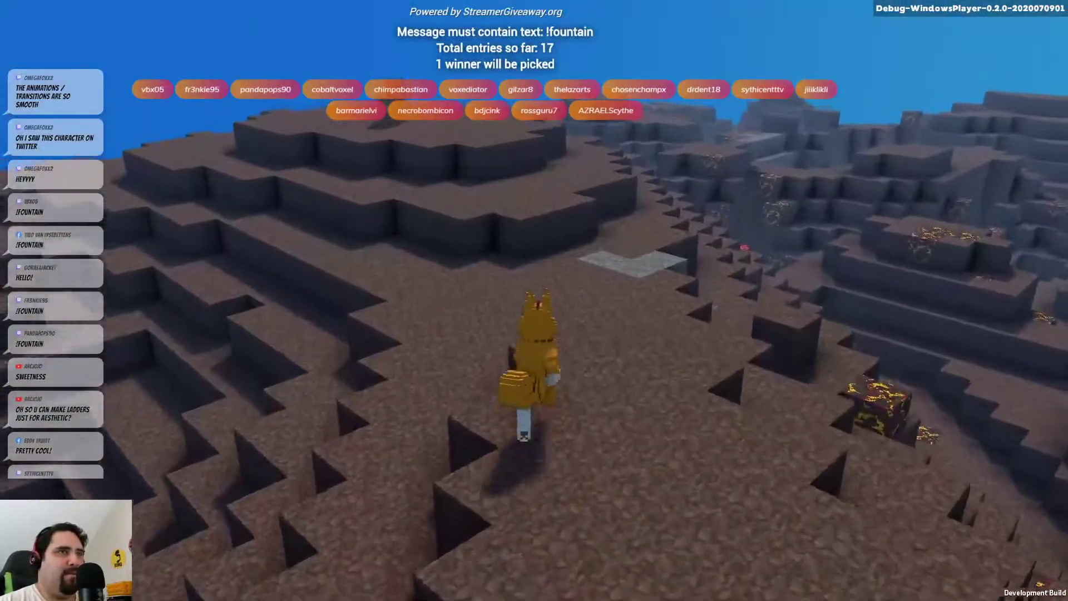
{"action": "key", "text": "w"}
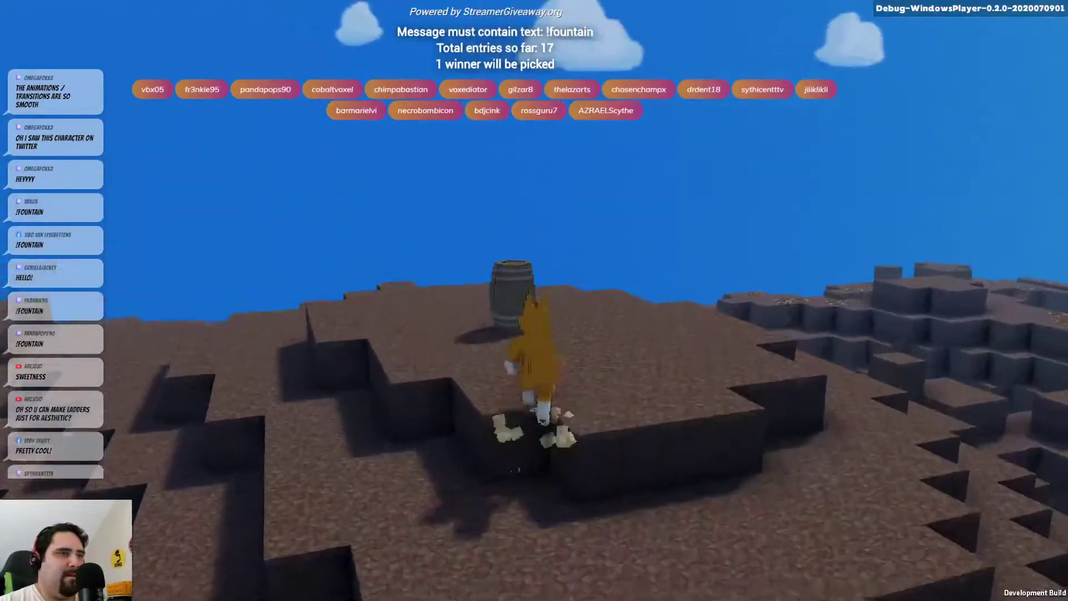
{"action": "key", "text": "w"}
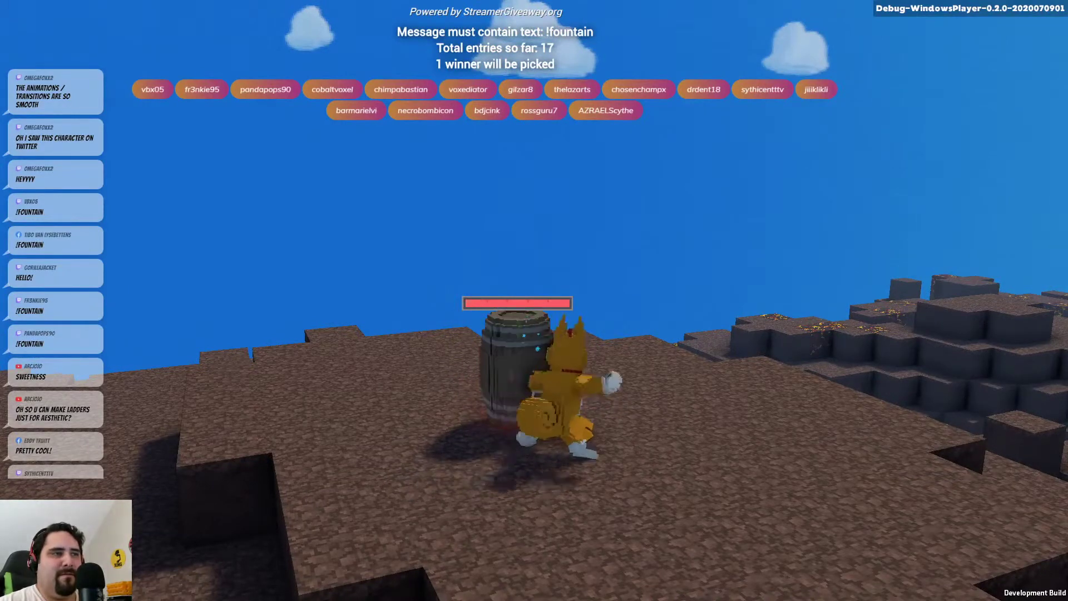
{"action": "key", "text": "w"}
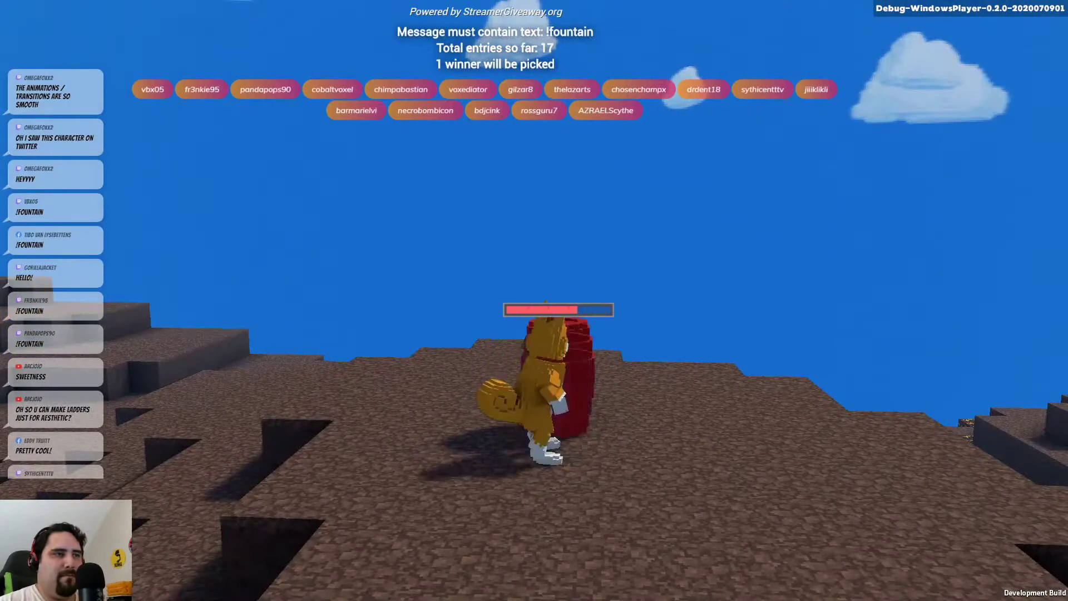
Break the barrel near the starting point and the barrel on the stepped mound beside the lava
{"action": "key", "text": "w"}
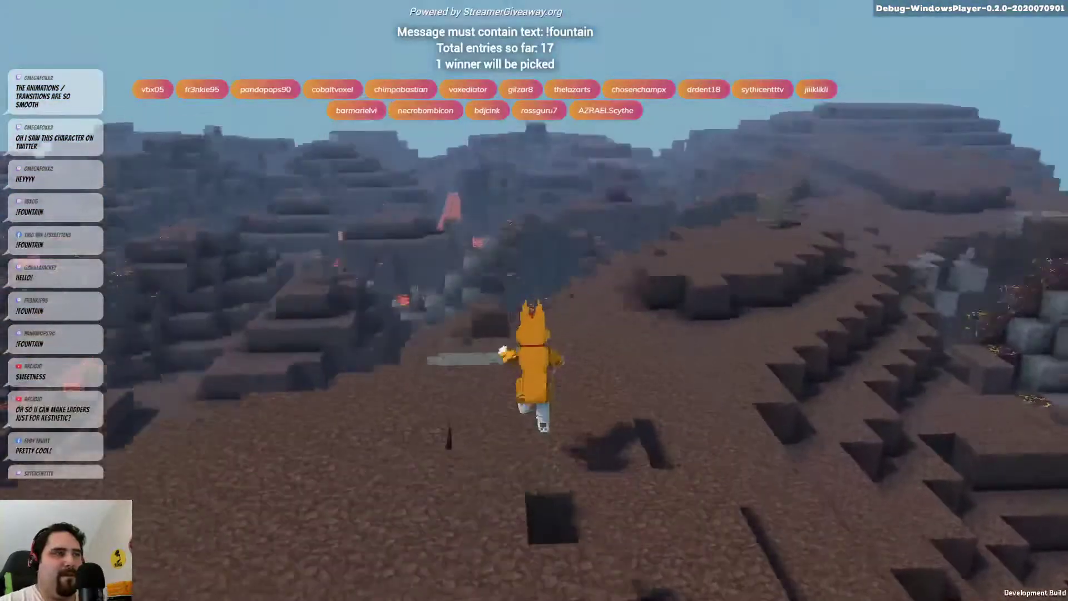
{"action": "key", "text": "w"}
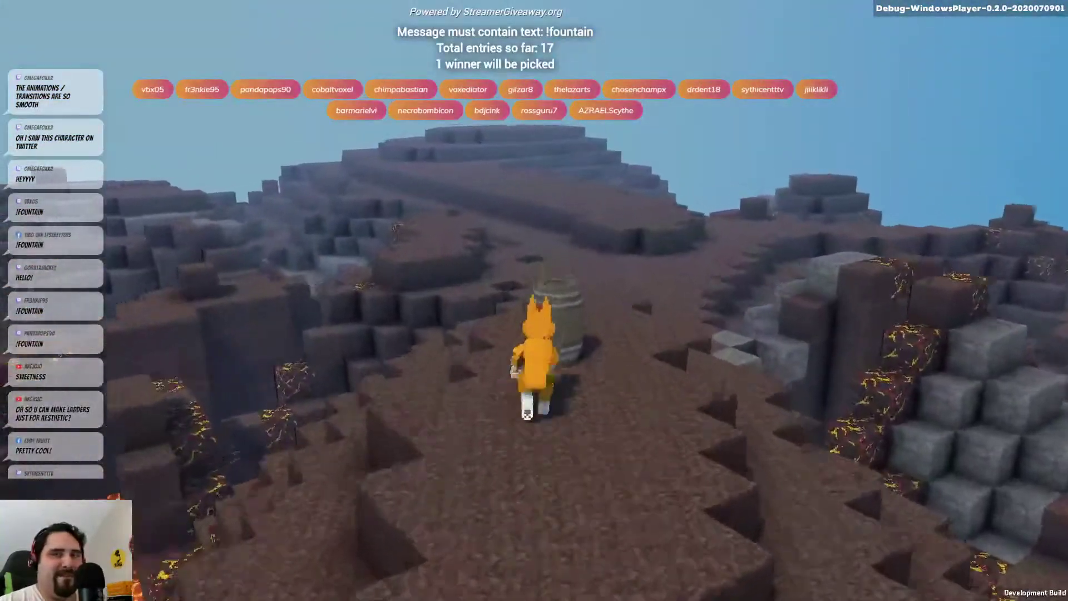
{"action": "key", "text": "w"}
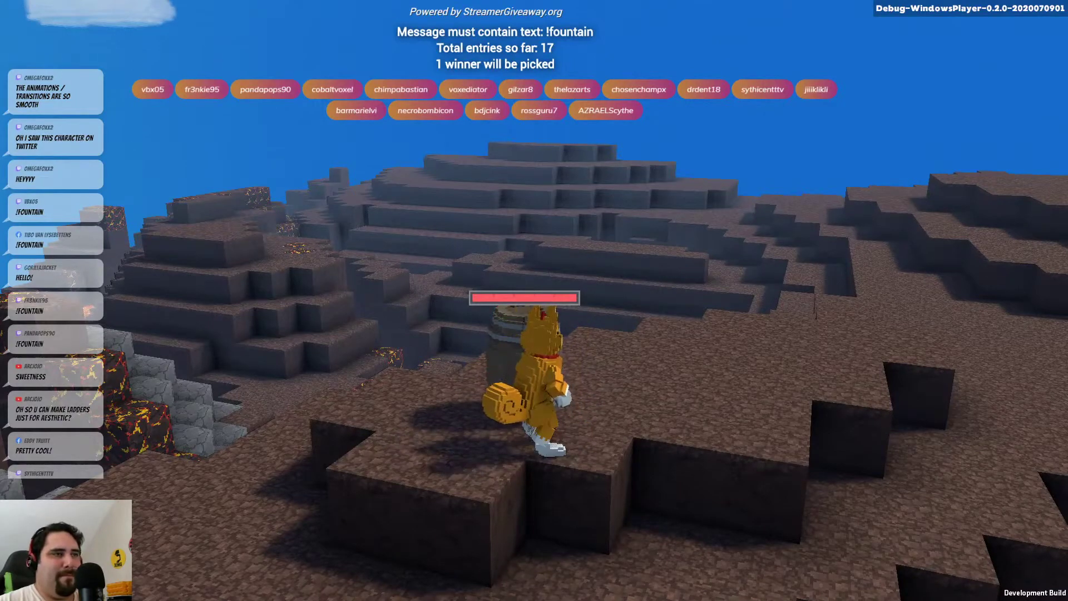
{"action": "key", "text": "w"}
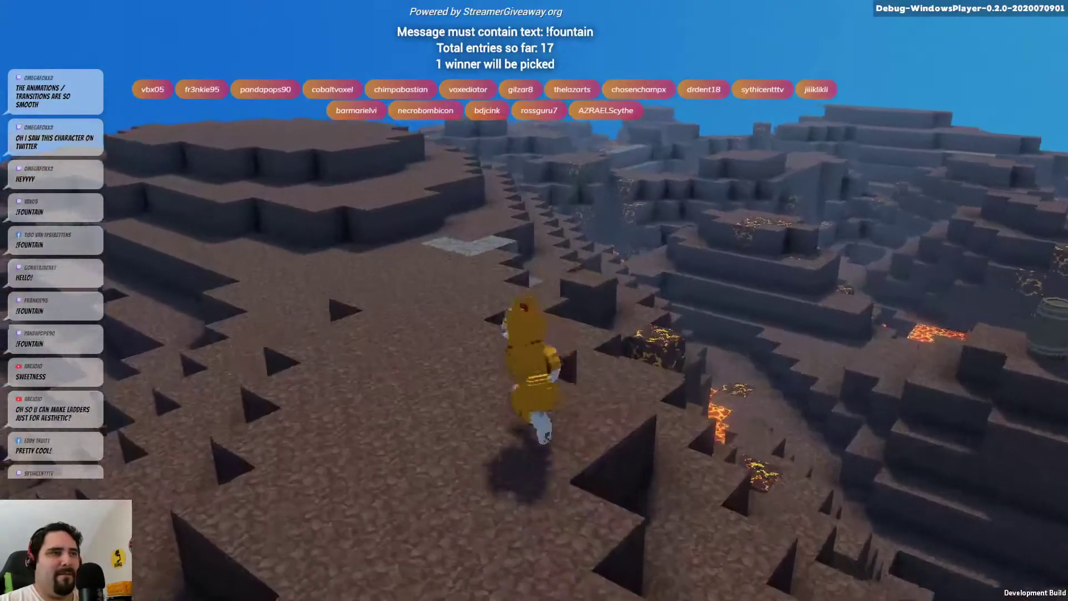
{"action": "key", "text": "w"}
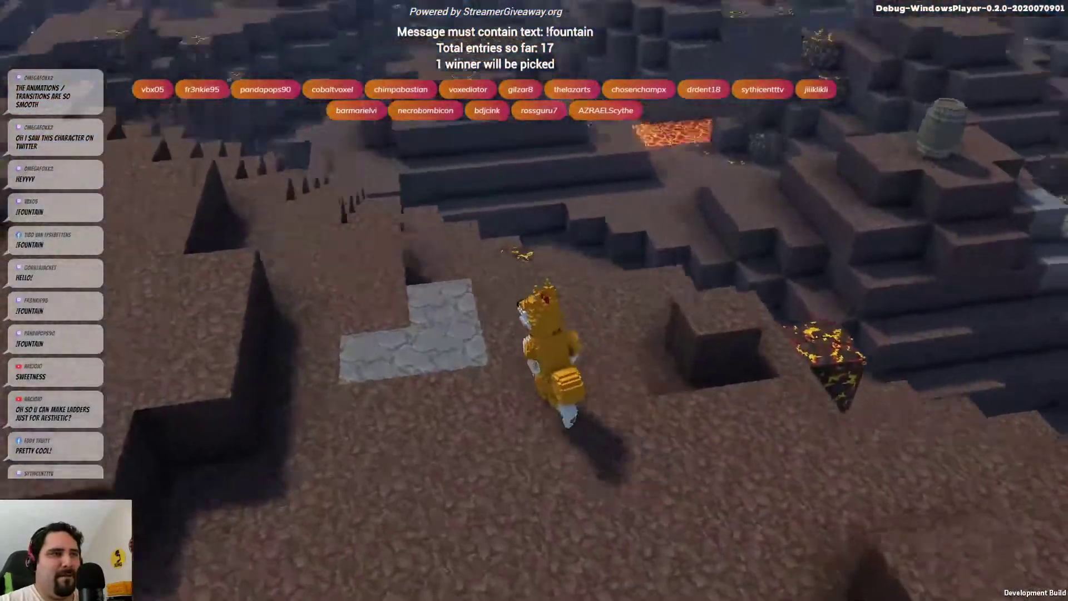
{"action": "key", "text": "w"}
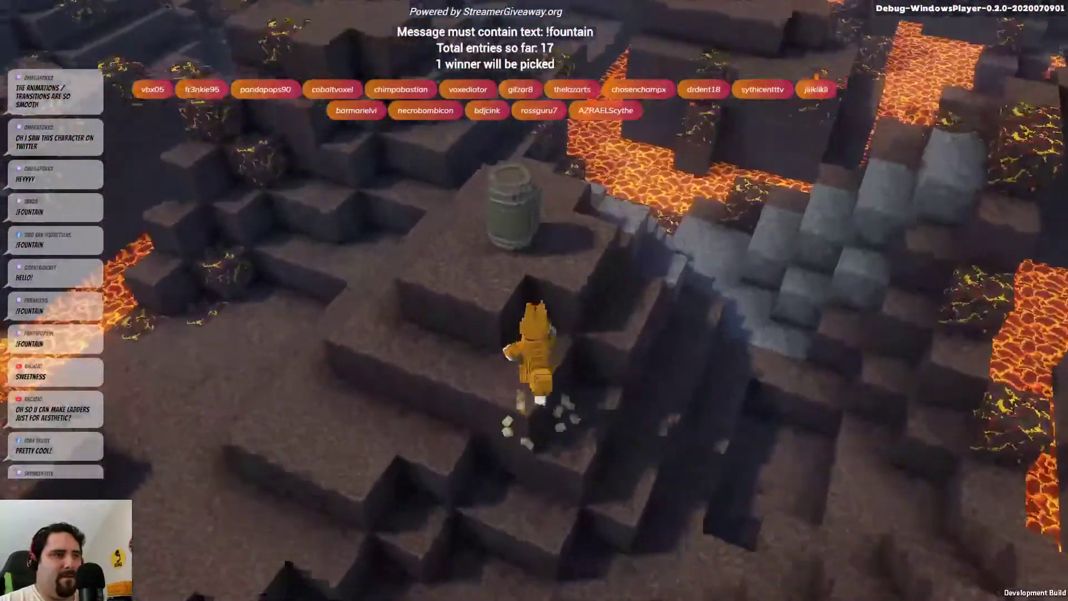
{"action": "key", "text": "w"}
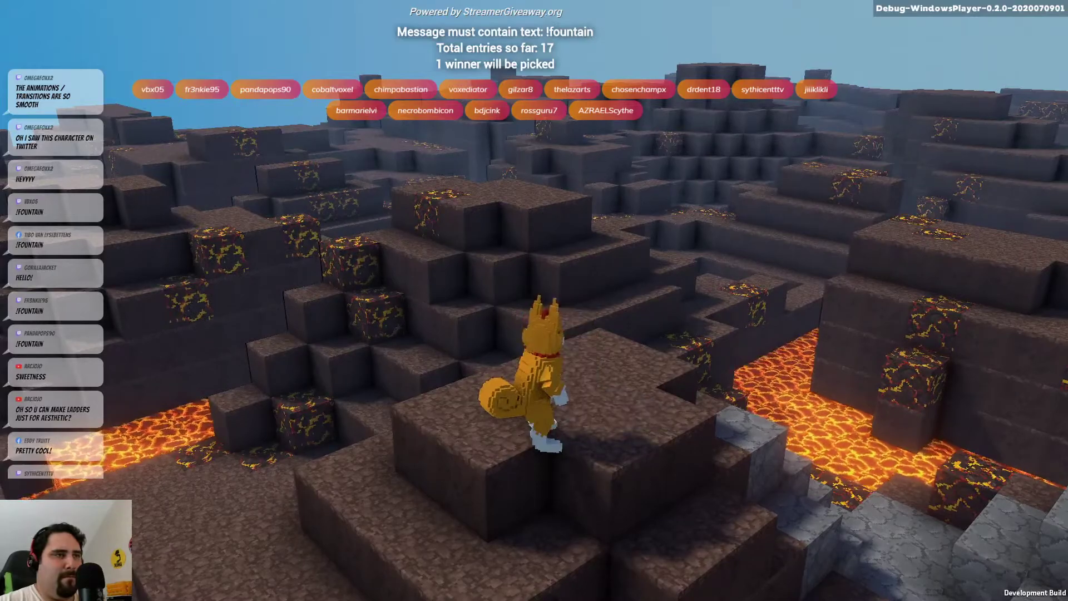
Run Dojira across the lava valley and back up the terrain, and end the playtest to return to editing
{"action": "key", "text": "w"}
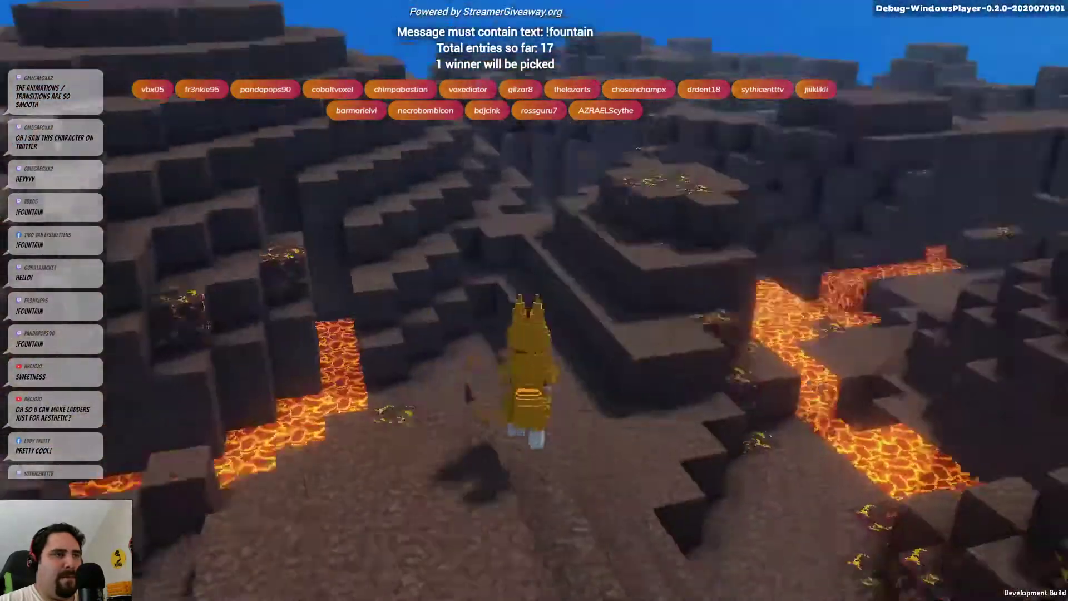
{"action": "key", "text": "w"}
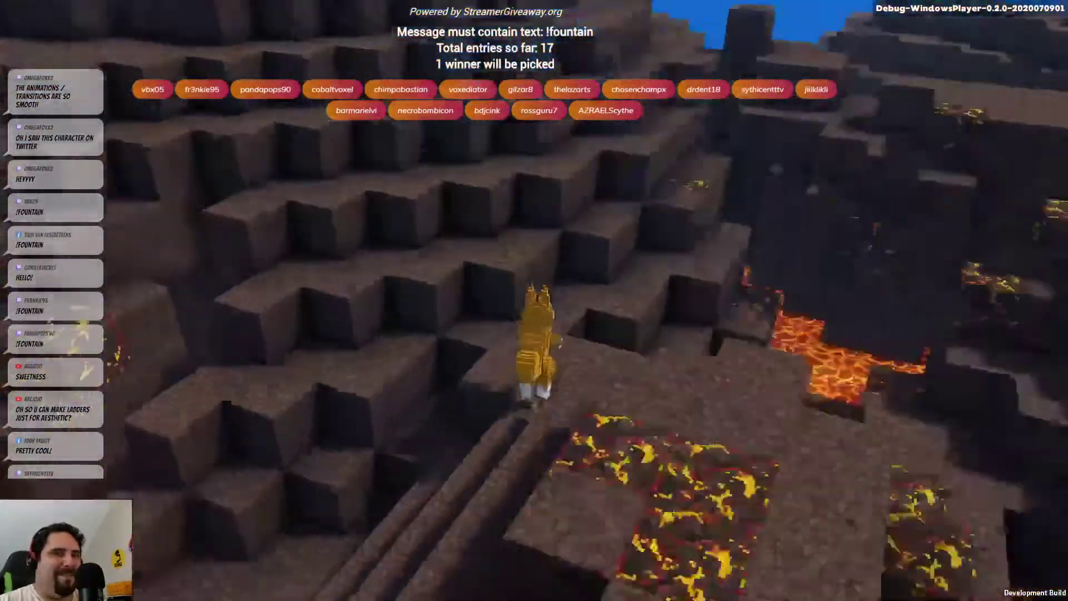
{"action": "key", "text": "w"}
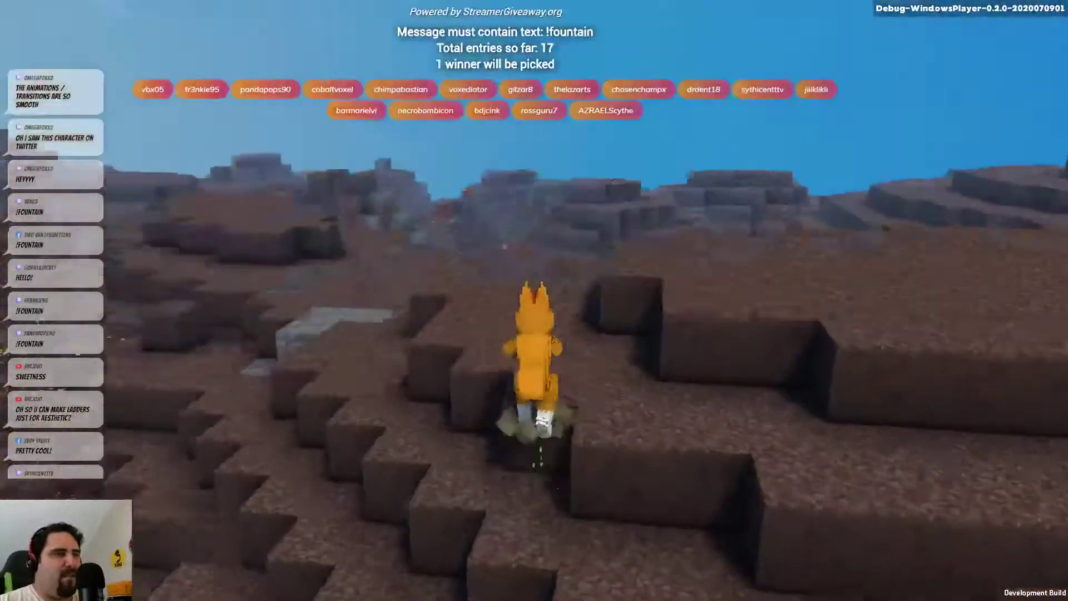
{"action": "key", "text": "w"}
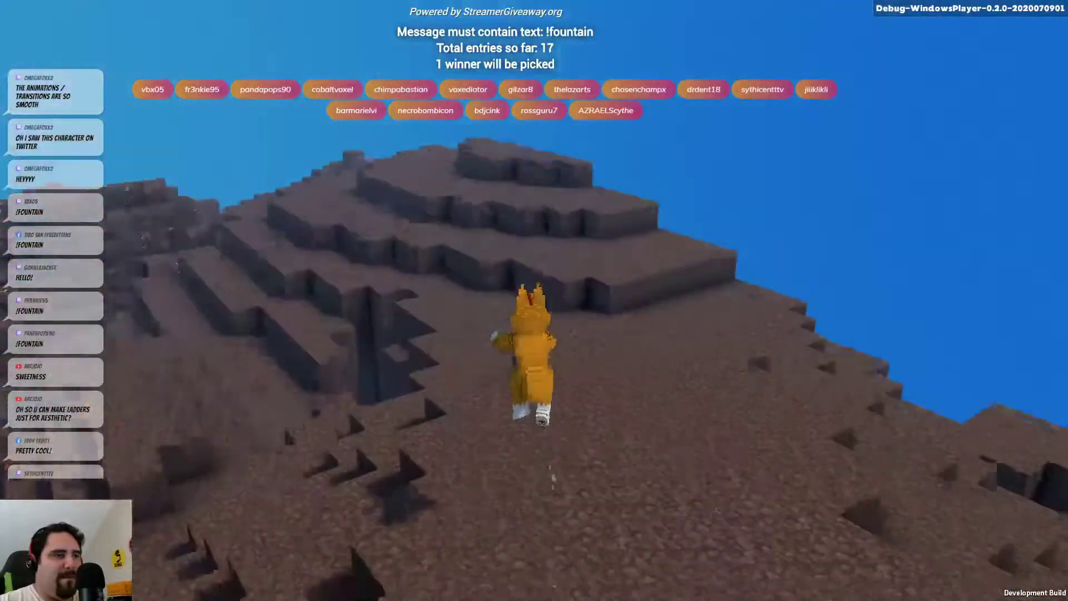
{"action": "key", "text": "w"}
{"action": "key", "text": "Tab"}
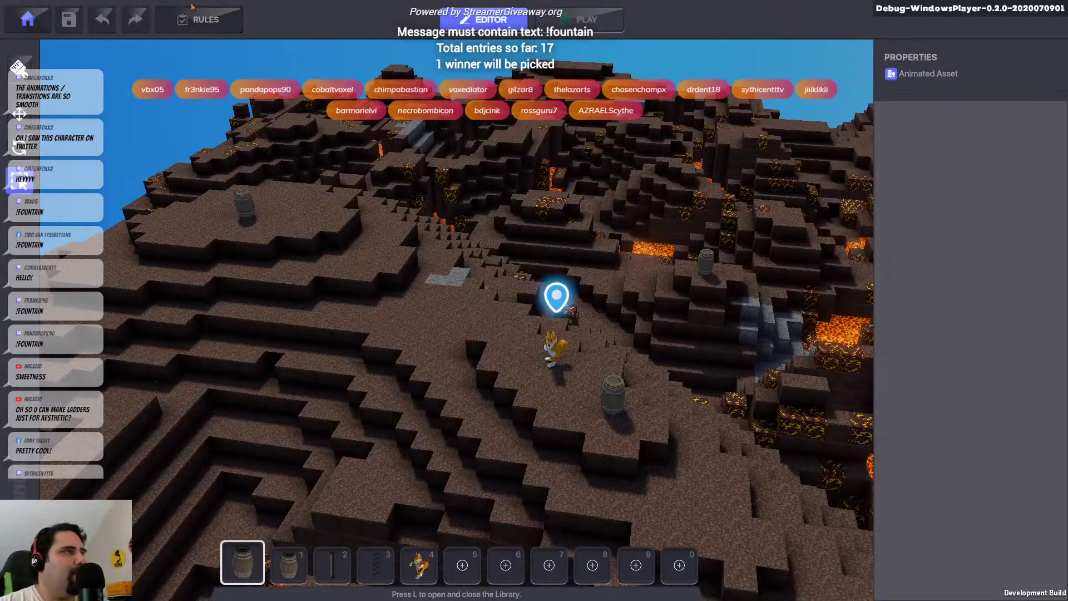
Change the objective's type to Counter, counting Deaths with the tag "bar" and an amount of 3, and close the rules
{"action": "left_click", "coordinate": [203, 21]}
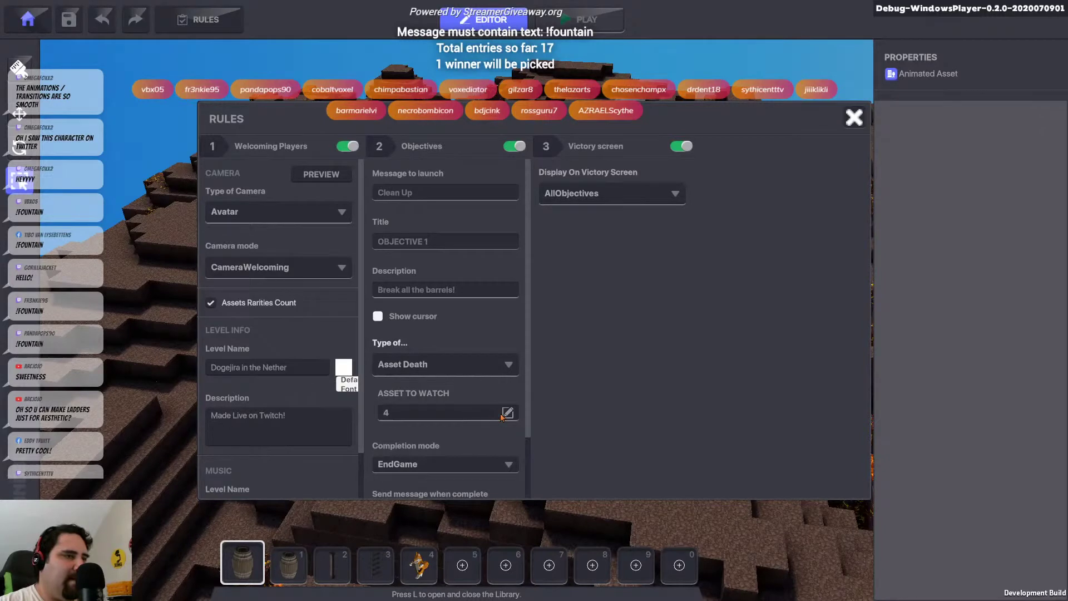
{"action": "left_click", "coordinate": [391, 417]}
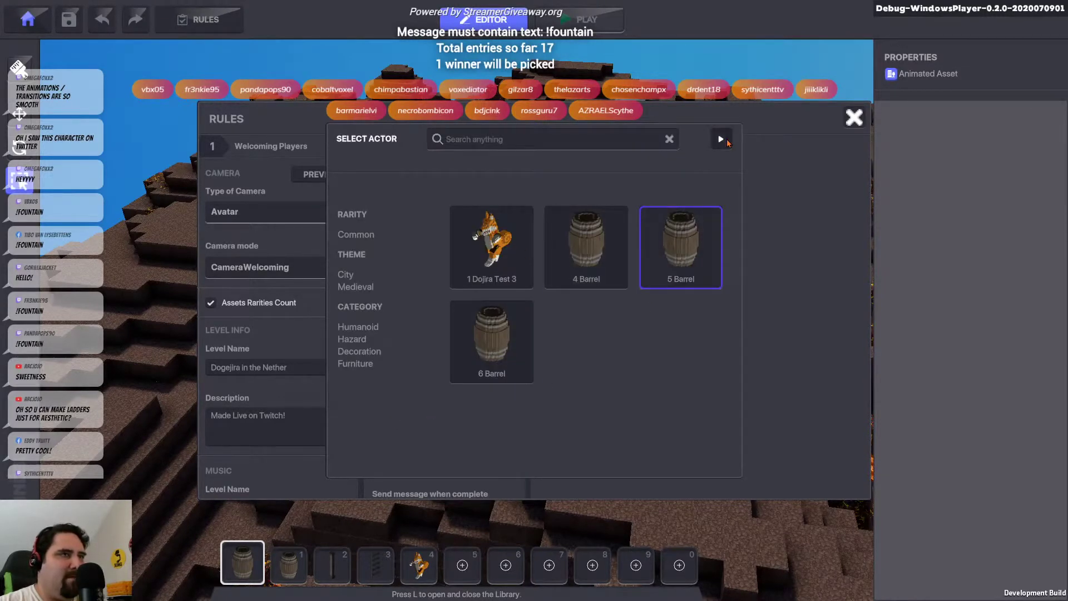
{"action": "left_click", "coordinate": [721, 139]}
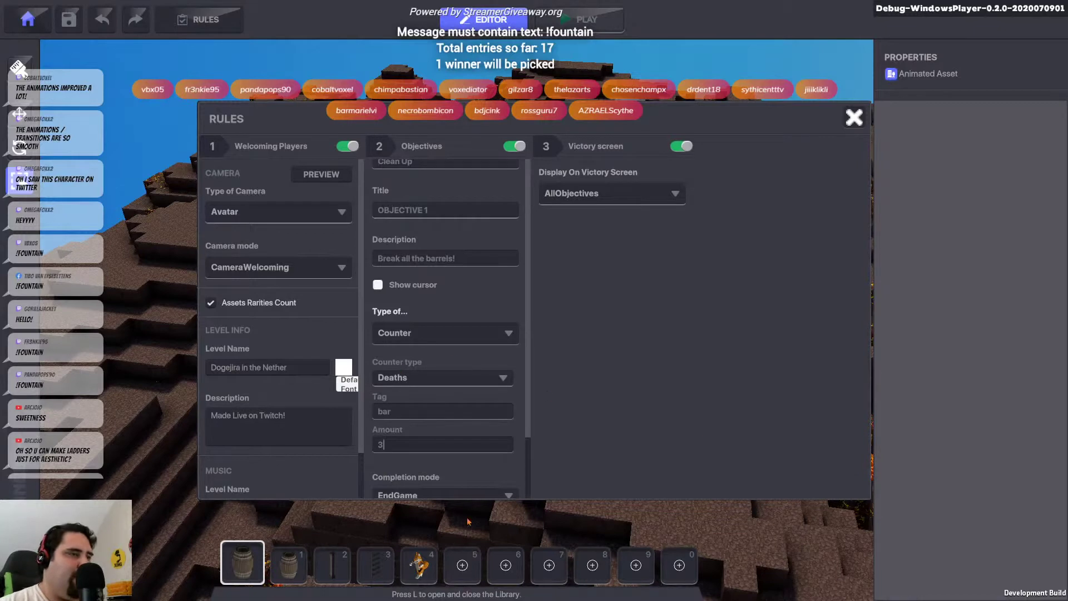
{"action": "scroll", "coordinate": [483, 480], "scroll_direction": "down", "scroll_amount": 1}
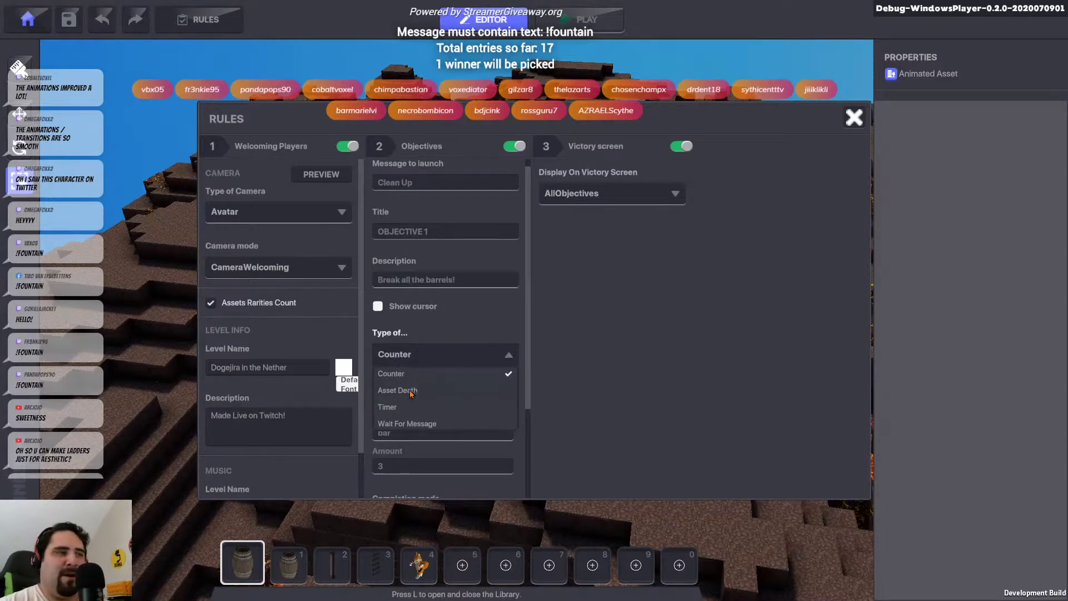
{"action": "scroll", "coordinate": [393, 416], "scroll_direction": "down", "scroll_amount": 2}
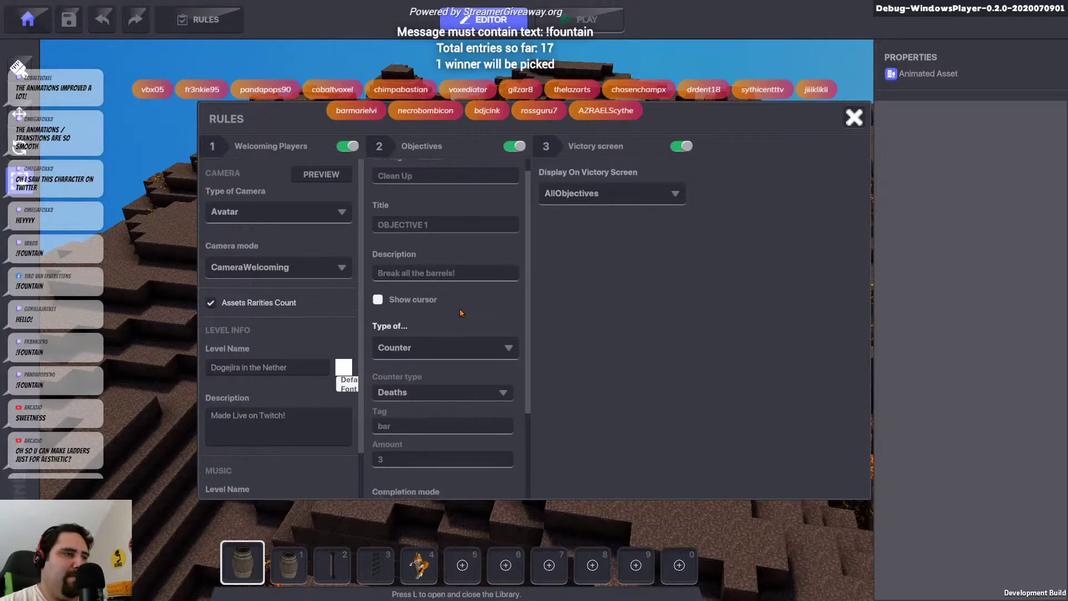
{"action": "scroll", "coordinate": [446, 361], "scroll_direction": "down", "scroll_amount": 2}
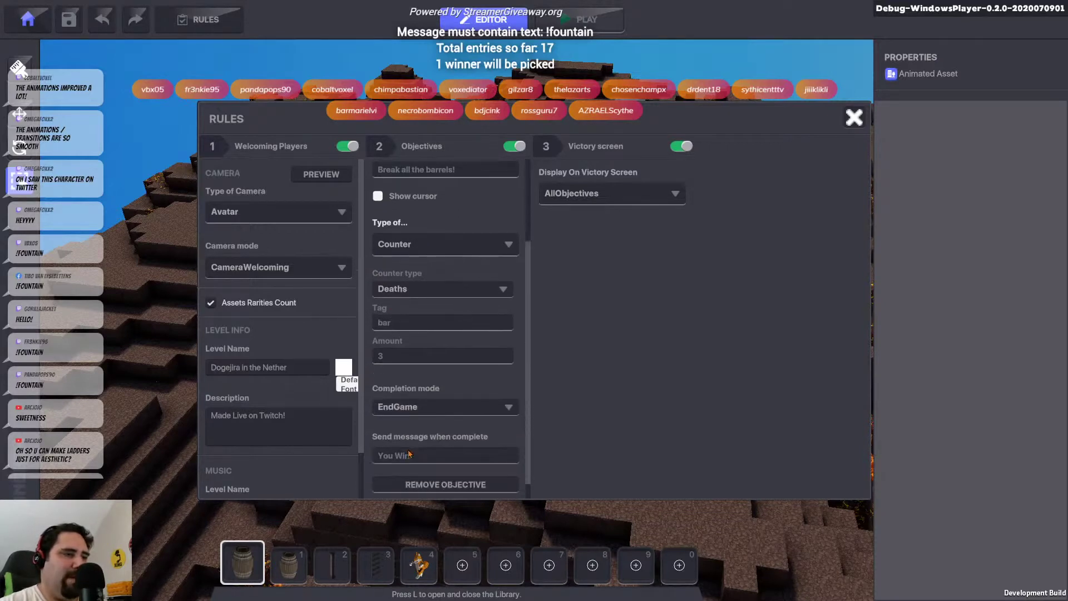
{"action": "left_click", "coordinate": [855, 117]}
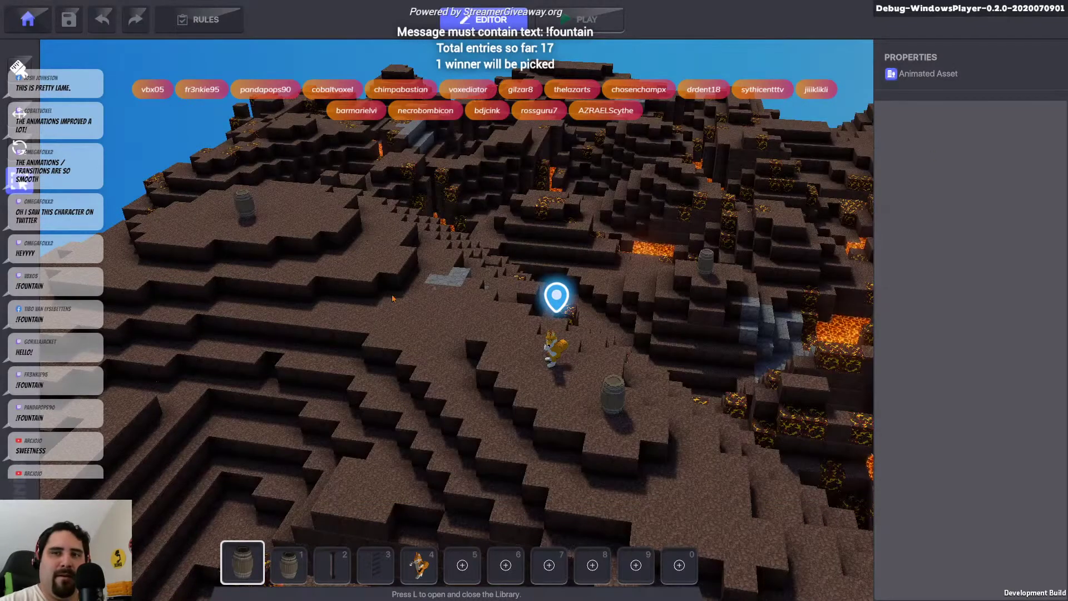
Open the logic of the barrel on the far plateau and give it the tag "bar"
{"action": "middle_click_drag", "start_coordinate": [248, 205], "coordinate": [312, 340]}
{"action": "scroll", "coordinate": [311, 339], "scroll_direction": "up", "scroll_amount": 4}
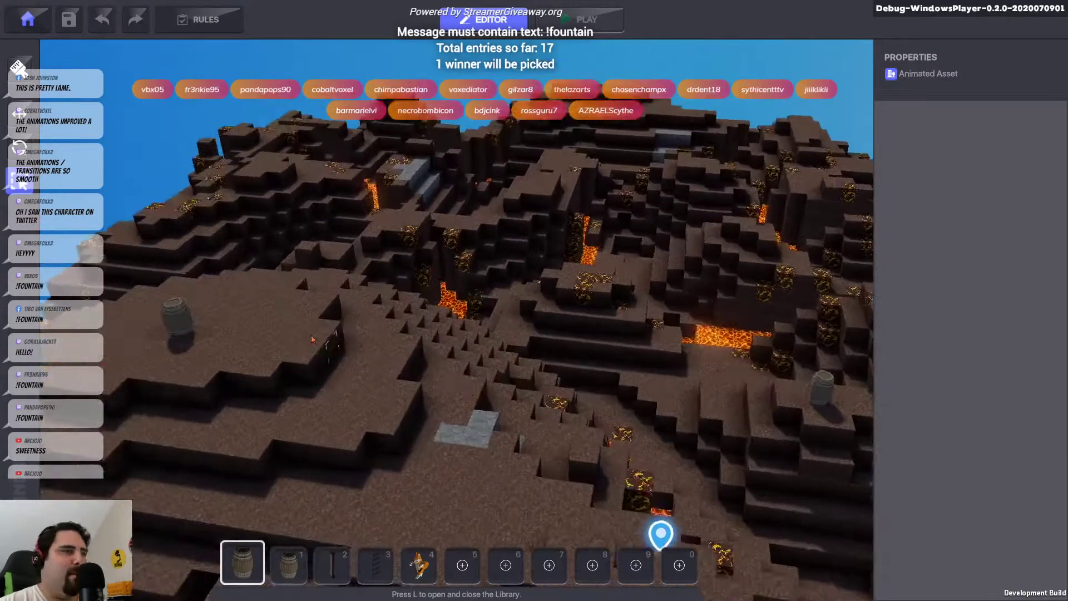
{"action": "scroll", "coordinate": [311, 340], "scroll_direction": "up", "scroll_amount": 3}
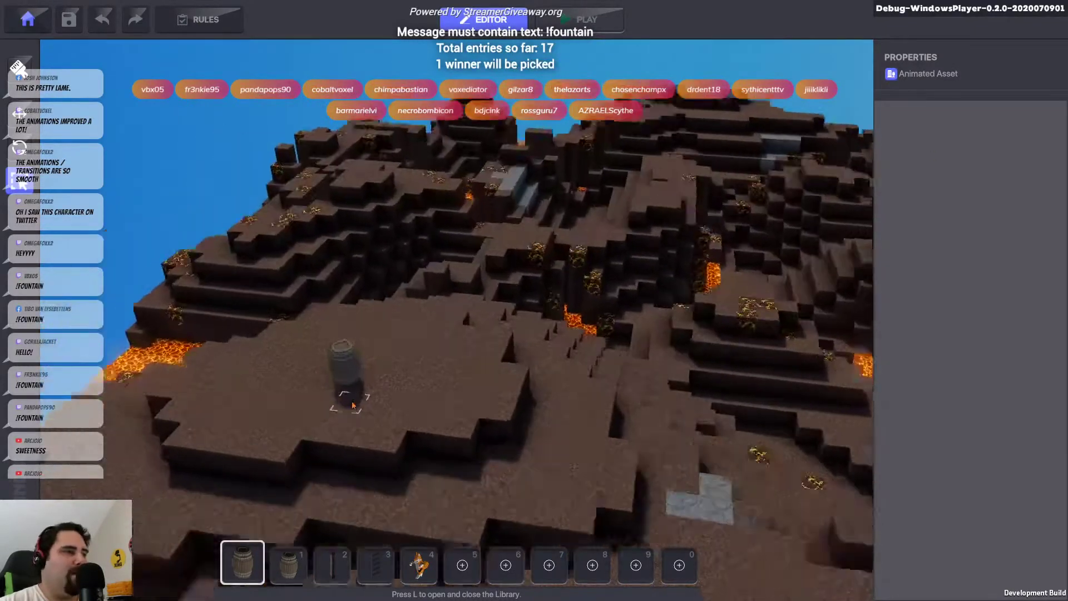
{"action": "left_click", "coordinate": [345, 366]}
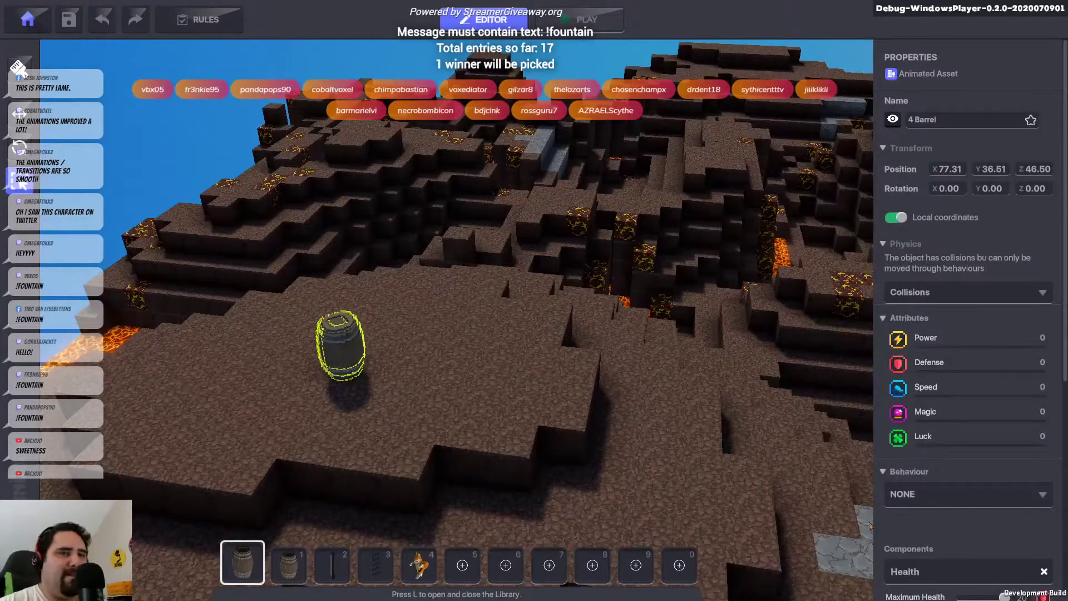
{"action": "scroll", "coordinate": [983, 544], "scroll_direction": "down", "scroll_amount": 5}
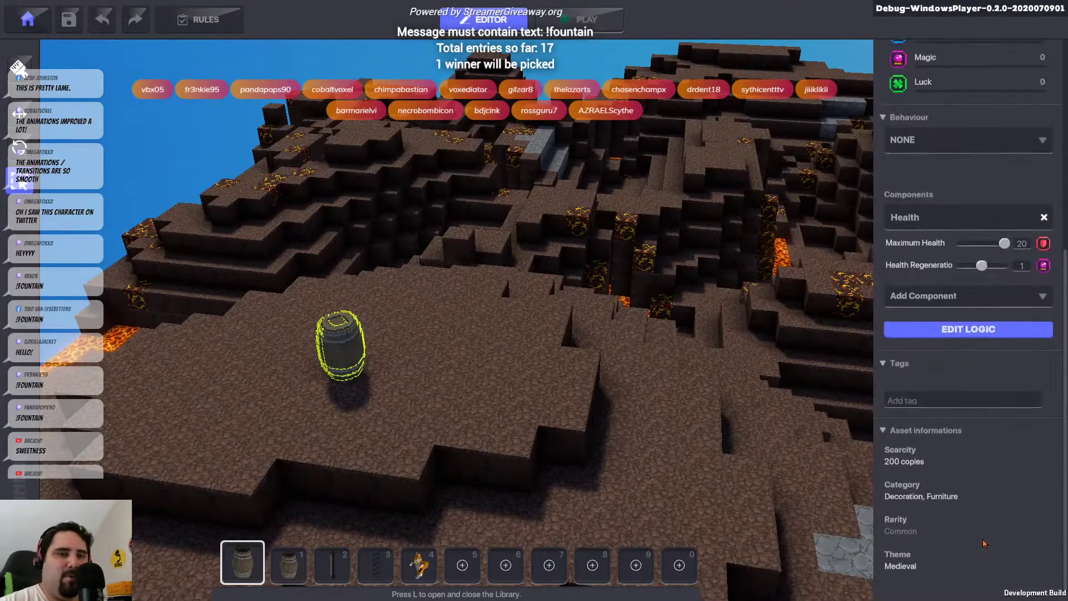
{"action": "left_click", "coordinate": [968, 329]}
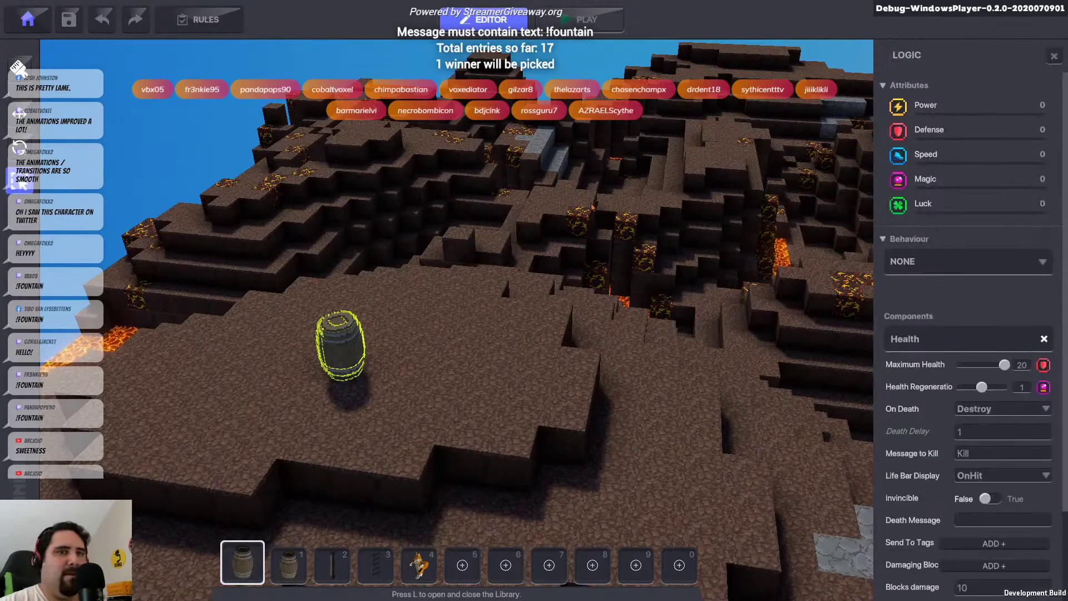
{"action": "scroll", "coordinate": [904, 515], "scroll_direction": "down", "scroll_amount": 3}
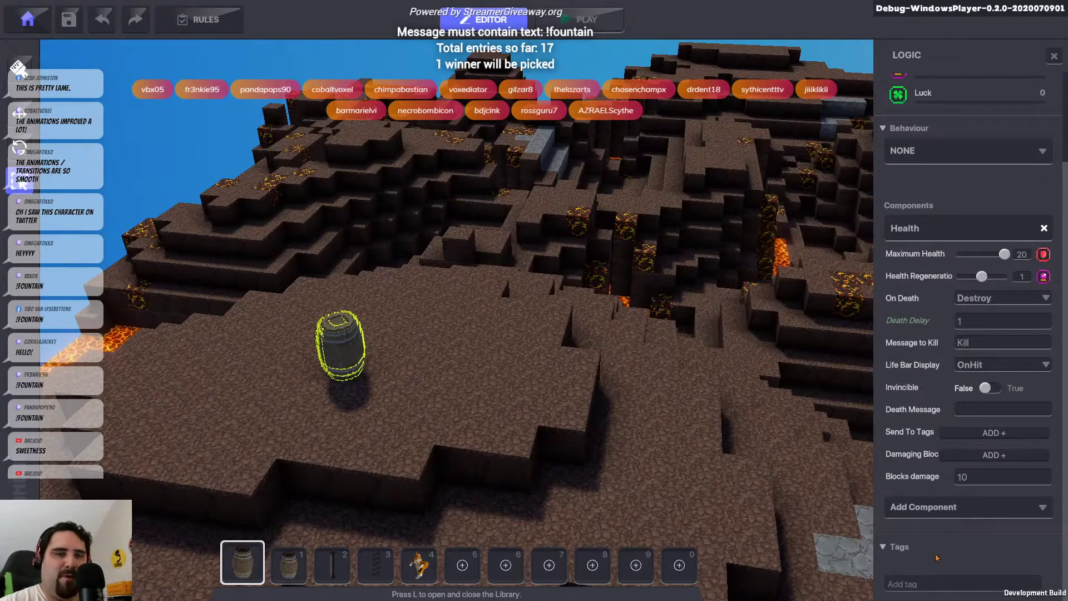
{"action": "left_click", "coordinate": [931, 582]}
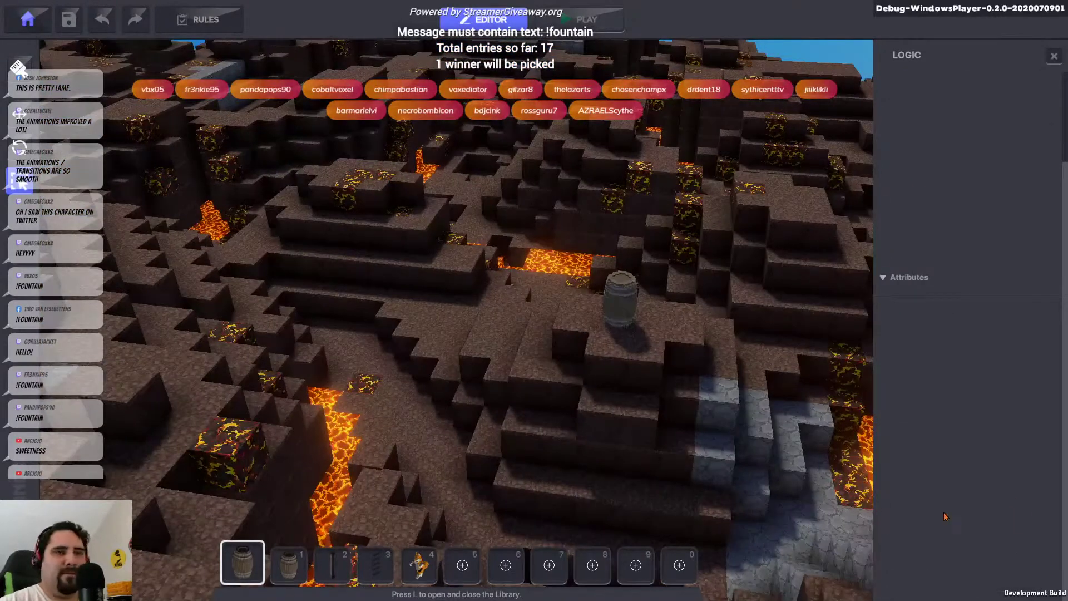
Give the barrel on the stepped mound beside the lava the tag "bar"
{"action": "left_click", "coordinate": [626, 305]}
{"action": "scroll", "coordinate": [912, 578], "scroll_direction": "down", "scroll_amount": 3}
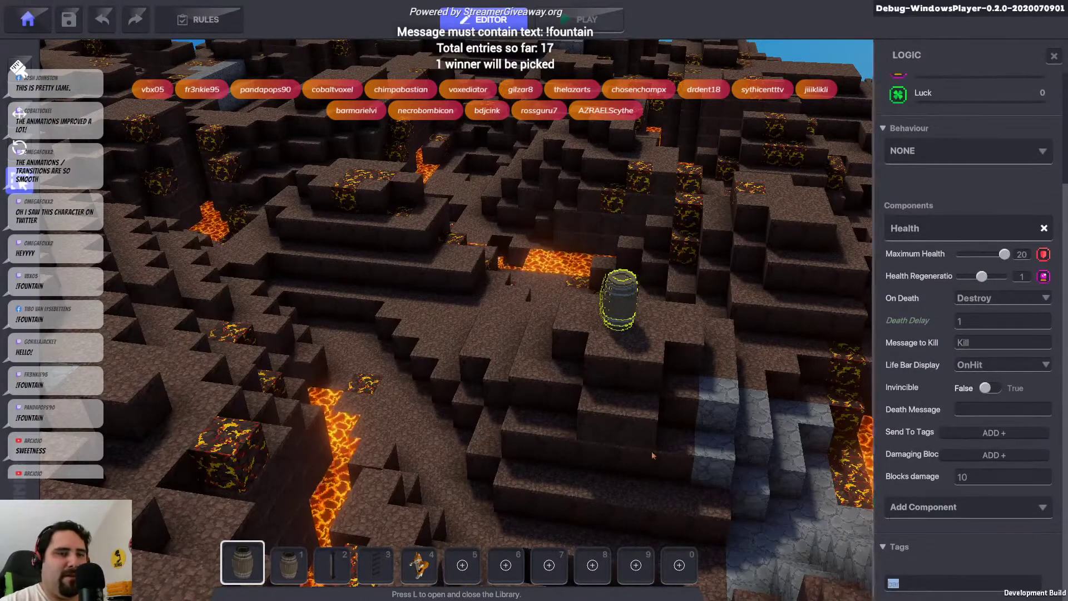
{"action": "middle_click_drag", "start_coordinate": [539, 382], "coordinate": [633, 181]}
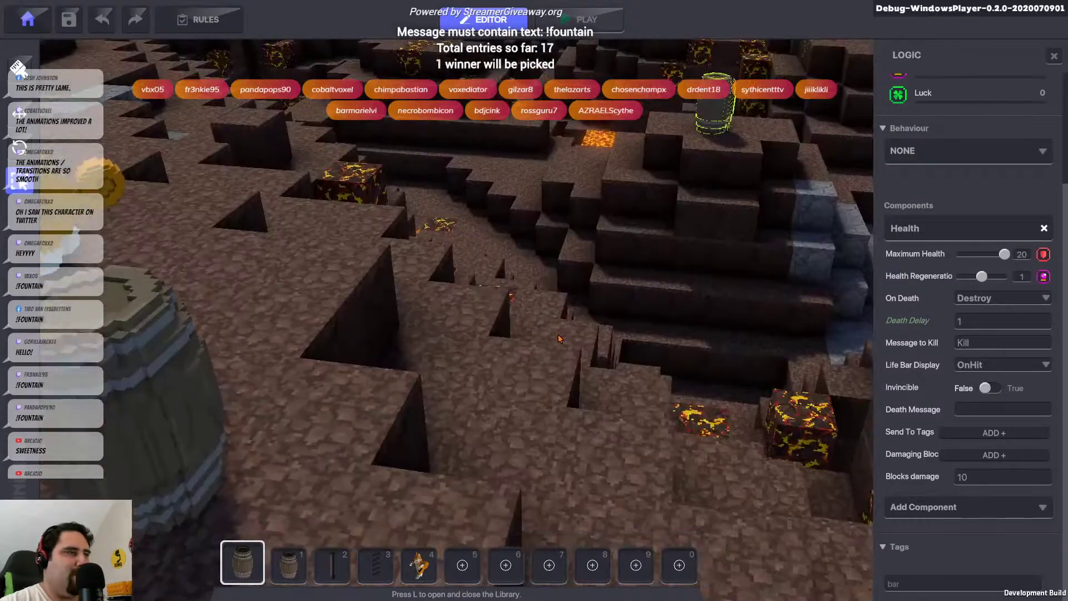
Start a playtest from the barrel beside Dojira and attack that barrel with the character
{"action": "scroll", "coordinate": [535, 340], "scroll_direction": "down", "scroll_amount": 3}
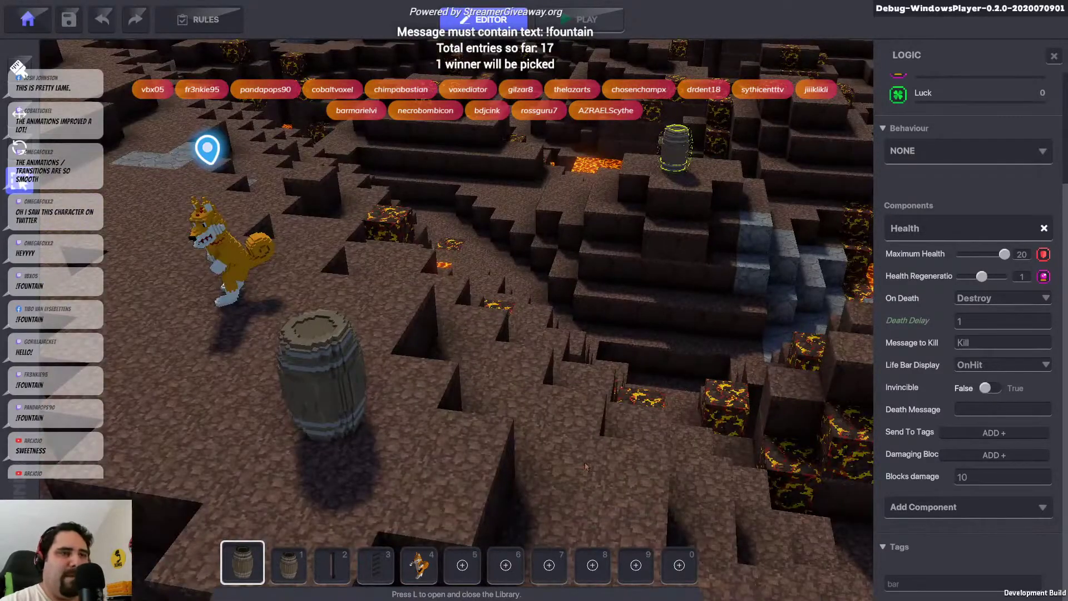
{"action": "left_click", "coordinate": [321, 378]}
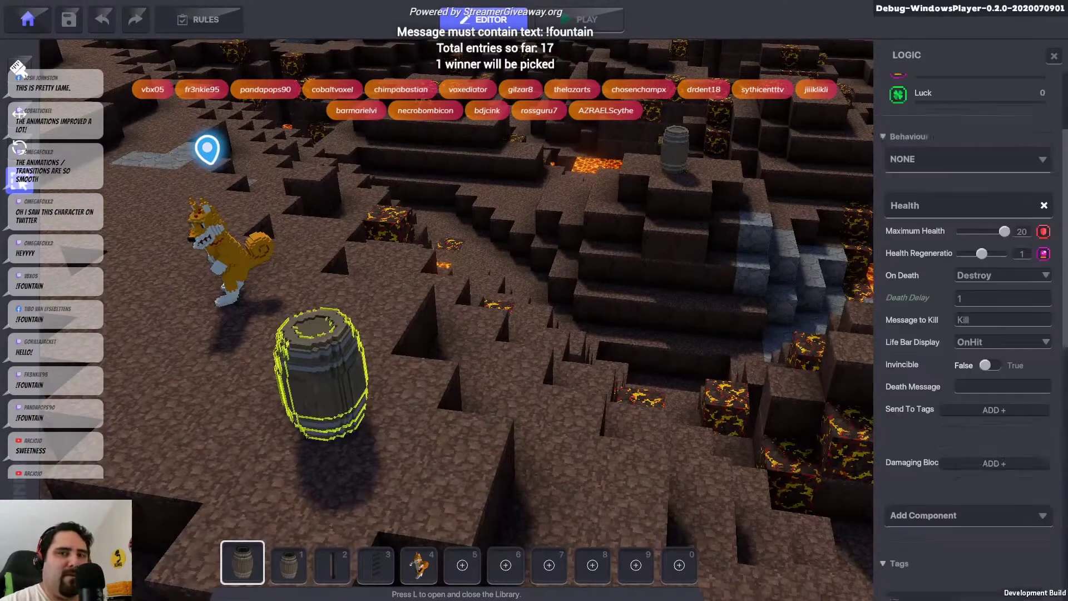
{"action": "left_click", "coordinate": [588, 21]}
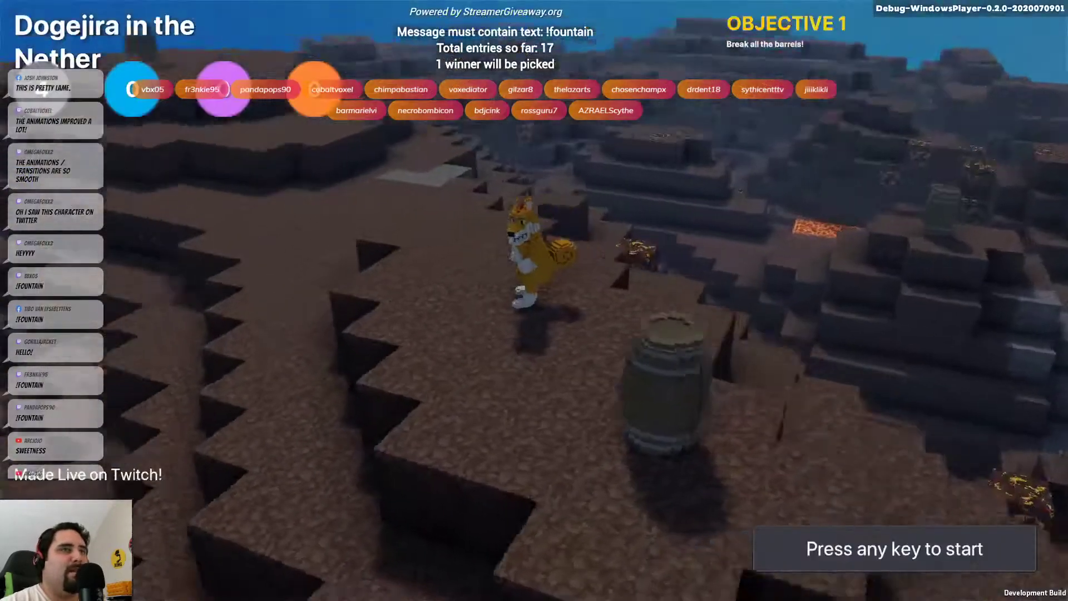
{"action": "key", "text": "space"}
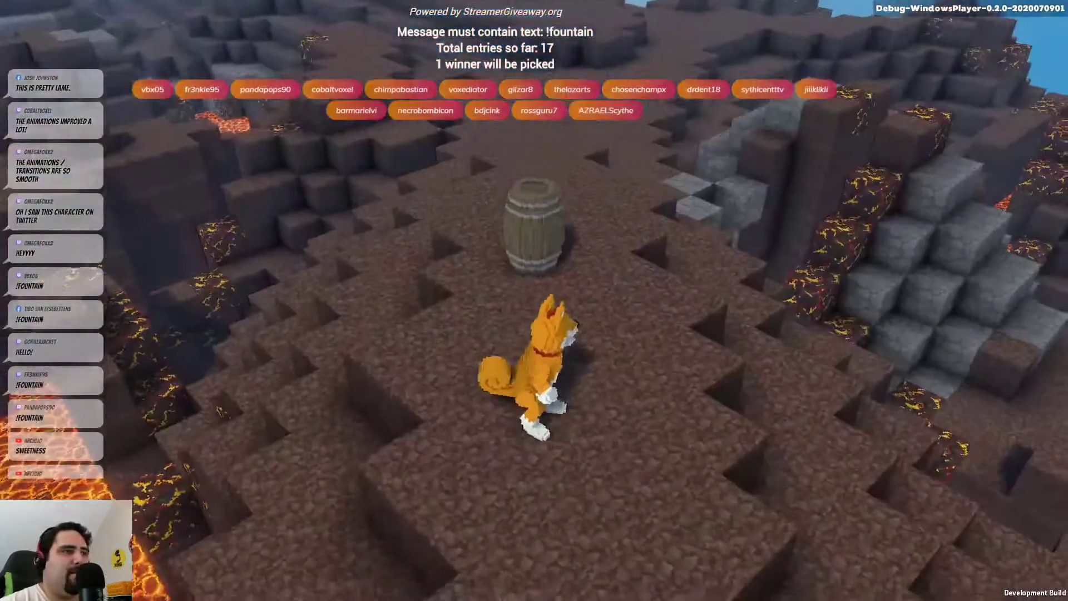
{"action": "key", "text": "w"}
{"action": "left_click", "coordinate": [534, 300]}
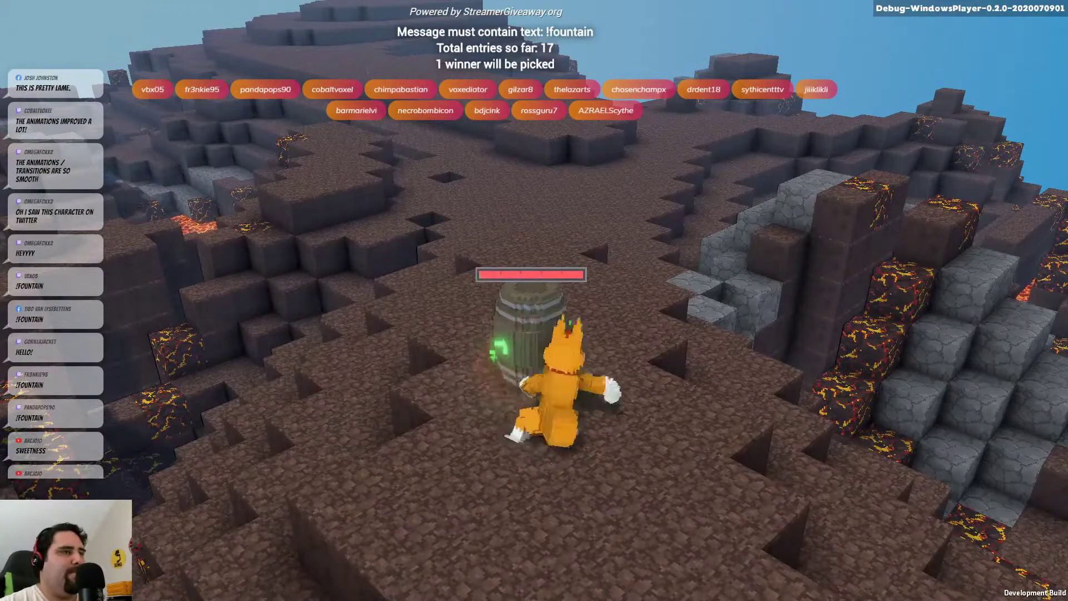
Run Dojira up the stepped mound beside the lava and attack the barrel on top repeatedly
{"action": "key", "text": "w"}
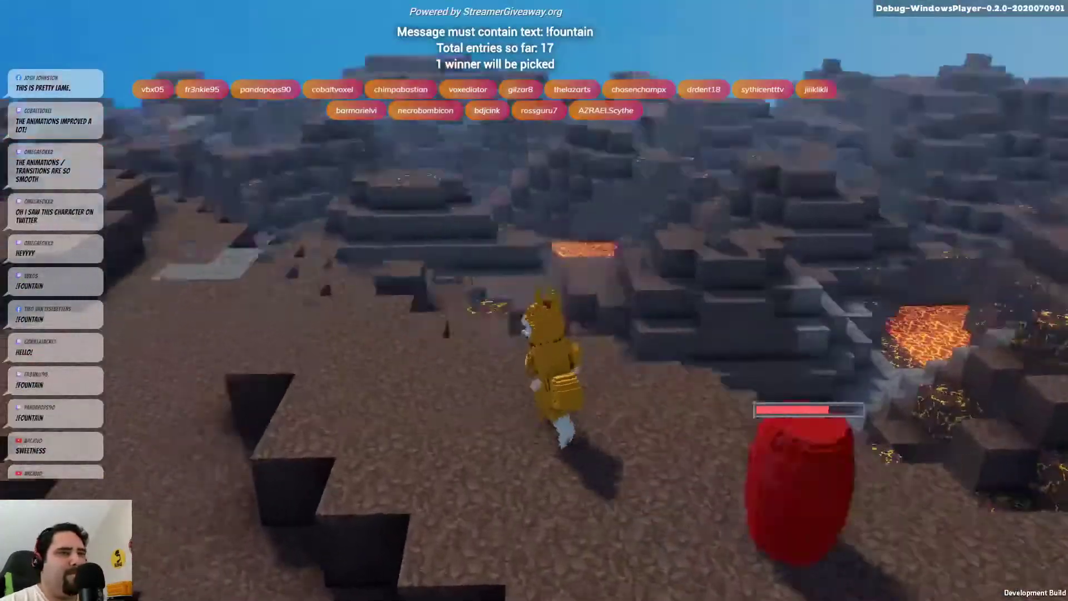
{"action": "key", "text": "w"}
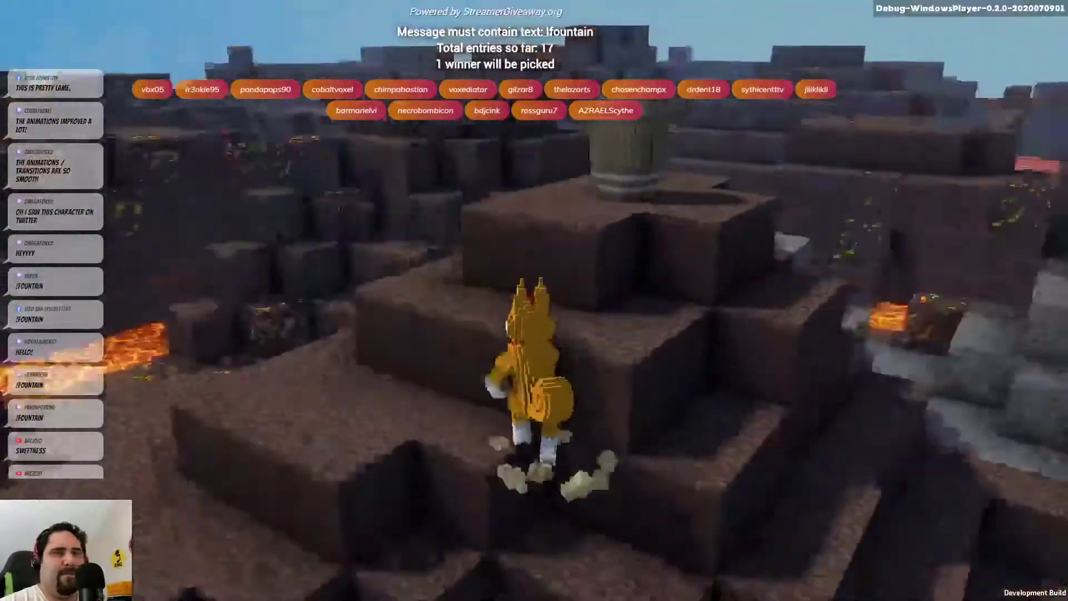
{"action": "key", "text": "w"}
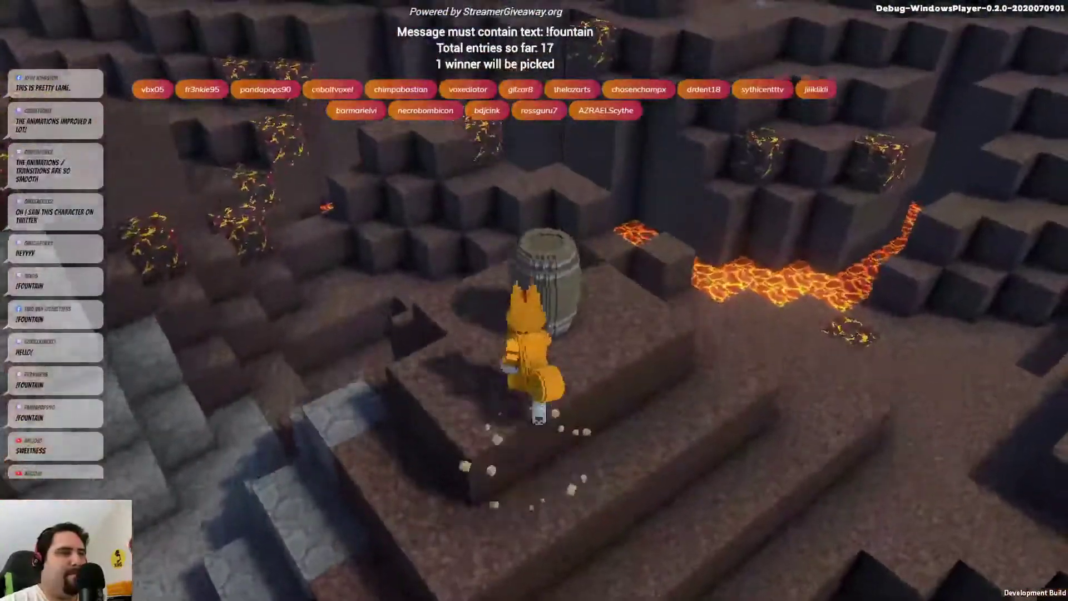
{"action": "key", "text": "space"}
{"action": "left_click", "coordinate": [534, 300]}
{"action": "left_click", "coordinate": [534, 301]}
{"action": "left_click", "coordinate": [534, 300]}
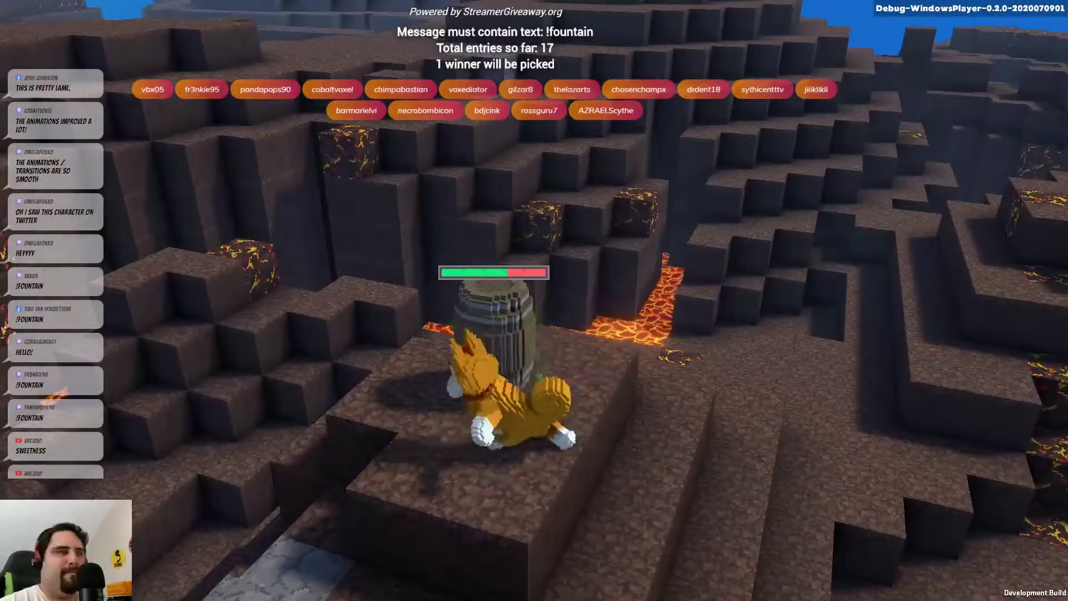
{"action": "left_click", "coordinate": [534, 300]}
{"action": "left_click", "coordinate": [534, 301]}
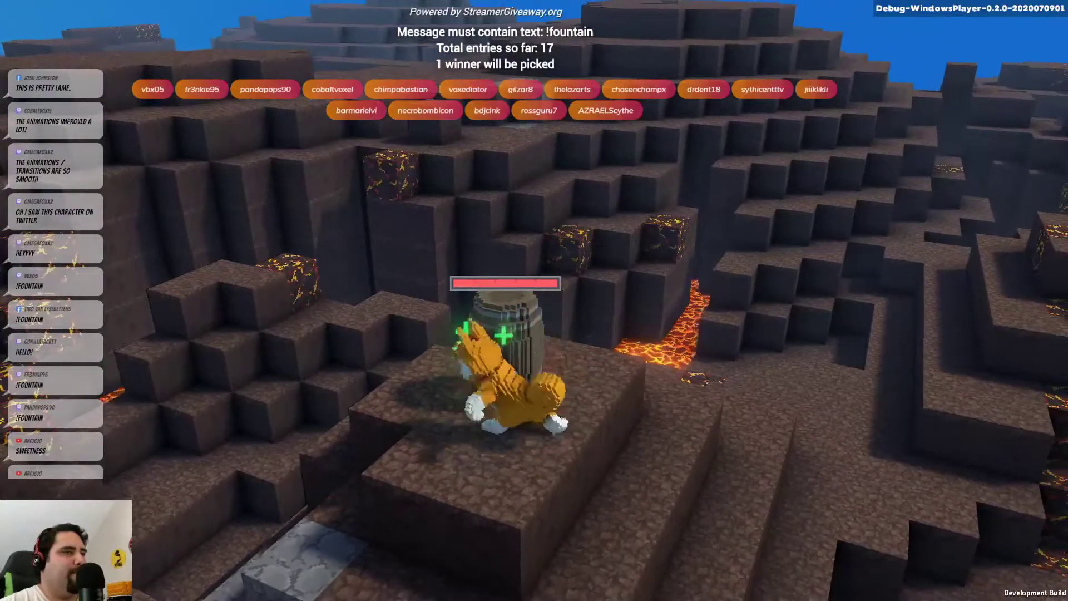
Run Dojira across the lava valley to the far plateau and attack the third barrel
{"action": "key", "text": "w"}
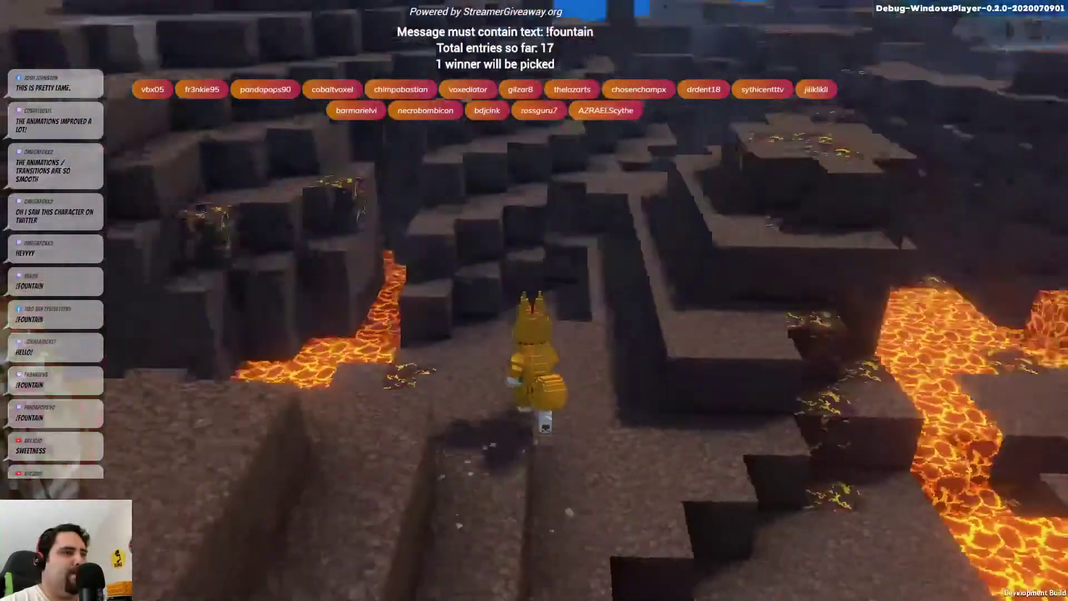
{"action": "key", "text": "w"}
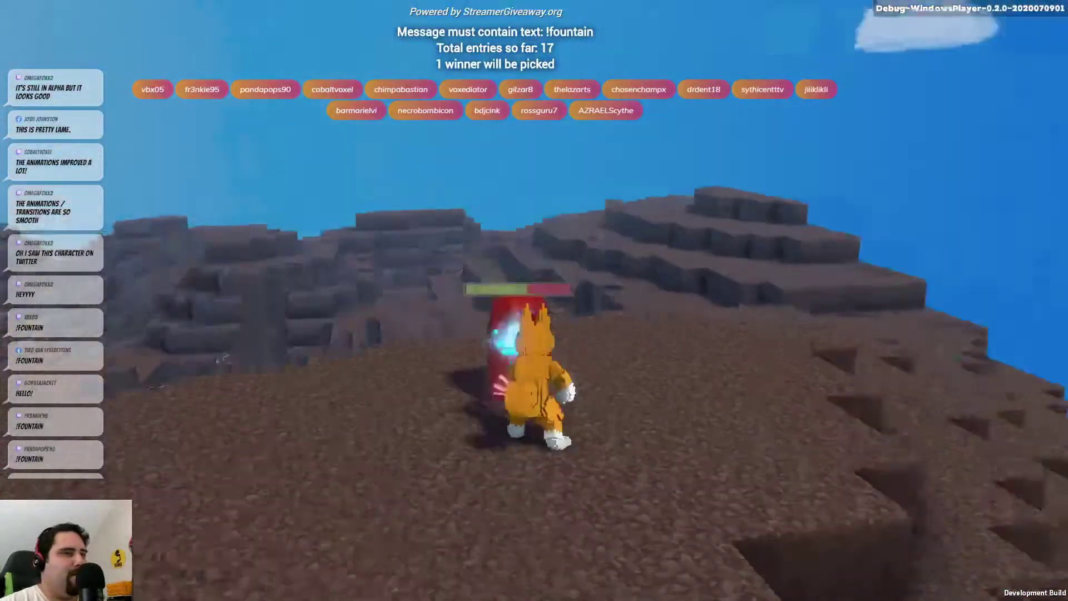
{"action": "left_click", "coordinate": [534, 300]}
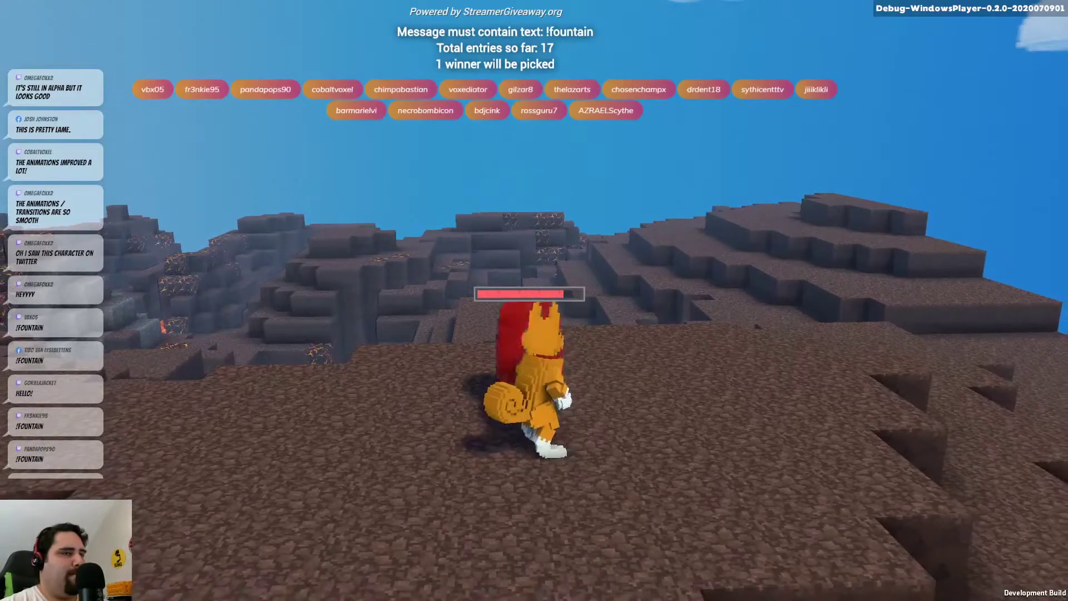
Run and jump Dojira back across the terrain, and end the playtest to return to editing
{"action": "key", "text": "w"}
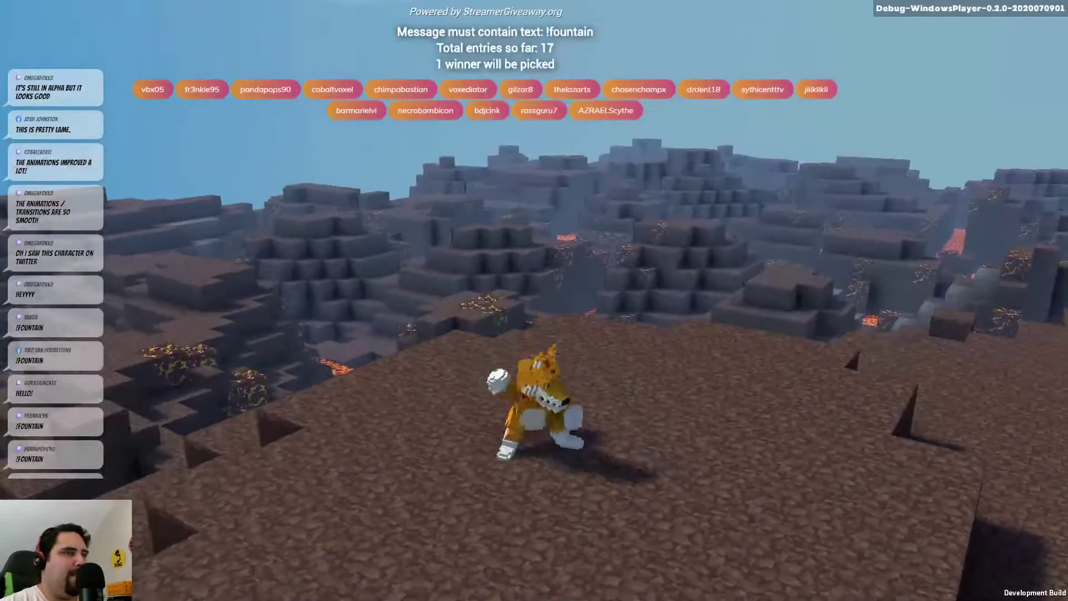
{"action": "key", "text": "w"}
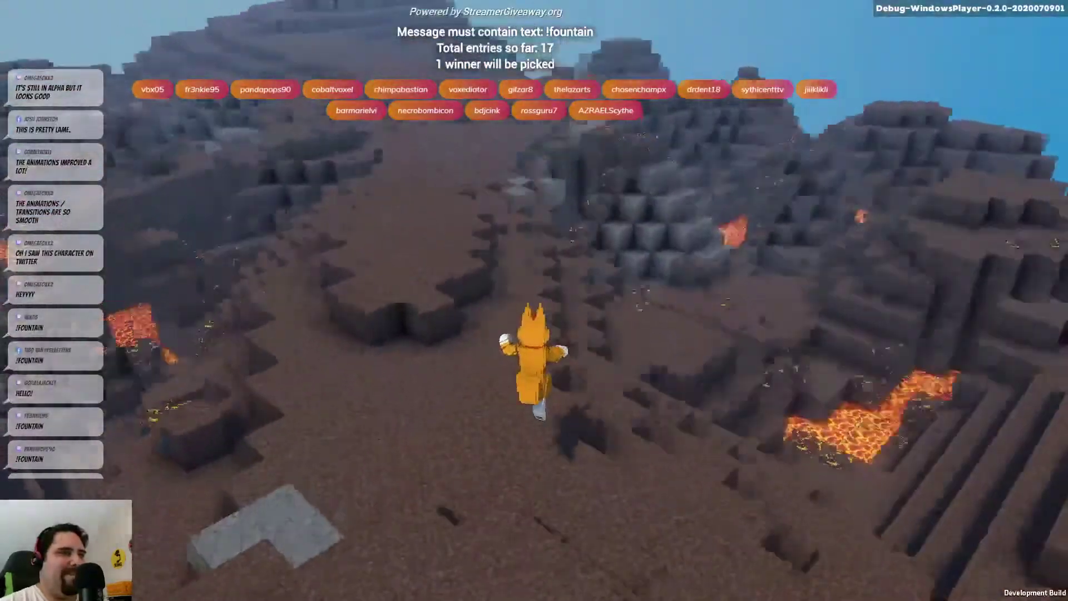
{"action": "key", "text": "w"}
{"action": "key", "text": "space"}
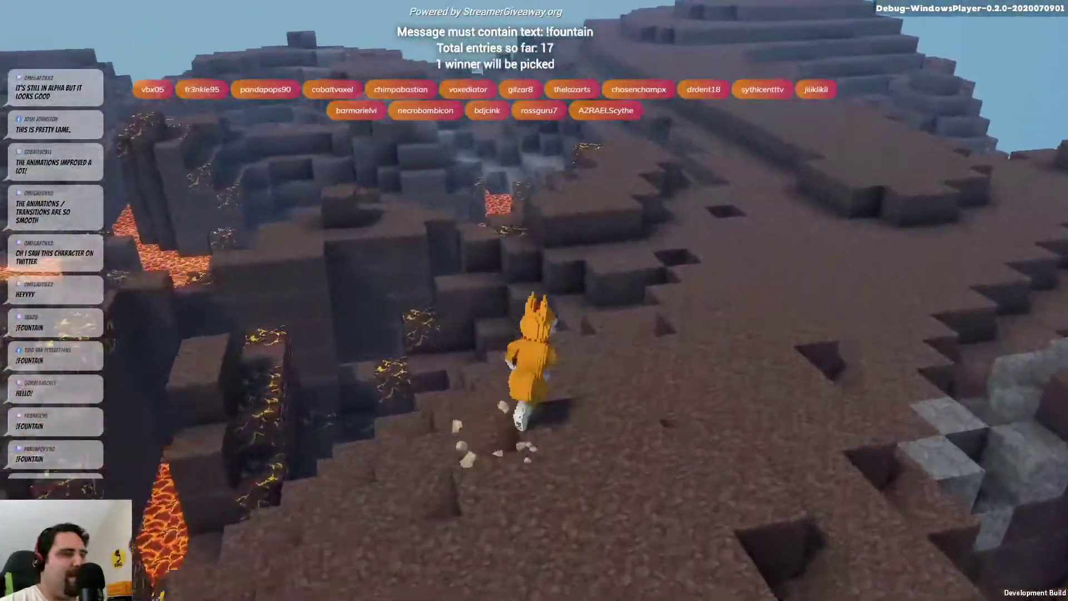
{"action": "key", "text": "space"}
{"action": "key", "text": "w"}
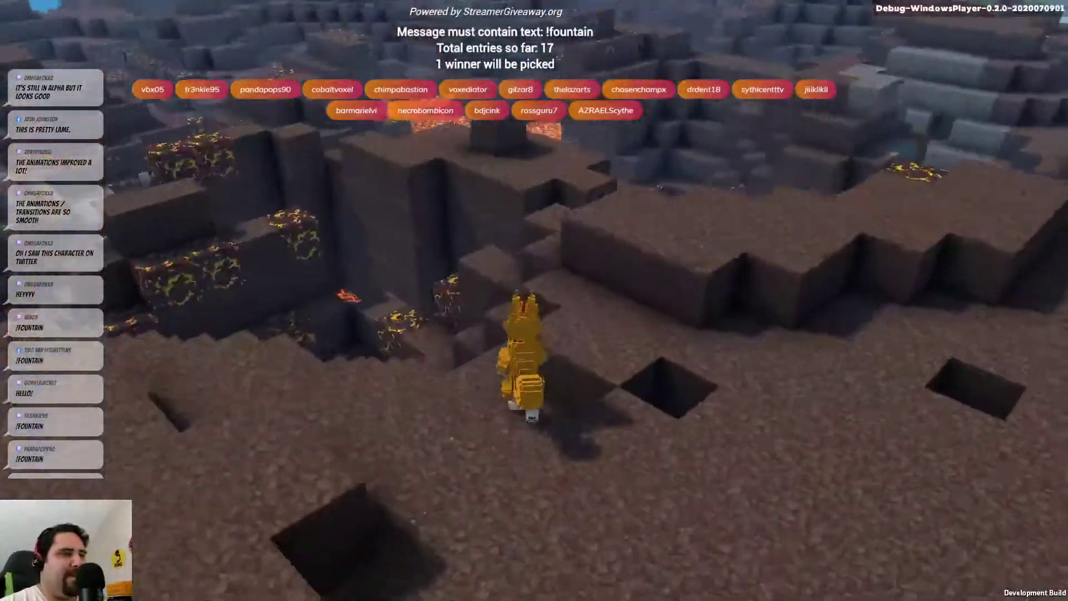
{"action": "key", "text": "space"}
{"action": "key", "text": "w"}
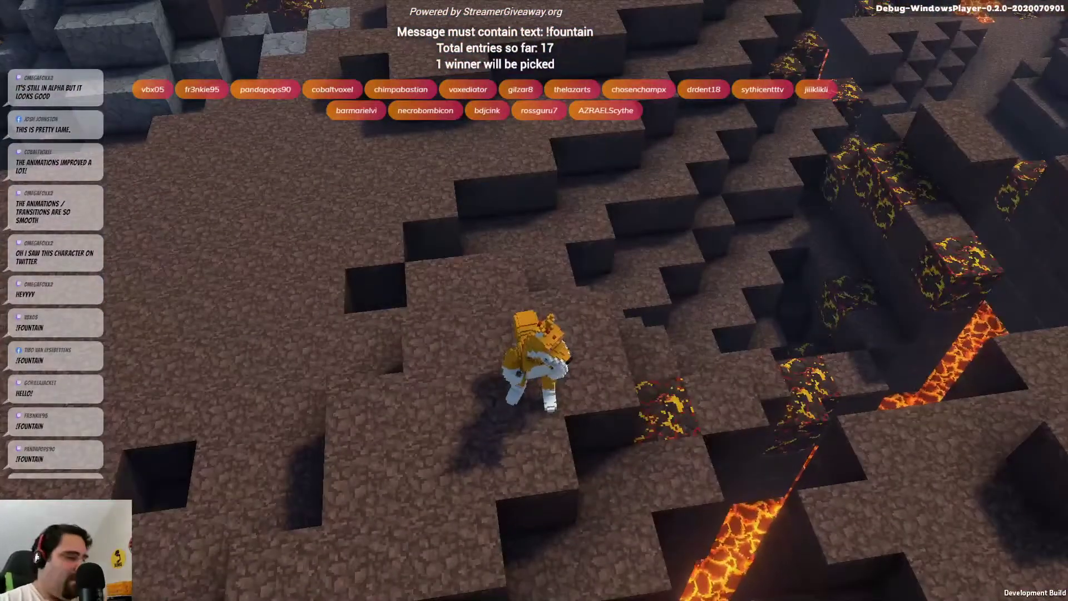
{"action": "key", "text": "Tab"}
Check the rules' counter type and victory screen options, remove the barrel-breaking objective, and close the rules
{"action": "left_click", "coordinate": [206, 19]}
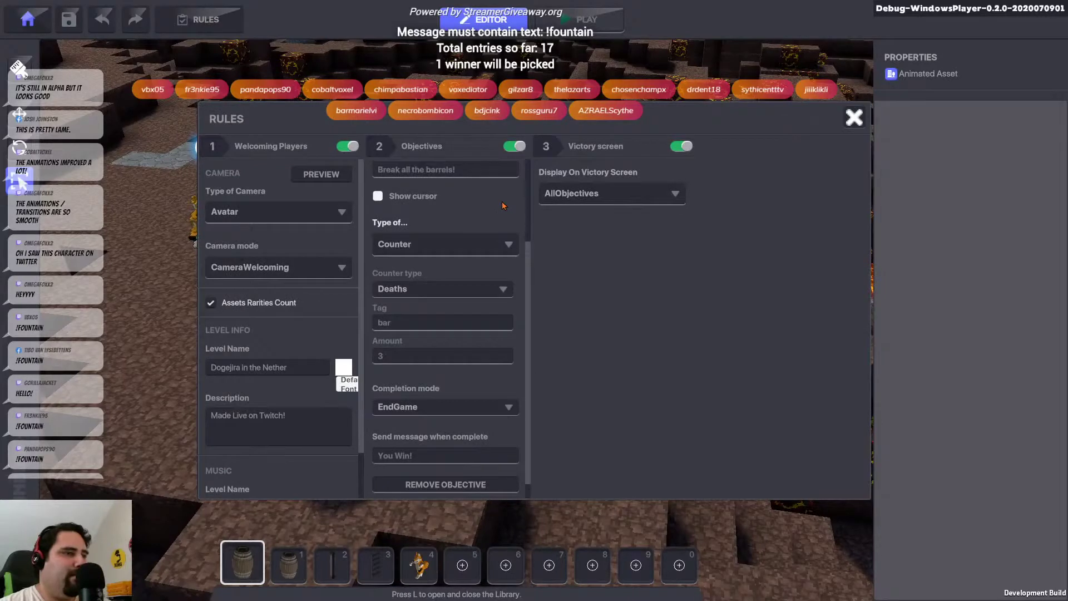
{"action": "scroll", "coordinate": [521, 345], "scroll_direction": "down", "scroll_amount": 1}
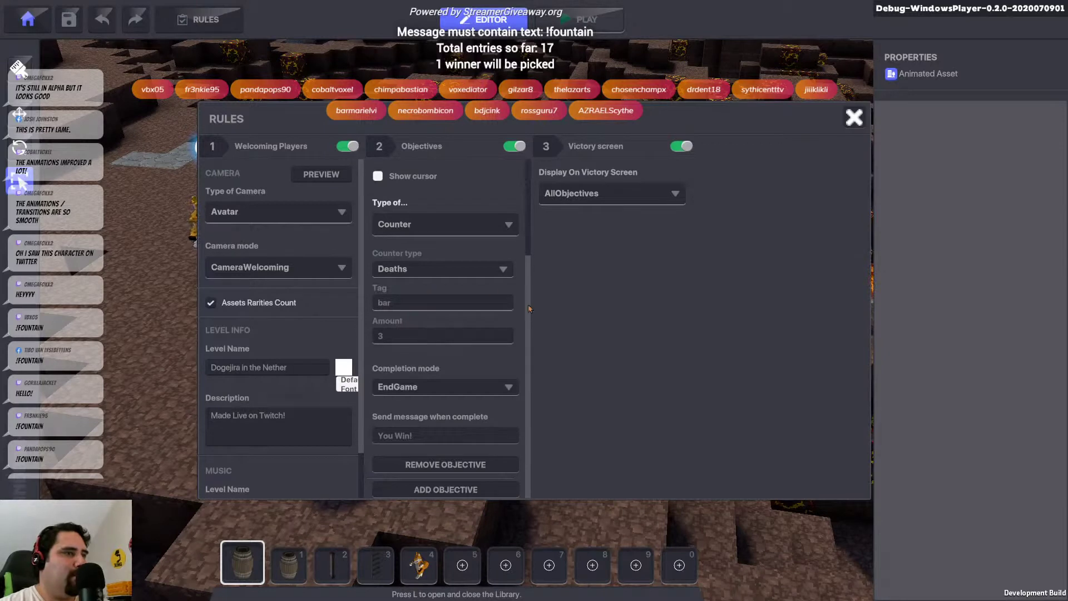
{"action": "left_click", "coordinate": [500, 274]}
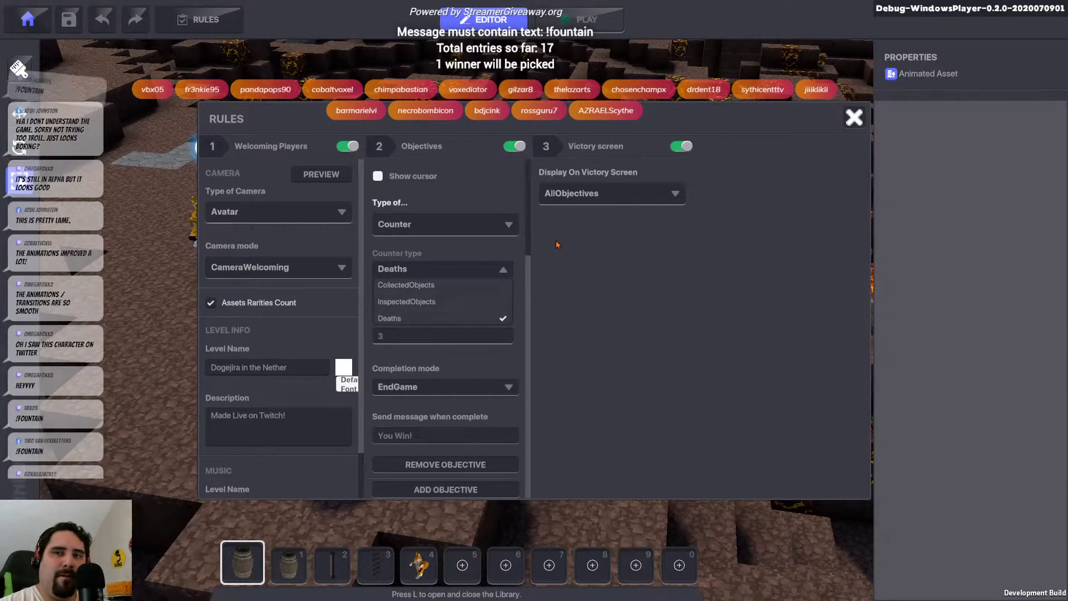
{"action": "left_click", "coordinate": [700, 295]}
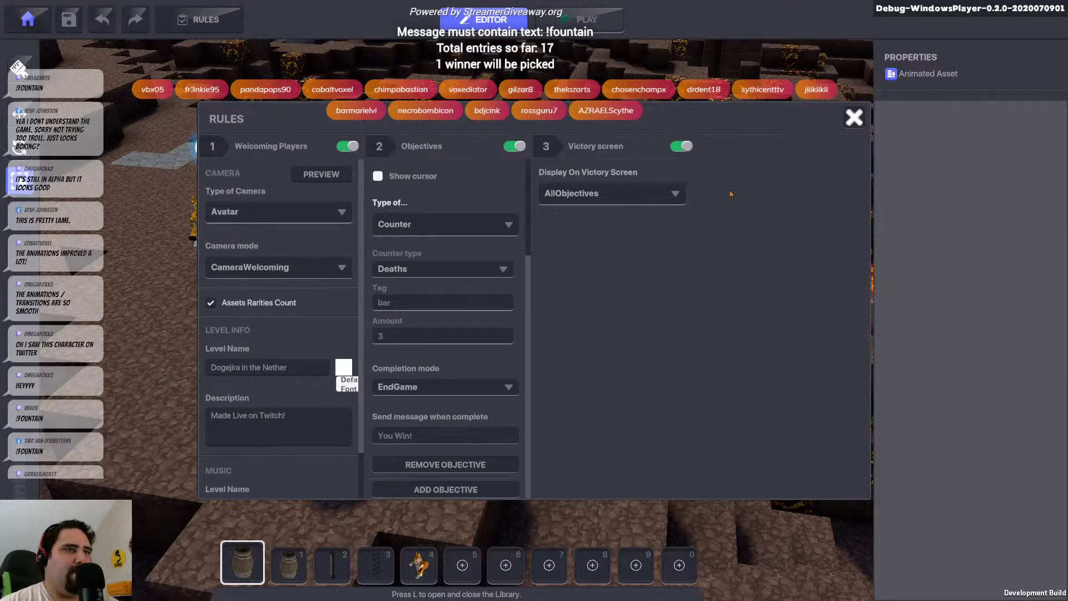
{"action": "left_click", "coordinate": [663, 194]}
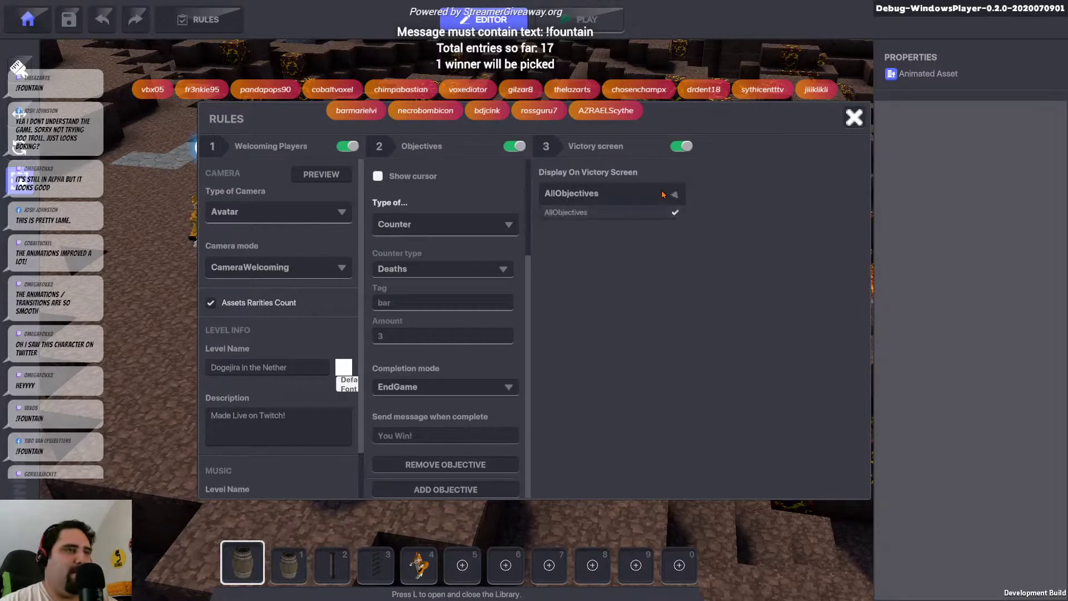
{"action": "left_click", "coordinate": [777, 198]}
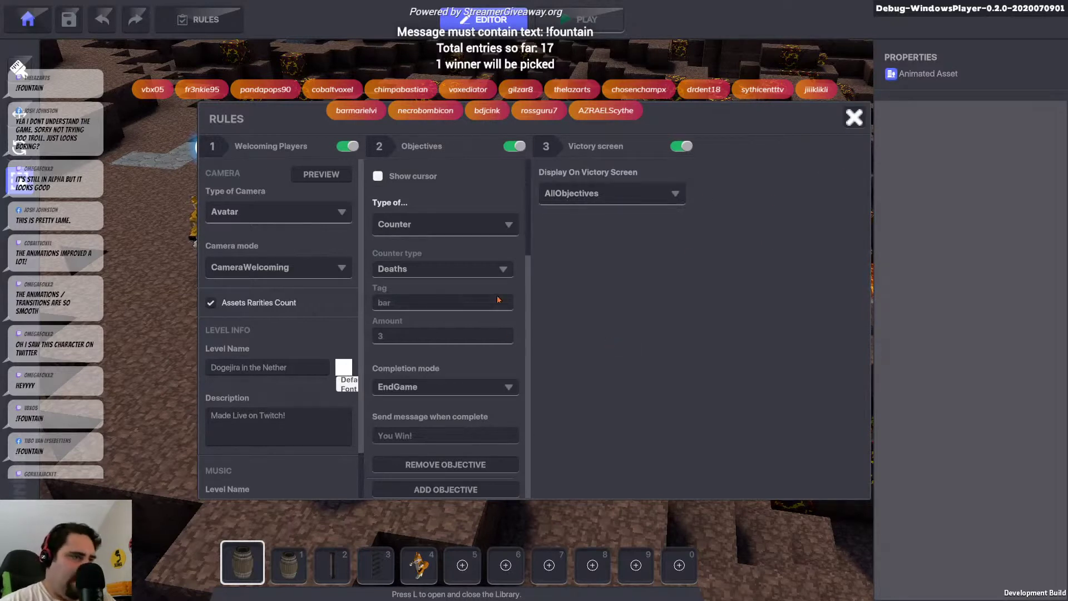
{"action": "left_click", "coordinate": [466, 465]}
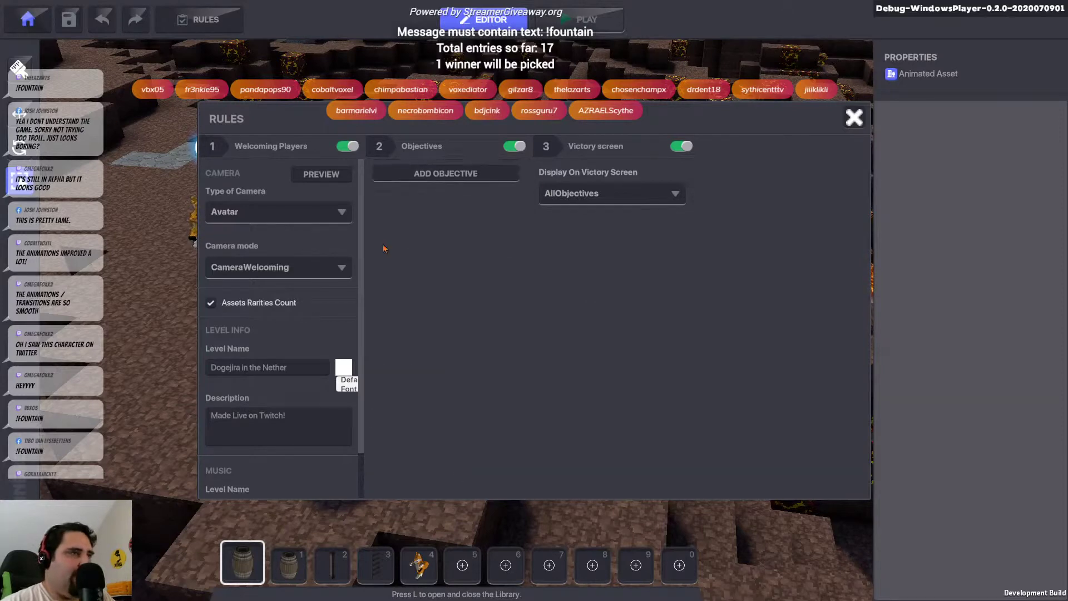
{"action": "left_click", "coordinate": [856, 118]}
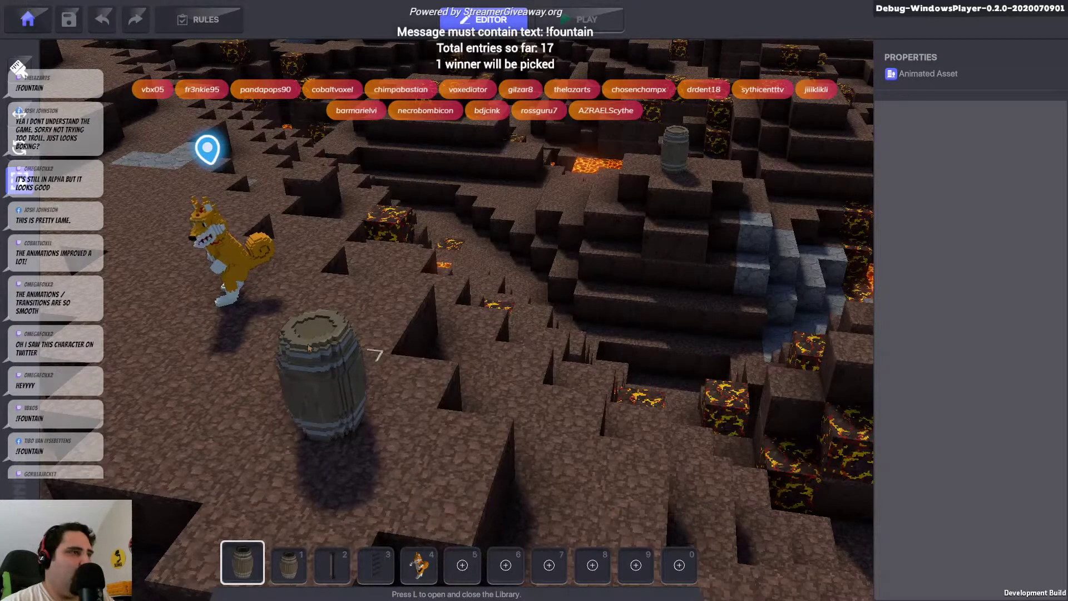
Delete all three barrels: beside Dojira, on the stepped mound, and on the far plateau
{"action": "middle_click_drag", "start_coordinate": [167, 390], "coordinate": [338, 341]}
{"action": "left_click", "coordinate": [535, 333]}
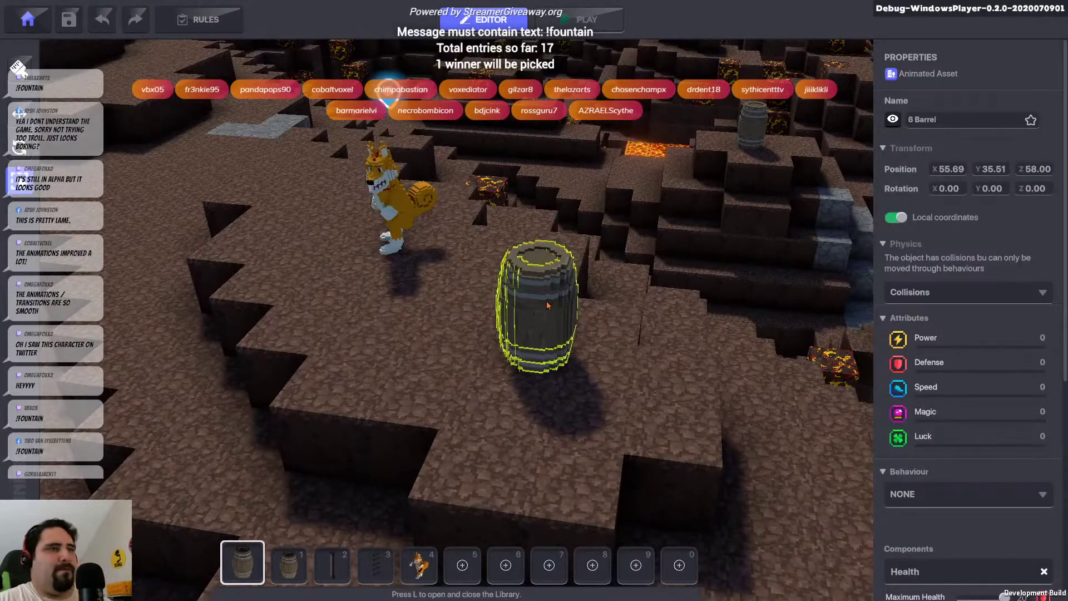
{"action": "key", "text": "Delete"}
{"action": "left_click", "coordinate": [754, 138]}
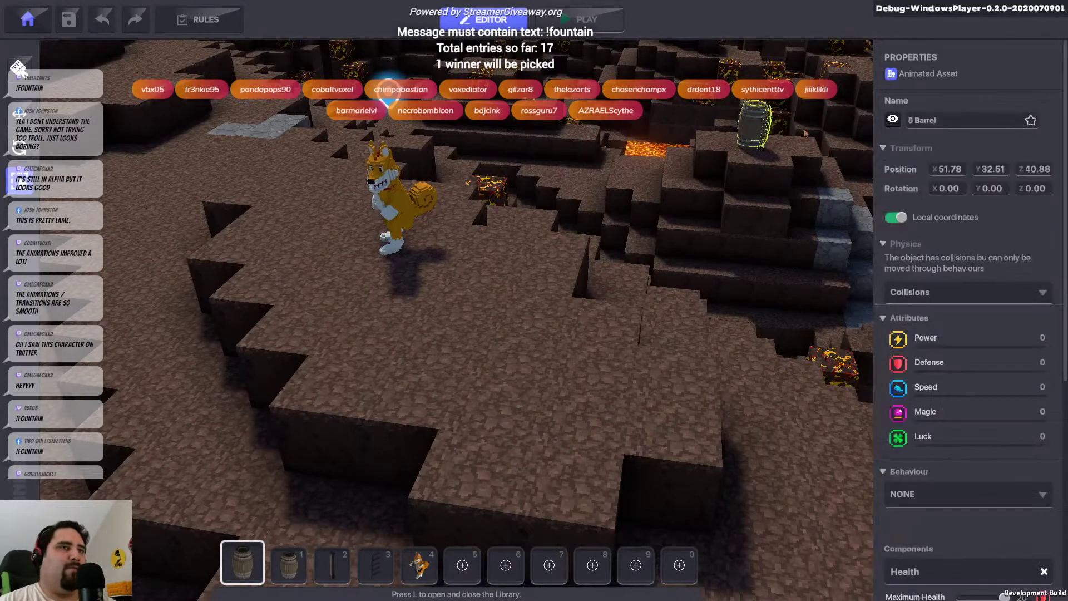
{"action": "key", "text": "Delete"}
{"action": "right_click_drag", "start_coordinate": [754, 138], "coordinate": [479, 123]}
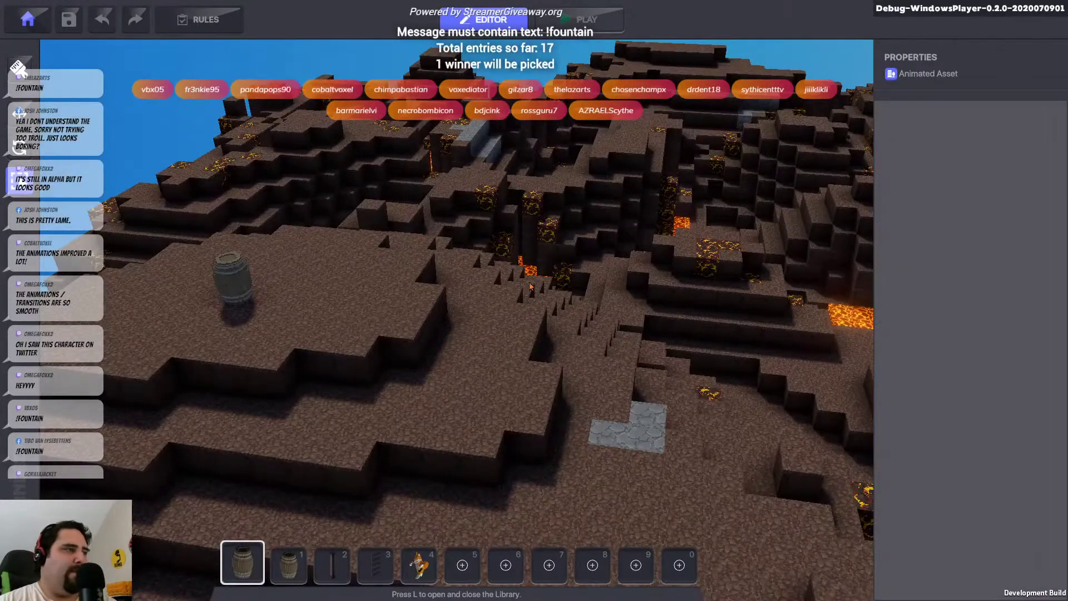
{"action": "left_click", "coordinate": [226, 281]}
{"action": "key", "text": "Delete"}
Select Dojira and add an AvatarInputConfiguration component to the character
{"action": "right_click_drag", "start_coordinate": [225, 281], "coordinate": [540, 224]}
{"action": "scroll", "coordinate": [570, 341], "scroll_direction": "down", "scroll_amount": 2}
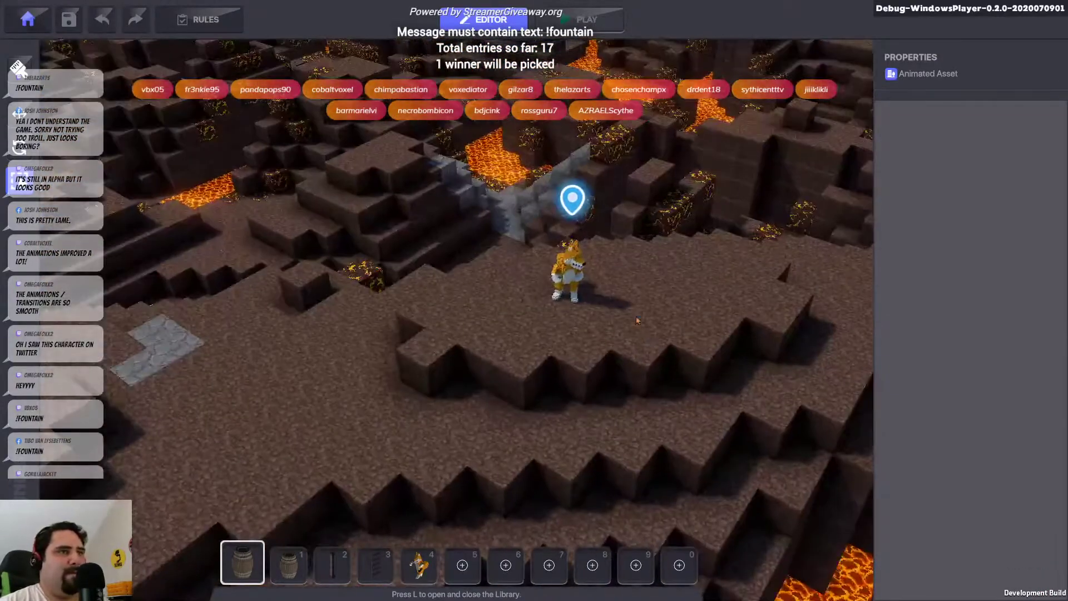
{"action": "scroll", "coordinate": [638, 321], "scroll_direction": "up", "scroll_amount": 2}
{"action": "left_click", "coordinate": [523, 215]}
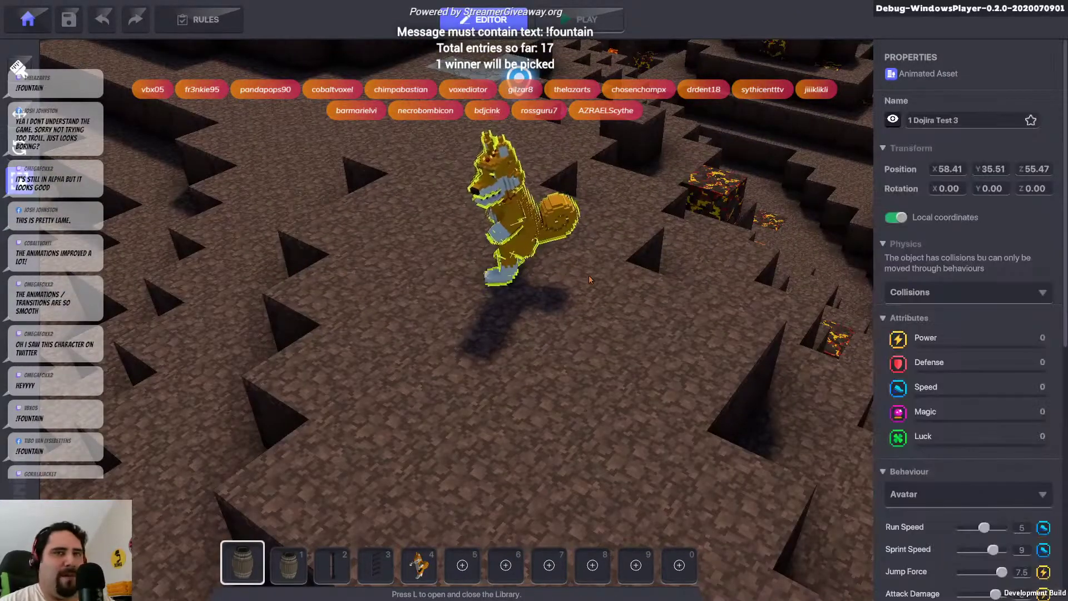
{"action": "scroll", "coordinate": [1028, 386], "scroll_direction": "down", "scroll_amount": 5}
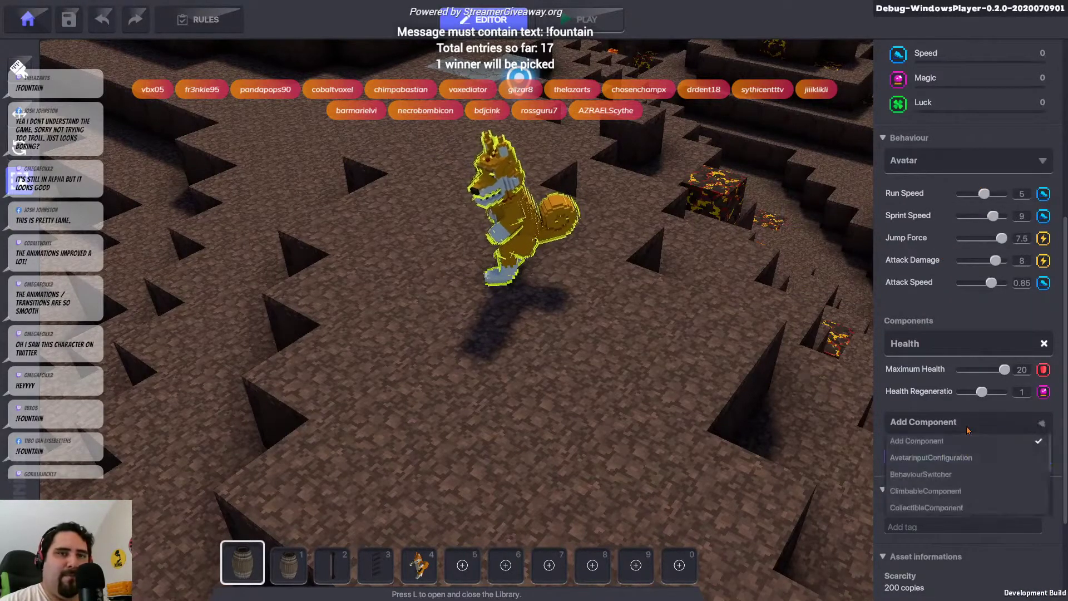
{"action": "left_click", "coordinate": [947, 421]}
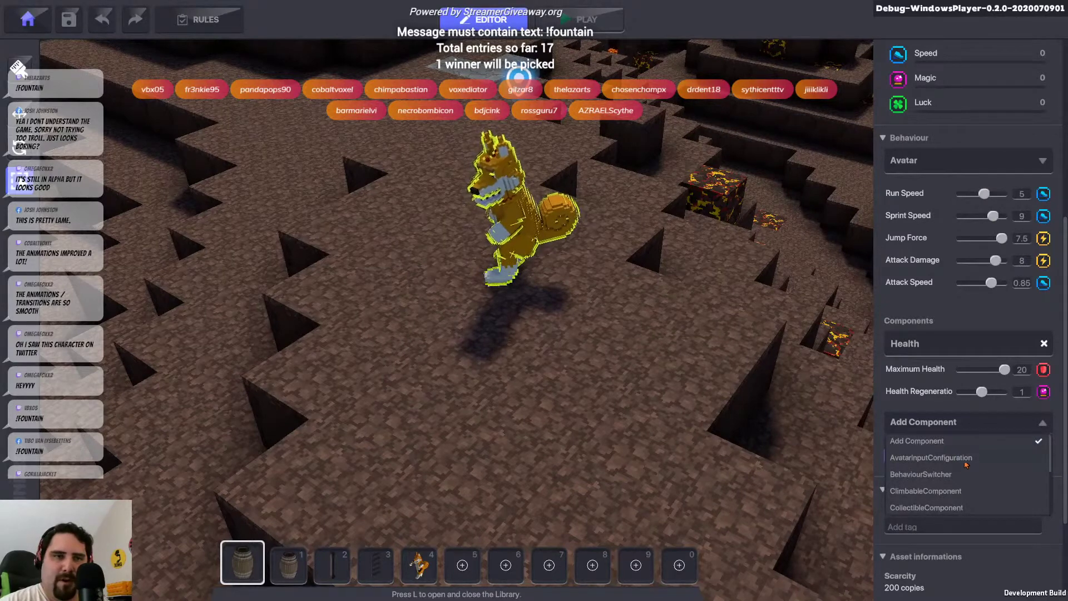
{"action": "left_click", "coordinate": [928, 458]}
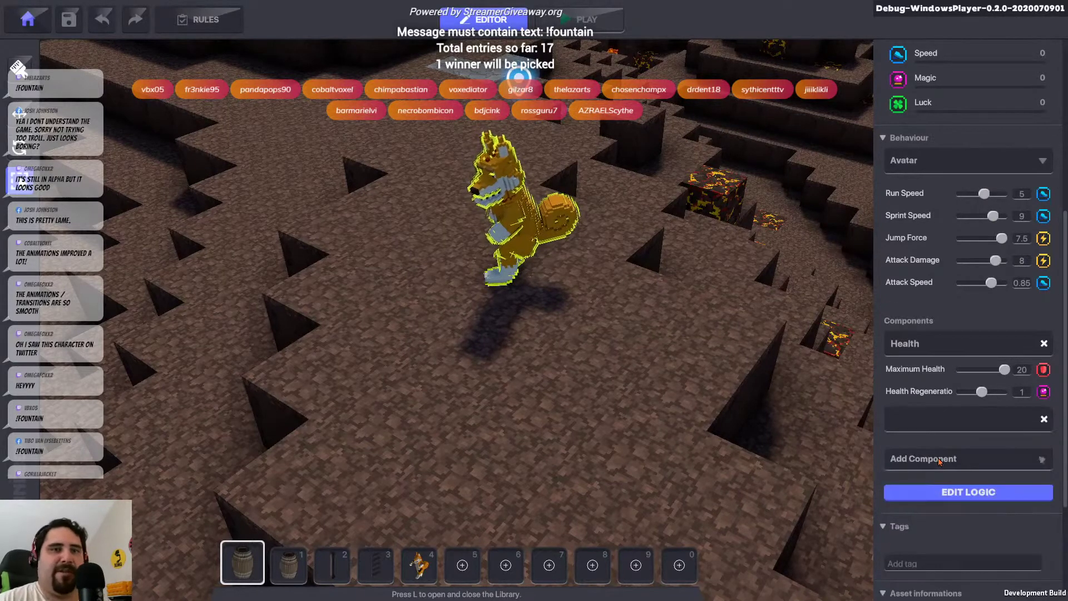
{"action": "scroll", "coordinate": [975, 454], "scroll_direction": "down", "scroll_amount": 3}
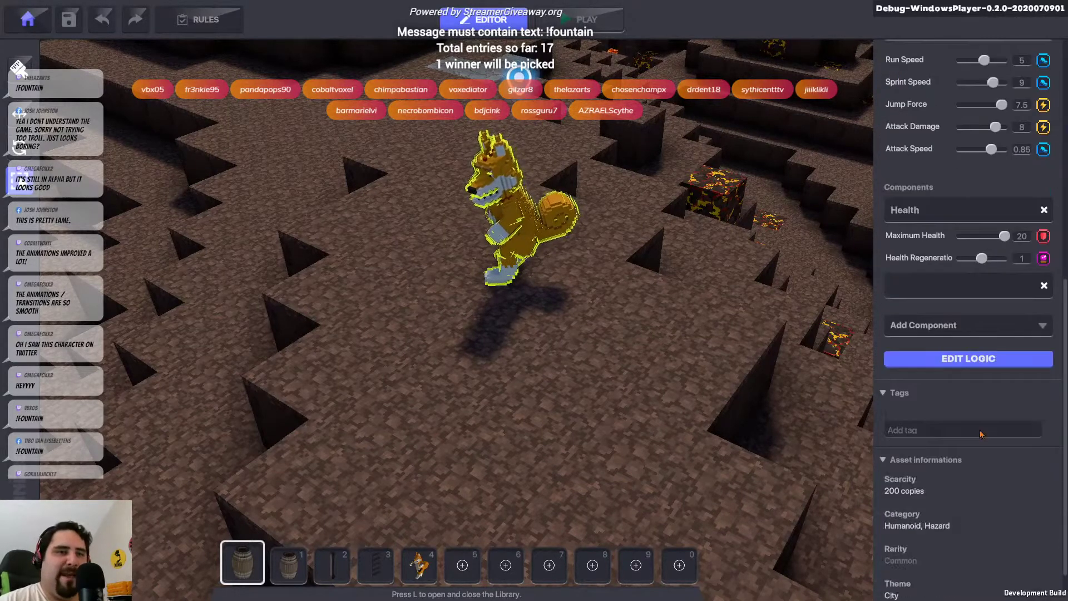
Open Dojira's logic for editing and examine the added component's camera running and sprinting distance parameters
{"action": "left_click", "coordinate": [1011, 364]}
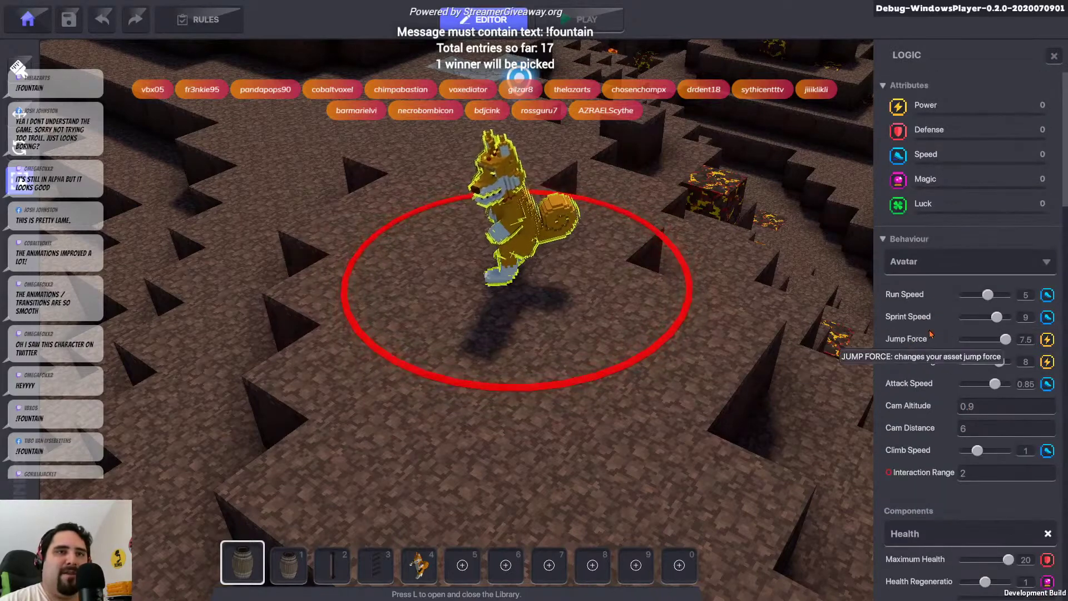
{"action": "scroll", "coordinate": [931, 334], "scroll_direction": "down", "scroll_amount": 1}
{"action": "scroll", "coordinate": [1060, 135], "scroll_direction": "down", "scroll_amount": 1}
{"action": "mouse_move", "coordinate": [1064, 133]}
{"action": "left_mouse_down"}
{"action": "mouse_move", "coordinate": [1064, 467]}
{"action": "mouse_move", "coordinate": [1046, 469]}
{"action": "left_mouse_up"}
{"action": "scroll", "coordinate": [1046, 469], "scroll_direction": "up", "scroll_amount": 7}
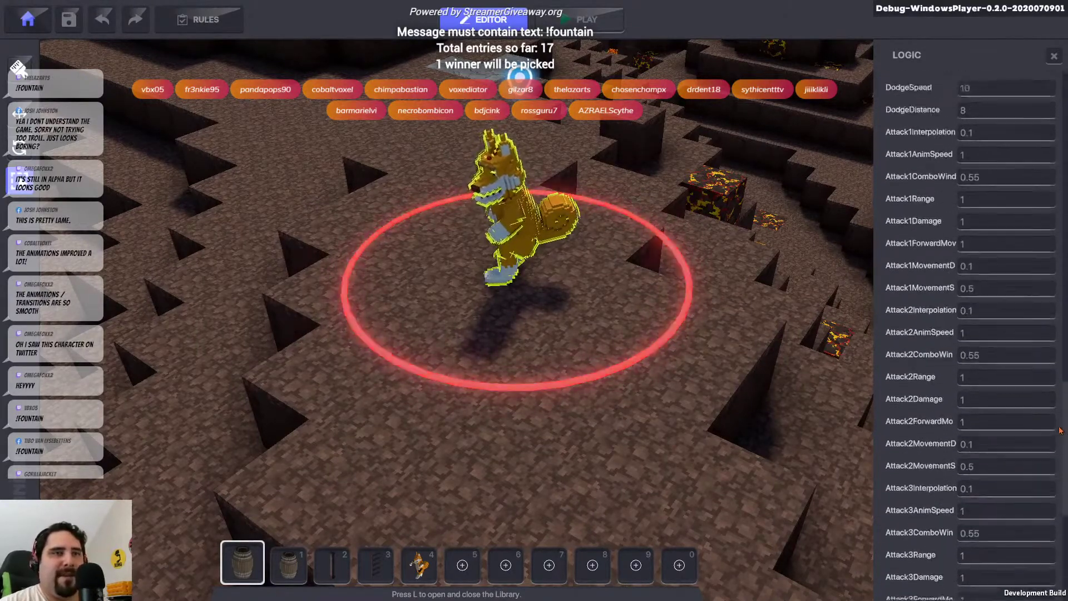
{"action": "scroll", "coordinate": [1046, 469], "scroll_direction": "up", "scroll_amount": 7}
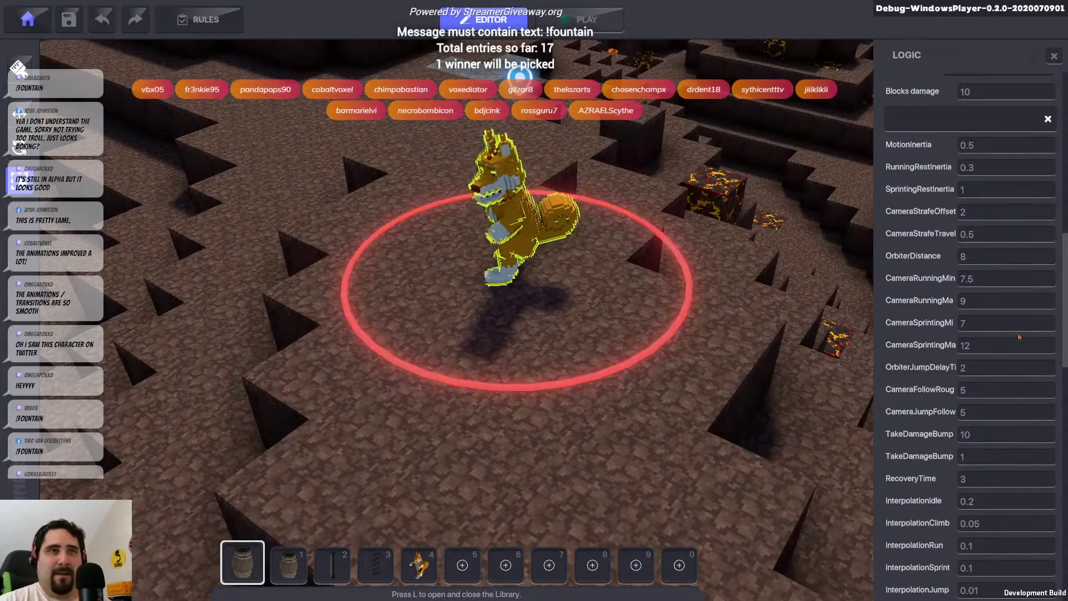
{"action": "mouse_move", "coordinate": [940, 214]}
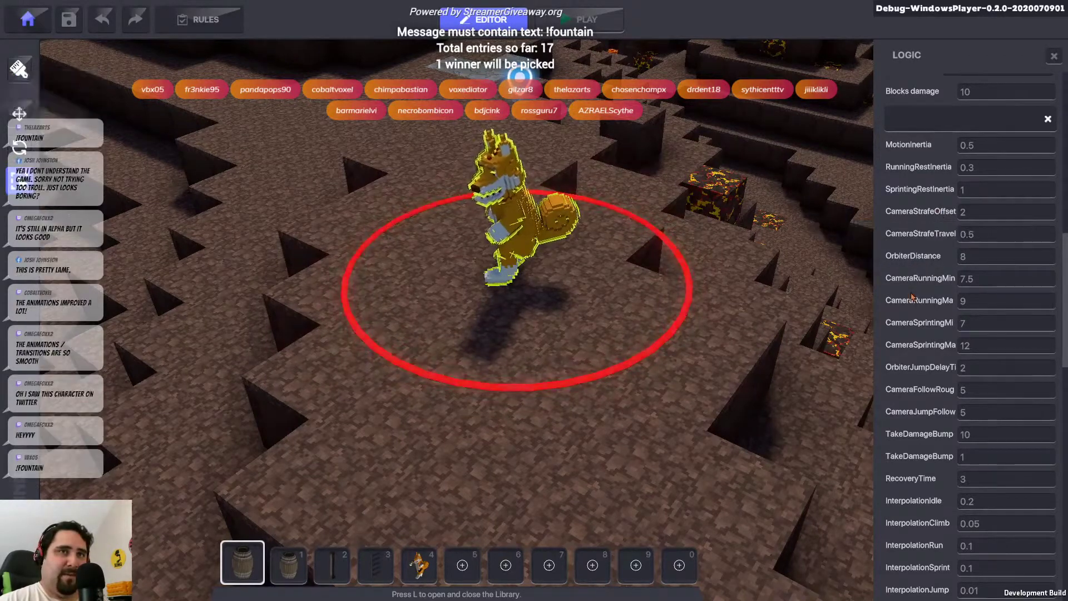
{"action": "mouse_move", "coordinate": [913, 346]}
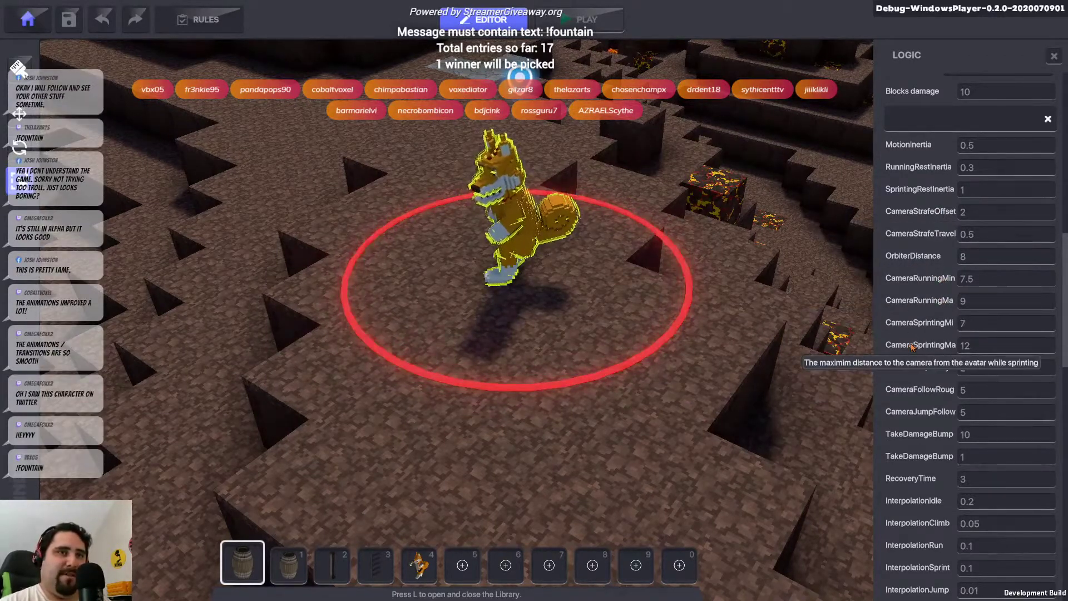
{"action": "mouse_move", "coordinate": [915, 300]}
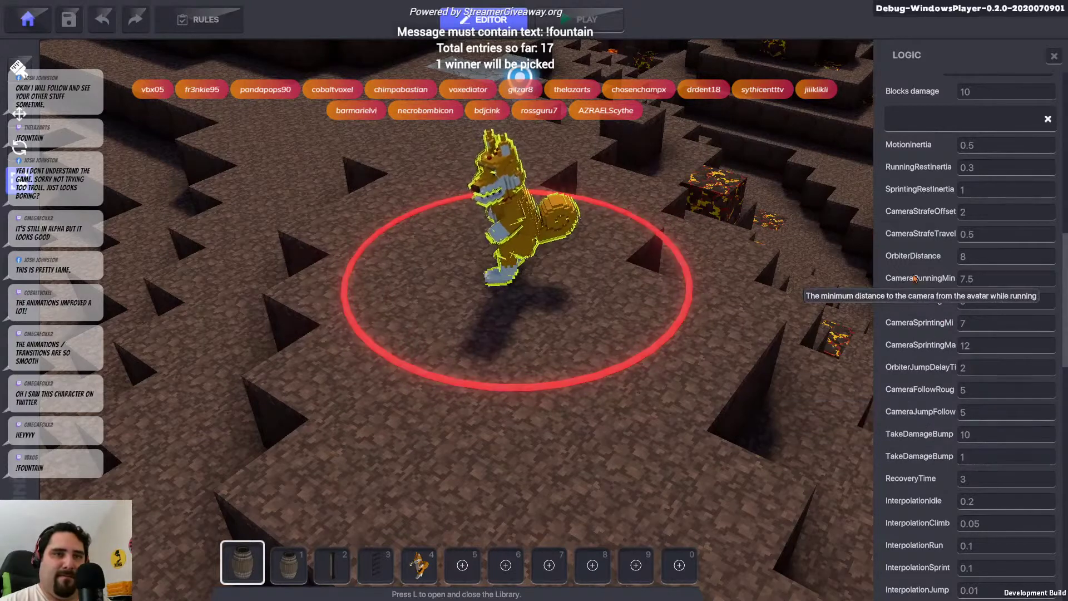
Examine the component's damage bump, interpolation, weapon name, dodge and attack combo parameters
{"action": "scroll", "coordinate": [914, 278], "scroll_direction": "down", "scroll_amount": 1}
{"action": "scroll", "coordinate": [914, 278], "scroll_direction": "down", "scroll_amount": 2}
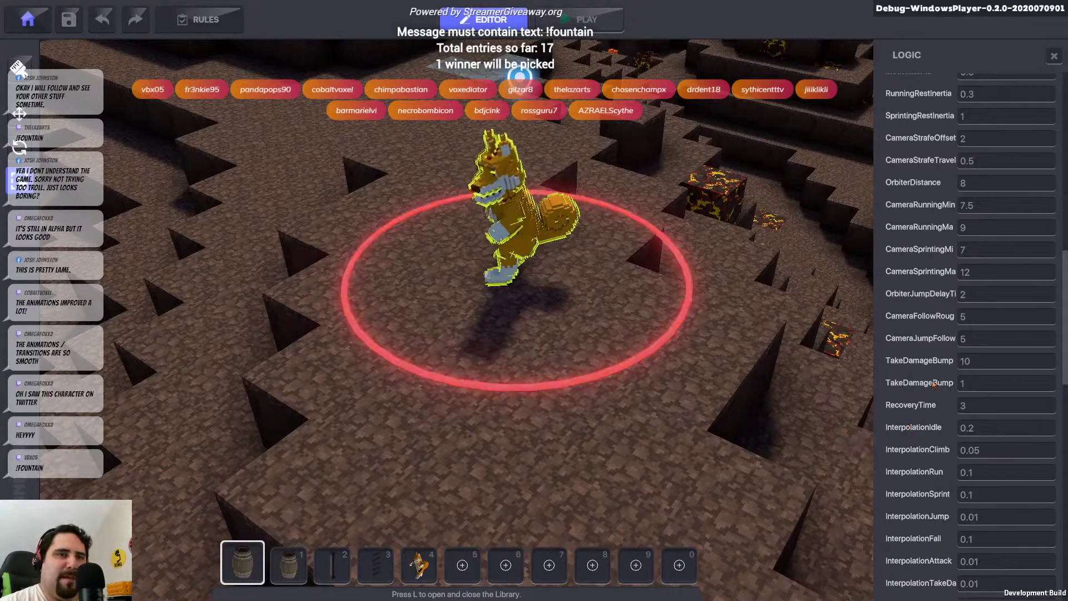
{"action": "scroll", "coordinate": [933, 387], "scroll_direction": "down", "scroll_amount": 3}
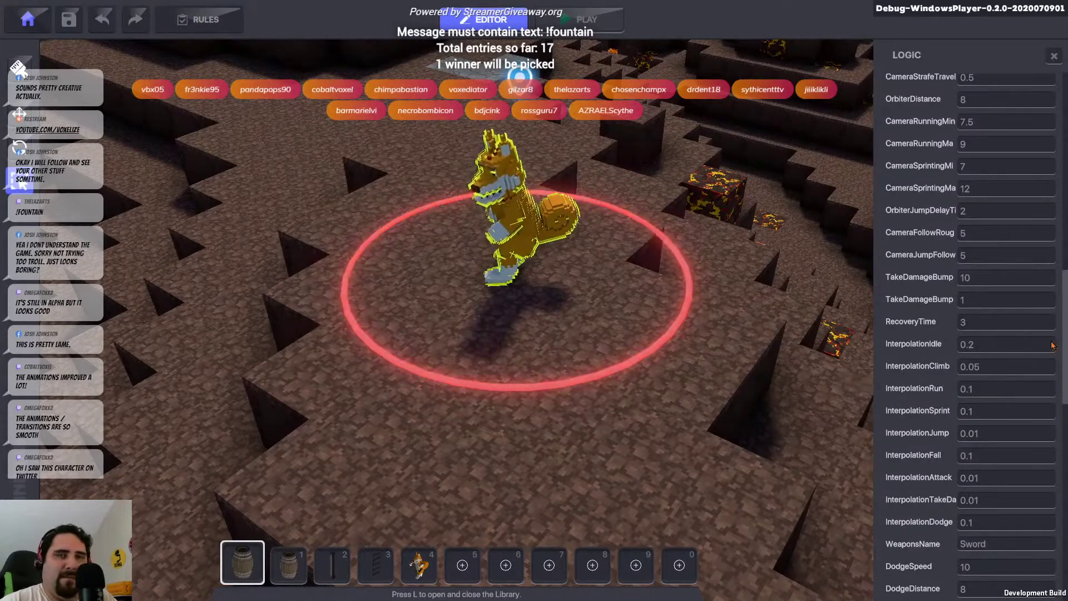
{"action": "scroll", "coordinate": [1057, 367], "scroll_direction": "down", "scroll_amount": 5}
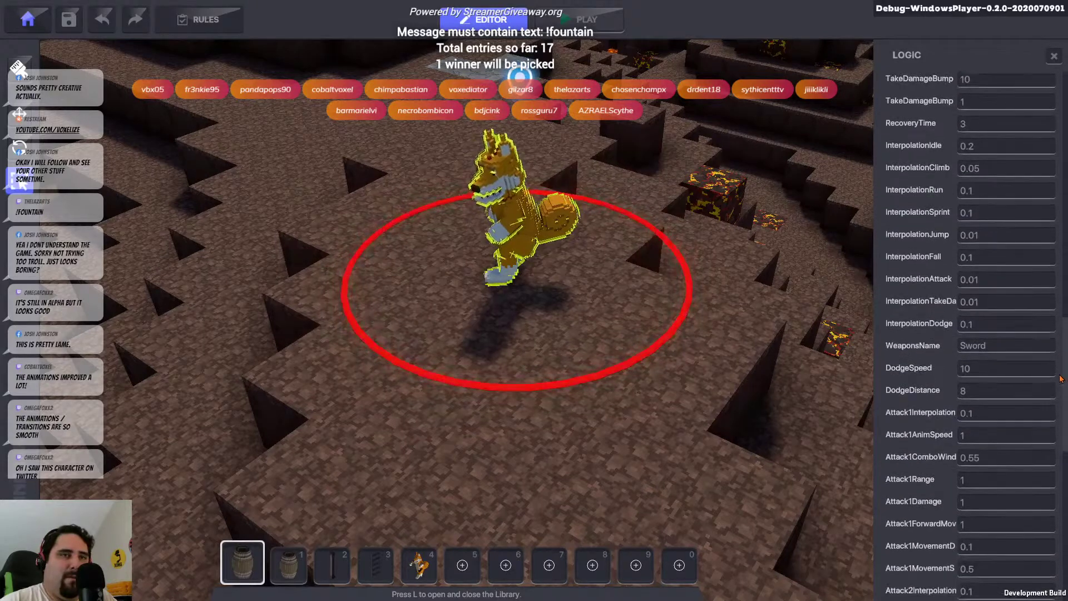
{"action": "scroll", "coordinate": [1060, 379], "scroll_direction": "down", "scroll_amount": 1}
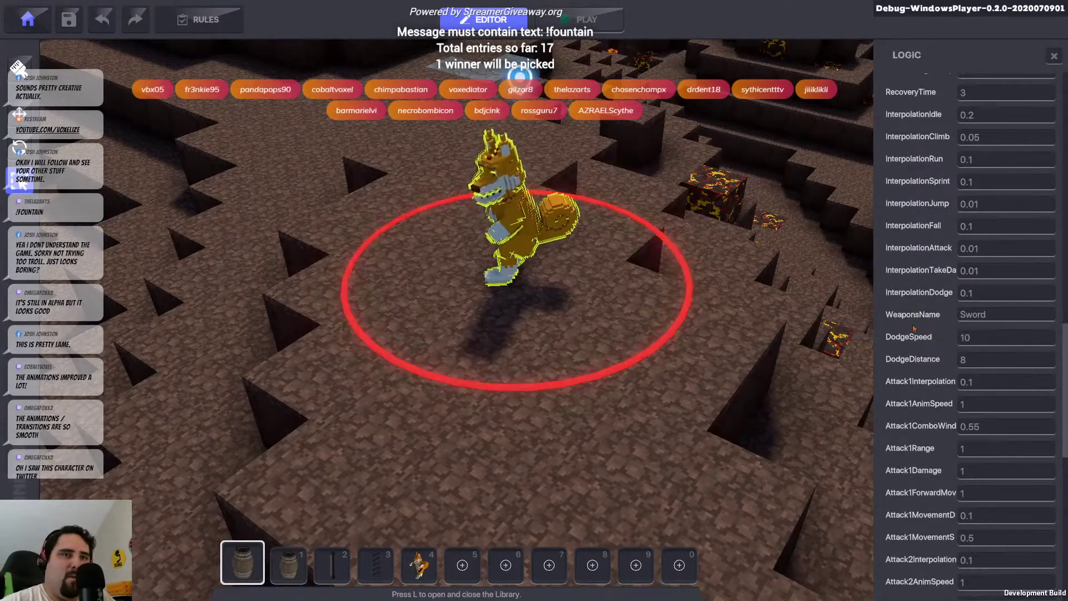
{"action": "mouse_move", "coordinate": [950, 336]}
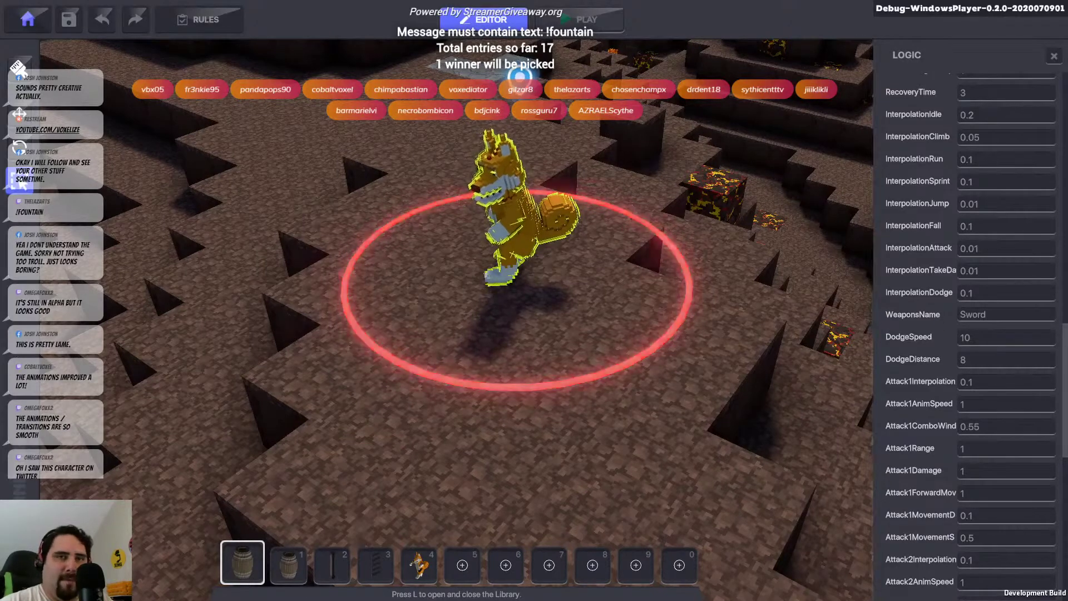
{"action": "scroll", "coordinate": [1065, 388], "scroll_direction": "down", "scroll_amount": 3}
{"action": "scroll", "coordinate": [1065, 387], "scroll_direction": "down", "scroll_amount": 2}
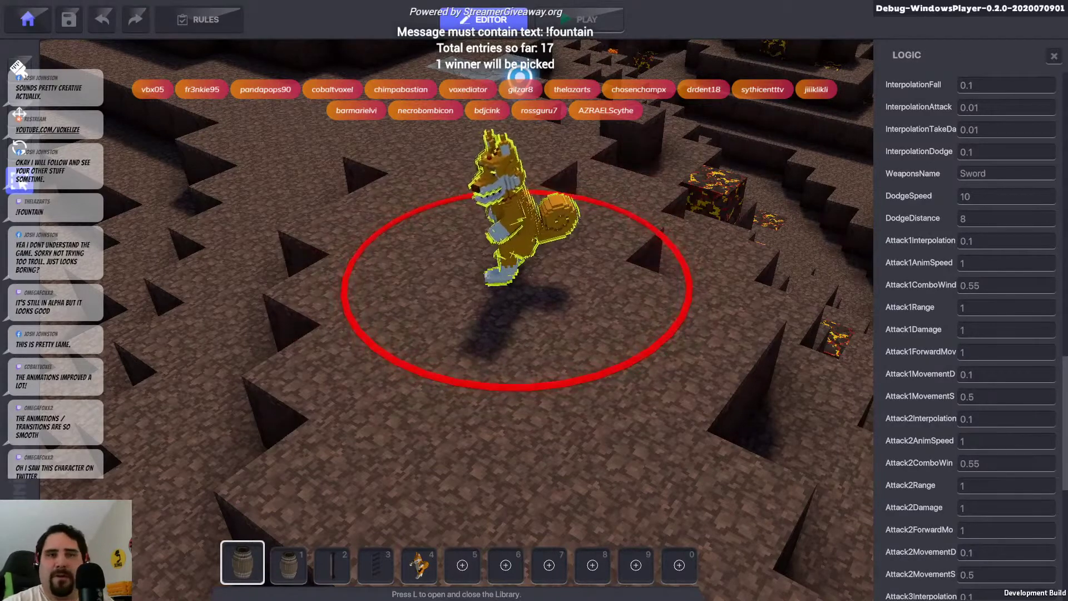
Examine the fox avatar's attack parameters, from Attack1 through Attack4, in its logic settings
{"action": "scroll", "coordinate": [1064, 412], "scroll_direction": "down", "scroll_amount": 9}
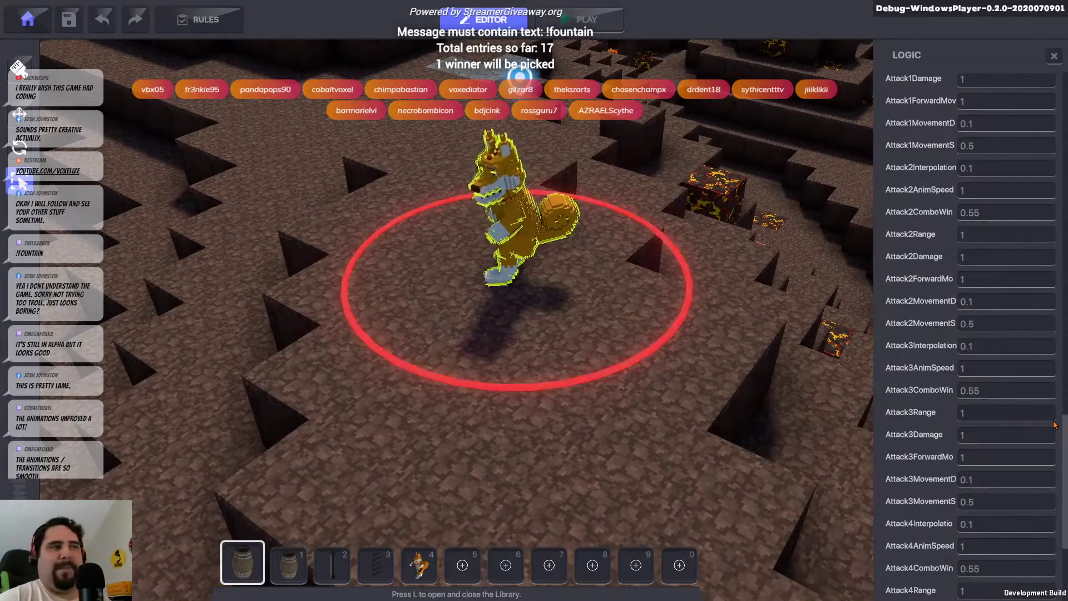
{"action": "right_click_drag", "start_coordinate": [487, 340], "coordinate": [491, 309]}
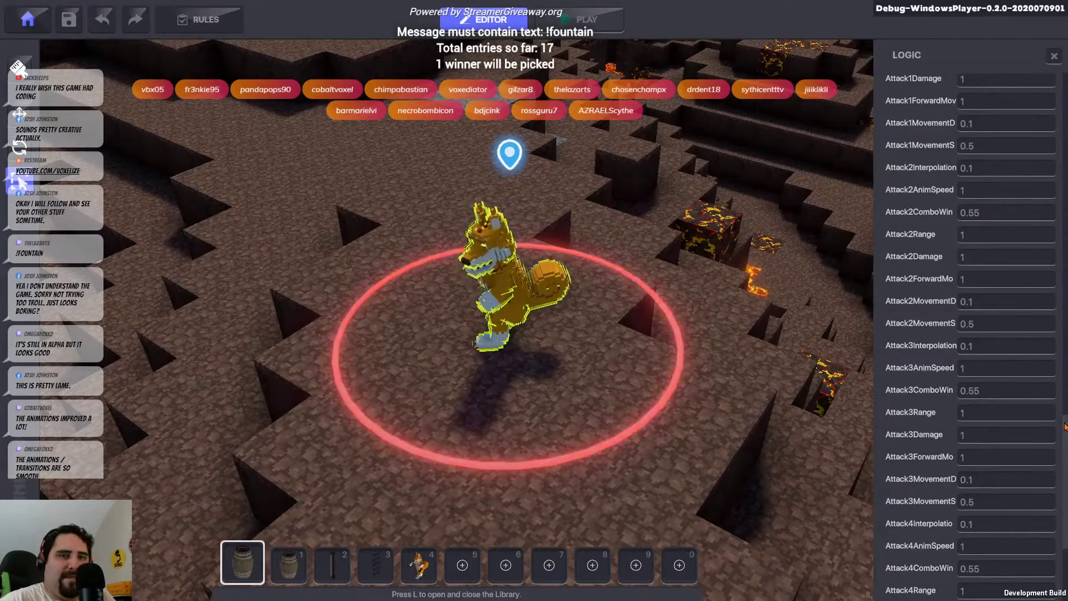
{"action": "scroll", "coordinate": [1065, 427], "scroll_direction": "down", "scroll_amount": 5}
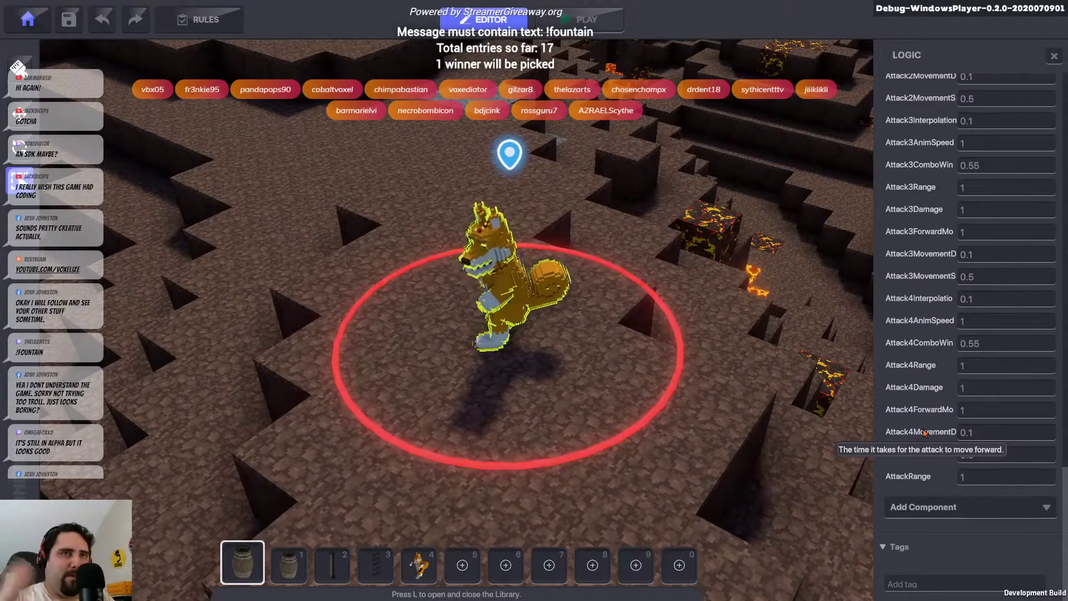
{"action": "scroll", "coordinate": [957, 333], "scroll_direction": "up", "scroll_amount": 3}
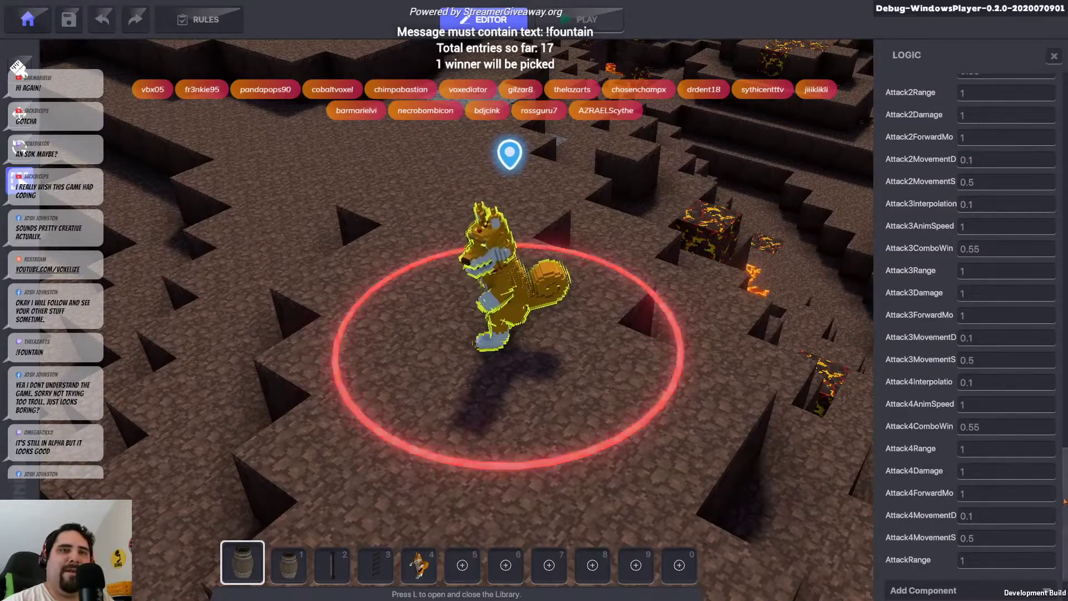
{"action": "mouse_move", "coordinate": [1064, 520]}
{"action": "left_mouse_down"}
{"action": "mouse_move", "coordinate": [1064, 211]}
{"action": "mouse_move", "coordinate": [1064, 290]}
{"action": "mouse_move", "coordinate": [1064, 245]}
{"action": "mouse_move", "coordinate": [942, 232]}
{"action": "left_mouse_up"}
Playtest the scene by running and jumping across the terrain with the fox avatar, and return to editing
{"action": "left_click", "coordinate": [595, 22]}
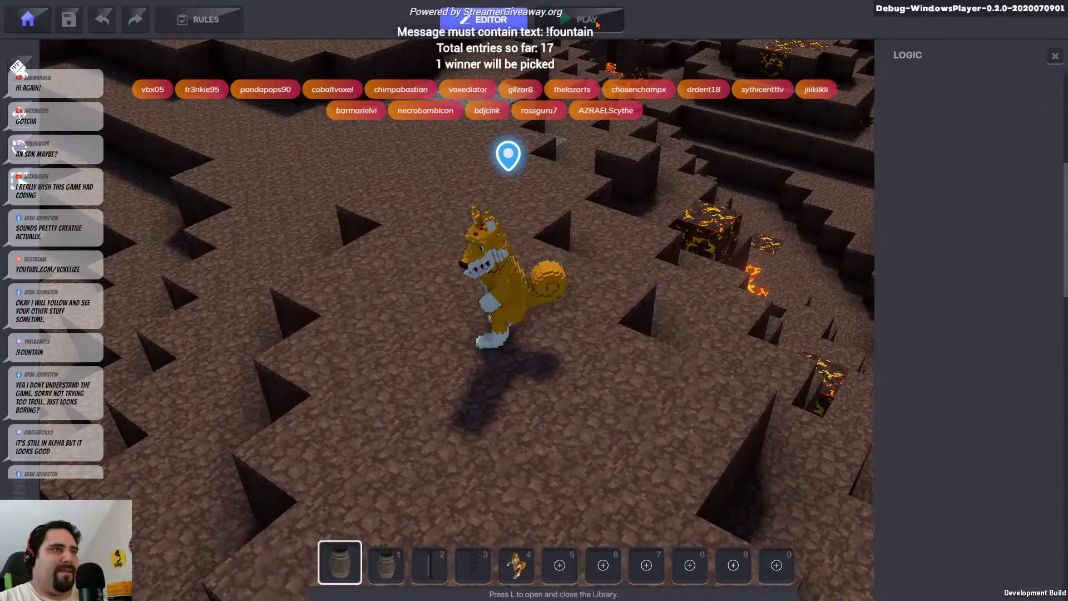
{"action": "key", "text": "space"}
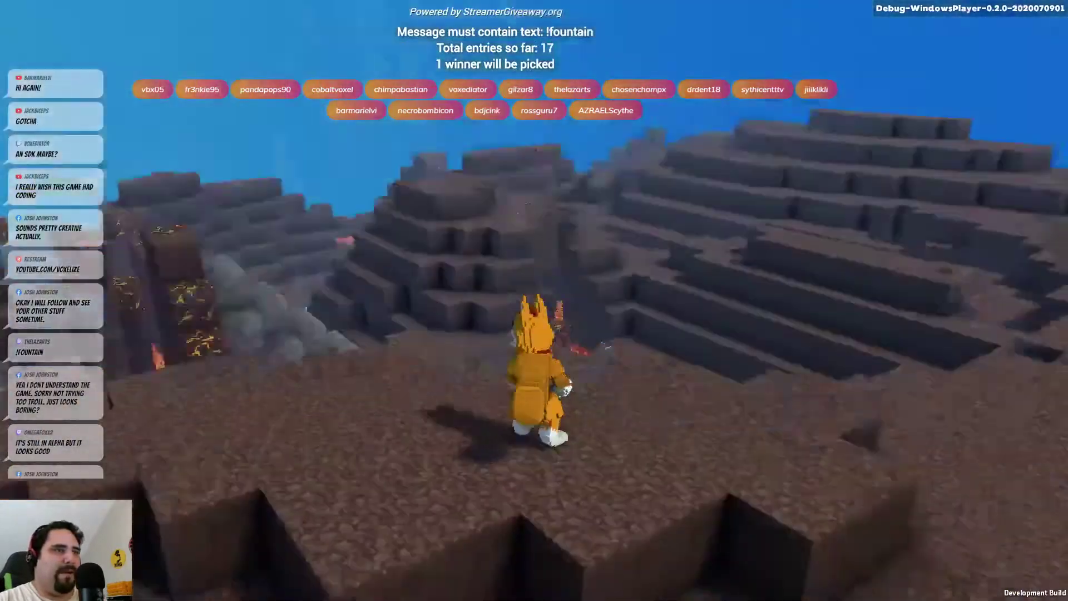
{"action": "key", "text": "w"}
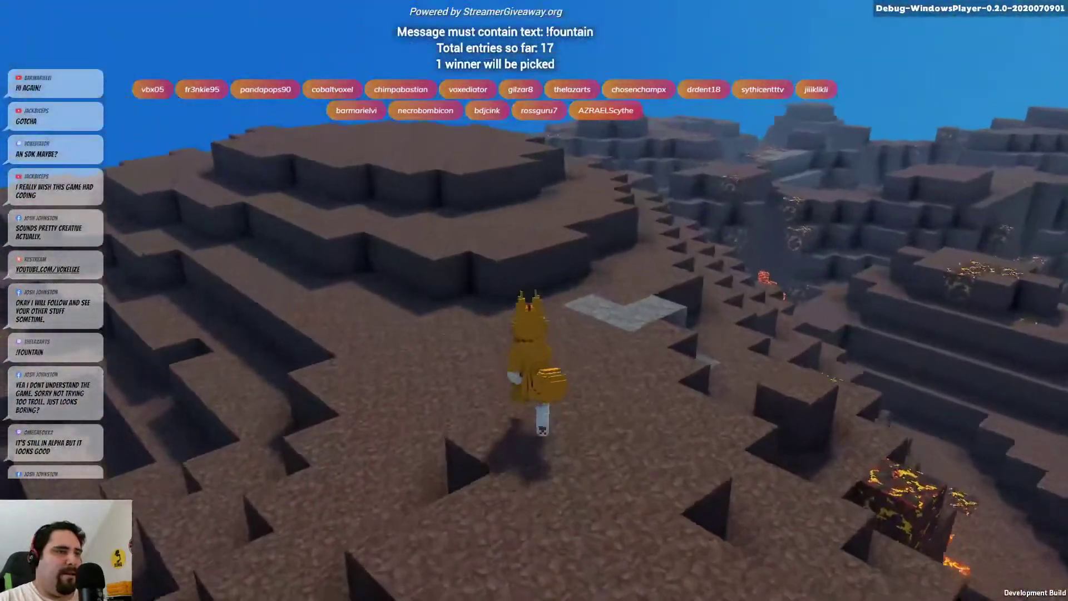
{"action": "key", "text": "w"}
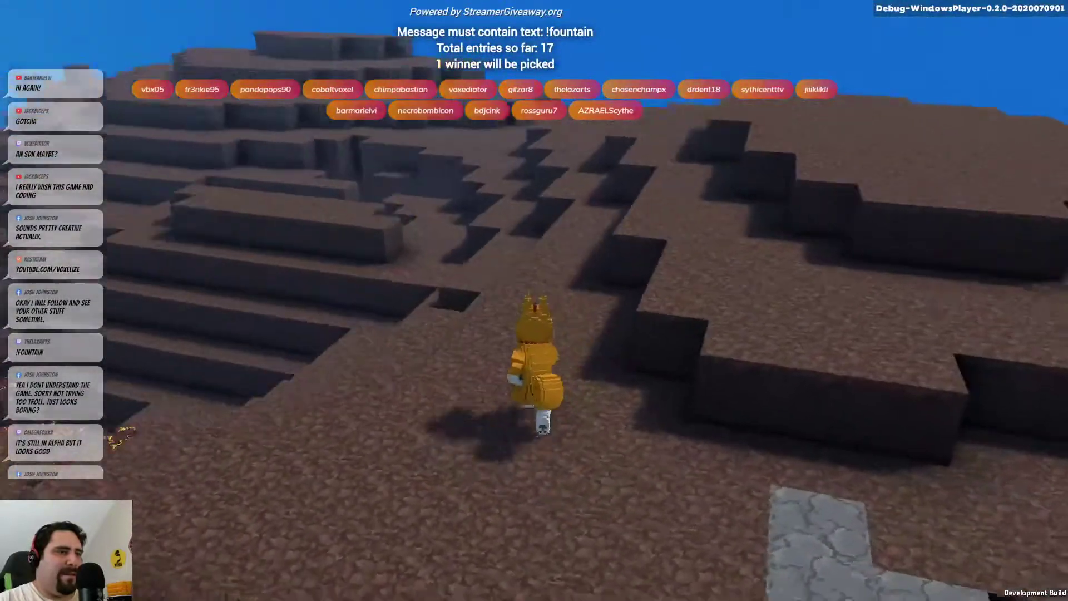
{"action": "key", "text": "w"}
{"action": "key", "text": "w"}
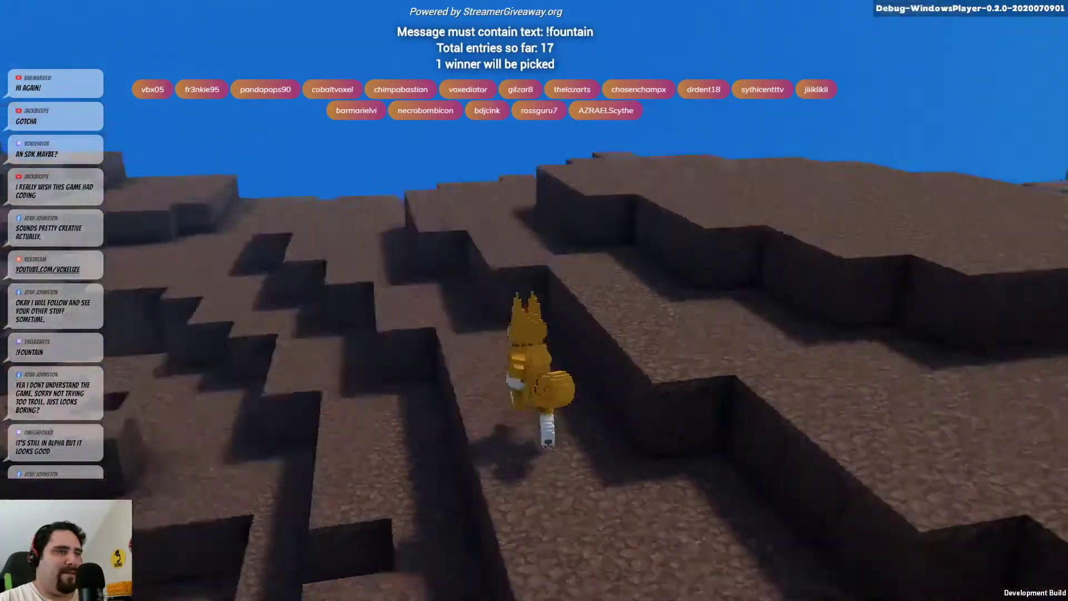
{"action": "key", "text": "space"}
{"action": "key", "text": "w"}
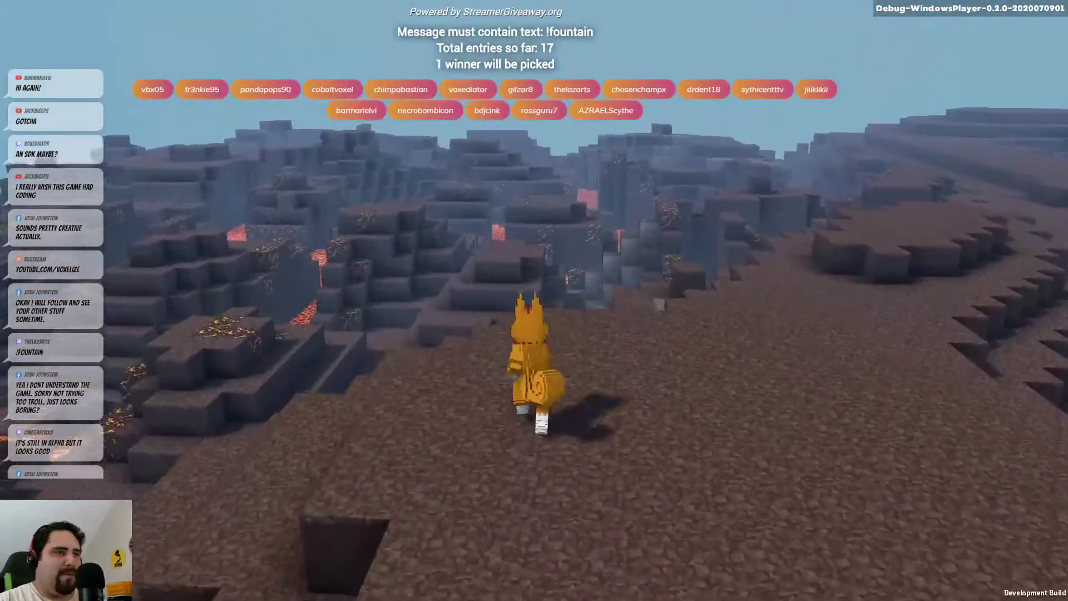
{"action": "key", "text": "s"}
{"action": "key", "text": "s"}
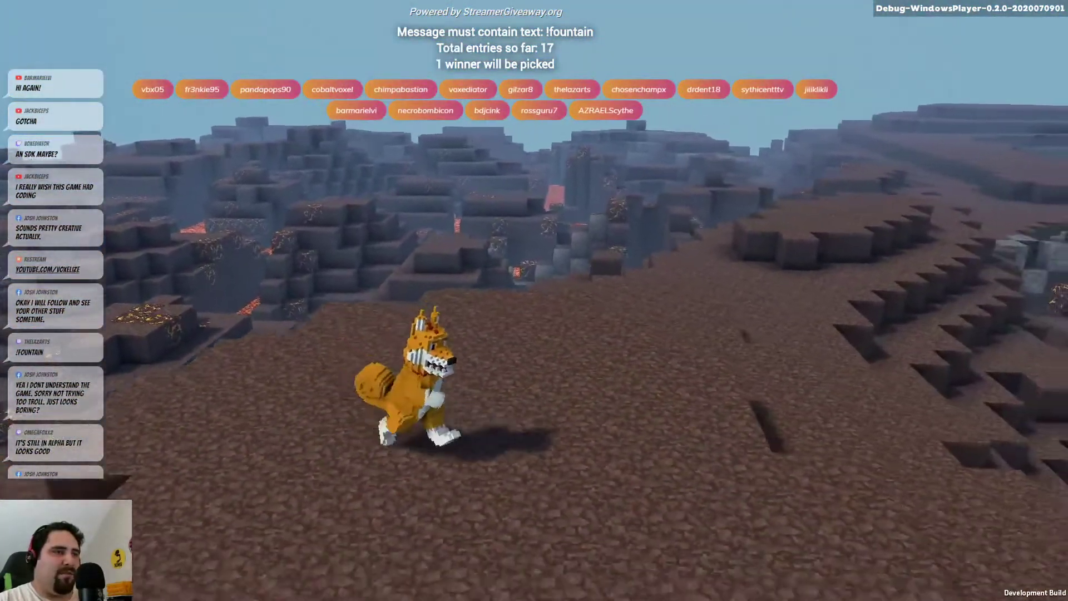
{"action": "key", "text": "w"}
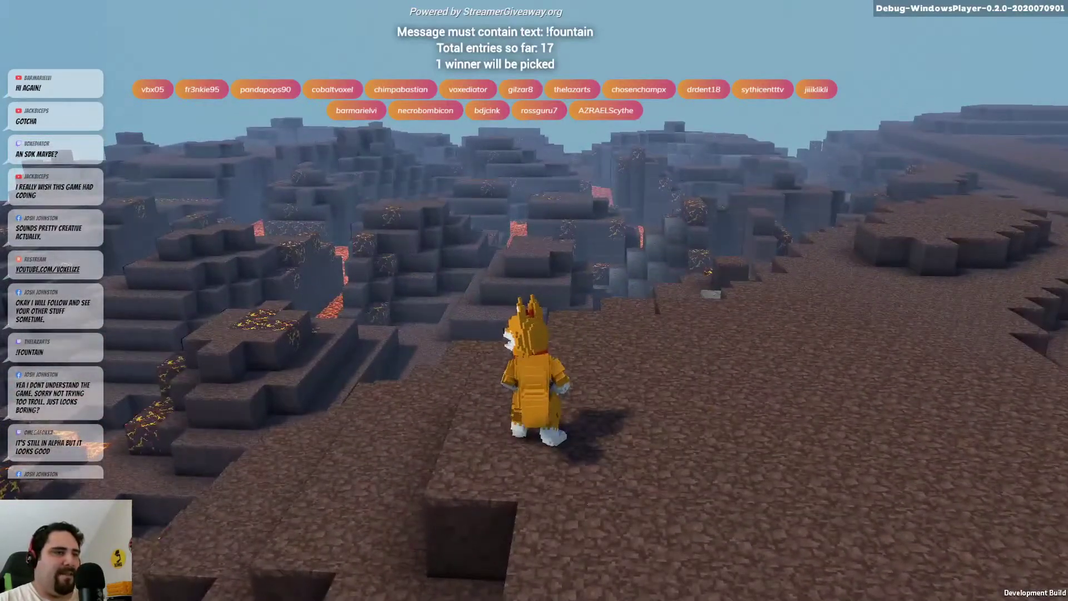
{"action": "key", "text": "Escape"}
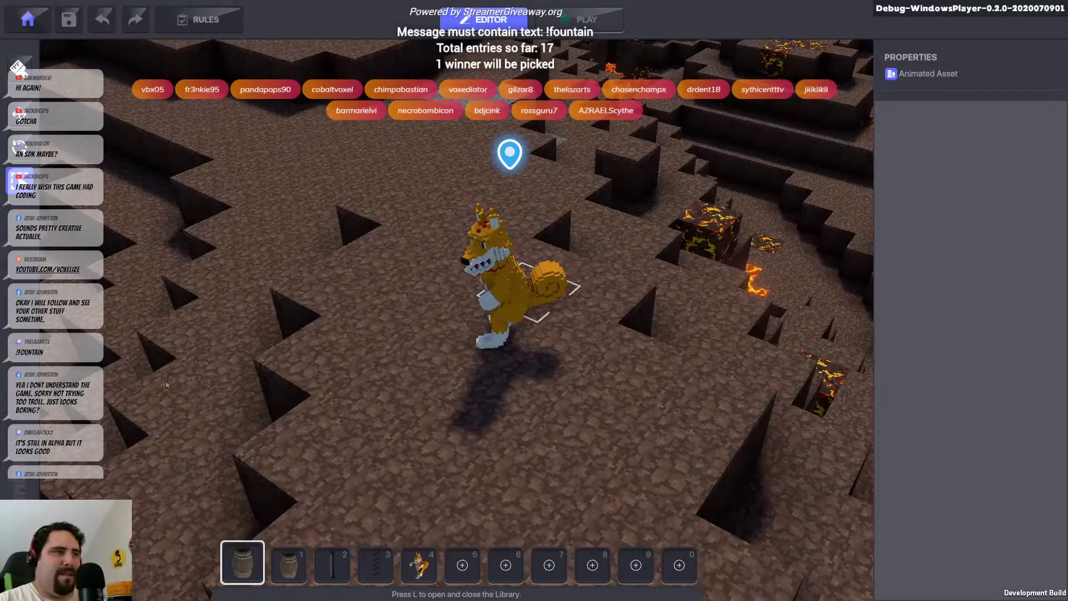
Open the fox avatar's logic settings and remove the unnamed component below Health
{"action": "scroll", "coordinate": [971, 510], "scroll_direction": "down", "scroll_amount": 5}
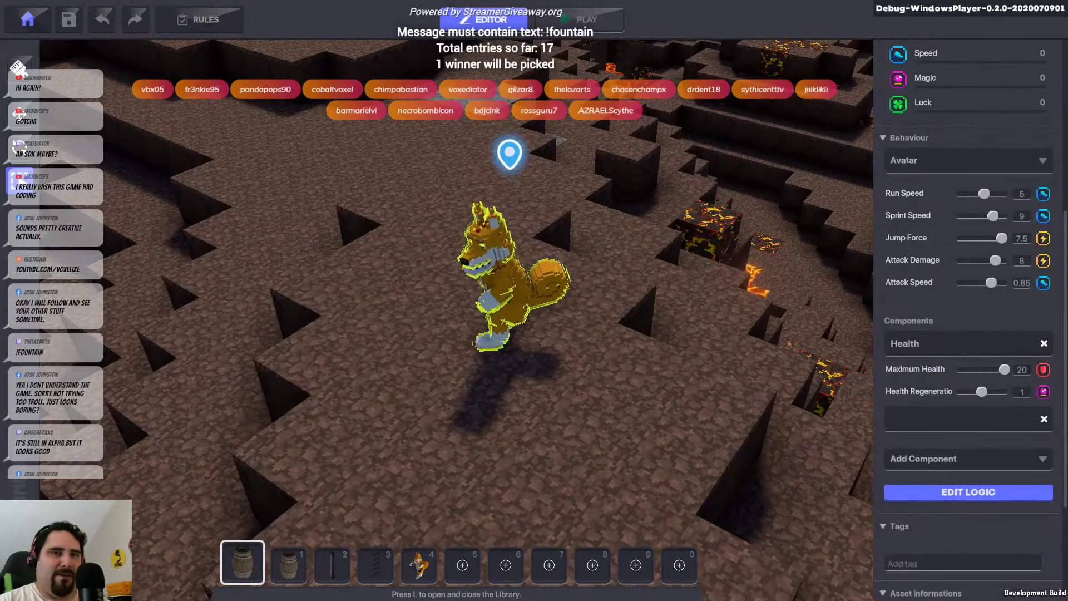
{"action": "scroll", "coordinate": [910, 441], "scroll_direction": "down", "scroll_amount": 2}
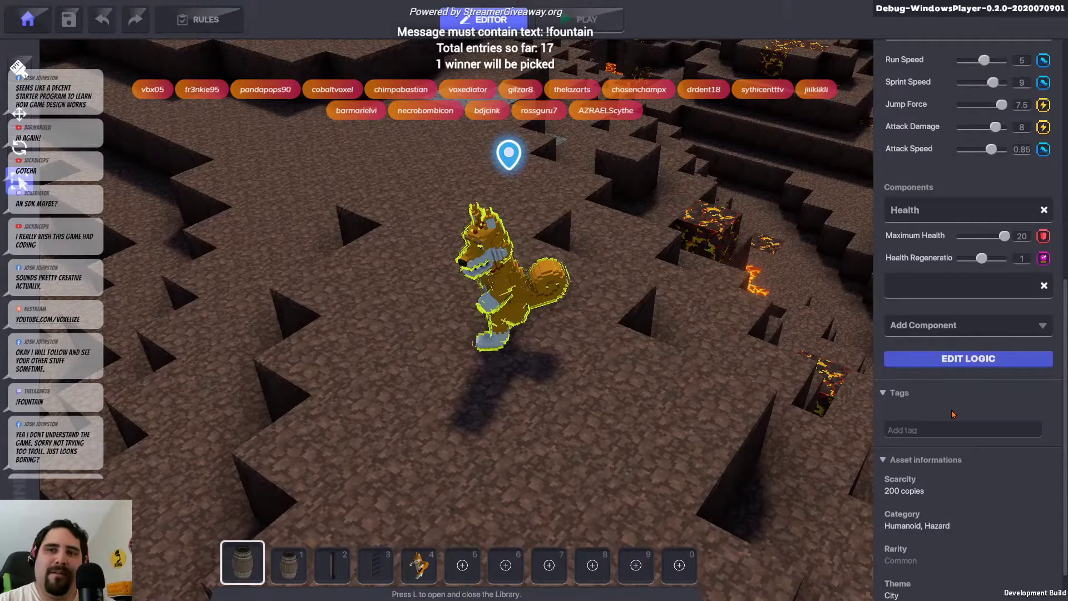
{"action": "left_click", "coordinate": [996, 359]}
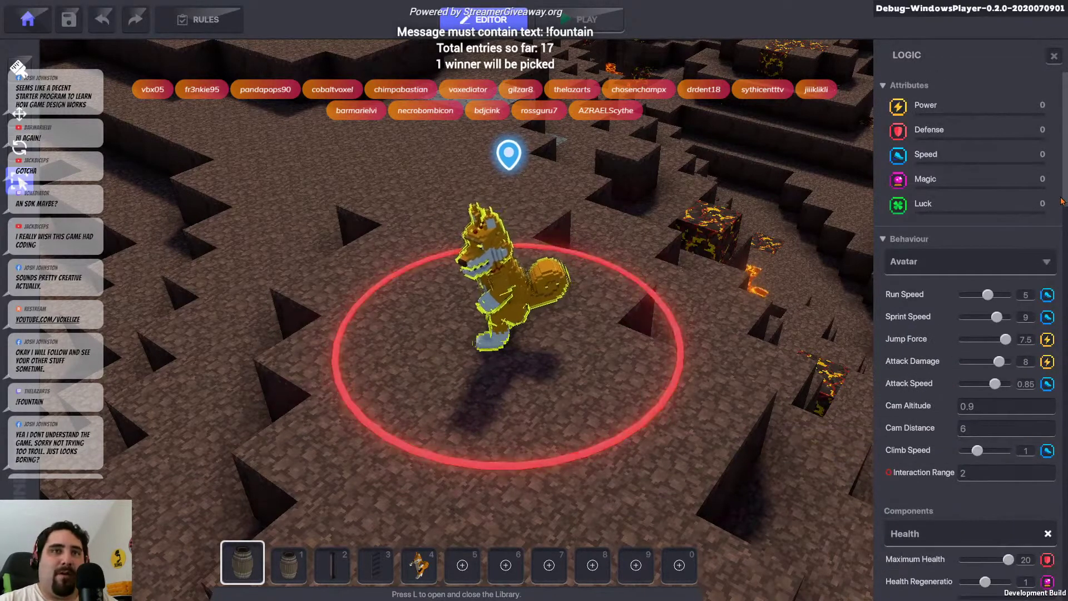
{"action": "scroll", "coordinate": [1065, 199], "scroll_direction": "down", "scroll_amount": 15}
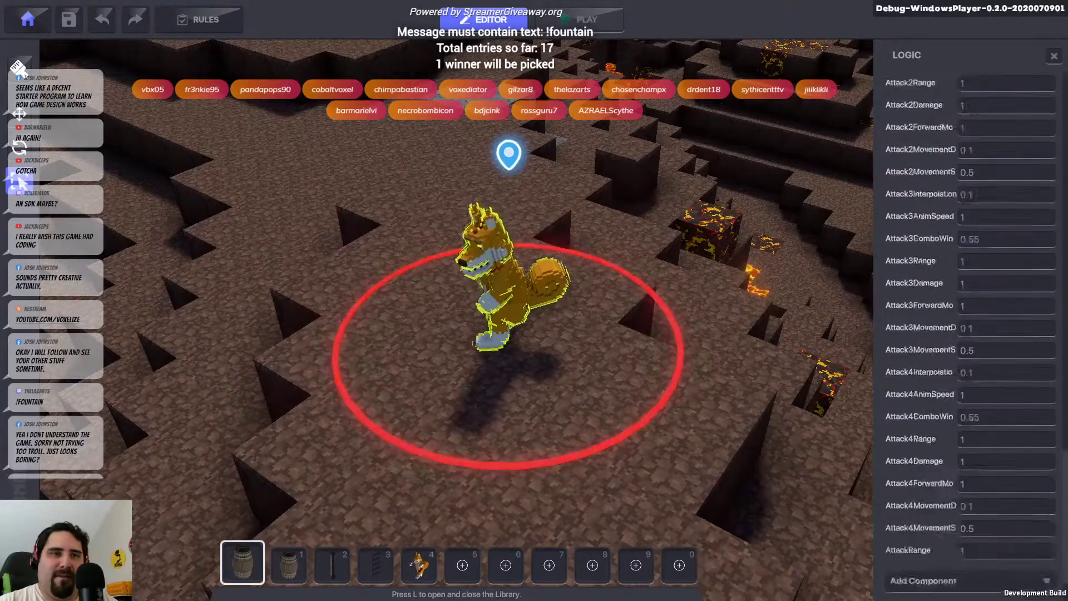
{"action": "scroll", "coordinate": [1050, 399], "scroll_direction": "up", "scroll_amount": 3}
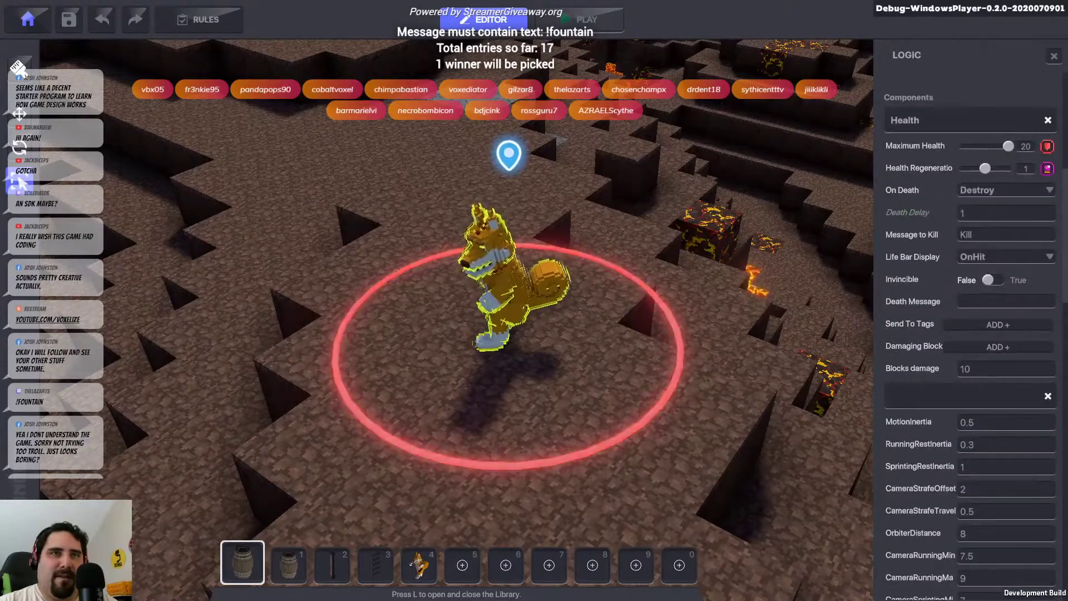
{"action": "left_click", "coordinate": [1049, 396]}
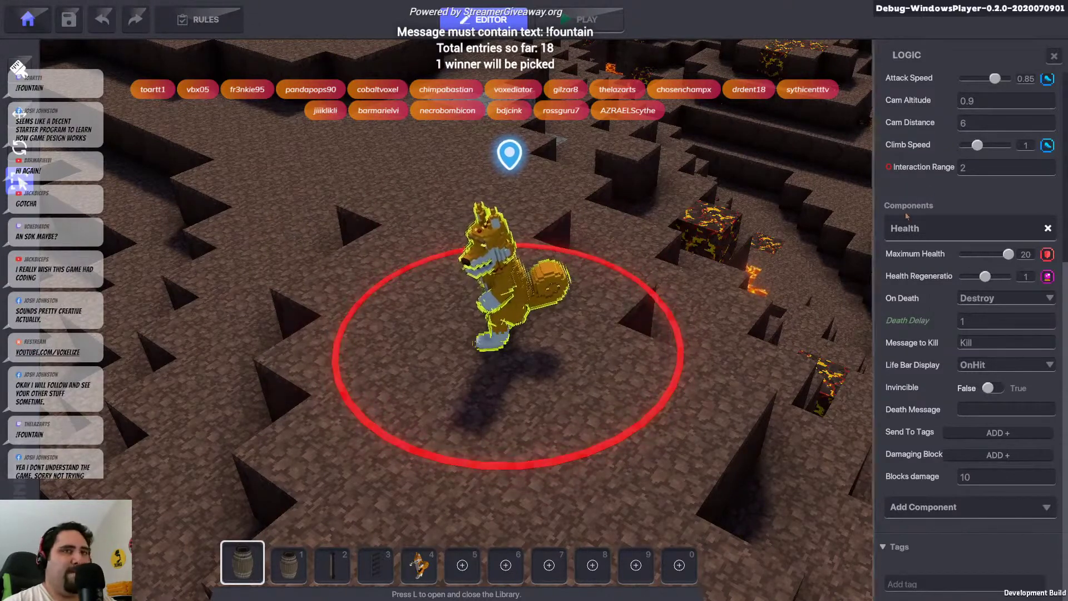
Review the fox avatar's remaining behaviour and attribute settings, deselect it, and close its logic settings
{"action": "scroll", "coordinate": [1057, 252], "scroll_direction": "up", "scroll_amount": 1}
{"action": "scroll", "coordinate": [1057, 252], "scroll_direction": "up", "scroll_amount": 4}
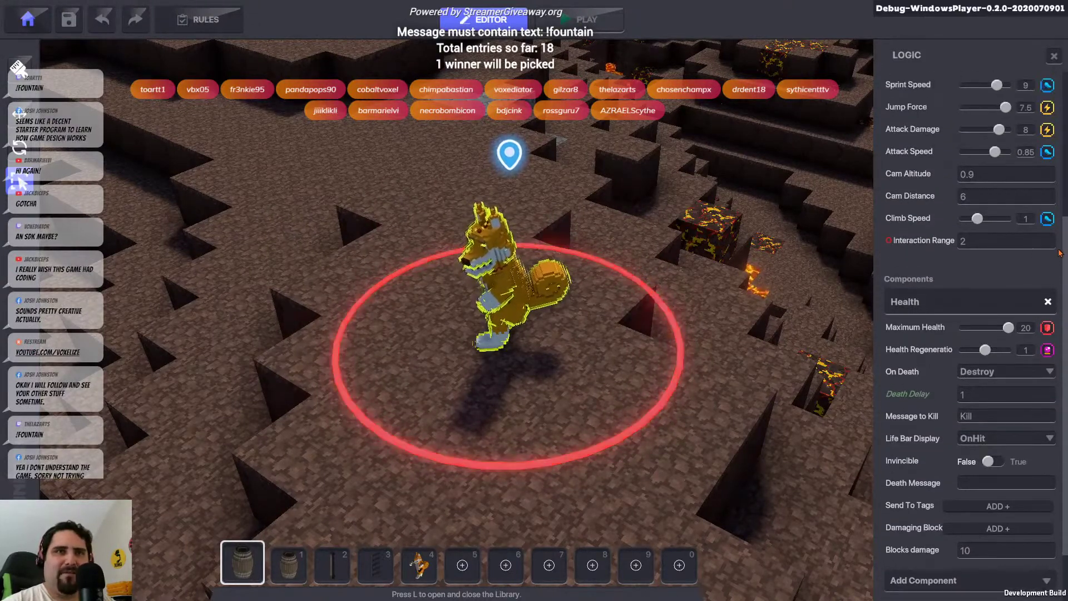
{"action": "scroll", "coordinate": [1059, 251], "scroll_direction": "up", "scroll_amount": 3}
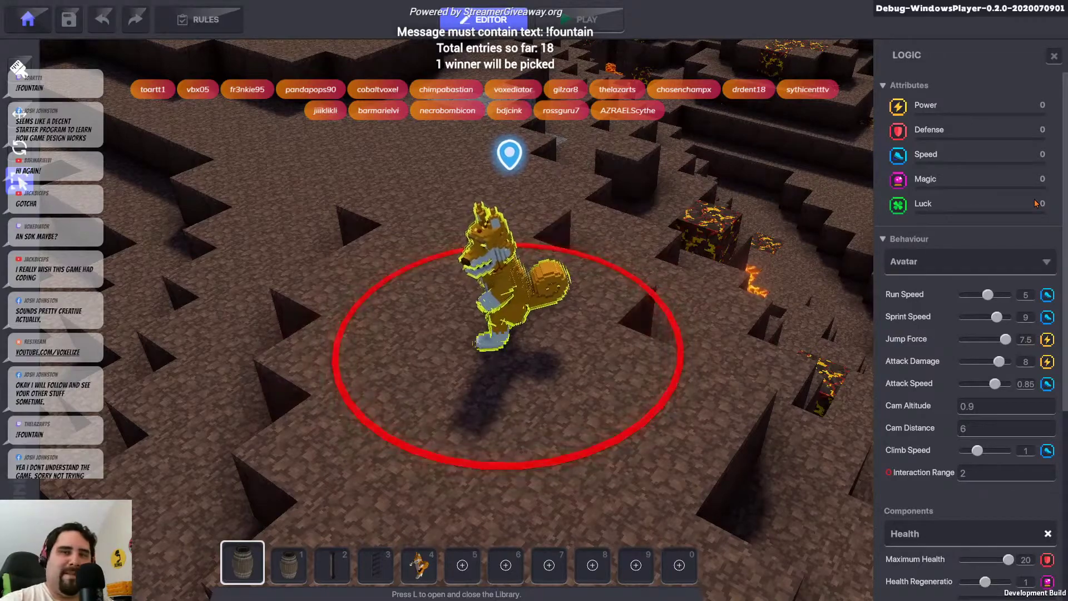
{"action": "left_click", "coordinate": [500, 319]}
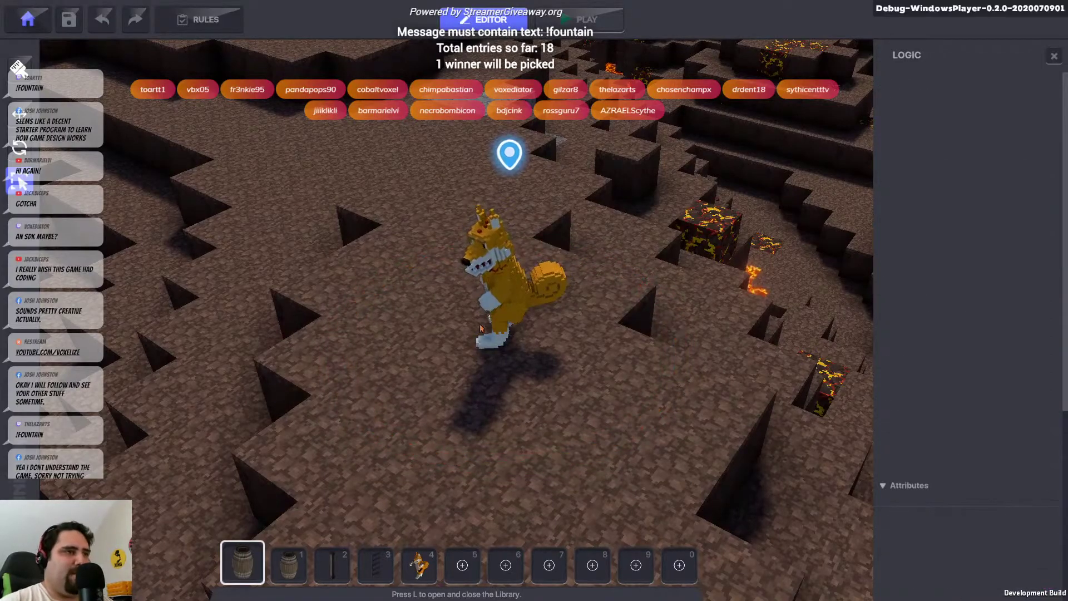
{"action": "middle_click_drag", "start_coordinate": [500, 319], "coordinate": [467, 326]}
{"action": "scroll", "coordinate": [386, 278], "scroll_direction": "up", "scroll_amount": 4}
{"action": "scroll", "coordinate": [410, 268], "scroll_direction": "down", "scroll_amount": 5}
{"action": "right_click_drag", "start_coordinate": [466, 326], "coordinate": [407, 307]}
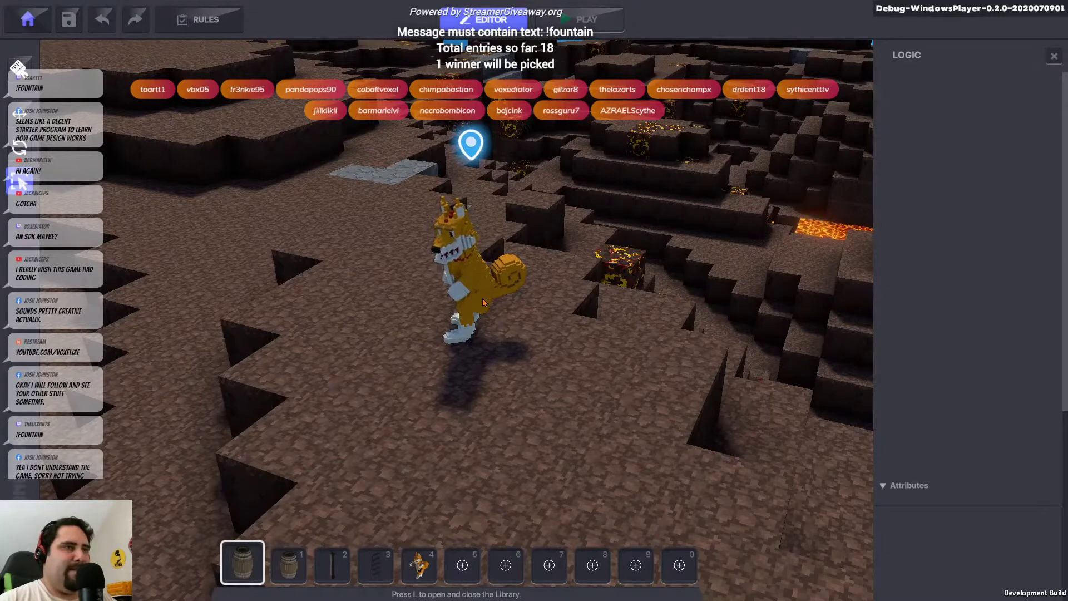
{"action": "scroll", "coordinate": [483, 303], "scroll_direction": "down", "scroll_amount": 5}
{"action": "scroll", "coordinate": [509, 341], "scroll_direction": "up", "scroll_amount": 3}
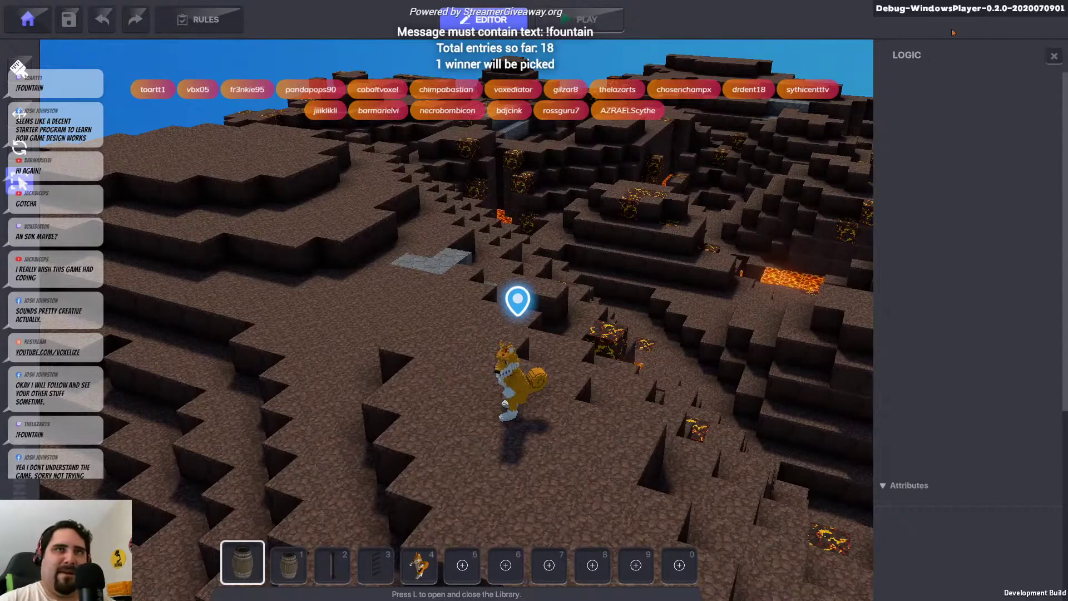
{"action": "left_click", "coordinate": [1057, 63]}
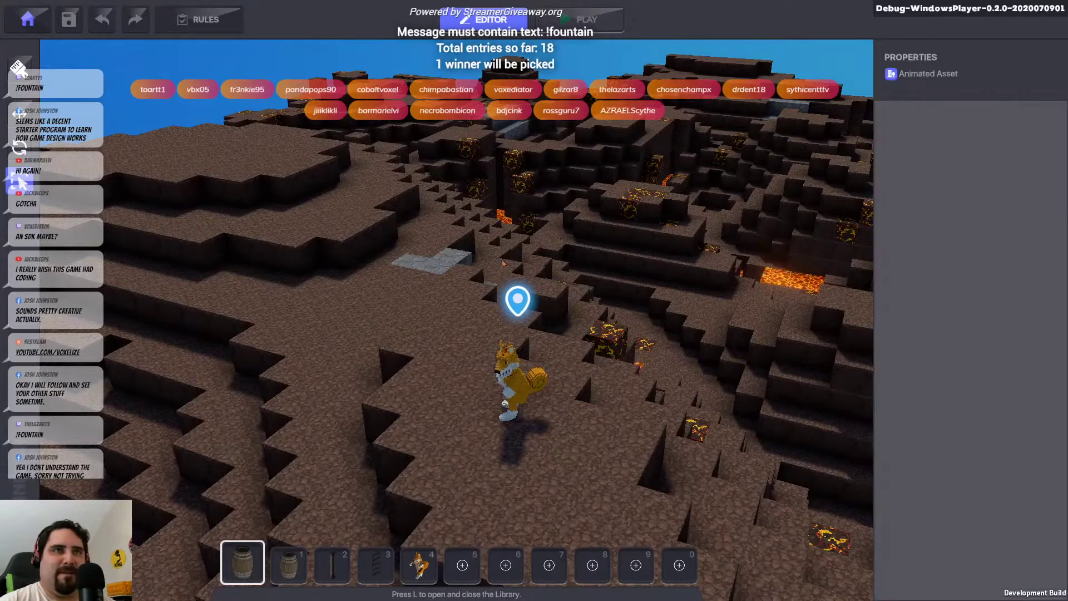
Place a Barrel on the open terrain a short distance from the fox avatar
{"action": "key", "text": "w"}
{"action": "mouse_move", "coordinate": [518, 413]}
{"action": "right_mouse_down"}
{"action": "mouse_move", "coordinate": [436, 370]}
{"action": "mouse_move", "coordinate": [397, 448]}
{"action": "right_mouse_up"}
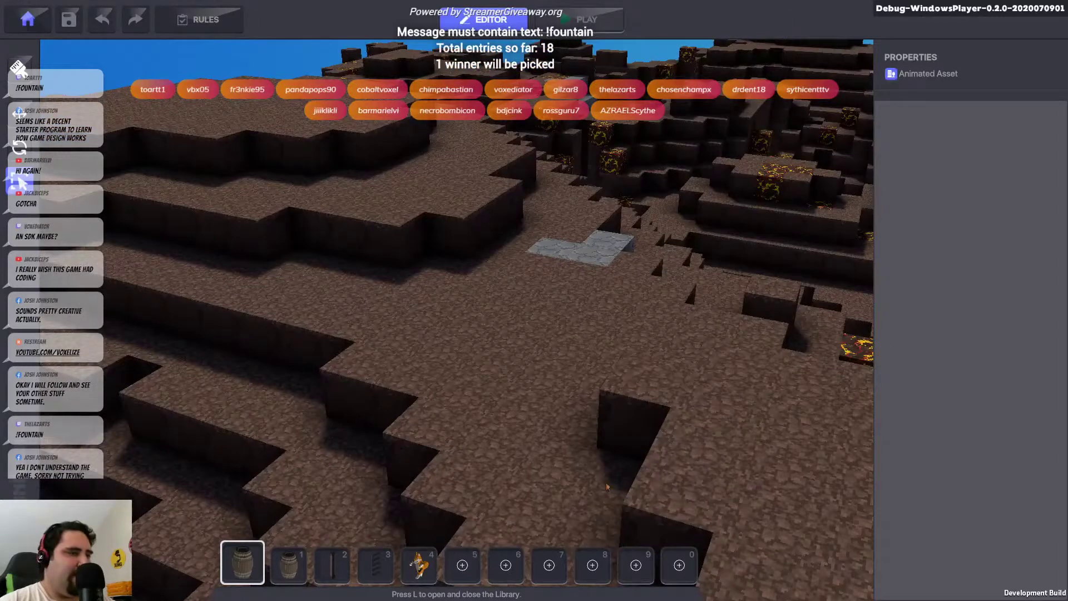
{"action": "key", "text": "l"}
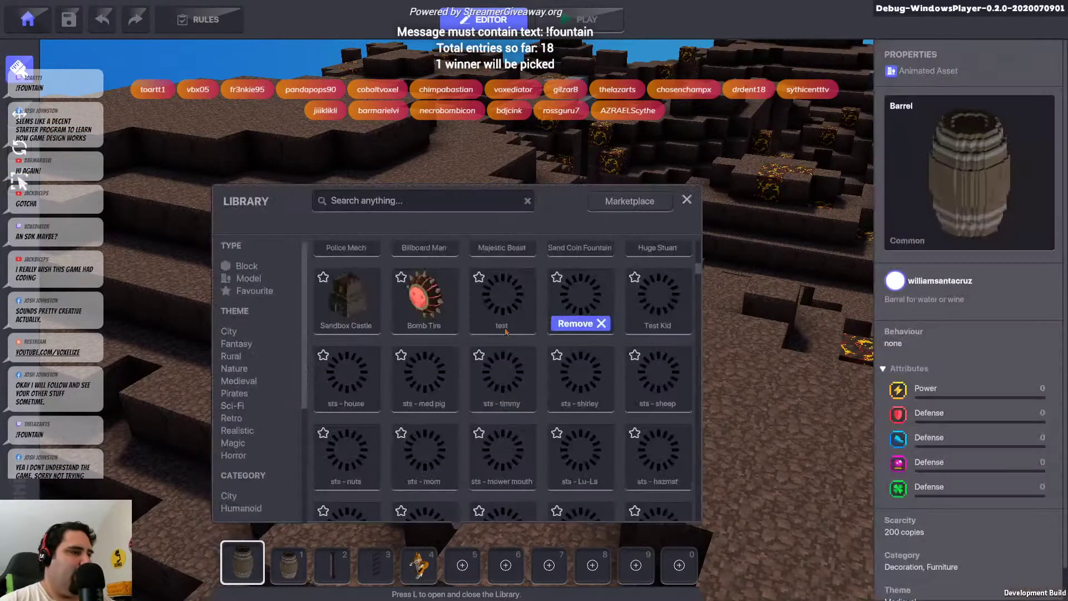
{"action": "left_click", "coordinate": [687, 199]}
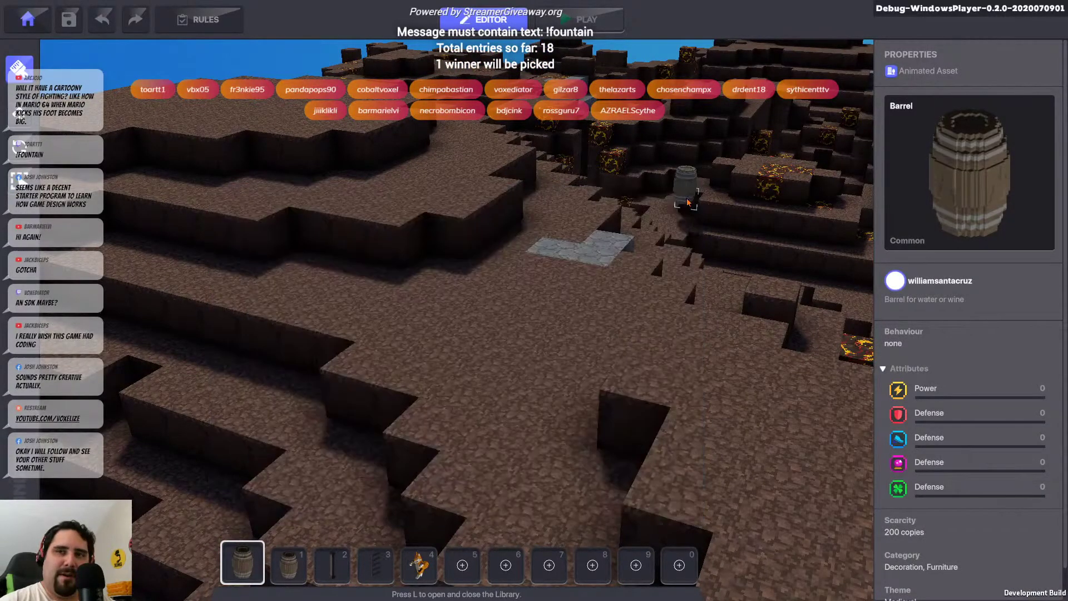
{"action": "key", "text": "s"}
{"action": "key", "text": "s"}
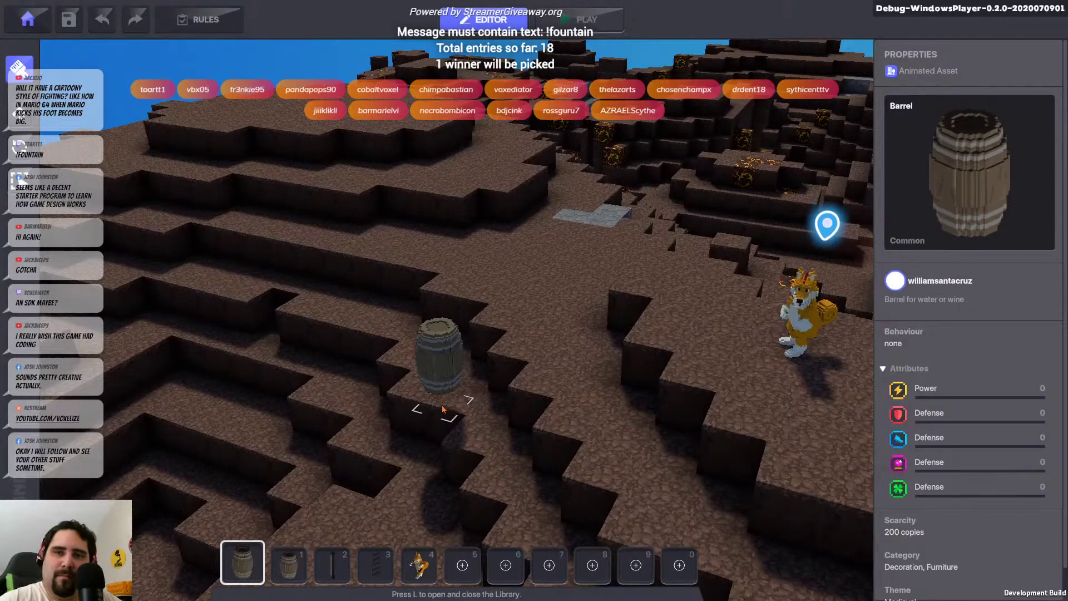
{"action": "left_click", "coordinate": [548, 270]}
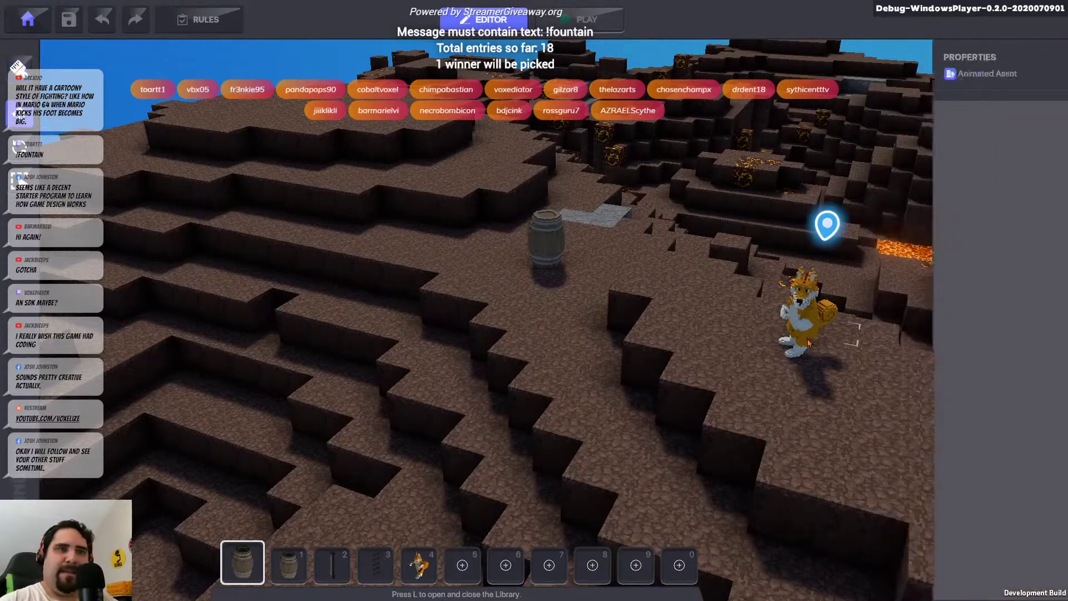
Select the fox avatar and inspect it alongside the barrel from several angles
{"action": "left_click", "coordinate": [804, 323]}
{"action": "middle_click_drag", "start_coordinate": [701, 341], "coordinate": [646, 355]}
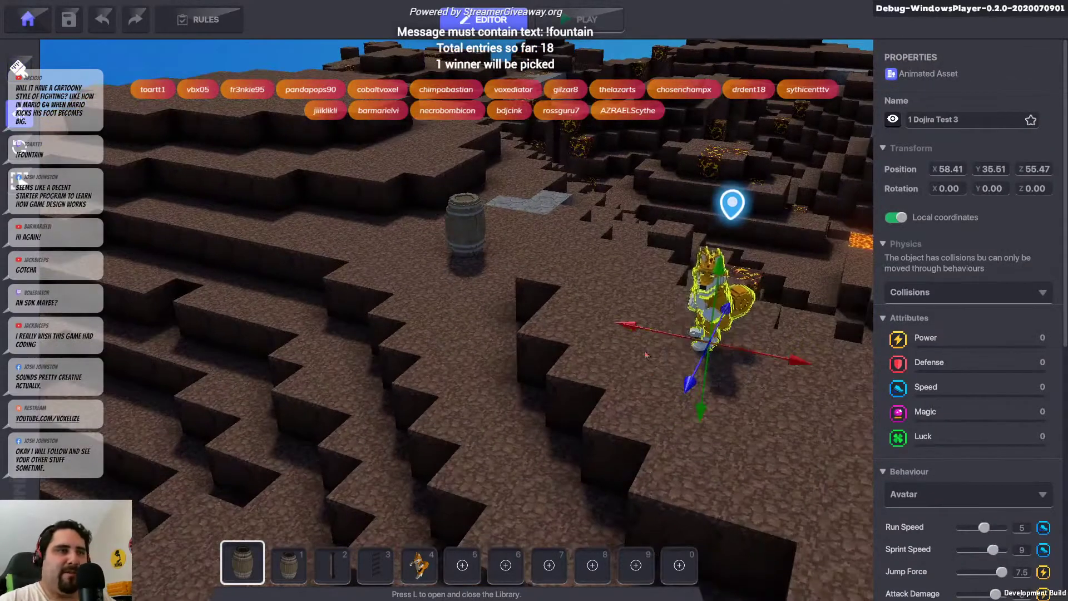
{"action": "right_click_drag", "start_coordinate": [627, 356], "coordinate": [779, 277]}
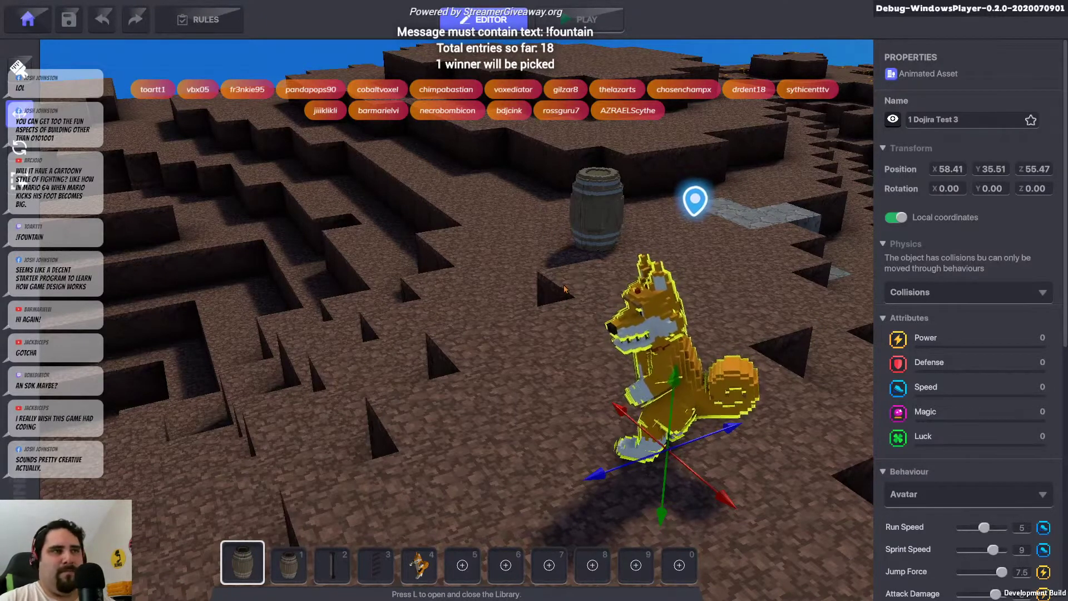
{"action": "middle_click_drag", "start_coordinate": [565, 289], "coordinate": [852, 307]}
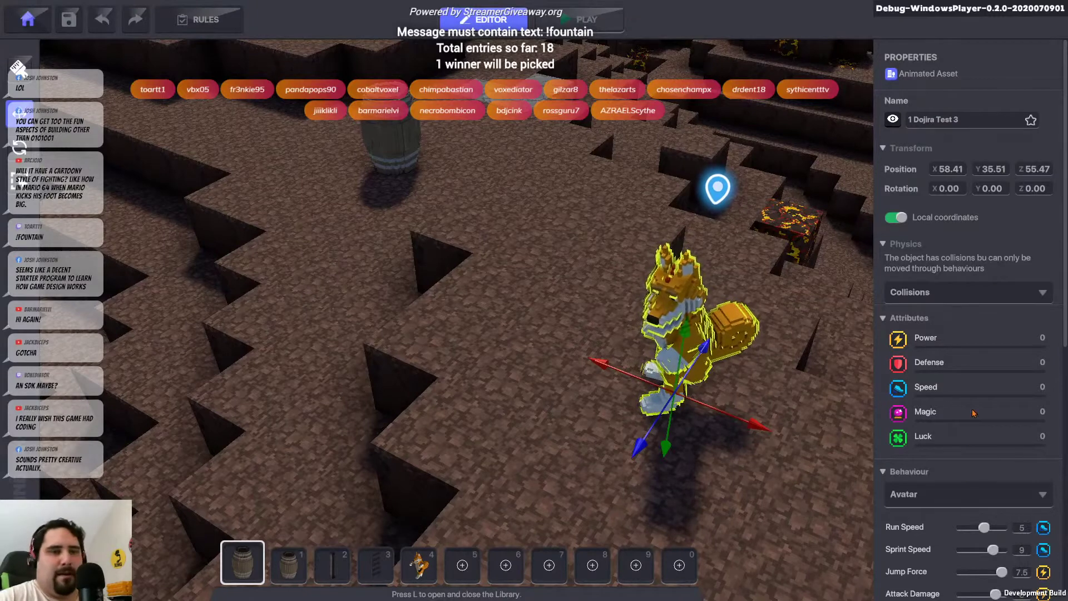
Select the barrel and review its physics, attribute, behaviour and component settings
{"action": "left_click", "coordinate": [379, 146]}
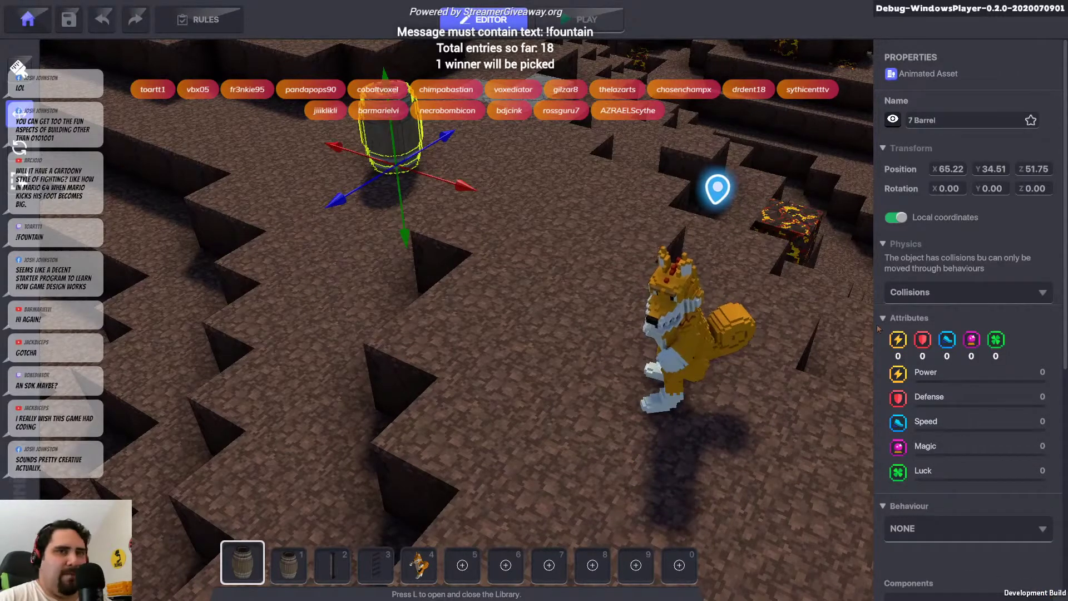
{"action": "scroll", "coordinate": [1035, 348], "scroll_direction": "down", "scroll_amount": 5}
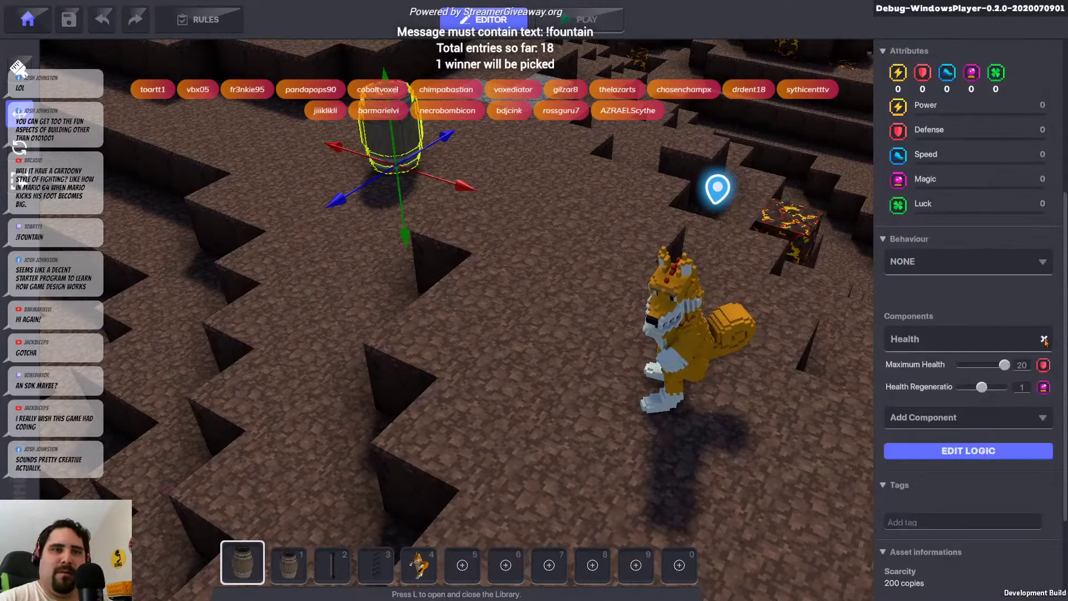
{"action": "scroll", "coordinate": [1011, 346], "scroll_direction": "up", "scroll_amount": 5}
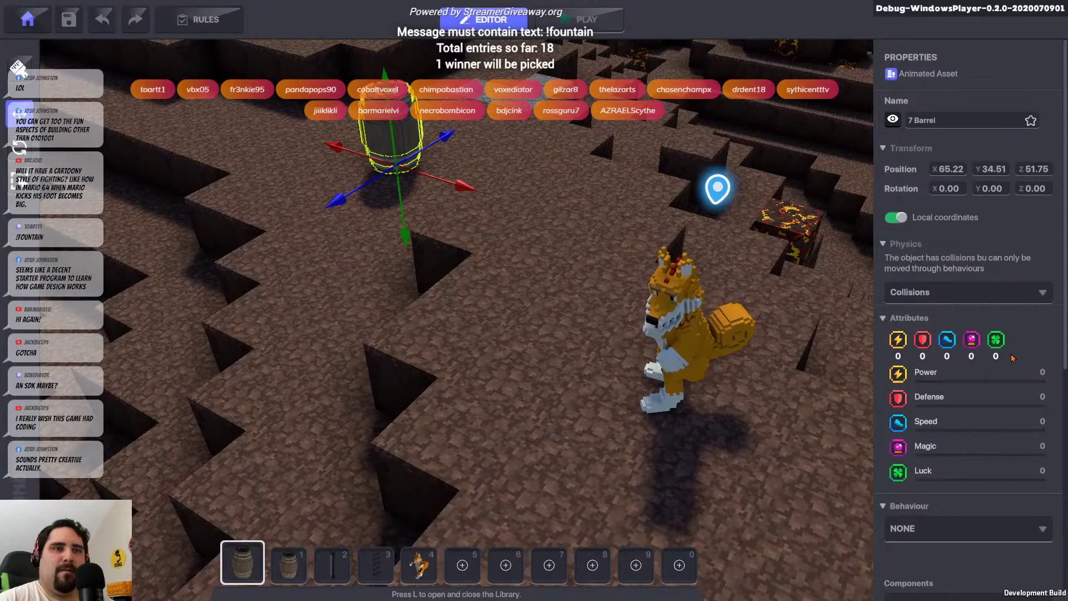
{"action": "left_click", "coordinate": [1010, 292]}
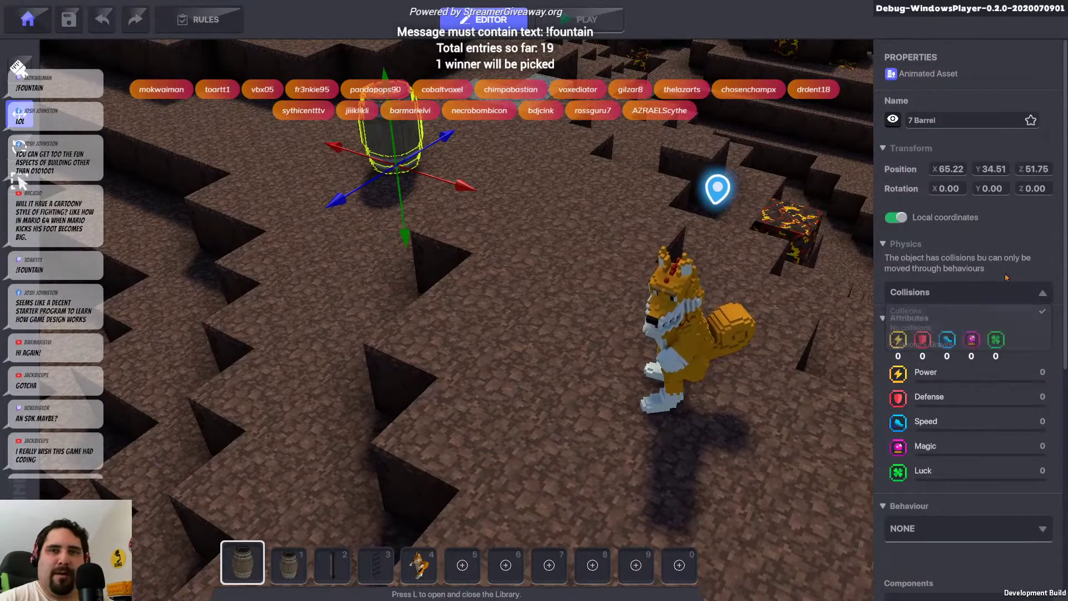
{"action": "scroll", "coordinate": [1031, 273], "scroll_direction": "down", "scroll_amount": 1}
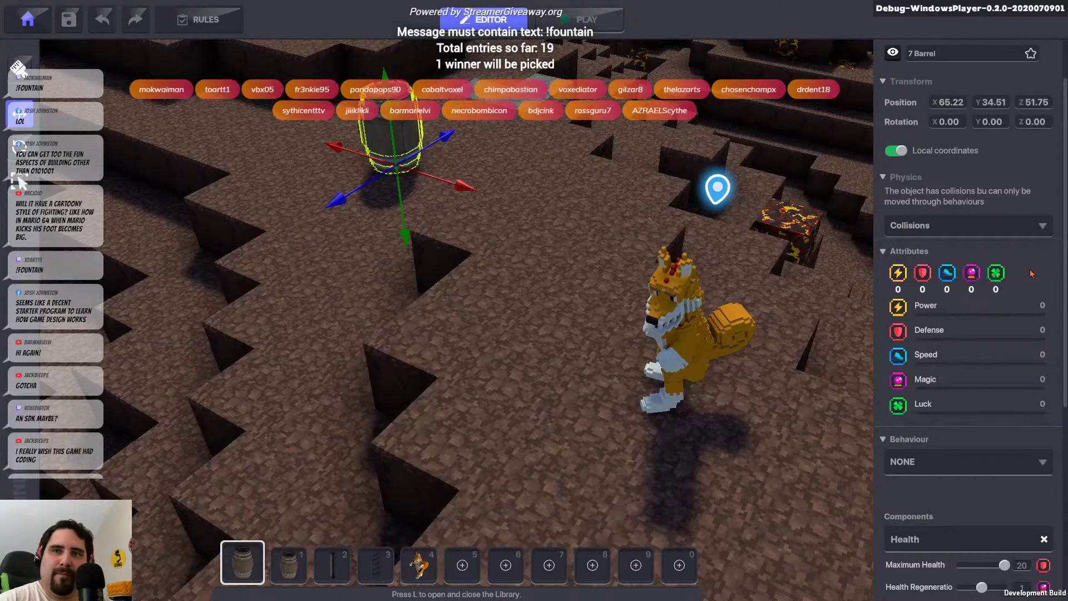
{"action": "scroll", "coordinate": [1031, 273], "scroll_direction": "down", "scroll_amount": 2}
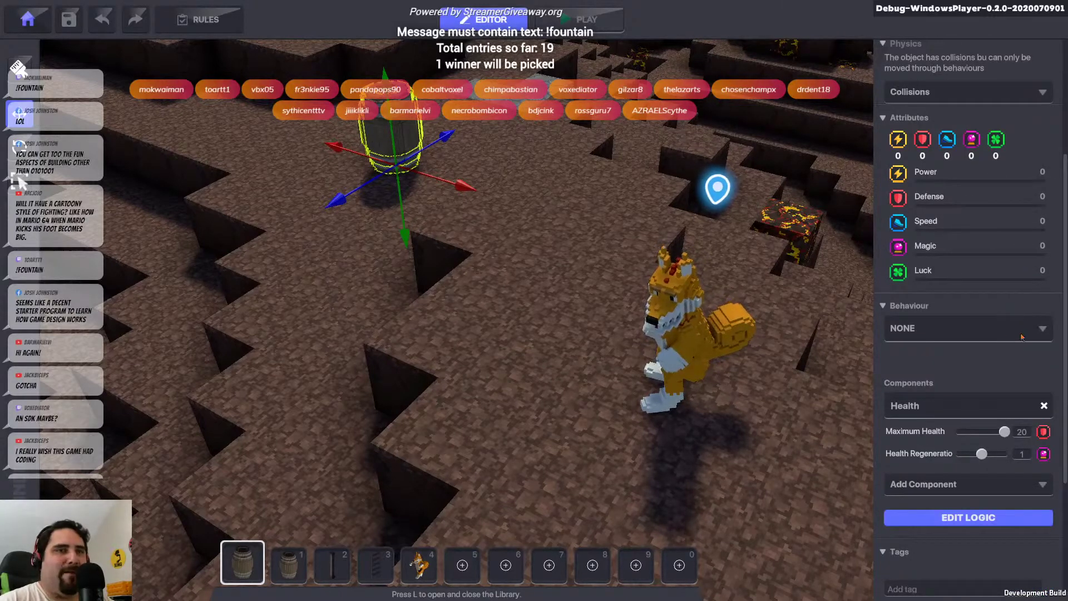
Set the barrel's behaviour to Ally Fighter and inspect the patrol zone around it from several angles
{"action": "left_click", "coordinate": [1044, 328]}
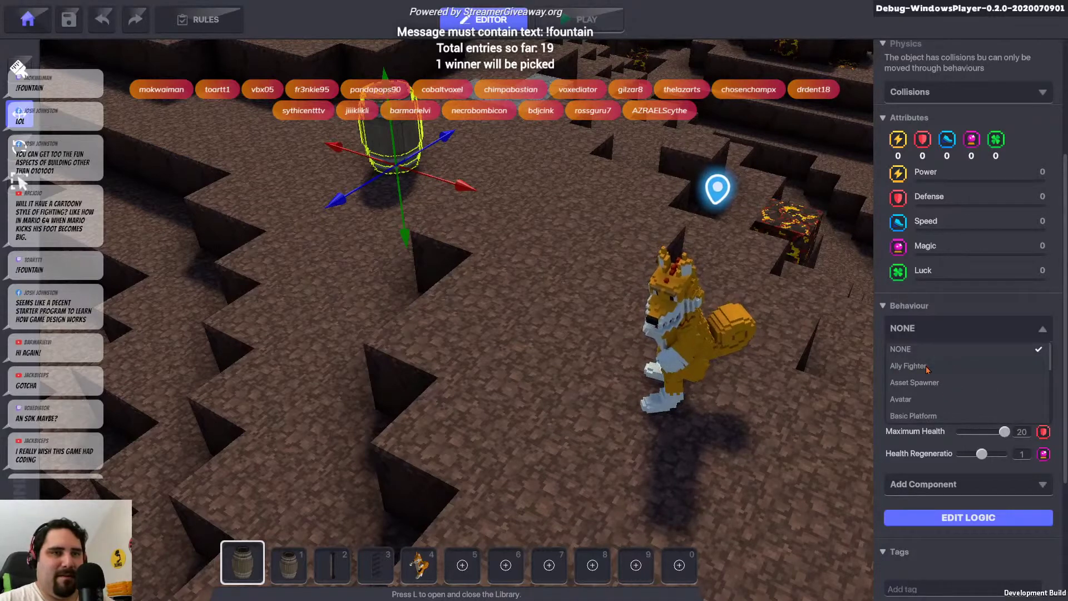
{"action": "left_click", "coordinate": [973, 366]}
{"action": "scroll", "coordinate": [796, 353], "scroll_direction": "down", "scroll_amount": 5}
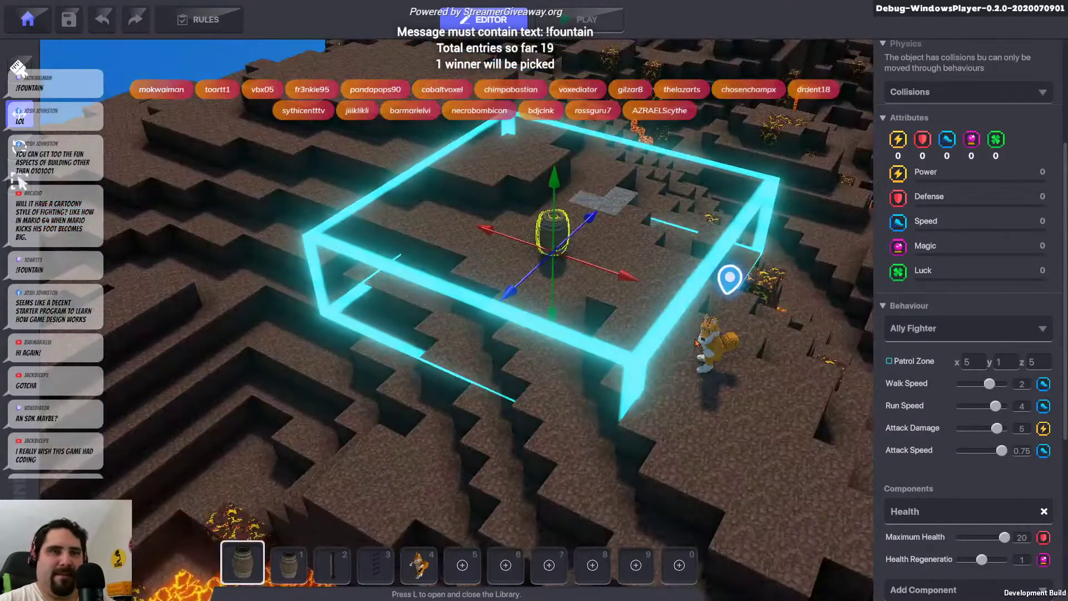
{"action": "middle_click_drag", "start_coordinate": [696, 343], "coordinate": [666, 326]}
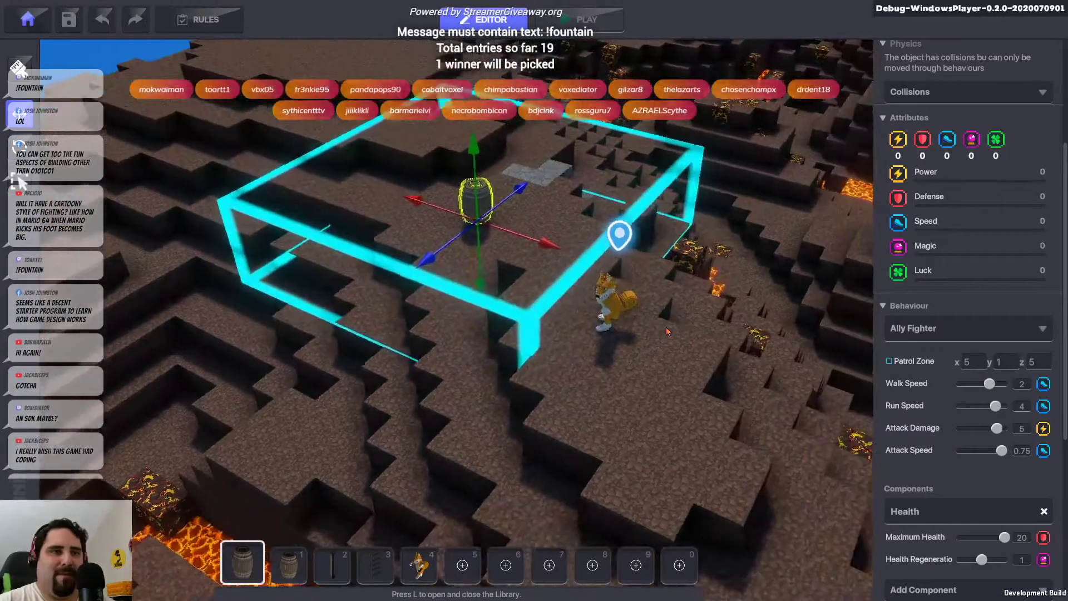
{"action": "scroll", "coordinate": [517, 257], "scroll_direction": "up", "scroll_amount": 5}
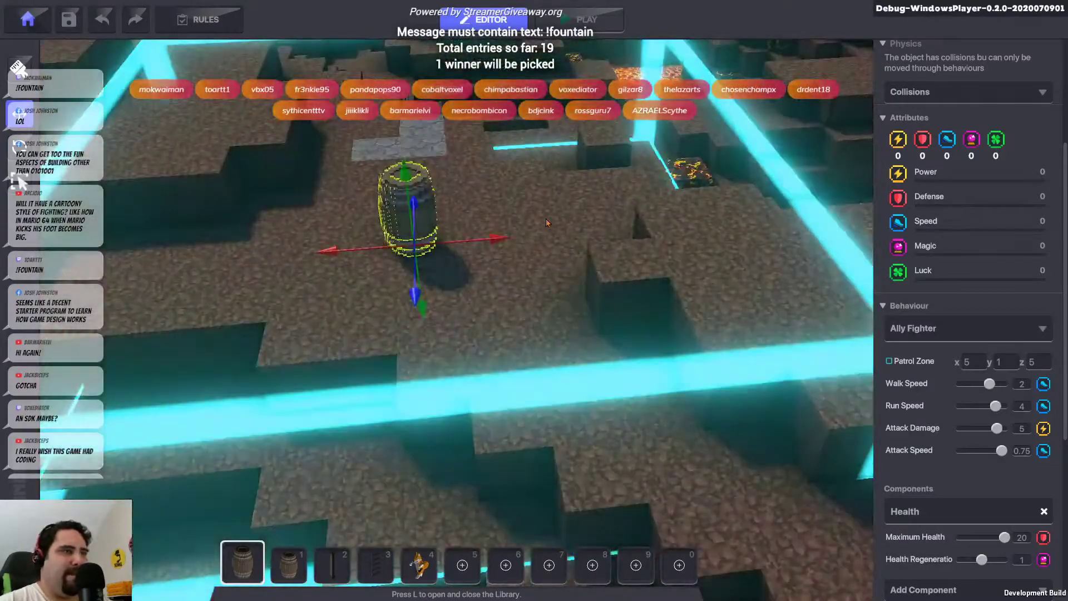
{"action": "middle_click_drag", "start_coordinate": [548, 223], "coordinate": [600, 270]}
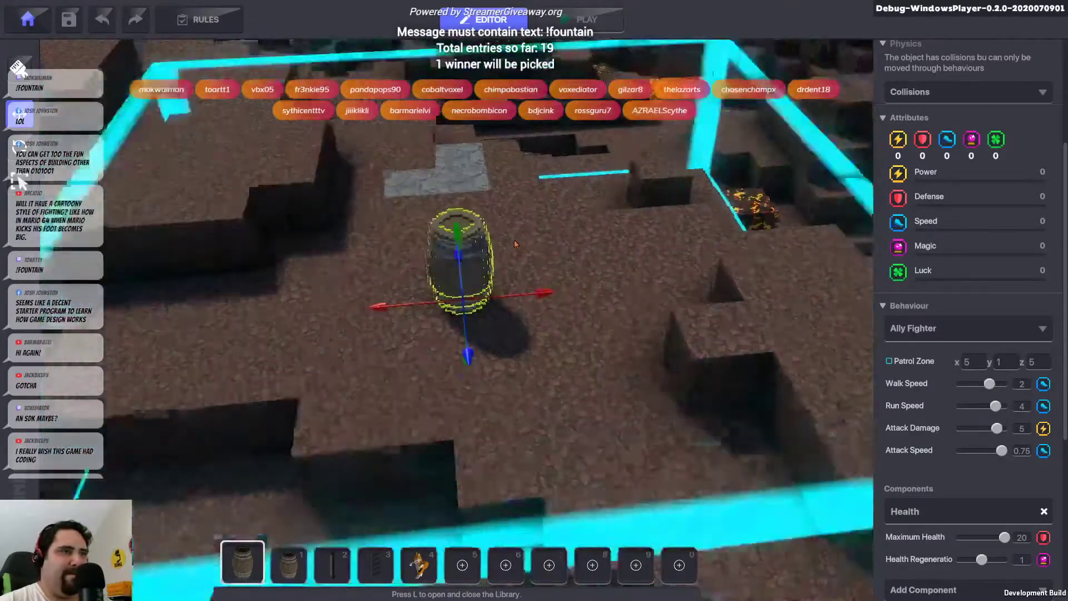
{"action": "scroll", "coordinate": [599, 269], "scroll_direction": "up", "scroll_amount": 3}
{"action": "right_click_drag", "start_coordinate": [599, 269], "coordinate": [867, 348]}
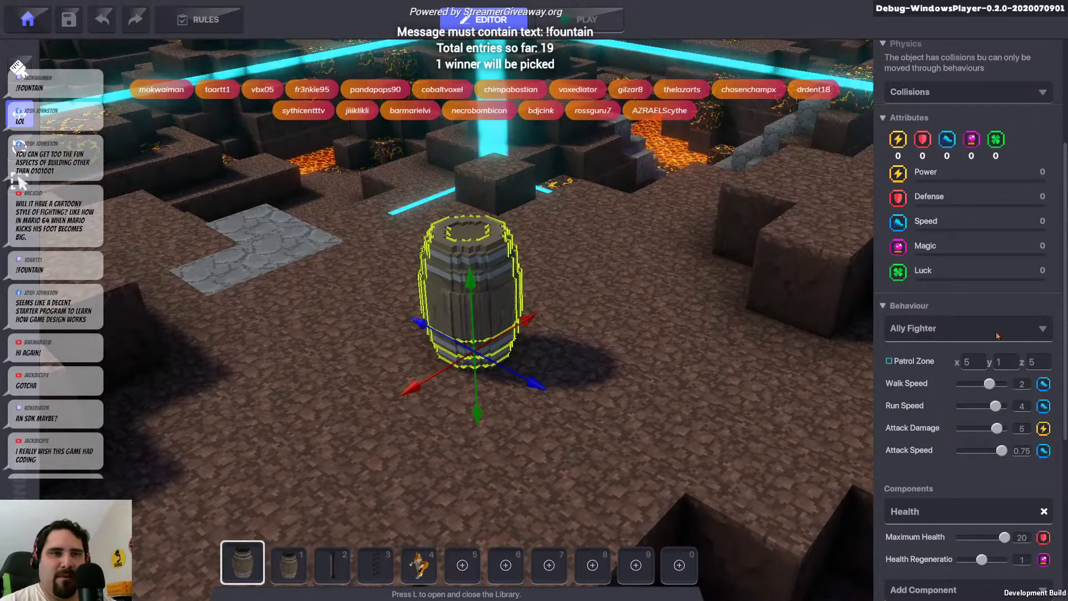
Check the list of available behaviours without changing it and open the barrel's logic settings
{"action": "left_click", "coordinate": [1033, 327]}
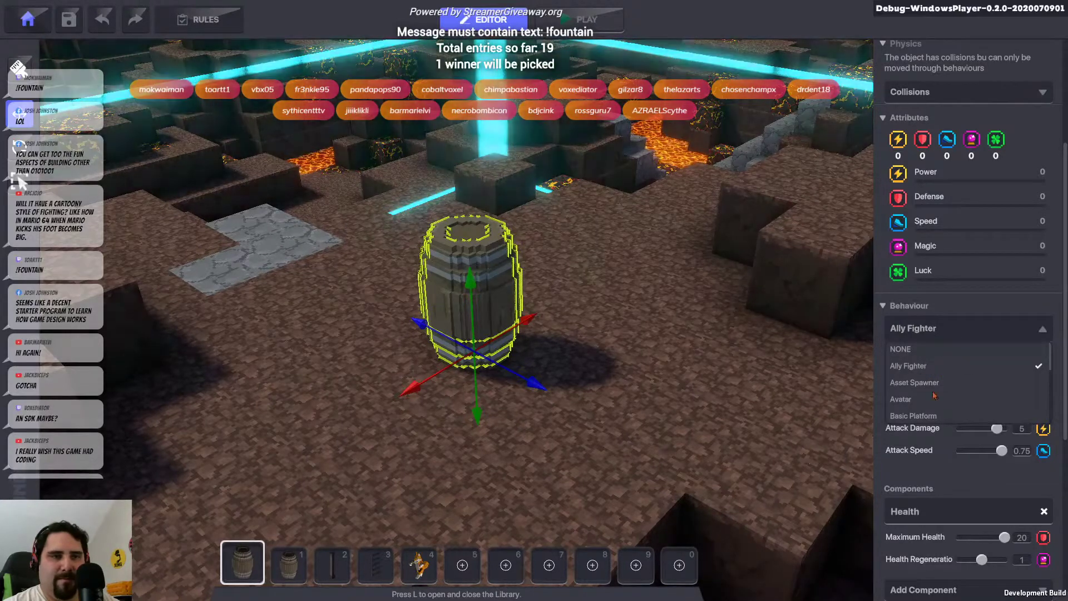
{"action": "left_click", "coordinate": [998, 492]}
{"action": "scroll", "coordinate": [998, 493], "scroll_direction": "down", "scroll_amount": 3}
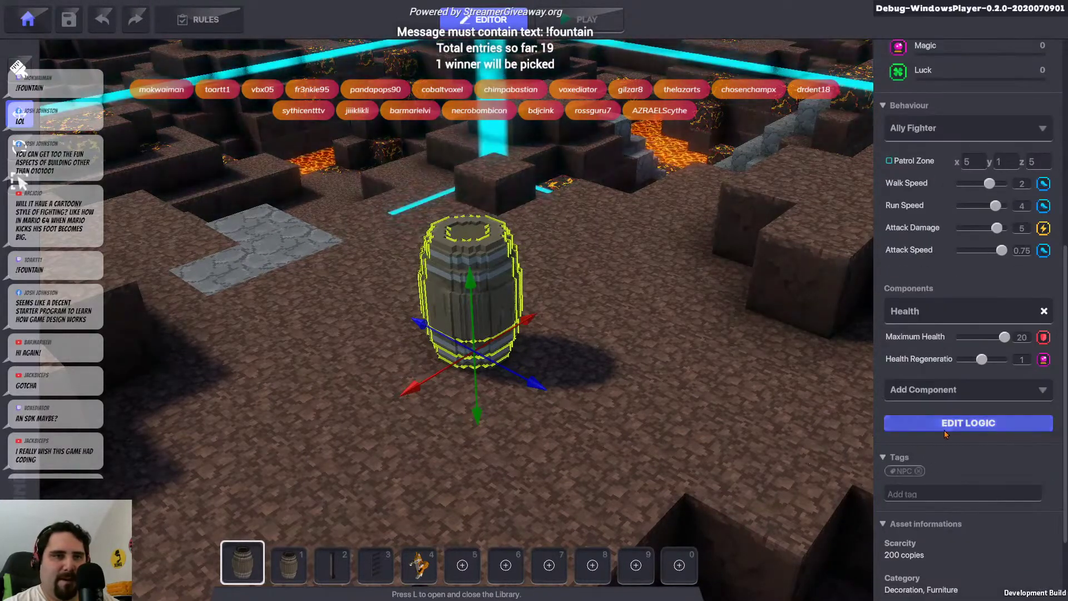
{"action": "left_click", "coordinate": [969, 423]}
{"action": "mouse_move", "coordinate": [907, 408]}
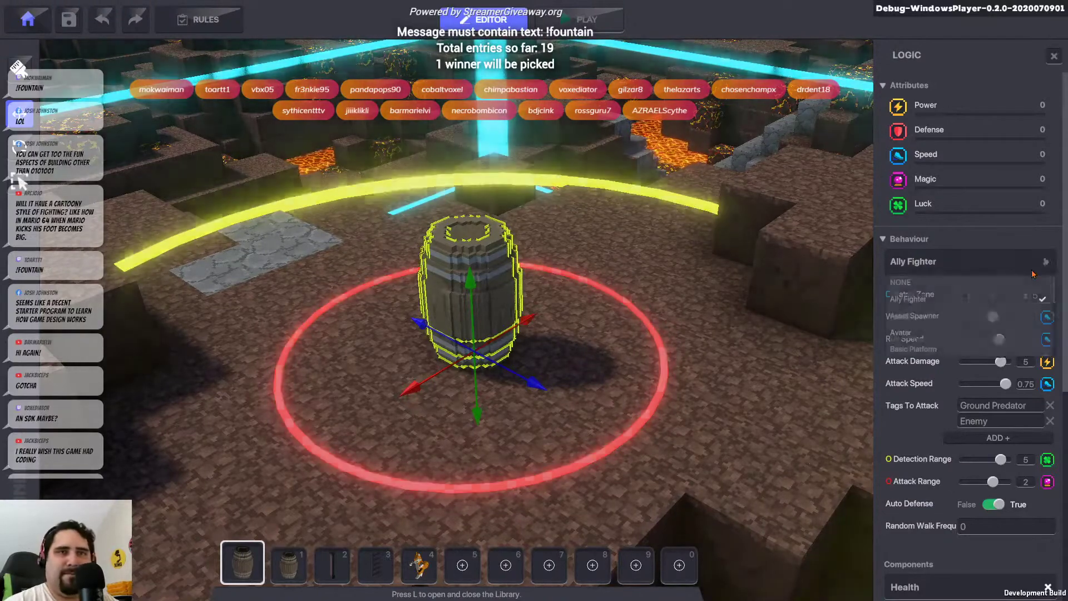
Try the Basic Platform behaviour on the barrel, followed by the Multi behaviour
{"action": "left_click", "coordinate": [963, 262]}
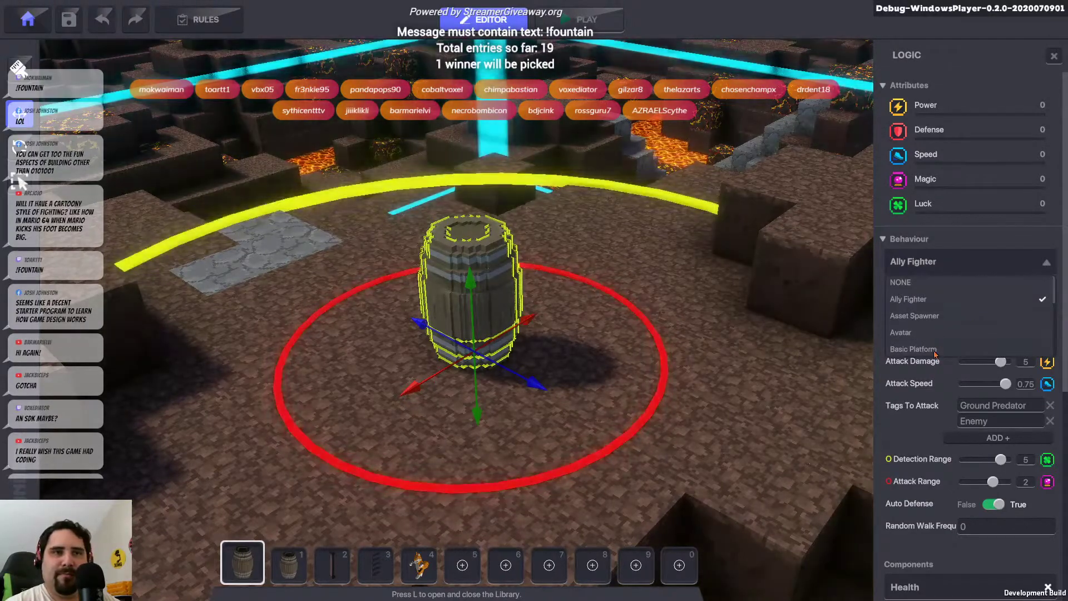
{"action": "left_click", "coordinate": [959, 346]}
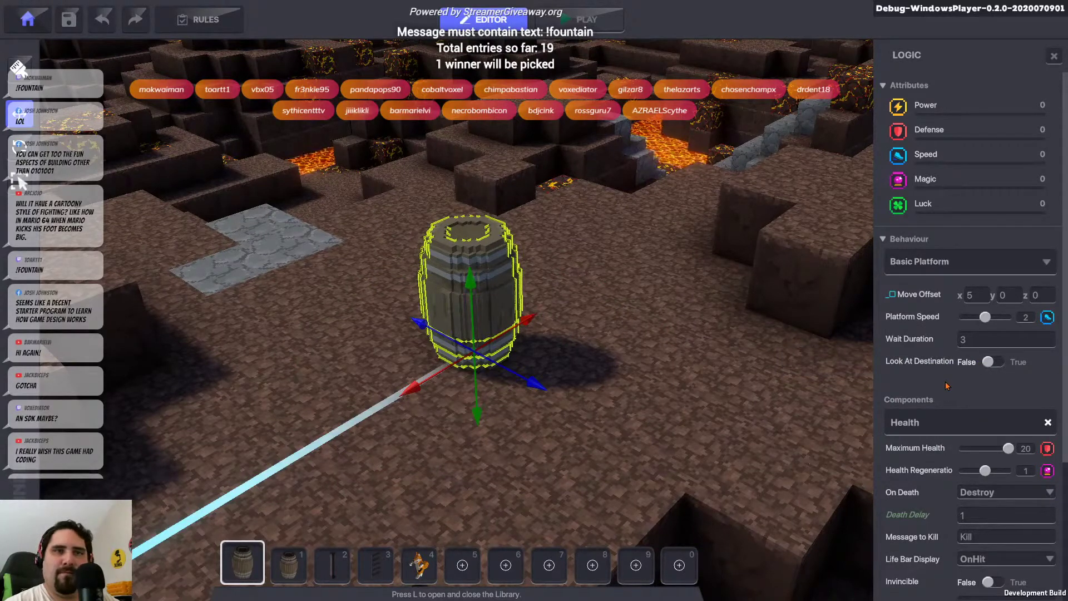
{"action": "left_click", "coordinate": [1034, 263]}
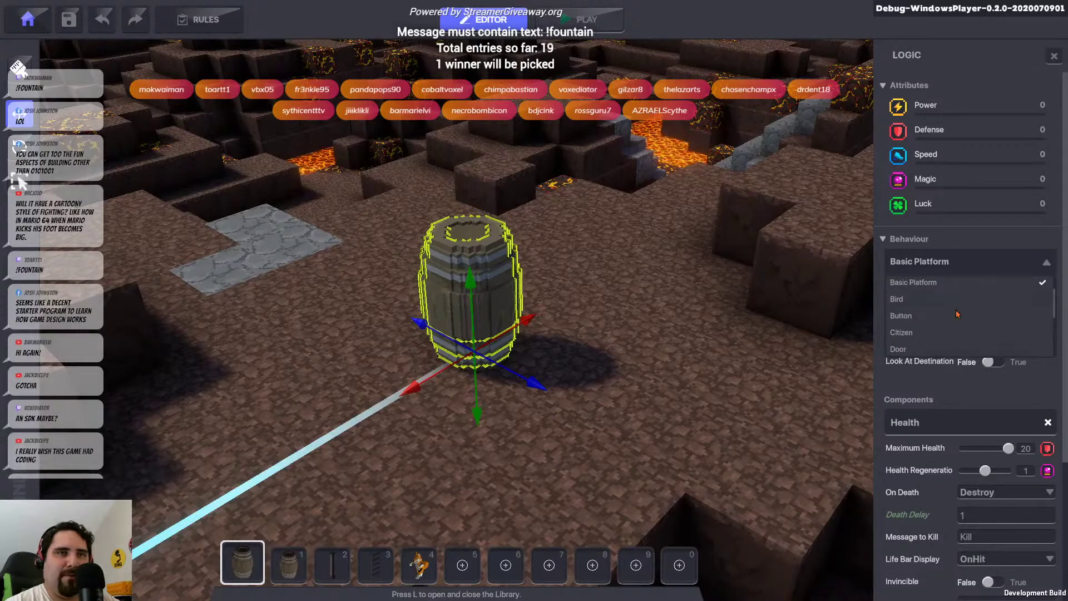
{"action": "scroll", "coordinate": [933, 332], "scroll_direction": "down", "scroll_amount": 3}
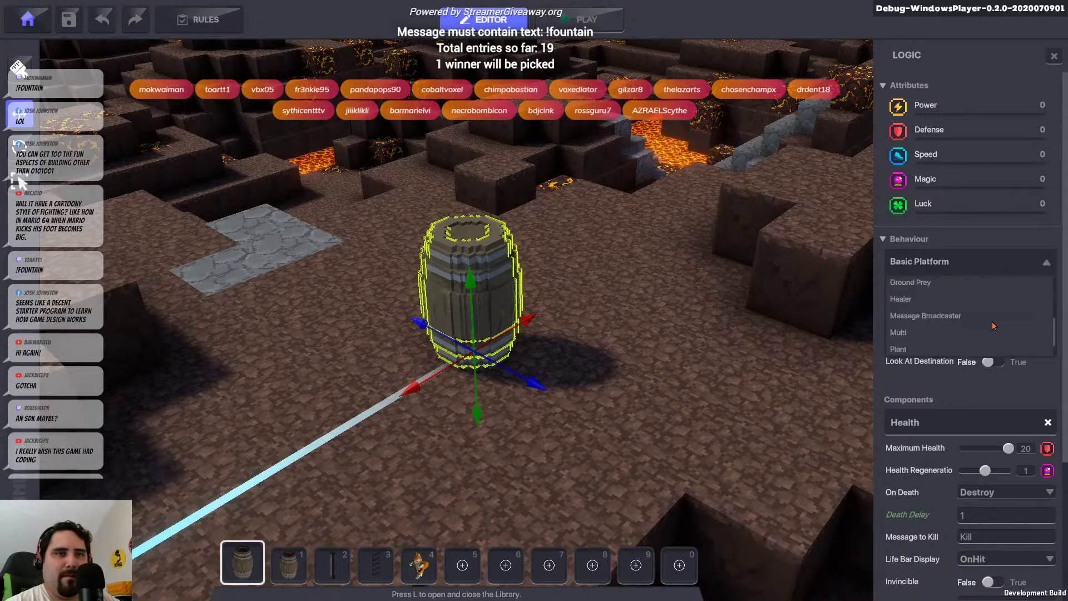
{"action": "left_click", "coordinate": [934, 336]}
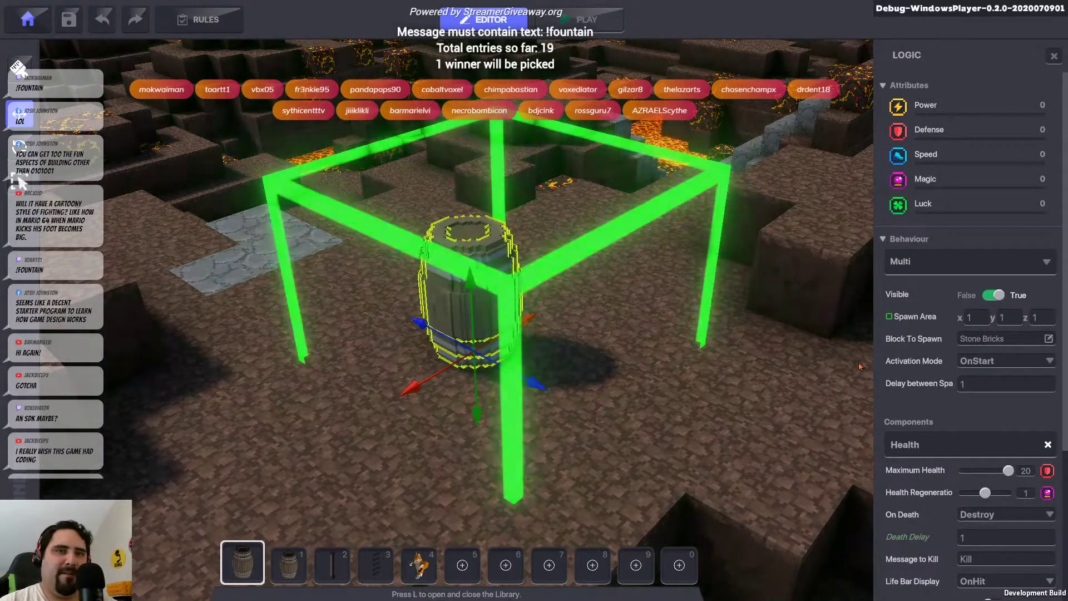
Look through the full behaviour list and reset the barrel's behaviour to NONE
{"action": "left_click", "coordinate": [1041, 264]}
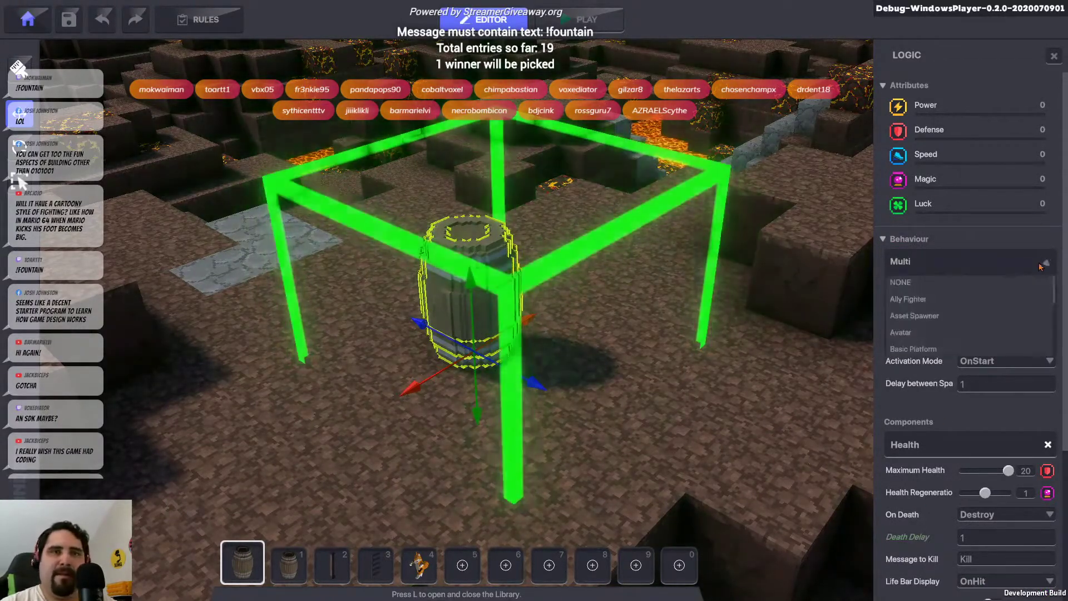
{"action": "scroll", "coordinate": [955, 316], "scroll_direction": "down", "scroll_amount": 3}
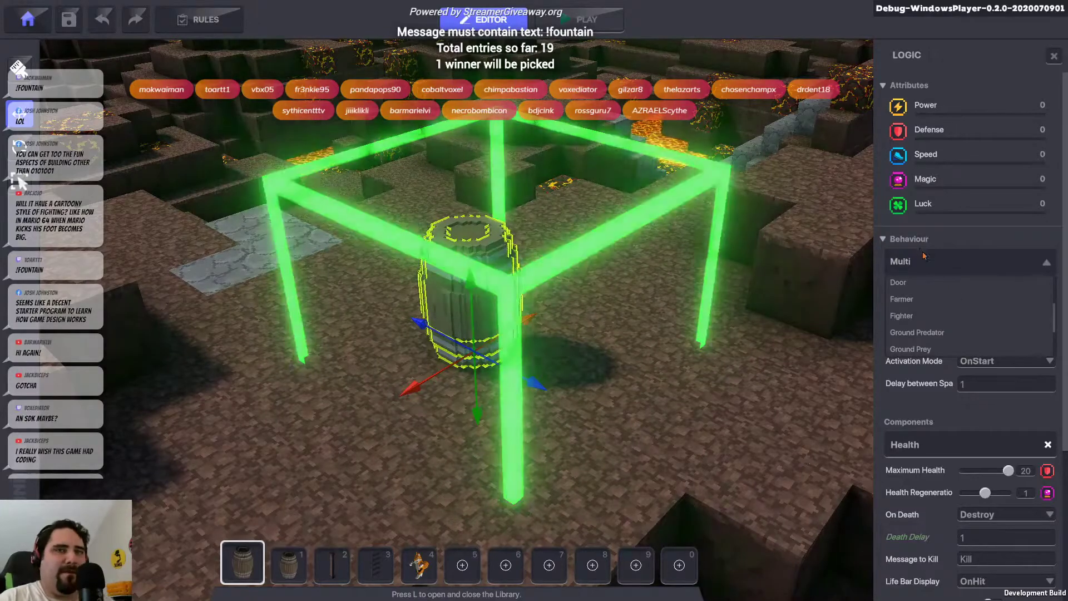
{"action": "scroll", "coordinate": [925, 318], "scroll_direction": "down", "scroll_amount": 5}
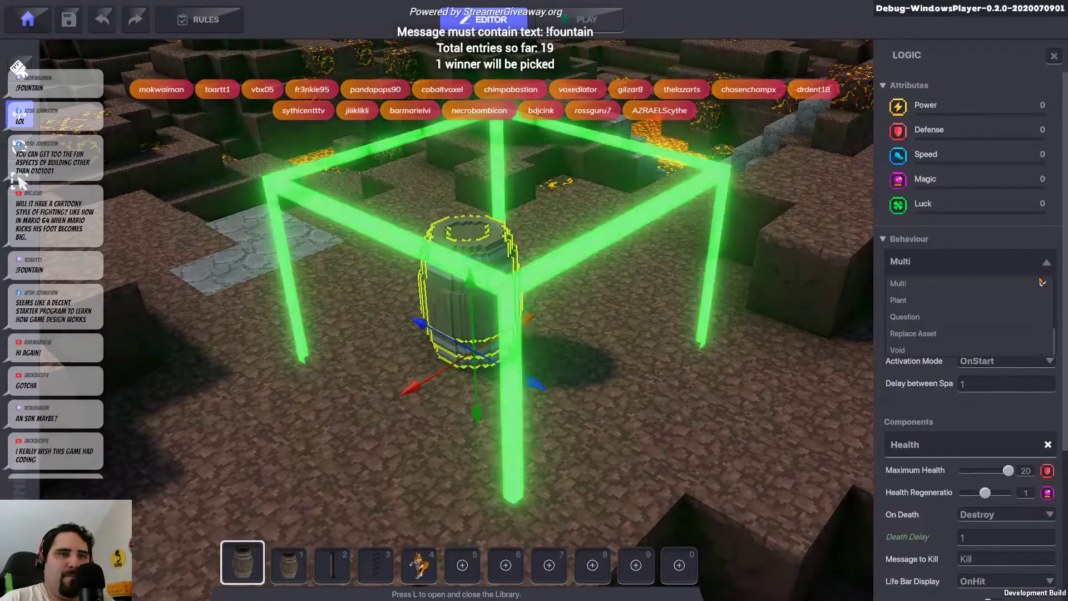
{"action": "scroll", "coordinate": [952, 334], "scroll_direction": "up", "scroll_amount": 10}
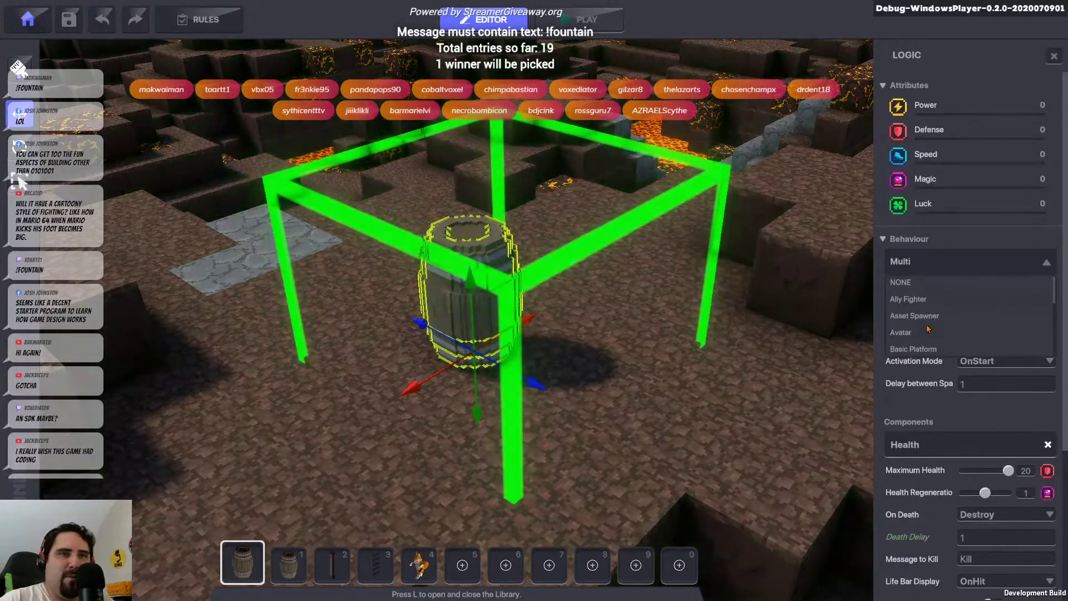
{"action": "left_click", "coordinate": [901, 283]}
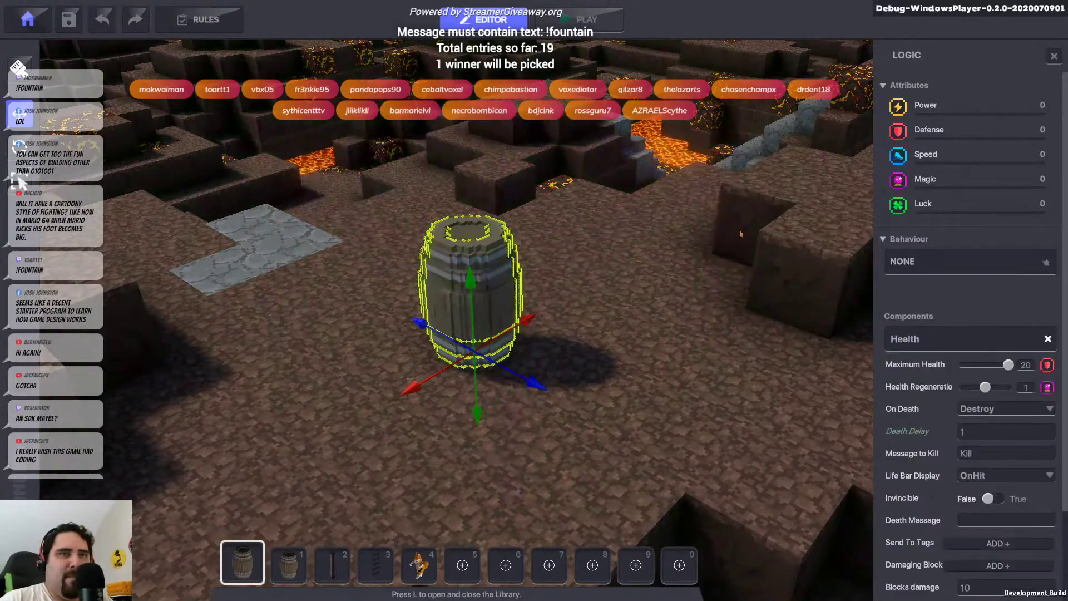
Remove the barrel's Health component and add the BehaviourSwitcher component in its place
{"action": "left_click", "coordinate": [1049, 339]}
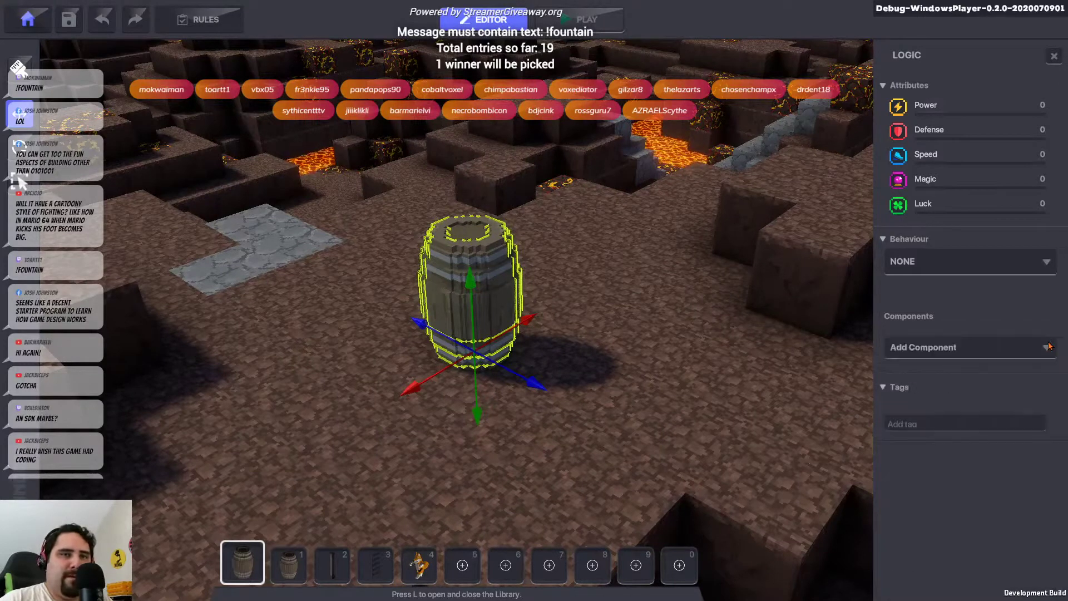
{"action": "left_click", "coordinate": [1003, 352]}
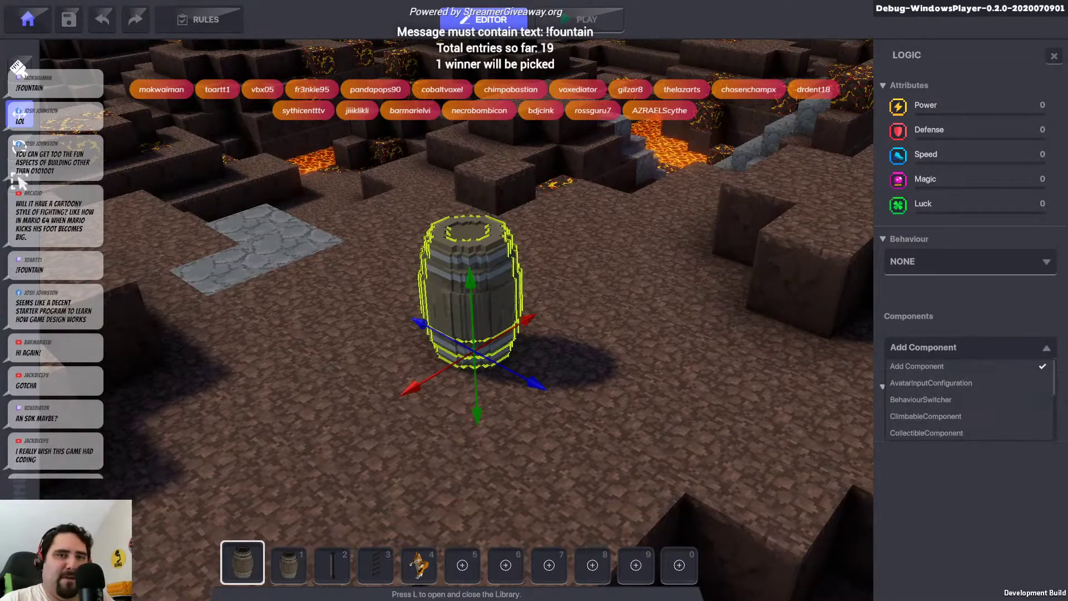
{"action": "left_click", "coordinate": [953, 405]}
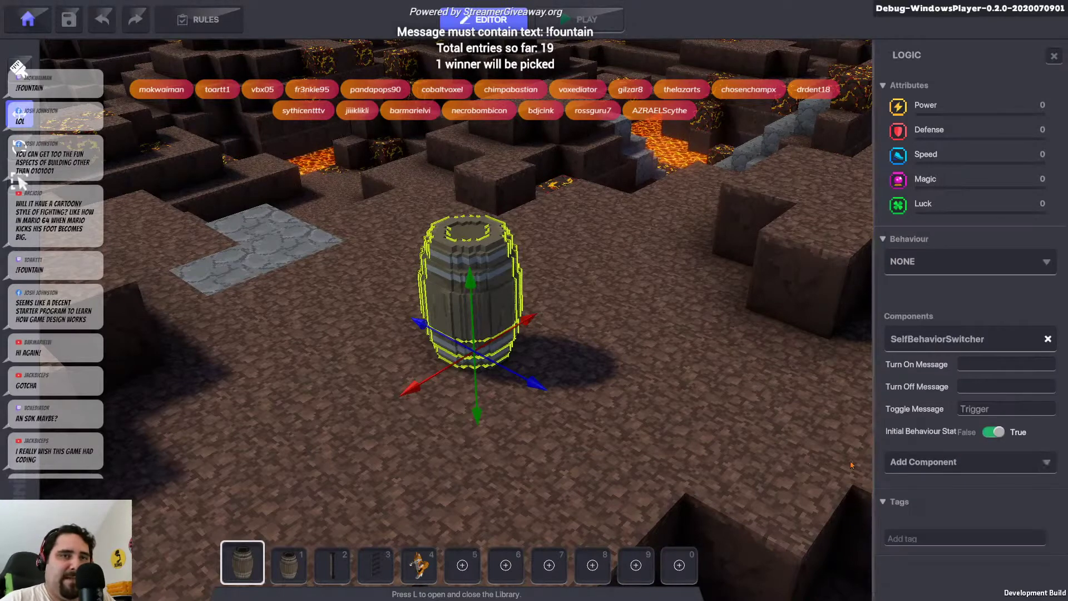
Look at the other components that can be added to the barrel and close its logic settings
{"action": "scroll", "coordinate": [939, 301], "scroll_direction": "down", "scroll_amount": 2}
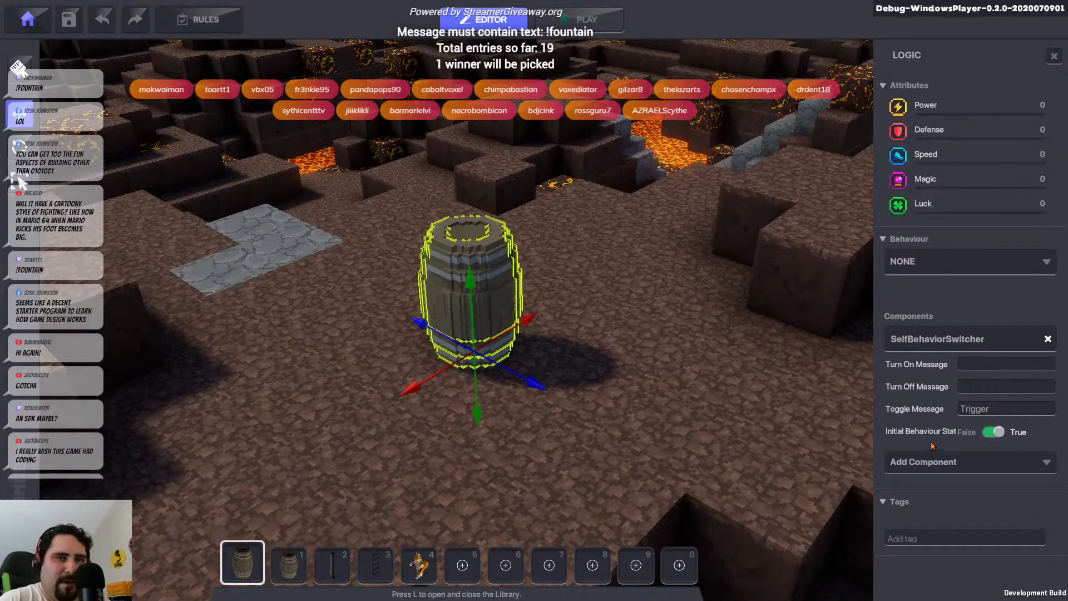
{"action": "left_click", "coordinate": [978, 466]}
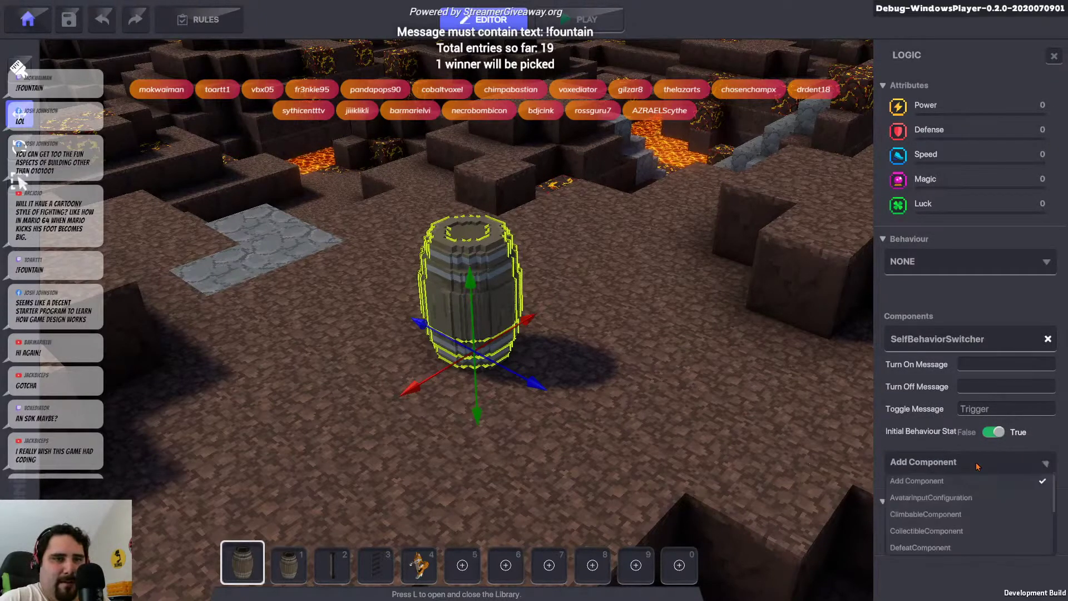
{"action": "left_click", "coordinate": [938, 428]}
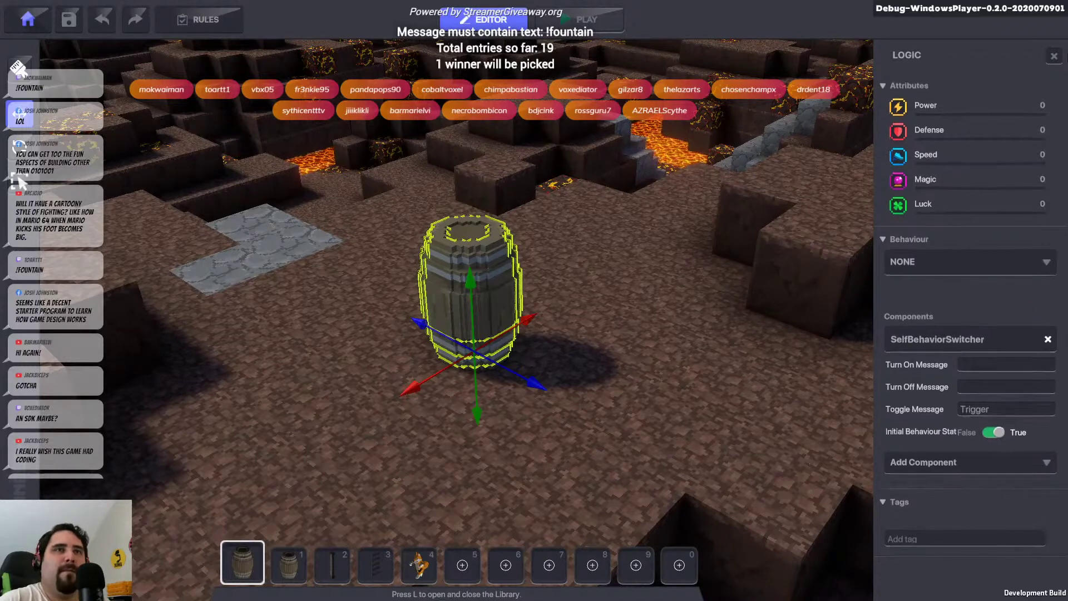
{"action": "left_click", "coordinate": [1053, 58]}
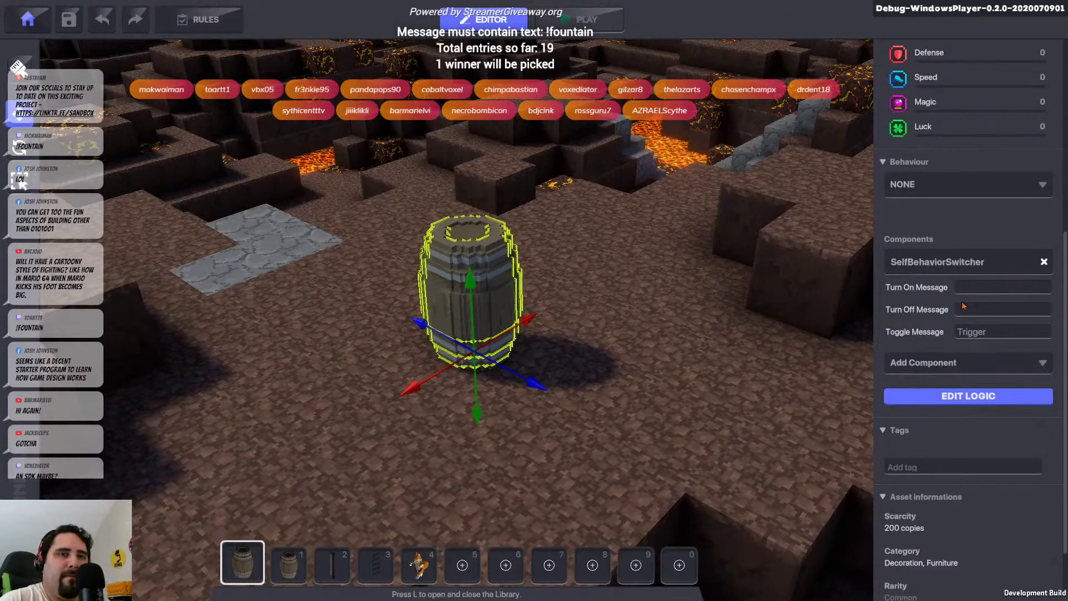
Examine the barrel's SelfBehaviorSwitcher on, off and toggle message fields, selecting the Toggle Message text
{"action": "scroll", "coordinate": [954, 163], "scroll_direction": "down", "scroll_amount": 2}
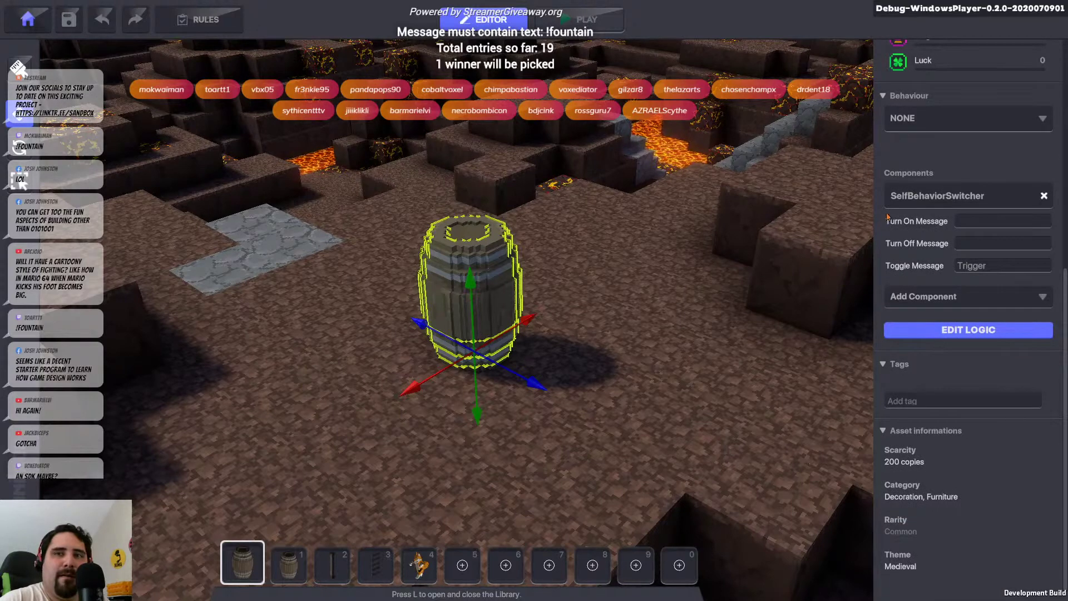
{"action": "left_click", "coordinate": [976, 222]}
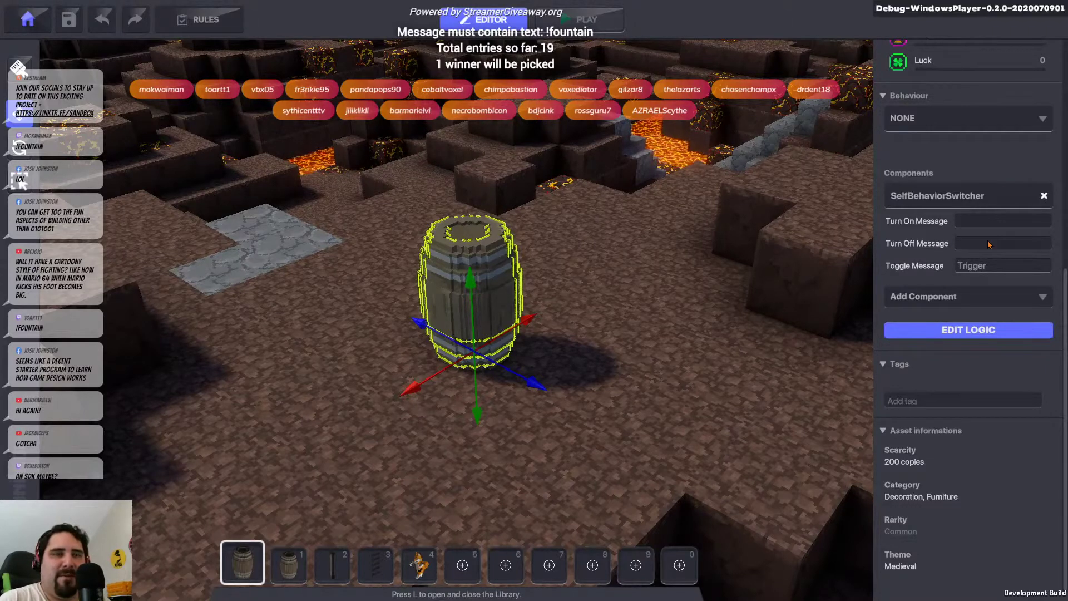
{"action": "left_click", "coordinate": [1005, 272]}
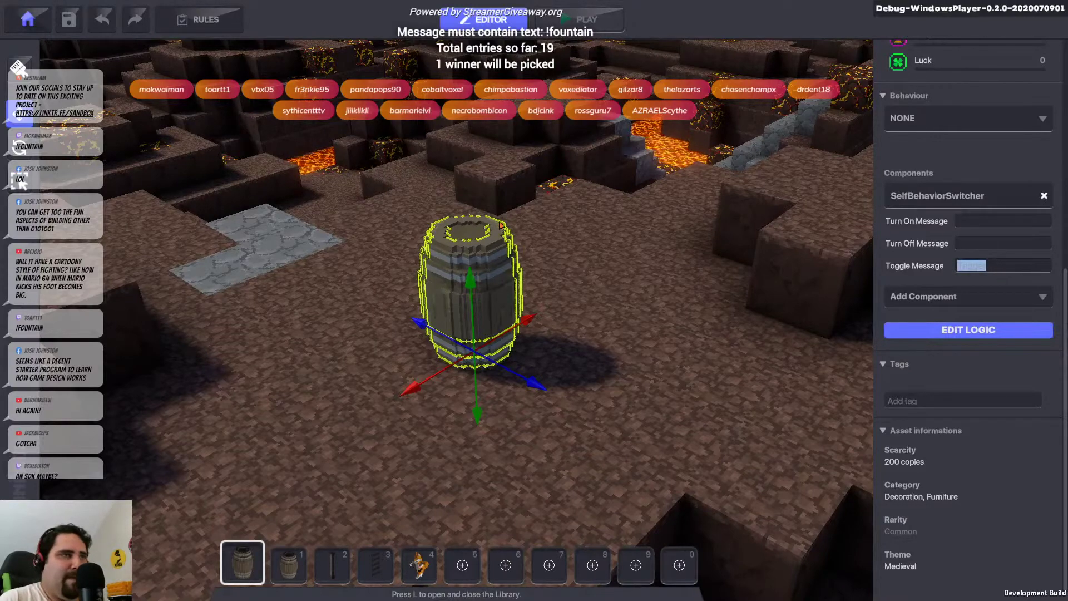
Look over the terrain around the barrel and the fox, and bring the selected barrel back into close view
{"action": "left_click", "coordinate": [264, 343]}
{"action": "left_click", "coordinate": [264, 343]}
{"action": "scroll", "coordinate": [302, 250], "scroll_direction": "down", "scroll_amount": 4}
{"action": "scroll", "coordinate": [302, 250], "scroll_direction": "down", "scroll_amount": 2}
{"action": "right_click_drag", "start_coordinate": [301, 250], "coordinate": [342, 257]}
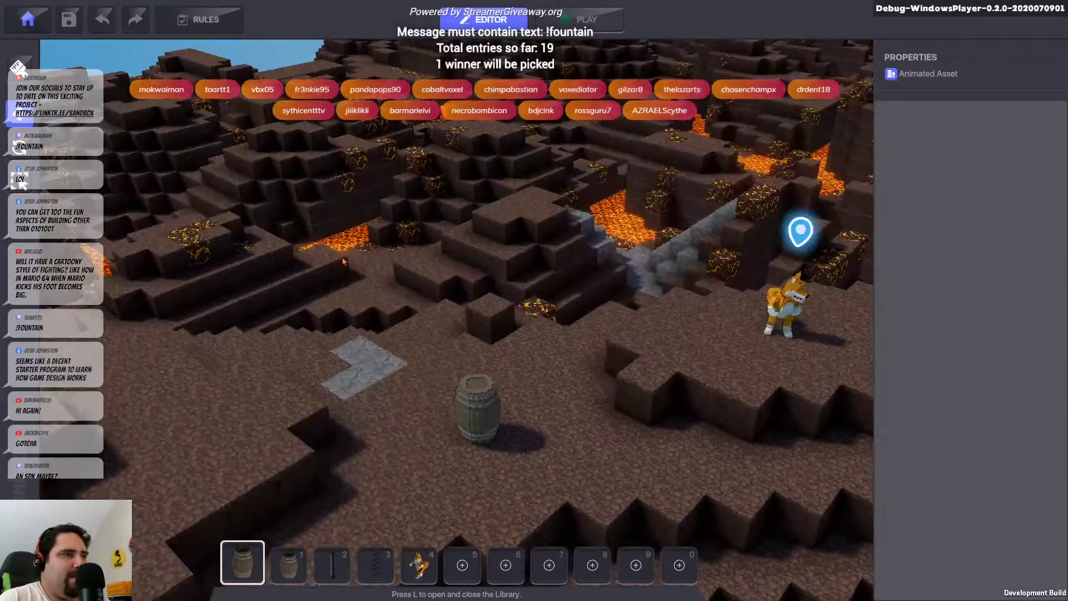
{"action": "scroll", "coordinate": [343, 258], "scroll_direction": "down", "scroll_amount": 2}
{"action": "key", "text": "s"}
{"action": "key", "text": "a"}
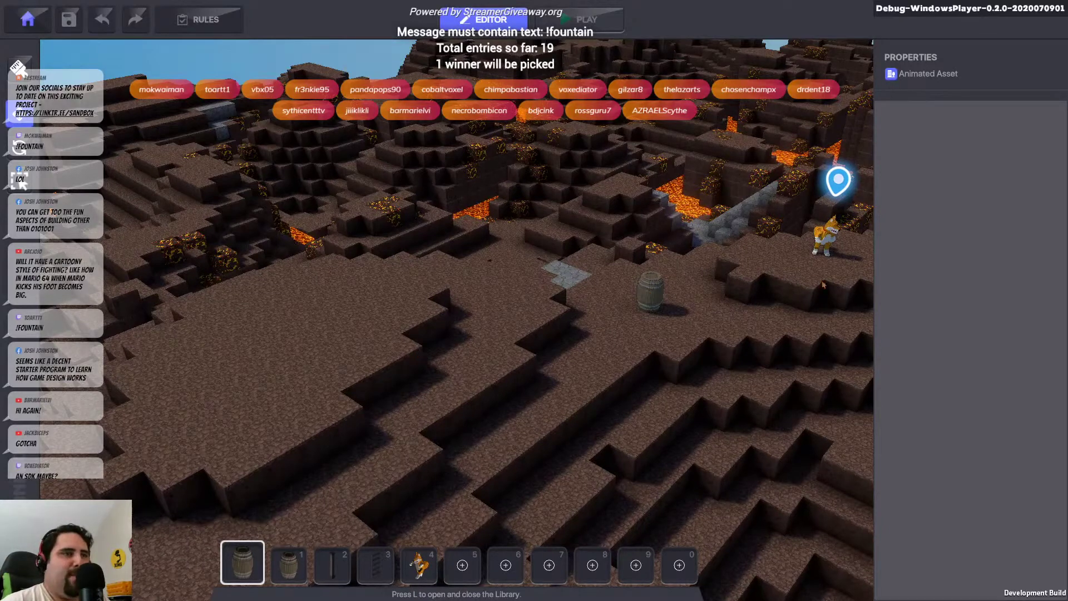
{"action": "left_click", "coordinate": [652, 295]}
{"action": "scroll", "coordinate": [914, 468], "scroll_direction": "down", "scroll_amount": 6}
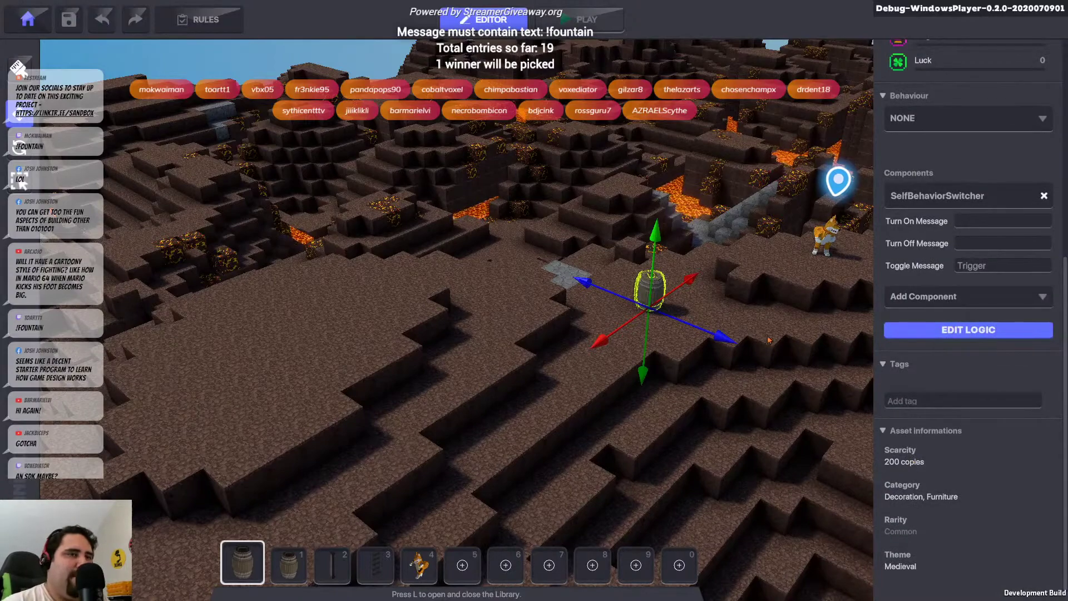
{"action": "key", "text": "f"}
{"action": "scroll", "coordinate": [700, 362], "scroll_direction": "up", "scroll_amount": 5}
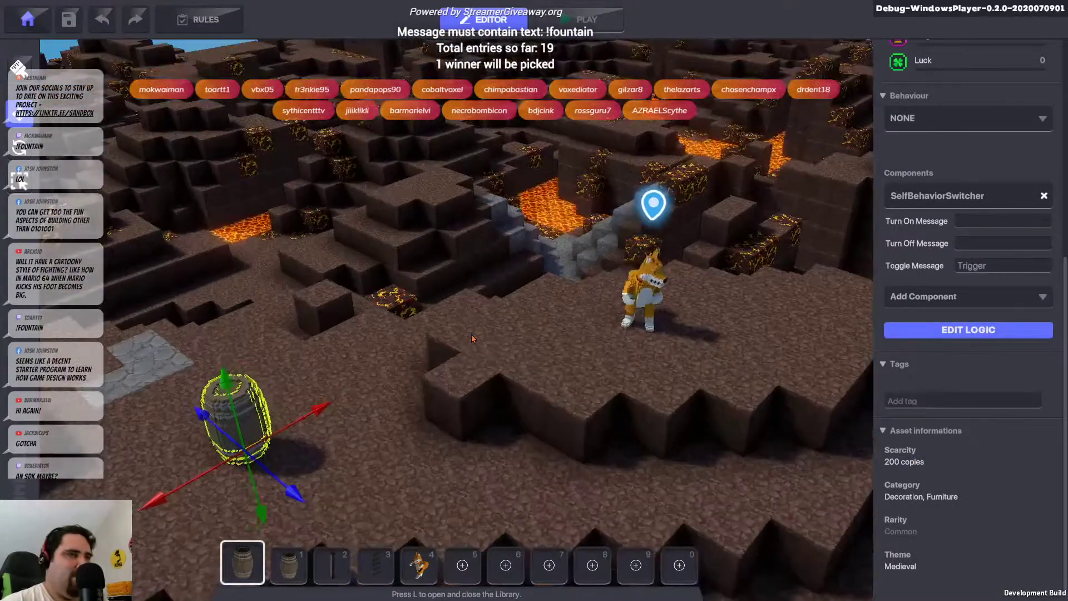
{"action": "scroll", "coordinate": [508, 325], "scroll_direction": "up", "scroll_amount": 2}
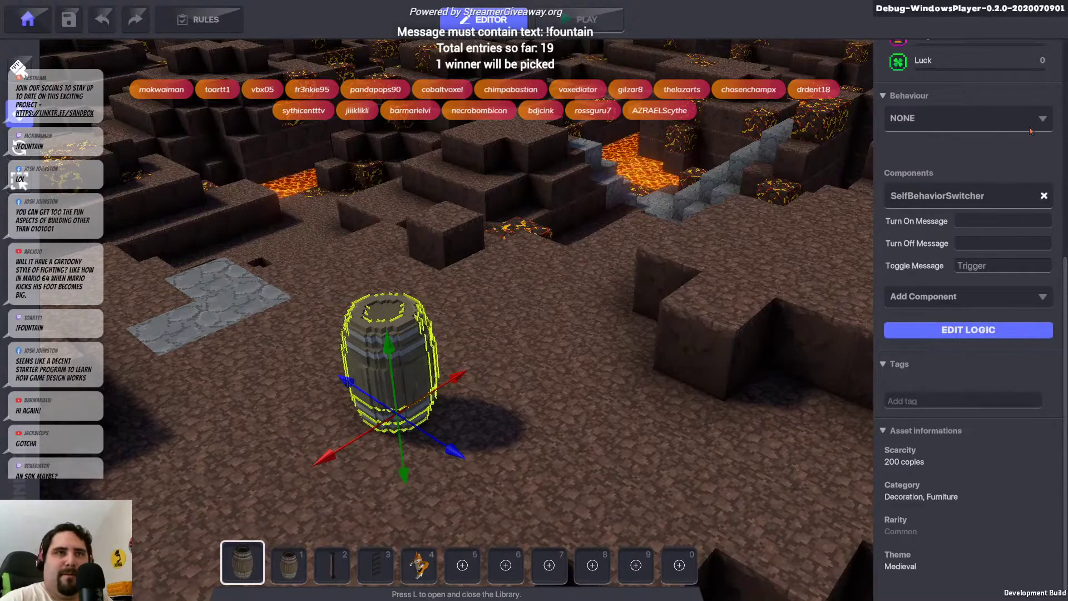
Remove the barrel's SelfBehaviorSwitcher component and add the CollectibleComponent in its place
{"action": "left_click", "coordinate": [1044, 197]}
{"action": "left_click", "coordinate": [939, 294]}
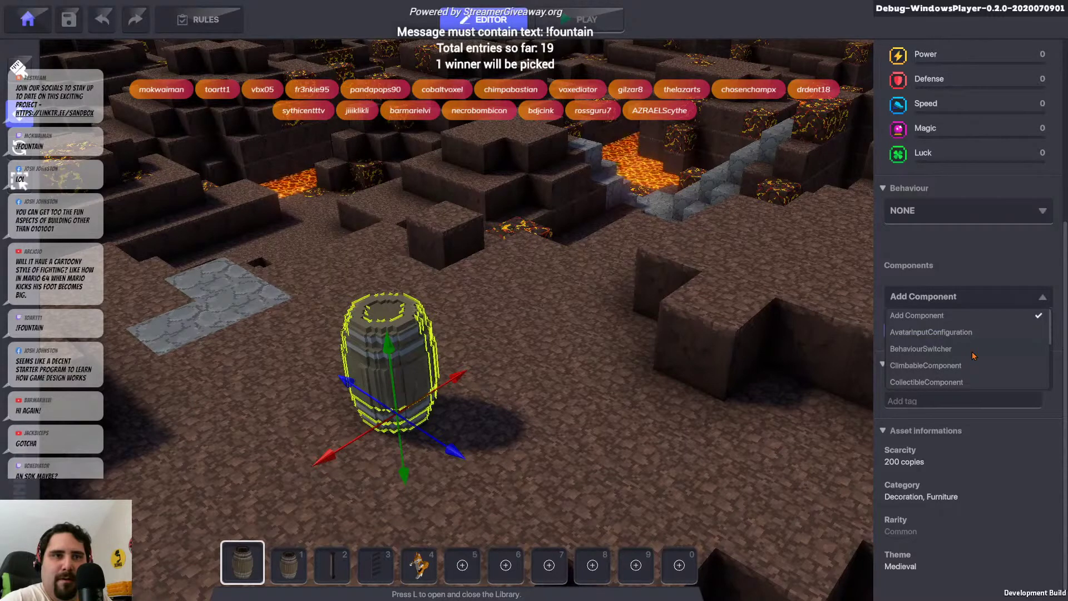
{"action": "scroll", "coordinate": [974, 355], "scroll_direction": "down", "scroll_amount": 2}
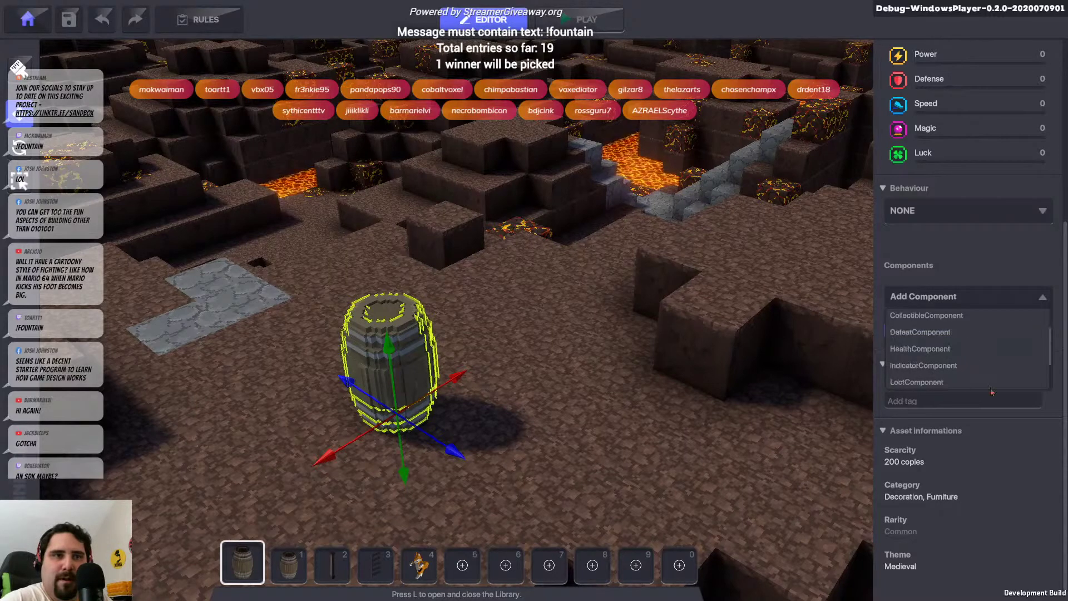
{"action": "left_click", "coordinate": [930, 316]}
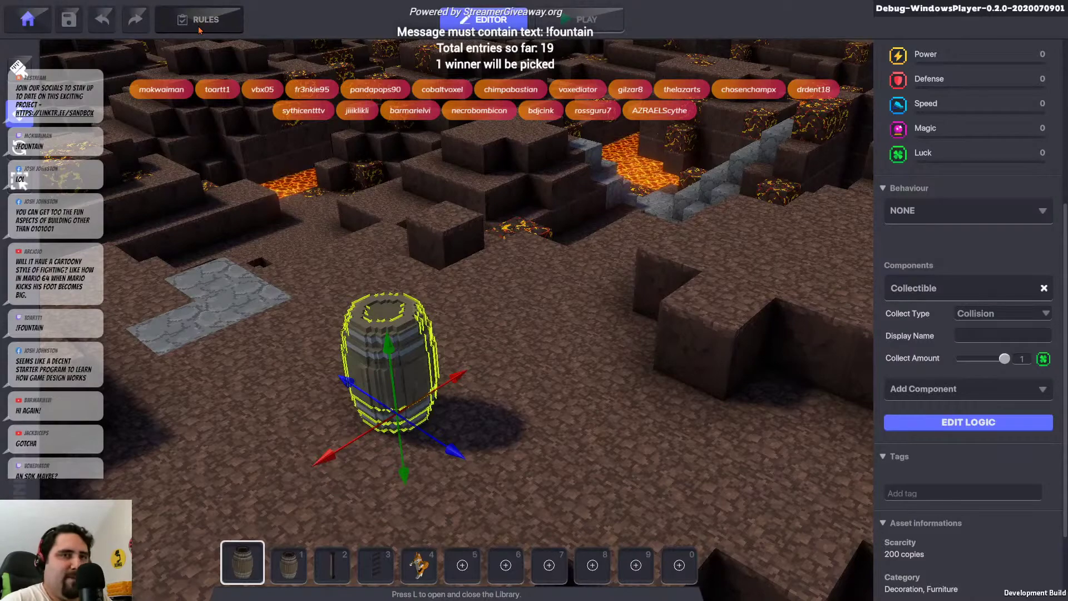
Keep the barrel's Collect Type on Collision and set its Display Name to "Barrel!"
{"action": "right_click_drag", "start_coordinate": [390, 223], "coordinate": [842, 234]}
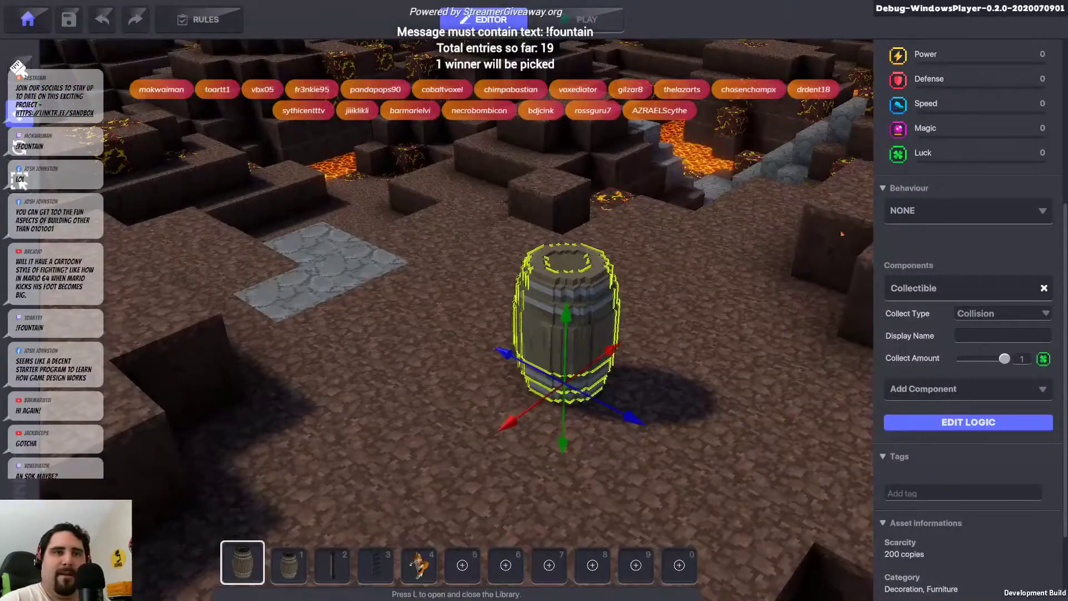
{"action": "left_click", "coordinate": [996, 314]}
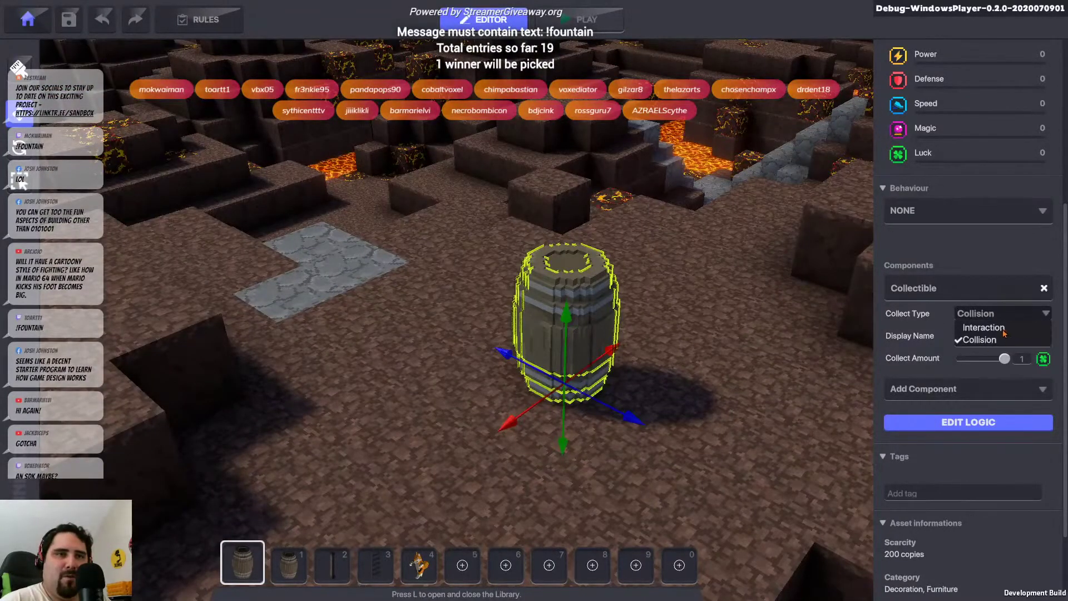
{"action": "left_click", "coordinate": [976, 339]}
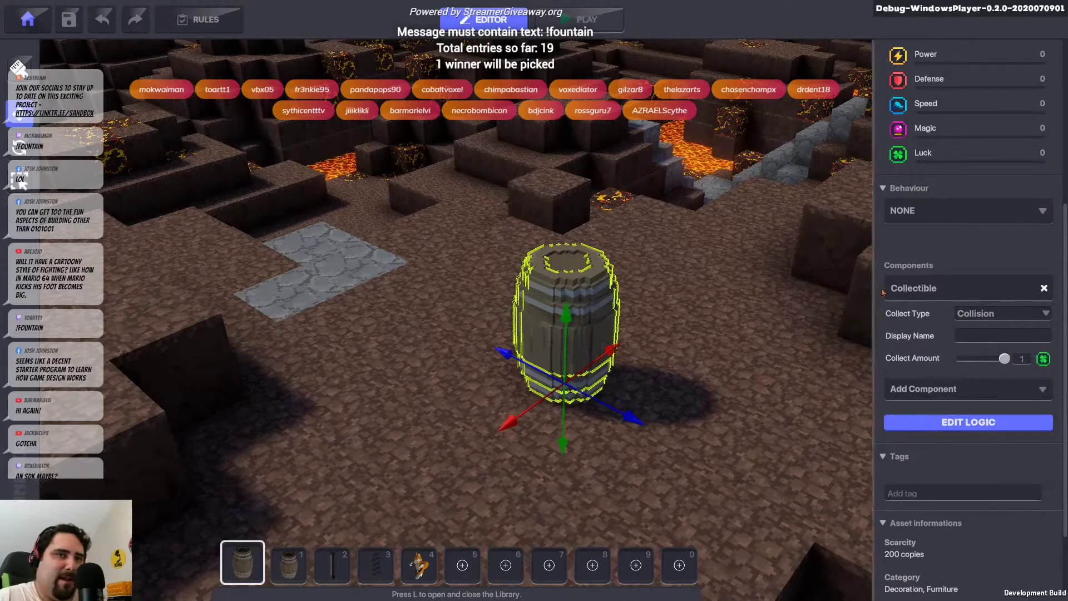
{"action": "left_click", "coordinate": [988, 335]}
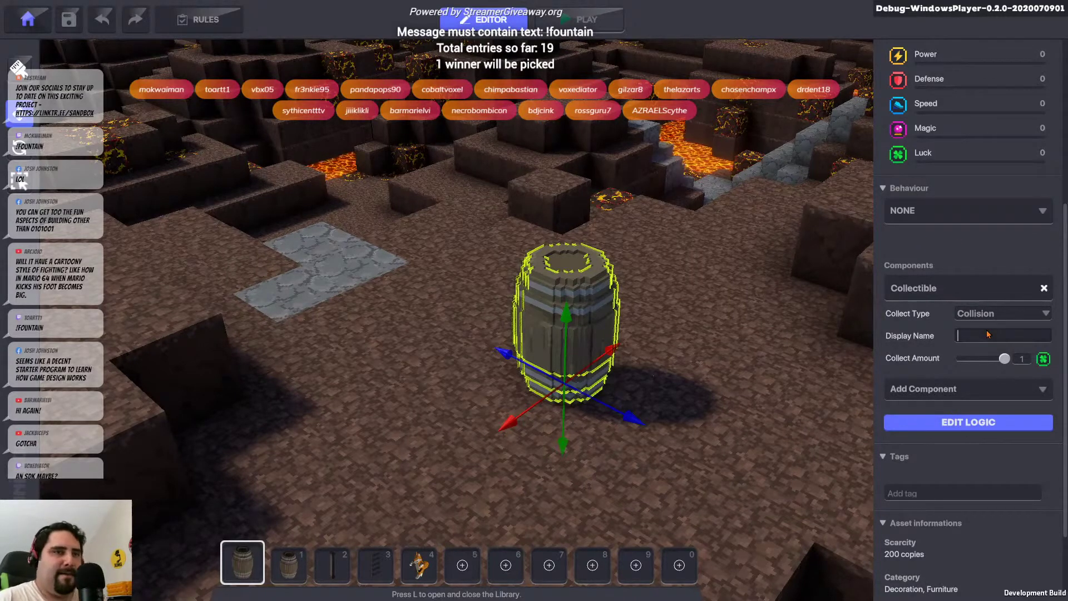
{"action": "type", "text": "Bar"}
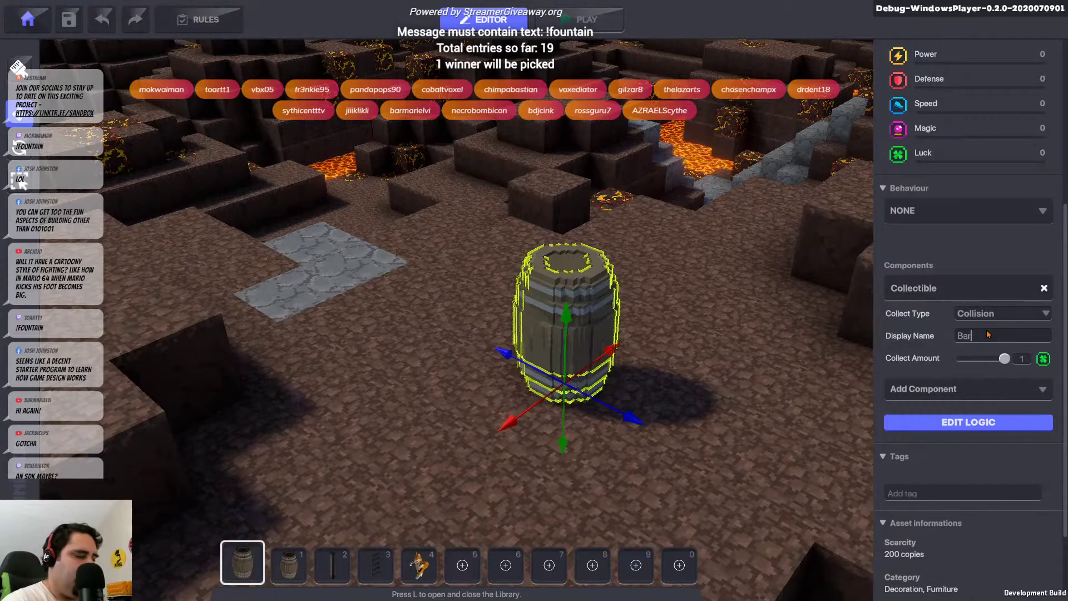
{"action": "type", "text": "rel!"}
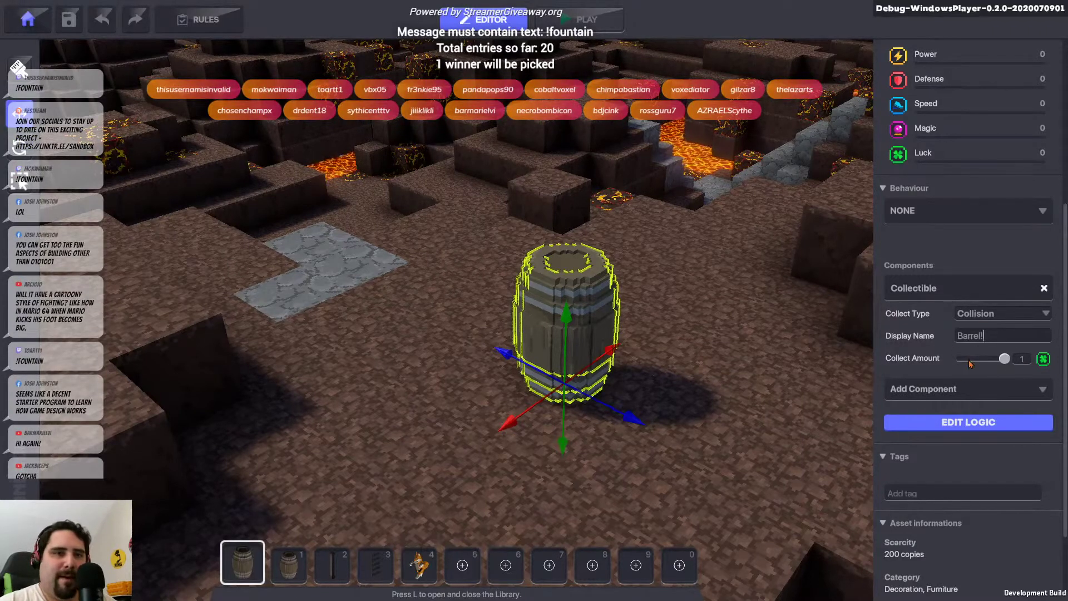
Open the barrel's full logic settings and look at the available collect sounds without choosing one
{"action": "left_click", "coordinate": [987, 426]}
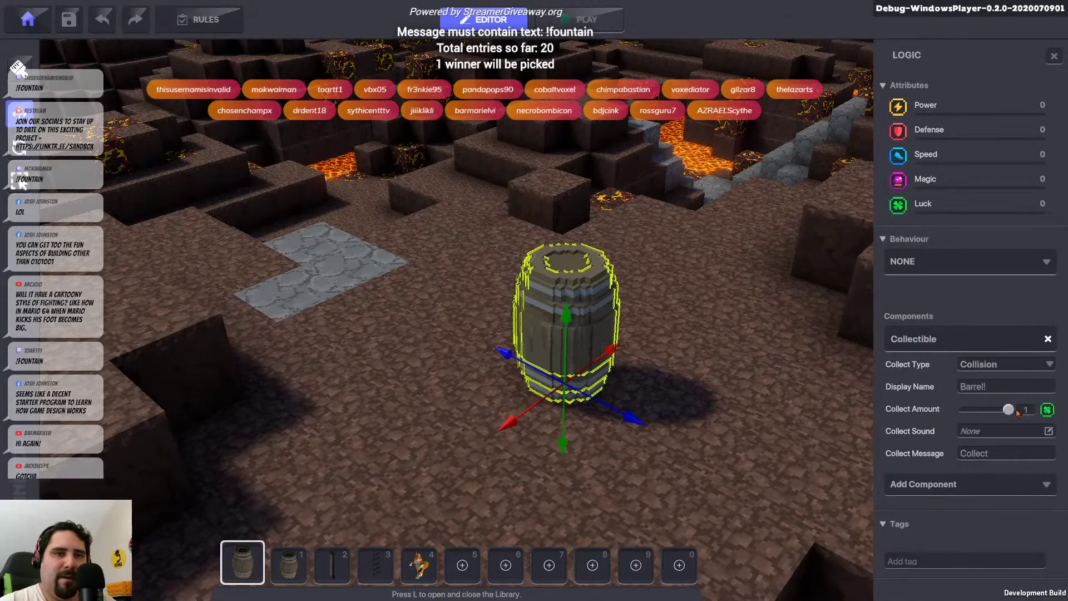
{"action": "left_click", "coordinate": [1049, 430]}
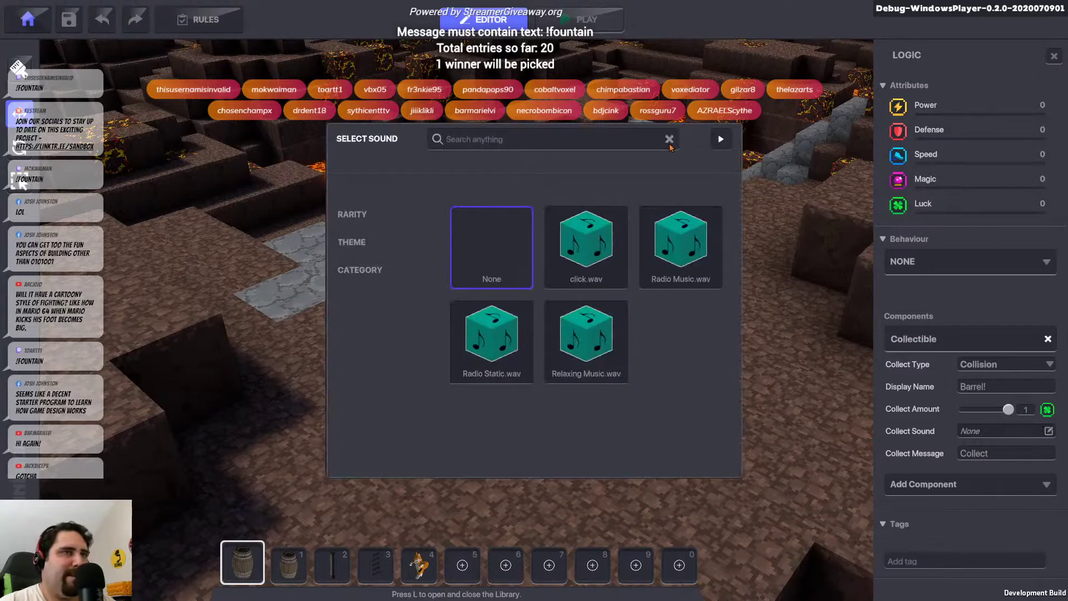
{"action": "left_click", "coordinate": [716, 136]}
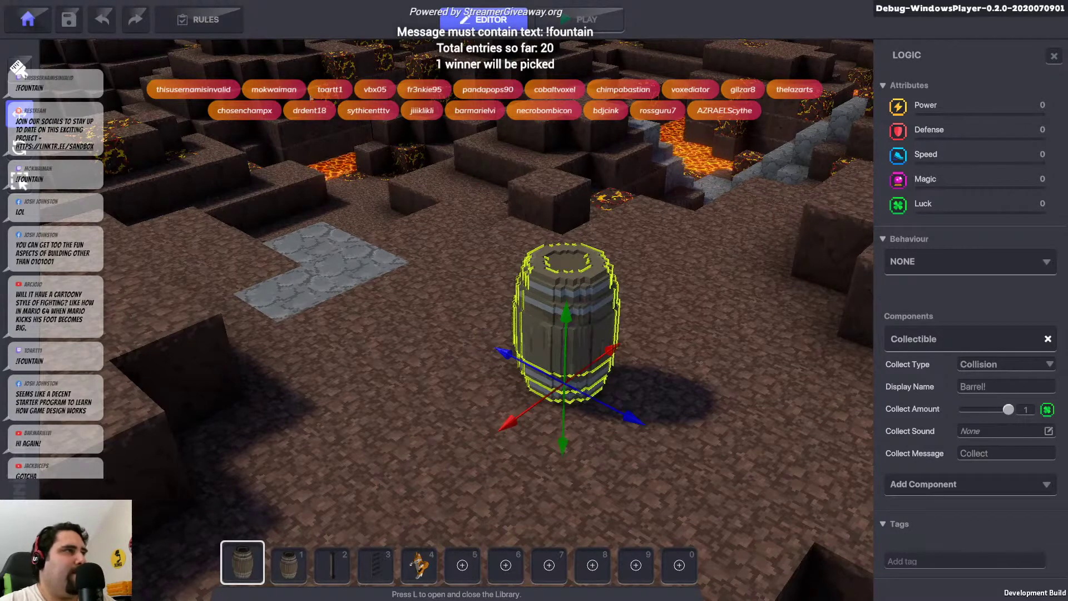
Add an objective to the game rules and set its message to launch to "collect"
{"action": "left_click", "coordinate": [166, 24]}
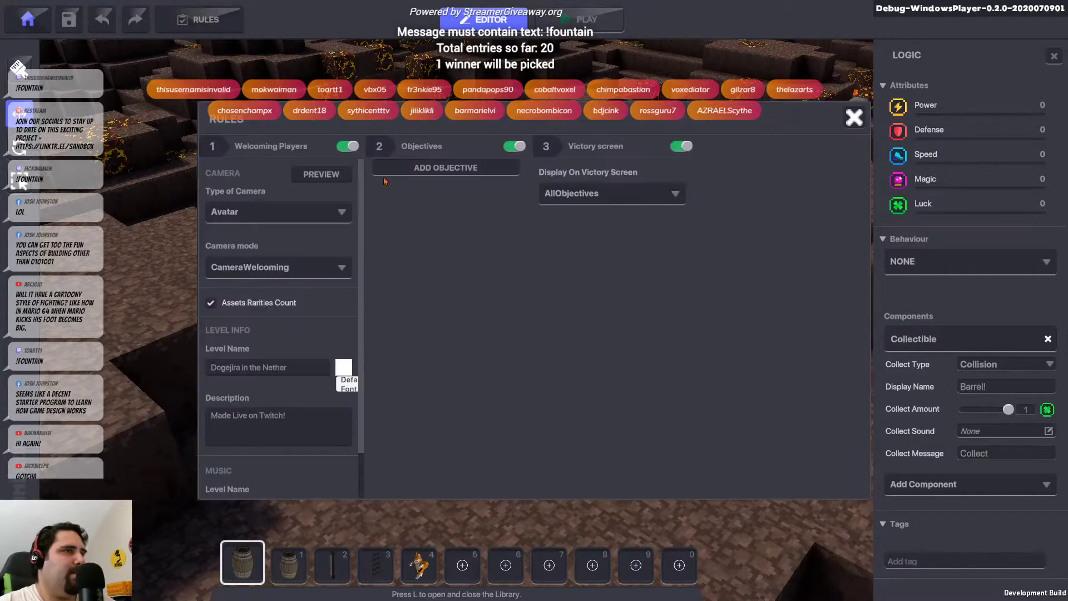
{"action": "left_click", "coordinate": [420, 171]}
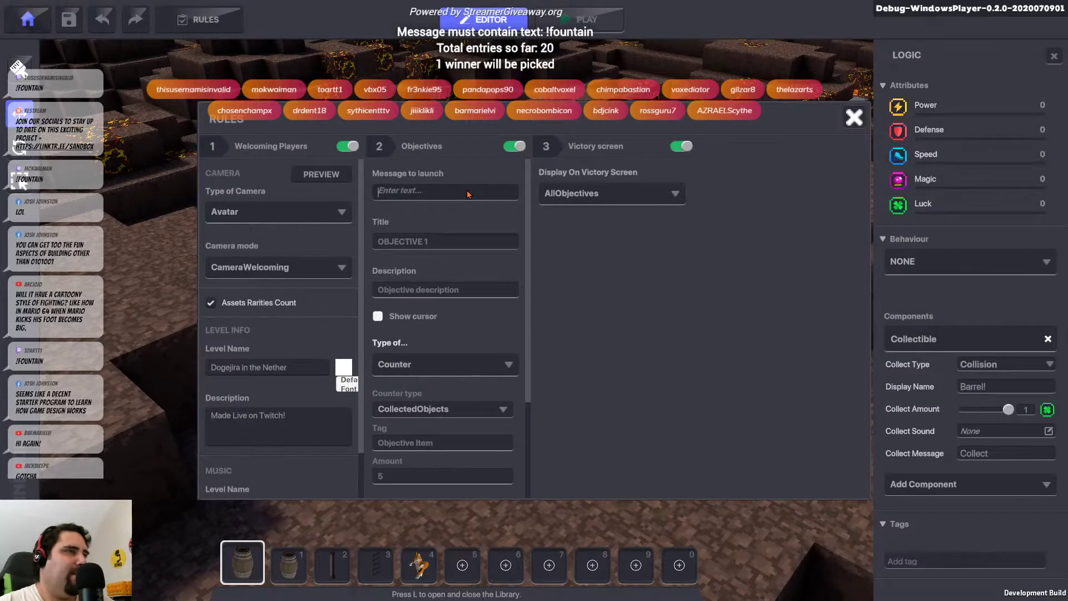
{"action": "type", "text": "collect"}
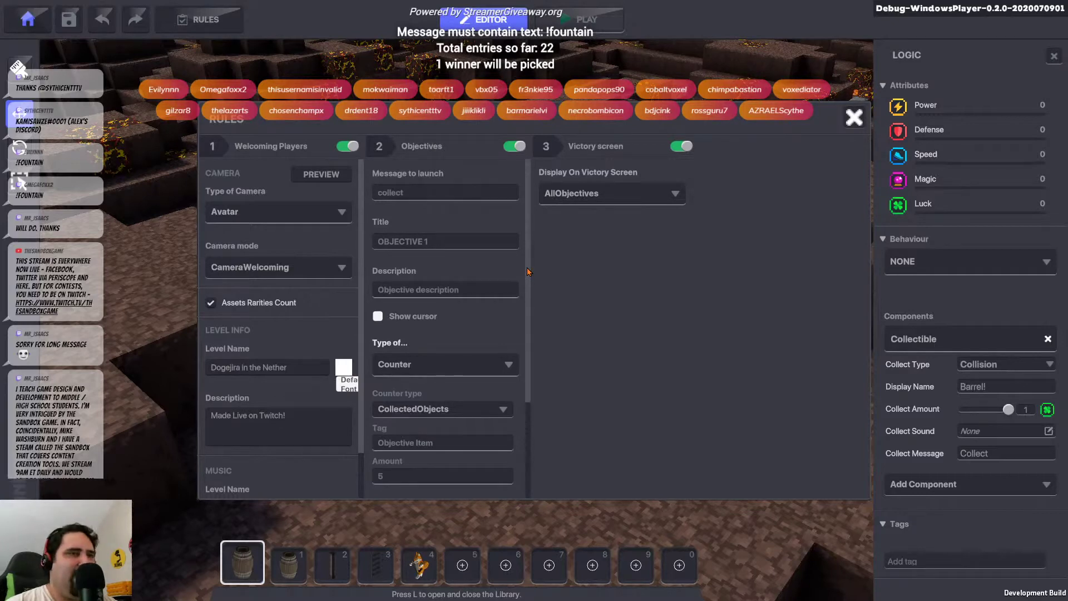
Look through the new objective's settings and enable its Show cursor option
{"action": "scroll", "coordinate": [528, 272], "scroll_direction": "down", "scroll_amount": 5}
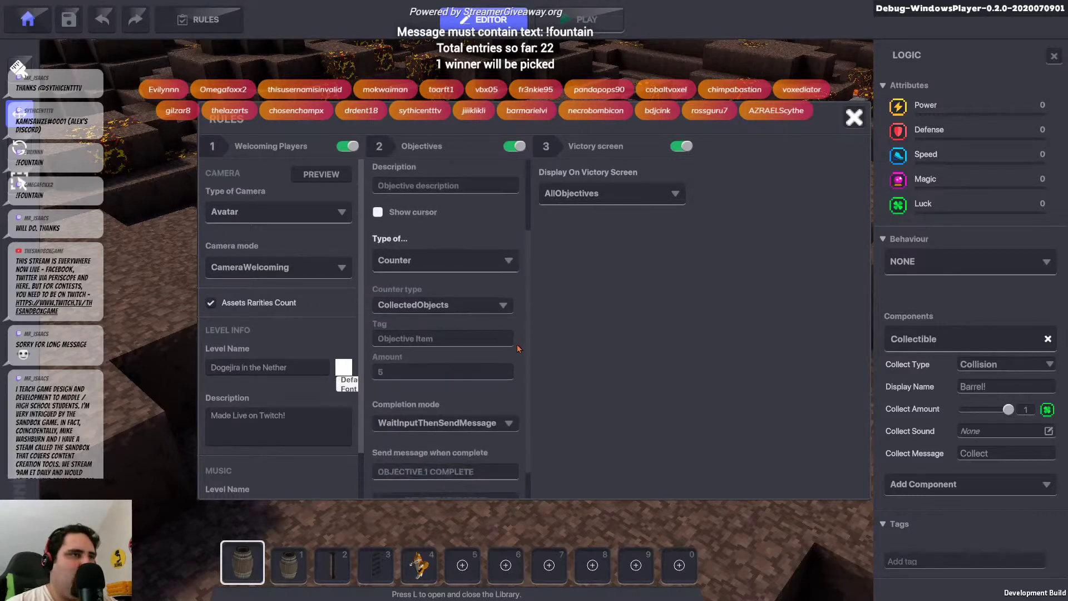
{"action": "scroll", "coordinate": [517, 350], "scroll_direction": "down", "scroll_amount": 1}
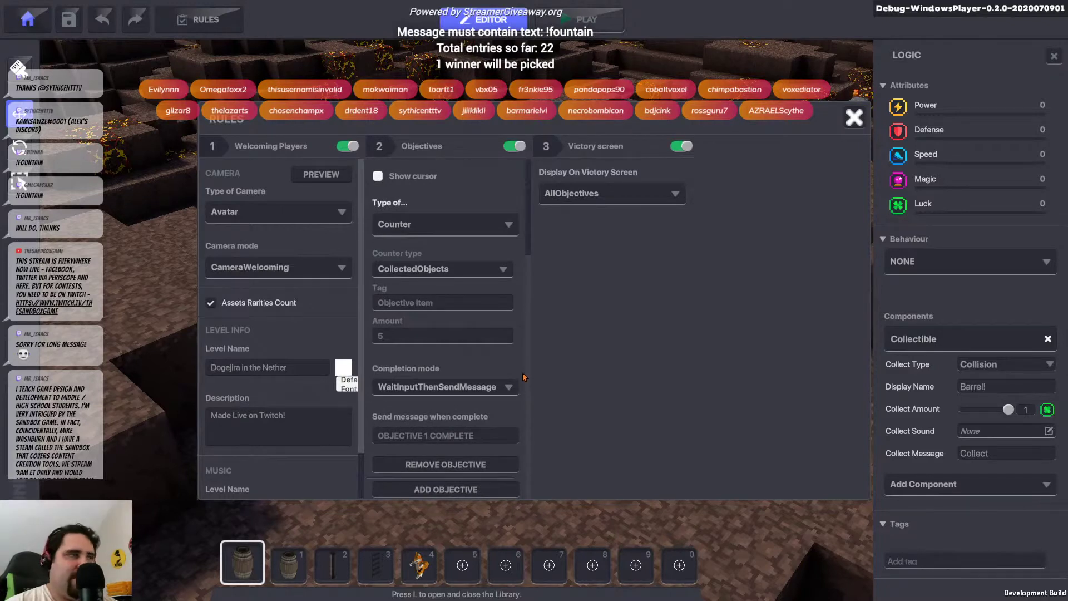
{"action": "scroll", "coordinate": [524, 384], "scroll_direction": "up", "scroll_amount": 4}
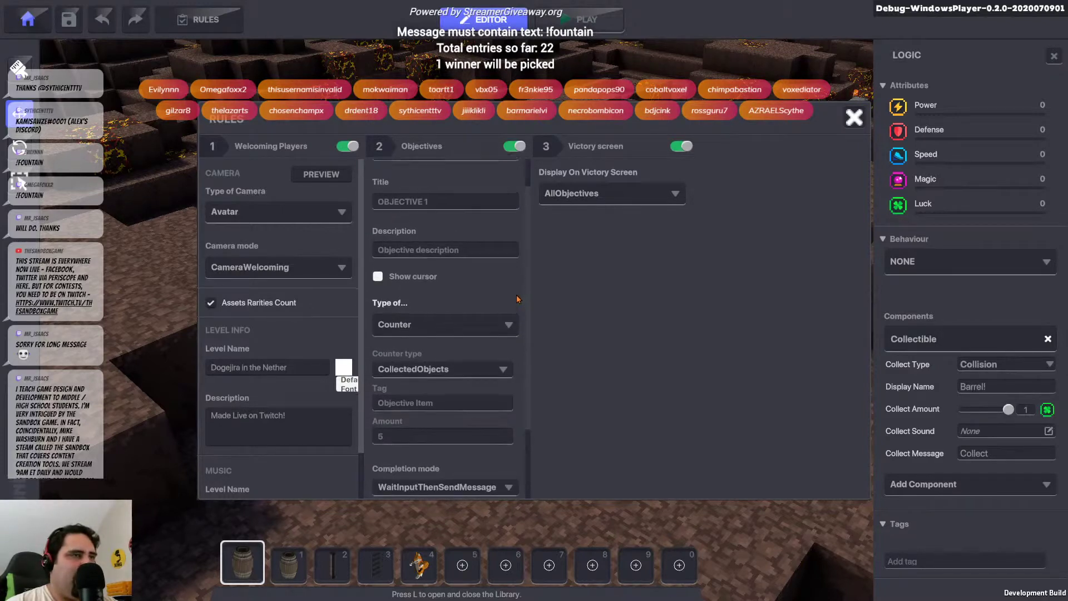
{"action": "scroll", "coordinate": [524, 287], "scroll_direction": "up", "scroll_amount": 2}
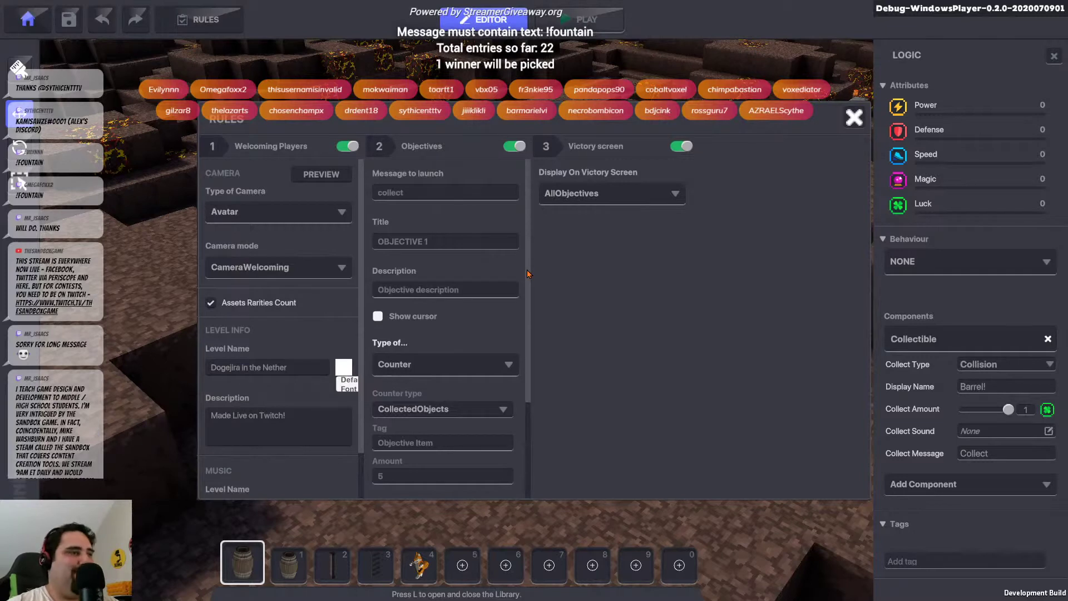
{"action": "left_click_drag", "start_coordinate": [527, 274], "coordinate": [530, 316]}
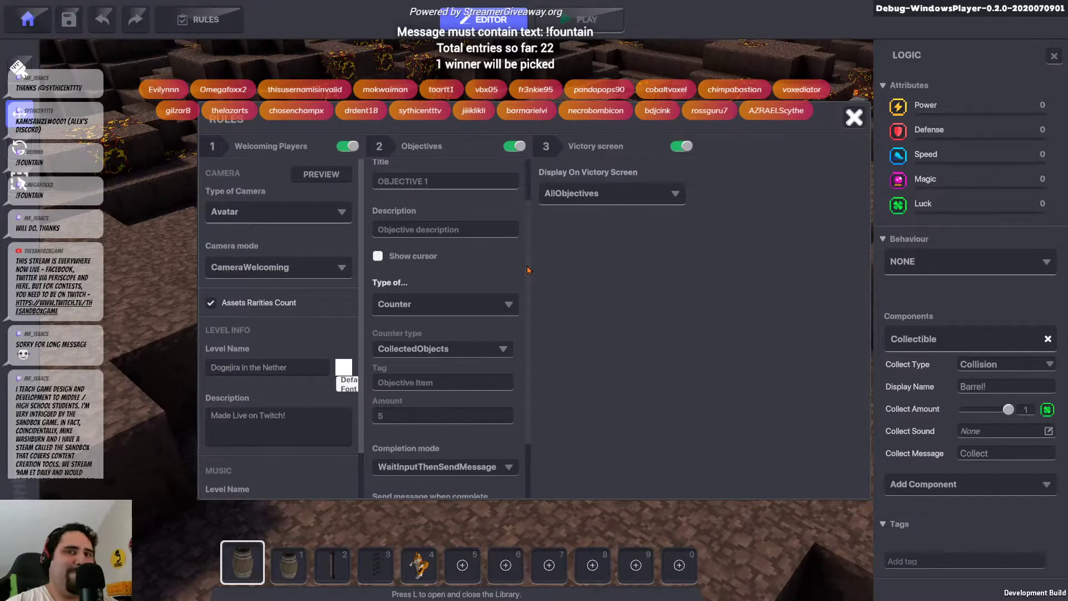
{"action": "scroll", "coordinate": [527, 270], "scroll_direction": "down", "scroll_amount": 3}
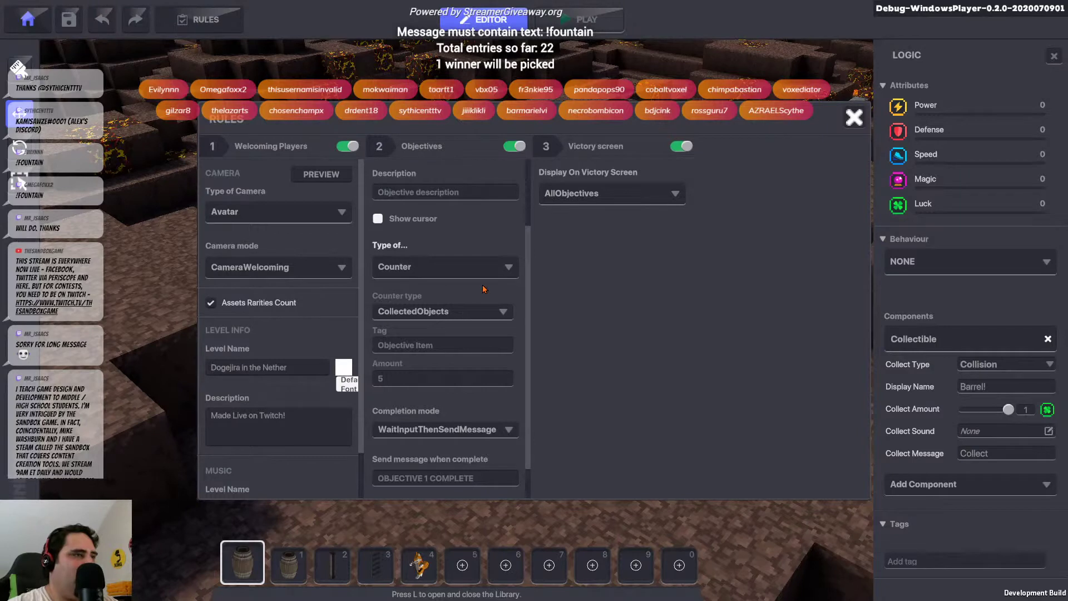
{"action": "left_click", "coordinate": [378, 218]}
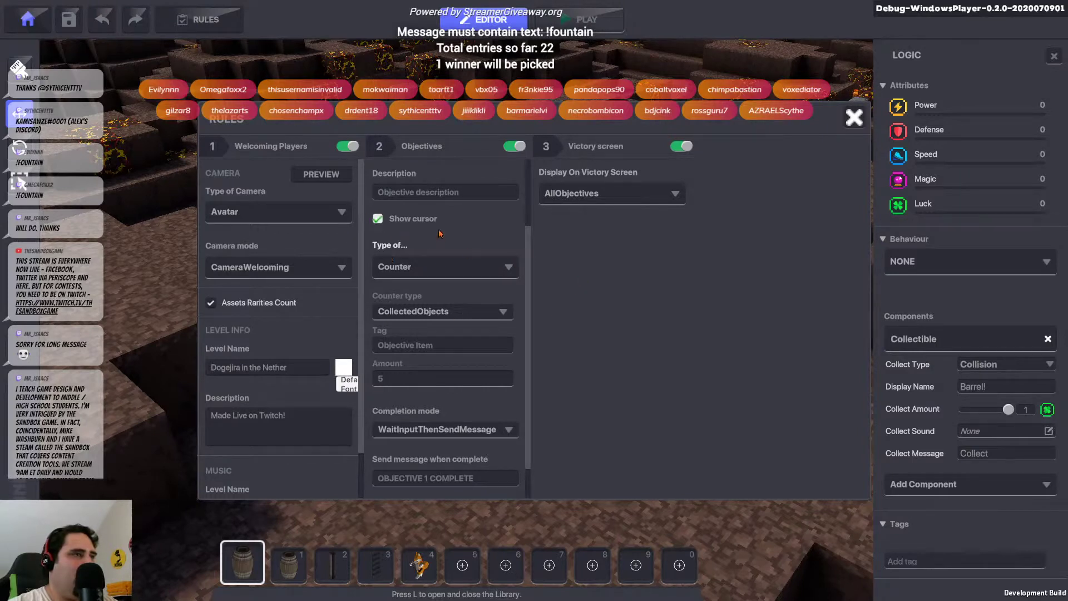
{"action": "scroll", "coordinate": [442, 234], "scroll_direction": "up", "scroll_amount": 2}
{"action": "scroll", "coordinate": [452, 225], "scroll_direction": "up", "scroll_amount": 4}
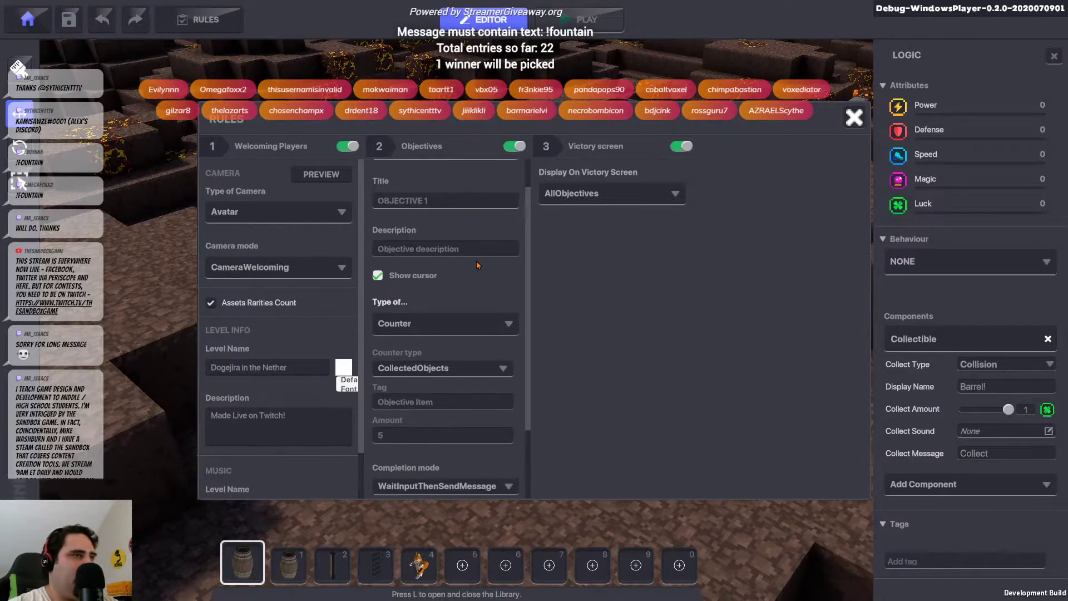
{"action": "scroll", "coordinate": [501, 300], "scroll_direction": "up", "scroll_amount": 2}
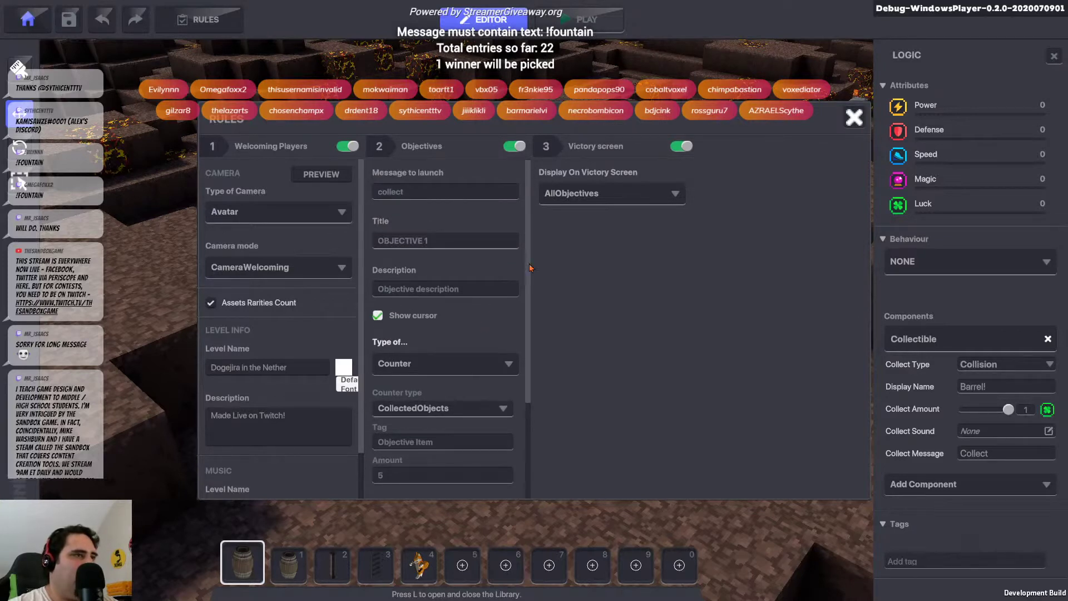
Keep the objective type as Counter for CollectedObjects, with the tag "bar" and an amount of 1
{"action": "scroll", "coordinate": [530, 268], "scroll_direction": "down", "scroll_amount": 4}
{"action": "left_click", "coordinate": [473, 310]}
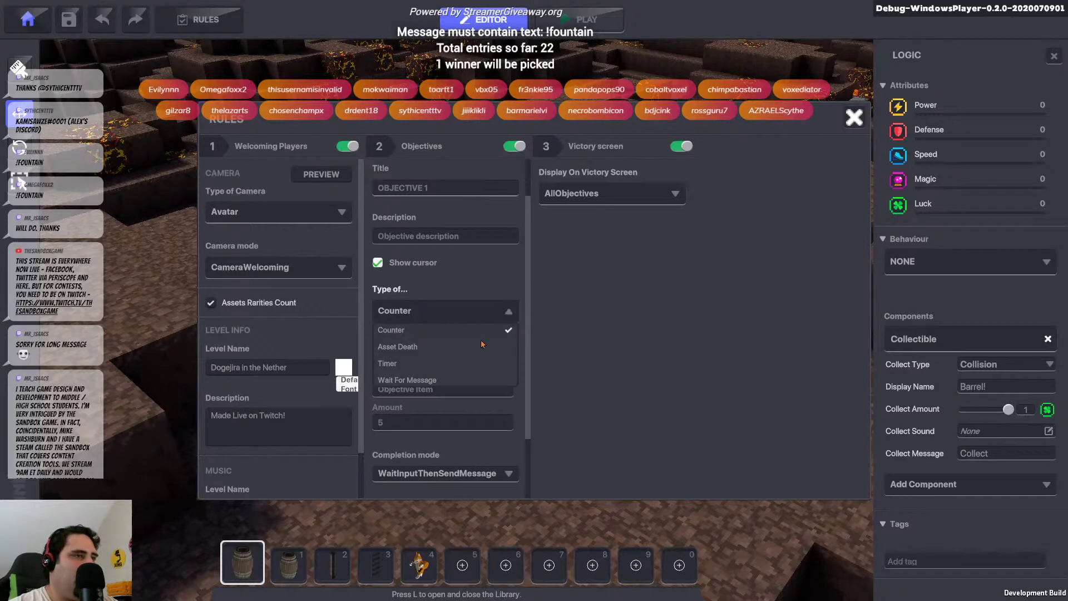
{"action": "left_click", "coordinate": [522, 329]}
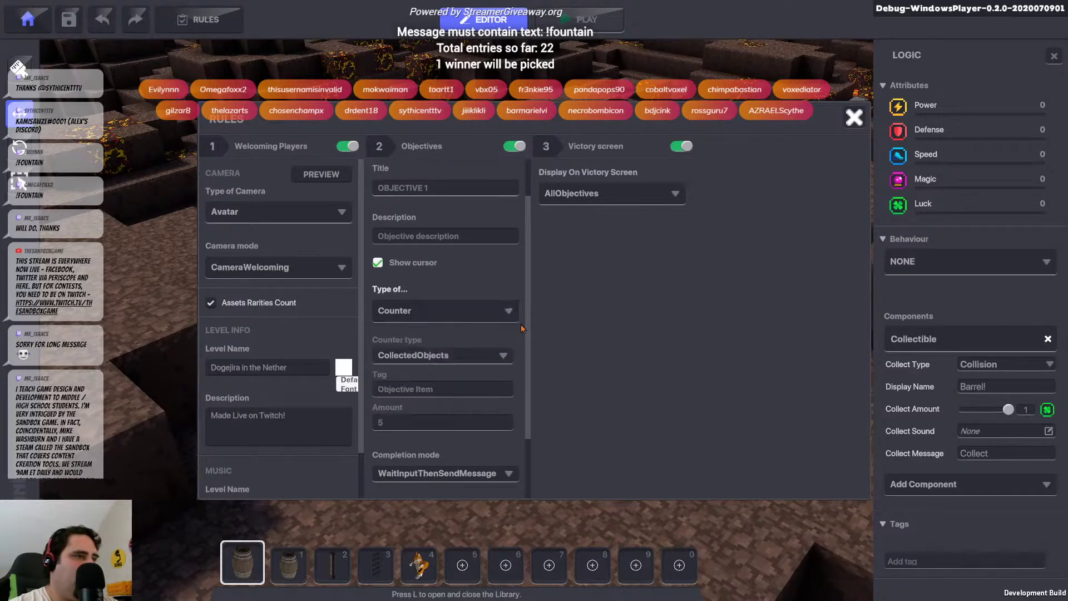
{"action": "left_click", "coordinate": [468, 389]}
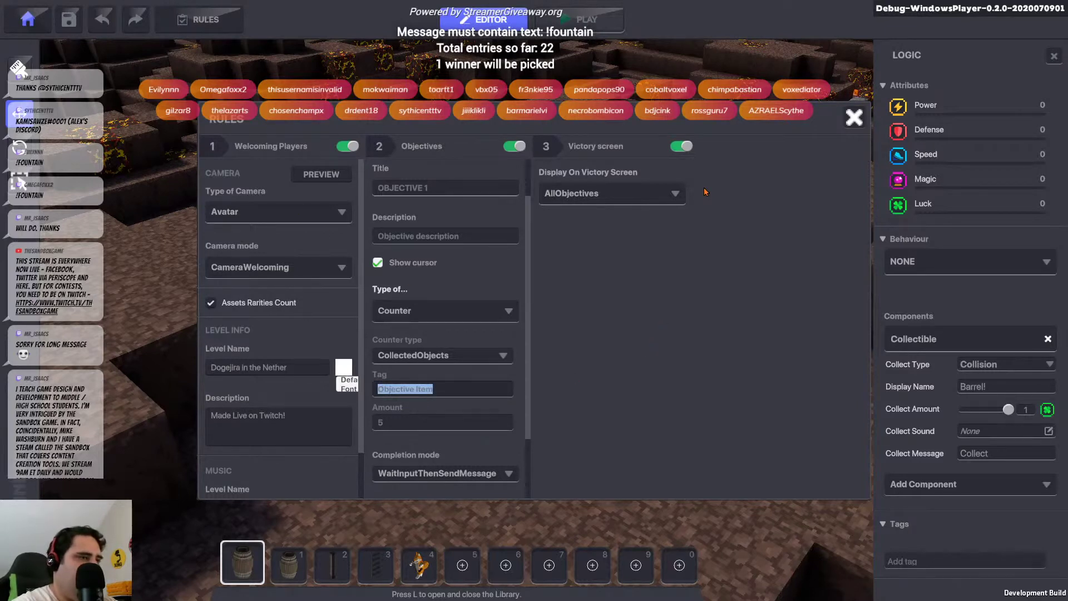
{"action": "type", "text": "bar"}
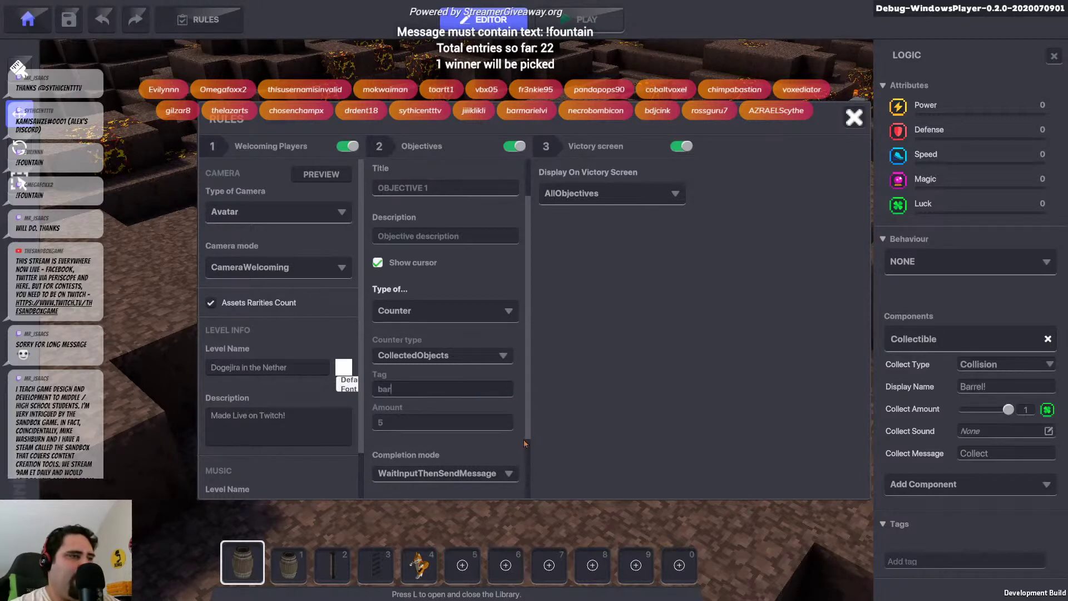
{"action": "left_click", "coordinate": [495, 426]}
{"action": "type", "text": "1"}
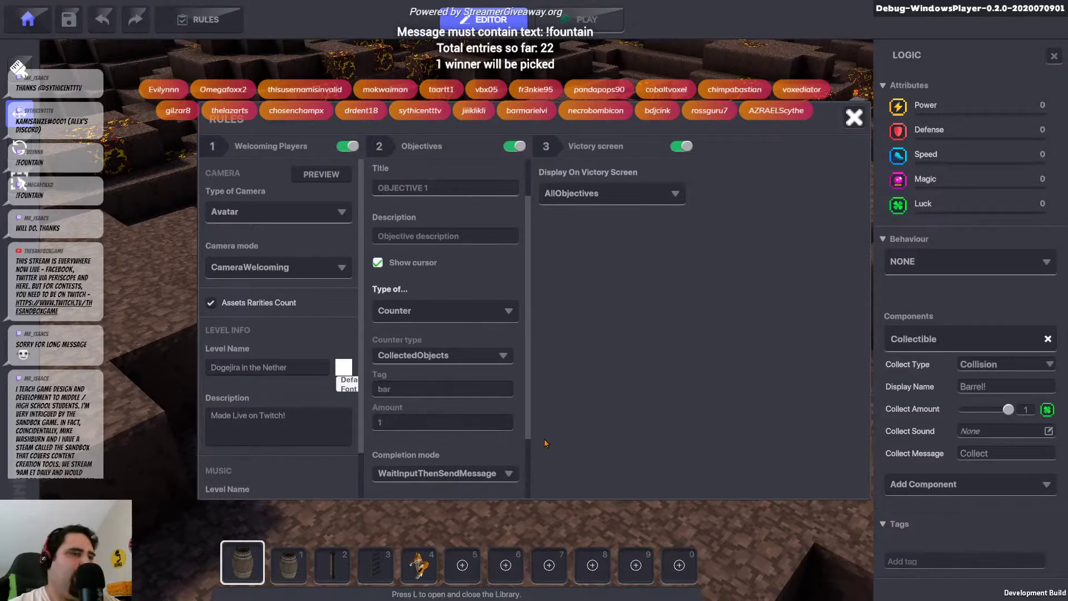
{"action": "scroll", "coordinate": [528, 459], "scroll_direction": "down", "scroll_amount": 2}
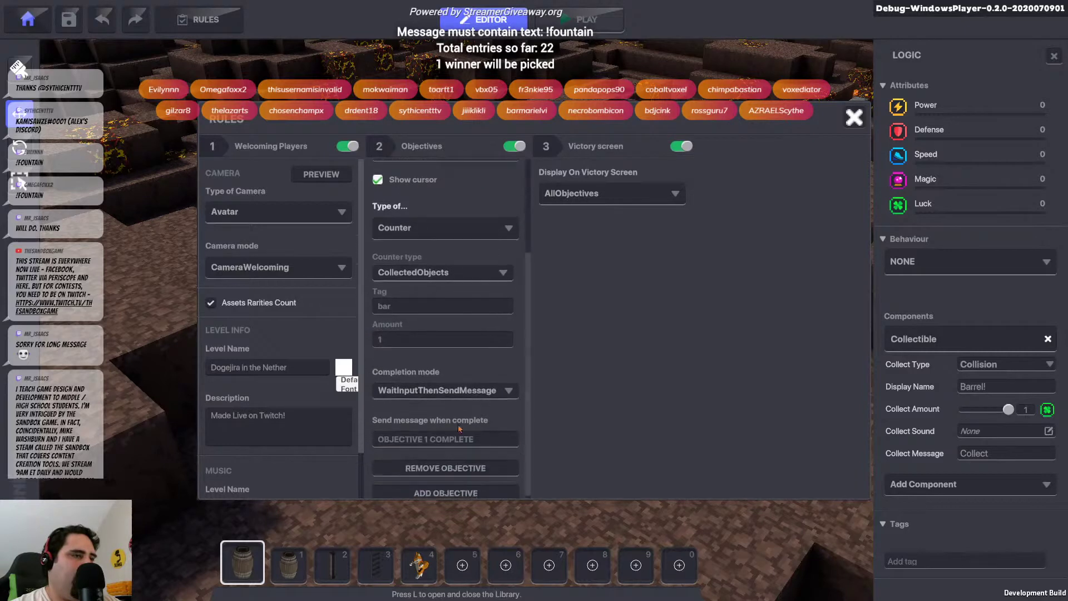
Set the collection objective's completion mode to EndGame and close the game rules
{"action": "left_click", "coordinate": [482, 397]}
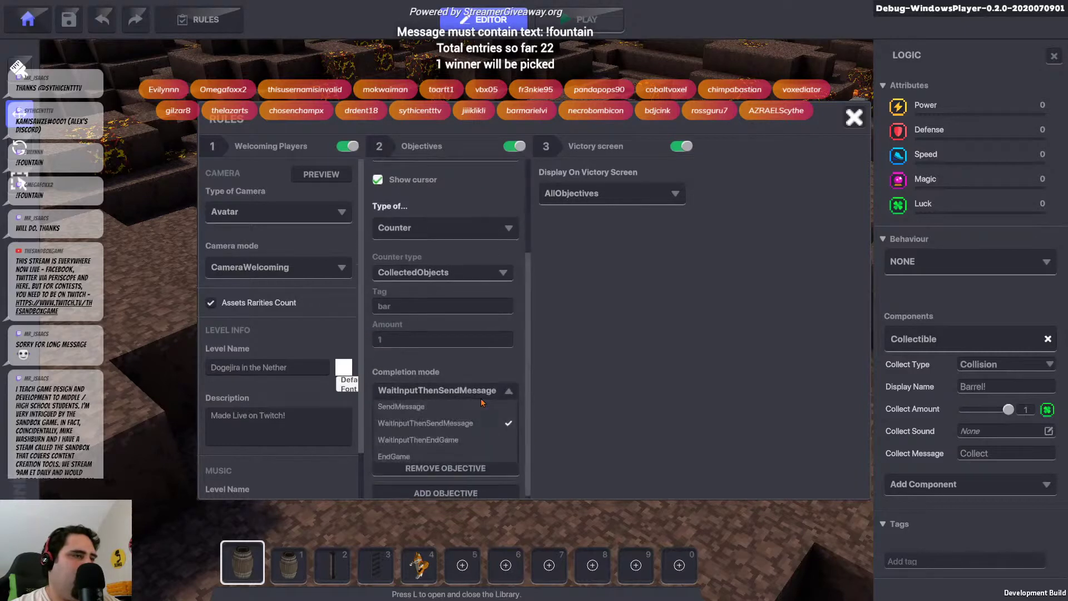
{"action": "left_click", "coordinate": [399, 457]}
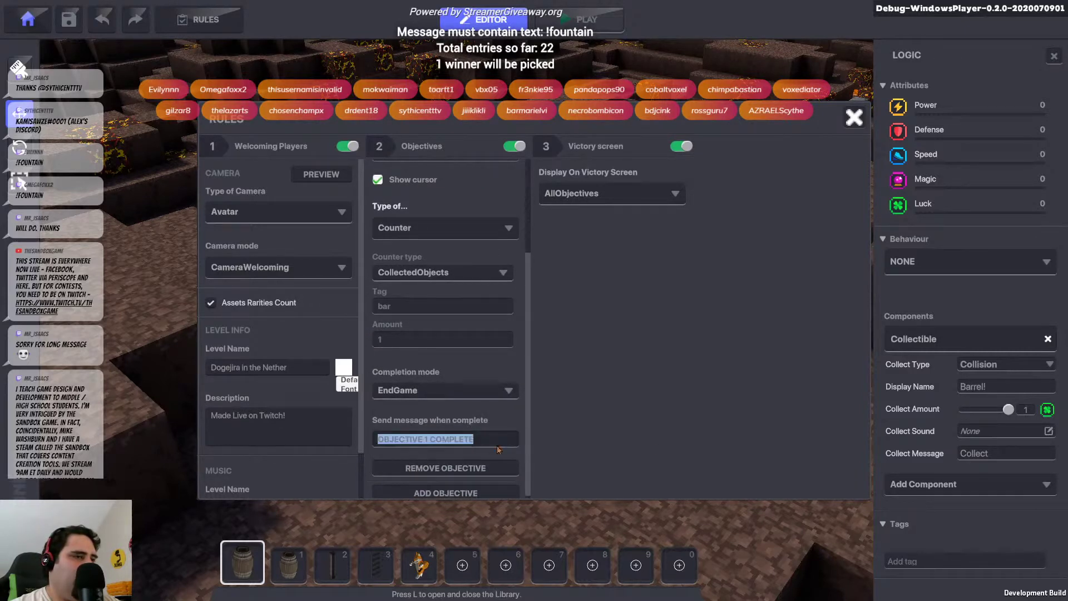
{"action": "left_click", "coordinate": [857, 120]}
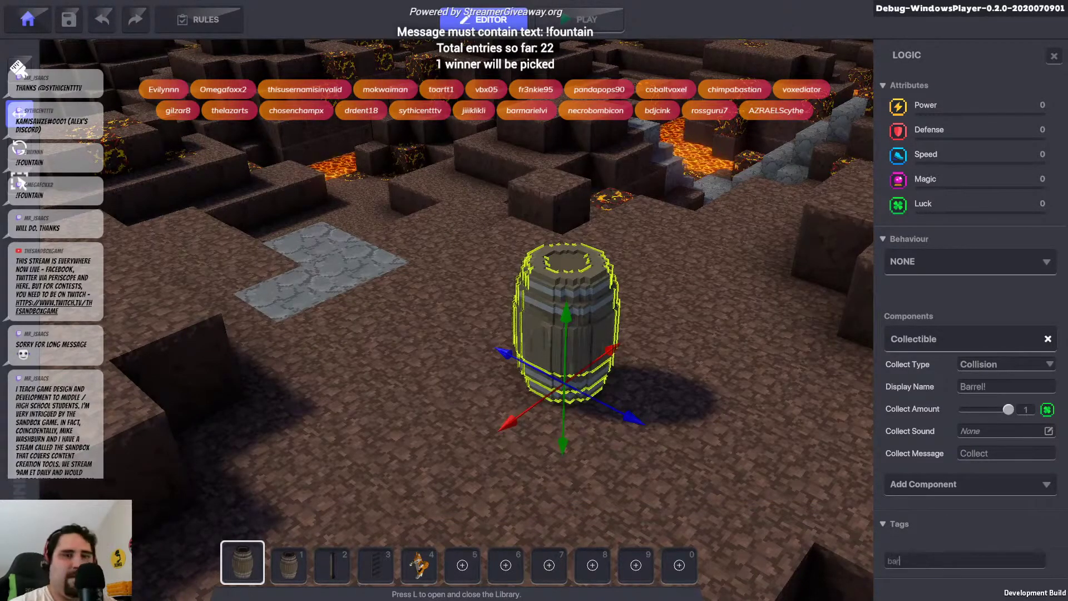
Playtest the level by collecting the barrel and running around the terrain to check whether the objective ends the game, then return to editing
{"action": "left_click", "coordinate": [587, 19]}
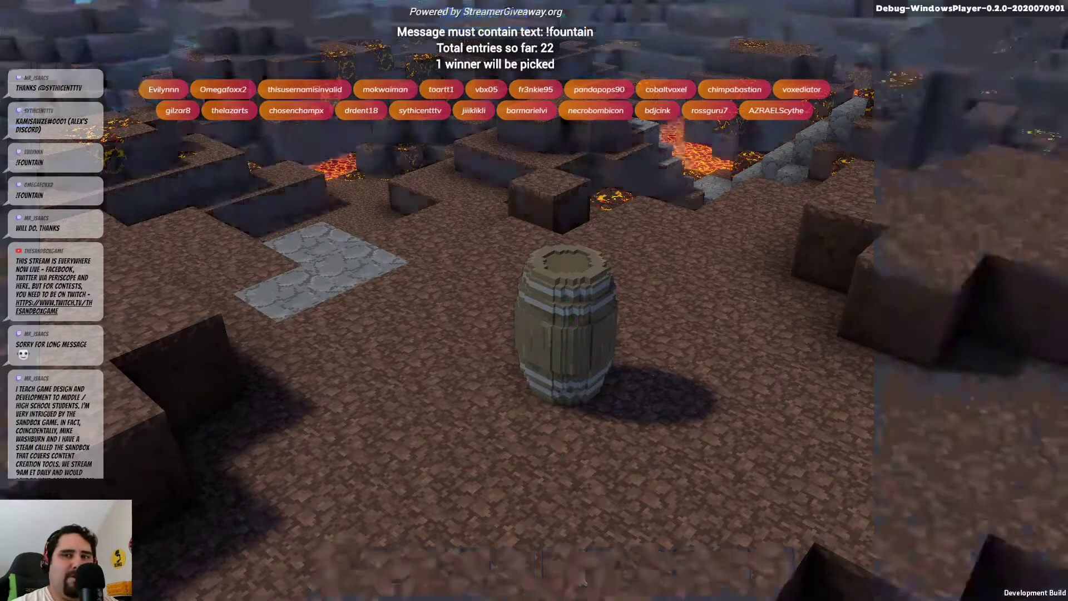
{"action": "key", "text": "w"}
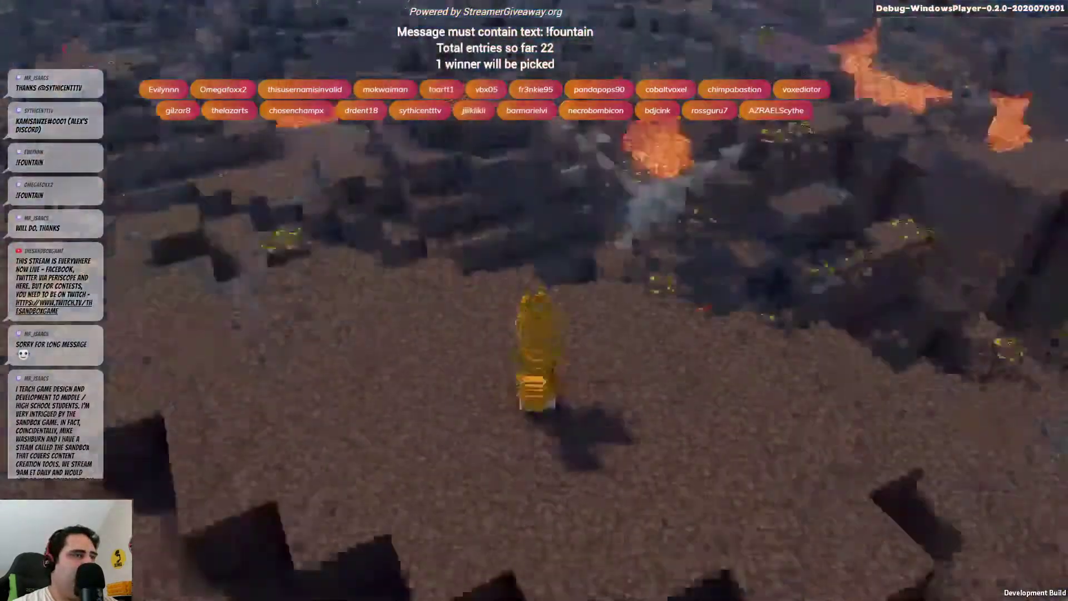
{"action": "key", "text": "w"}
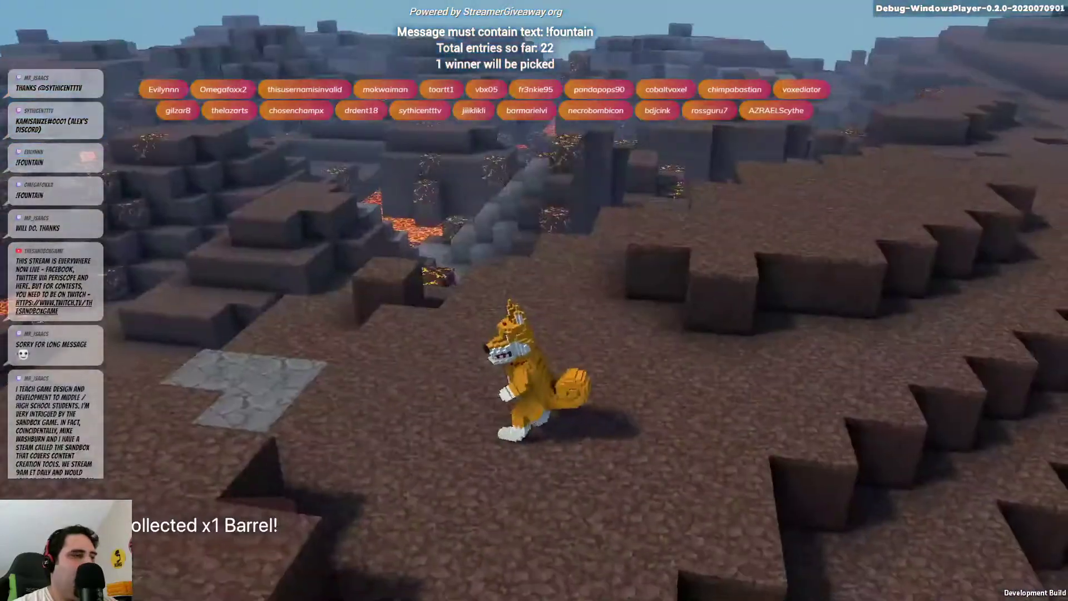
{"action": "key", "text": "w"}
{"action": "key", "text": "w"}
{"action": "key", "text": "w"}
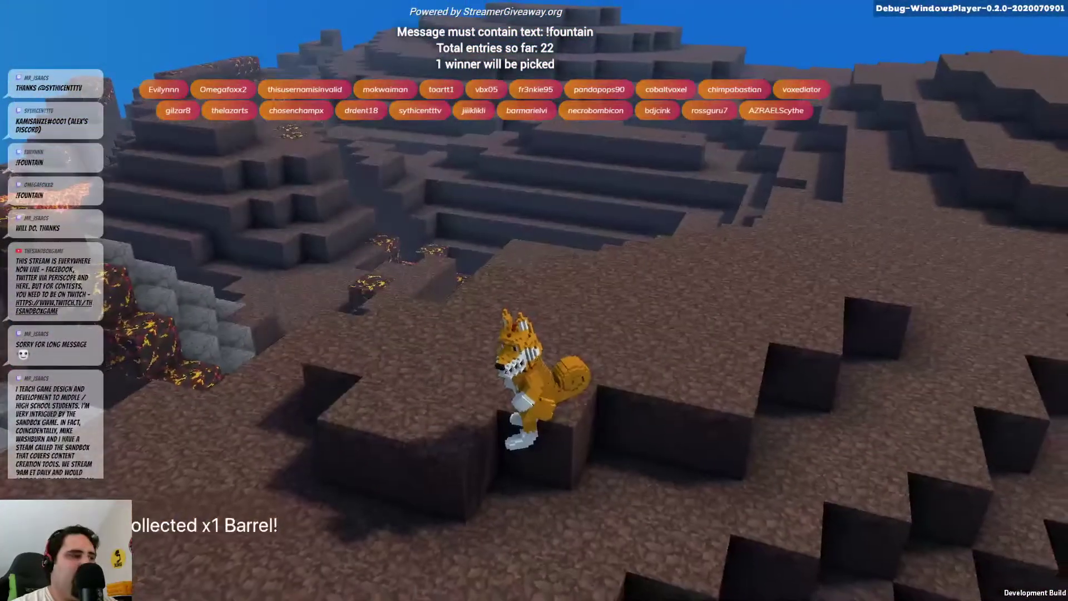
{"action": "key", "text": "w"}
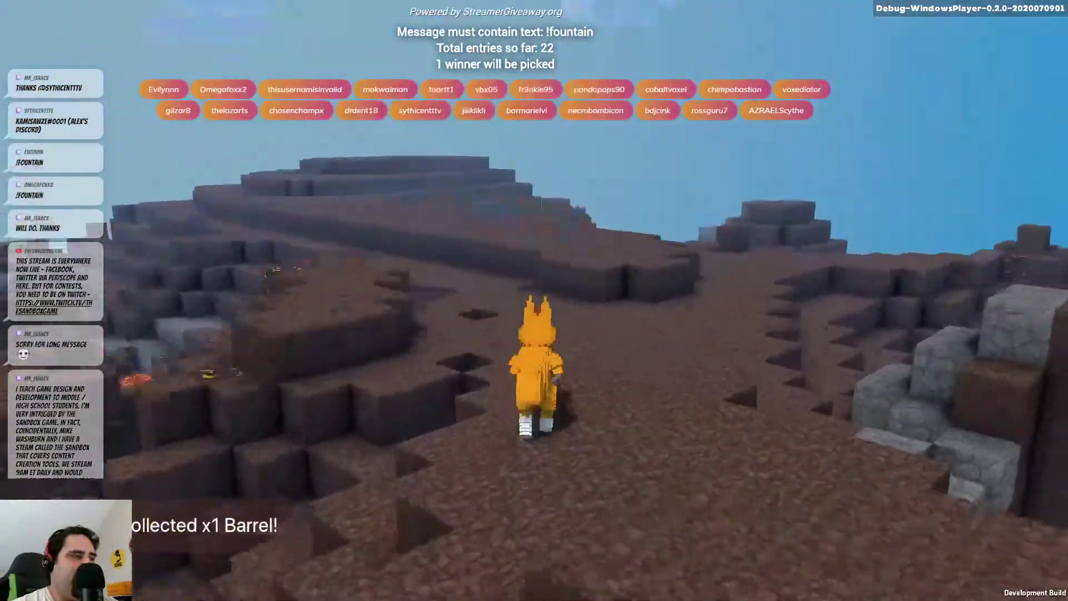
{"action": "key", "text": "w"}
{"action": "key", "text": "space"}
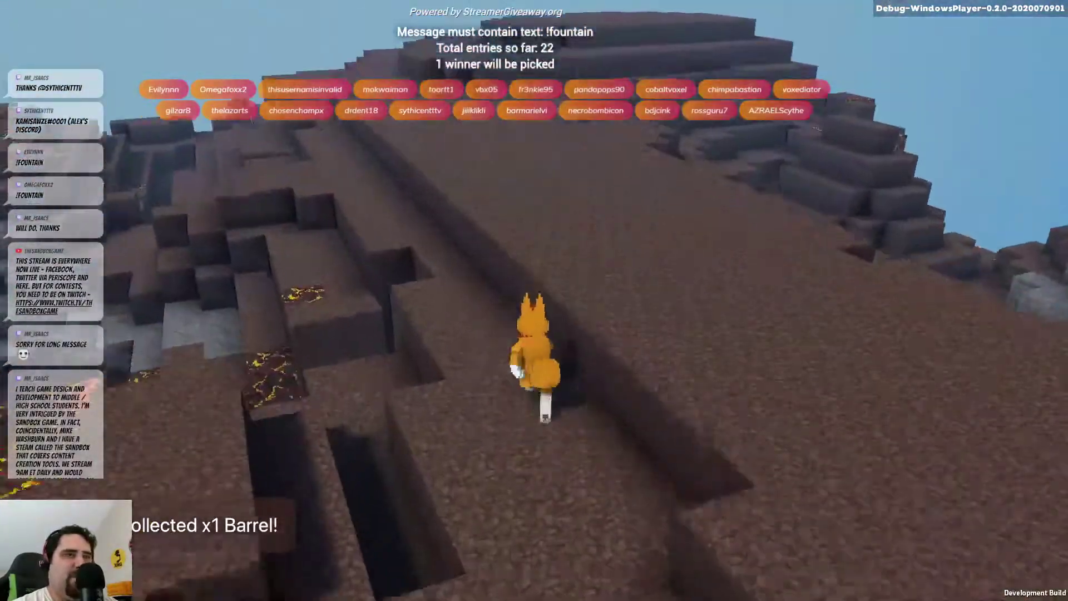
{"action": "key", "text": "w"}
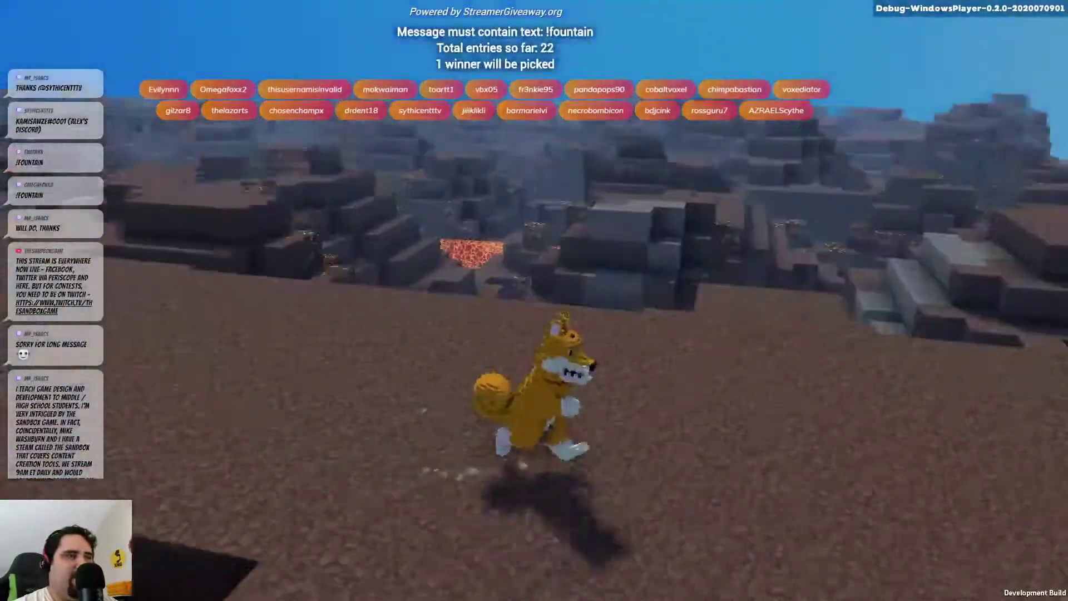
{"action": "key", "text": "w"}
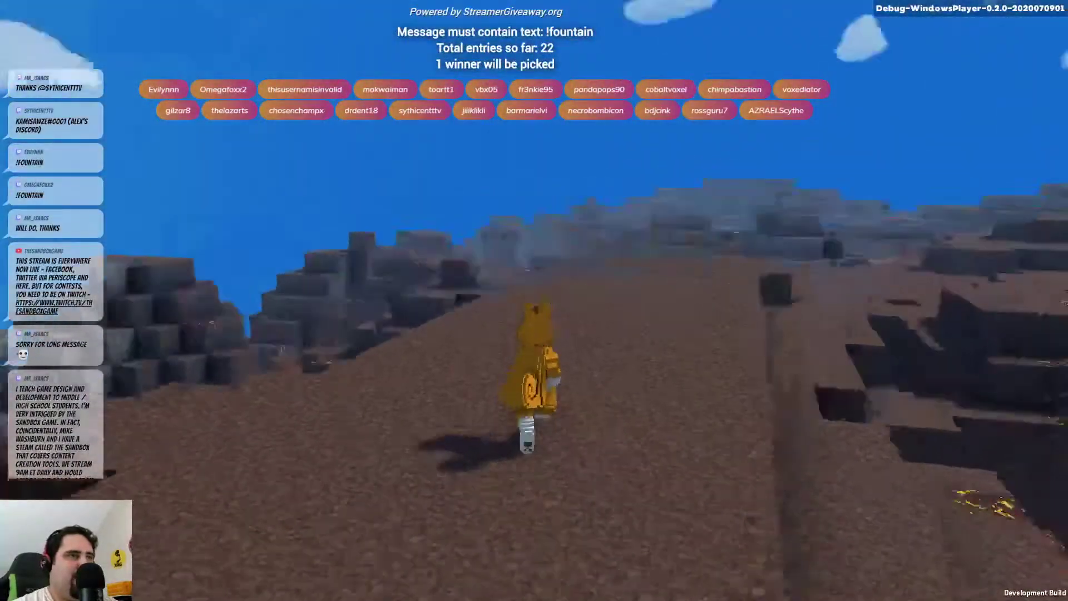
{"action": "key", "text": "w"}
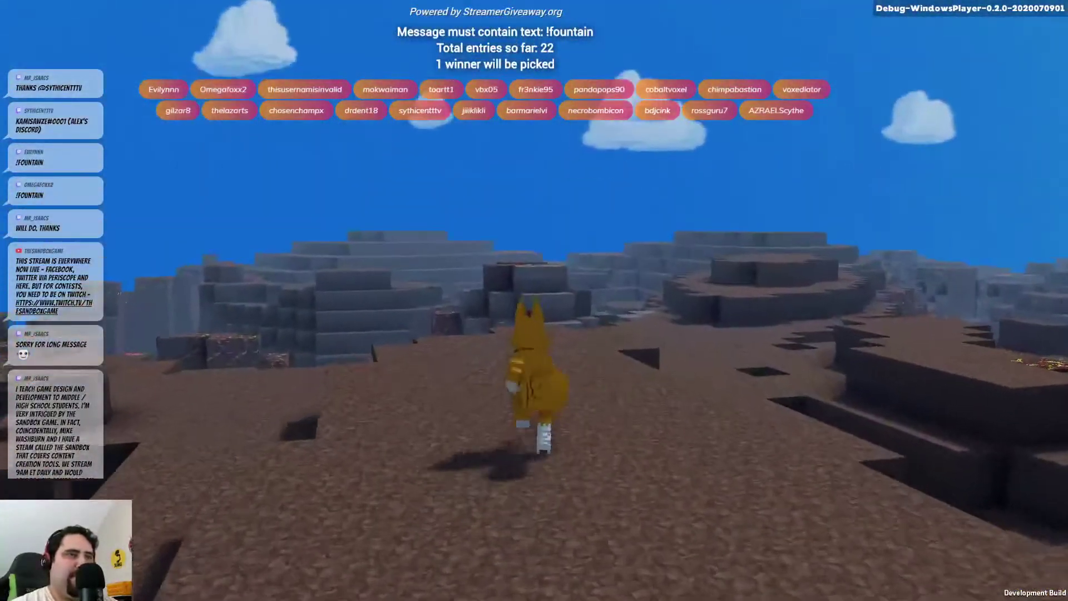
{"action": "key", "text": "w"}
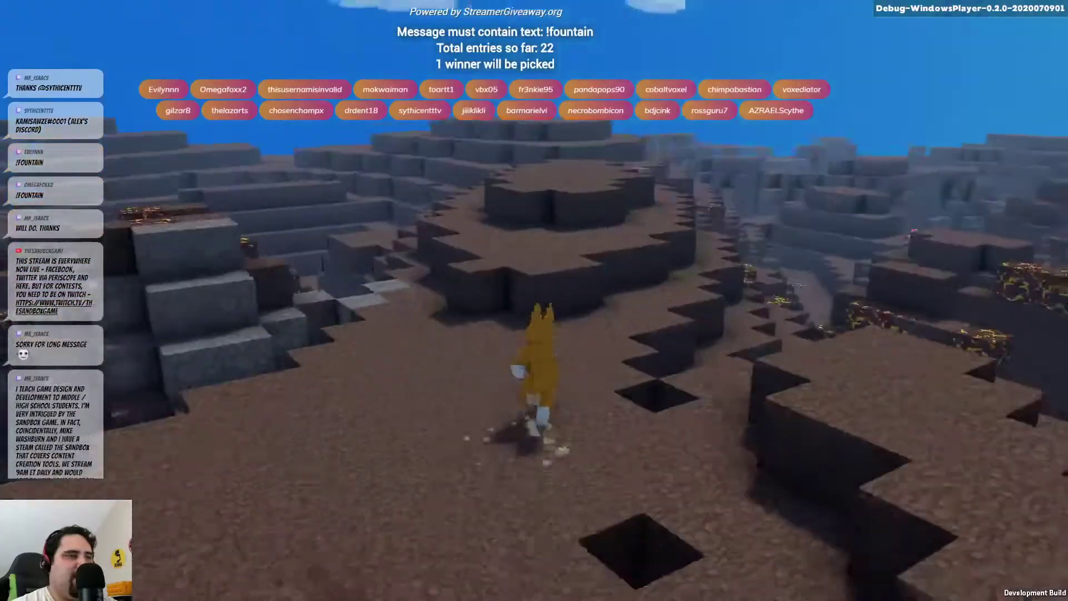
{"action": "key", "text": "w"}
{"action": "key", "text": "Escape"}
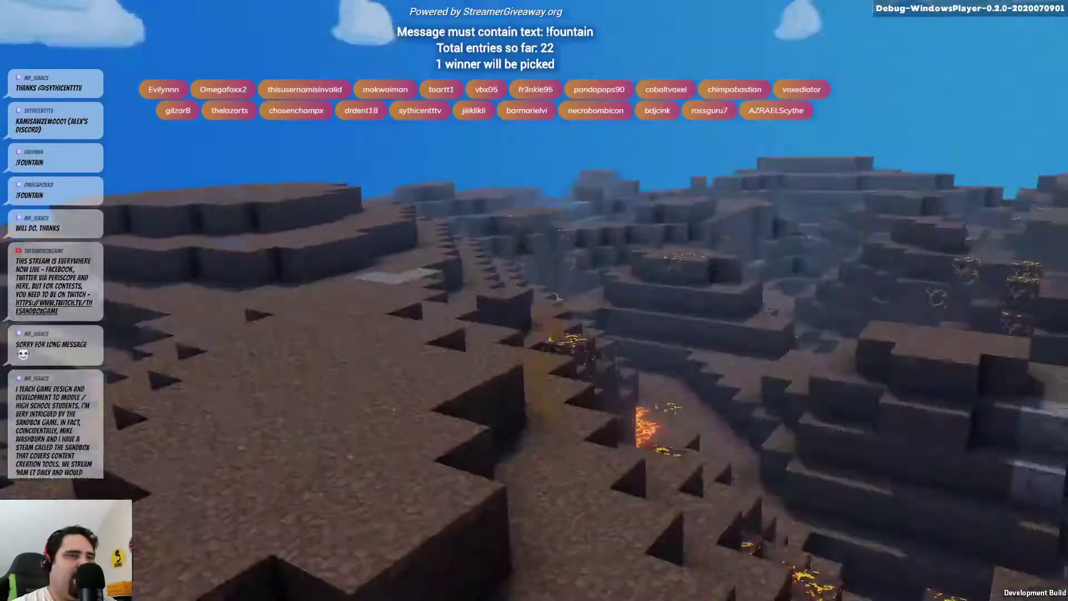
{"action": "scroll", "coordinate": [506, 494], "scroll_direction": "down", "scroll_amount": 6}
{"action": "right_click_drag", "start_coordinate": [505, 495], "coordinate": [522, 394]}
{"action": "left_click", "coordinate": [240, 29]}
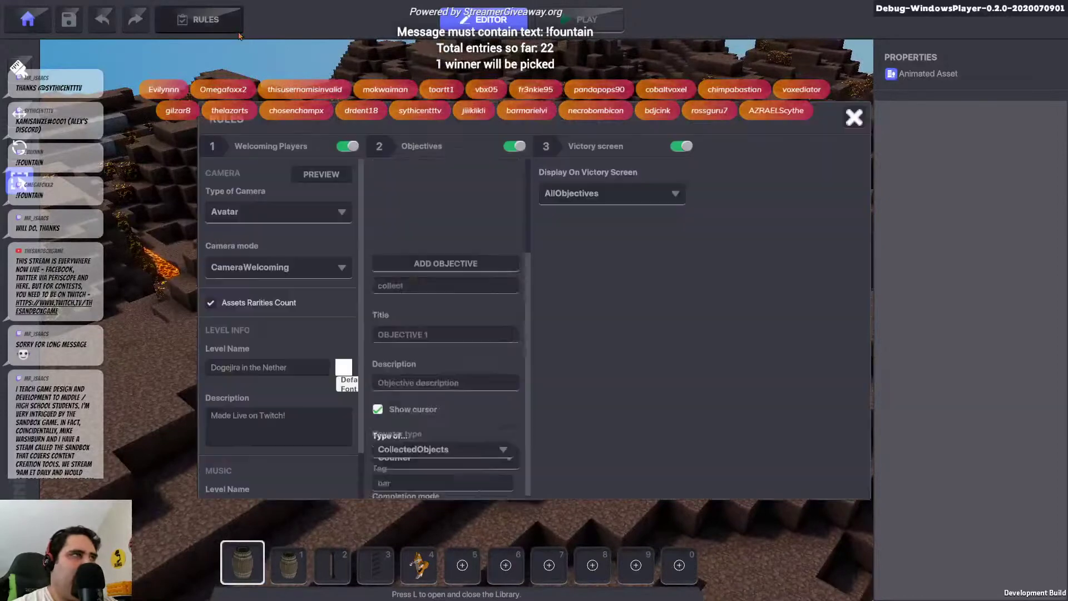
{"action": "left_click", "coordinate": [855, 118]}
Open the barrel's full logic settings and add a VictoryComponent to it
{"action": "left_click", "coordinate": [479, 385]}
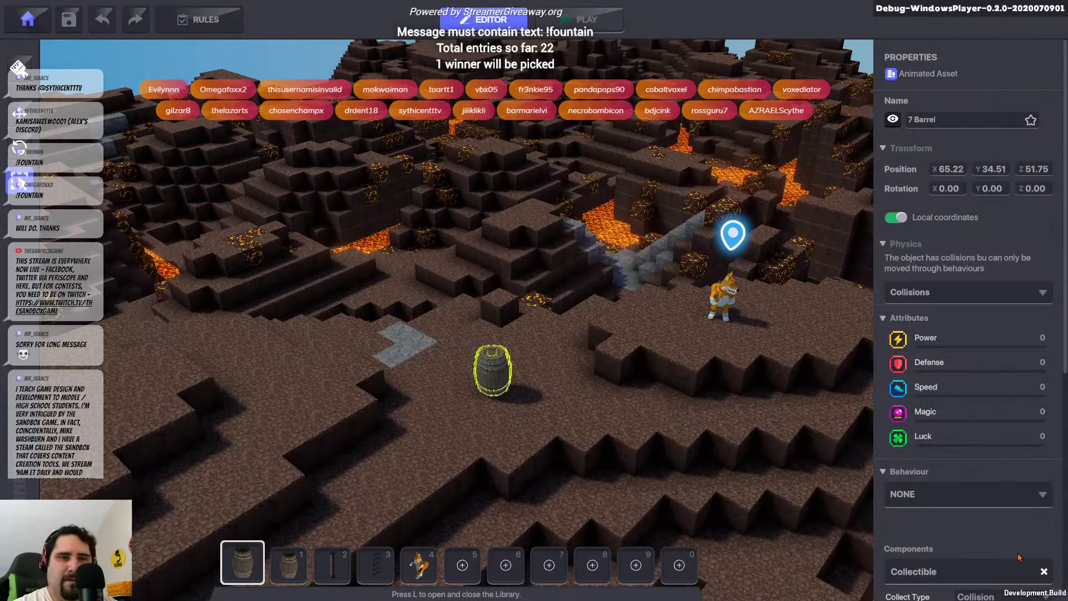
{"action": "scroll", "coordinate": [1020, 557], "scroll_direction": "down", "scroll_amount": 5}
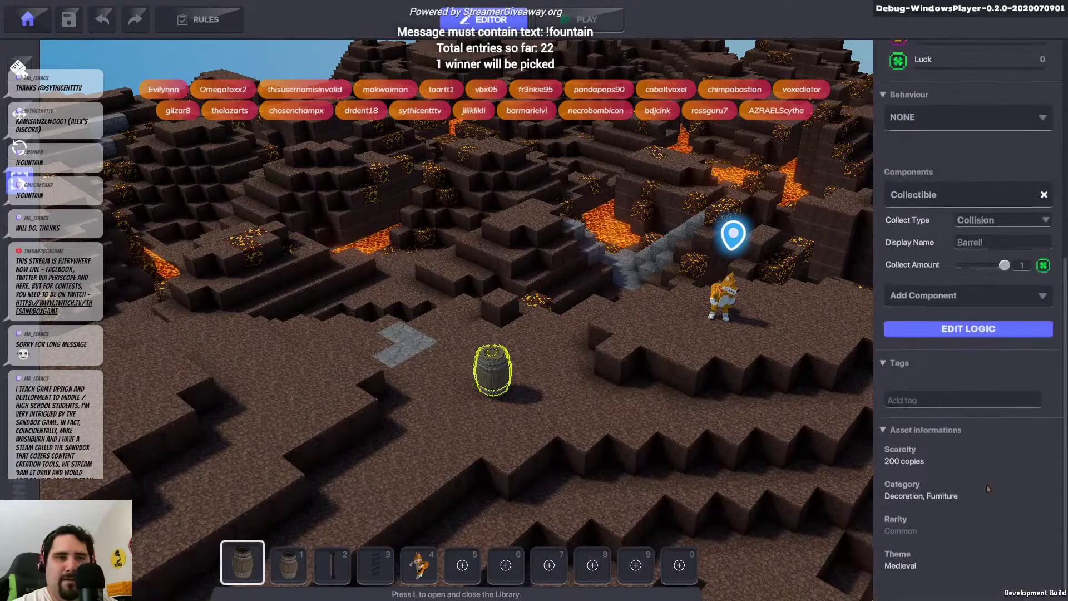
{"action": "left_click", "coordinate": [952, 329]}
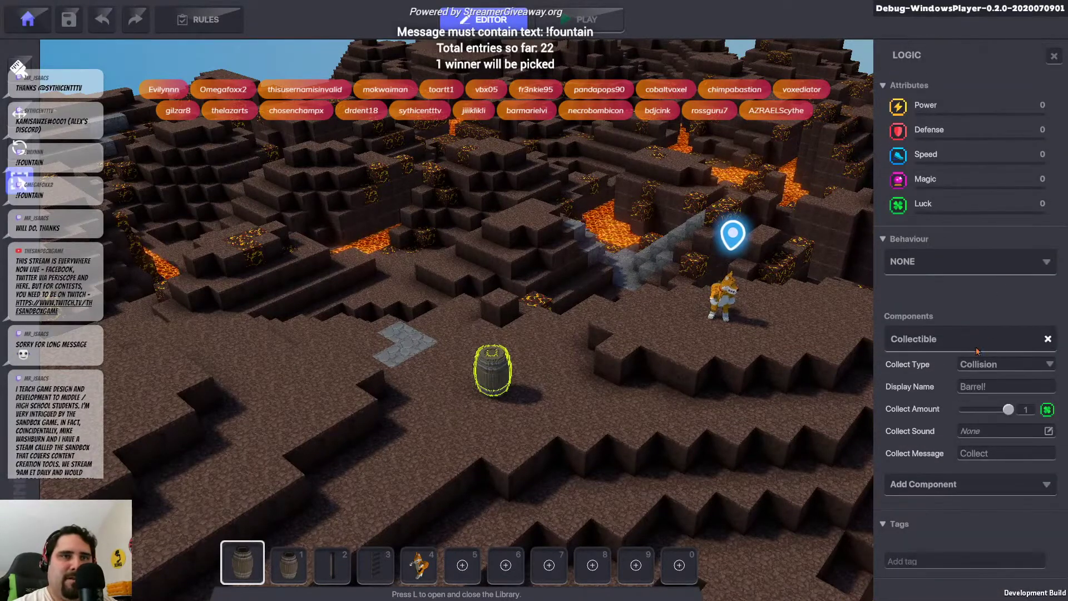
{"action": "left_click", "coordinate": [940, 486]}
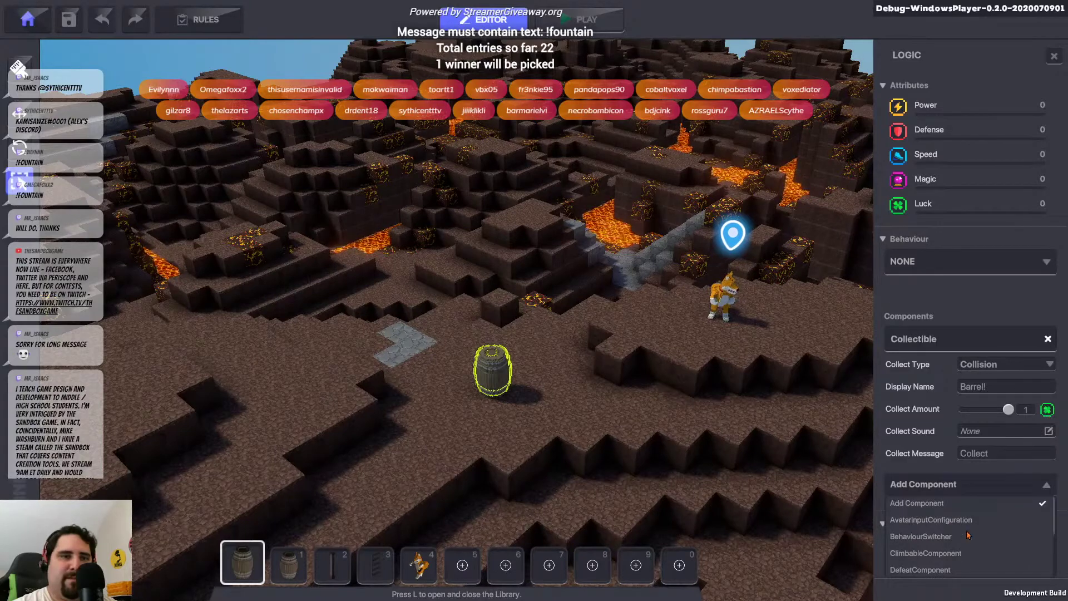
{"action": "scroll", "coordinate": [968, 535], "scroll_direction": "down", "scroll_amount": 5}
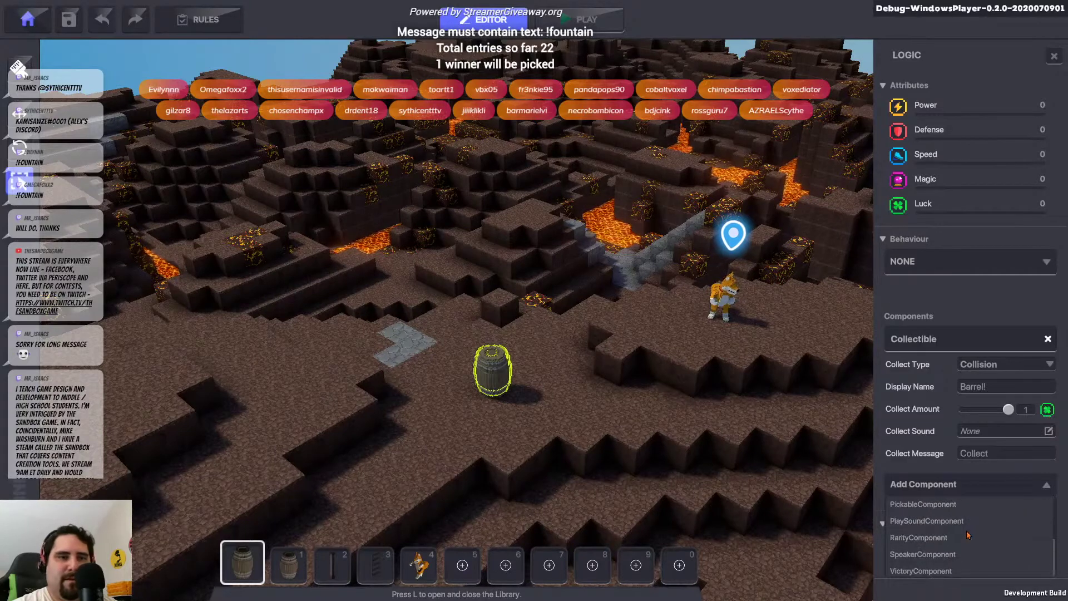
{"action": "left_click", "coordinate": [924, 571]}
Set the win condition of the barrel's Victory component to OnCollision
{"action": "scroll", "coordinate": [921, 508], "scroll_direction": "down", "scroll_amount": 1}
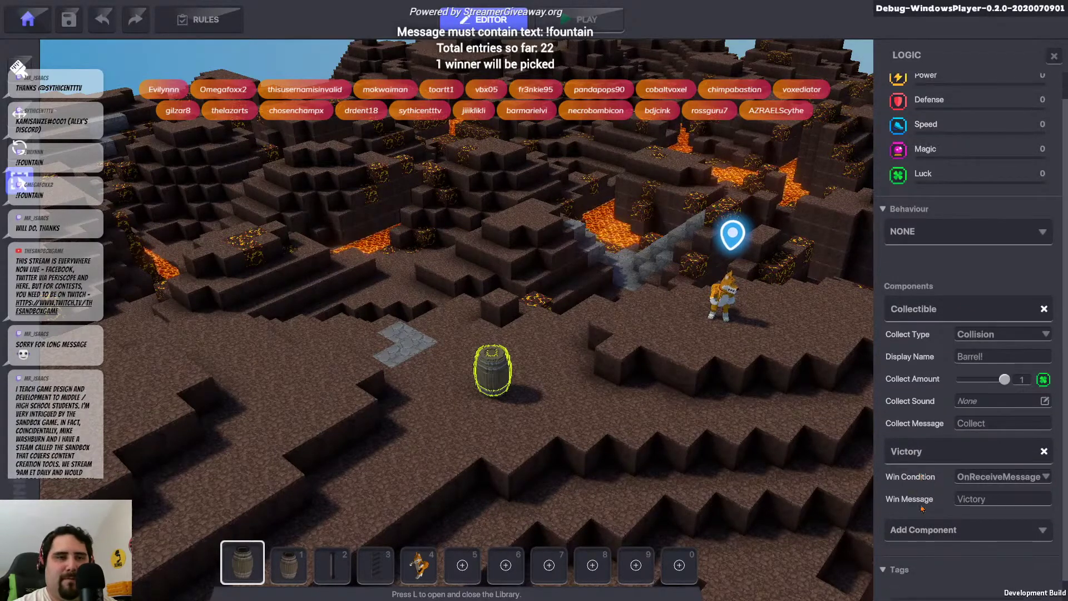
{"action": "left_click", "coordinate": [1024, 481]}
{"action": "left_click", "coordinate": [985, 503]}
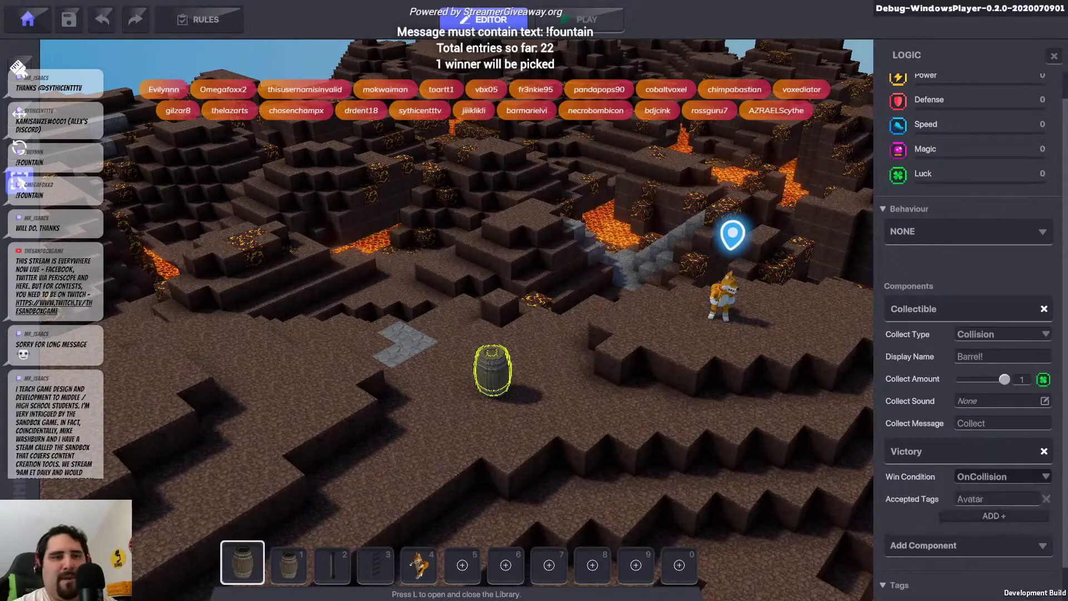
Playtest the Victory component by running the avatar into the barrel, and return to editing
{"action": "left_click", "coordinate": [591, 20]}
{"action": "key", "text": "w"}
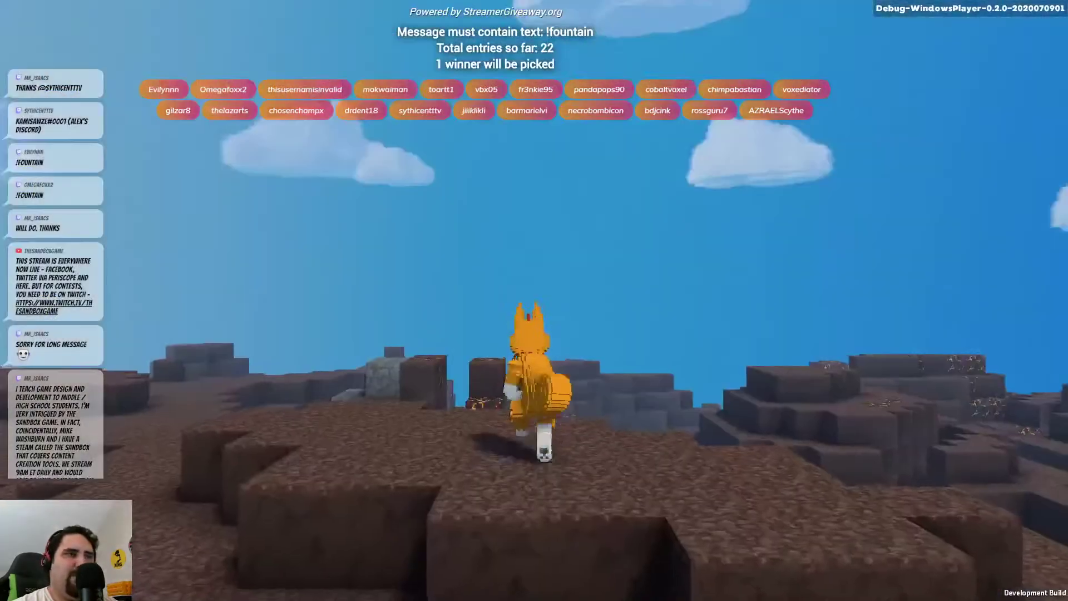
{"action": "key", "text": "w"}
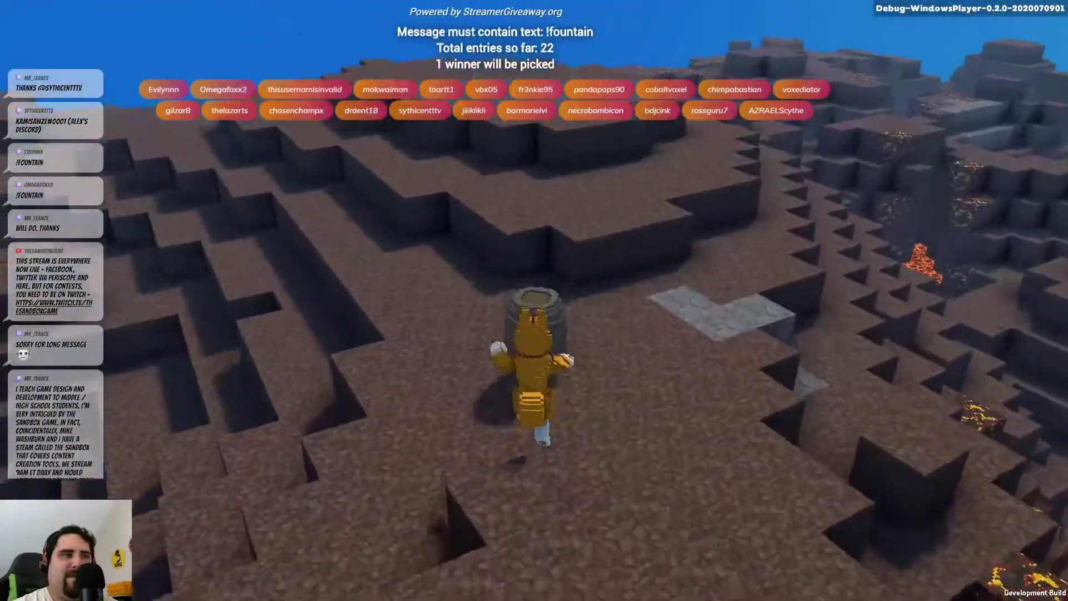
{"action": "key", "text": "a"}
{"action": "key", "text": "s"}
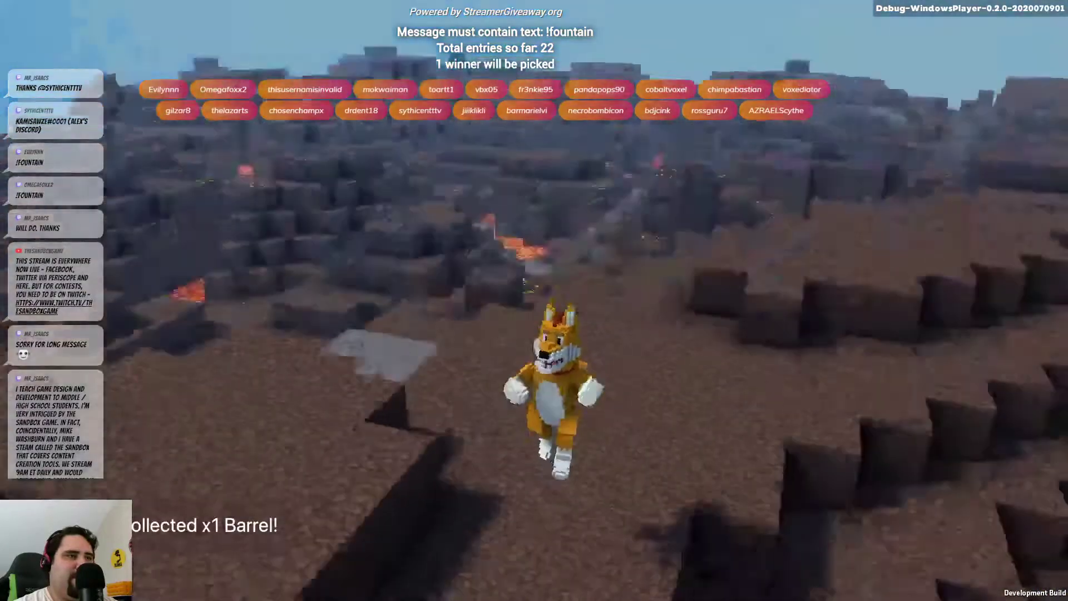
{"action": "key", "text": "a"}
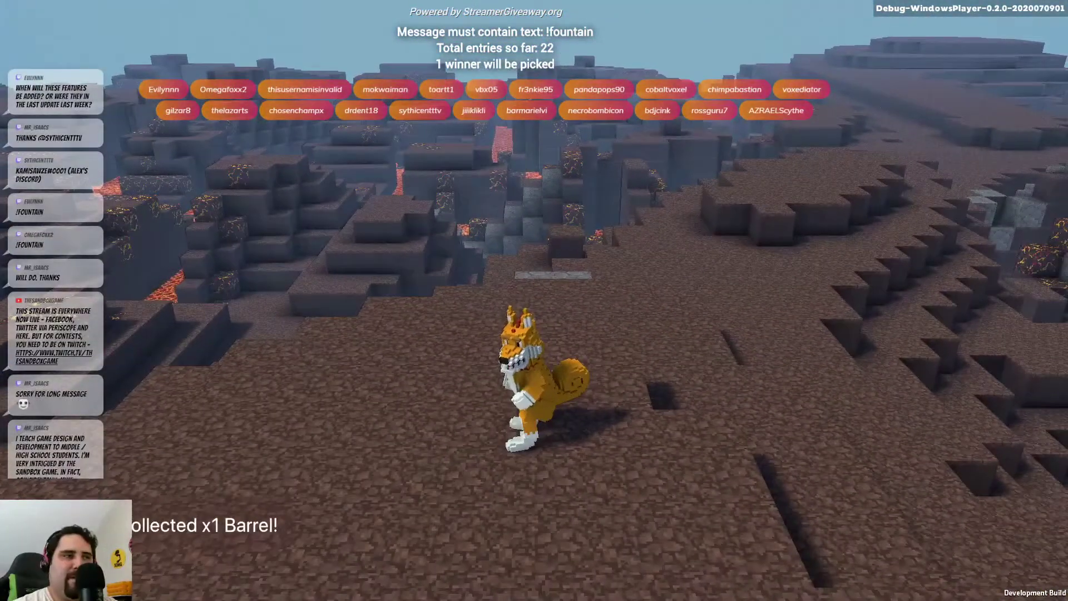
{"action": "key", "text": "w"}
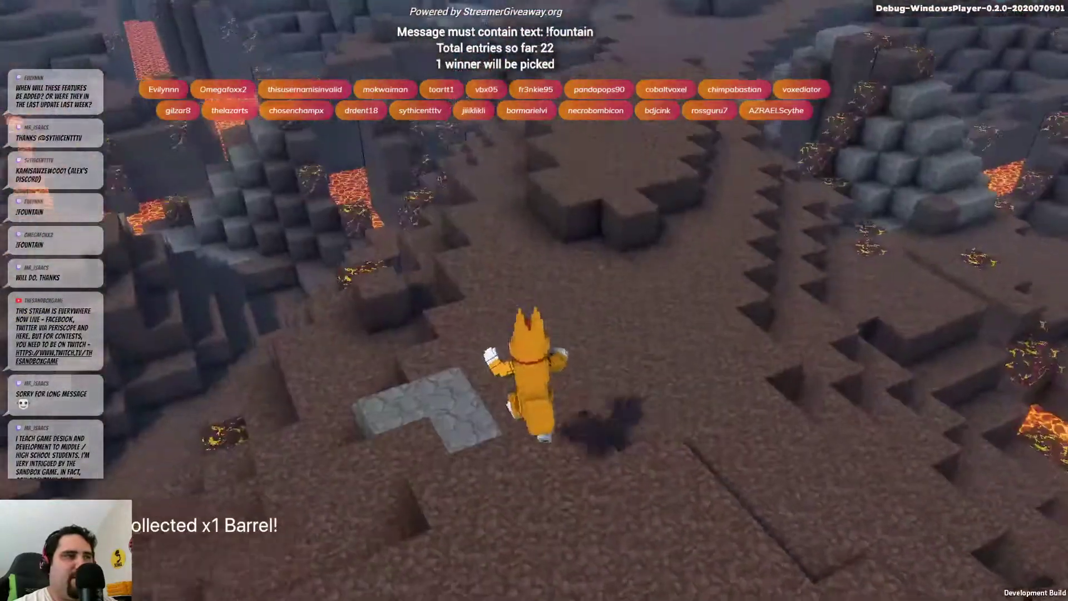
{"action": "key", "text": "Escape"}
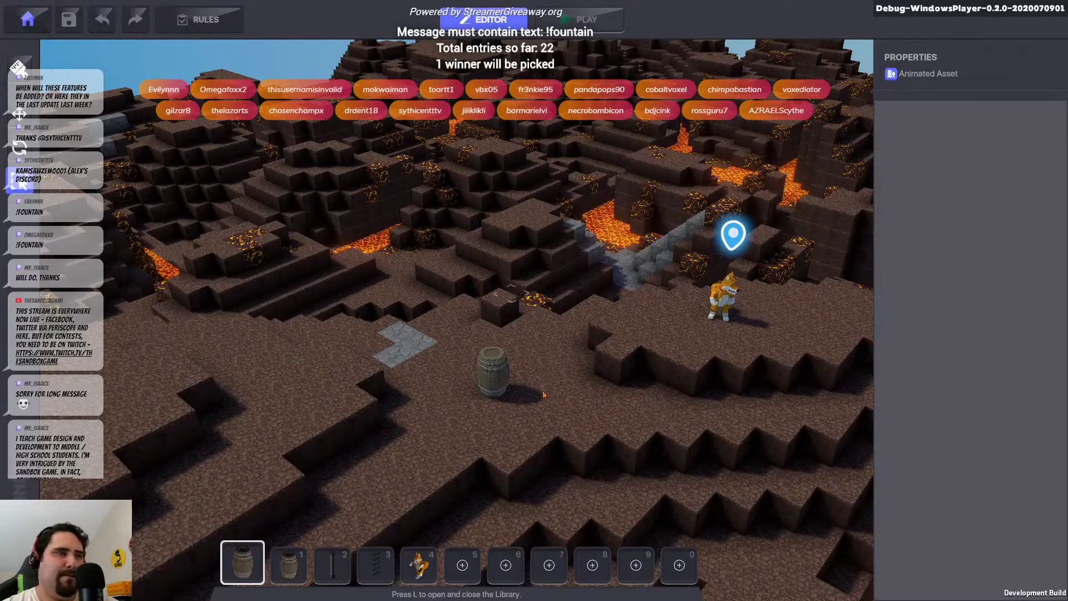
Select the barrel and examine it together with the surrounding ground and the nearby fox avatar
{"action": "scroll", "coordinate": [534, 388], "scroll_direction": "up", "scroll_amount": 4}
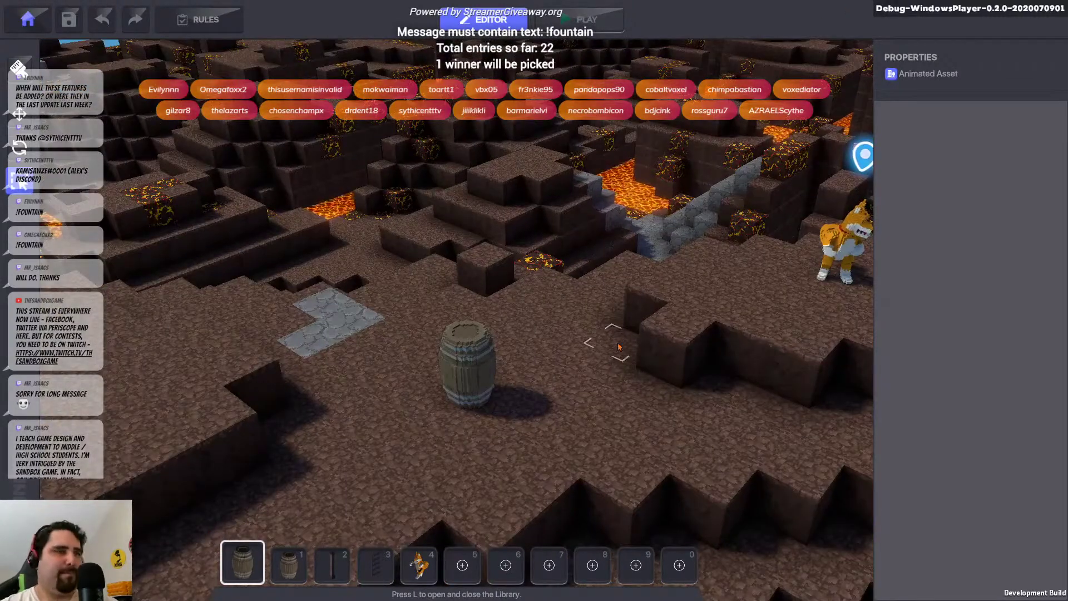
{"action": "left_click", "coordinate": [484, 328]}
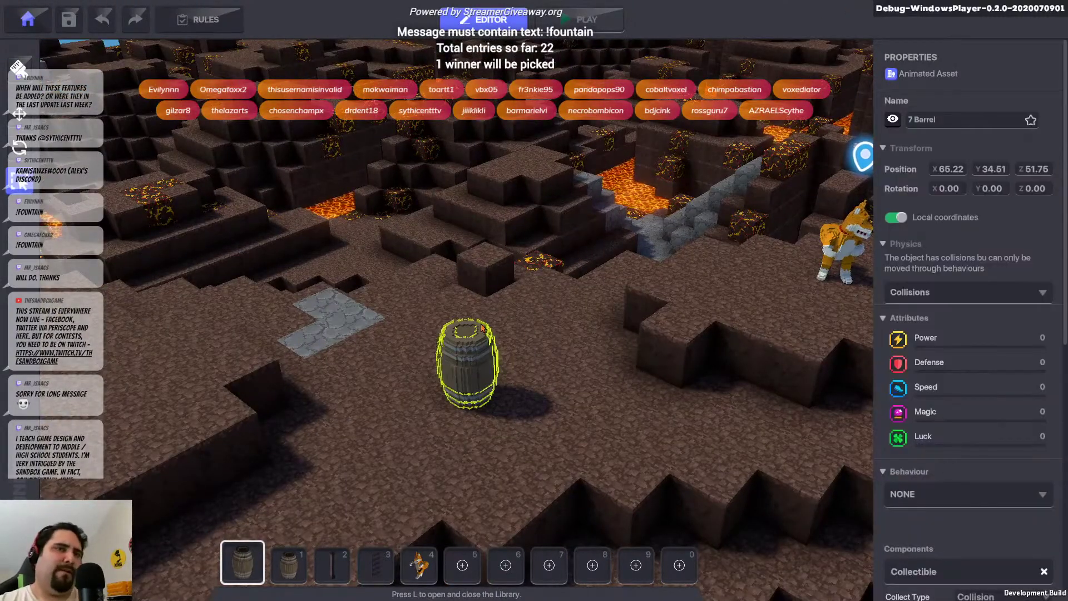
{"action": "middle_click_drag", "start_coordinate": [484, 329], "coordinate": [593, 350]}
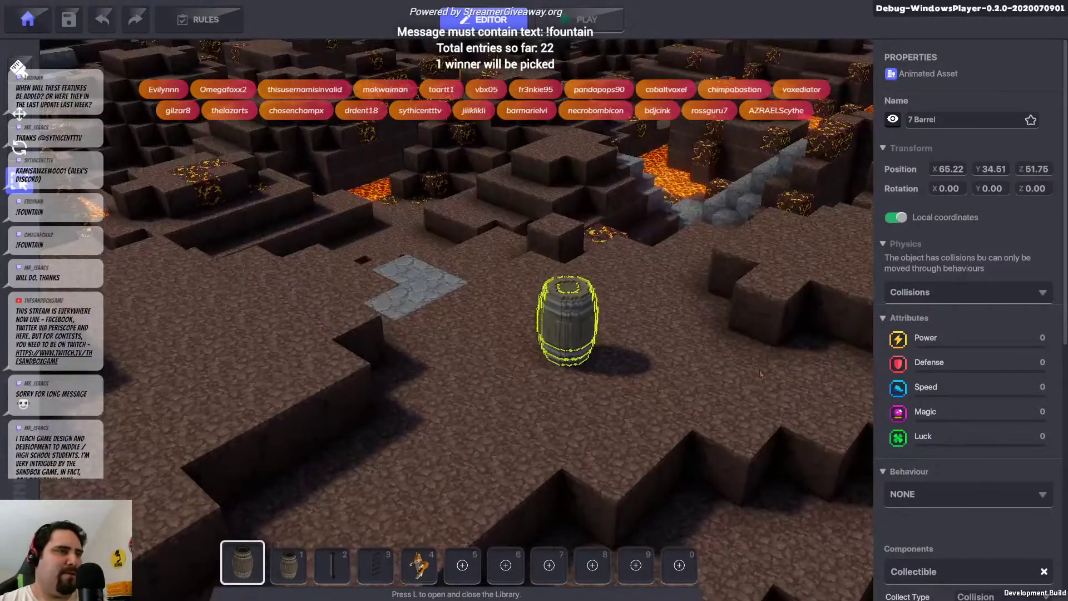
{"action": "right_click_drag", "start_coordinate": [594, 351], "coordinate": [536, 354]}
{"action": "scroll", "coordinate": [536, 354], "scroll_direction": "down", "scroll_amount": 10}
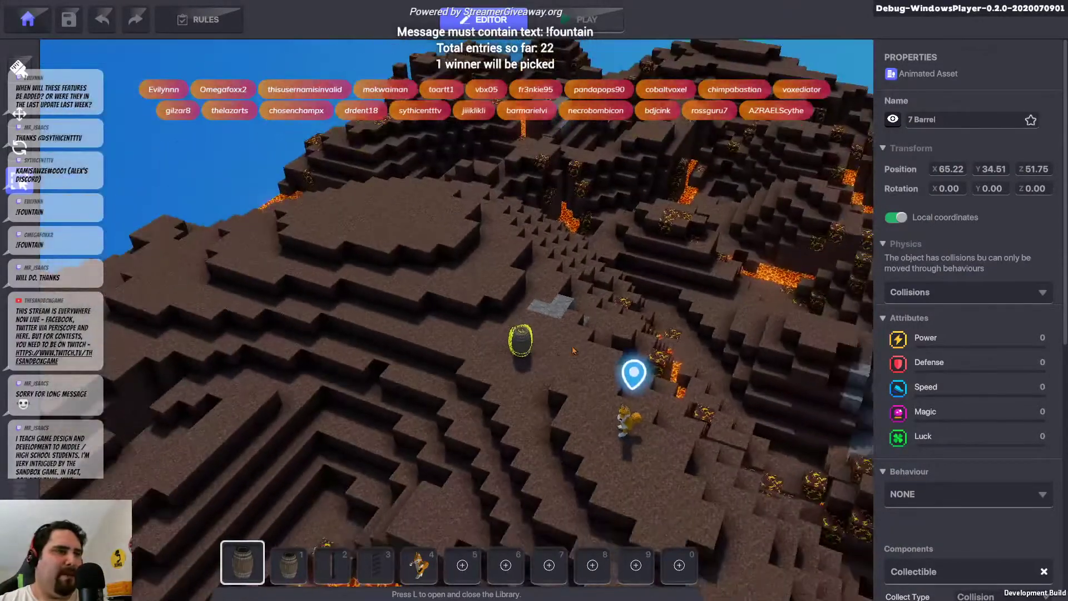
{"action": "middle_click_drag", "start_coordinate": [637, 408], "coordinate": [511, 318]}
{"action": "scroll", "coordinate": [511, 318], "scroll_direction": "up", "scroll_amount": 10}
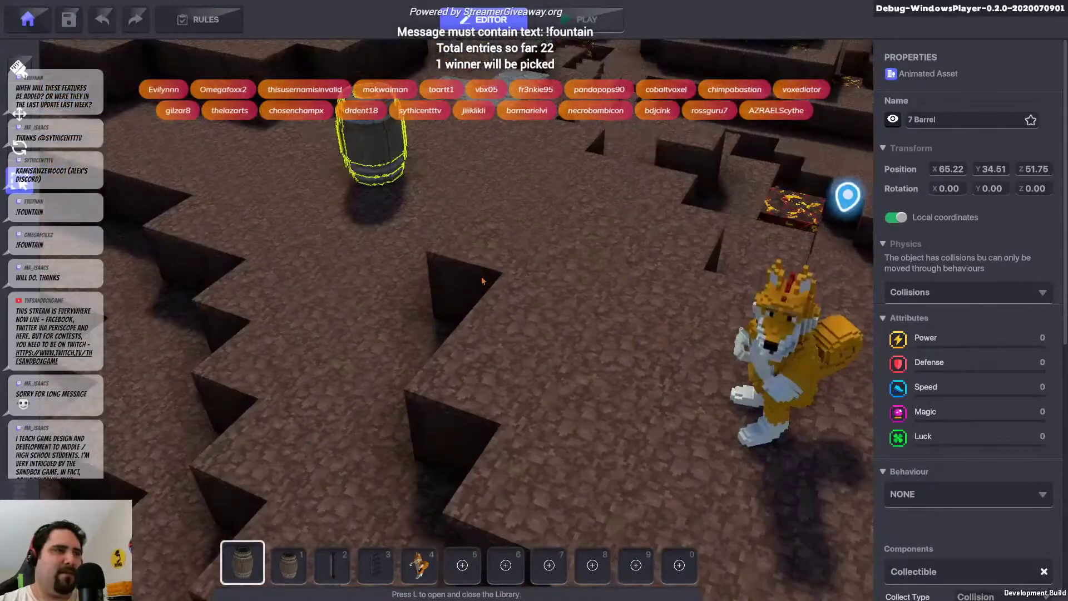
{"action": "middle_click_drag", "start_coordinate": [483, 281], "coordinate": [549, 307]}
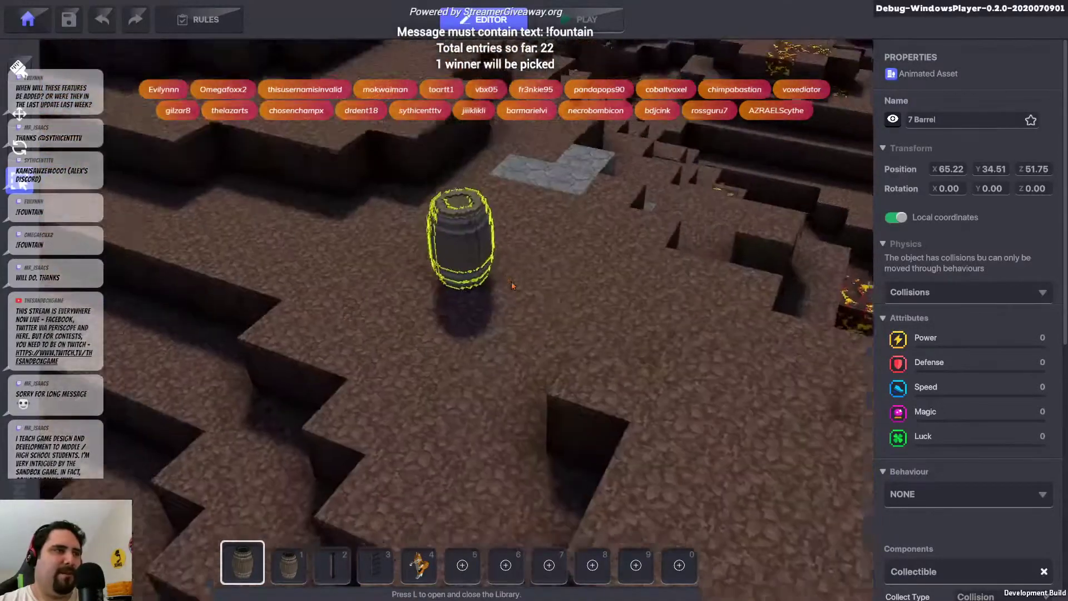
{"action": "scroll", "coordinate": [549, 308], "scroll_direction": "up", "scroll_amount": 5}
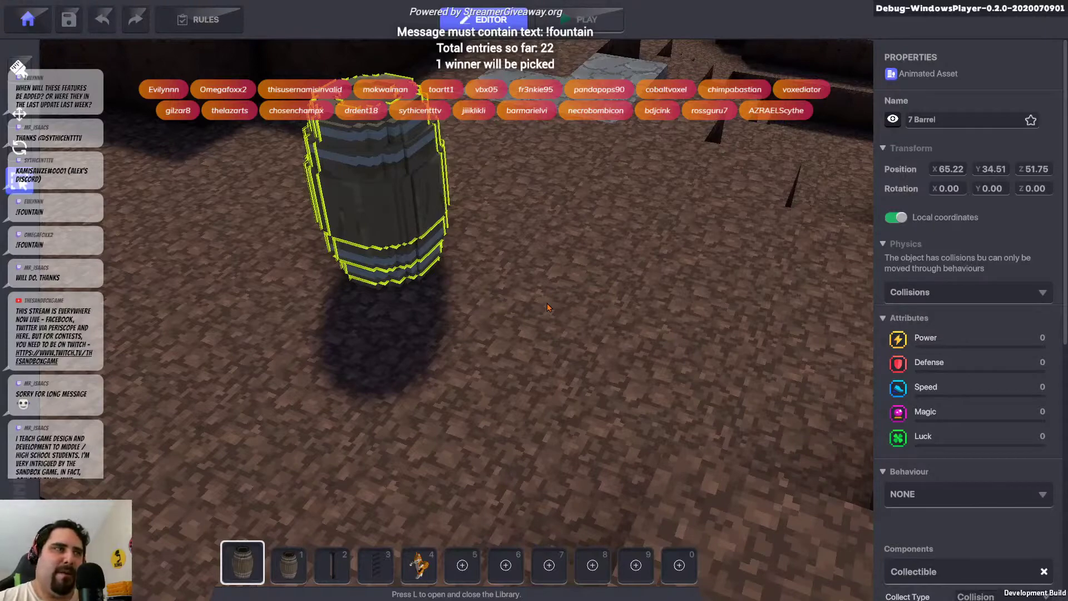
Add a RarityComponent to the barrel and look over its Rarity VFX settings
{"action": "scroll", "coordinate": [548, 308], "scroll_direction": "down", "scroll_amount": 10}
{"action": "middle_click_drag", "start_coordinate": [547, 308], "coordinate": [502, 302]}
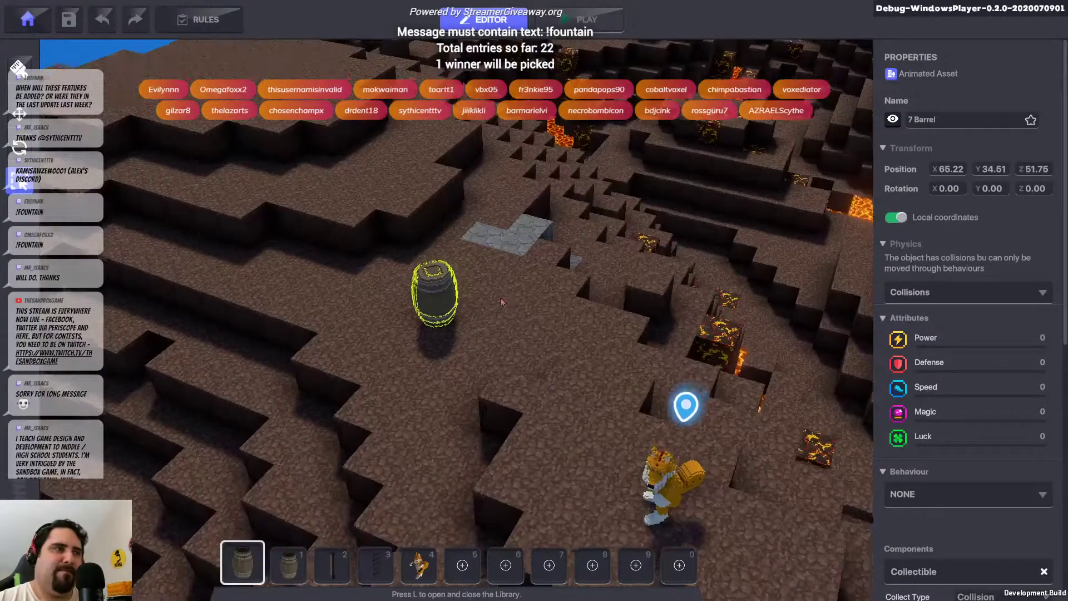
{"action": "mouse_move", "coordinate": [502, 303]}
{"action": "right_mouse_down"}
{"action": "mouse_move", "coordinate": [471, 277]}
{"action": "mouse_move", "coordinate": [515, 297]}
{"action": "right_mouse_up"}
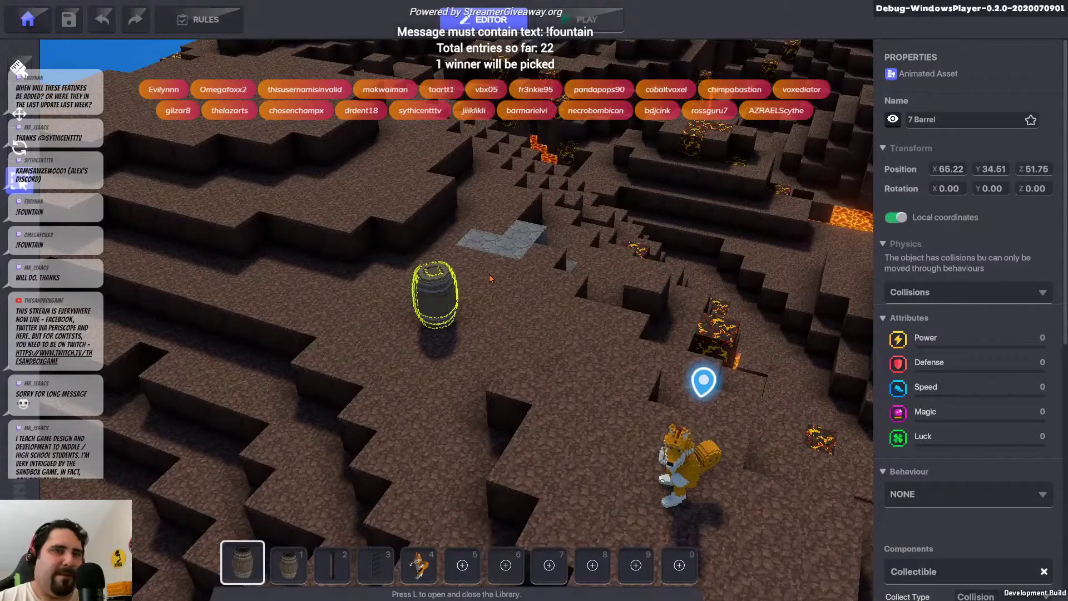
{"action": "scroll", "coordinate": [1035, 331], "scroll_direction": "down", "scroll_amount": 8}
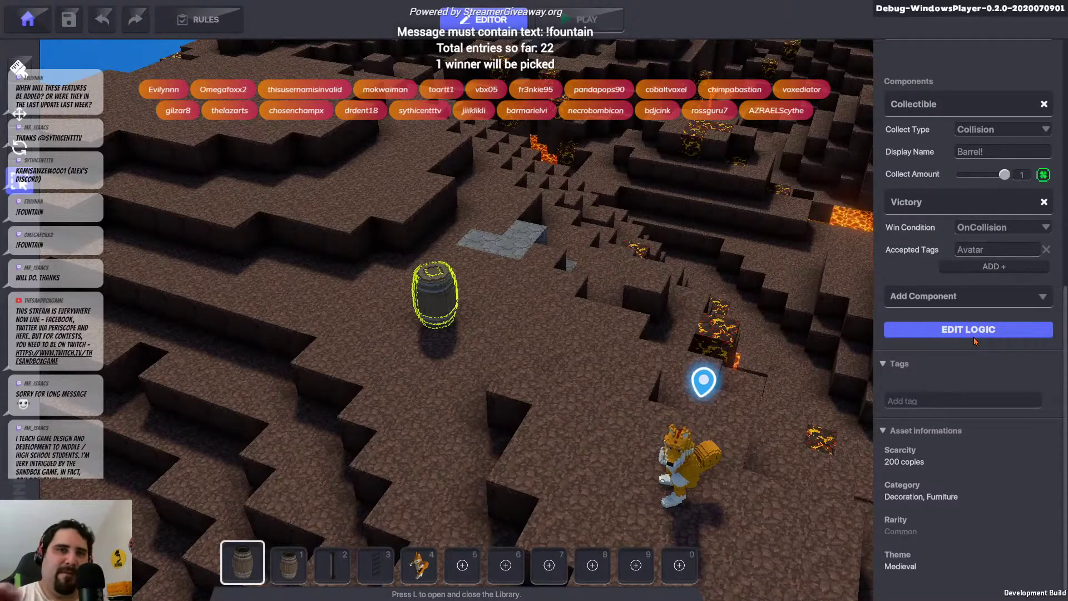
{"action": "left_click", "coordinate": [957, 296]}
{"action": "scroll", "coordinate": [946, 378], "scroll_direction": "down", "scroll_amount": 3}
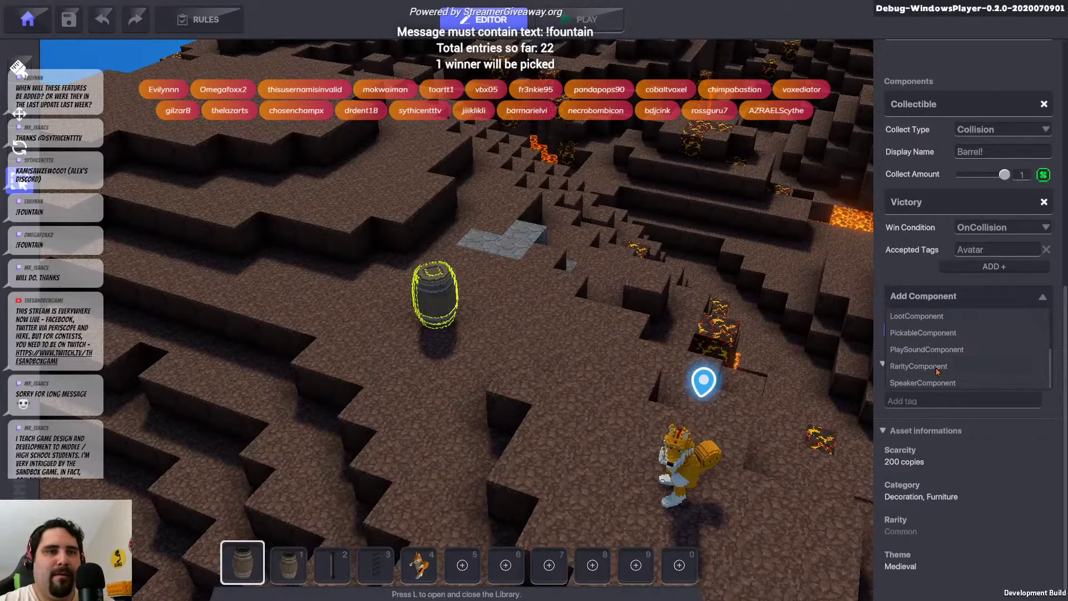
{"action": "left_click", "coordinate": [918, 366]}
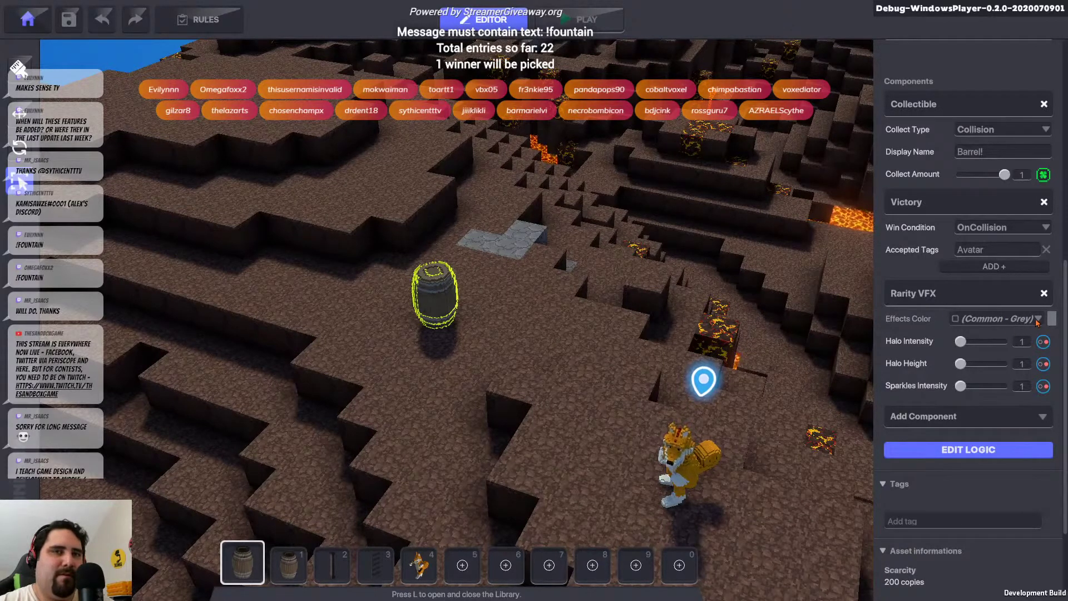
{"action": "mouse_move", "coordinate": [1053, 318]}
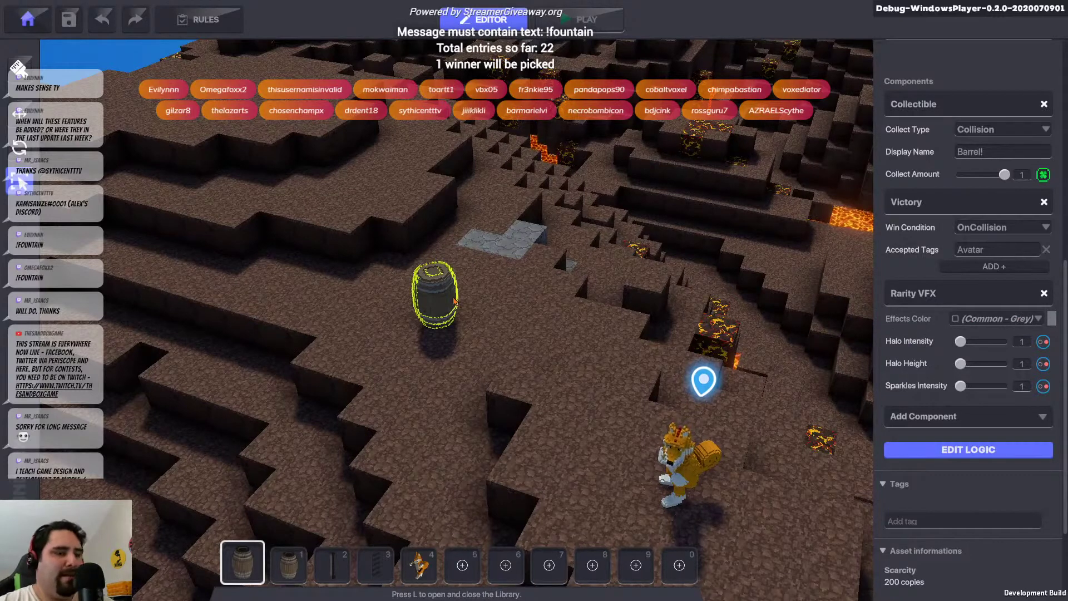
Delete the barrel from the scene and open the asset library to look for another asset
{"action": "key", "text": "Delete"}
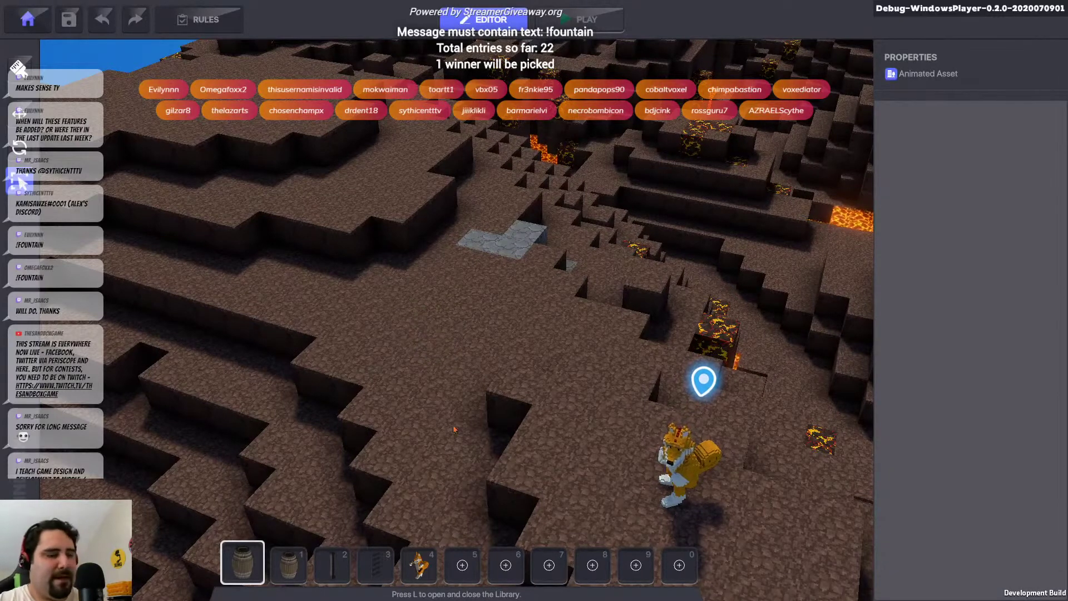
{"action": "key", "text": "l"}
{"action": "scroll", "coordinate": [305, 405], "scroll_direction": "down", "scroll_amount": 5}
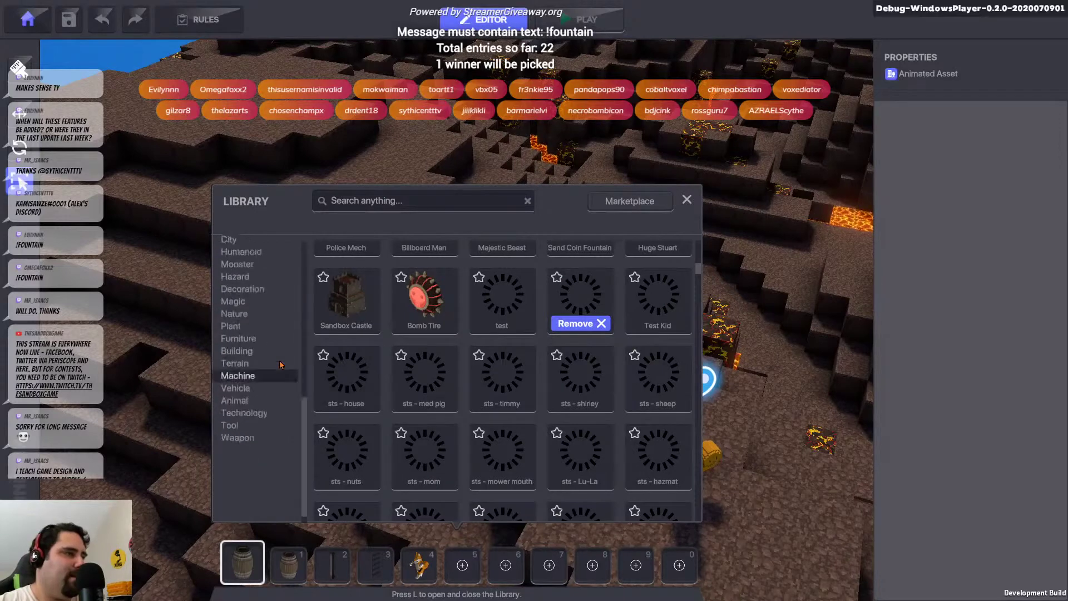
{"action": "scroll", "coordinate": [306, 405], "scroll_direction": "up", "scroll_amount": 5}
Examine the scarcity and attributes of the Bomb Tire and Sandbox Castle assets in the library
{"action": "left_click", "coordinate": [437, 303]}
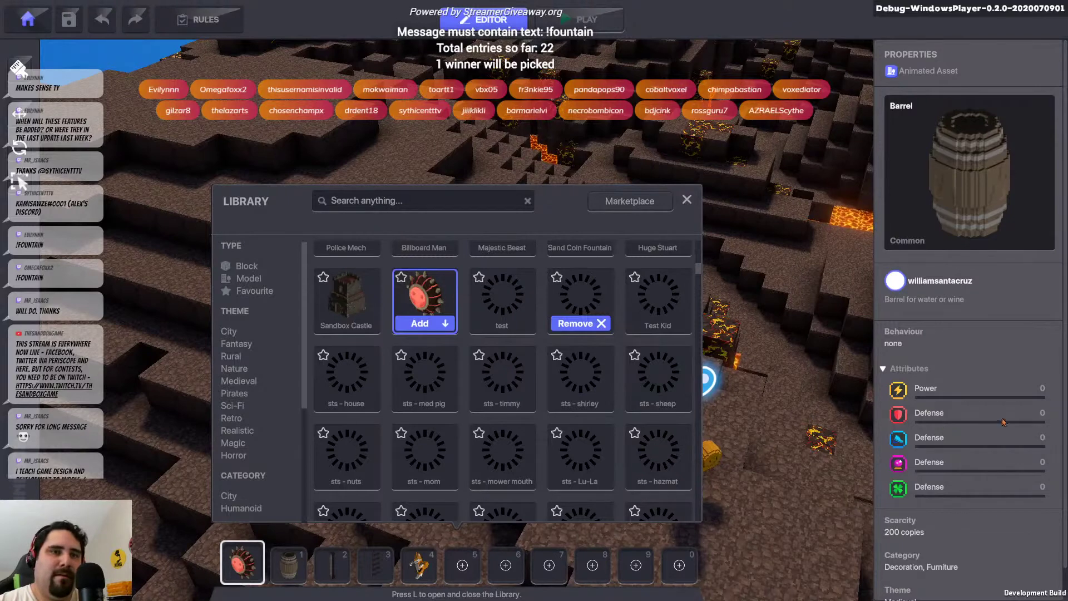
{"action": "scroll", "coordinate": [1004, 422], "scroll_direction": "down", "scroll_amount": 2}
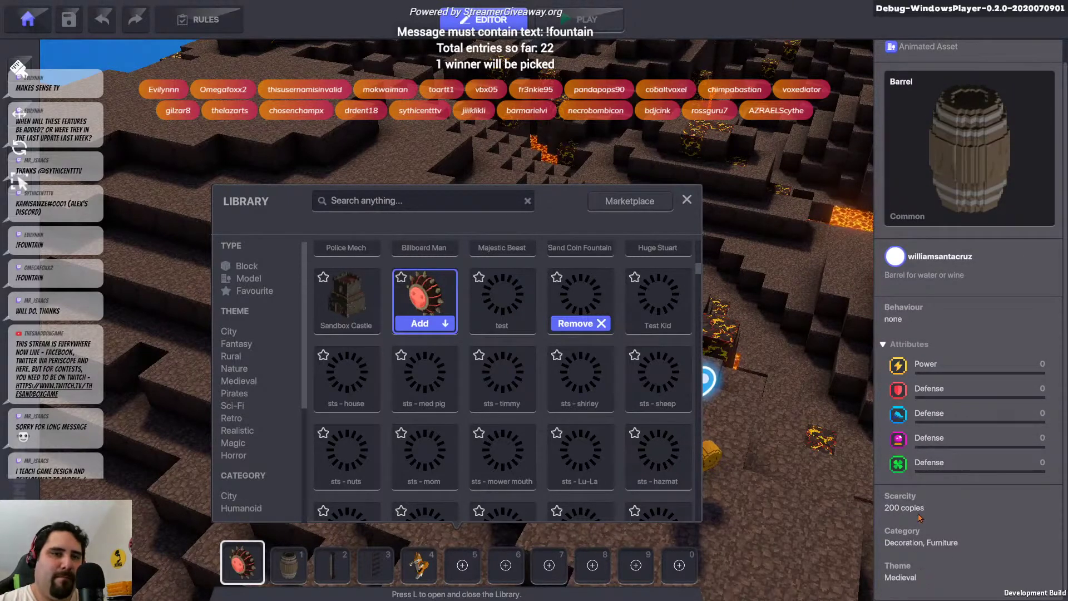
{"action": "left_click", "coordinate": [356, 301]}
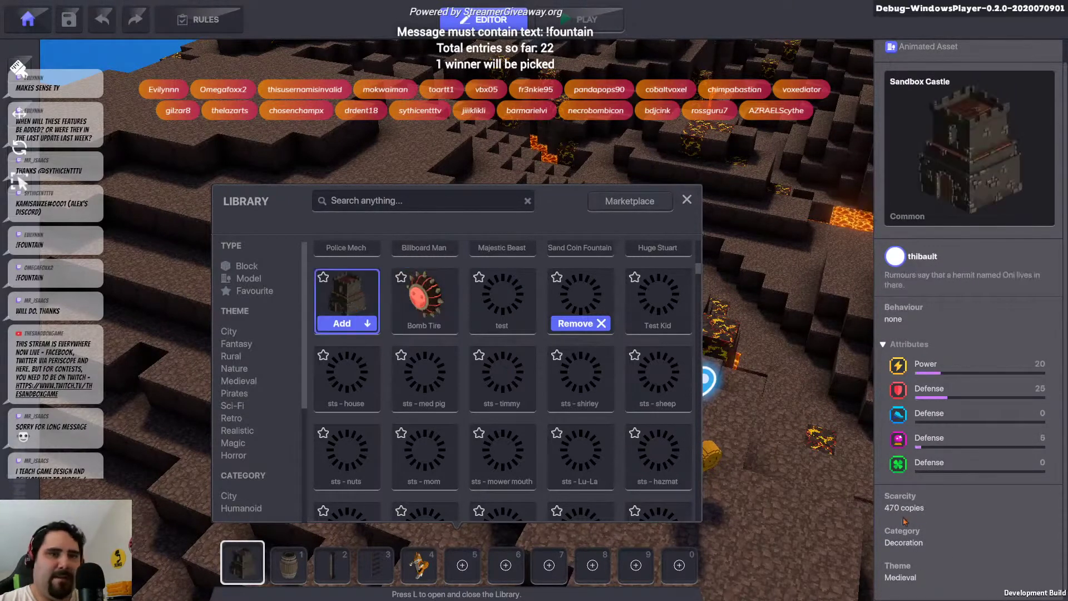
{"action": "scroll", "coordinate": [537, 445], "scroll_direction": "up", "scroll_amount": 3}
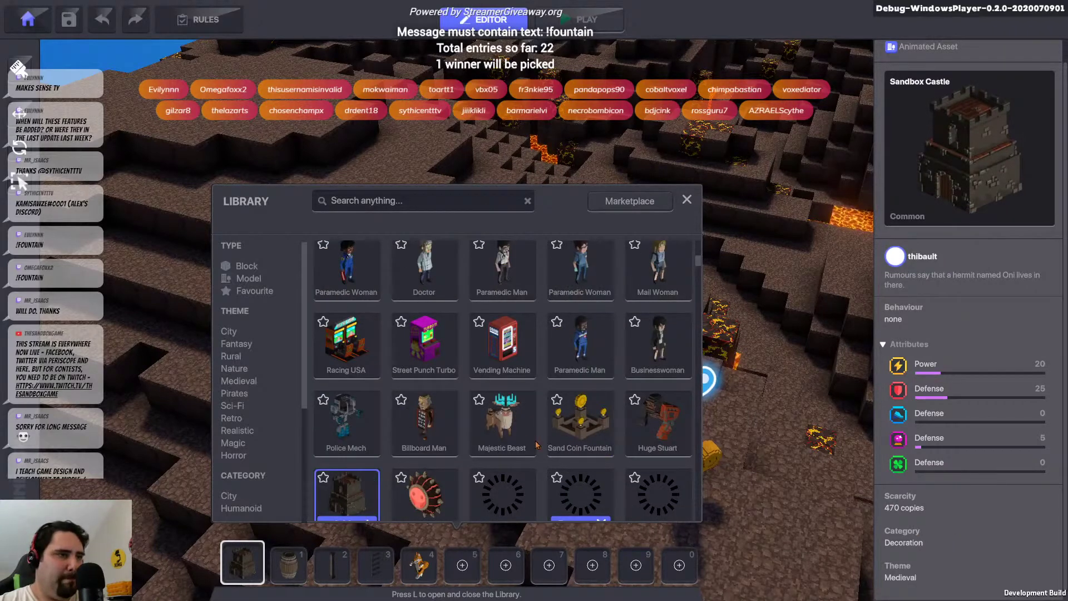
Choose the Sand Coin Fountain from the library and place it on the raised ground
{"action": "left_click", "coordinate": [578, 426]}
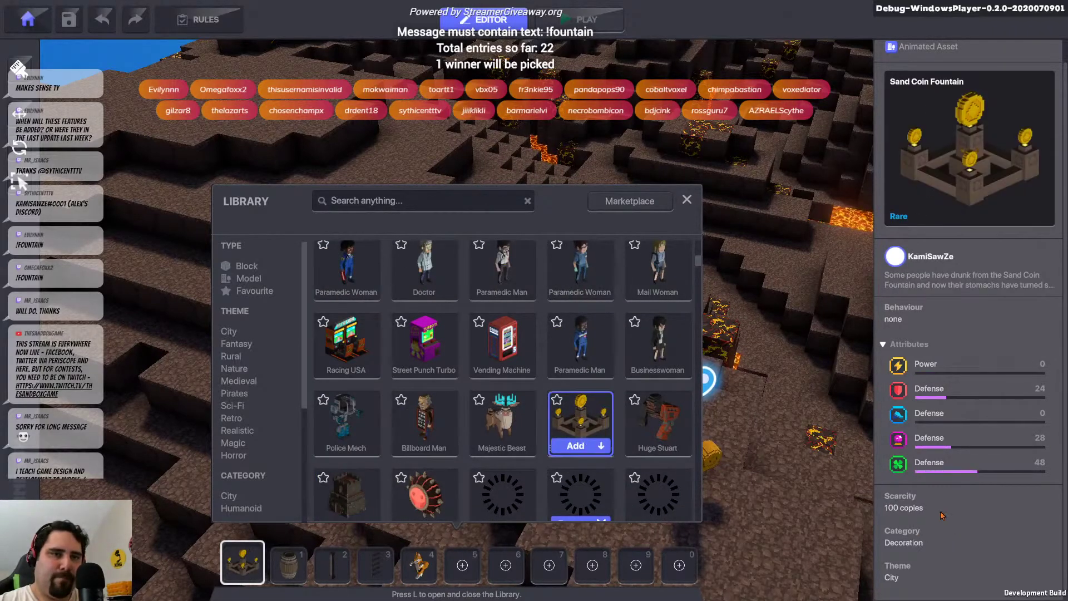
{"action": "left_click", "coordinate": [688, 199]}
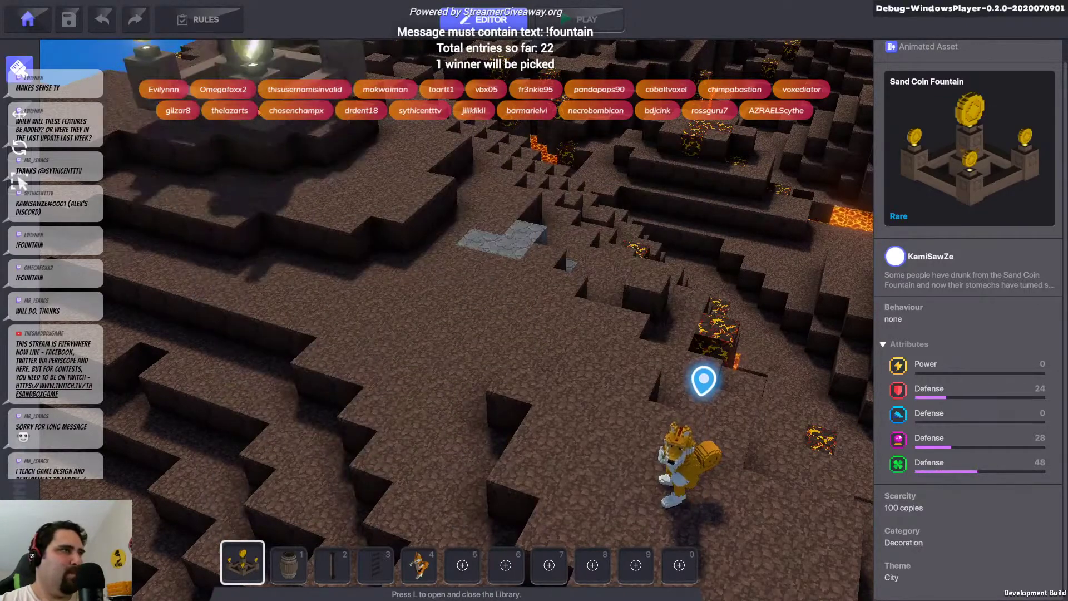
{"action": "left_click", "coordinate": [260, 113]}
{"action": "middle_click_drag", "start_coordinate": [412, 189], "coordinate": [512, 290]}
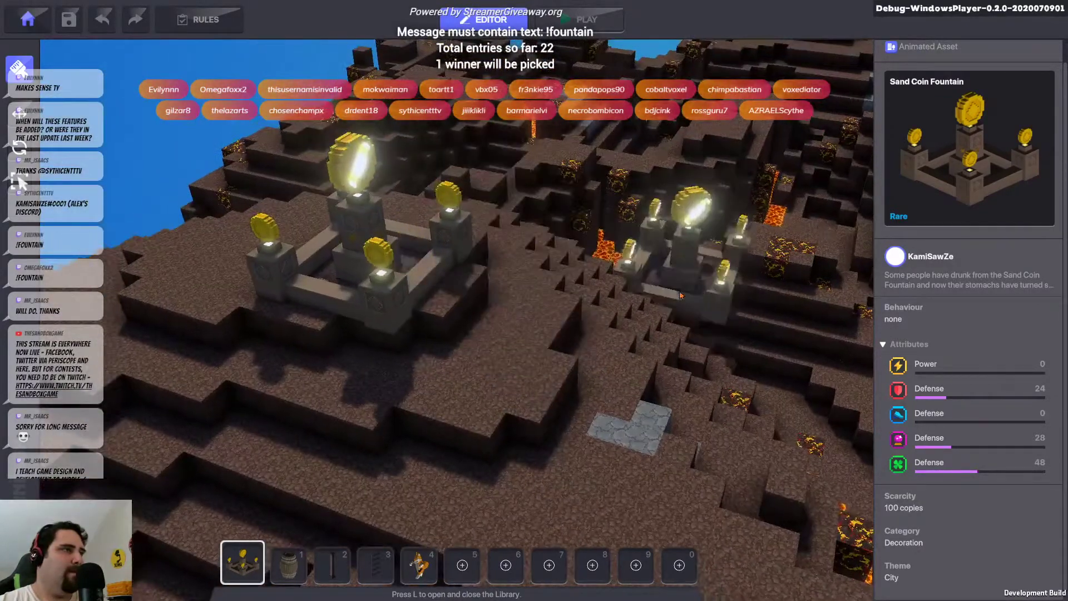
Remove the Health component from the newly placed Sand Coin Fountain and add a RarityComponent to it
{"action": "left_click", "coordinate": [19, 114]}
{"action": "left_click", "coordinate": [356, 245]}
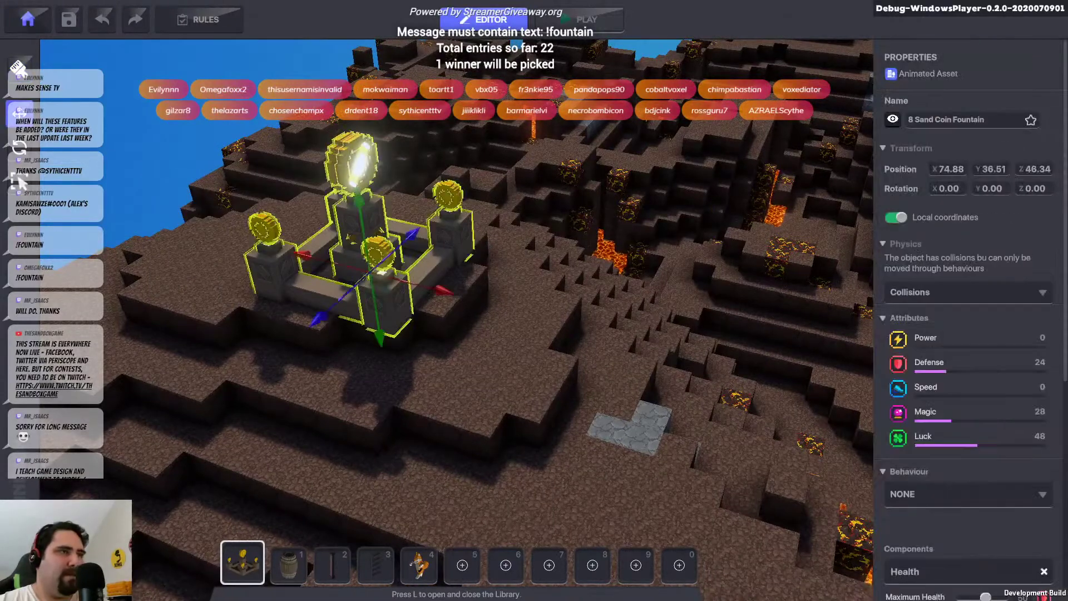
{"action": "left_click", "coordinate": [1044, 572]}
{"action": "scroll", "coordinate": [979, 500], "scroll_direction": "down", "scroll_amount": 3}
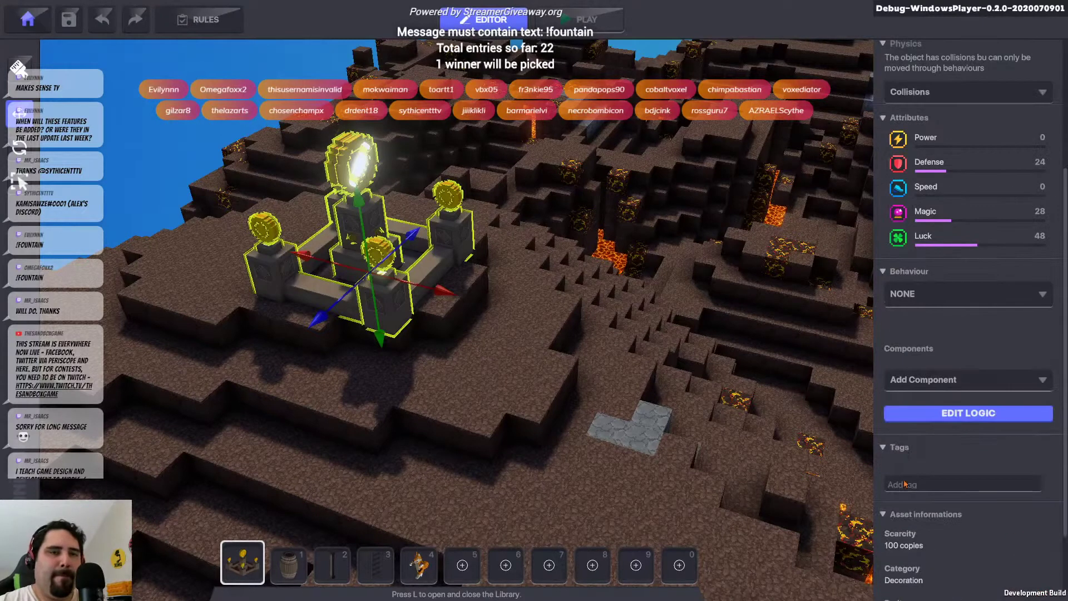
{"action": "left_click", "coordinate": [934, 388]}
{"action": "scroll", "coordinate": [928, 462], "scroll_direction": "down", "scroll_amount": 5}
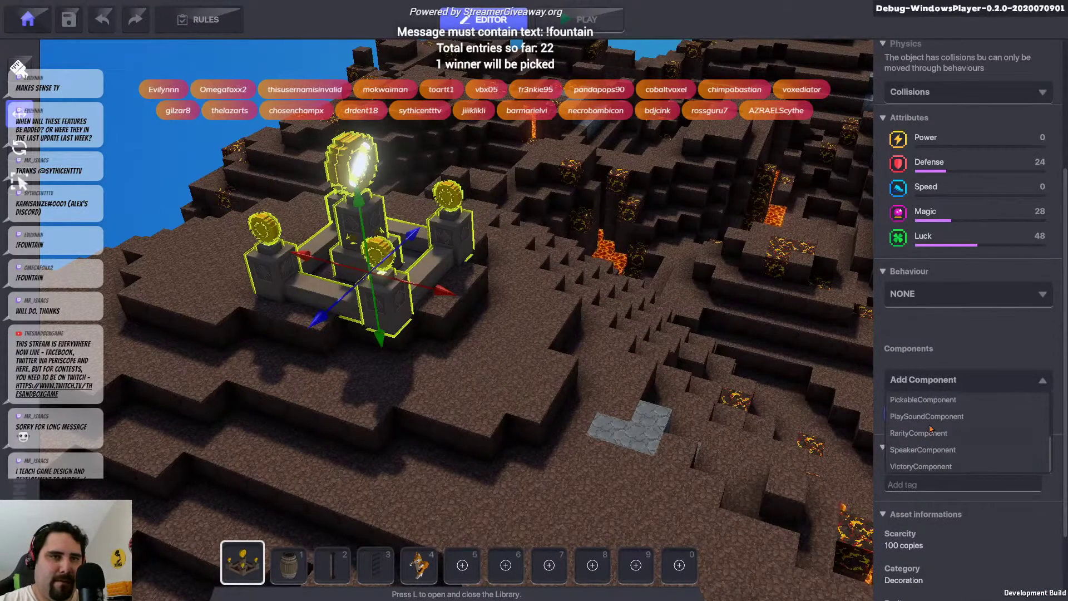
{"action": "left_click", "coordinate": [921, 434]}
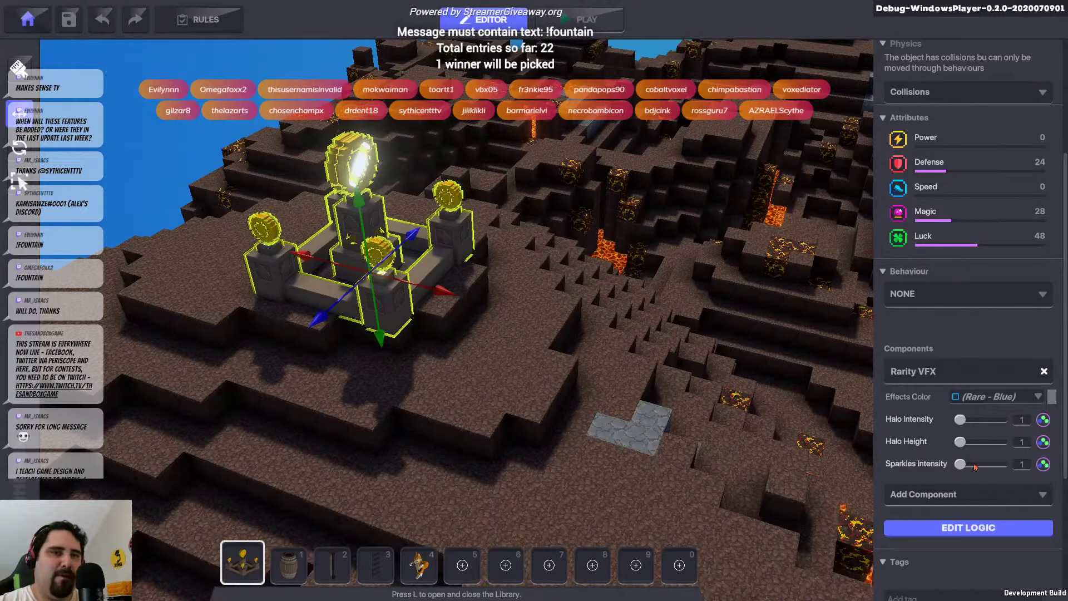
Set the fountain's Sparkles Intensity to 40, playtest the rarity effect with the avatar, and return to editing
{"action": "left_click_drag", "start_coordinate": [975, 467], "coordinate": [1005, 464]}
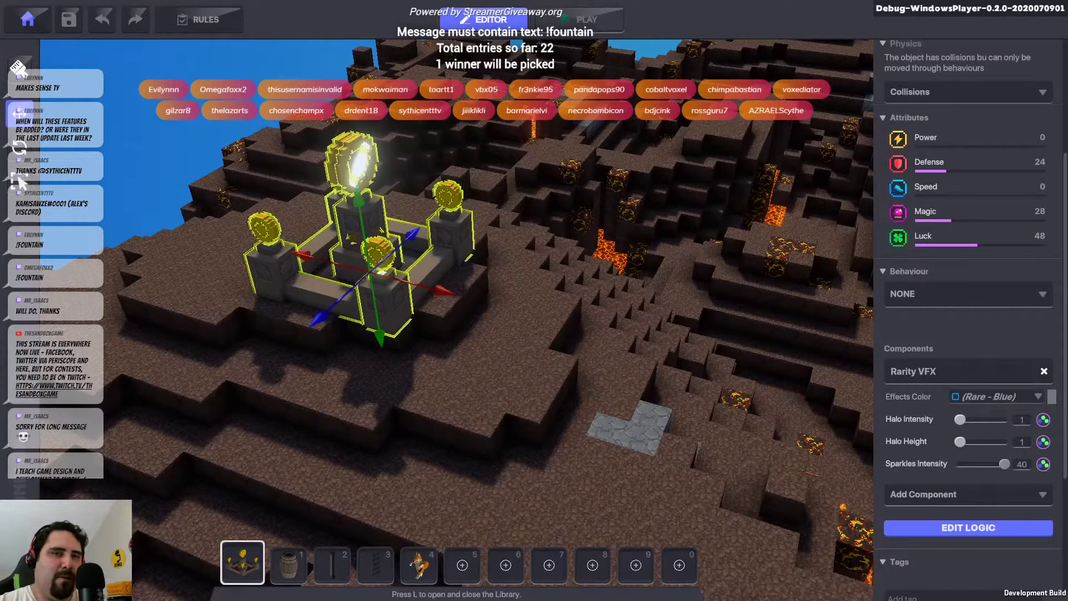
{"action": "key", "text": "Escape"}
{"action": "left_click", "coordinate": [586, 18]}
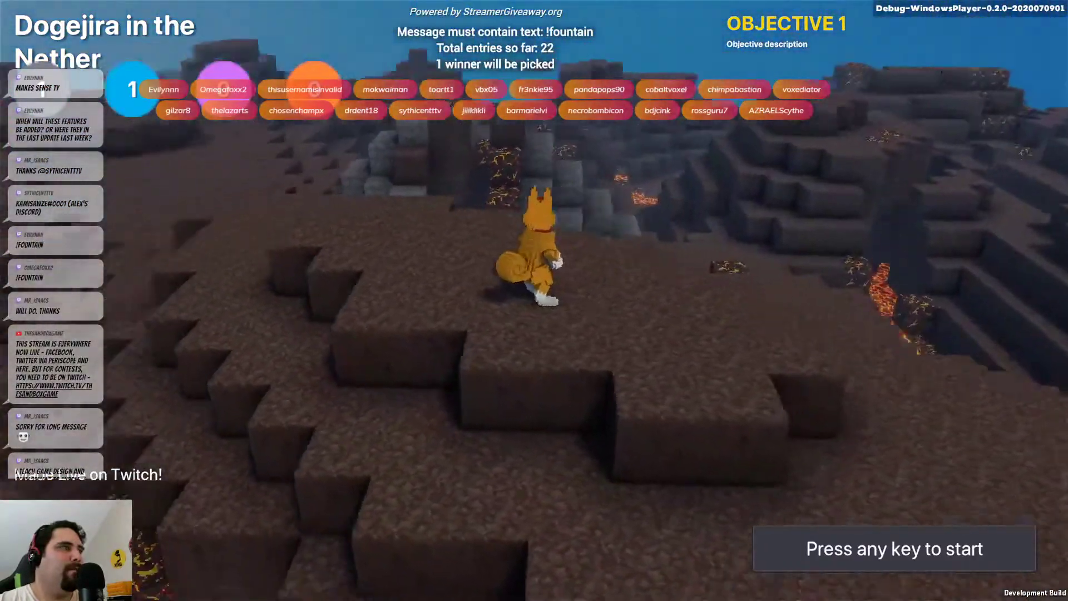
{"action": "key", "text": "w"}
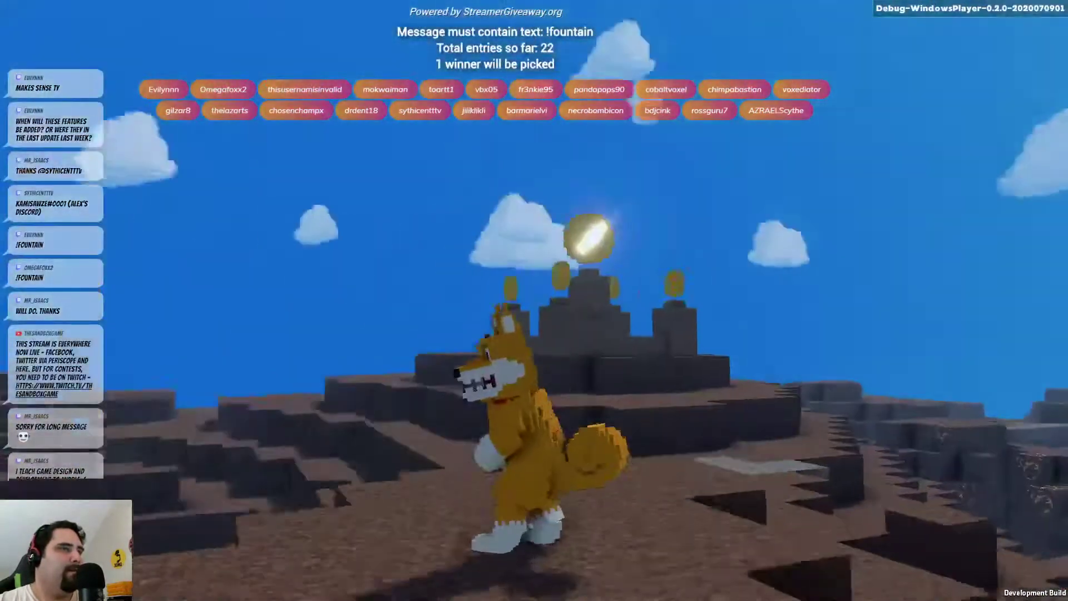
{"action": "key", "text": "w"}
{"action": "key", "text": "w"}
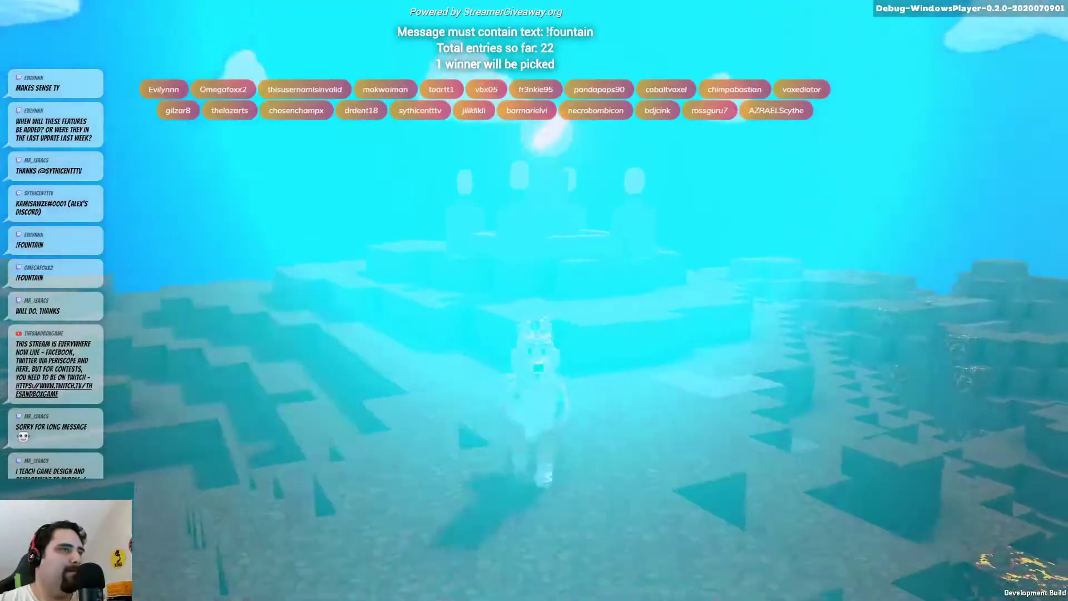
{"action": "key", "text": "w"}
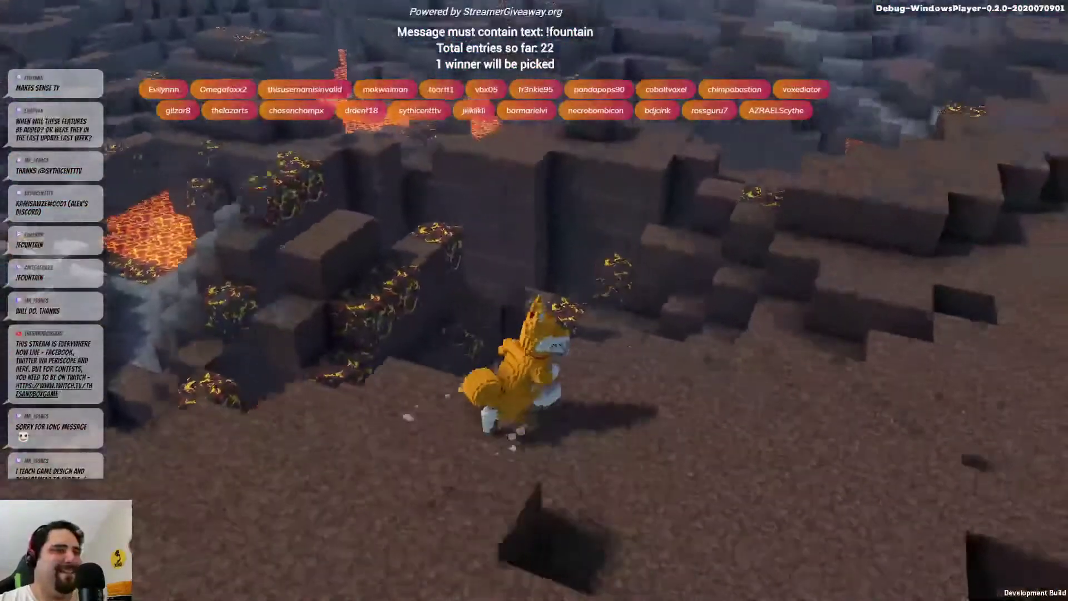
{"action": "key", "text": "w"}
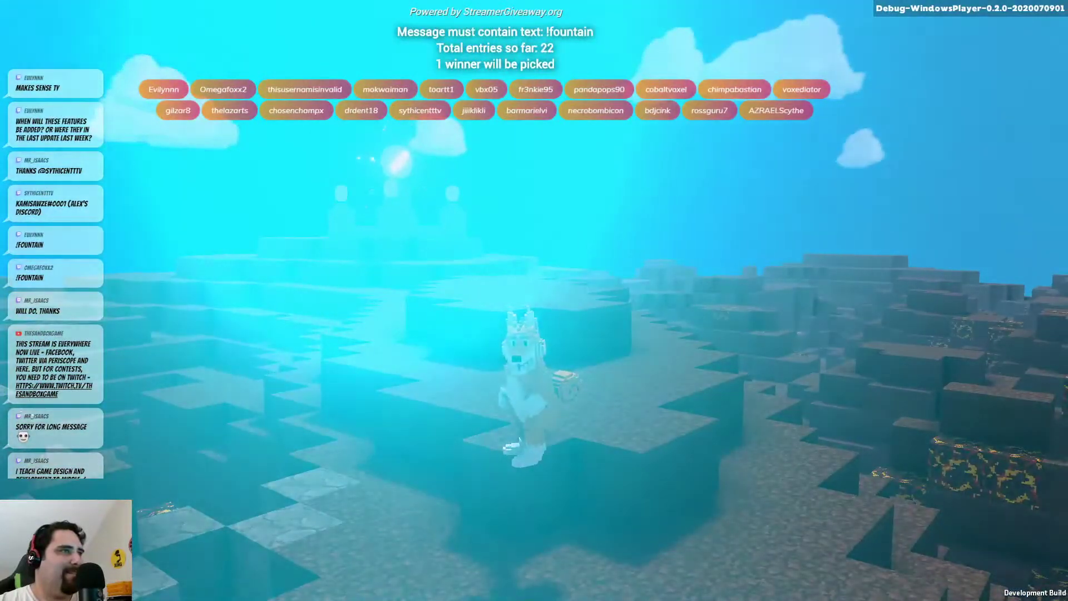
{"action": "key", "text": "F5"}
Select the Sand Coin Fountain and set its Sparkles Intensity to 1
{"action": "left_click", "coordinate": [415, 287]}
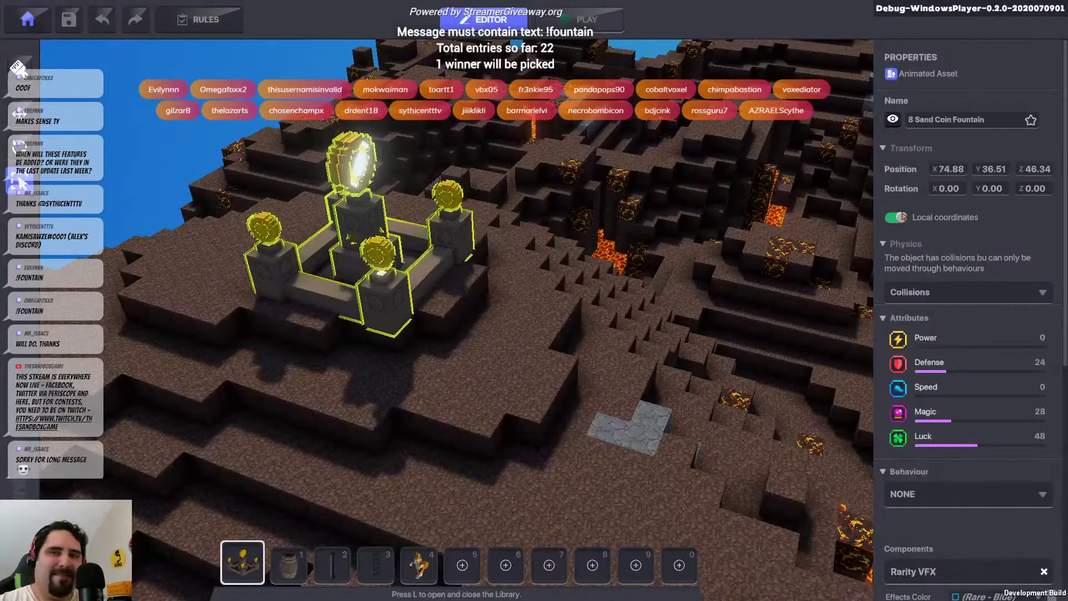
{"action": "scroll", "coordinate": [948, 527], "scroll_direction": "down", "scroll_amount": 5}
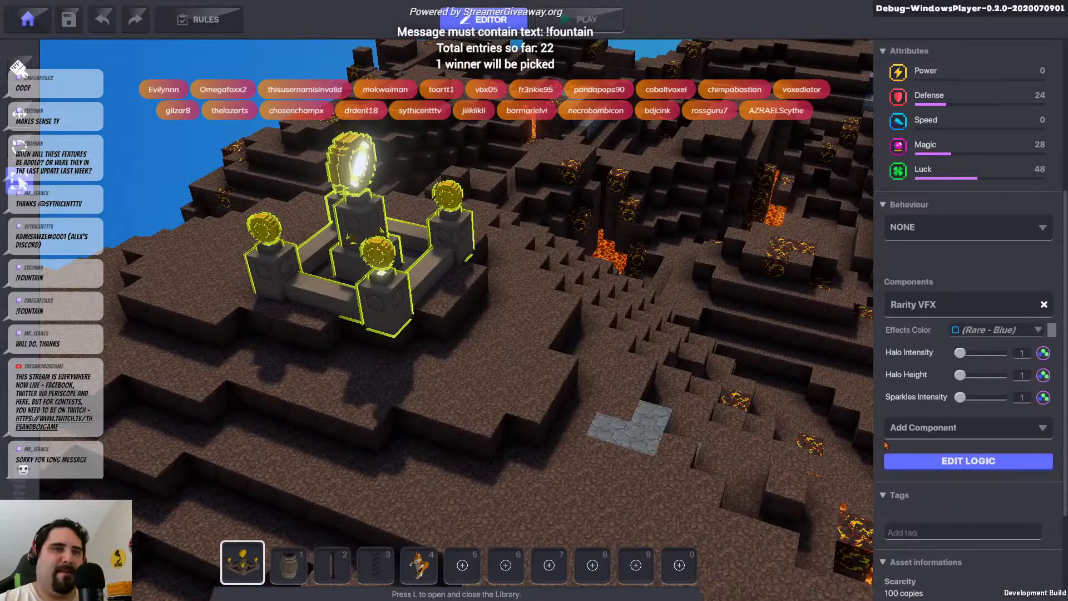
Playtest the Sand Coin Fountain's reduced sparkles by moving the avatar around it, and return to editing
{"action": "left_click", "coordinate": [577, 22]}
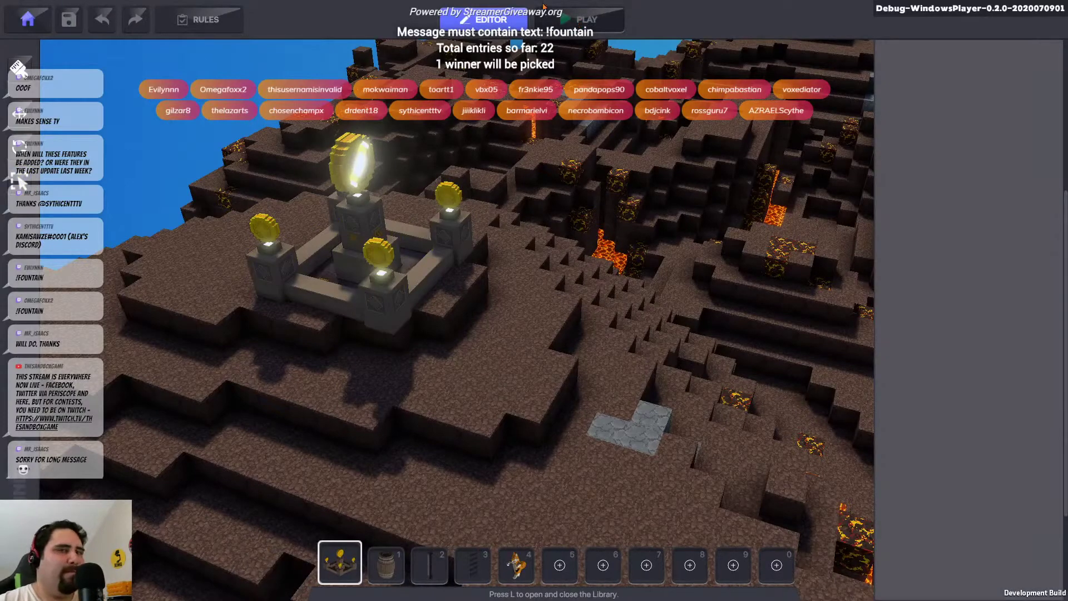
{"action": "key", "text": "space"}
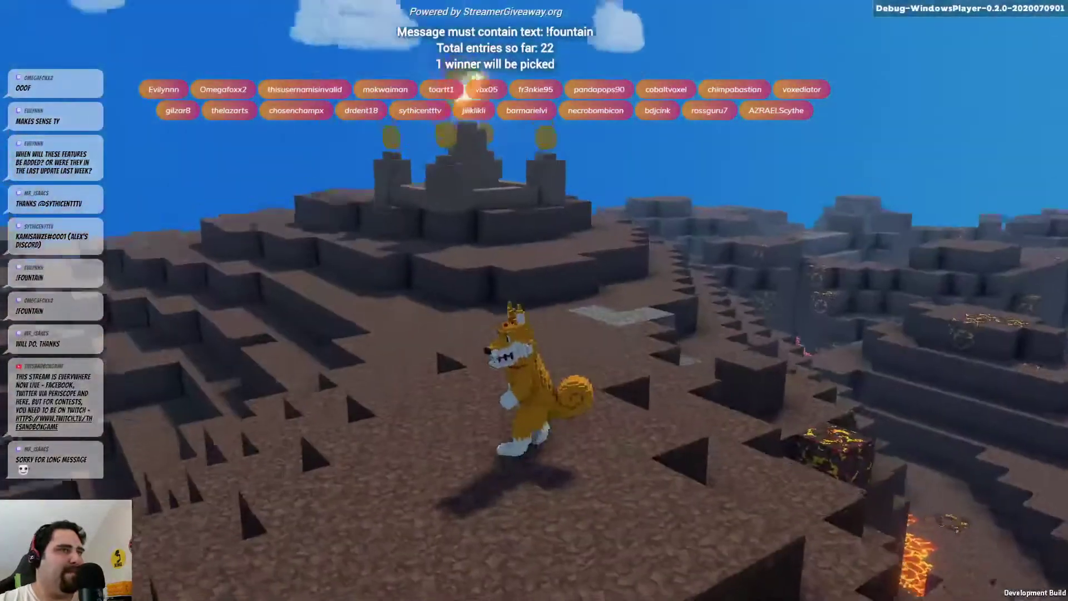
{"action": "key", "text": "s"}
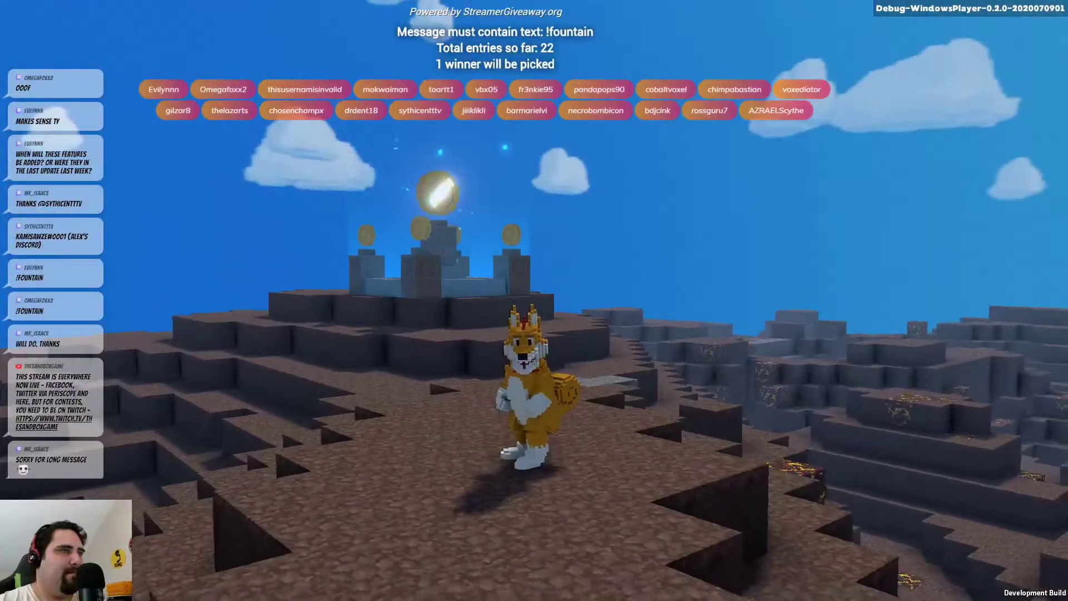
{"action": "key", "text": "w"}
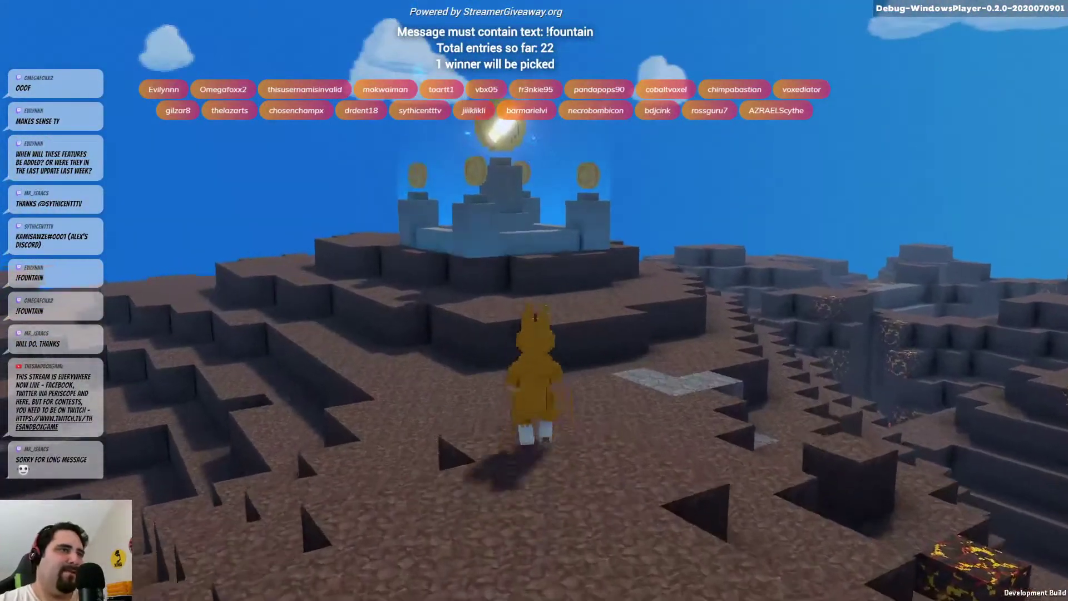
{"action": "key", "text": "w"}
{"action": "key", "text": "space"}
{"action": "key", "text": "space"}
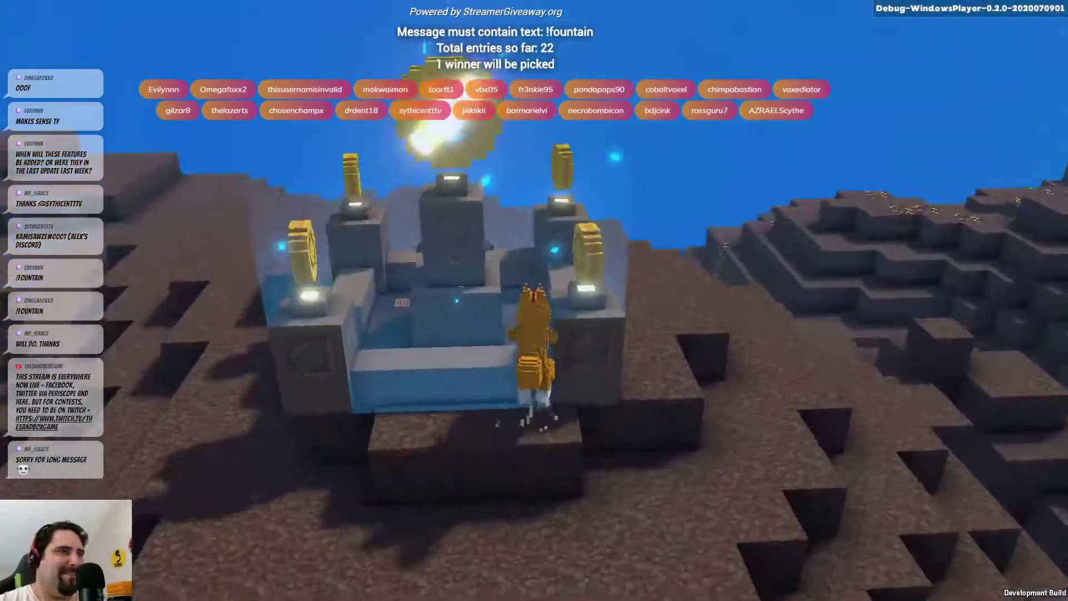
{"action": "key", "text": "a"}
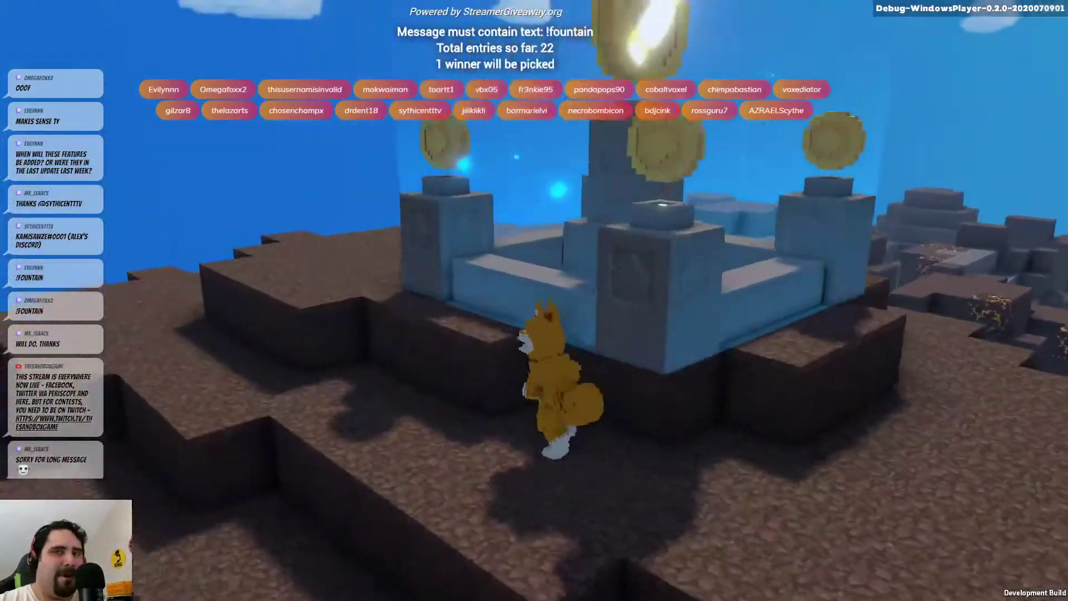
{"action": "key", "text": "s"}
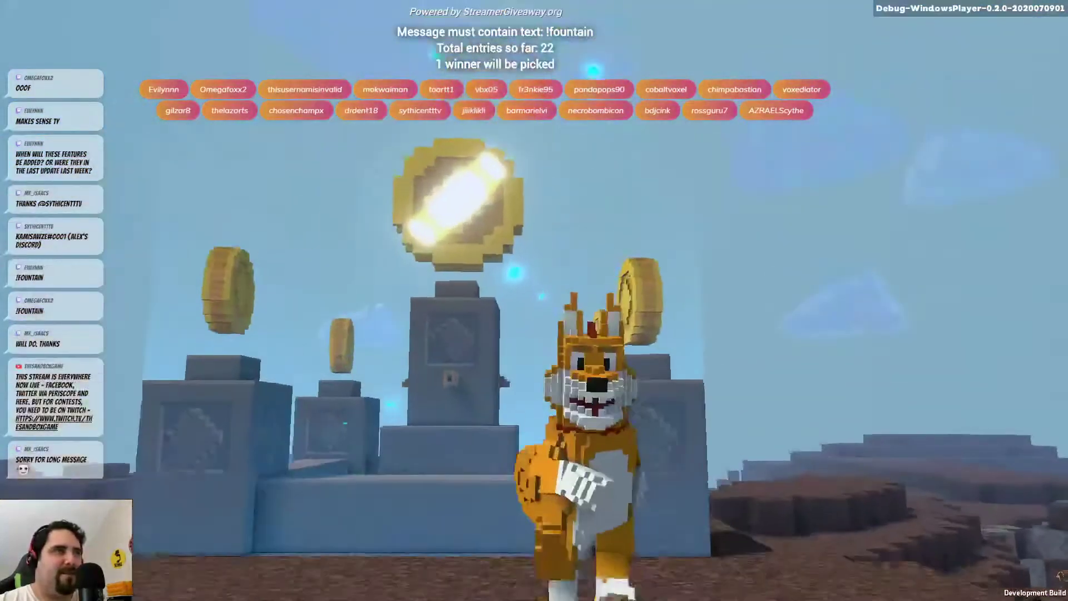
{"action": "key", "text": "s"}
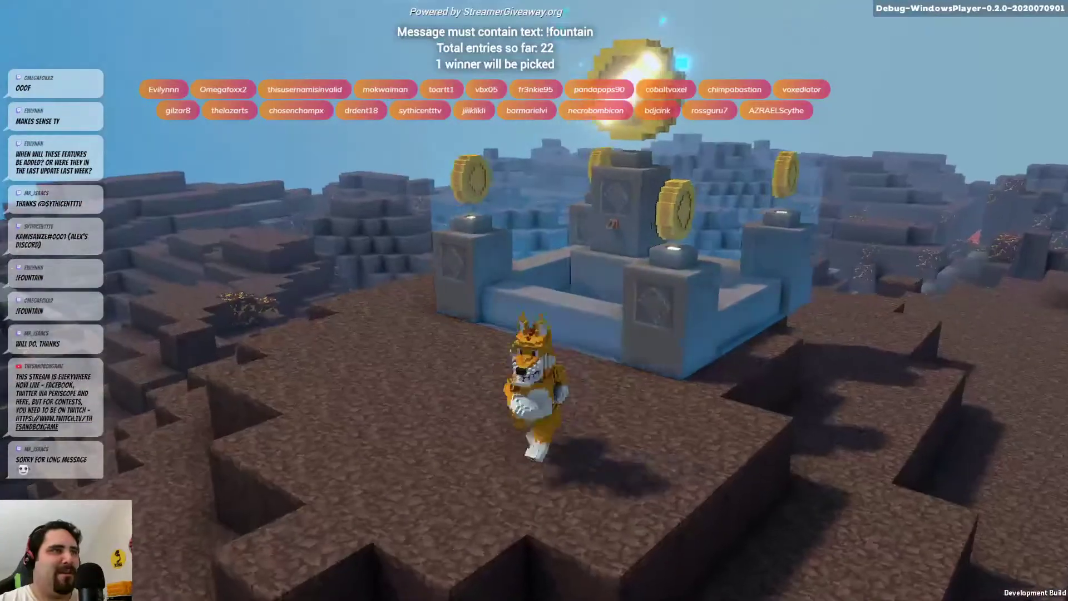
{"action": "key", "text": "d"}
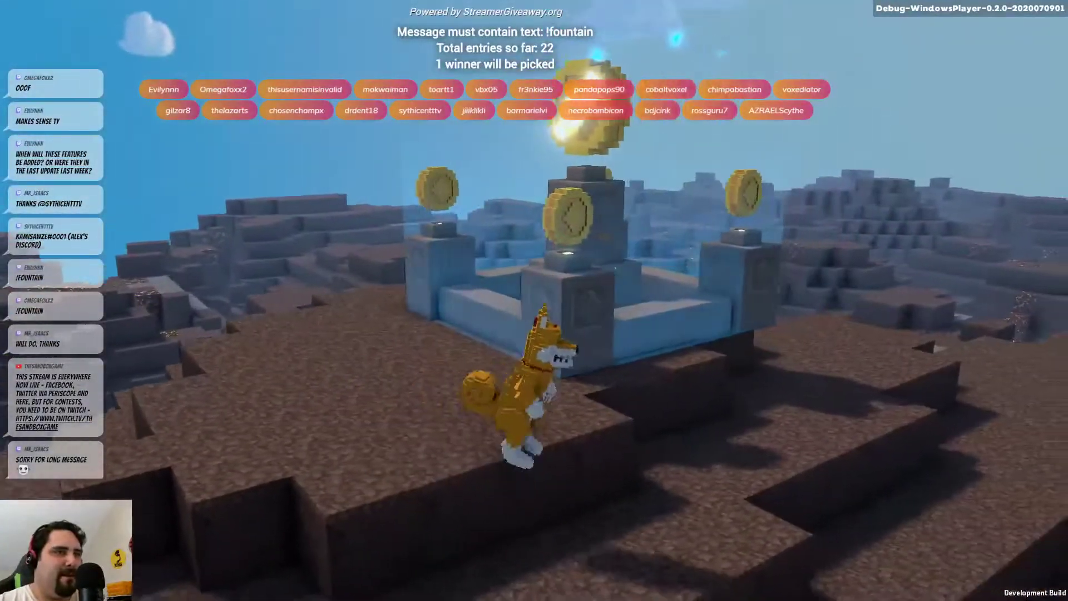
{"action": "key", "text": "Escape"}
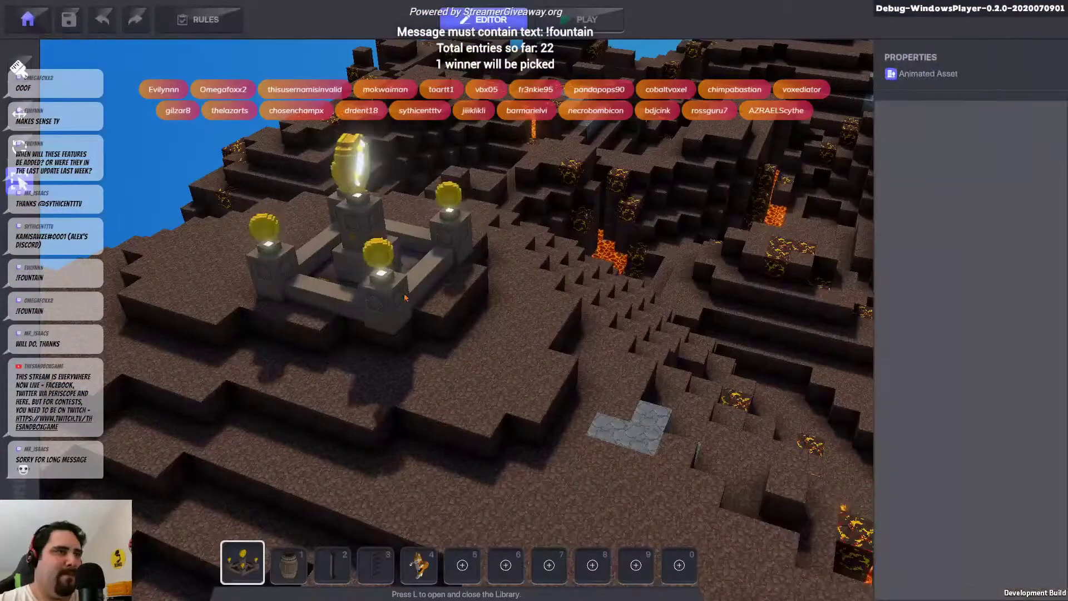
Select the Sand Coin Fountain and set both its Halo Intensity and Halo Height to 2
{"action": "left_click", "coordinate": [405, 298]}
{"action": "scroll", "coordinate": [995, 520], "scroll_direction": "down", "scroll_amount": 3}
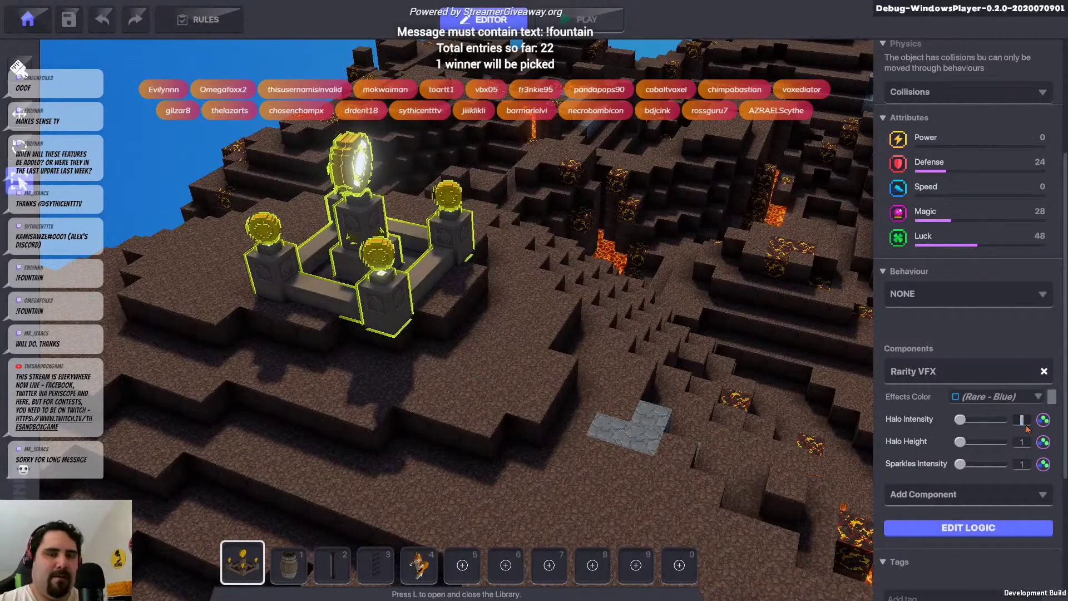
{"action": "type", "text": "2"}
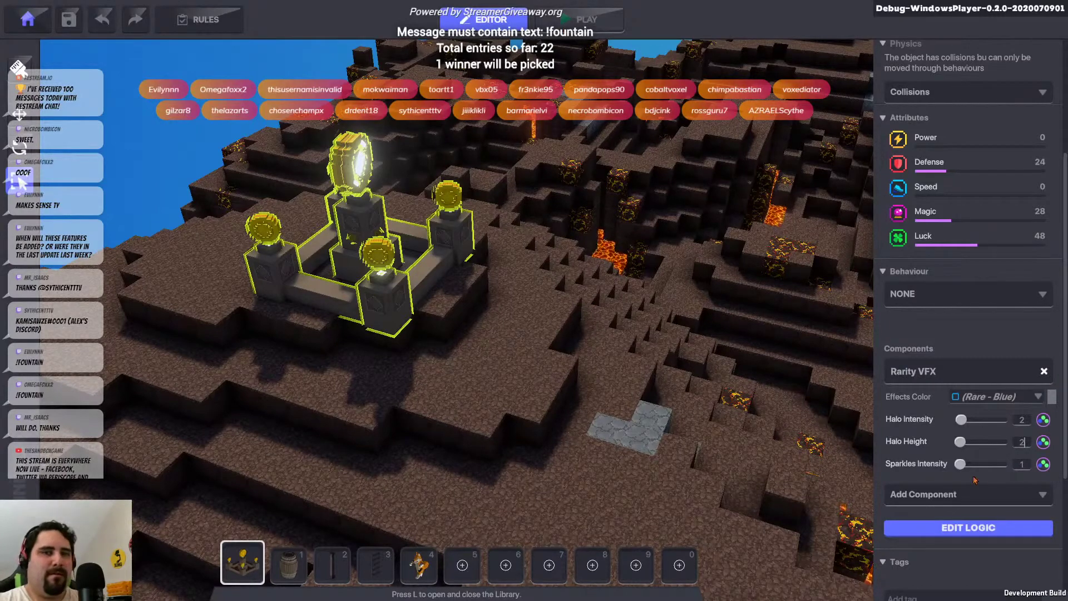
Playtest the fountain's halo by walking the avatar up to it, and return to editing
{"action": "left_click", "coordinate": [556, 25]}
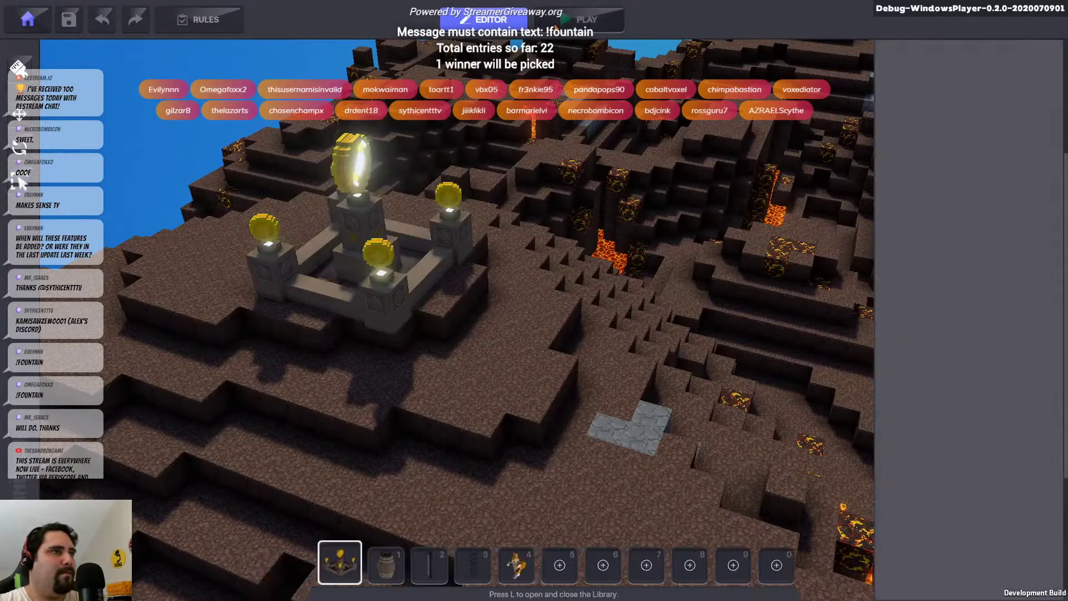
{"action": "key", "text": "space"}
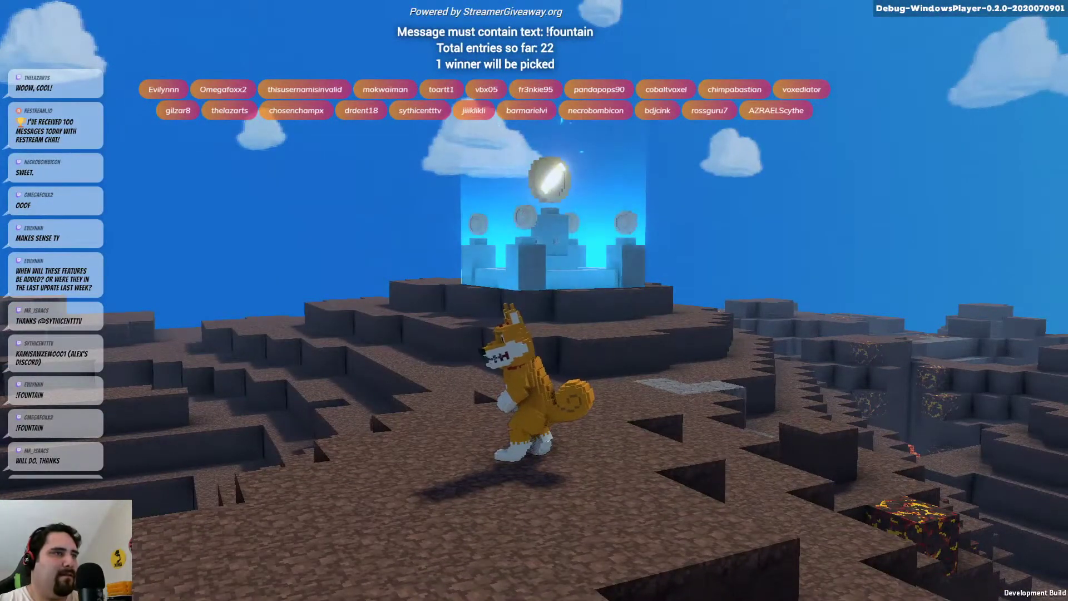
{"action": "key", "text": "w"}
{"action": "key", "text": "w"}
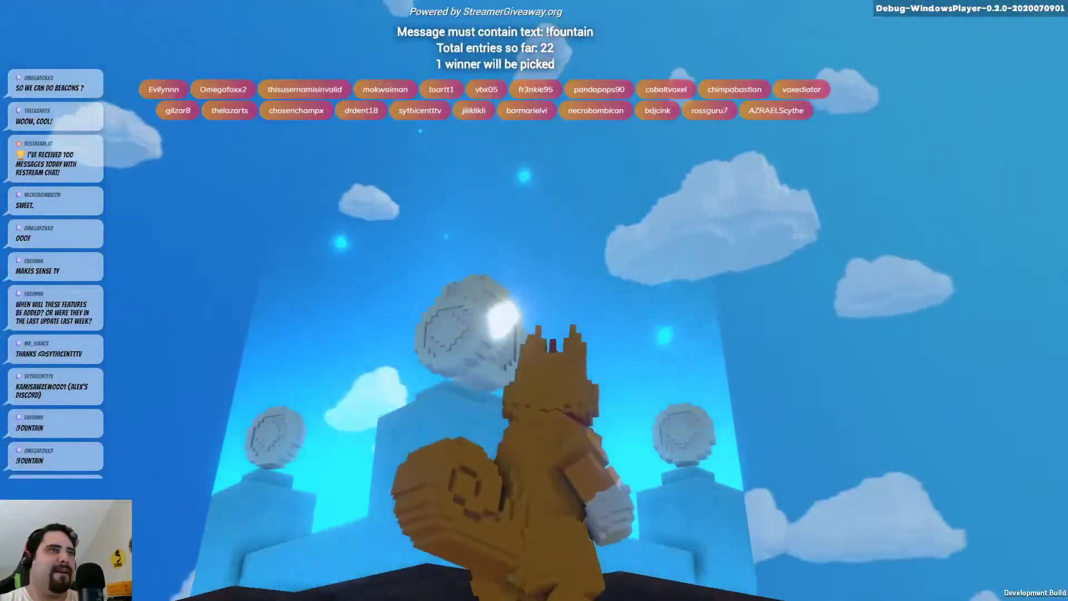
{"action": "key", "text": "Escape"}
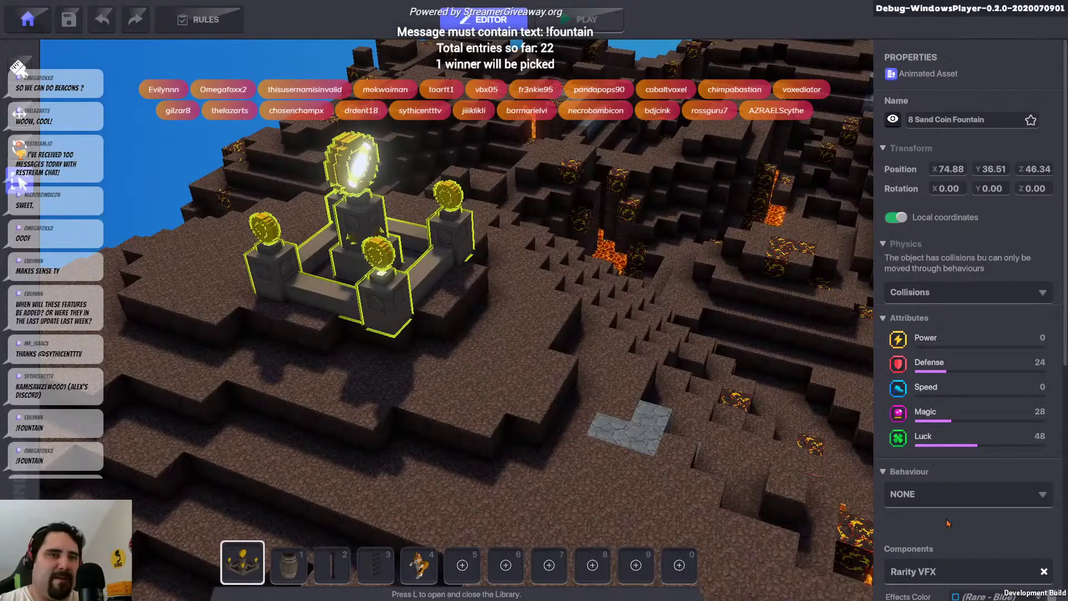
Set the fountain's Halo Height to 40, playtest the halo with the avatar, and return to editing
{"action": "scroll", "coordinate": [948, 523], "scroll_direction": "down", "scroll_amount": 7}
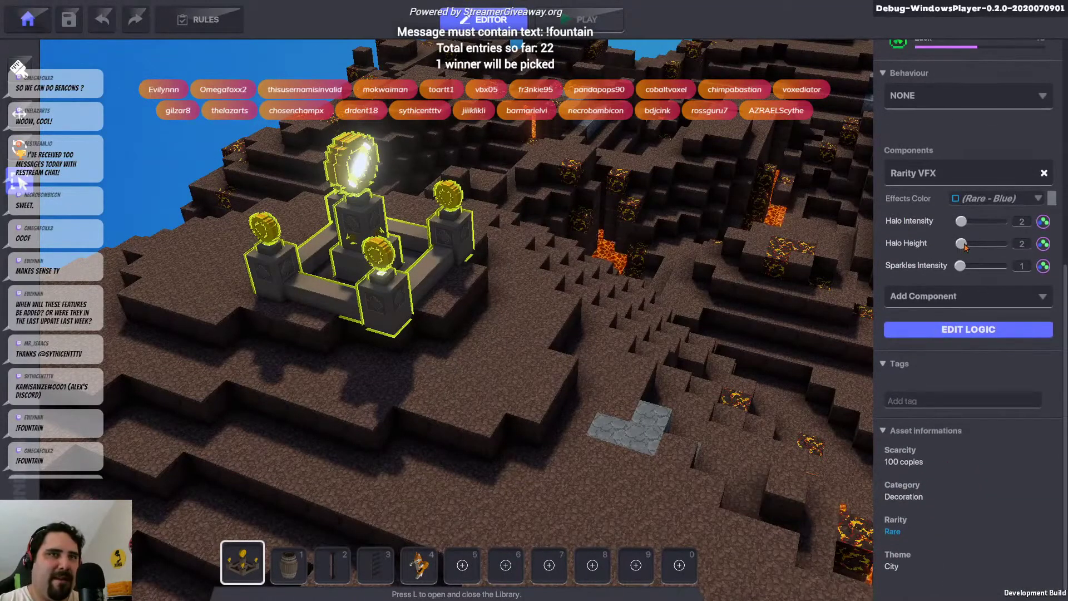
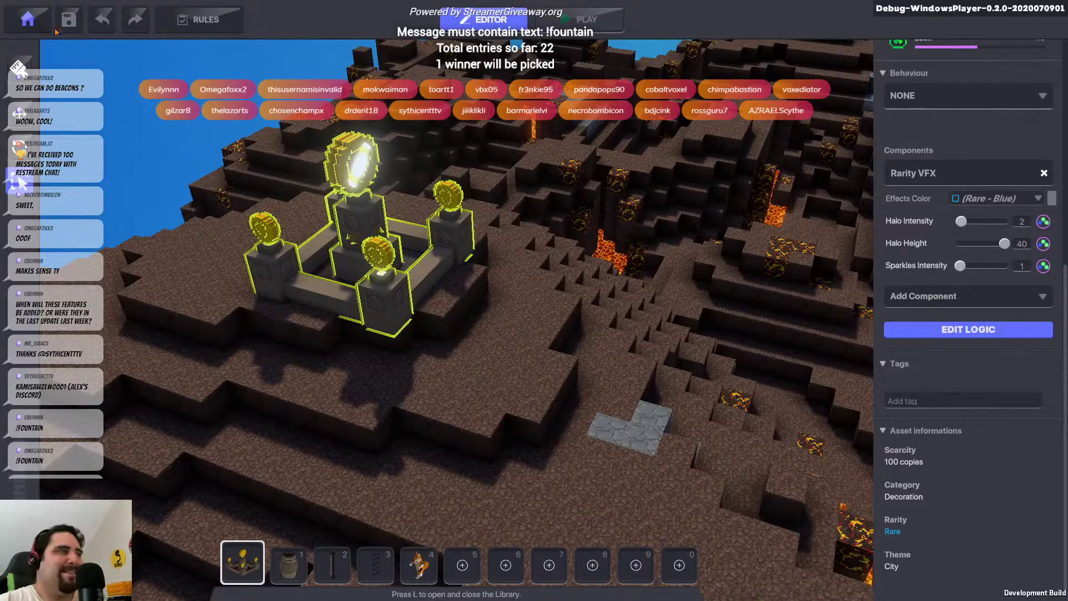
{"action": "left_click", "coordinate": [582, 22]}
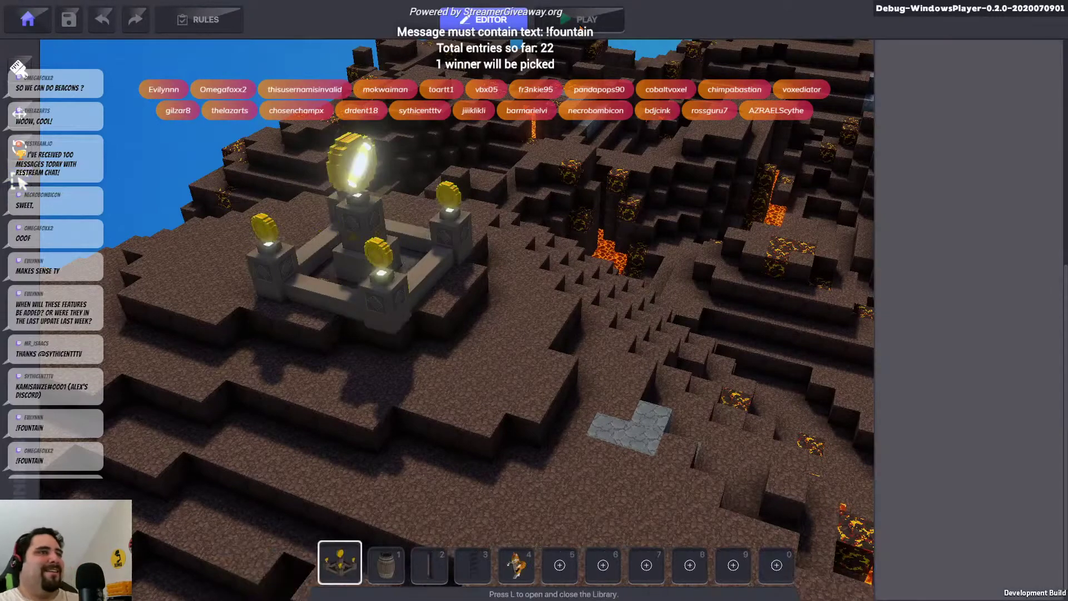
{"action": "key", "text": "w"}
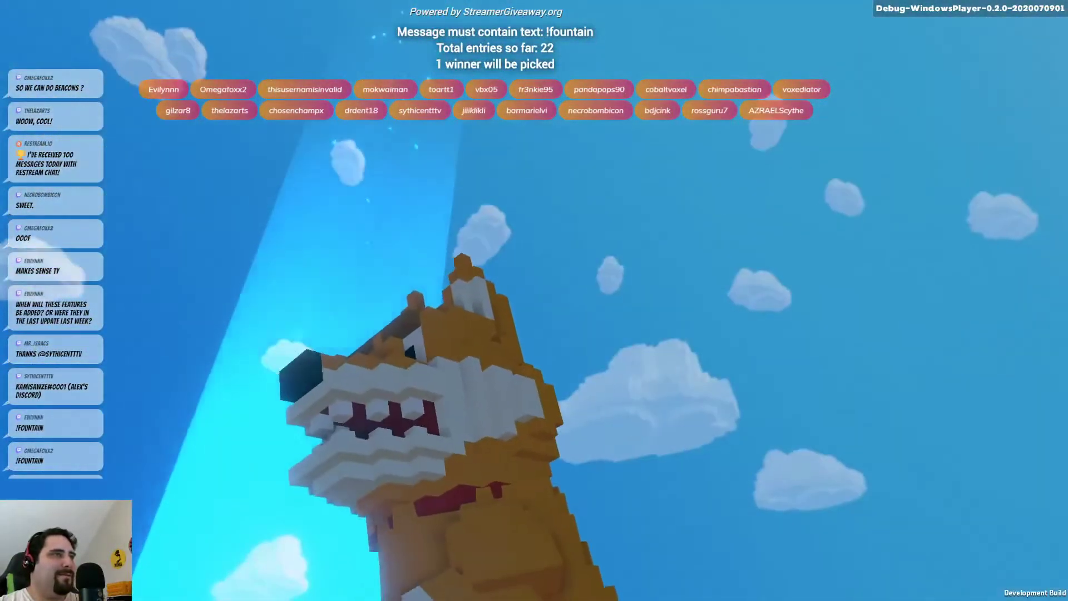
{"action": "key", "text": "w"}
{"action": "key", "text": "w"}
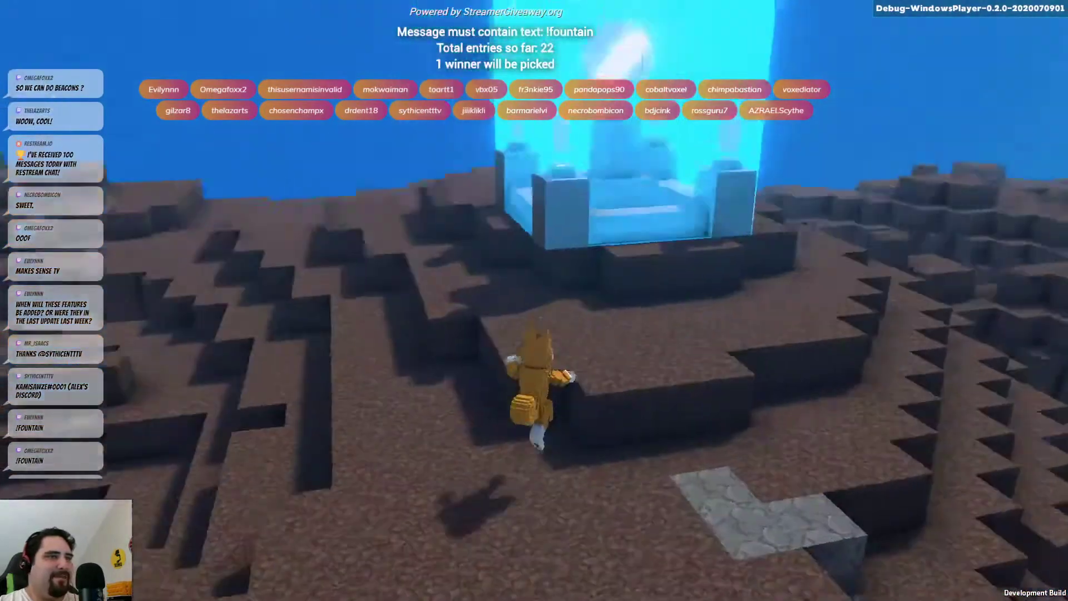
{"action": "key", "text": "space"}
{"action": "key", "text": "a"}
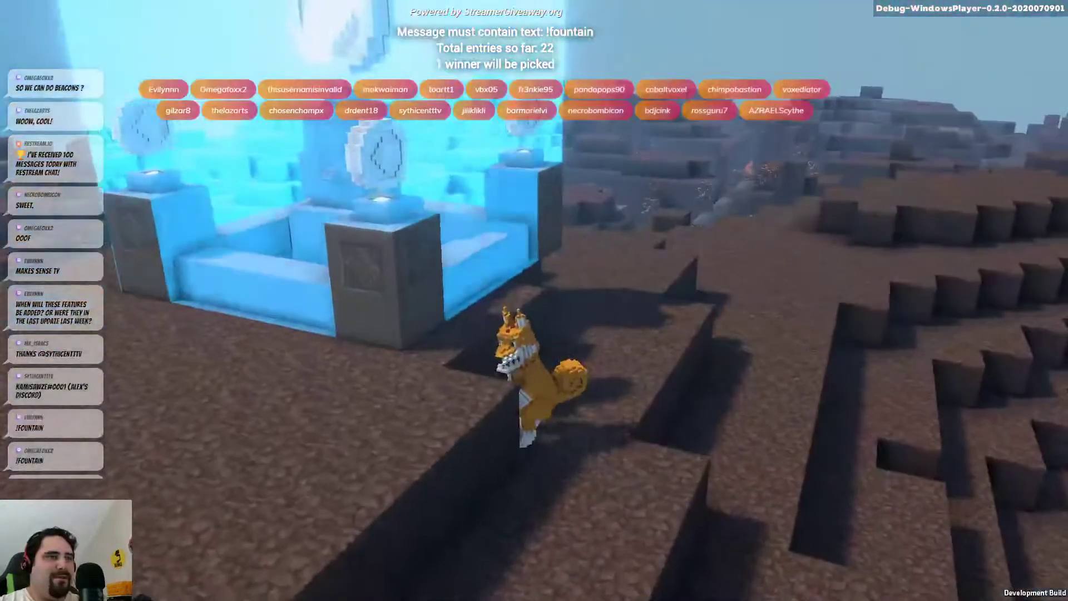
{"action": "key", "text": "a"}
{"action": "key", "text": "Tab"}
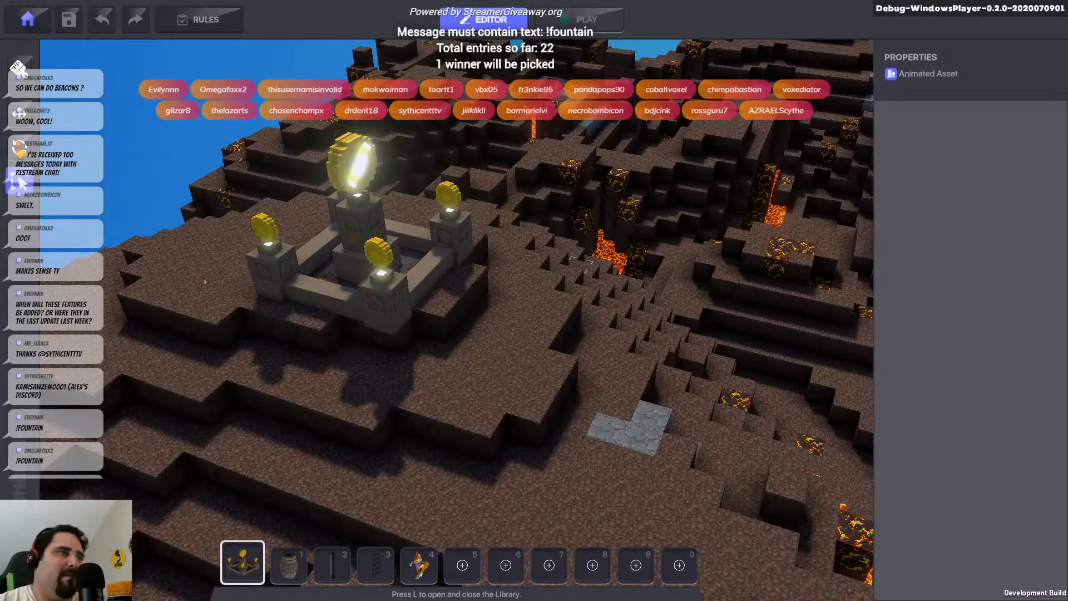
Browse the asset library and choose the Police Mech for placement
{"action": "key", "text": "l"}
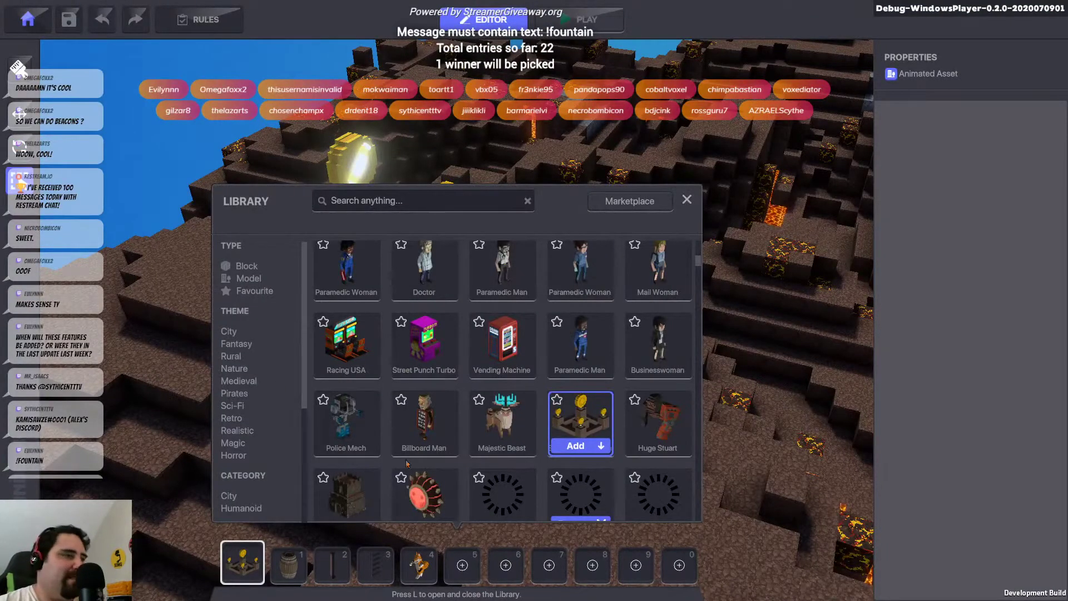
{"action": "scroll", "coordinate": [254, 312], "scroll_direction": "down", "scroll_amount": 5}
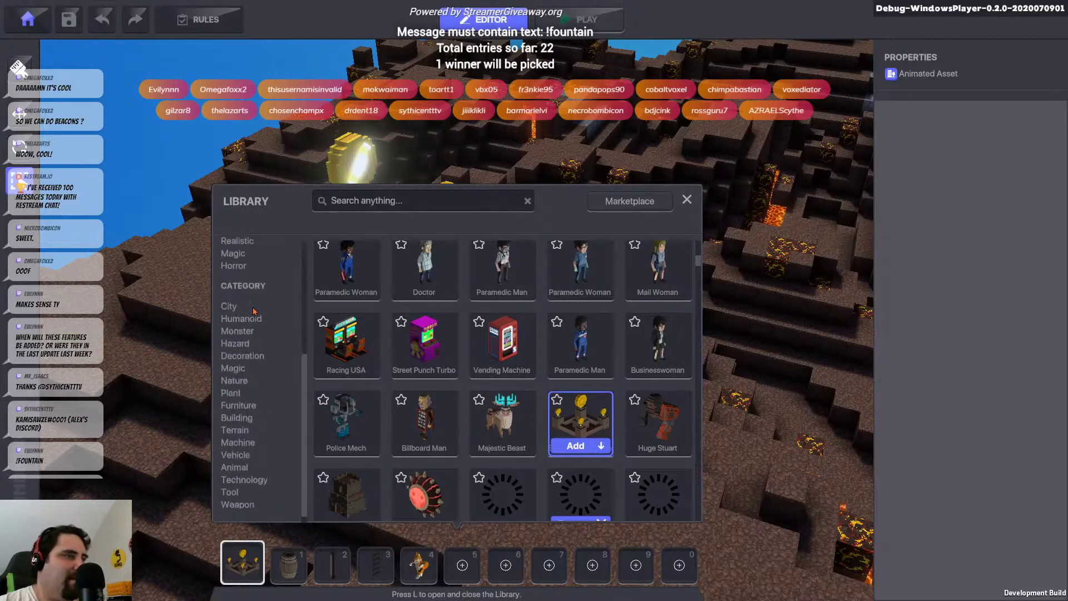
{"action": "scroll", "coordinate": [313, 359], "scroll_direction": "up", "scroll_amount": 8}
{"action": "scroll", "coordinate": [275, 323], "scroll_direction": "up", "scroll_amount": 5}
{"action": "scroll", "coordinate": [274, 321], "scroll_direction": "down", "scroll_amount": 1}
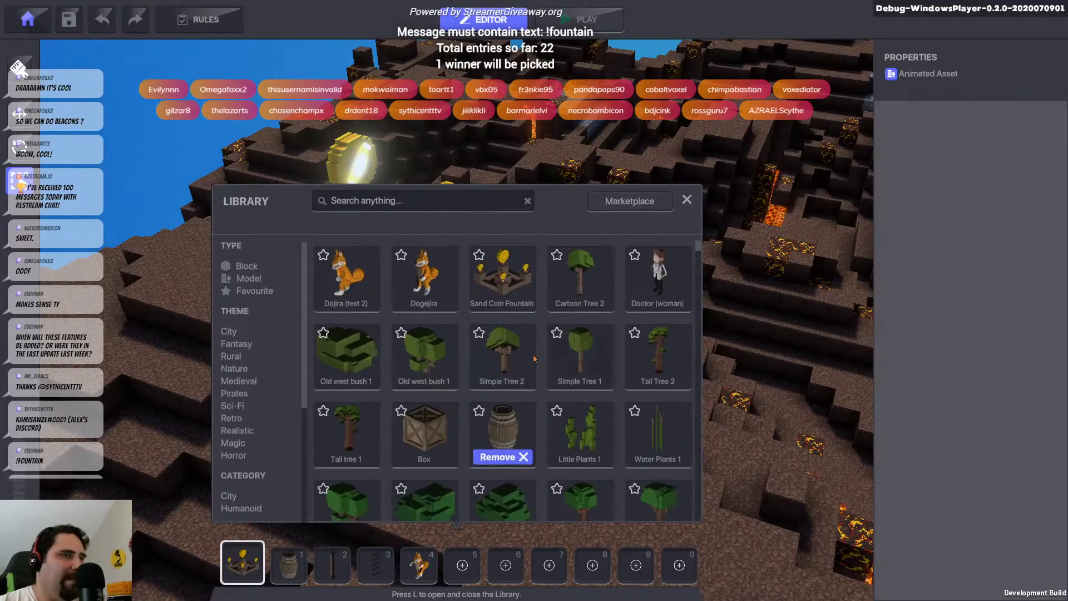
{"action": "scroll", "coordinate": [514, 435], "scroll_direction": "down", "scroll_amount": 5}
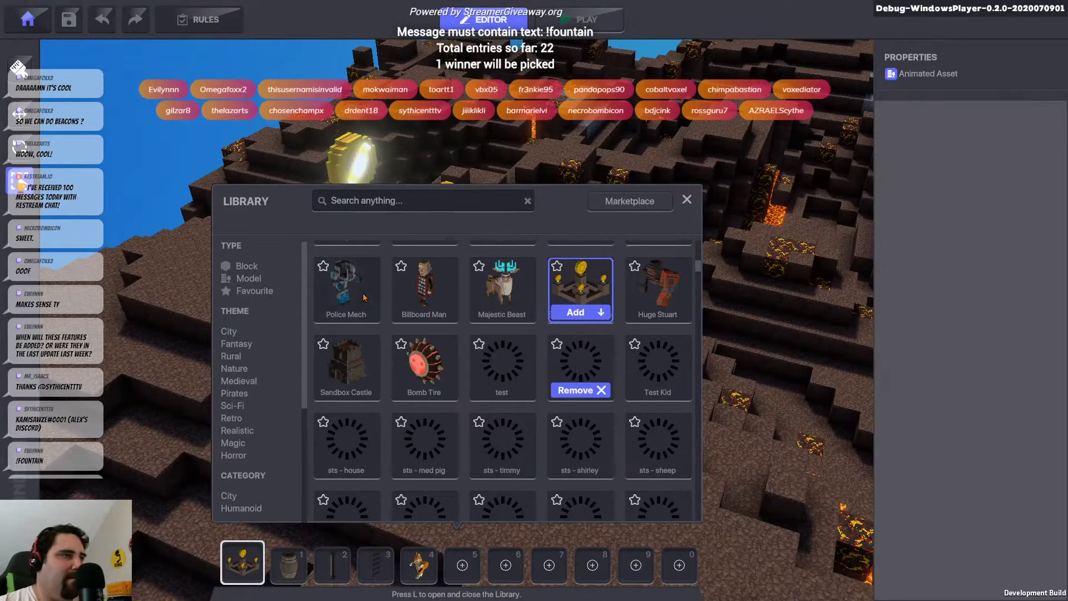
{"action": "left_click", "coordinate": [365, 298]}
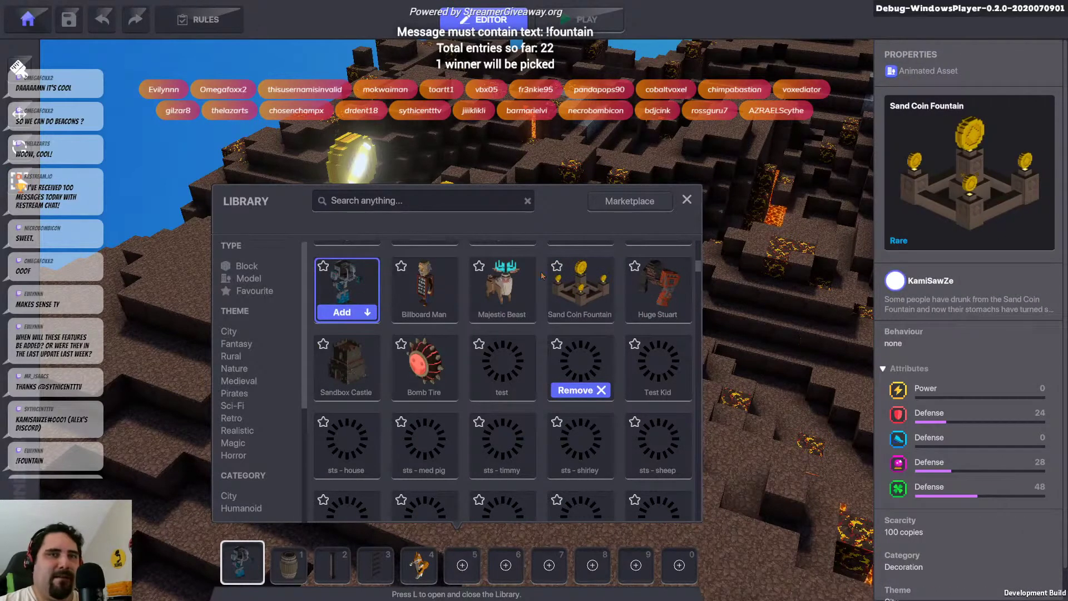
{"action": "left_click", "coordinate": [347, 286]}
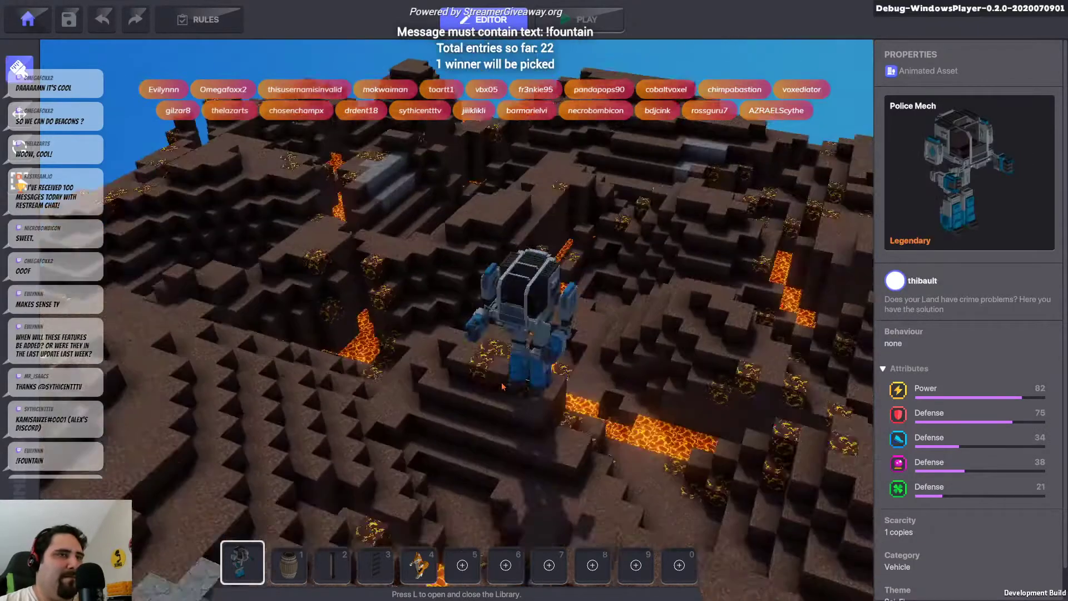
Place the Police Mech on the rocky ground at the outer corner of the map
{"action": "middle_click_drag", "start_coordinate": [504, 387], "coordinate": [61, 379]}
{"action": "middle_click_drag", "start_coordinate": [568, 378], "coordinate": [256, 360]}
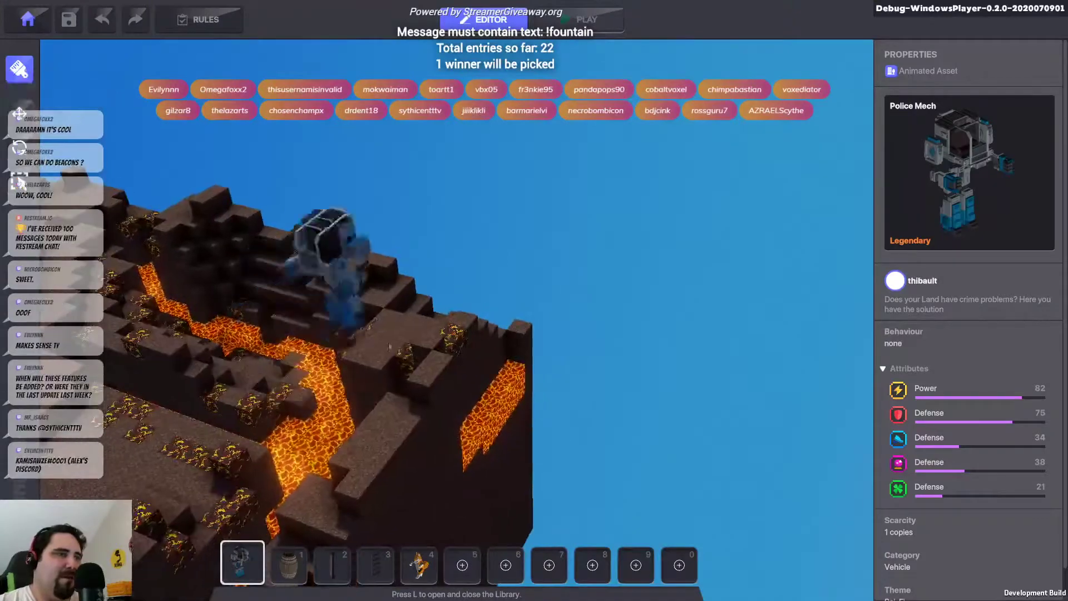
{"action": "left_click", "coordinate": [413, 336]}
{"action": "right_click_drag", "start_coordinate": [413, 336], "coordinate": [438, 310]}
{"action": "scroll", "coordinate": [438, 311], "scroll_direction": "up", "scroll_amount": 5}
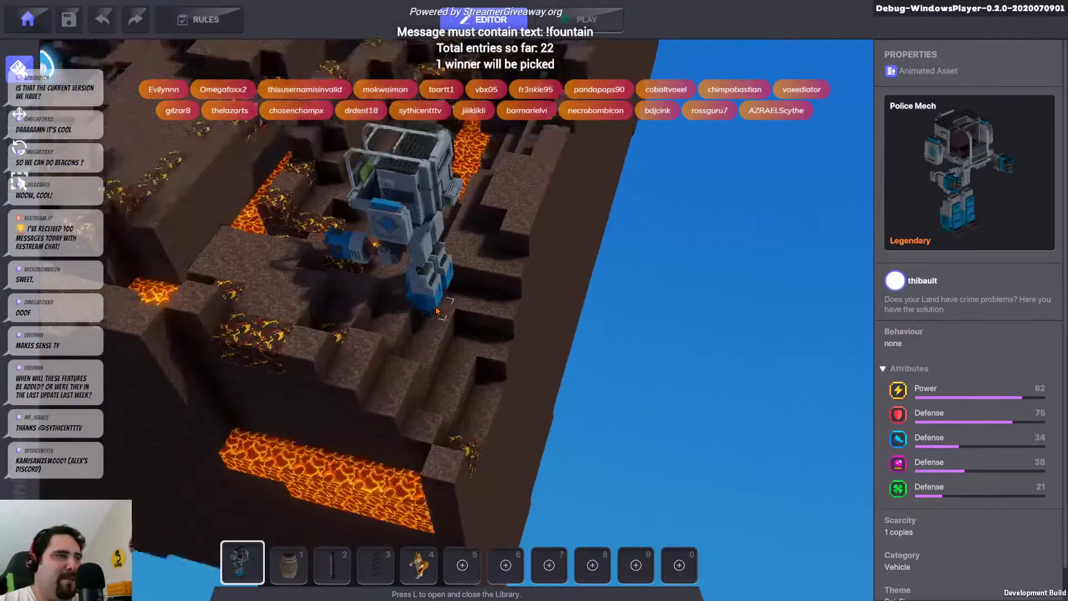
{"action": "scroll", "coordinate": [427, 390], "scroll_direction": "down", "scroll_amount": 3}
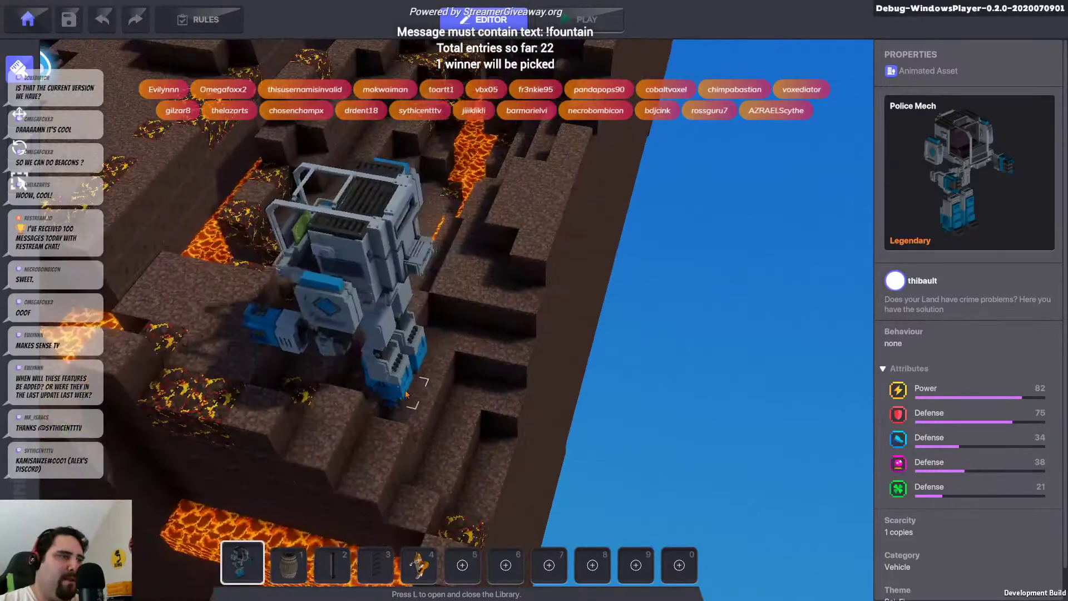
{"action": "right_click_drag", "start_coordinate": [236, 356], "coordinate": [558, 310]}
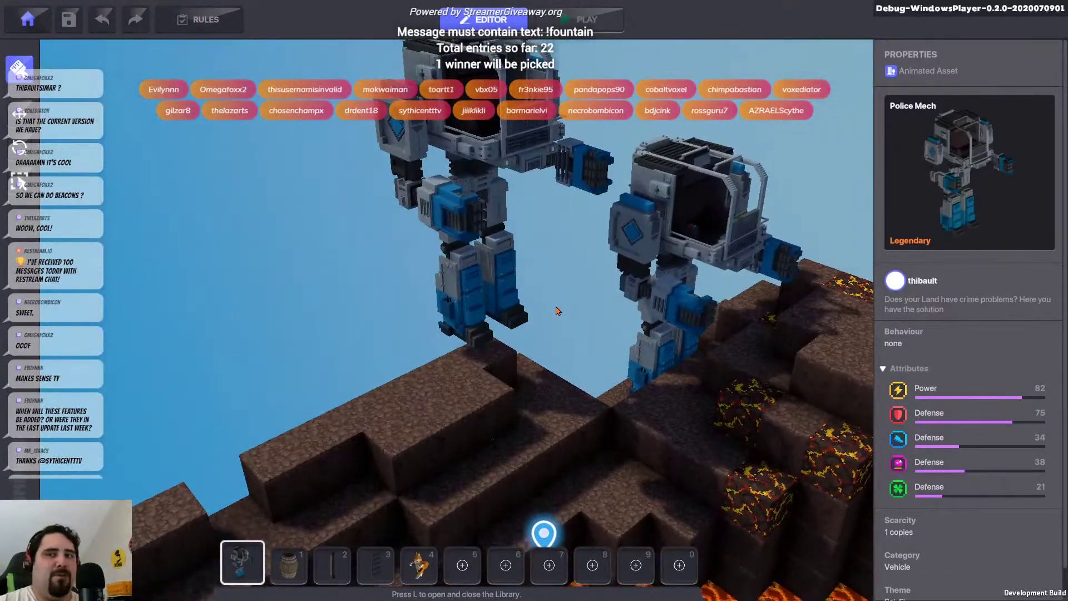
Select the newly placed Police Mech for moving and show its properties
{"action": "scroll", "coordinate": [558, 311], "scroll_direction": "down", "scroll_amount": 3}
{"action": "right_click_drag", "start_coordinate": [562, 314], "coordinate": [635, 345]}
{"action": "scroll", "coordinate": [576, 372], "scroll_direction": "up", "scroll_amount": 3}
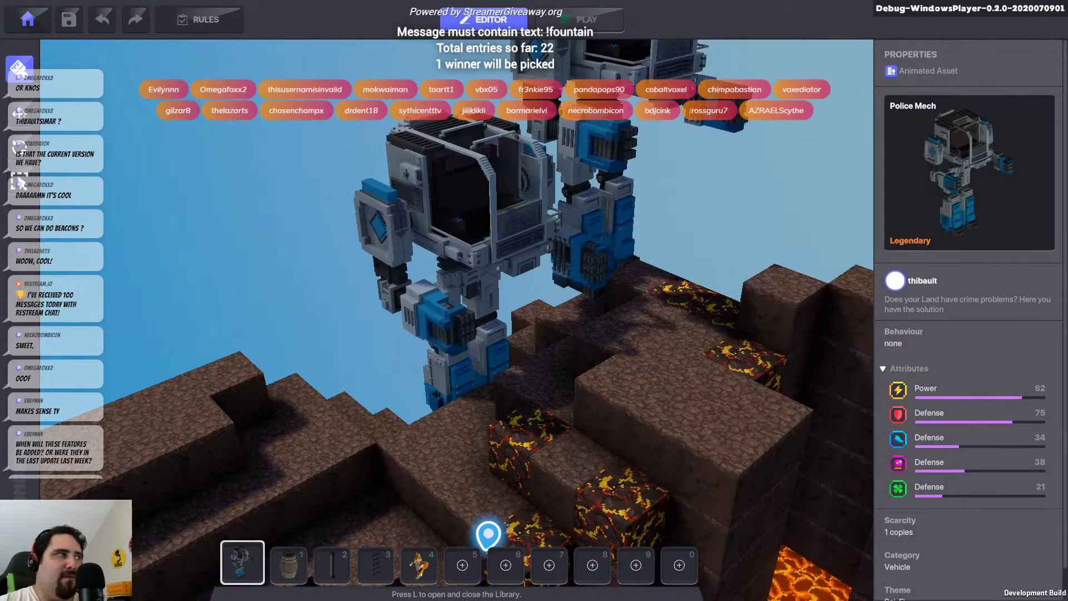
{"action": "left_click", "coordinate": [579, 278]}
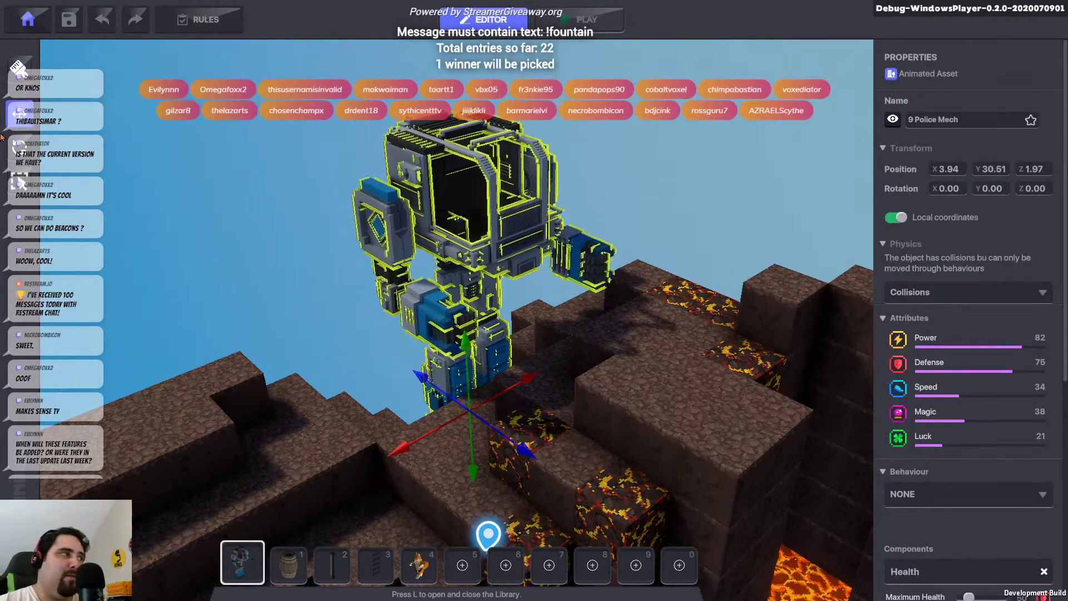
Rotate the Police Mech about its vertical axis to 49.51 degrees
{"action": "left_click", "coordinate": [18, 146]}
{"action": "left_click_drag", "start_coordinate": [462, 472], "coordinate": [412, 473]}
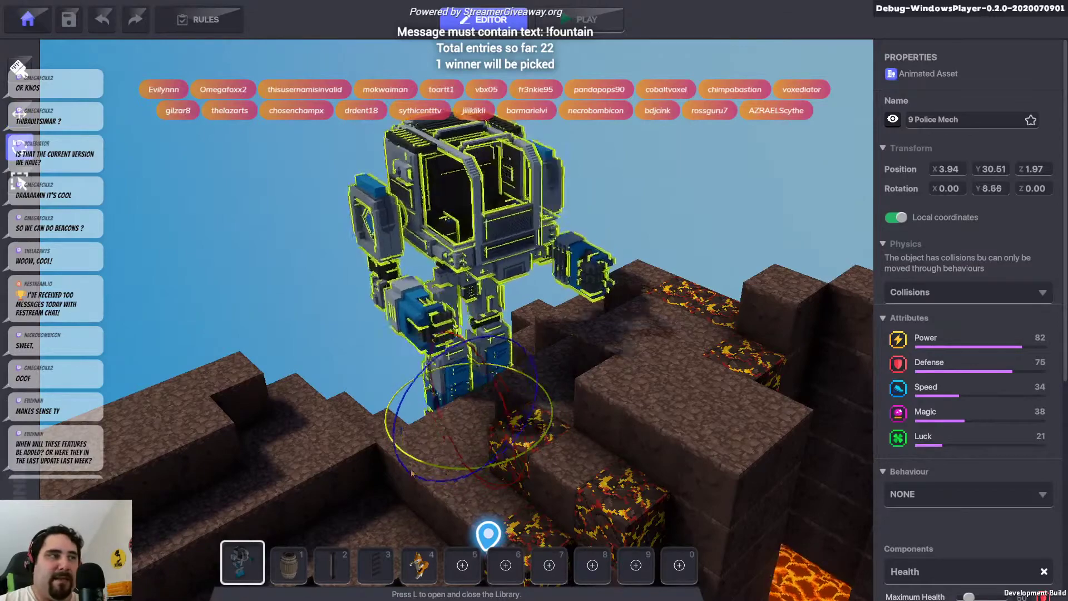
{"action": "left_click", "coordinate": [640, 194]}
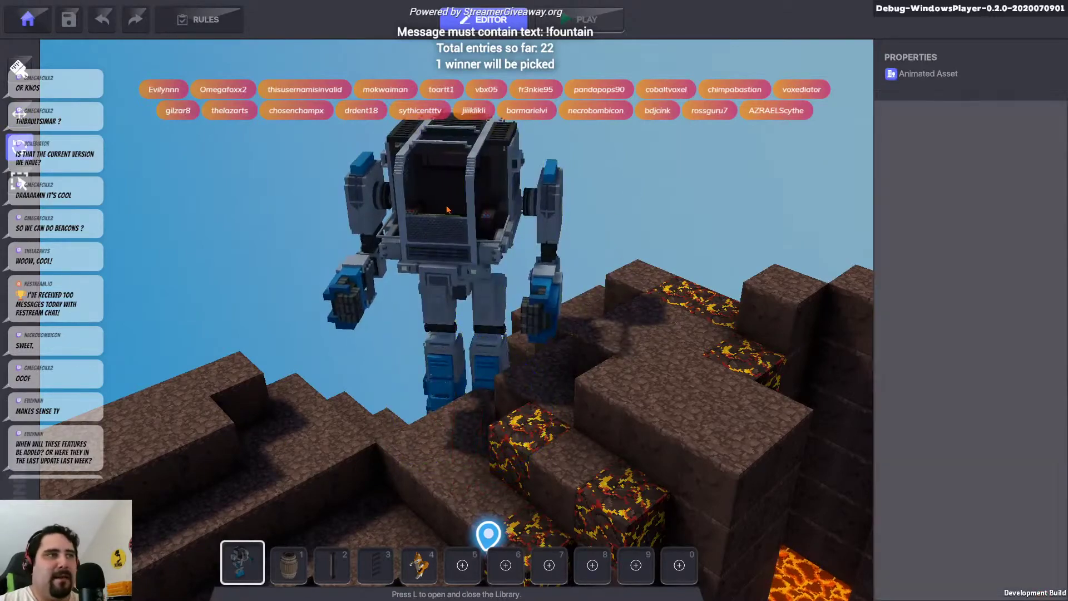
{"action": "right_click_drag", "start_coordinate": [447, 209], "coordinate": [778, 376]}
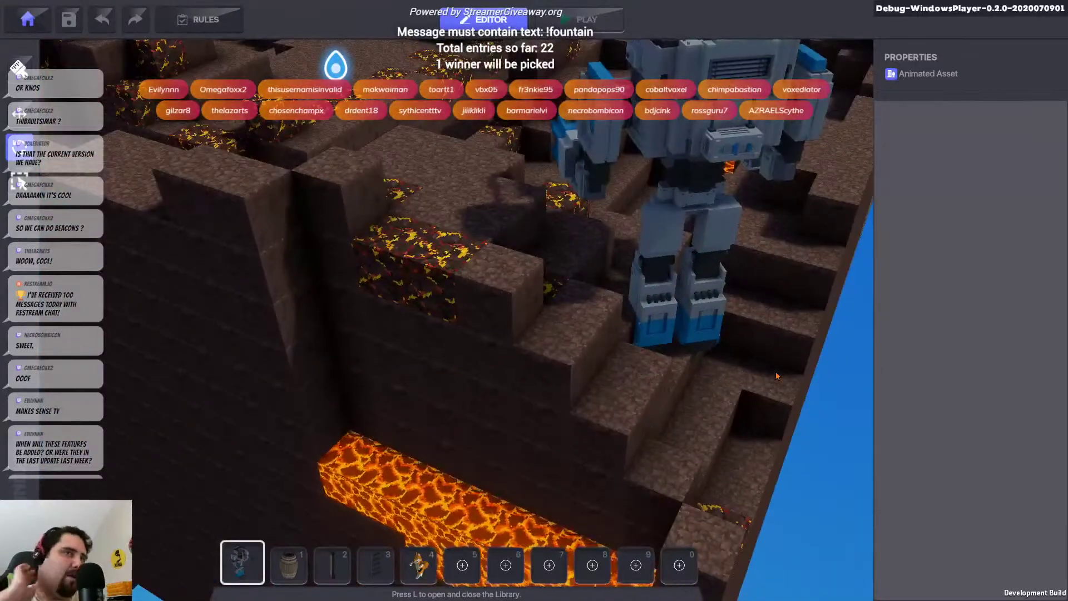
{"action": "right_click_drag", "start_coordinate": [672, 176], "coordinate": [500, 189]}
{"action": "left_click", "coordinate": [440, 206]}
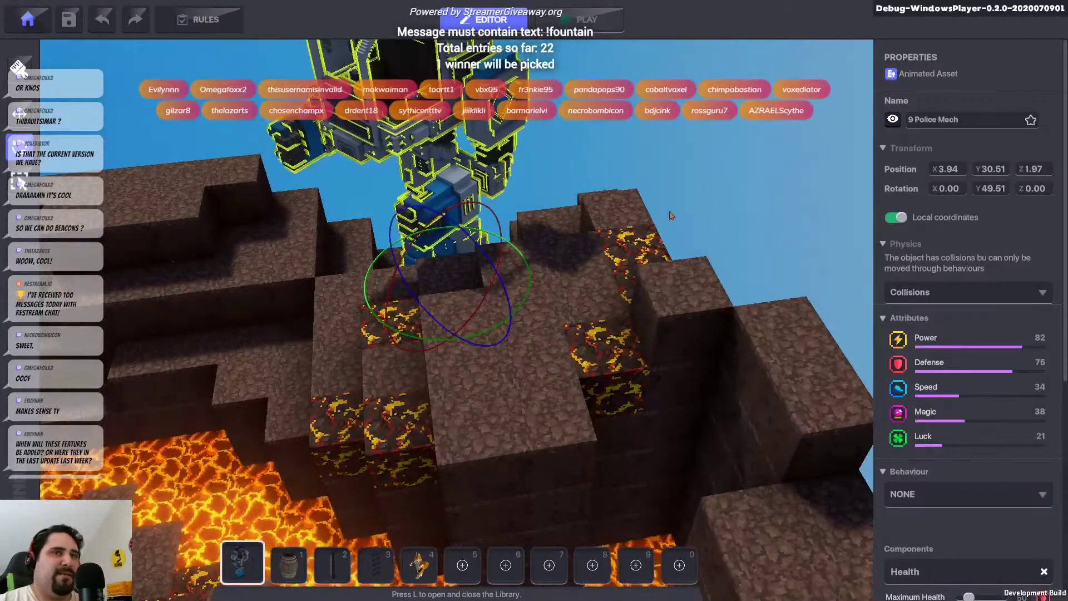
Reselect the Police Mech and open its logic for editing, checking the Health settings and the behaviour options
{"action": "left_click", "coordinate": [391, 160]}
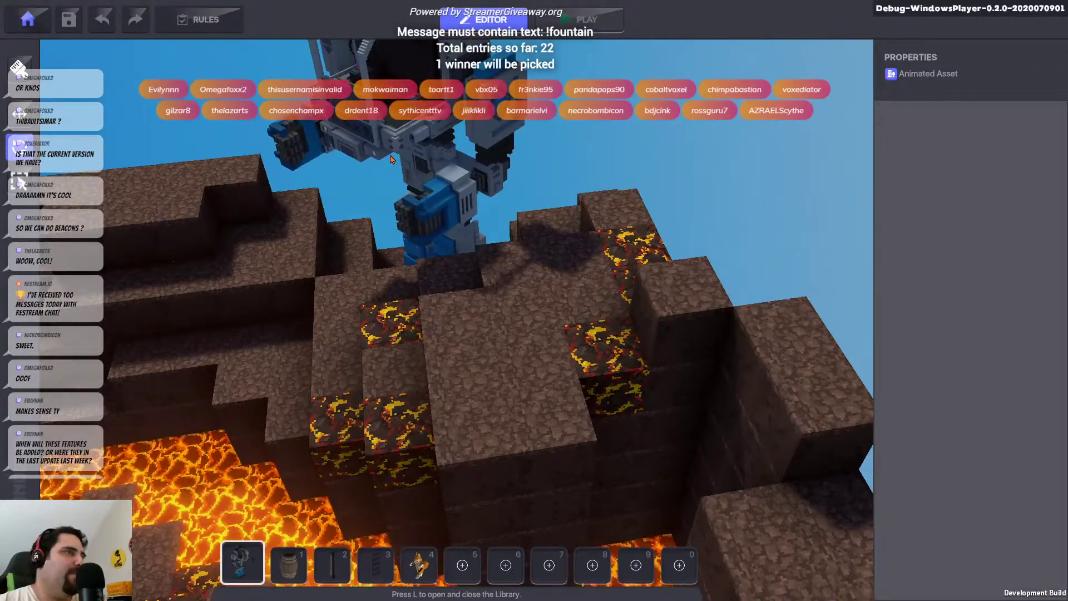
{"action": "left_click", "coordinate": [391, 160]}
{"action": "left_click", "coordinate": [586, 121]}
{"action": "right_click_drag", "start_coordinate": [586, 120], "coordinate": [507, 198]}
{"action": "left_click", "coordinate": [504, 190]}
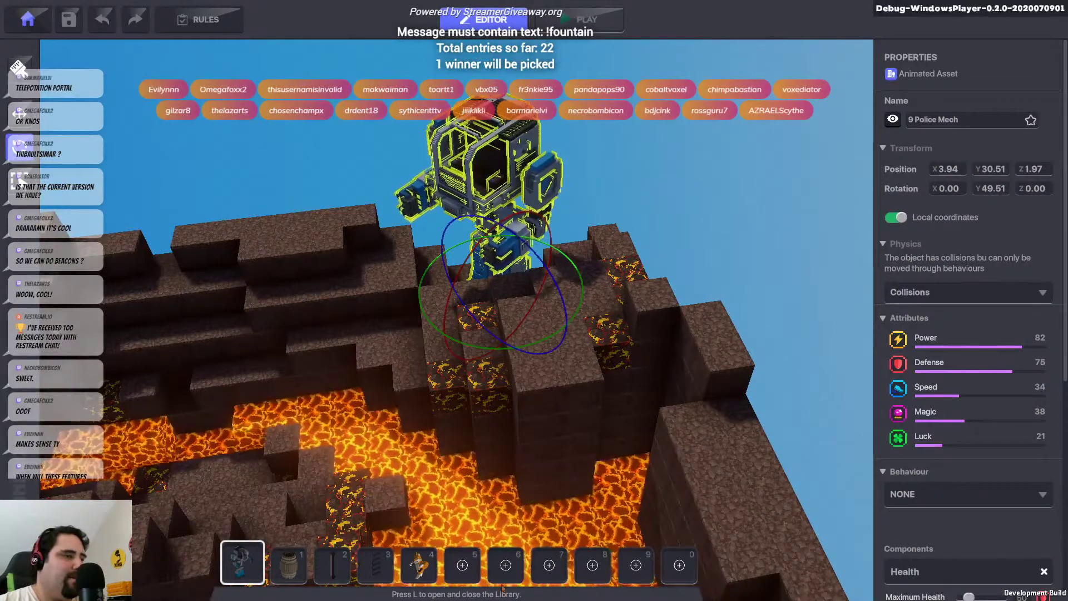
{"action": "scroll", "coordinate": [1002, 551], "scroll_direction": "down", "scroll_amount": 5}
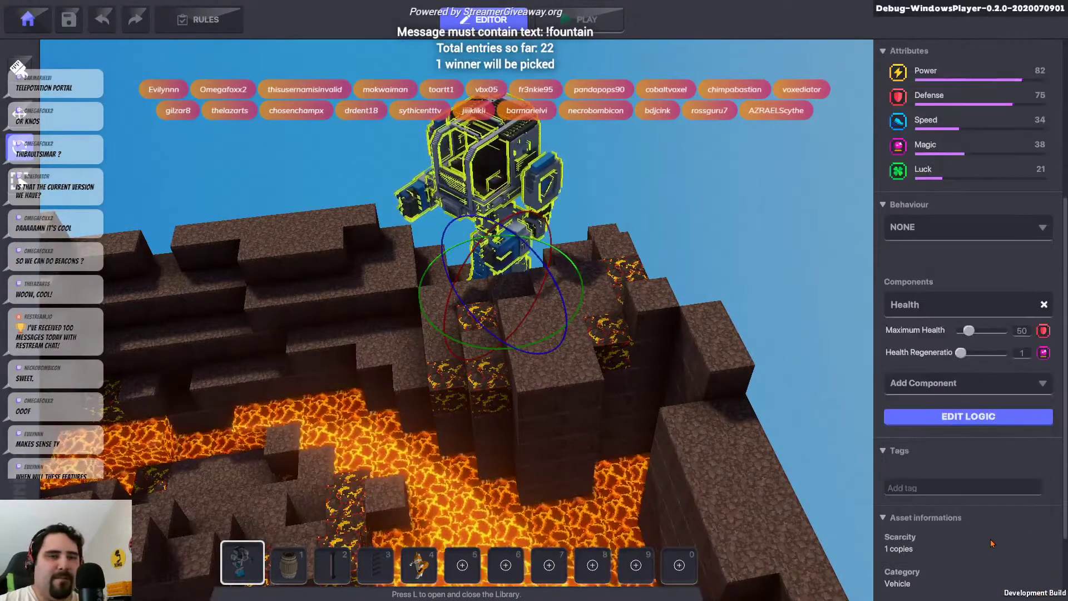
{"action": "left_click", "coordinate": [955, 418]}
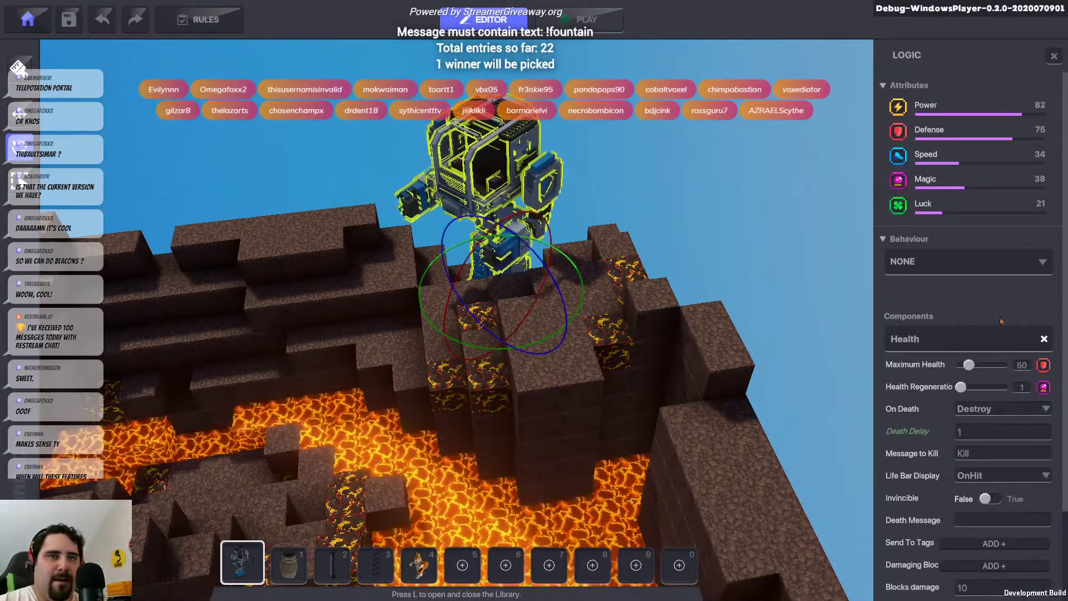
{"action": "scroll", "coordinate": [913, 501], "scroll_direction": "down", "scroll_amount": 2}
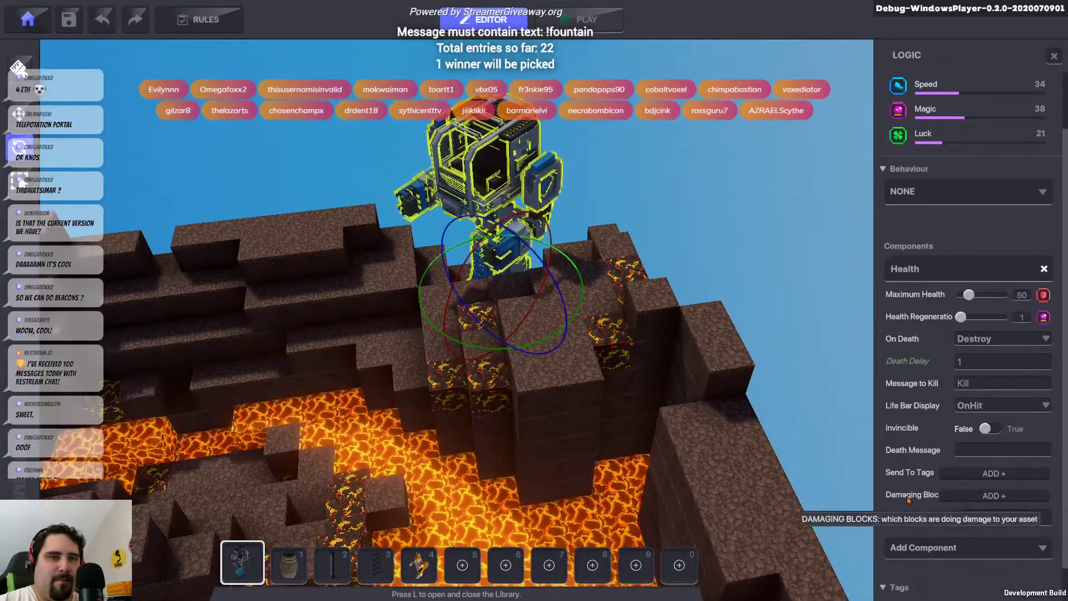
{"action": "scroll", "coordinate": [965, 156], "scroll_direction": "up", "scroll_amount": 2}
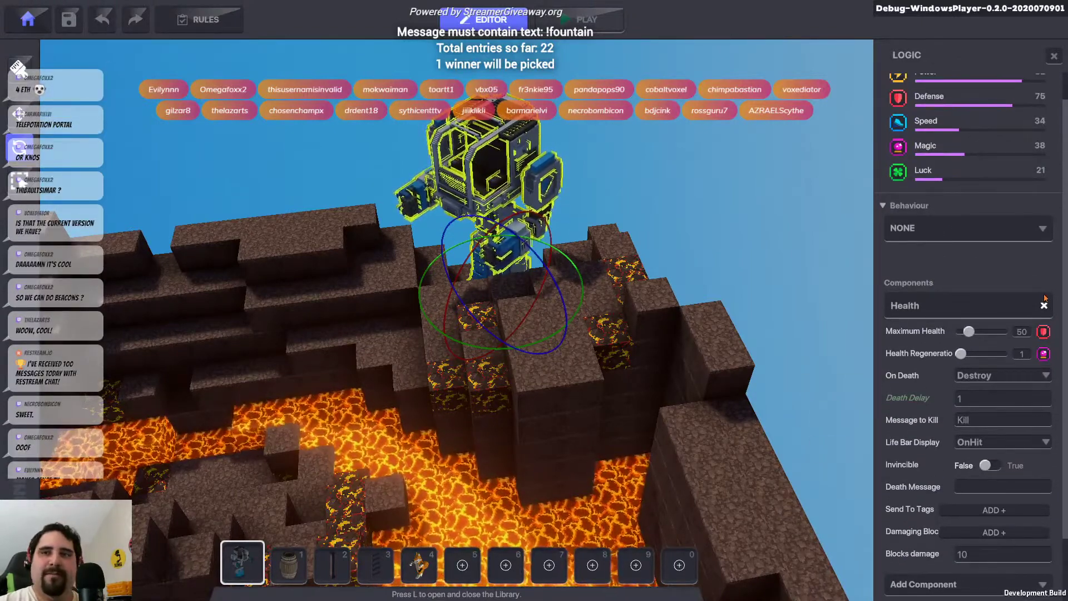
{"action": "scroll", "coordinate": [984, 321], "scroll_direction": "up", "scroll_amount": 1}
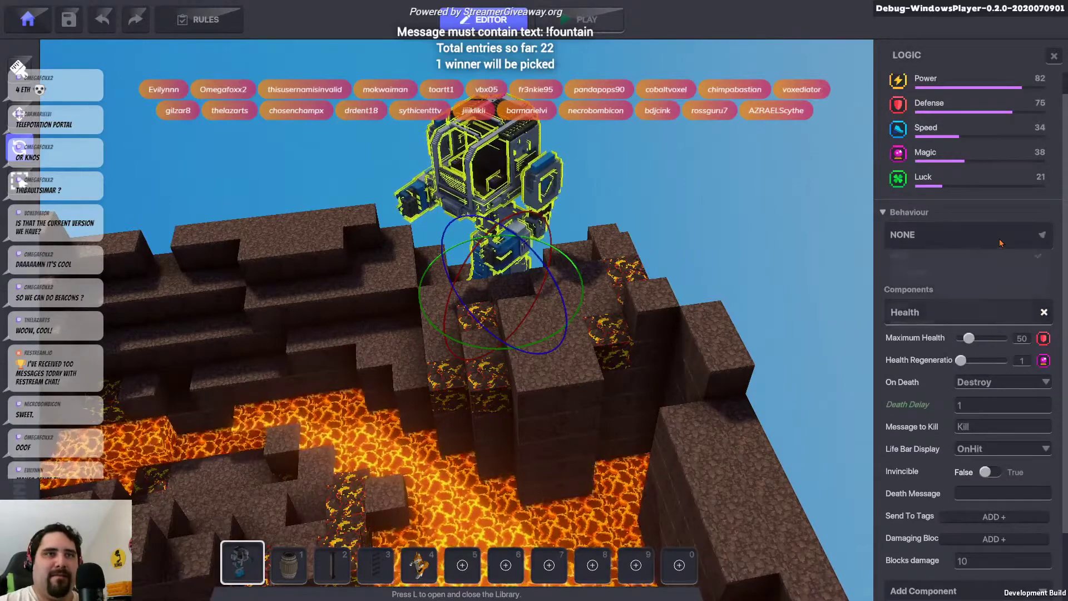
{"action": "left_click", "coordinate": [1001, 241]}
{"action": "left_click", "coordinate": [1027, 220]}
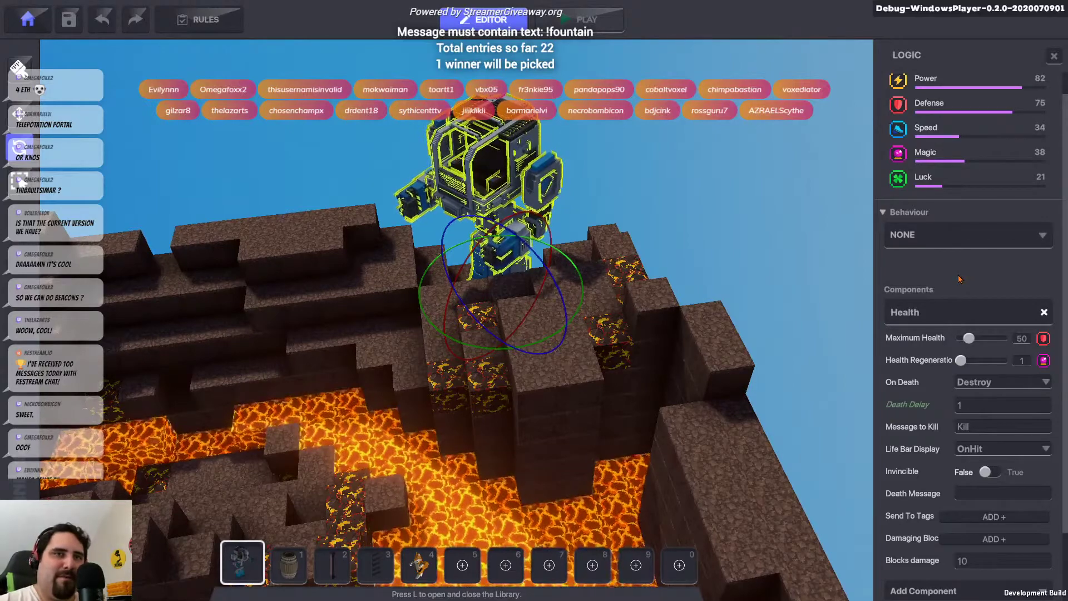
Add a Rarity component to the Police Mech with Halo Intensity 6, Halo Height 60 and Sparkles Intensity 7.2
{"action": "scroll", "coordinate": [961, 278], "scroll_direction": "down", "scroll_amount": 1}
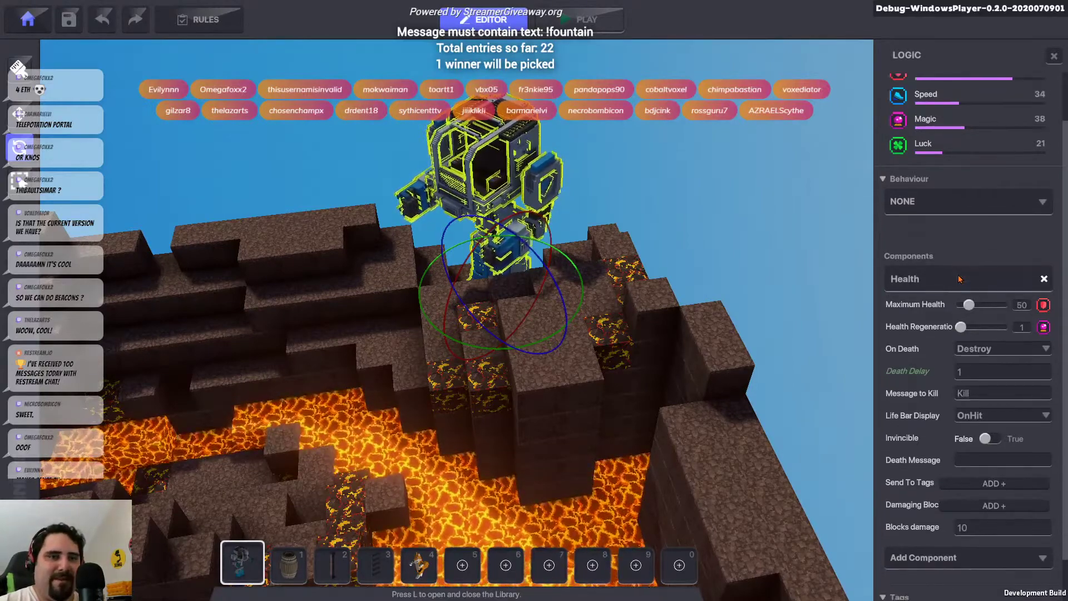
{"action": "left_click", "coordinate": [953, 560]}
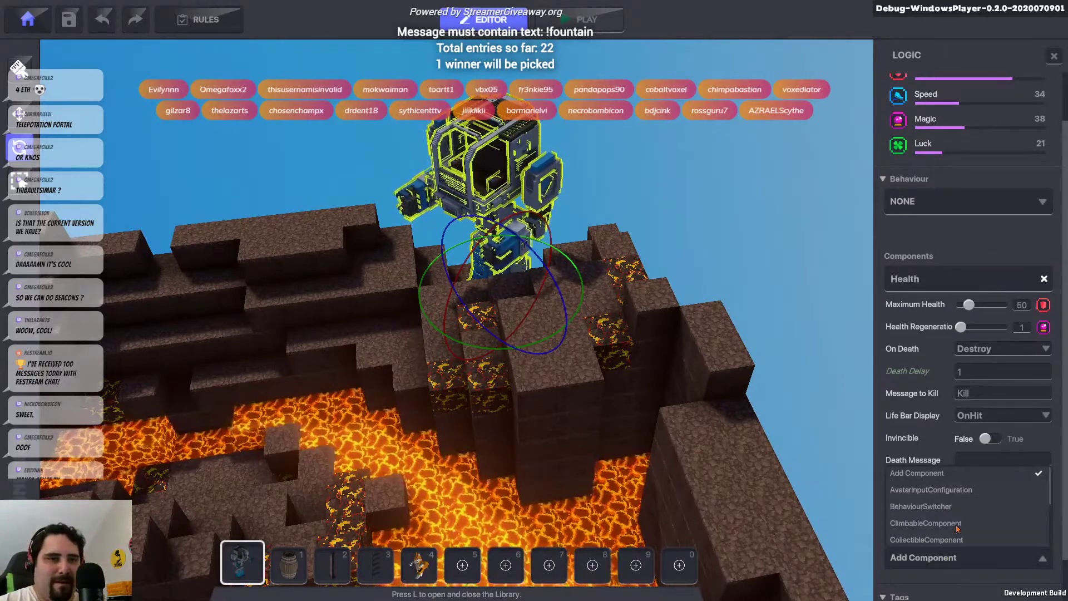
{"action": "scroll", "coordinate": [926, 546], "scroll_direction": "down", "scroll_amount": 3}
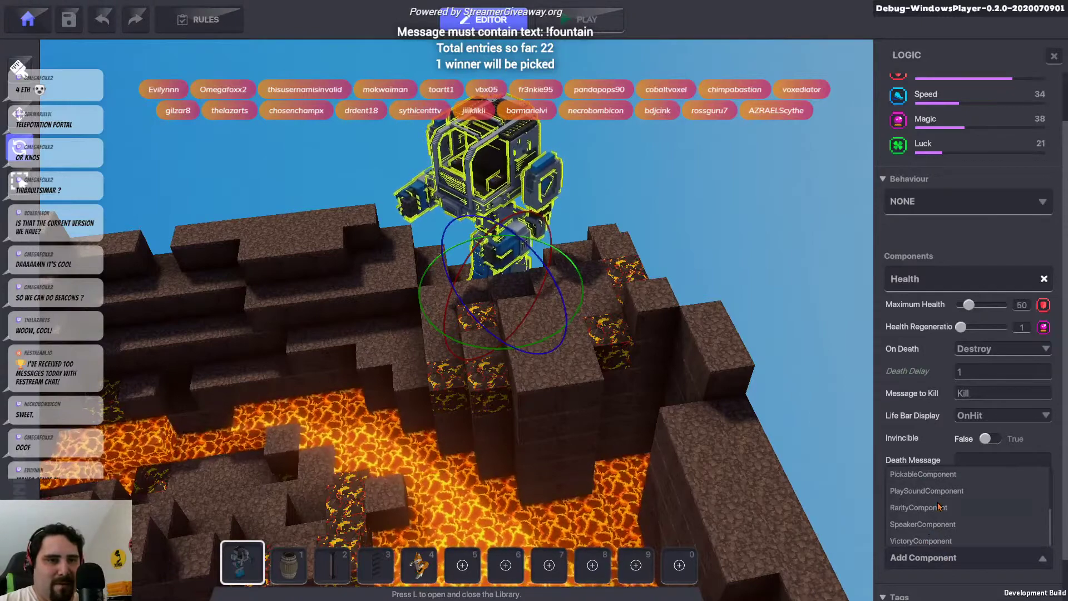
{"action": "left_click", "coordinate": [919, 507]}
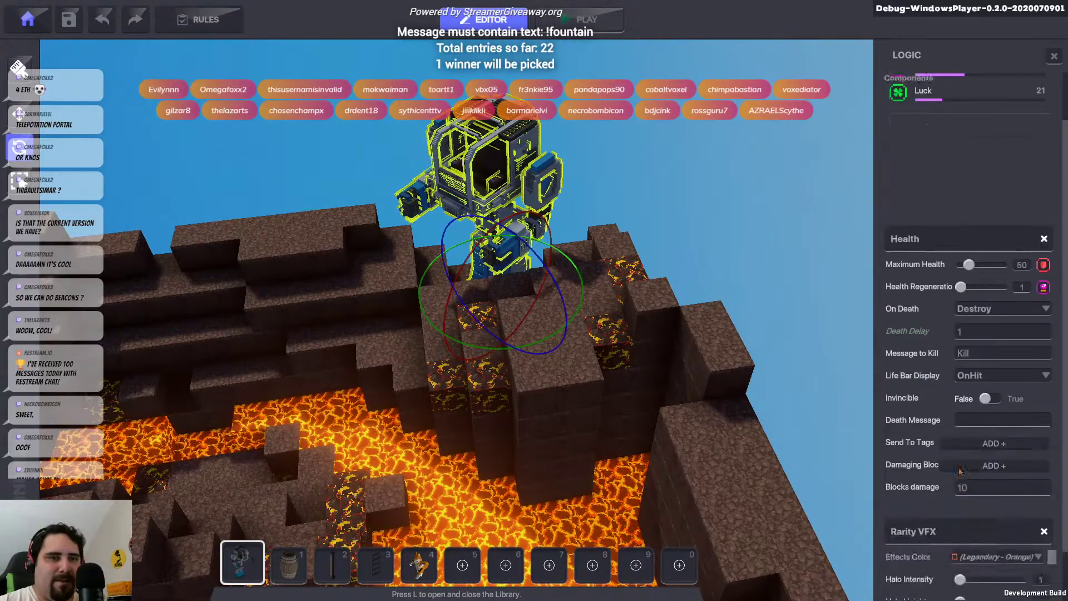
{"action": "scroll", "coordinate": [885, 517], "scroll_direction": "down", "scroll_amount": 5}
{"action": "scroll", "coordinate": [883, 517], "scroll_direction": "down", "scroll_amount": 2}
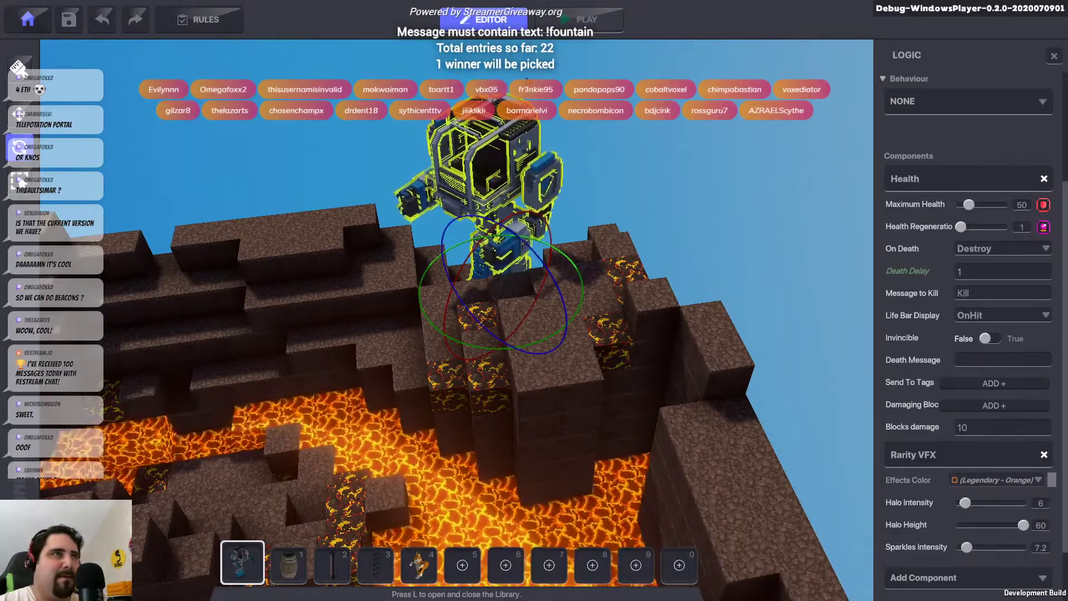
Start a playtest and run the avatar across the rocky terrain and lava channels in search of the mech's halo
{"action": "left_click", "coordinate": [562, 22]}
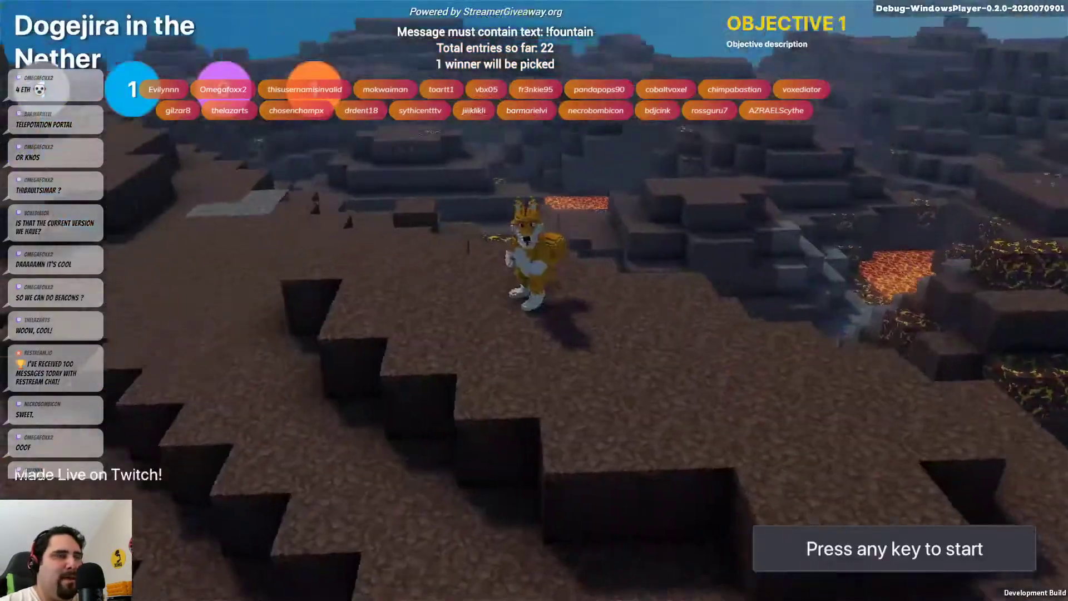
{"action": "key", "text": "space"}
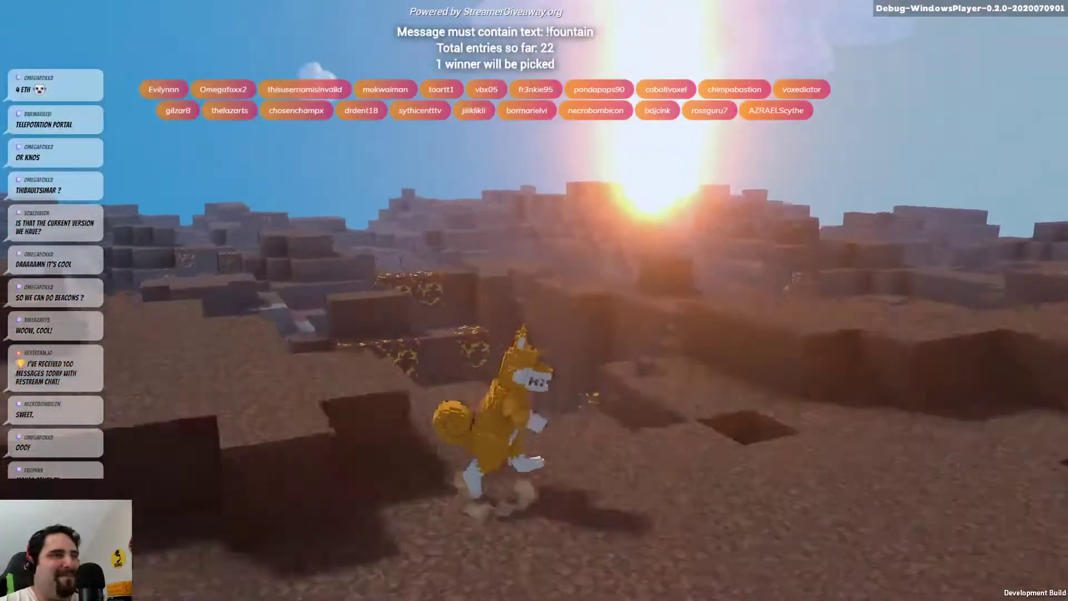
{"action": "key", "text": "w"}
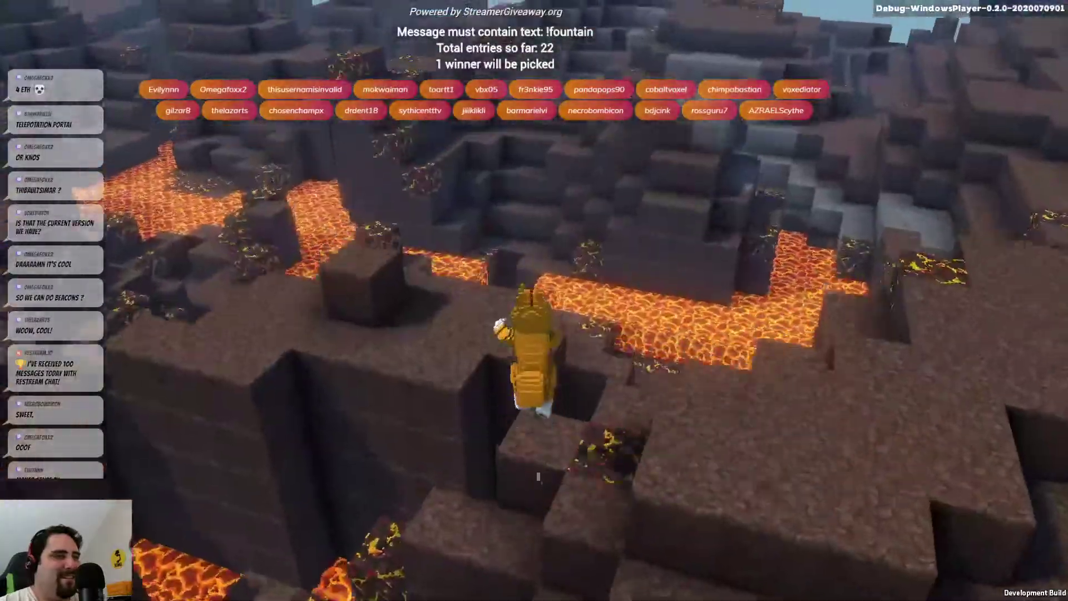
{"action": "key", "text": "w"}
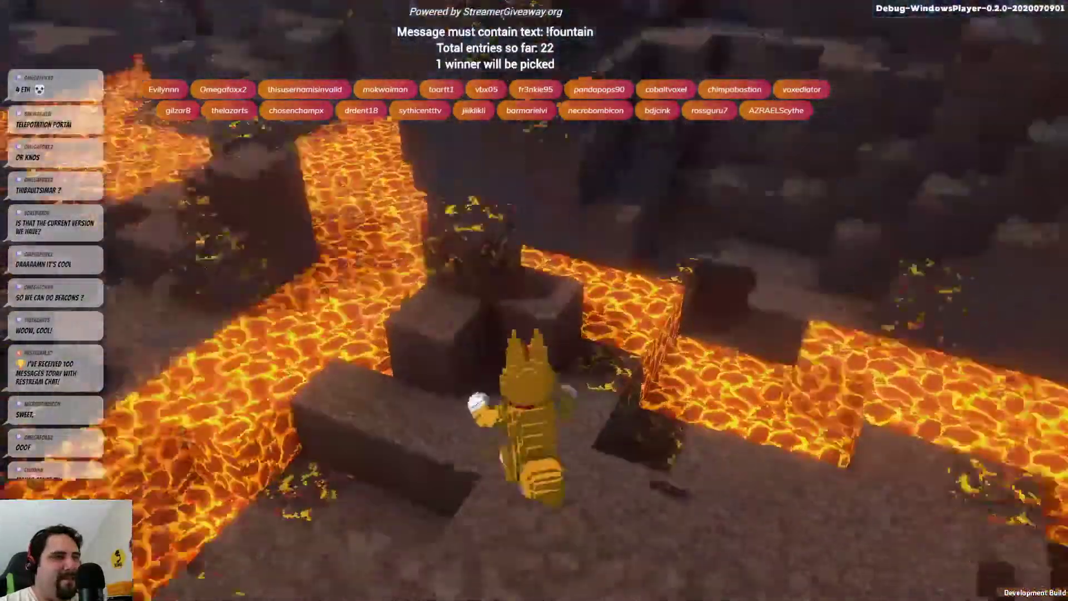
{"action": "key", "text": "w"}
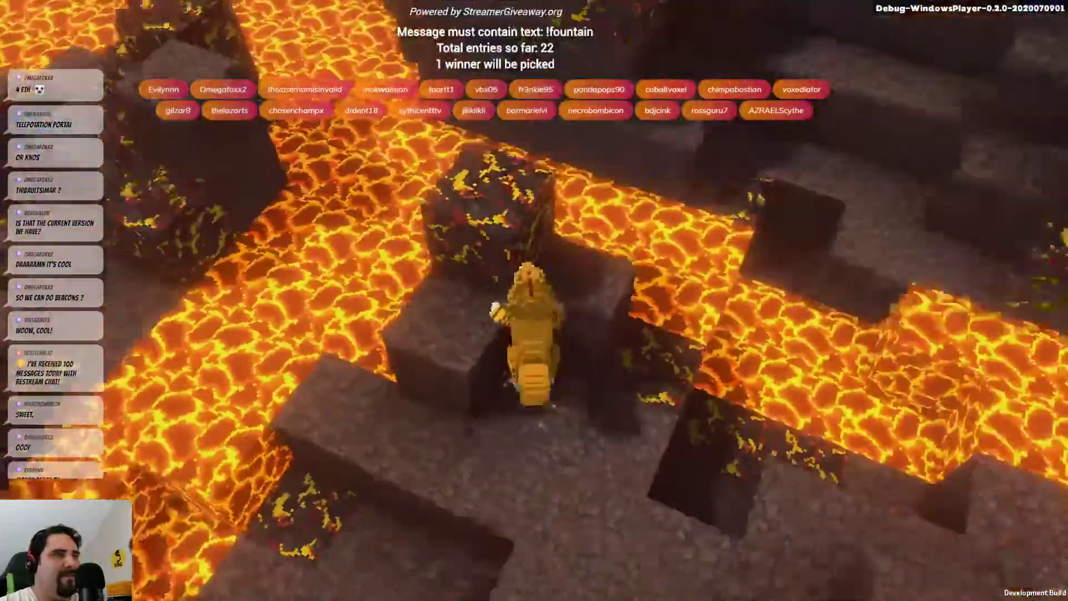
{"action": "key", "text": "w"}
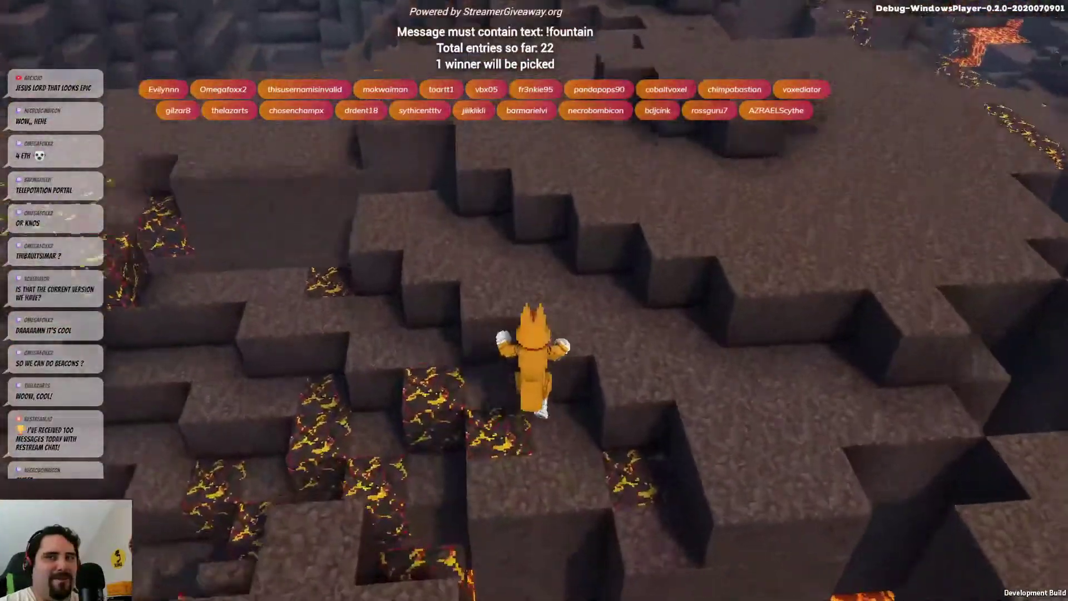
{"action": "key", "text": "w"}
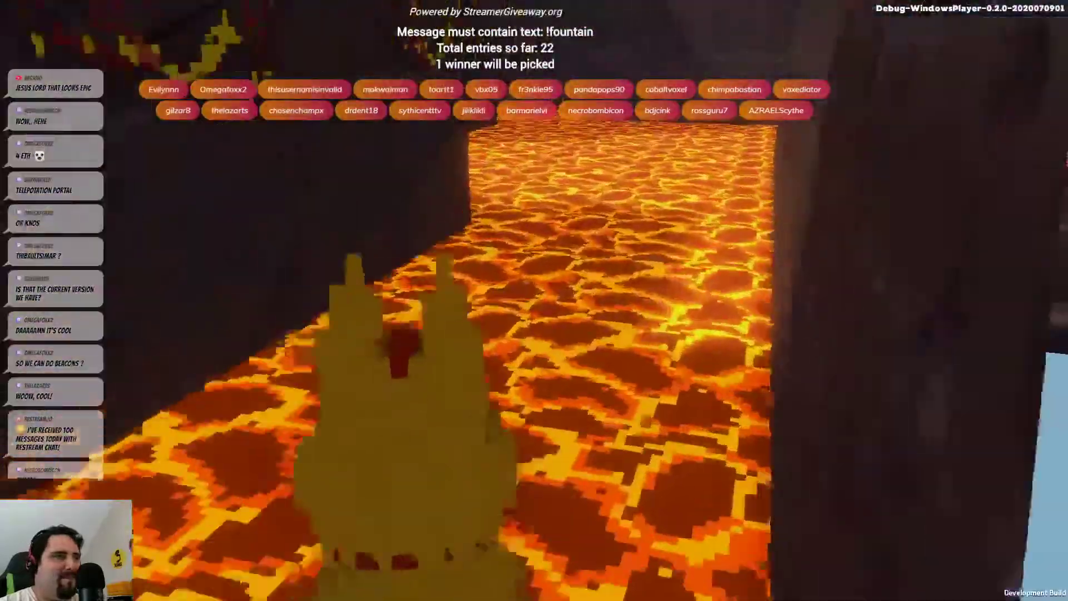
{"action": "key", "text": "w"}
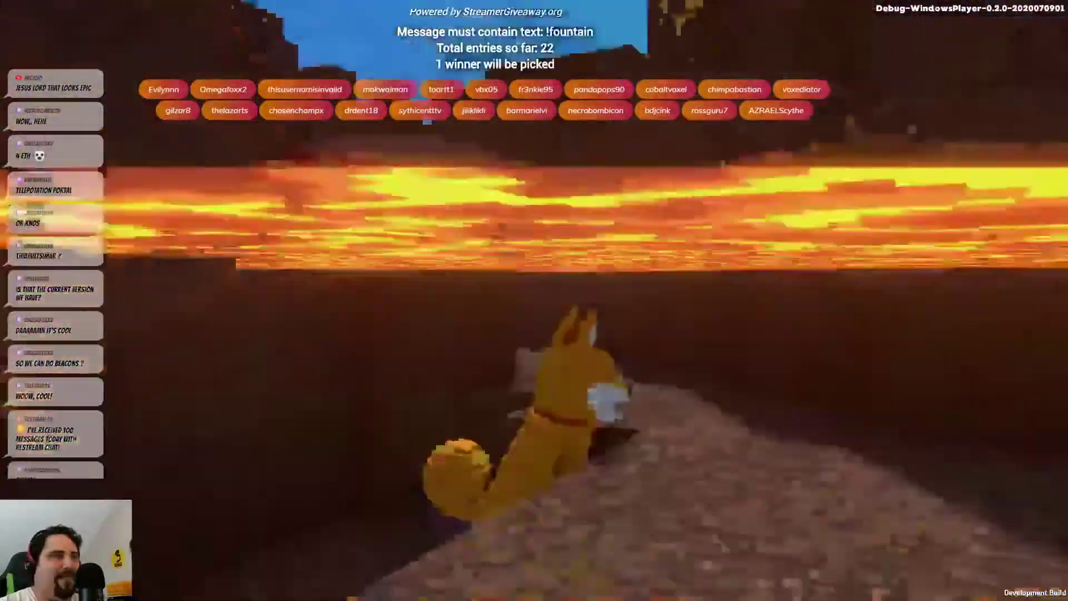
{"action": "key", "text": "w"}
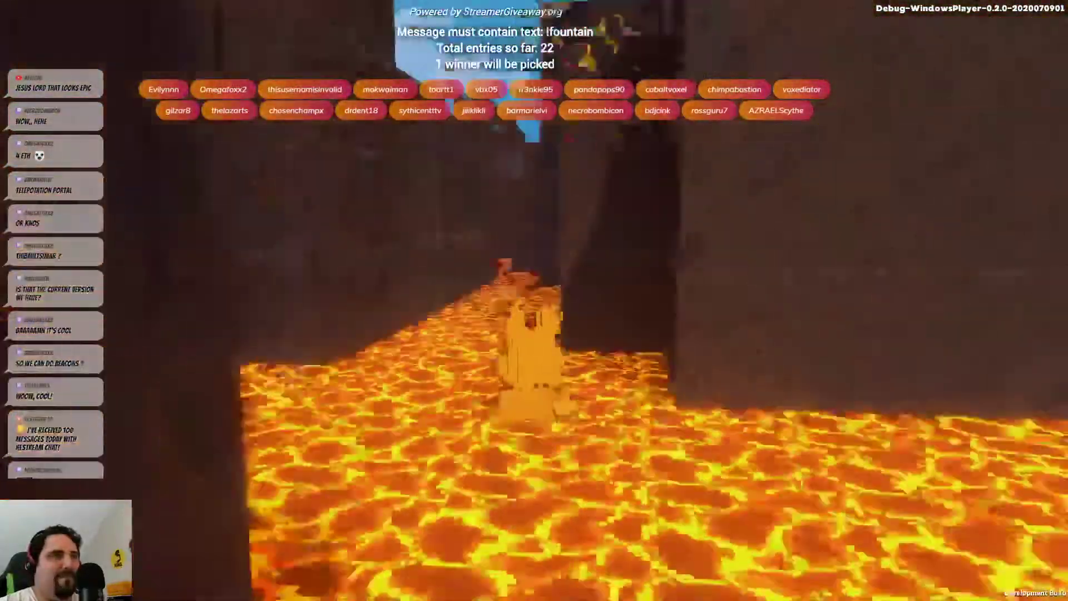
{"action": "key", "text": "w"}
{"action": "key", "text": "w"}
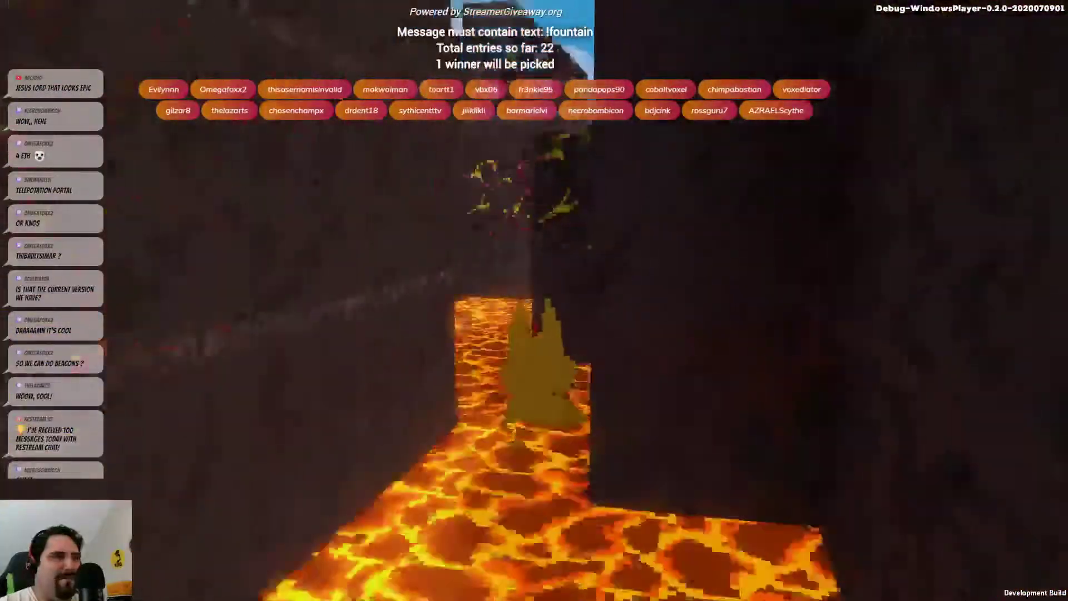
Run the avatar along the map's edge and through the mech's halo to examine it, and return to editing
{"action": "key", "text": "w"}
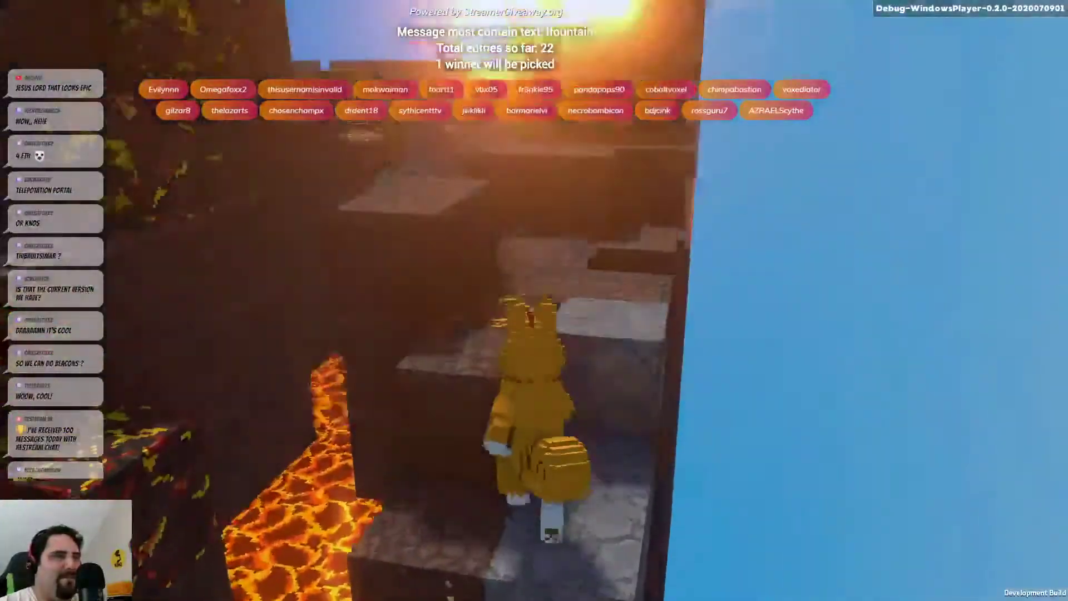
{"action": "key", "text": "w"}
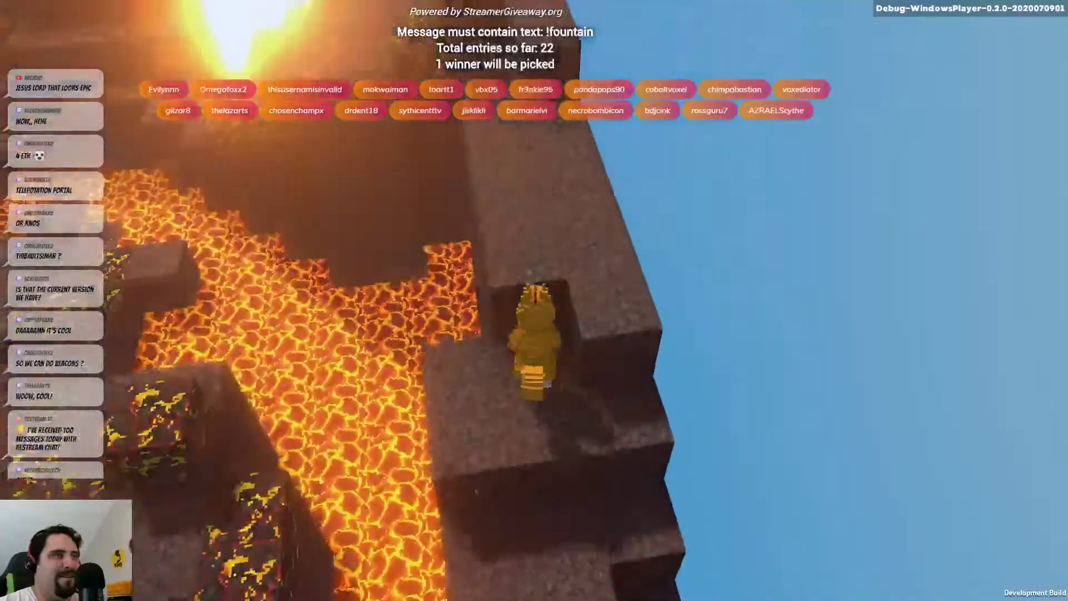
{"action": "key", "text": "w"}
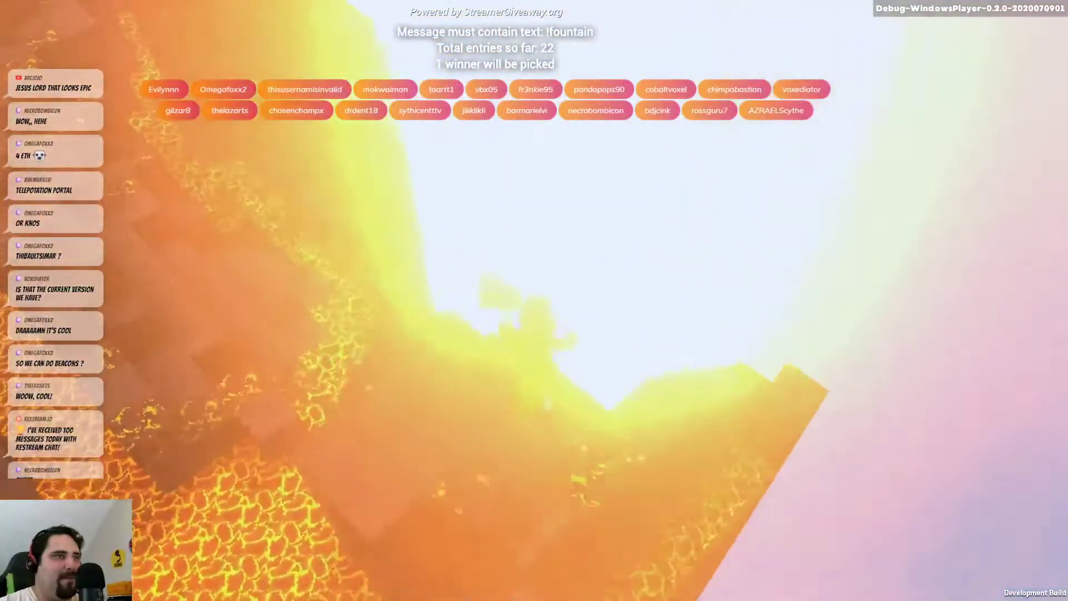
{"action": "key", "text": "w"}
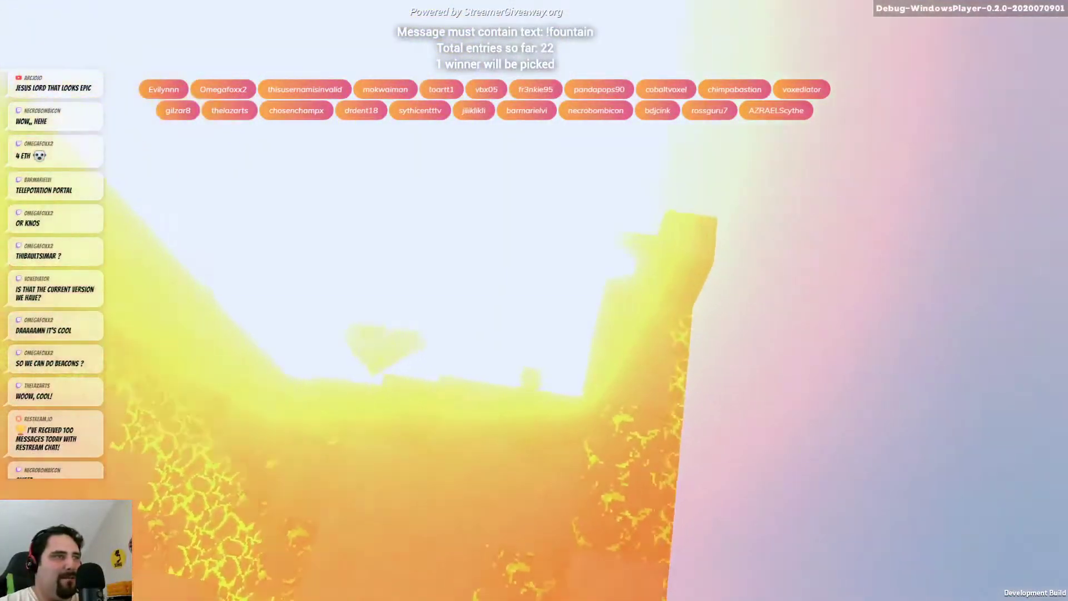
{"action": "key", "text": "w"}
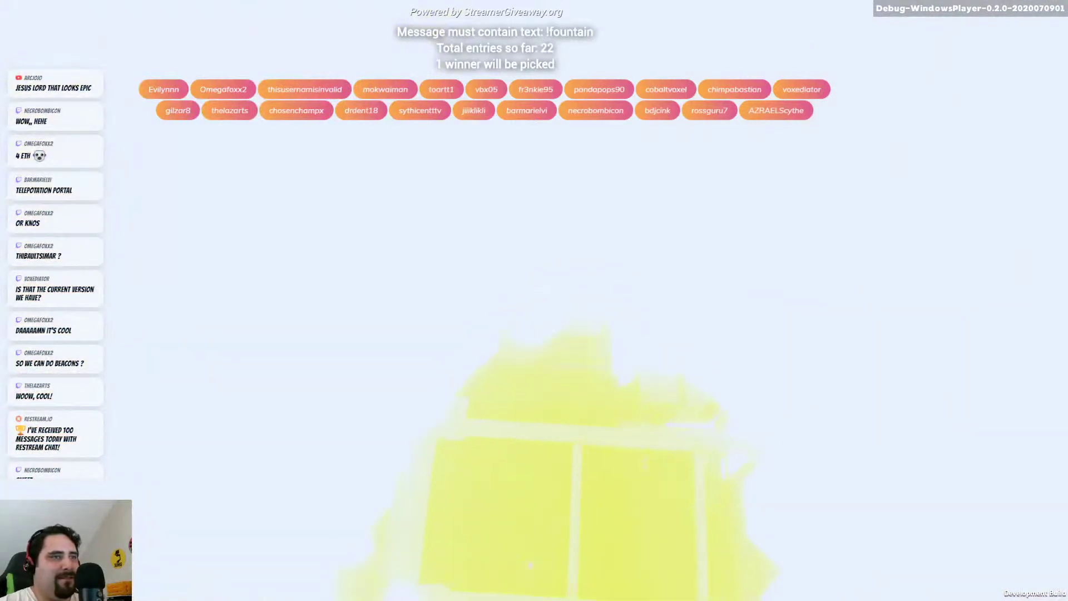
{"action": "key", "text": "w"}
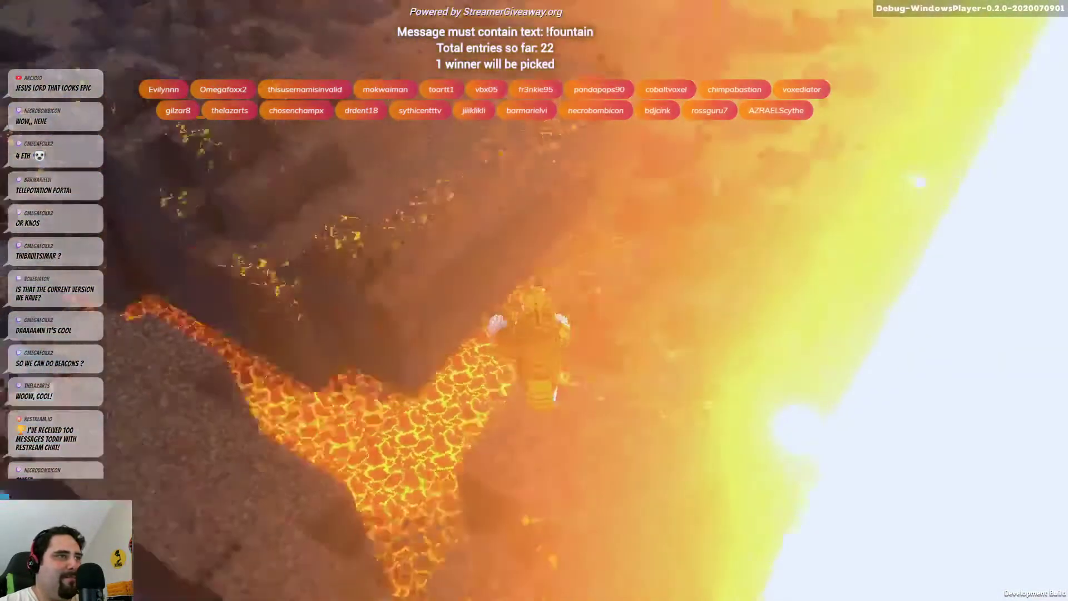
{"action": "key", "text": "w"}
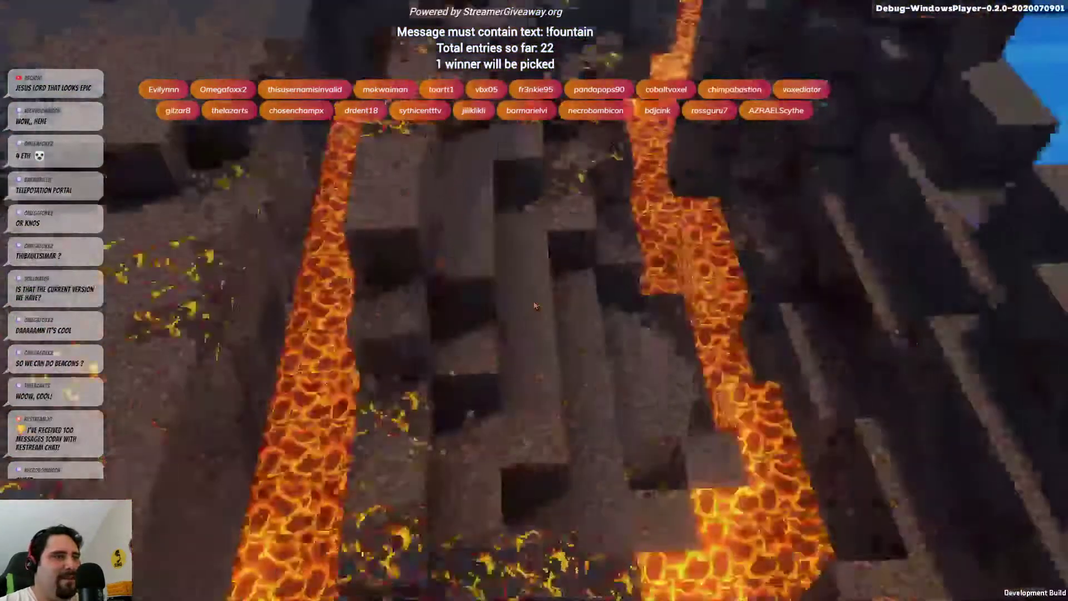
{"action": "key", "text": "Escape"}
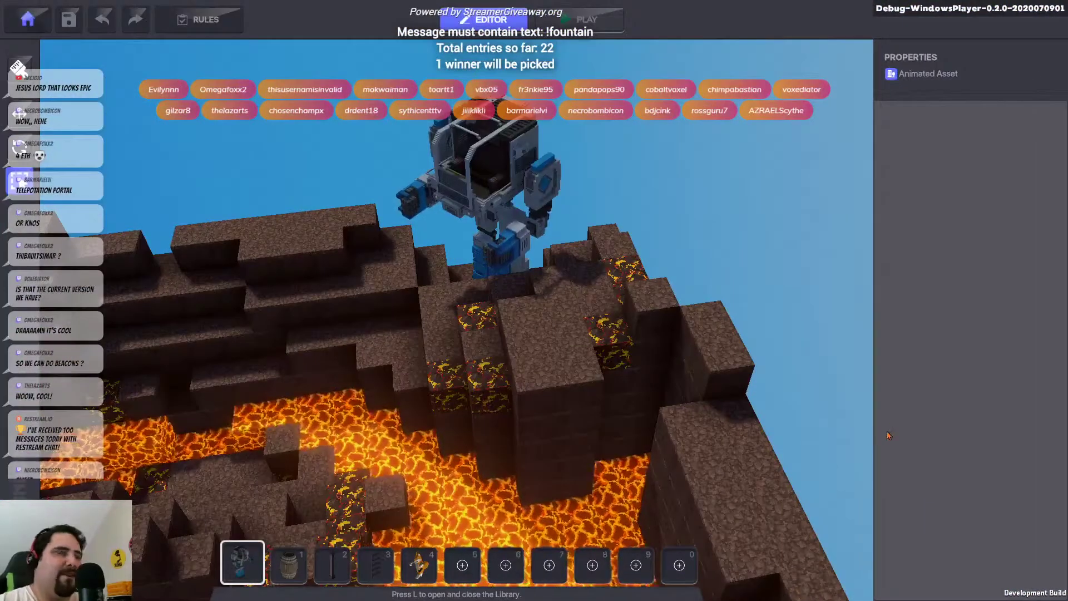
Reselect the Police Mech and lower its Rarity VFX to Halo Height 17.97 and Sparkles Intensity 1
{"action": "left_click", "coordinate": [511, 238]}
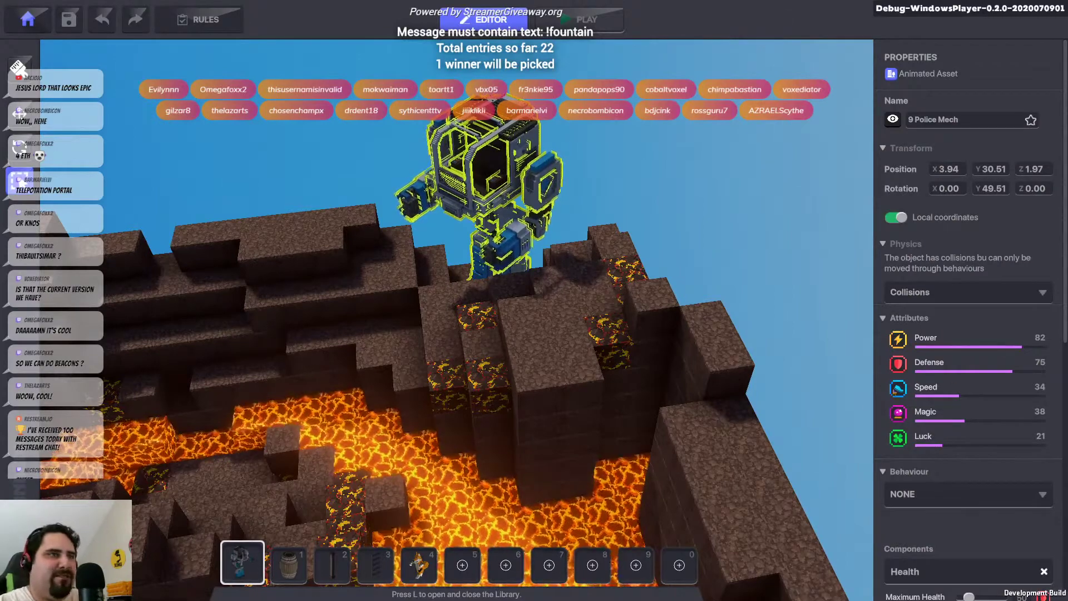
{"action": "scroll", "coordinate": [959, 532], "scroll_direction": "down", "scroll_amount": 2}
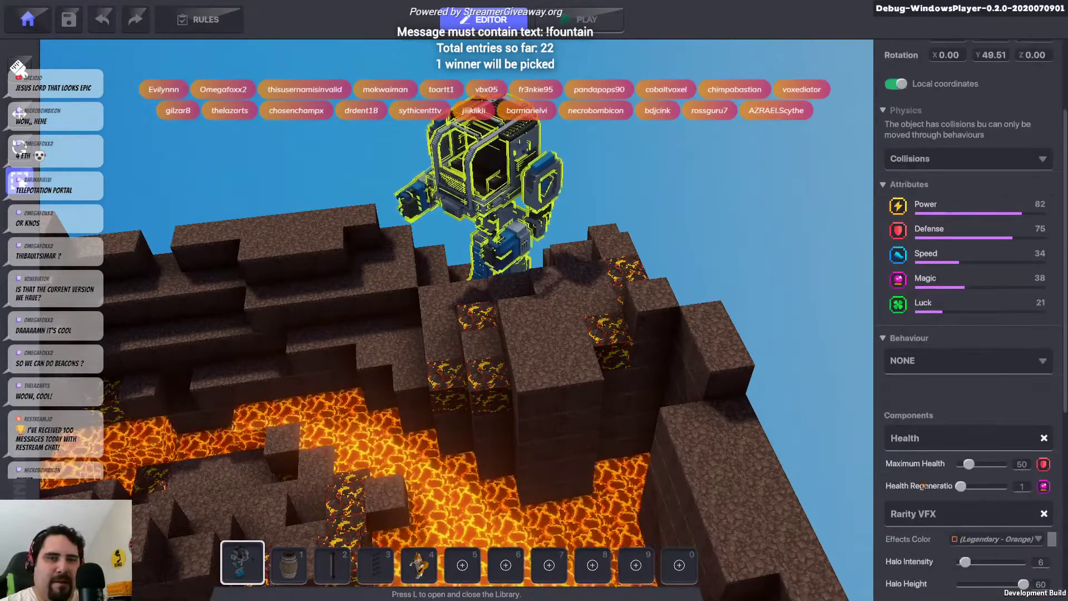
{"action": "scroll", "coordinate": [1027, 544], "scroll_direction": "down", "scroll_amount": 3}
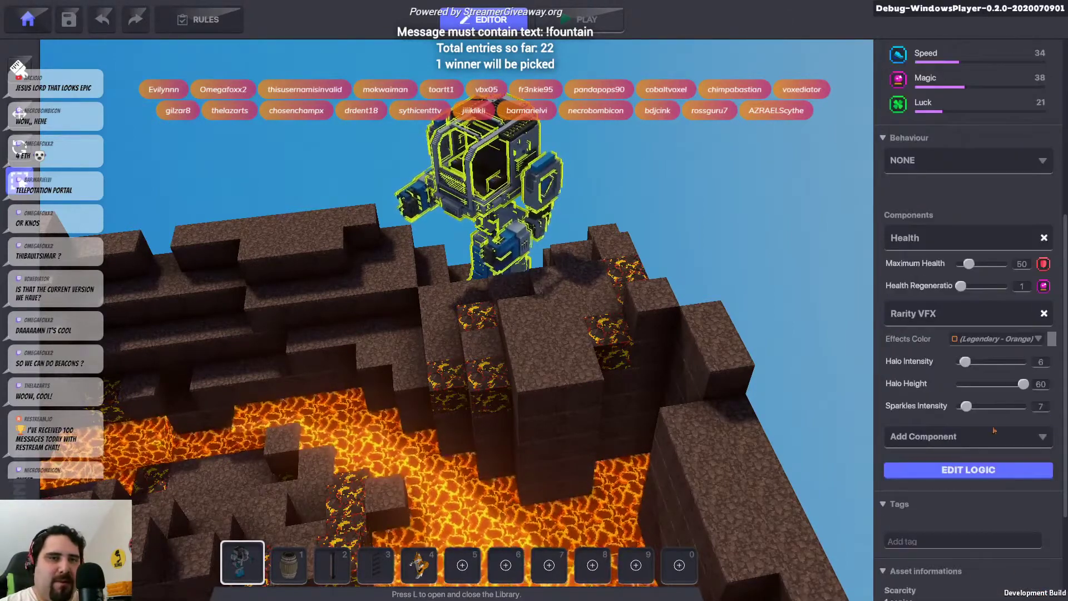
{"action": "left_click_drag", "start_coordinate": [966, 407], "coordinate": [959, 412]}
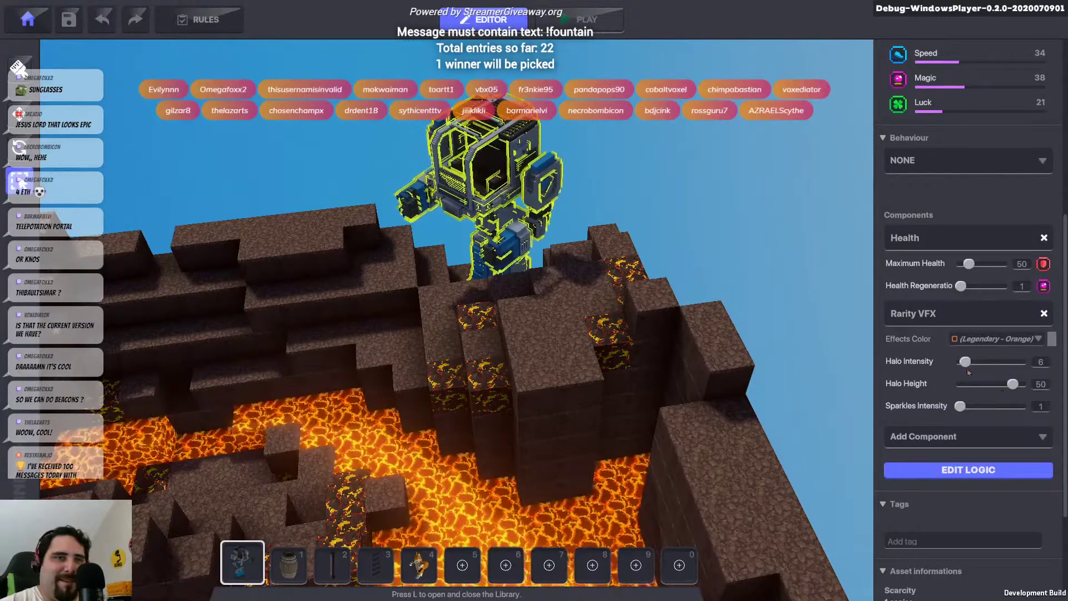
{"action": "left_click_drag", "start_coordinate": [1013, 388], "coordinate": [981, 386]}
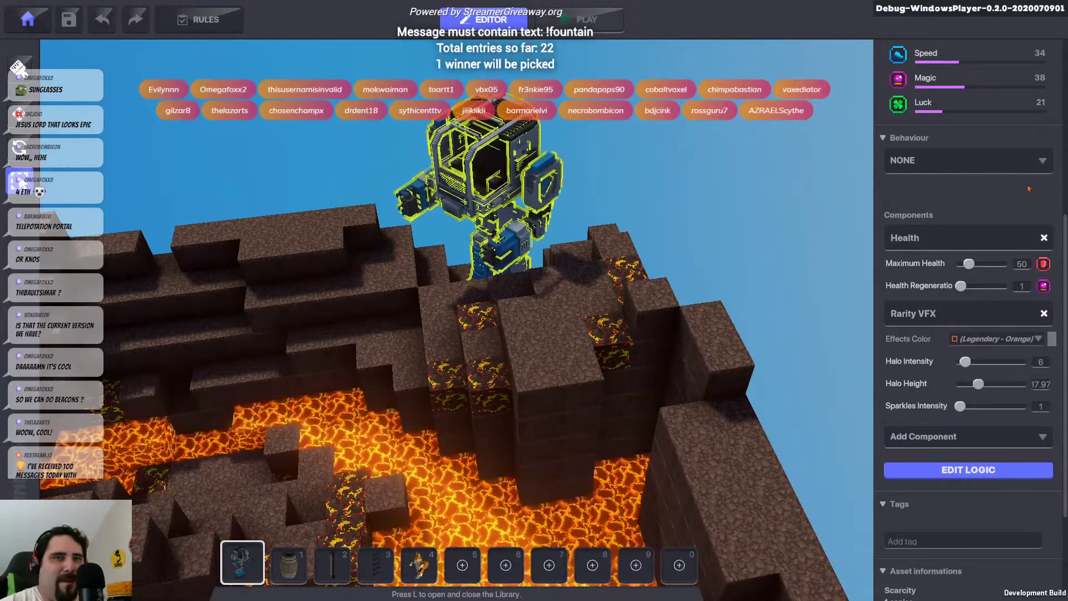
Give the Police Mech the Avatar behaviour, playtest the level to view its halo, and return to editing
{"action": "left_click", "coordinate": [1009, 170]}
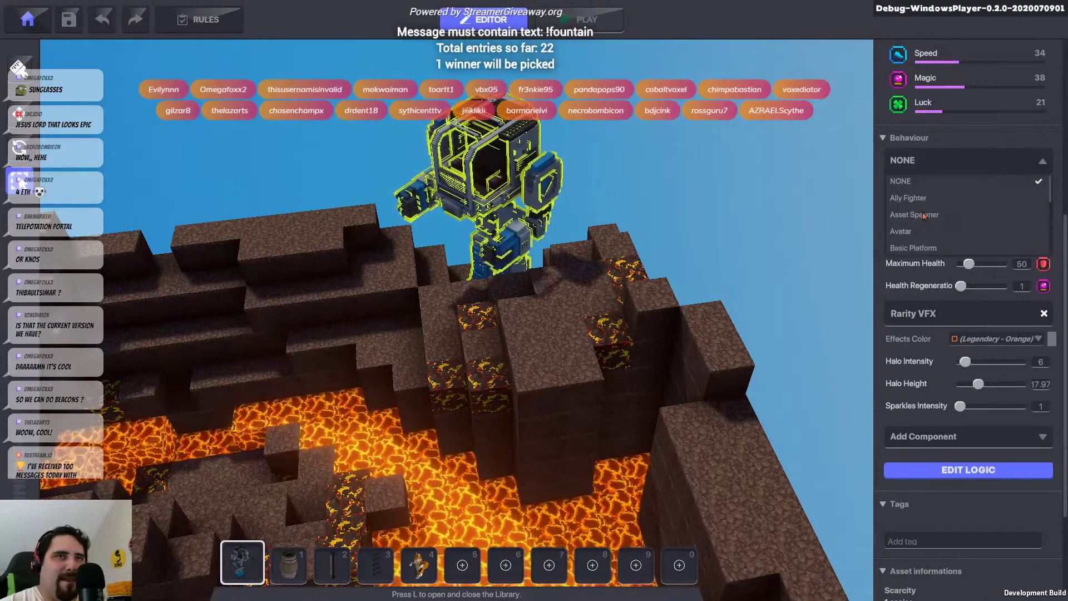
{"action": "left_click", "coordinate": [907, 231]}
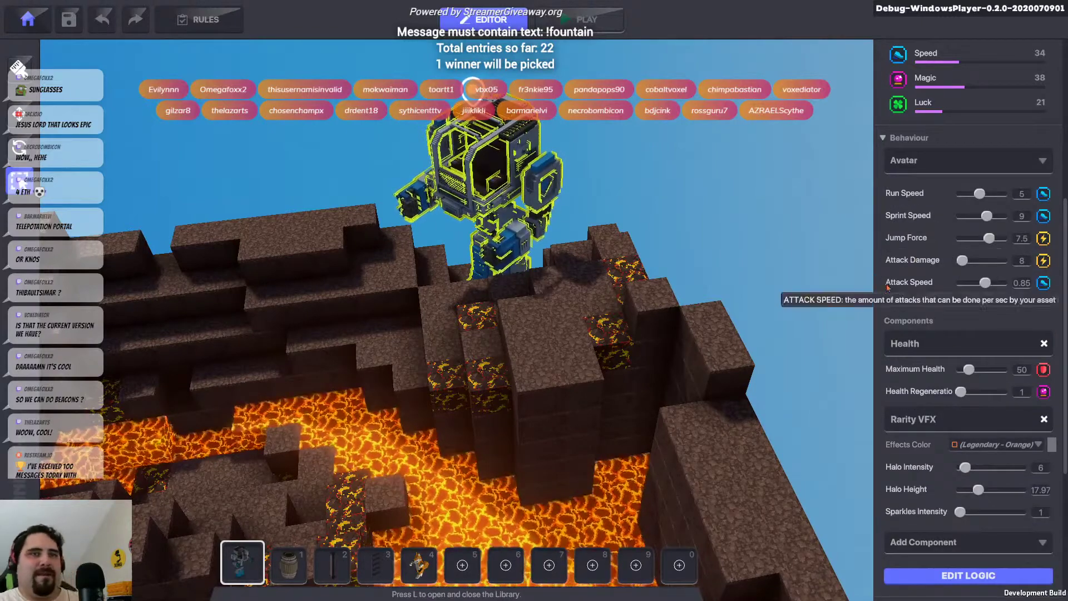
{"action": "left_click", "coordinate": [604, 21]}
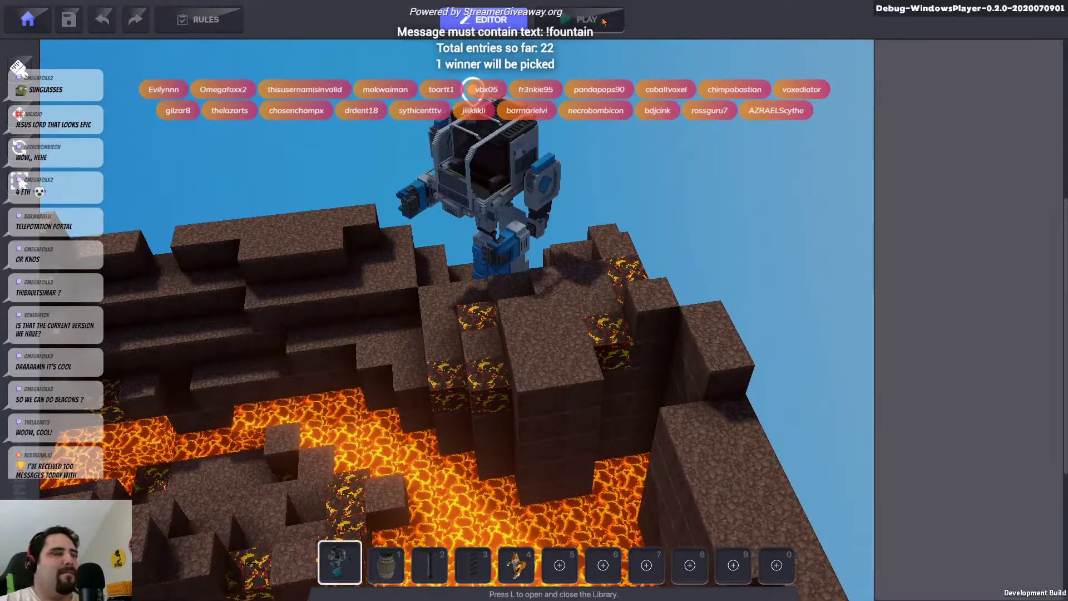
{"action": "key", "text": "space"}
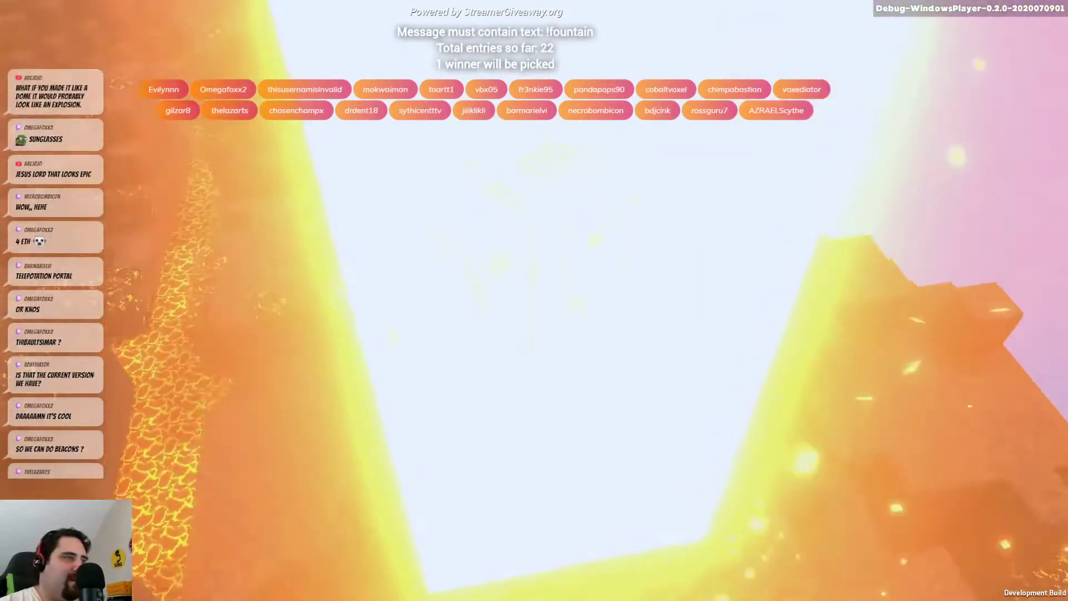
{"action": "key", "text": "Escape"}
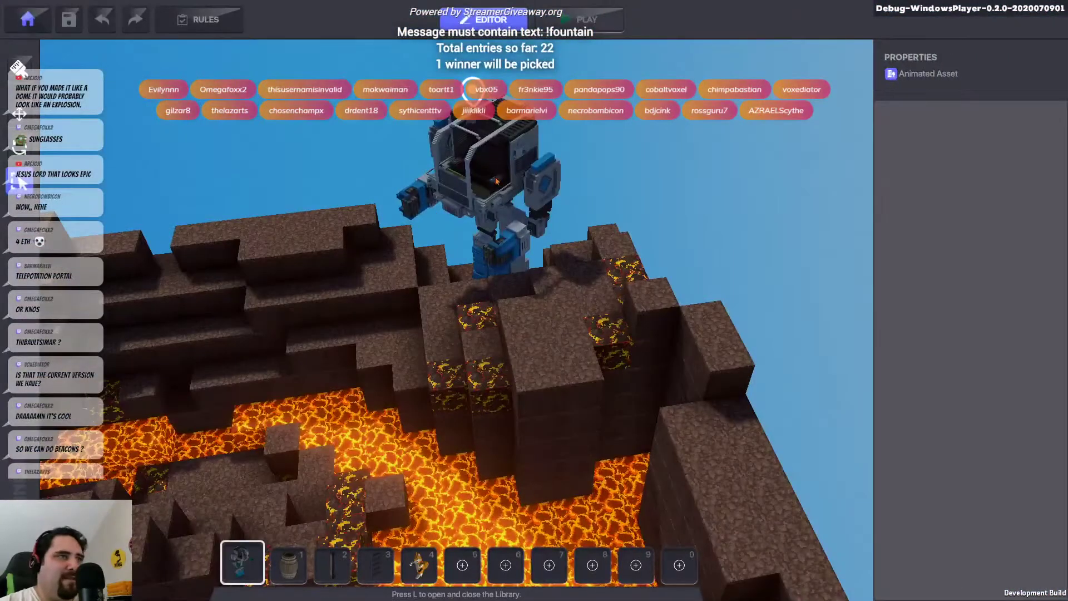
Set the Police Mech's Halo Intensity and Halo Height to 1, playtest its sparkles, and return to editing
{"action": "scroll", "coordinate": [965, 543], "scroll_direction": "down", "scroll_amount": 10}
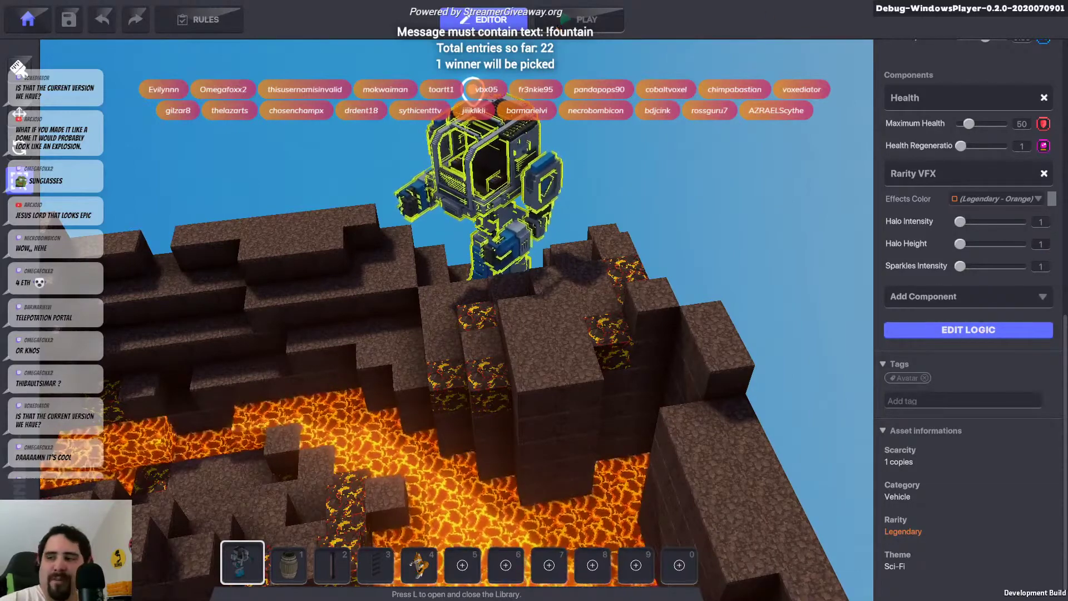
{"action": "left_click", "coordinate": [572, 28]}
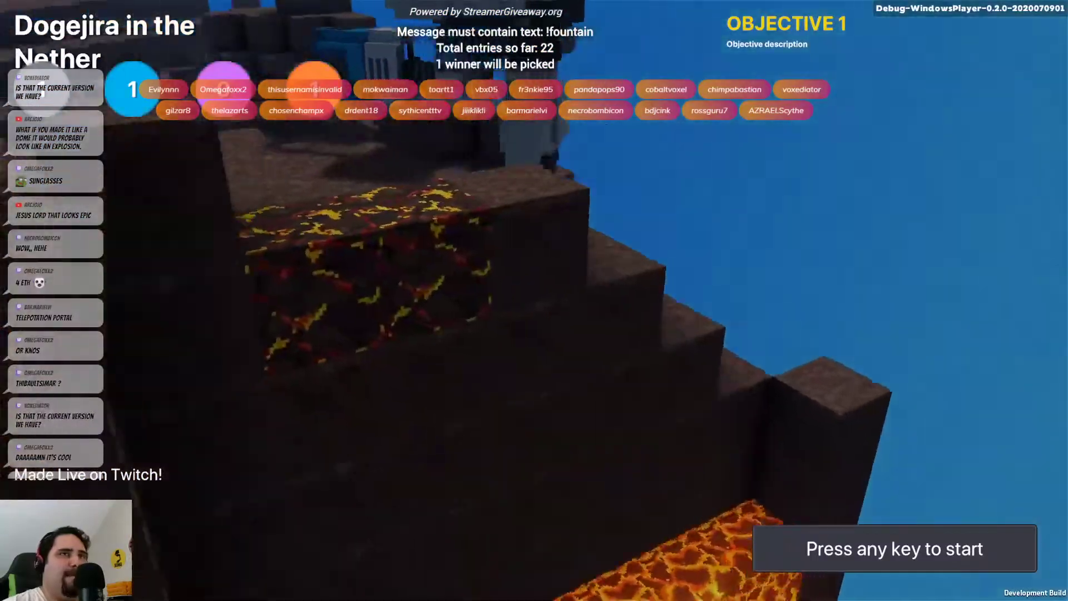
{"action": "key", "text": "space"}
{"action": "key", "text": "w"}
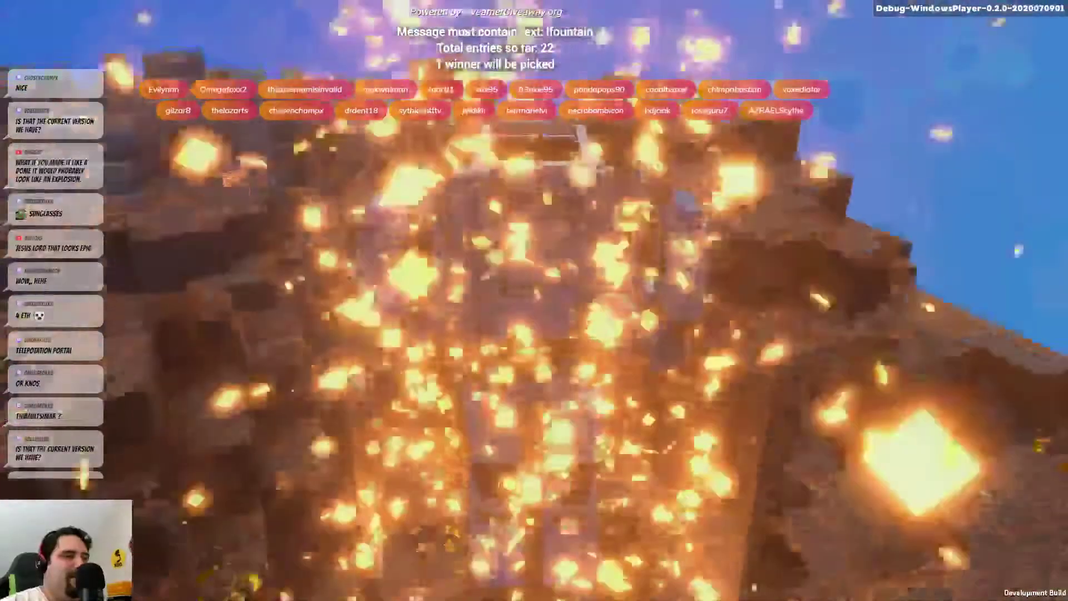
{"action": "key", "text": "Escape"}
Delete the Police Mech from the rocky ledge
{"action": "left_click", "coordinate": [548, 194]}
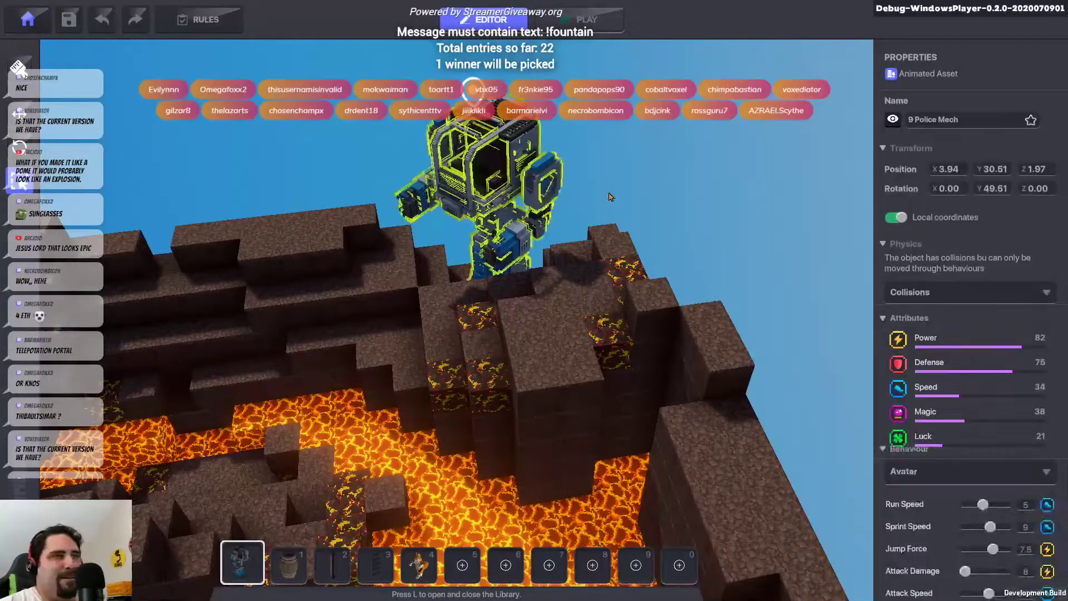
{"action": "key", "text": "Delete"}
Place a Barrel on the flat rocky plateau beside the small raised rock formation
{"action": "key", "text": "s"}
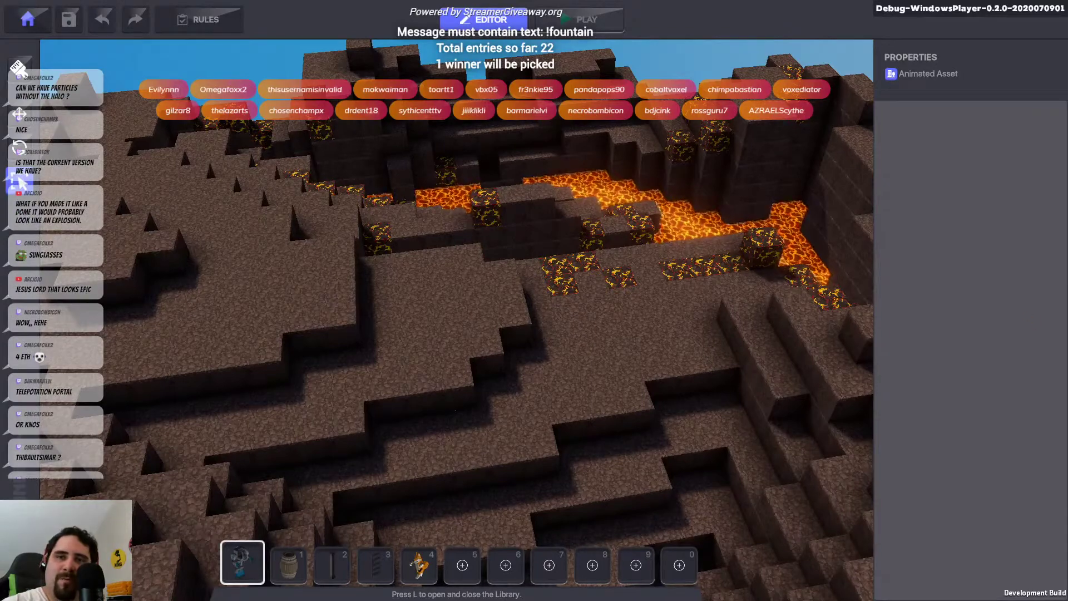
{"action": "key", "text": "d"}
{"action": "key", "text": "d"}
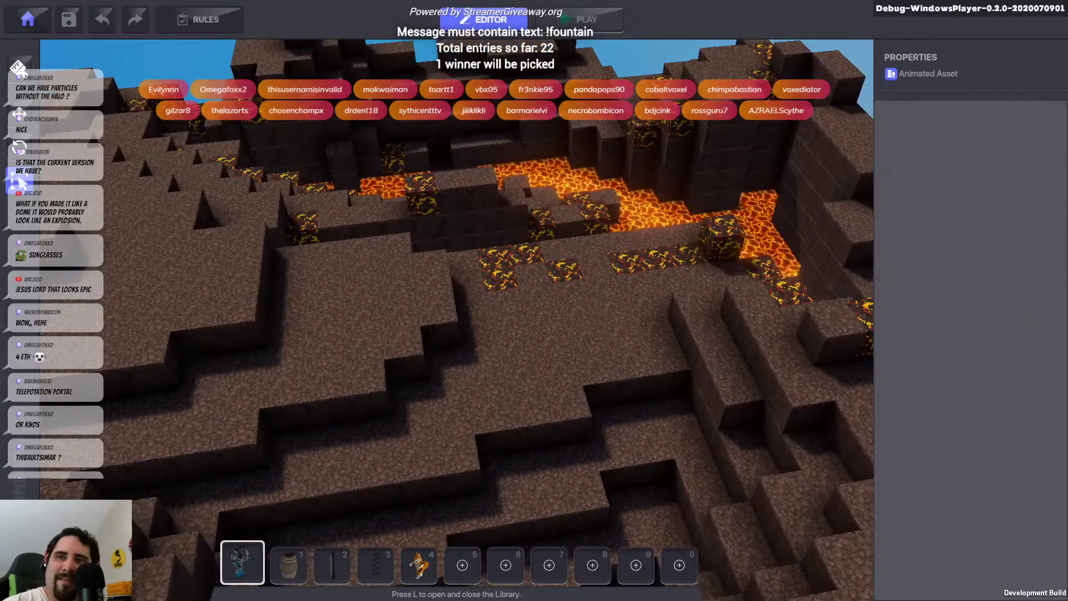
{"action": "key", "text": "a"}
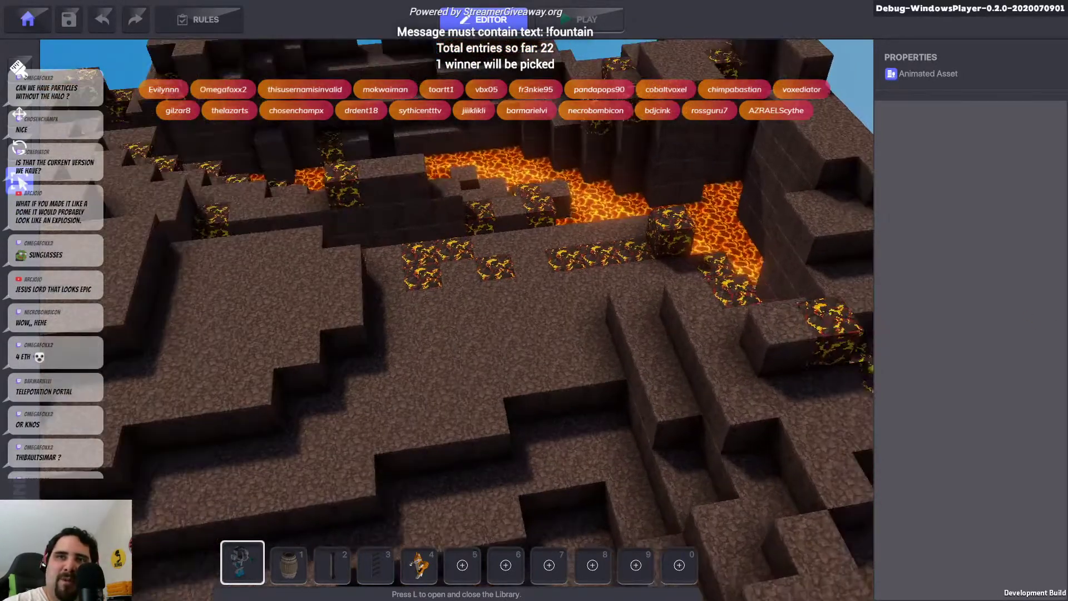
{"action": "key", "text": "s"}
{"action": "key", "text": "d"}
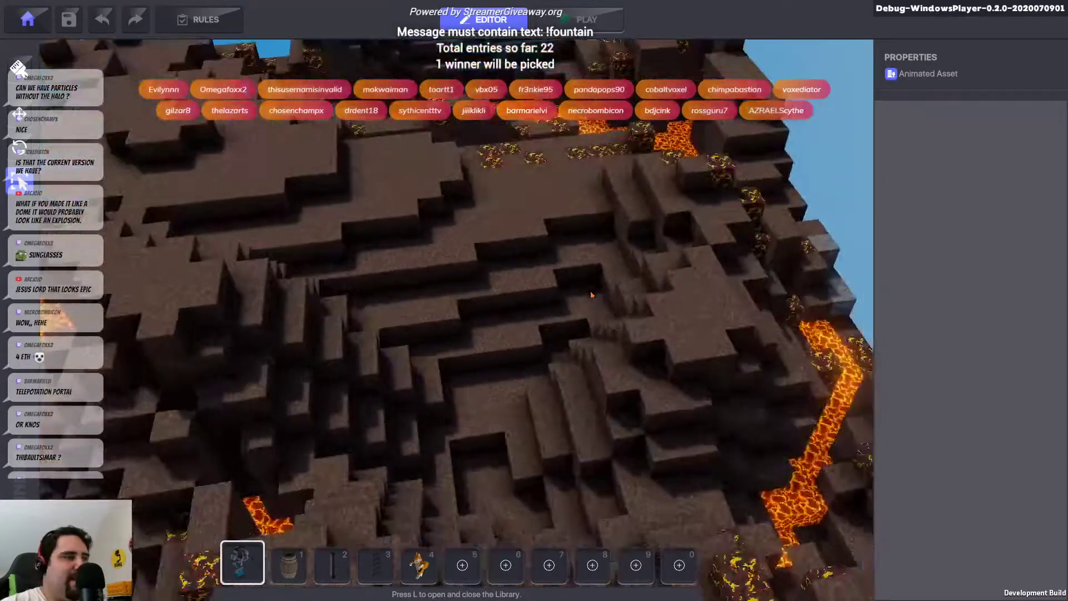
{"action": "key", "text": "a"}
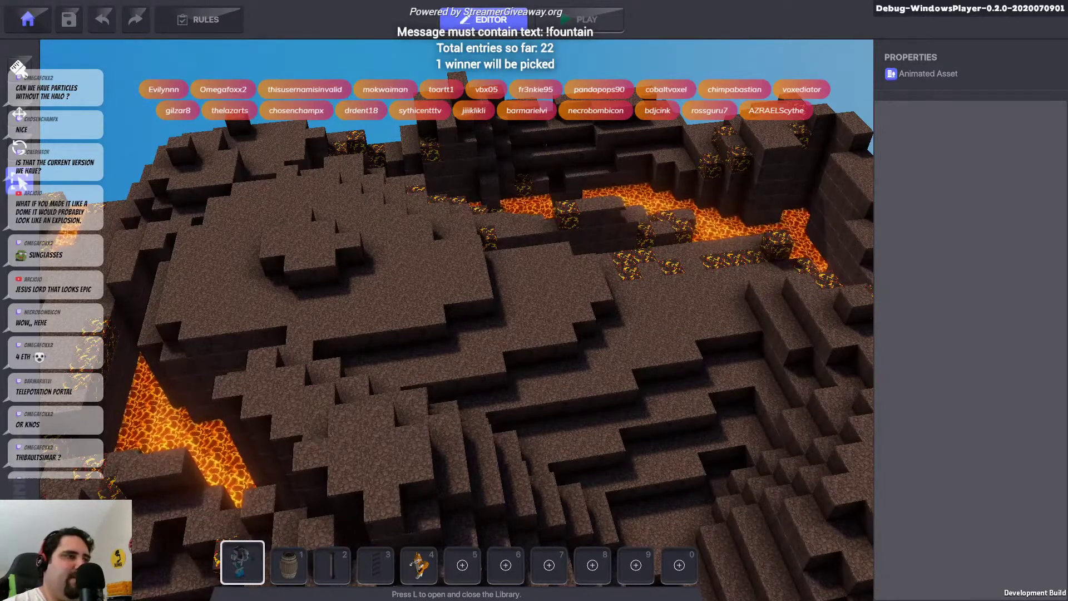
{"action": "scroll", "coordinate": [444, 387], "scroll_direction": "down", "scroll_amount": 3}
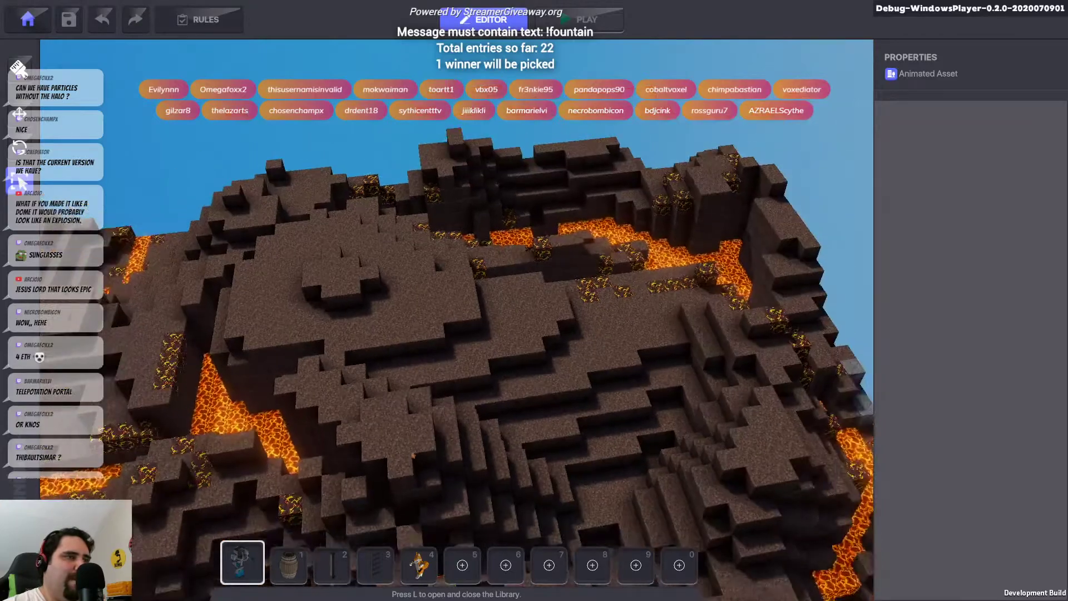
{"action": "key", "text": "1"}
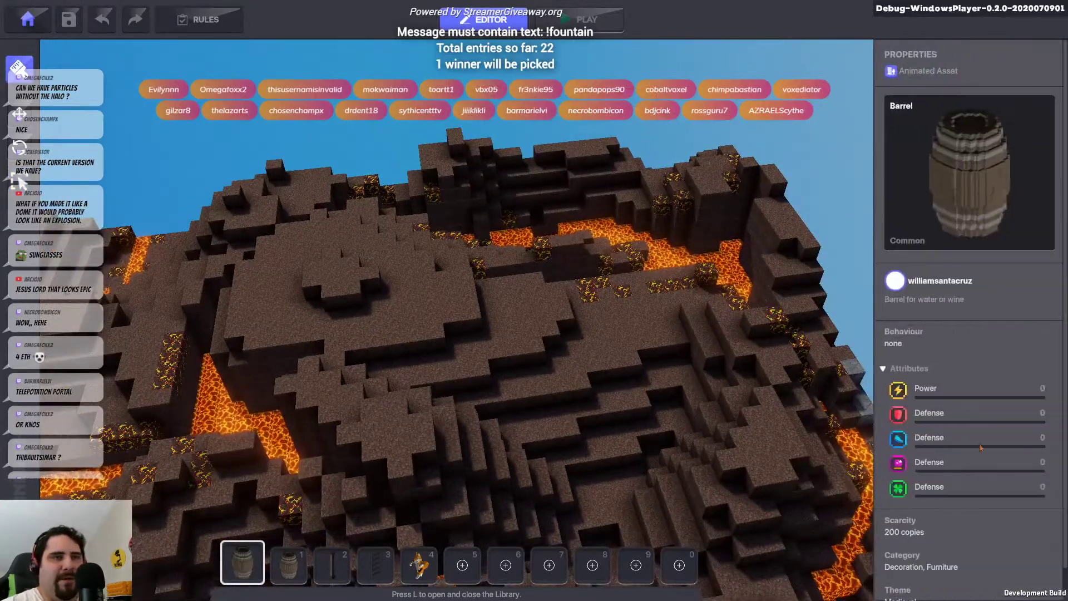
{"action": "scroll", "coordinate": [490, 356], "scroll_direction": "up", "scroll_amount": 5}
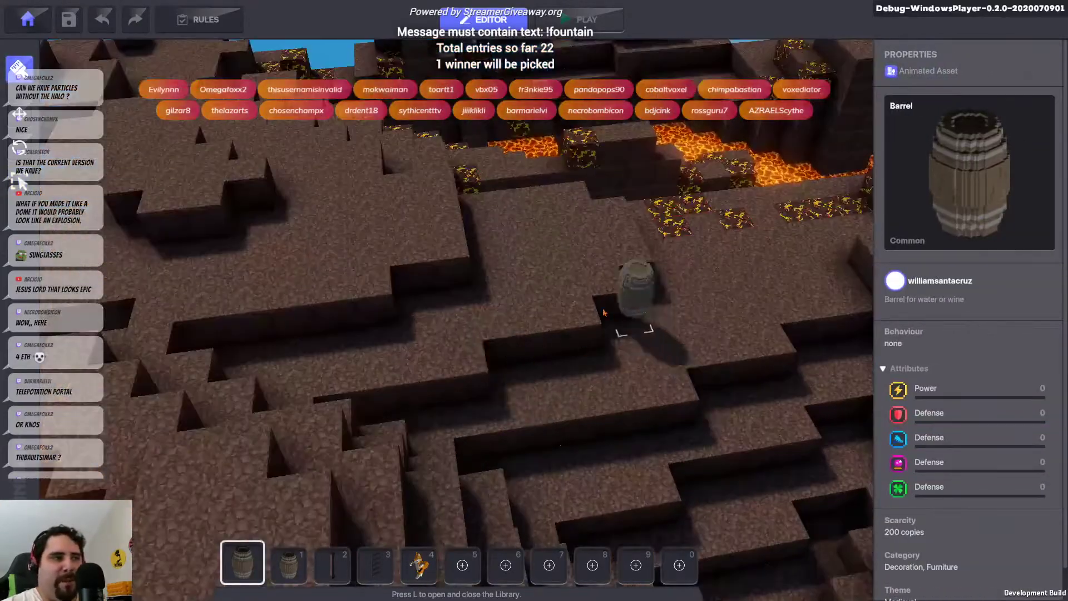
{"action": "right_click_drag", "start_coordinate": [605, 312], "coordinate": [524, 304]}
{"action": "middle_click_drag", "start_coordinate": [524, 303], "coordinate": [562, 362]}
{"action": "scroll", "coordinate": [552, 366], "scroll_direction": "up", "scroll_amount": 3}
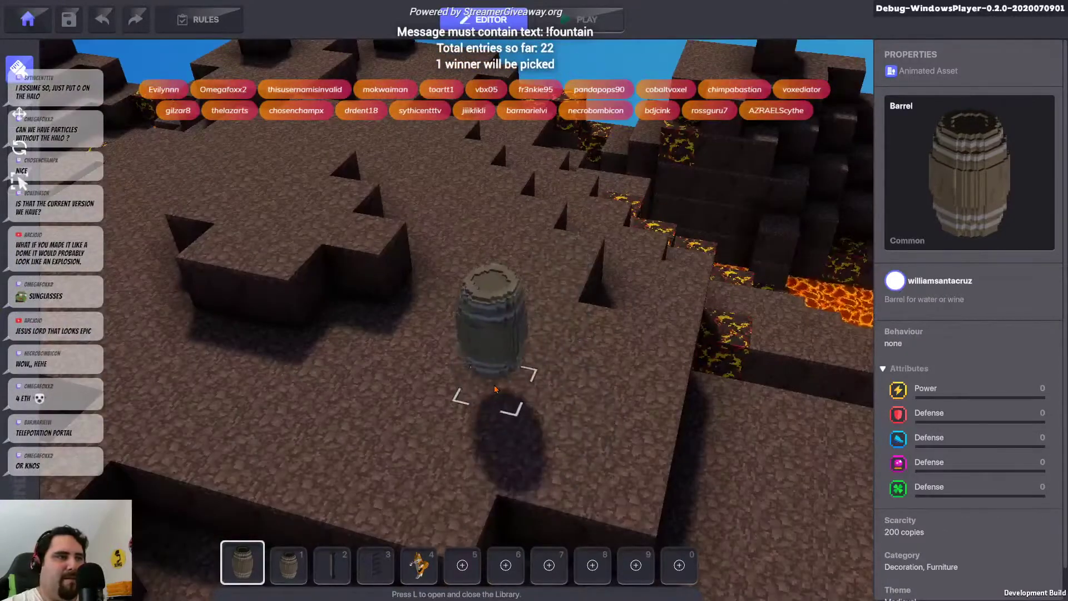
{"action": "left_click", "coordinate": [497, 390]}
Try to clear the development console's errors, switching to the move tool and back to Barrel placement
{"action": "left_click_drag", "start_coordinate": [342, 188], "coordinate": [178, 184]}
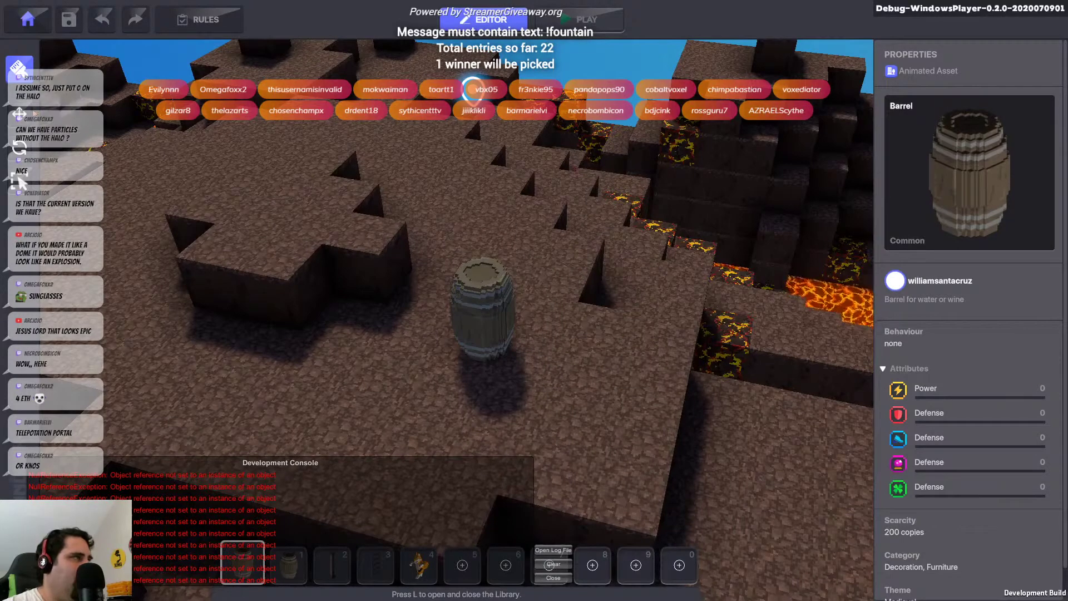
{"action": "left_click", "coordinate": [20, 115]}
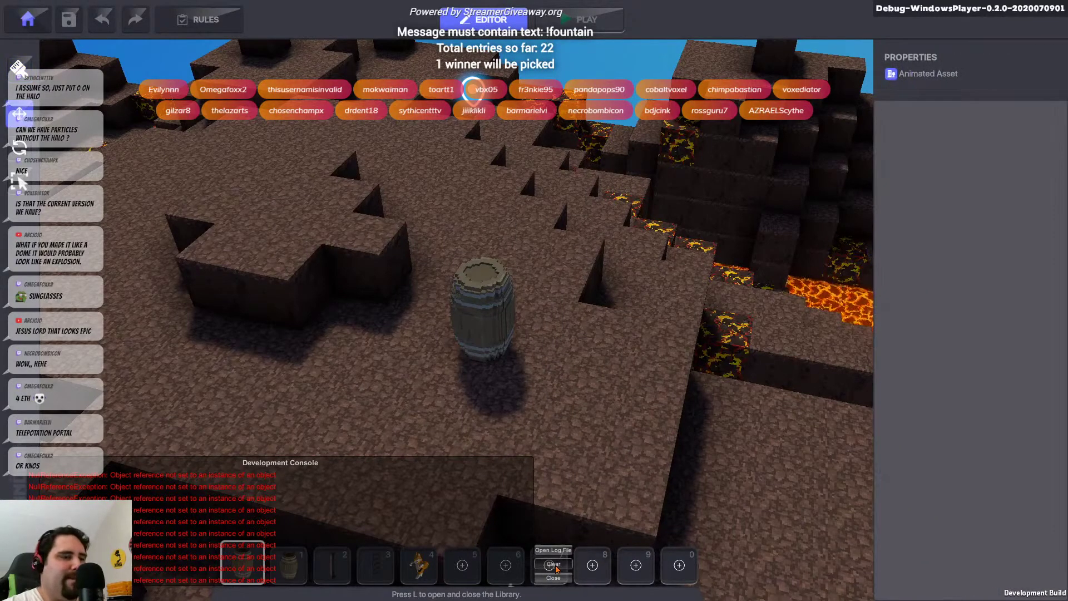
{"action": "left_click", "coordinate": [557, 569]}
{"action": "left_click", "coordinate": [243, 565]}
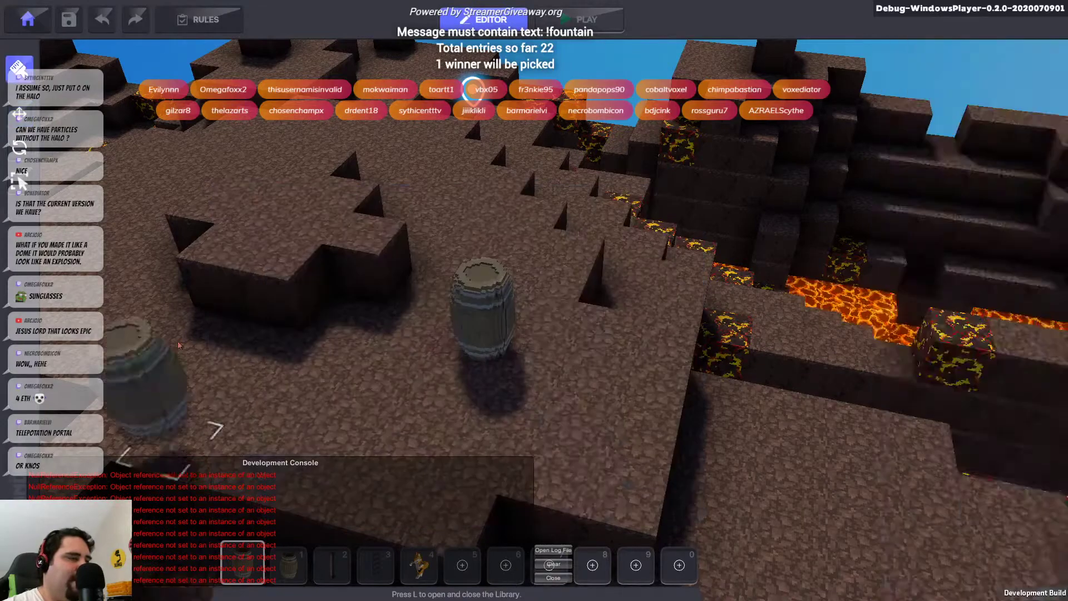
{"action": "scroll", "coordinate": [625, 427], "scroll_direction": "down", "scroll_amount": 5}
{"action": "right_click_drag", "start_coordinate": [625, 428], "coordinate": [661, 359]}
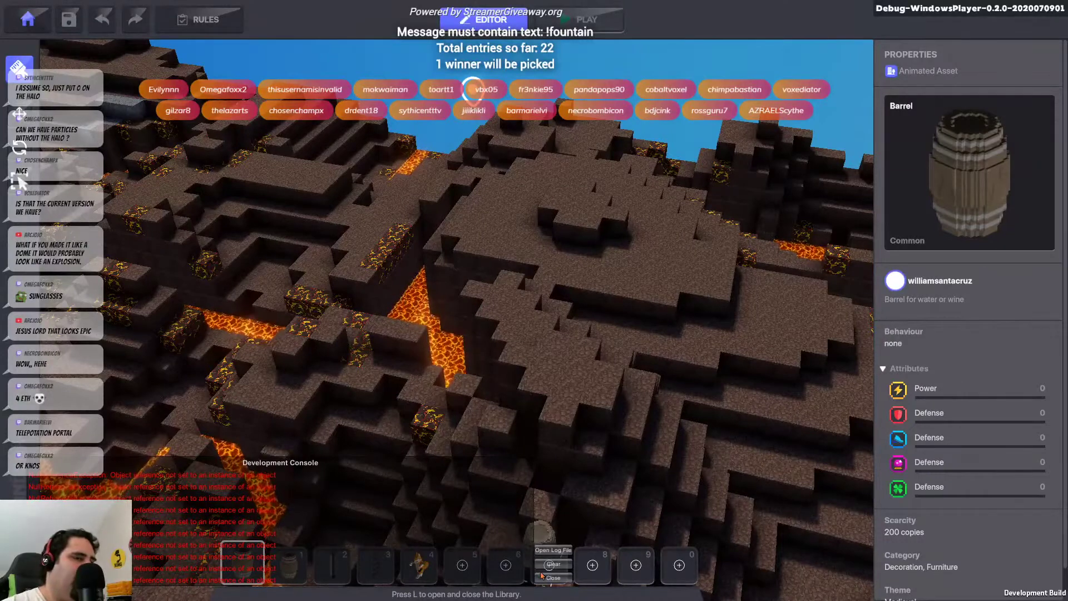
Open and close the asset library repeatedly while trying to clear and dismiss the development console
{"action": "key", "text": "l"}
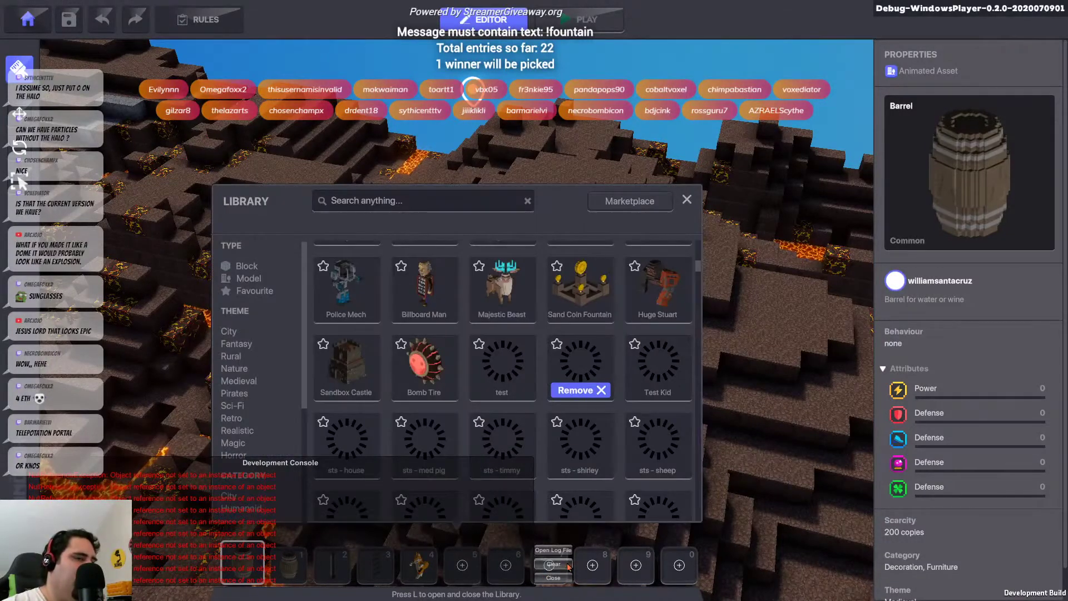
{"action": "key", "text": "l"}
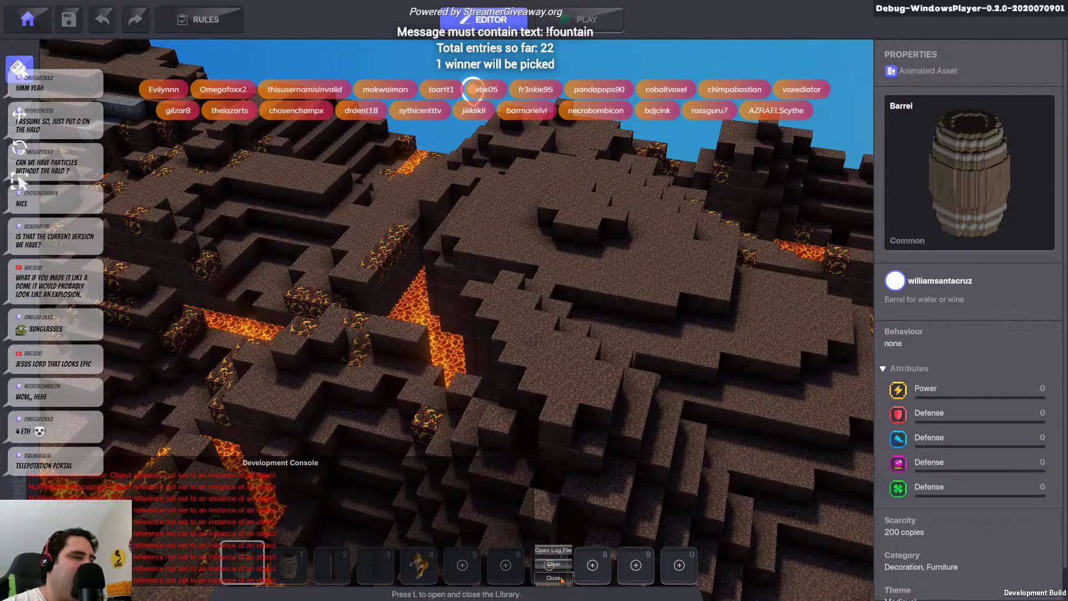
{"action": "key", "text": "l"}
{"action": "key", "text": "l"}
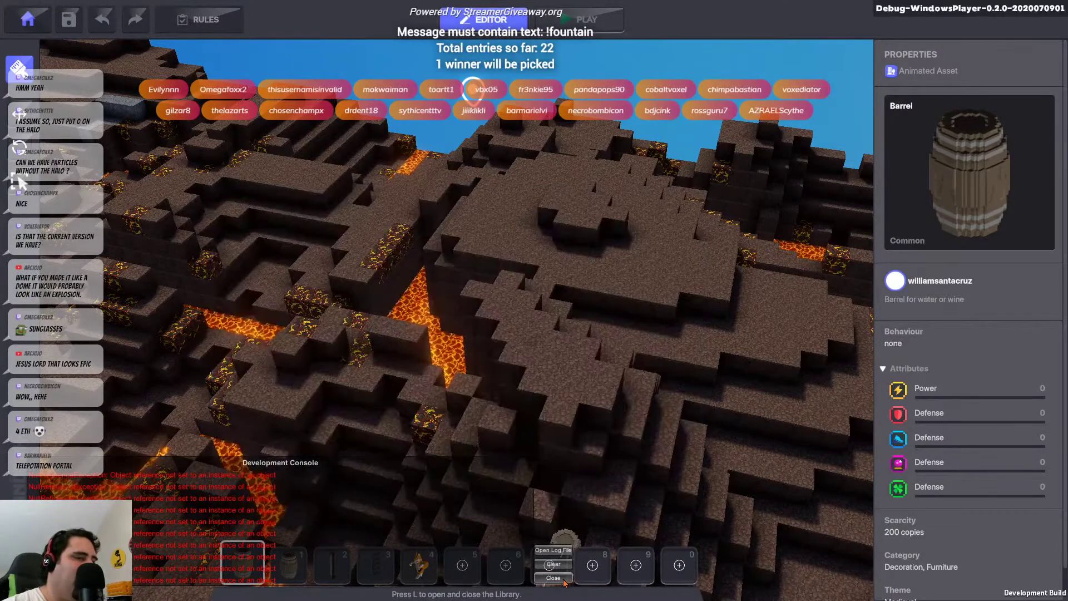
{"action": "key", "text": "l"}
{"action": "key", "text": "l"}
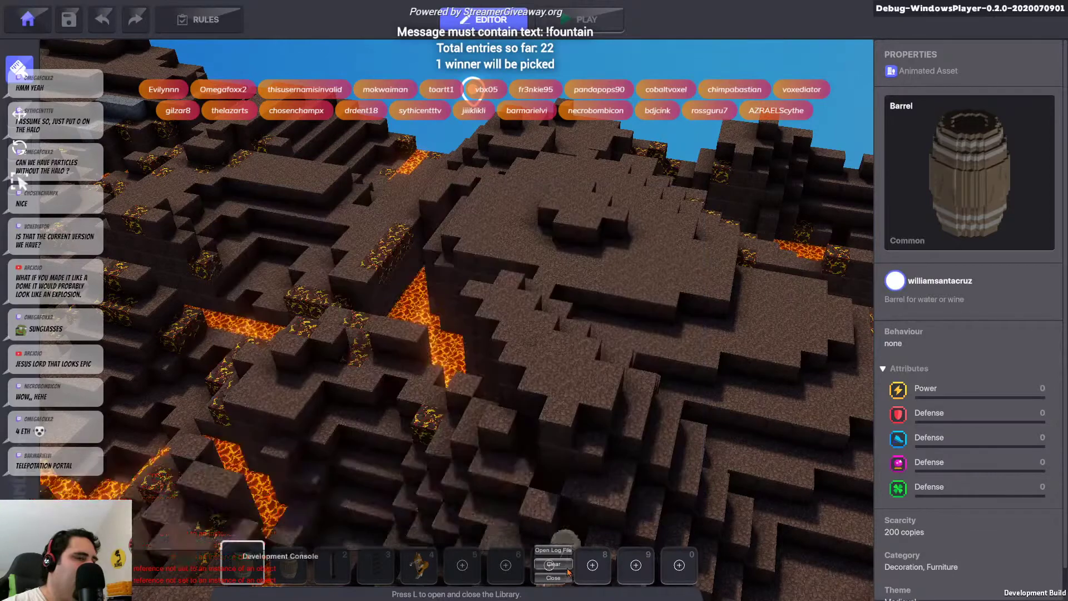
{"action": "key", "text": "l"}
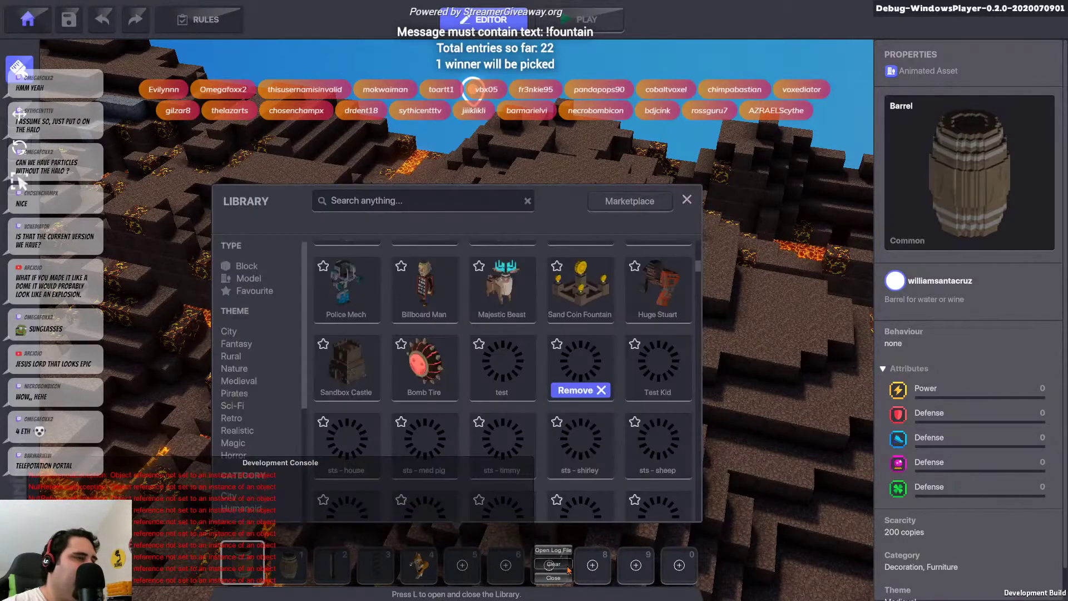
{"action": "key", "text": "l"}
Leave the level for the main menu without saving and log back in with the remembered account
{"action": "left_click", "coordinate": [40, 25]}
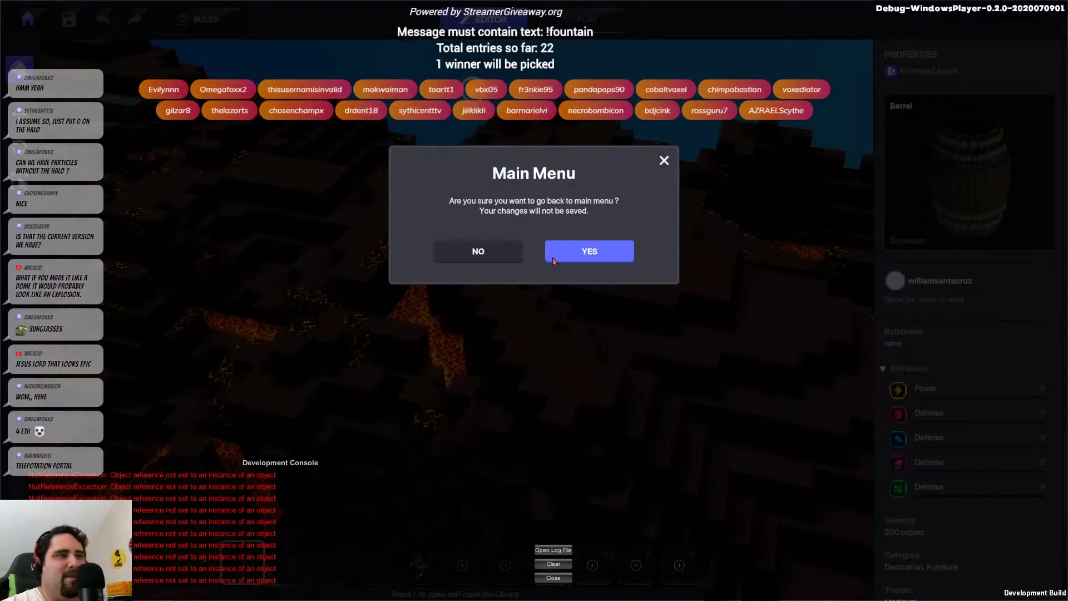
{"action": "left_click", "coordinate": [573, 253]}
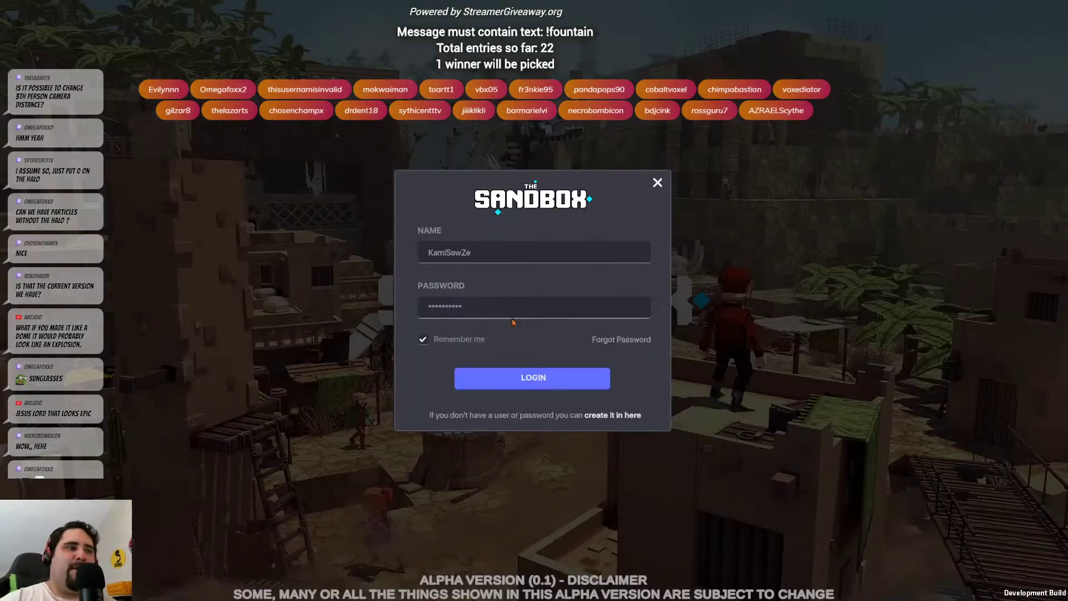
{"action": "left_click", "coordinate": [579, 383]}
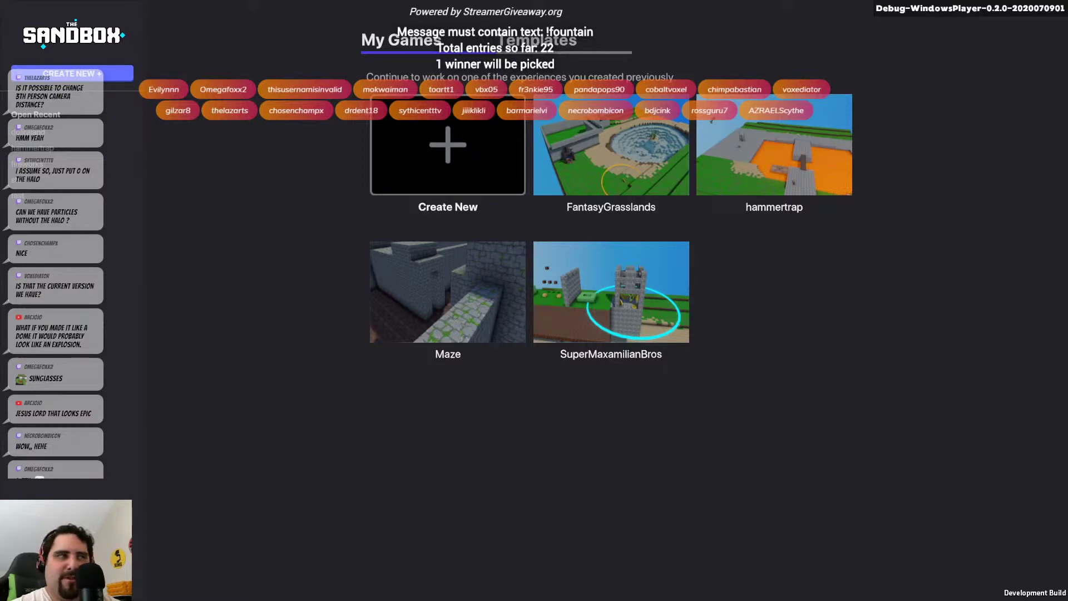
Create a new experience named cold with the Antarctica theme and a 1x1 land size
{"action": "left_click", "coordinate": [438, 142]}
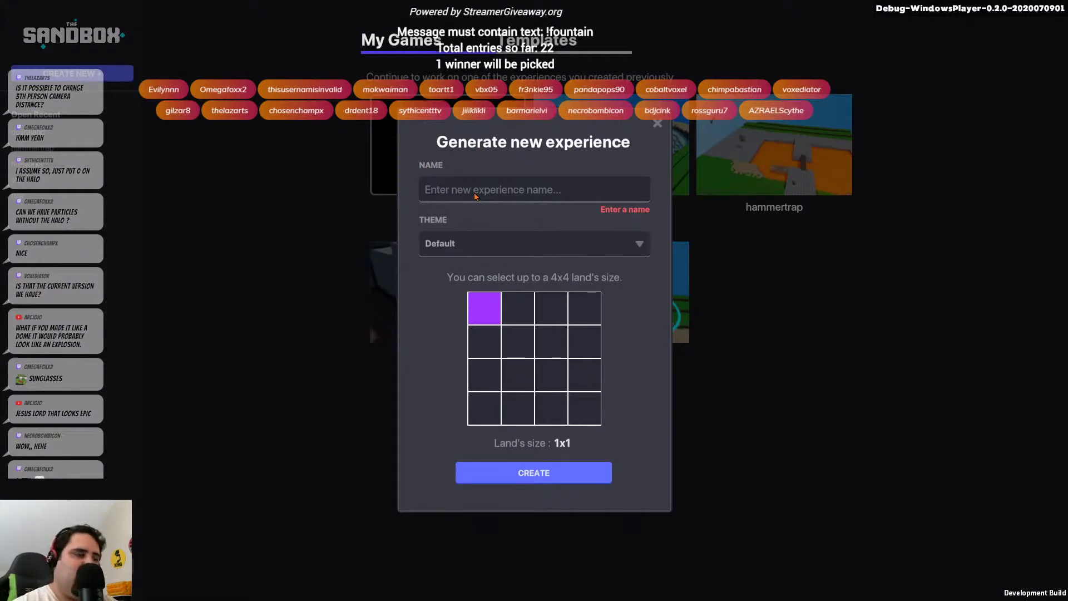
{"action": "left_click", "coordinate": [589, 245]}
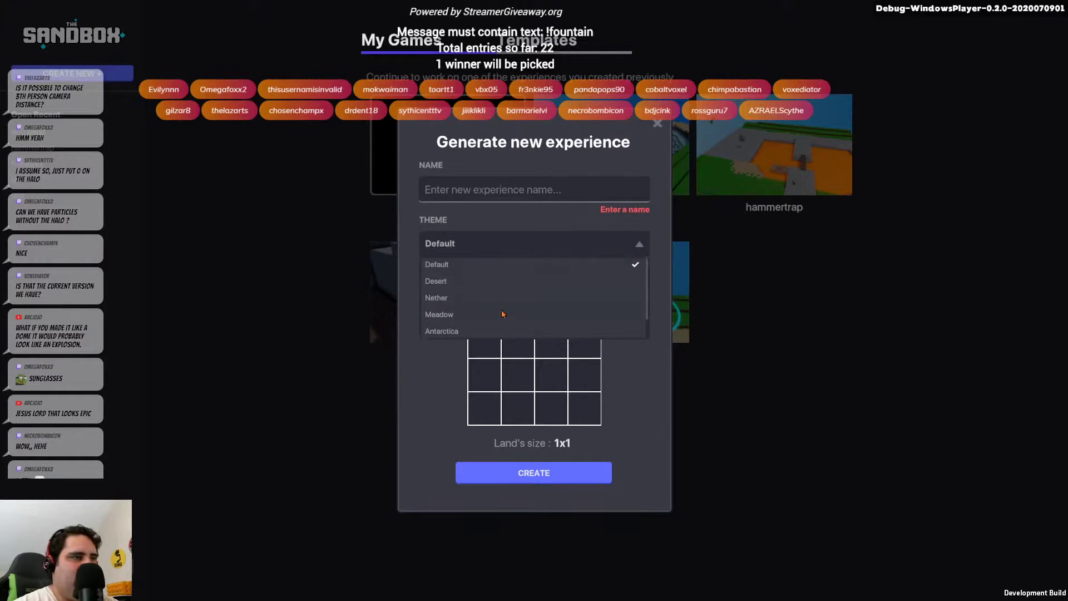
{"action": "scroll", "coordinate": [481, 325], "scroll_direction": "down", "scroll_amount": 1}
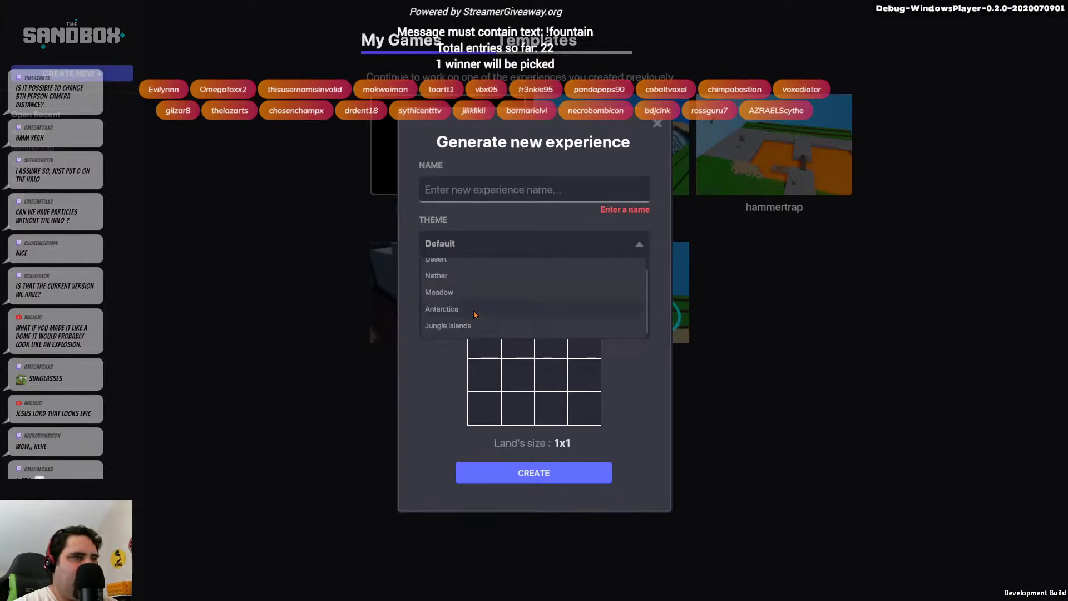
{"action": "left_click", "coordinate": [475, 313]}
{"action": "left_click", "coordinate": [508, 186]}
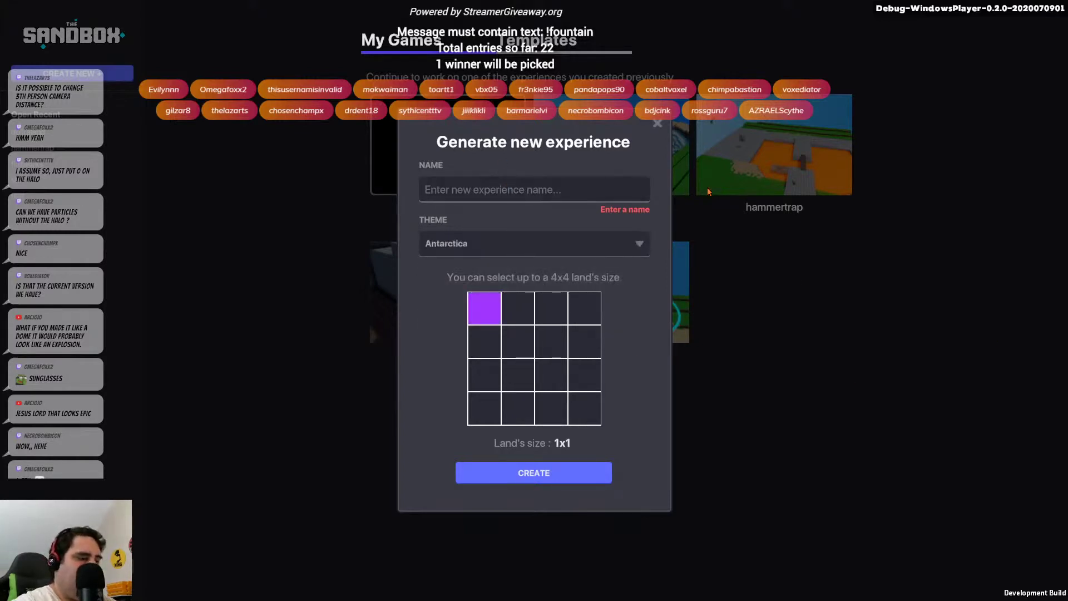
{"action": "type", "text": "cold"}
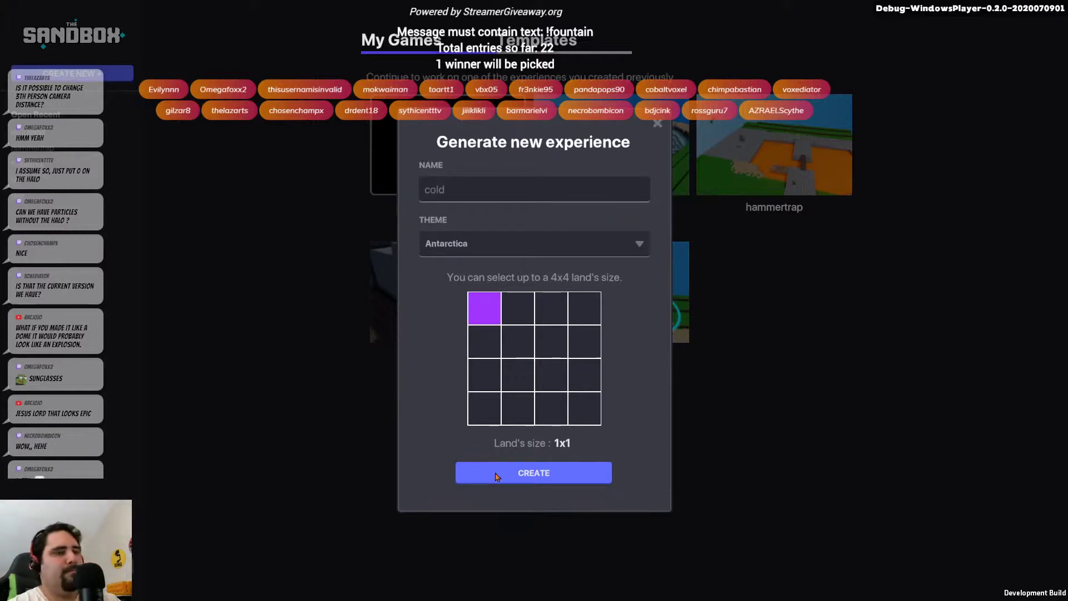
{"action": "key", "text": "Return"}
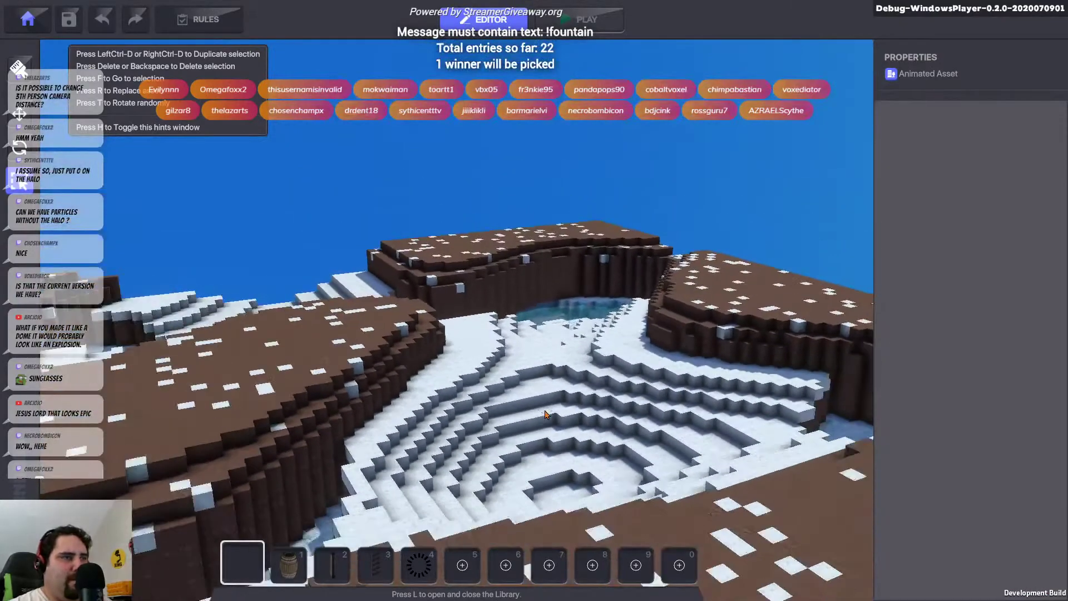
Choose the Squirrel from the Animal category of the asset library for placement
{"action": "right_click_drag", "start_coordinate": [545, 415], "coordinate": [708, 431]}
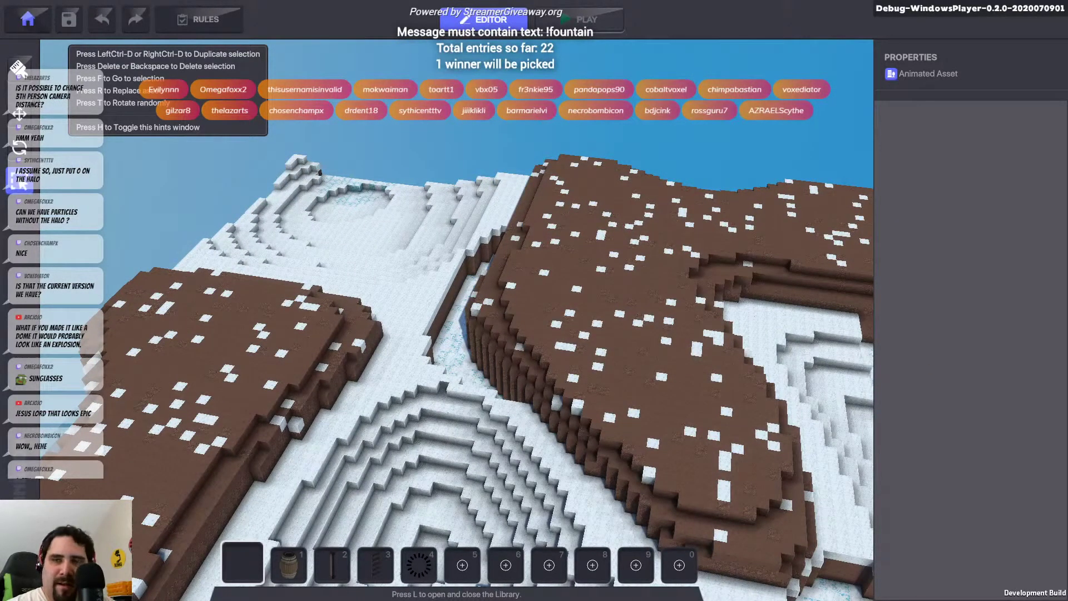
{"action": "key", "text": "s"}
{"action": "key", "text": "a"}
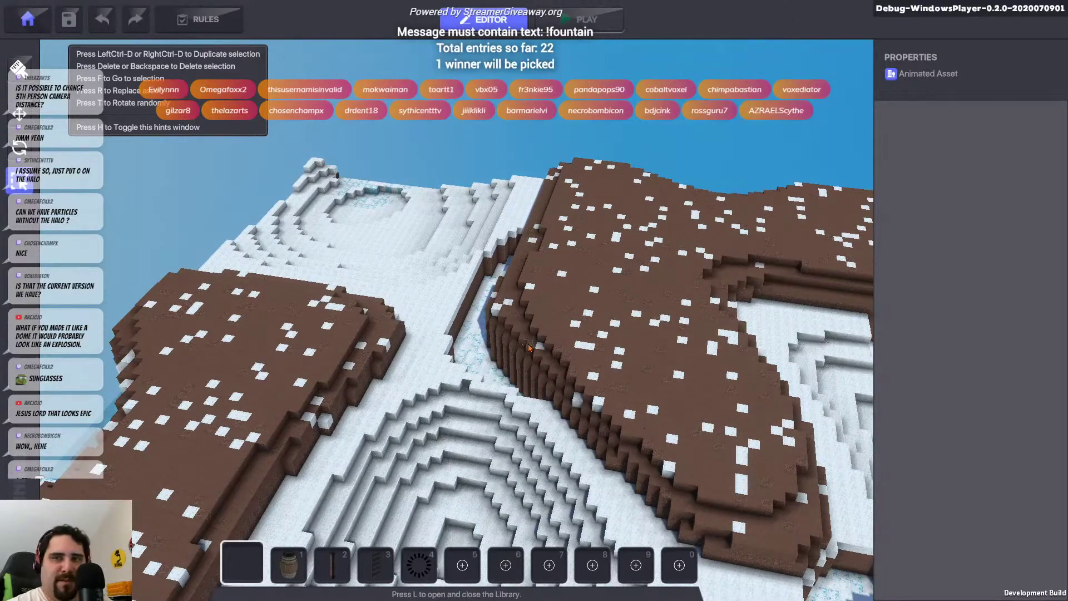
{"action": "right_click_drag", "start_coordinate": [610, 384], "coordinate": [344, 430]}
{"action": "scroll", "coordinate": [344, 430], "scroll_direction": "up", "scroll_amount": 1}
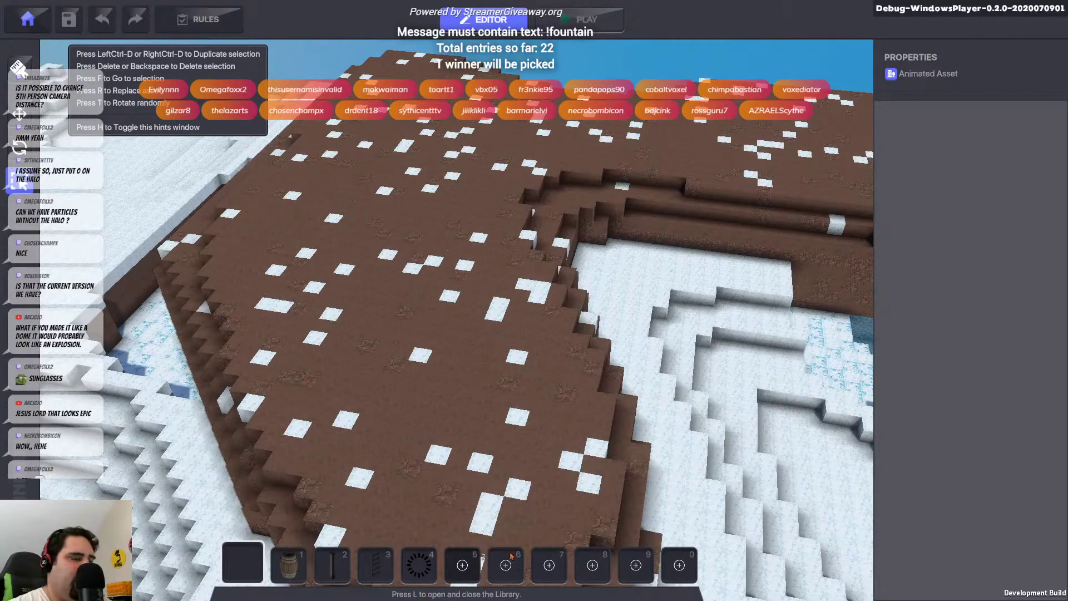
{"action": "key", "text": "l"}
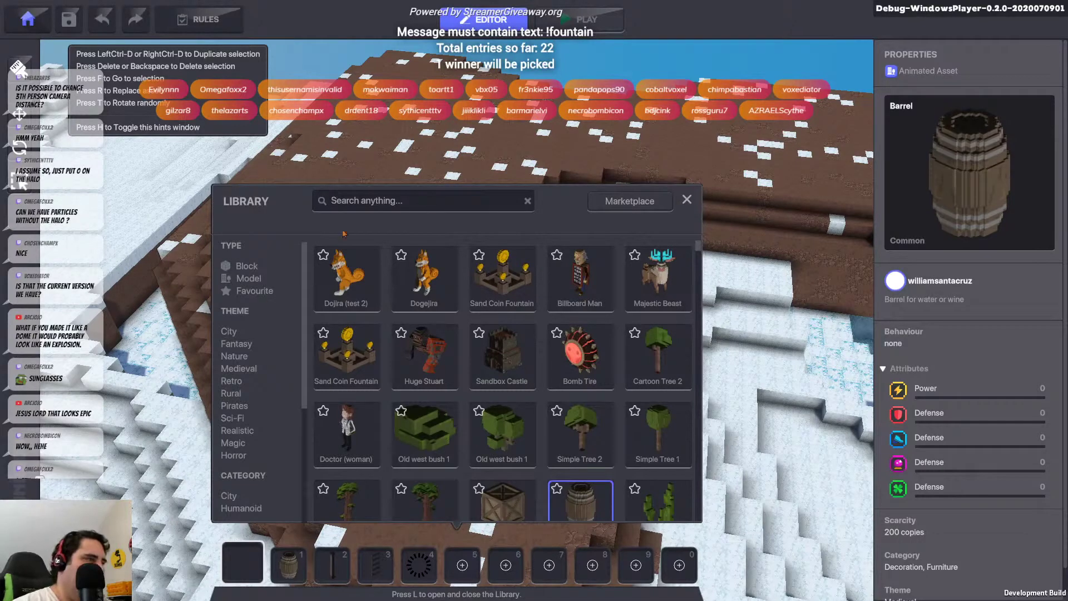
{"action": "scroll", "coordinate": [245, 434], "scroll_direction": "down", "scroll_amount": 3}
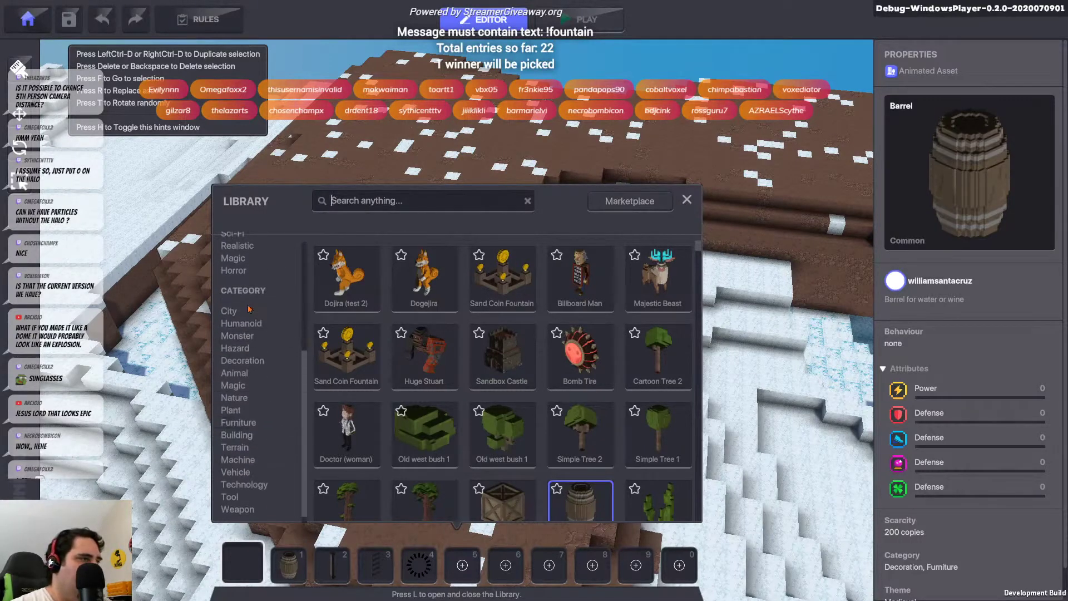
{"action": "left_click", "coordinate": [243, 374]}
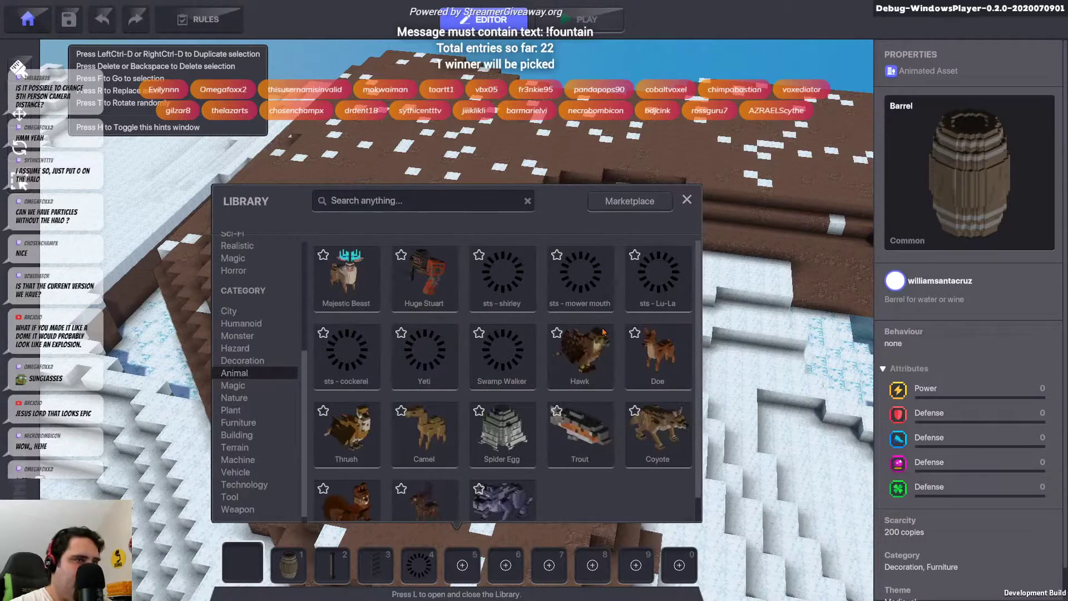
{"action": "scroll", "coordinate": [500, 438], "scroll_direction": "down", "scroll_amount": 1}
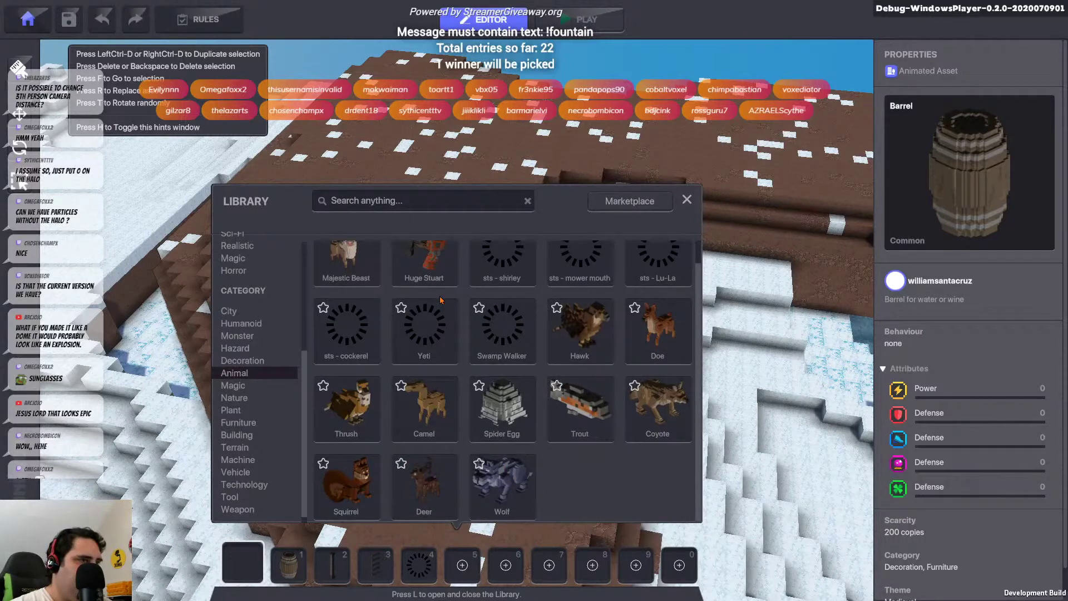
{"action": "scroll", "coordinate": [512, 290], "scroll_direction": "up", "scroll_amount": 1}
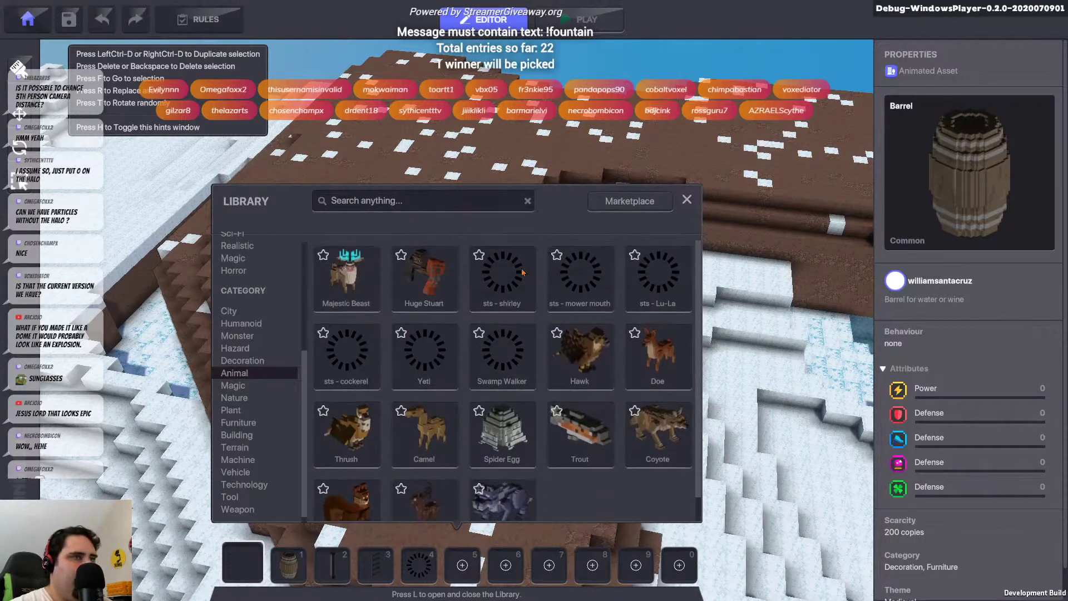
{"action": "scroll", "coordinate": [412, 434], "scroll_direction": "down", "scroll_amount": 1}
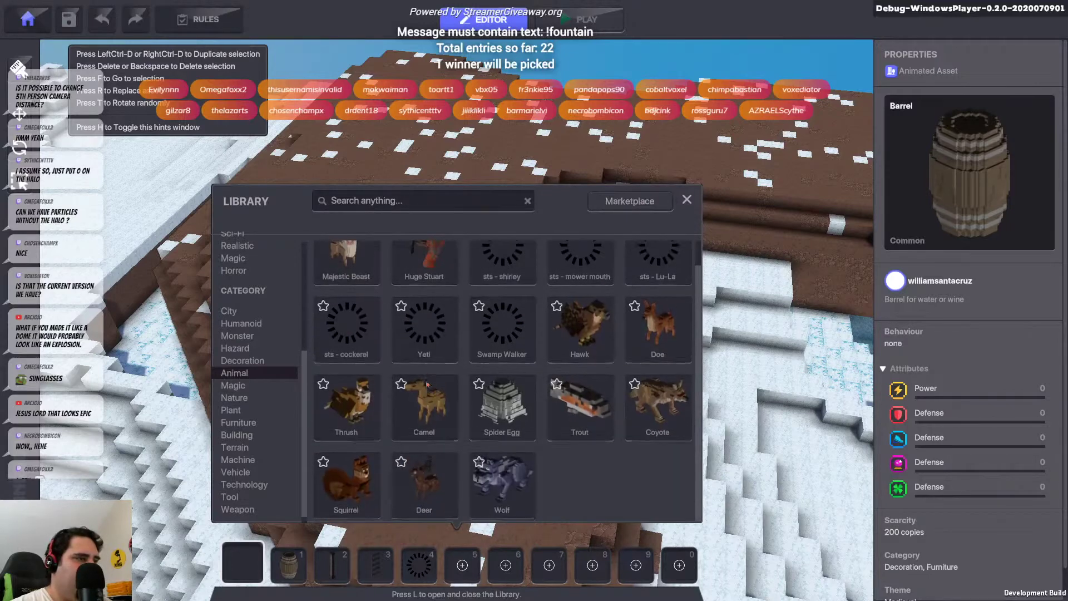
{"action": "left_click", "coordinate": [358, 488]}
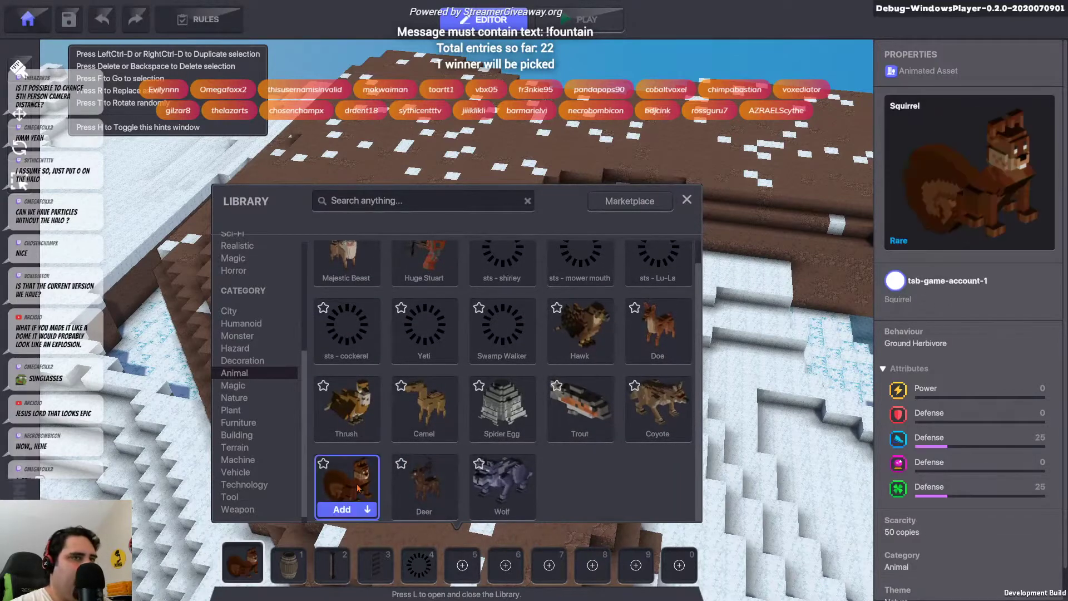
Place the Squirrel on the brown snow-speckled plateau, then select it and focus the view on it
{"action": "left_click", "coordinate": [688, 200]}
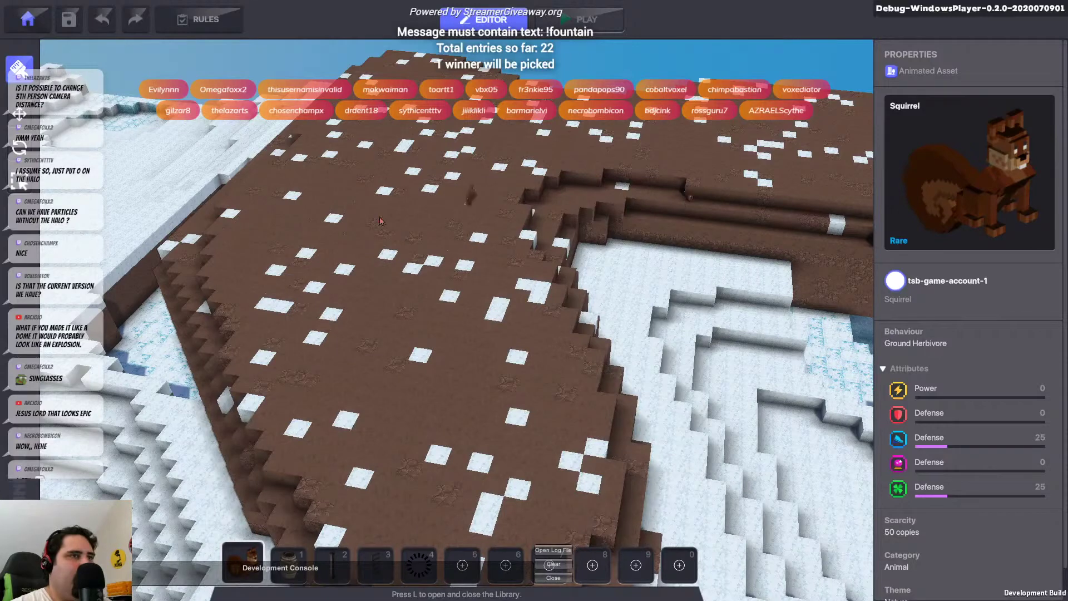
{"action": "left_click", "coordinate": [349, 350]}
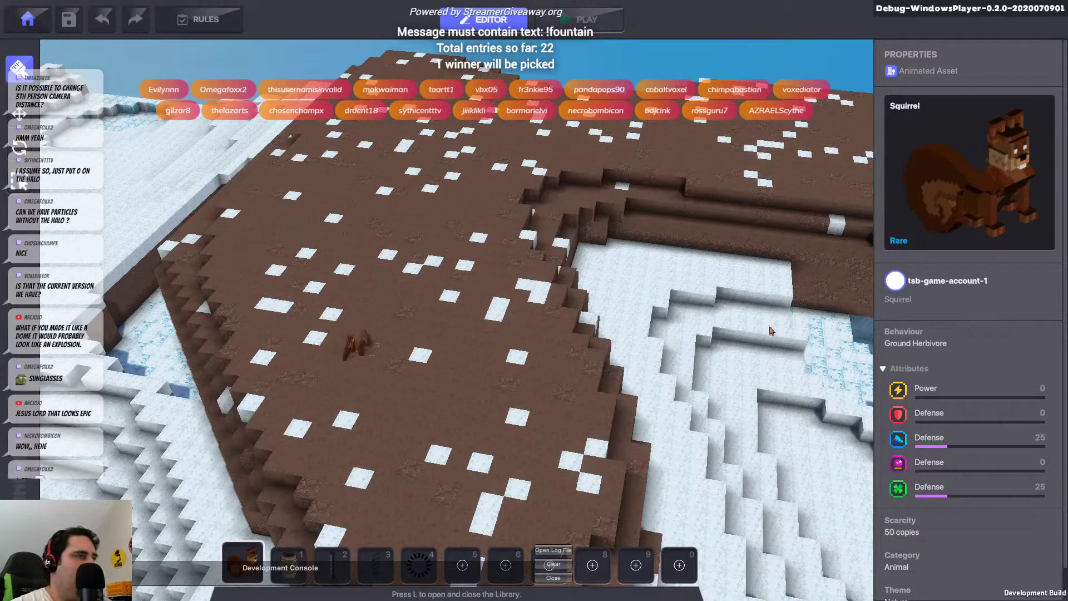
{"action": "left_click", "coordinate": [349, 345]}
{"action": "key", "text": "f"}
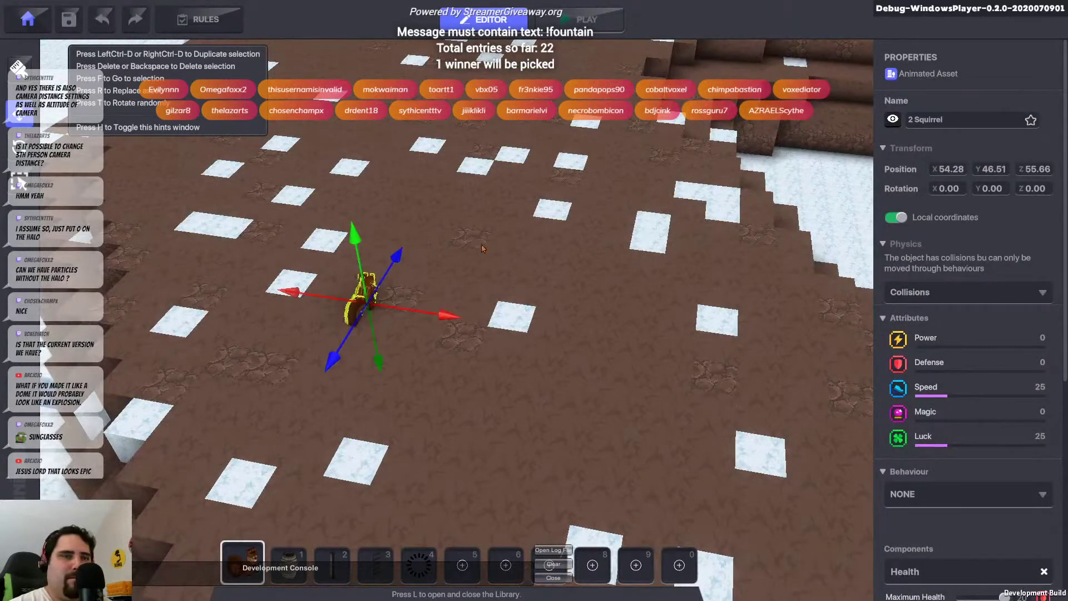
{"action": "middle_click_drag", "start_coordinate": [585, 224], "coordinate": [568, 232]}
Open the Squirrel's logic settings and set its behaviour to Avatar
{"action": "scroll", "coordinate": [1047, 537], "scroll_direction": "down", "scroll_amount": 3}
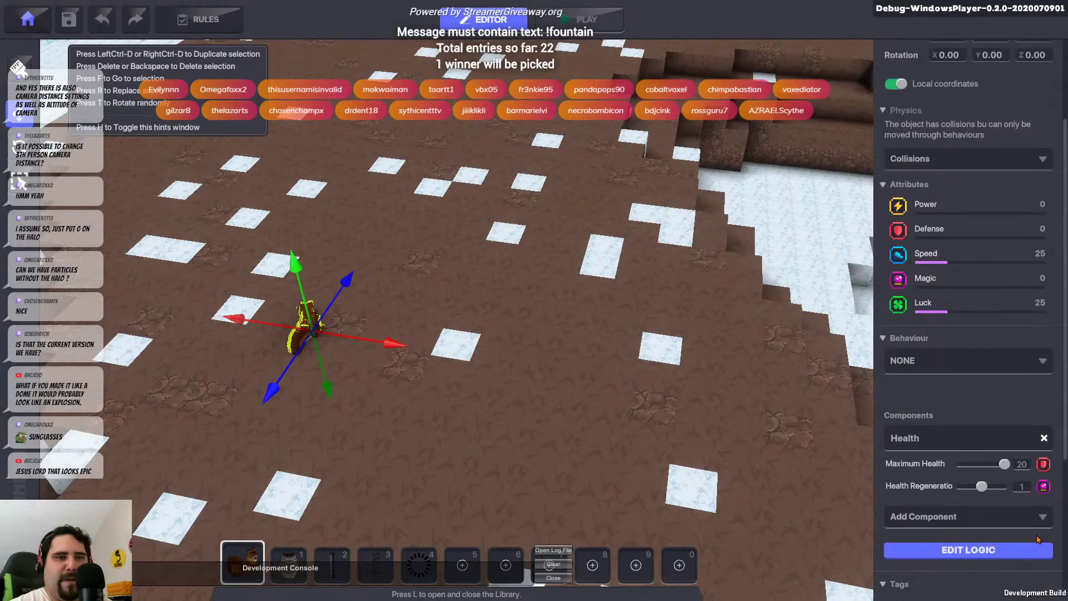
{"action": "left_click", "coordinate": [969, 550]}
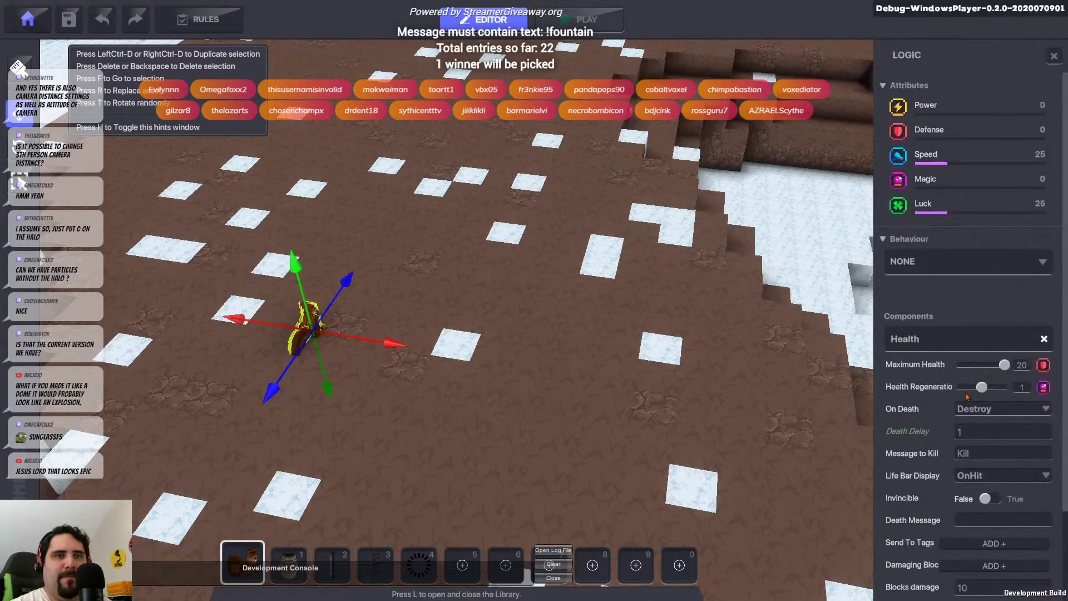
{"action": "scroll", "coordinate": [899, 477], "scroll_direction": "down", "scroll_amount": 1}
{"action": "scroll", "coordinate": [899, 477], "scroll_direction": "down", "scroll_amount": 2}
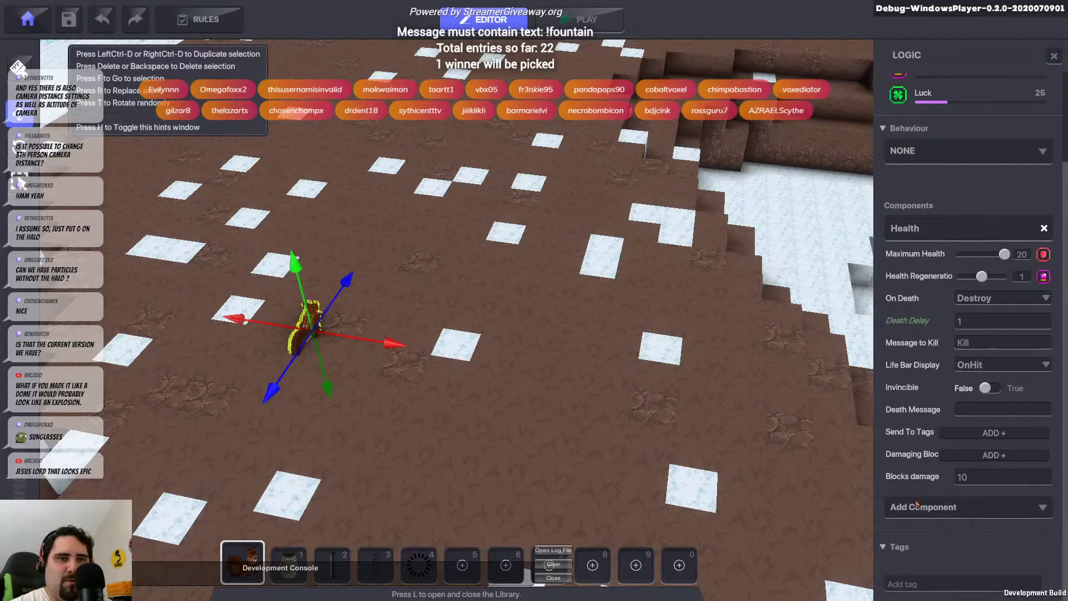
{"action": "scroll", "coordinate": [960, 235], "scroll_direction": "up", "scroll_amount": 1}
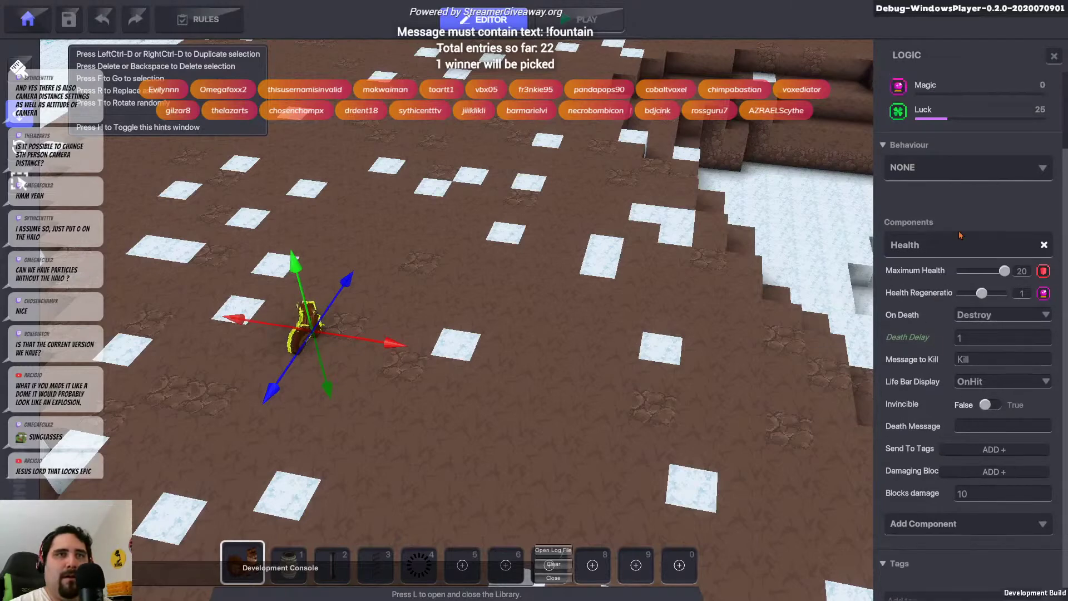
{"action": "left_click", "coordinate": [995, 175]}
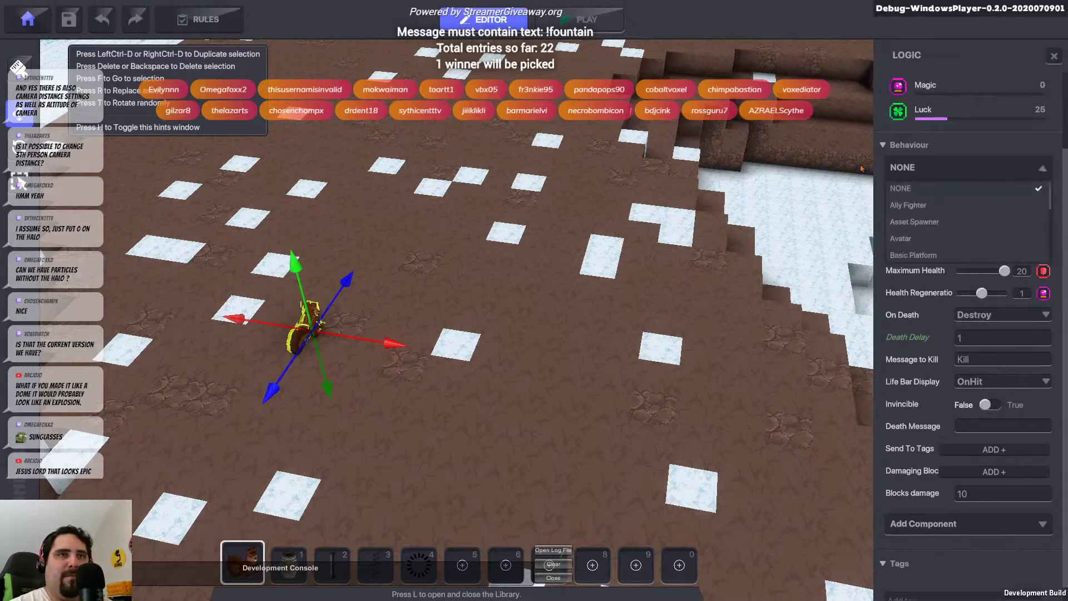
{"action": "left_click", "coordinate": [901, 238]}
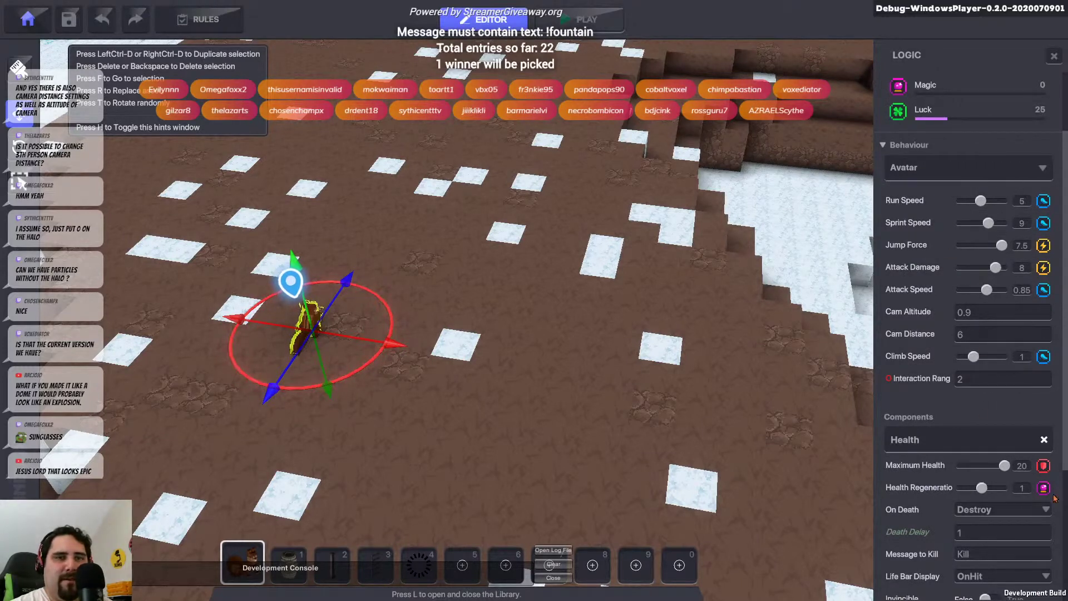
Review the Squirrel's Avatar and Health settings in its logic and basic properties, including the available behaviours
{"action": "scroll", "coordinate": [980, 562], "scroll_direction": "down", "scroll_amount": 6}
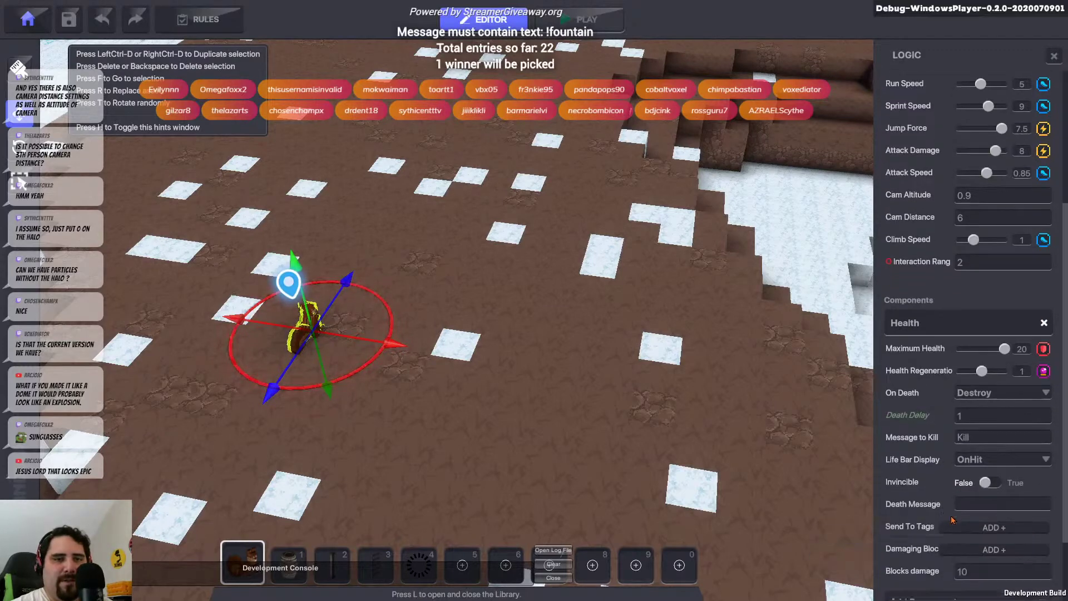
{"action": "scroll", "coordinate": [947, 543], "scroll_direction": "down", "scroll_amount": 2}
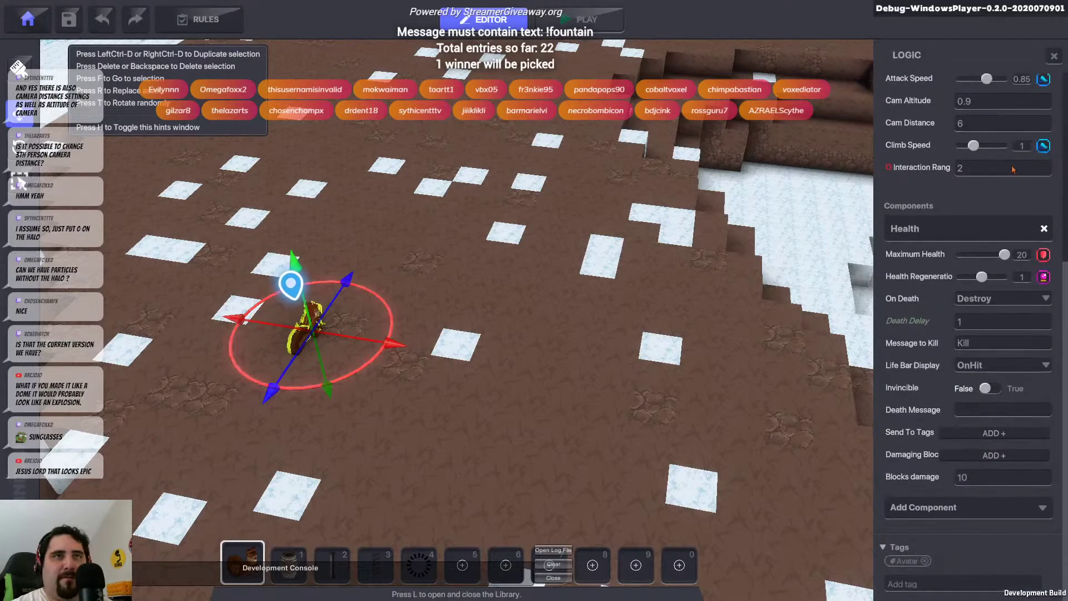
{"action": "left_click", "coordinate": [1054, 56]}
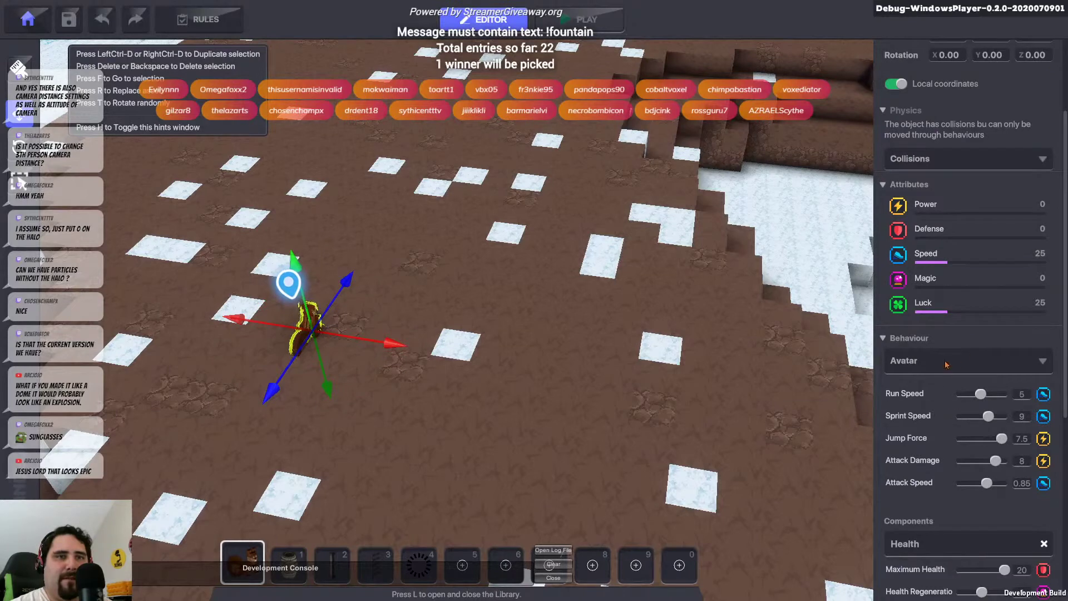
{"action": "scroll", "coordinate": [947, 426], "scroll_direction": "down", "scroll_amount": 5}
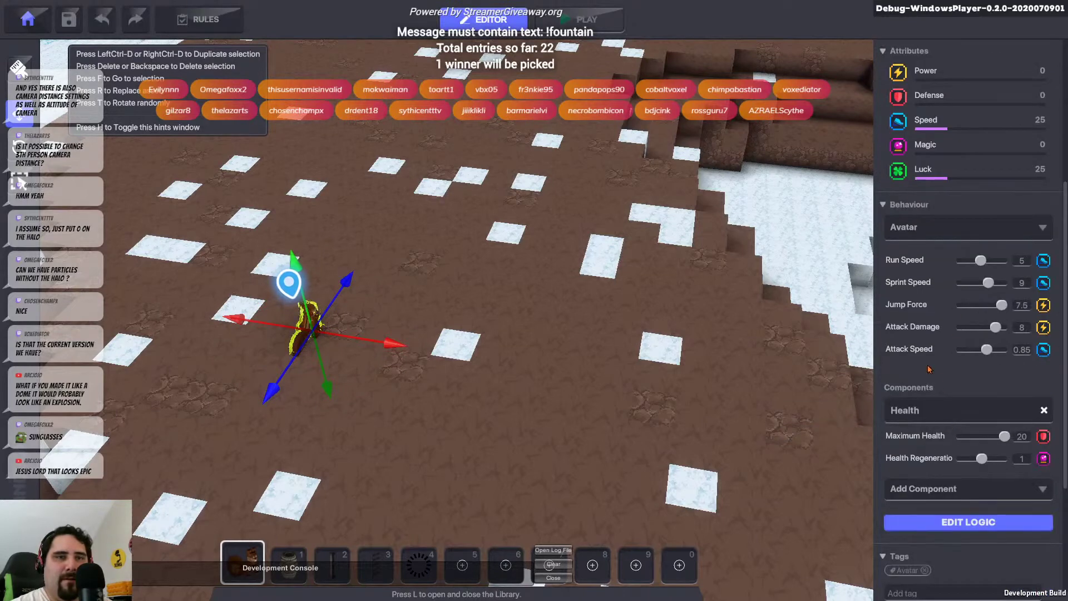
{"action": "left_click", "coordinate": [959, 230]}
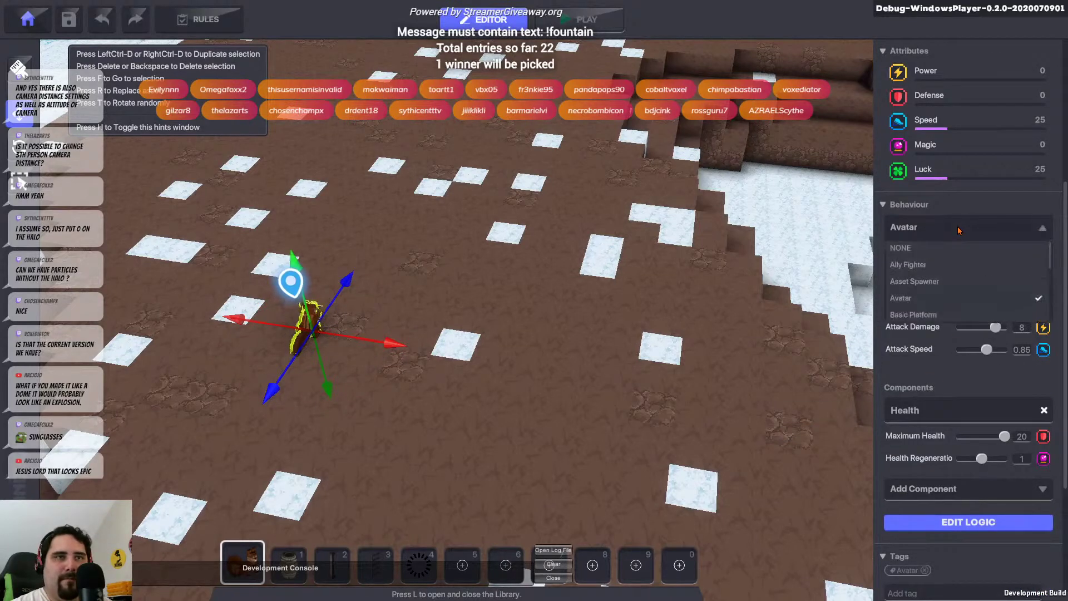
{"action": "left_click", "coordinate": [958, 230]}
Add an AvatarInputConfiguration component to the Squirrel in its logic settings
{"action": "left_click", "coordinate": [958, 523]}
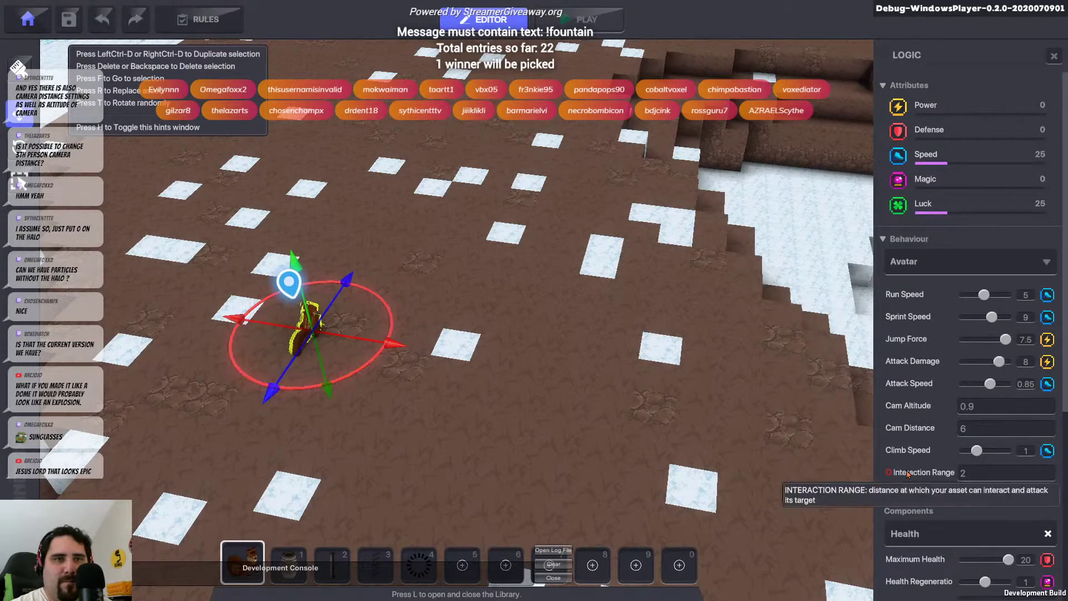
{"action": "scroll", "coordinate": [927, 328], "scroll_direction": "down", "scroll_amount": 5}
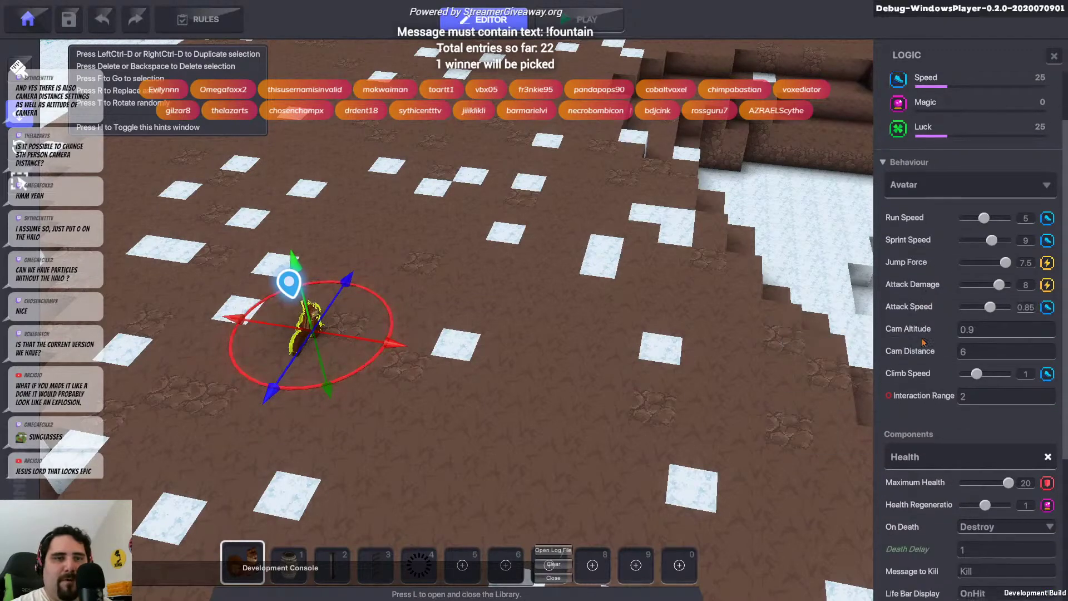
{"action": "scroll", "coordinate": [922, 358], "scroll_direction": "down", "scroll_amount": 4}
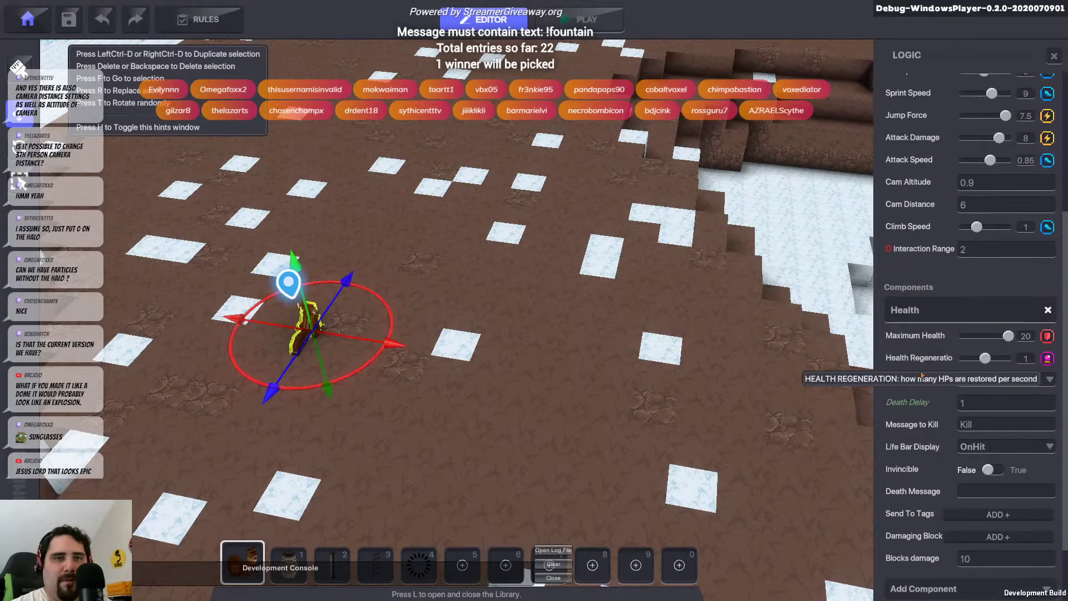
{"action": "scroll", "coordinate": [920, 415], "scroll_direction": "down", "scroll_amount": 1}
{"action": "left_click", "coordinate": [971, 507]}
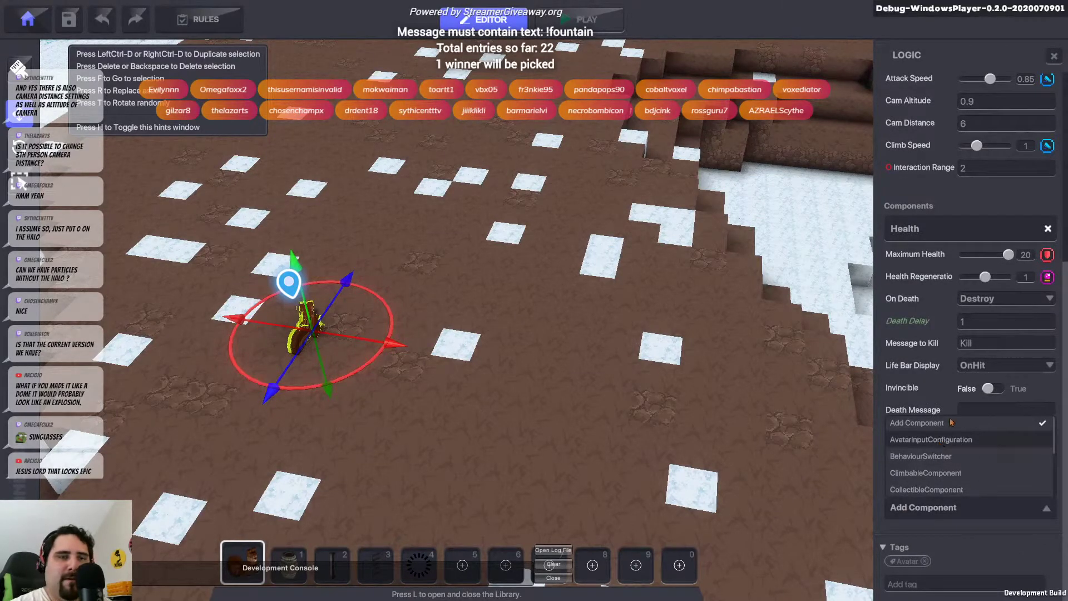
{"action": "left_click", "coordinate": [940, 440]}
{"action": "scroll", "coordinate": [904, 427], "scroll_direction": "down", "scroll_amount": 1}
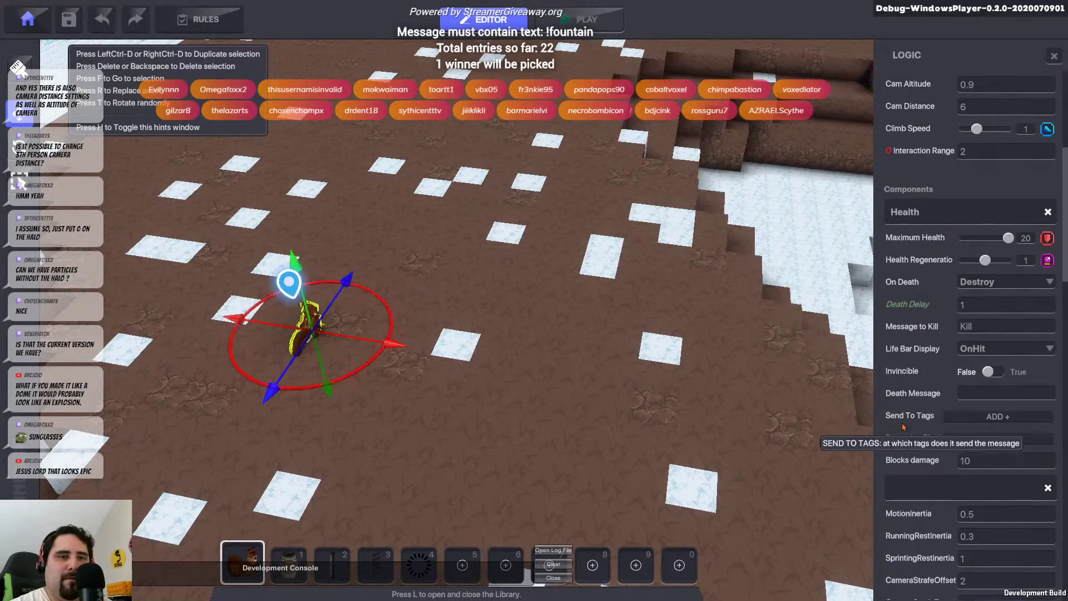
Examine the Squirrel's added component settings, from inertia, camera and animation interpolation through weapon name, dodge and the Attack1 to Attack4 parameters
{"action": "scroll", "coordinate": [935, 533], "scroll_direction": "down", "scroll_amount": 4}
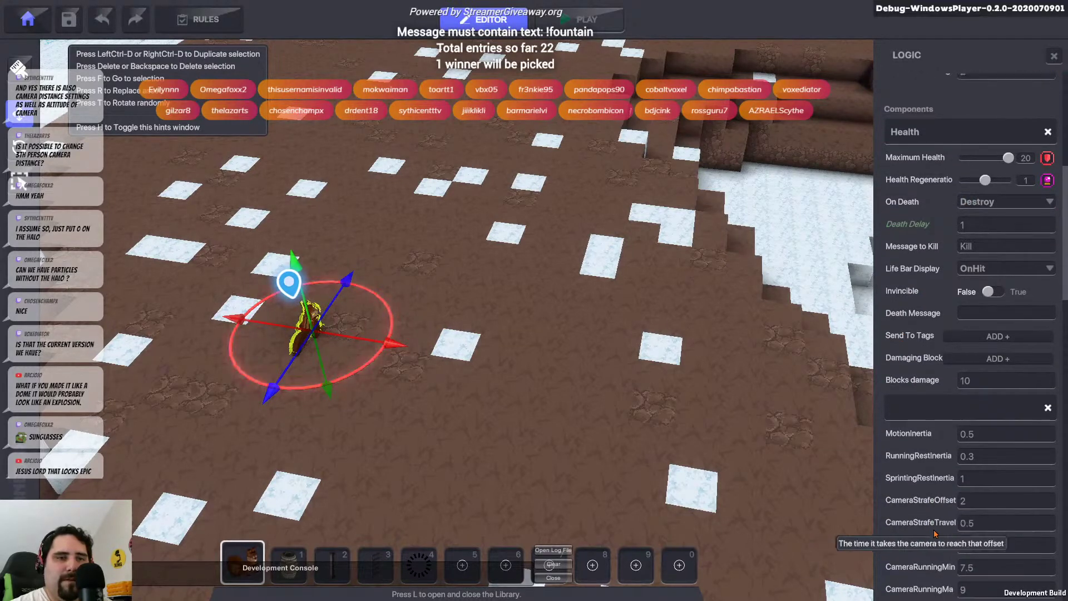
{"action": "scroll", "coordinate": [935, 533], "scroll_direction": "down", "scroll_amount": 5}
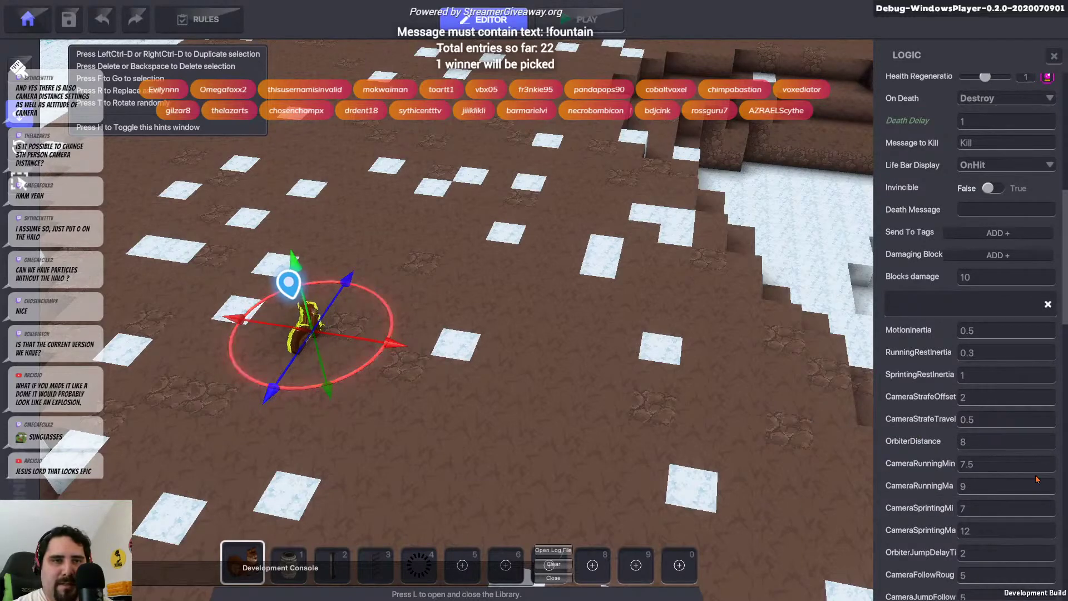
{"action": "scroll", "coordinate": [1037, 478], "scroll_direction": "down", "scroll_amount": 1}
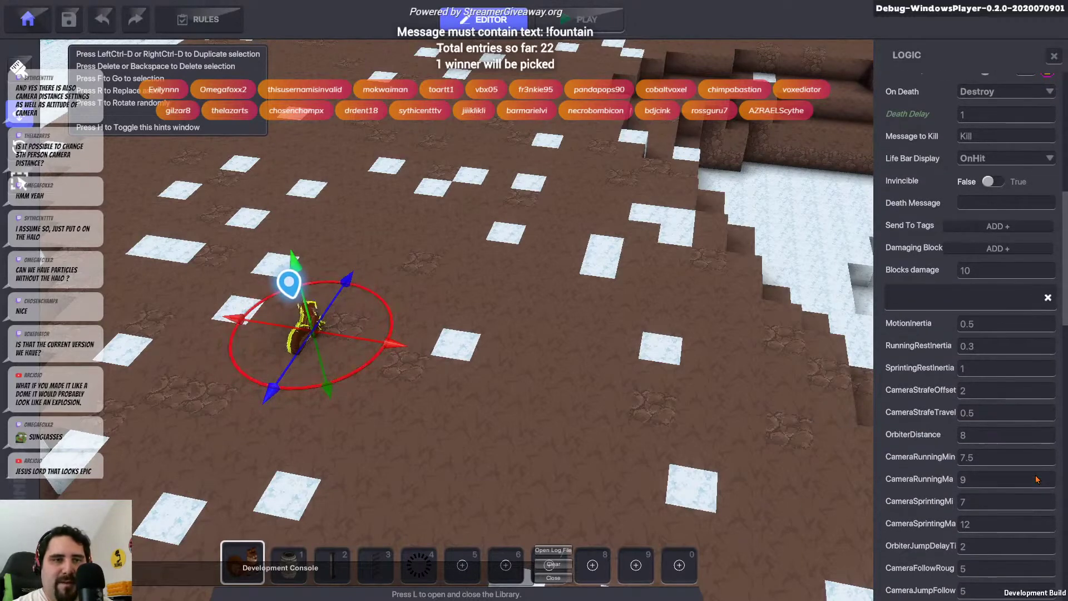
{"action": "scroll", "coordinate": [947, 535], "scroll_direction": "down", "scroll_amount": 1}
{"action": "scroll", "coordinate": [938, 485], "scroll_direction": "down", "scroll_amount": 3}
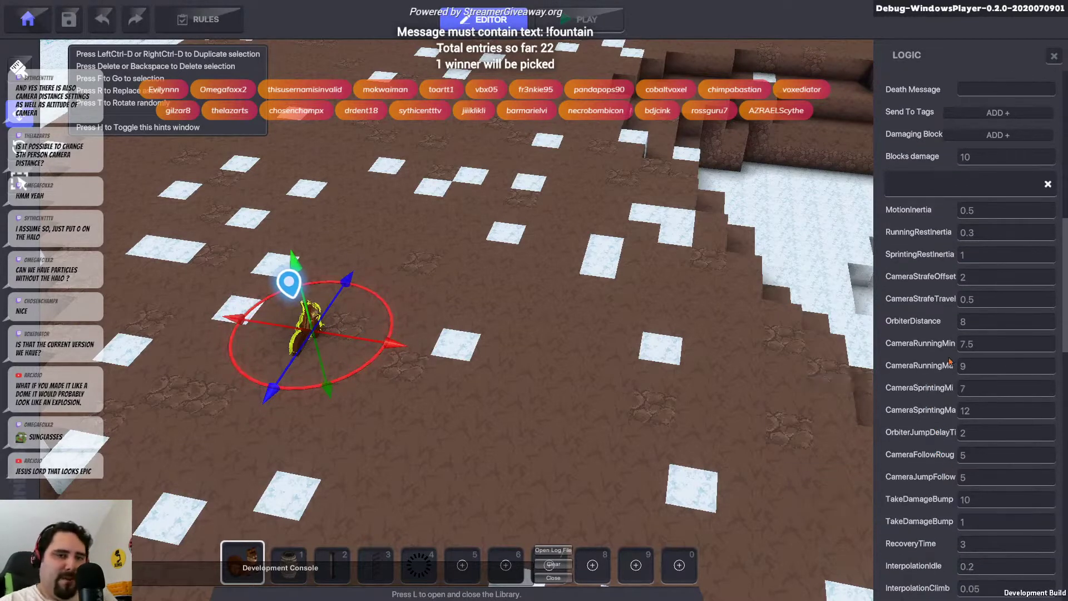
{"action": "scroll", "coordinate": [949, 362], "scroll_direction": "down", "scroll_amount": 3}
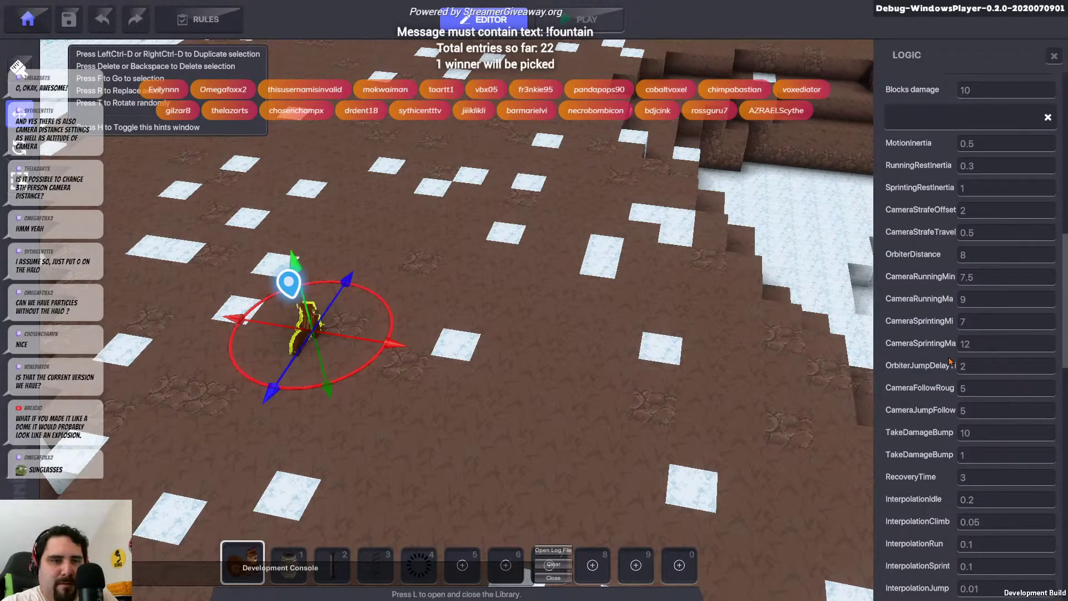
{"action": "mouse_move", "coordinate": [951, 362]}
{"action": "scroll", "coordinate": [950, 361], "scroll_direction": "down", "scroll_amount": 3}
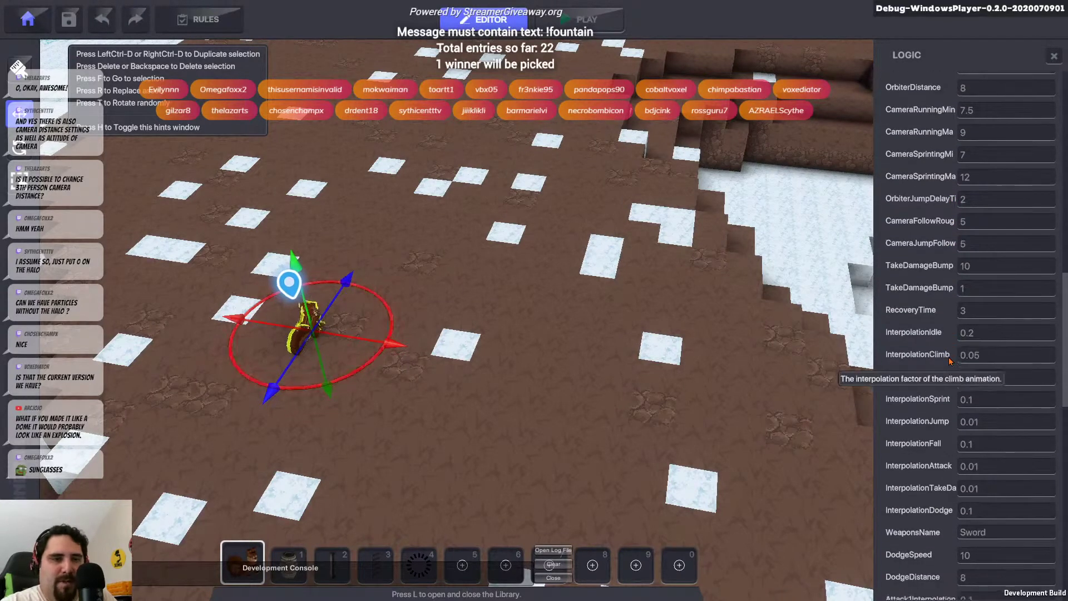
{"action": "scroll", "coordinate": [950, 362], "scroll_direction": "down", "scroll_amount": 3}
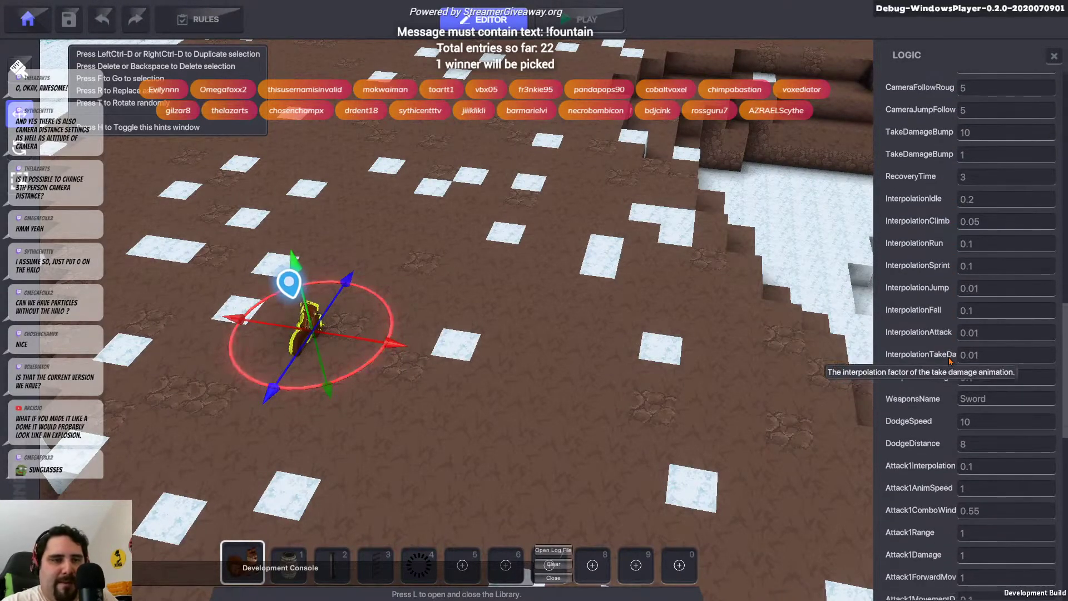
{"action": "scroll", "coordinate": [951, 362], "scroll_direction": "down", "scroll_amount": 3}
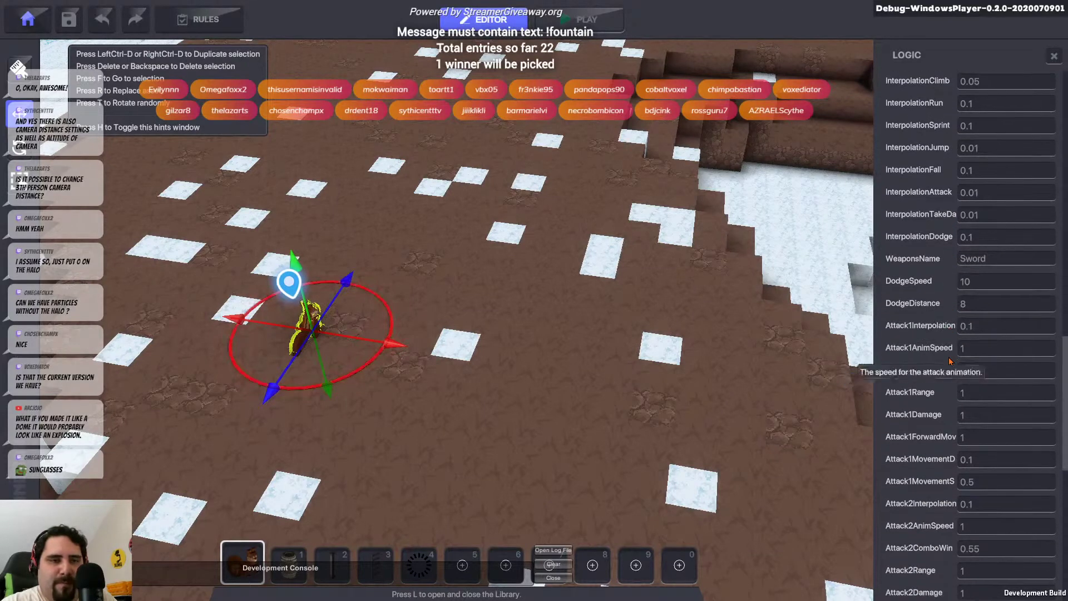
{"action": "scroll", "coordinate": [903, 330], "scroll_direction": "down", "scroll_amount": 3}
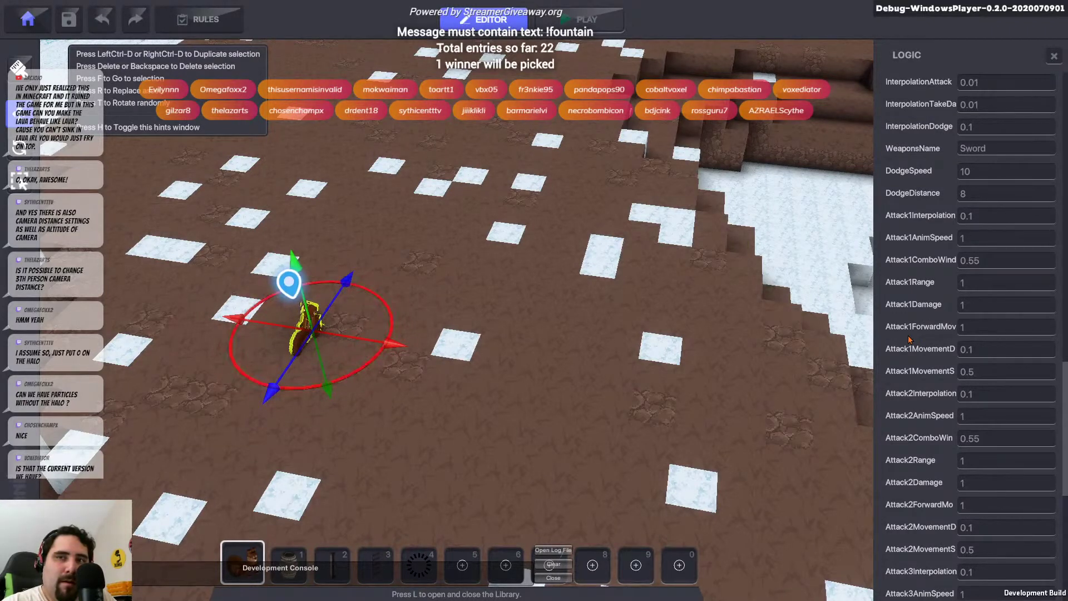
{"action": "scroll", "coordinate": [910, 339], "scroll_direction": "down", "scroll_amount": 5}
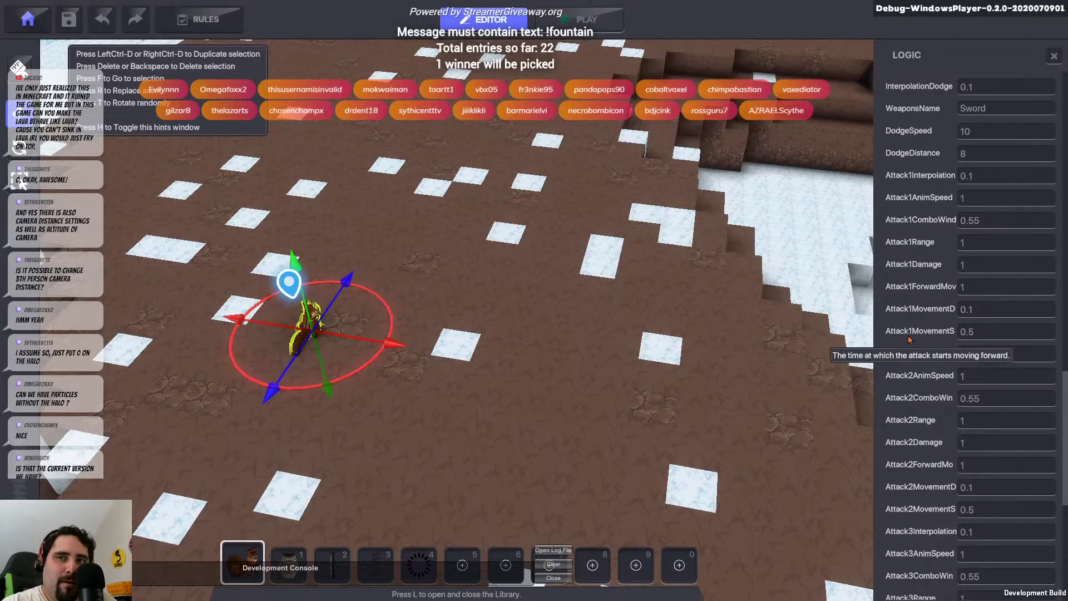
{"action": "scroll", "coordinate": [911, 339], "scroll_direction": "down", "scroll_amount": 2}
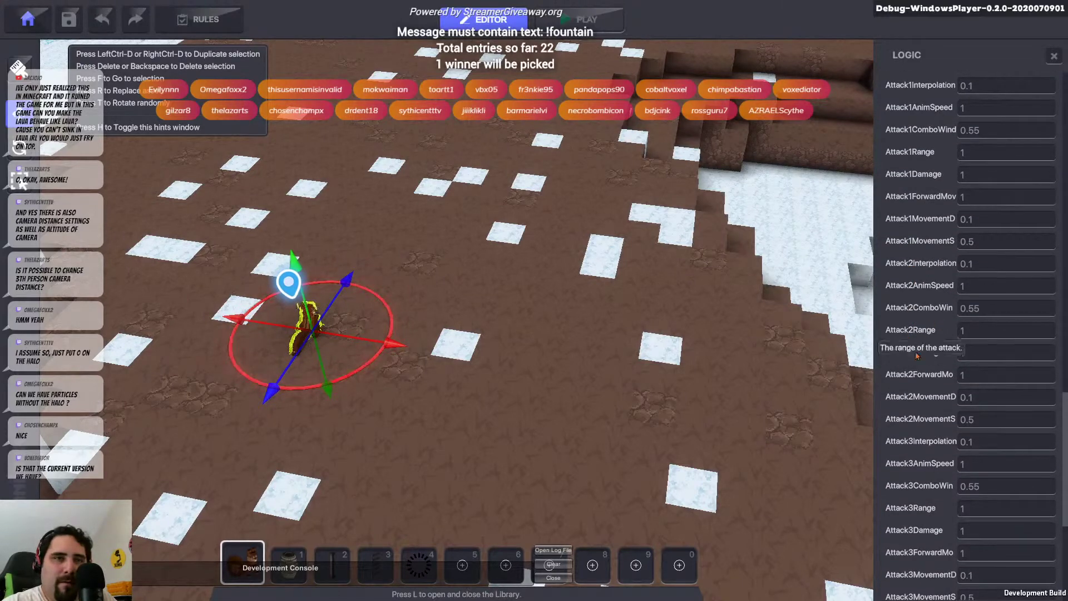
{"action": "scroll", "coordinate": [924, 439], "scroll_direction": "down", "scroll_amount": 7}
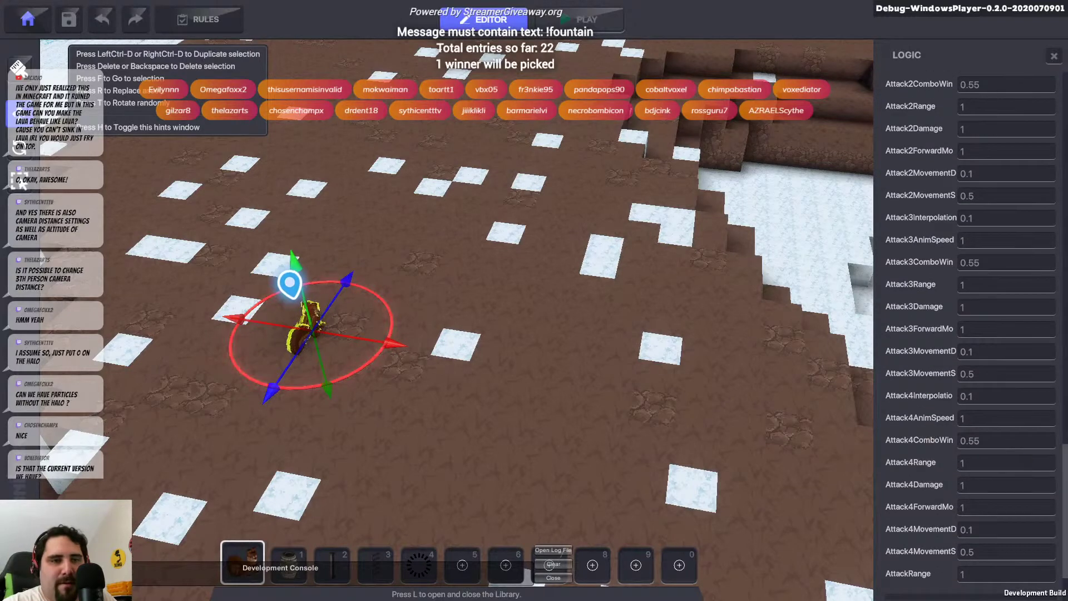
Set the squirrel avatar's Cam Distance to 0 and play-test the camera
{"action": "scroll", "coordinate": [1062, 456], "scroll_direction": "up", "scroll_amount": 2}
{"action": "left_click_drag", "start_coordinate": [1064, 457], "coordinate": [1064, 131]}
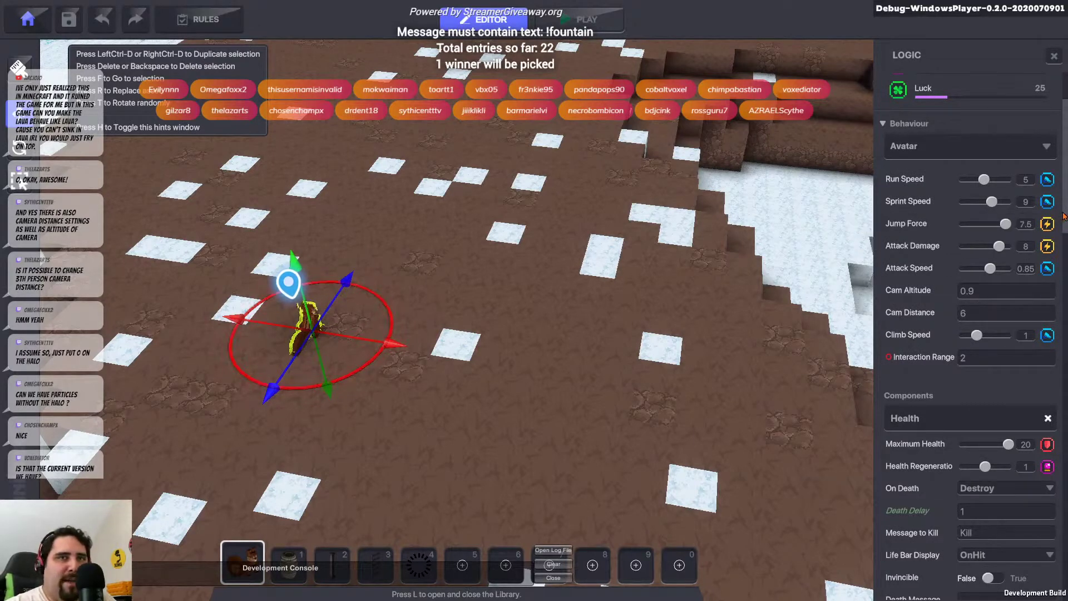
{"action": "scroll", "coordinate": [1050, 378], "scroll_direction": "down", "scroll_amount": 10}
{"action": "scroll", "coordinate": [1050, 378], "scroll_direction": "up", "scroll_amount": 10}
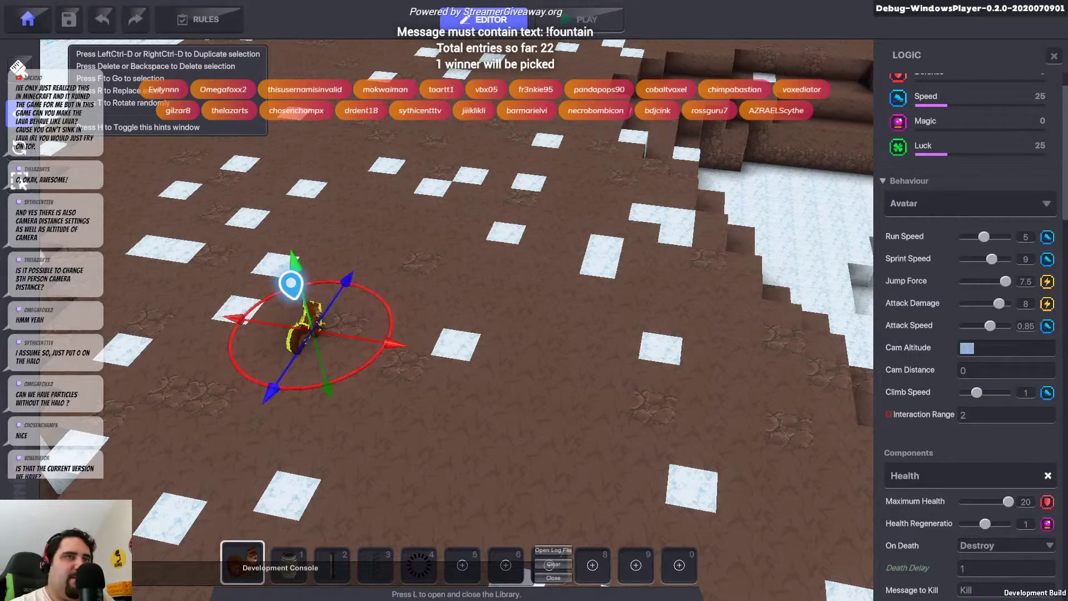
{"action": "left_click", "coordinate": [588, 20]}
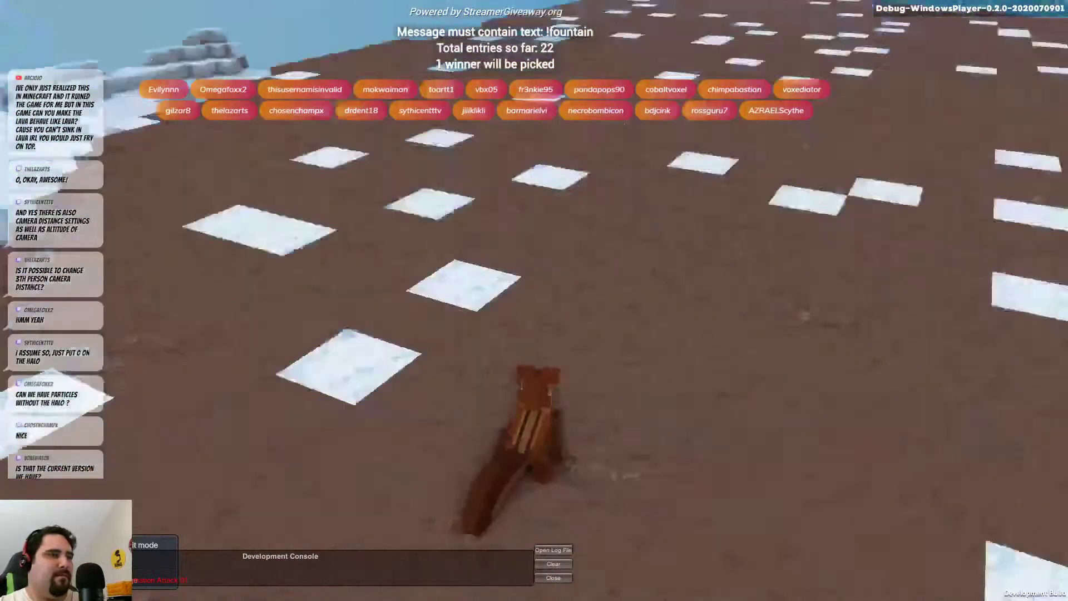
{"action": "key", "text": "Escape"}
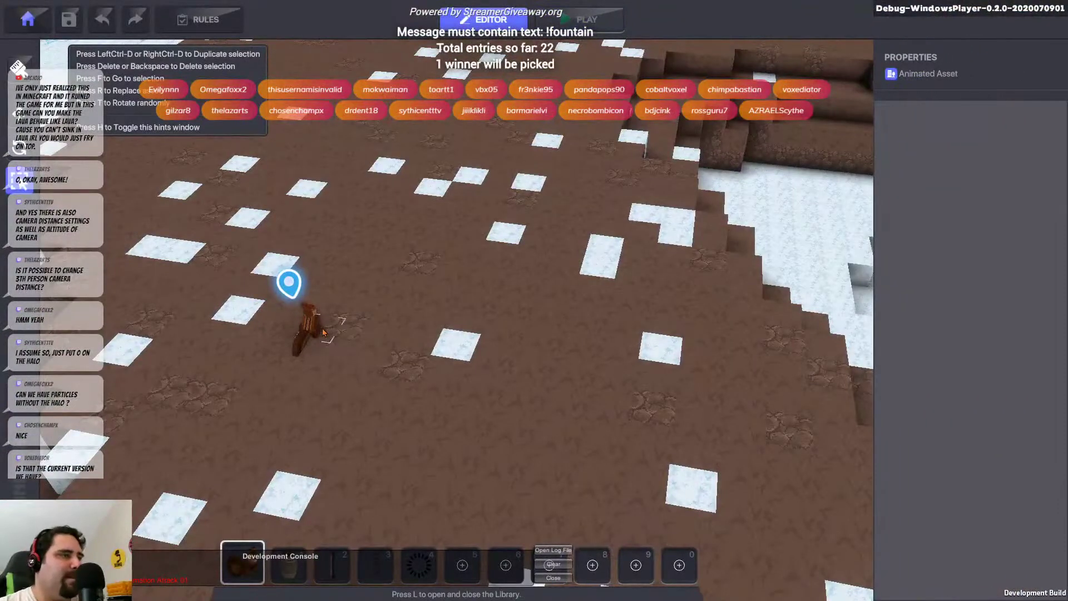
Set the squirrel avatar's Cam Distance to -2 in its logic and play-test the camera
{"action": "left_click", "coordinate": [322, 332]}
{"action": "scroll", "coordinate": [965, 444], "scroll_direction": "down", "scroll_amount": 5}
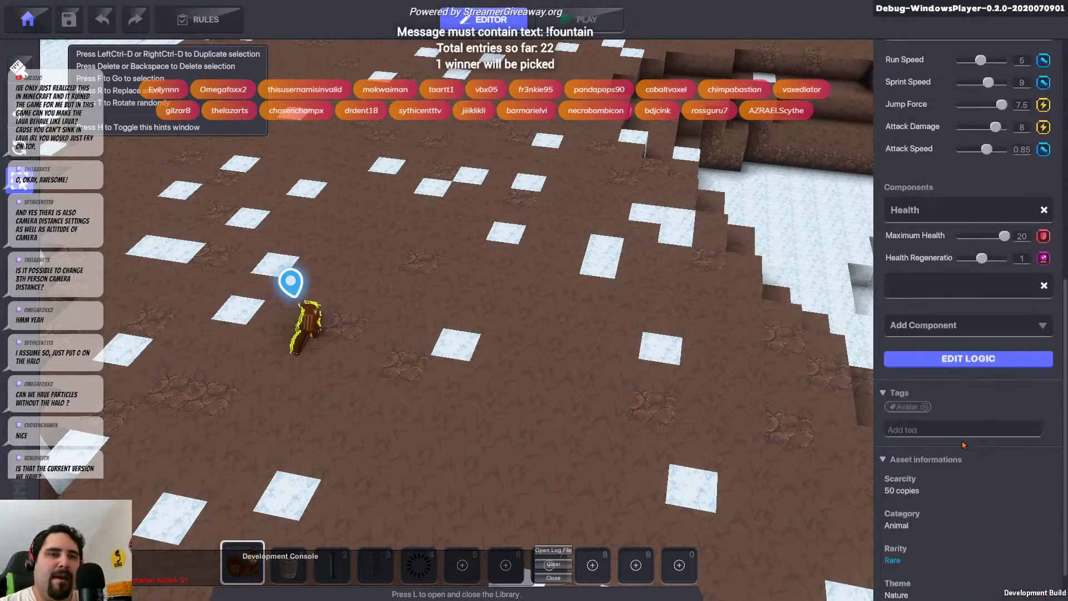
{"action": "scroll", "coordinate": [964, 444], "scroll_direction": "up", "scroll_amount": 2}
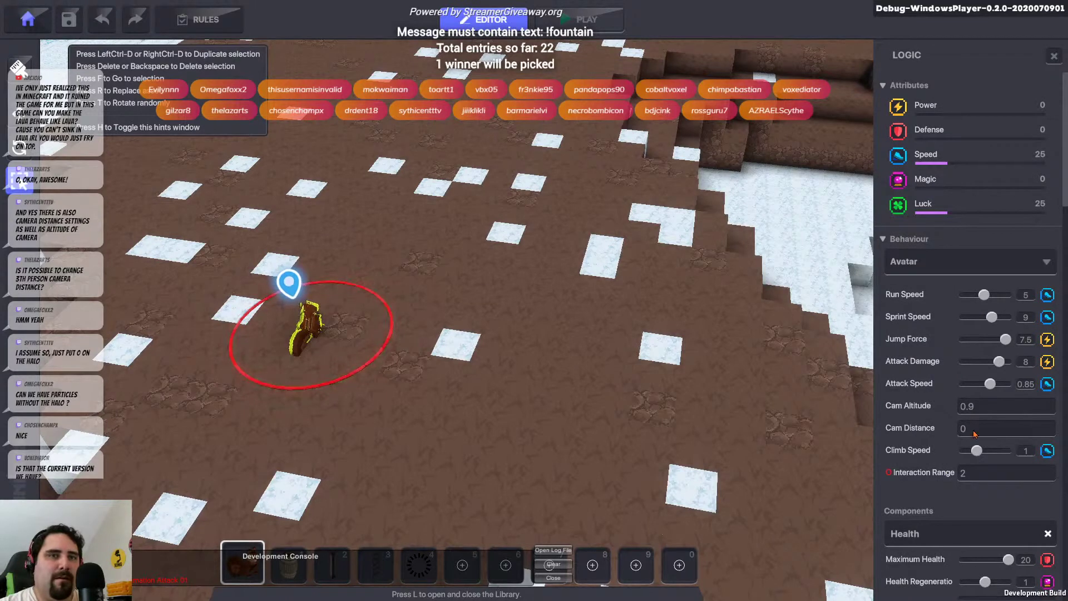
{"action": "type", "text": "-2"}
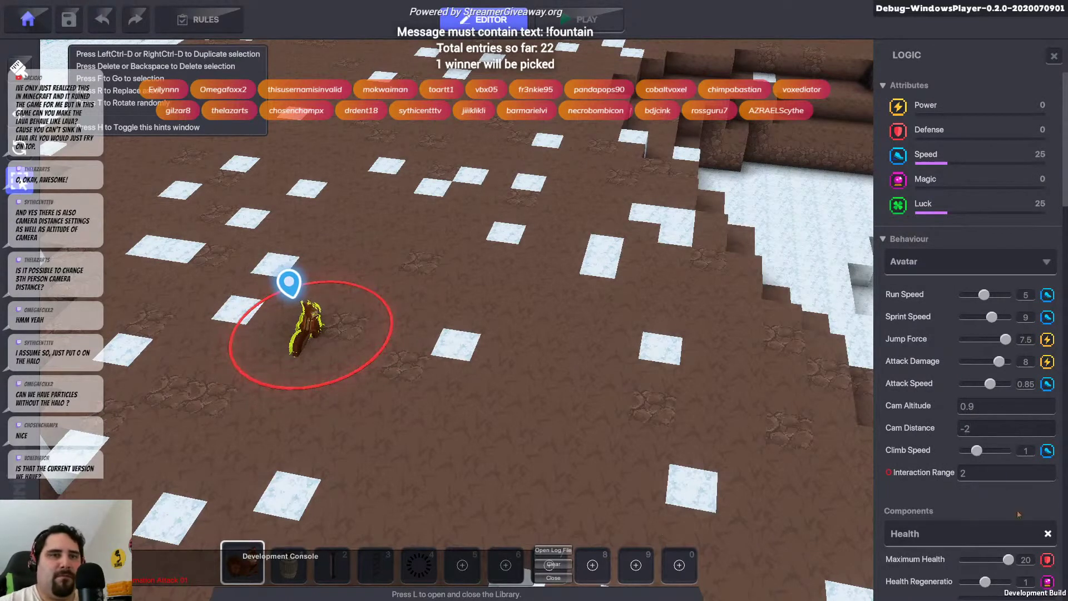
{"action": "left_click", "coordinate": [560, 24]}
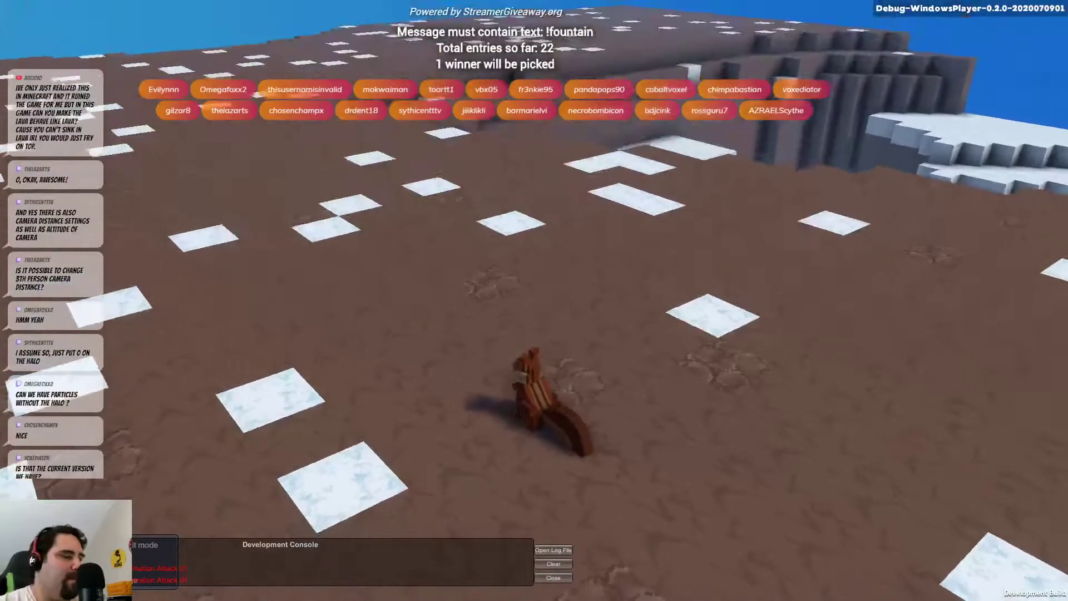
{"action": "key", "text": "Escape"}
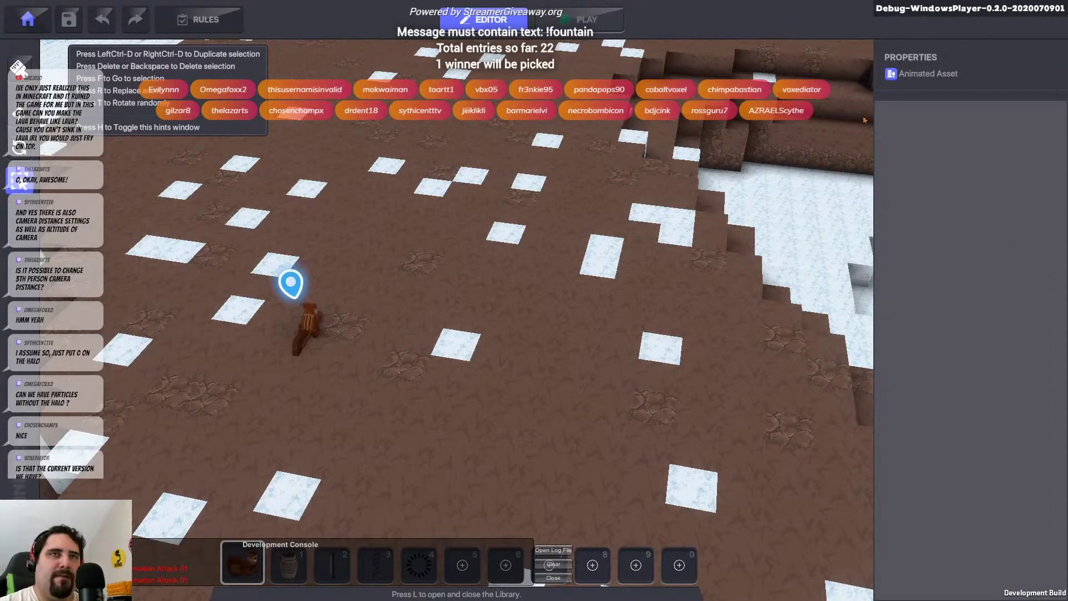
Remove the empty component below Health from the squirrel, check its logic settings and play-test moving it around
{"action": "left_click", "coordinate": [312, 338]}
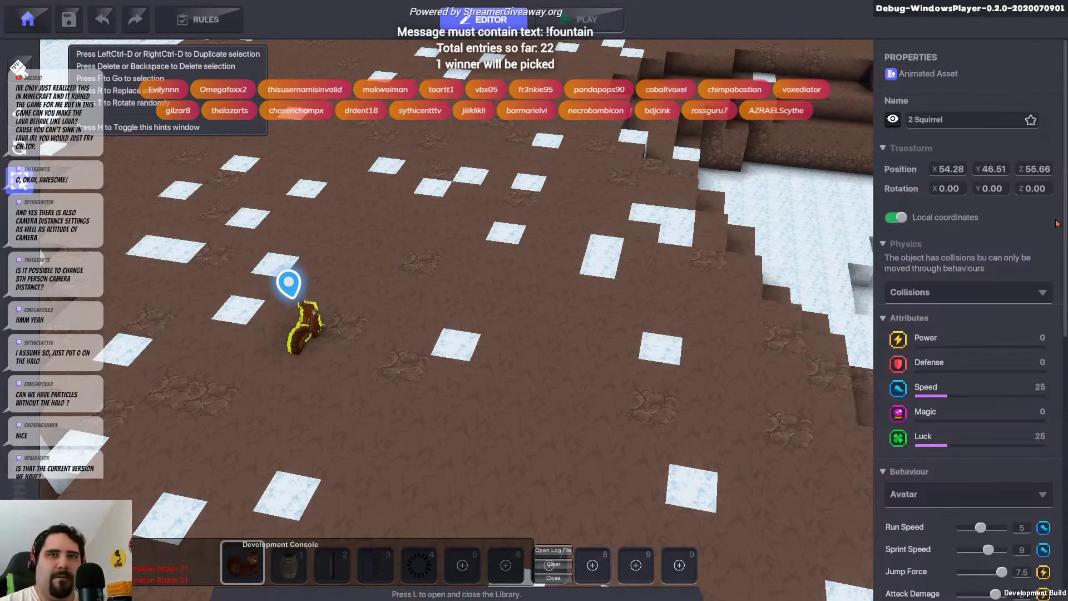
{"action": "scroll", "coordinate": [1049, 352], "scroll_direction": "down", "scroll_amount": 10}
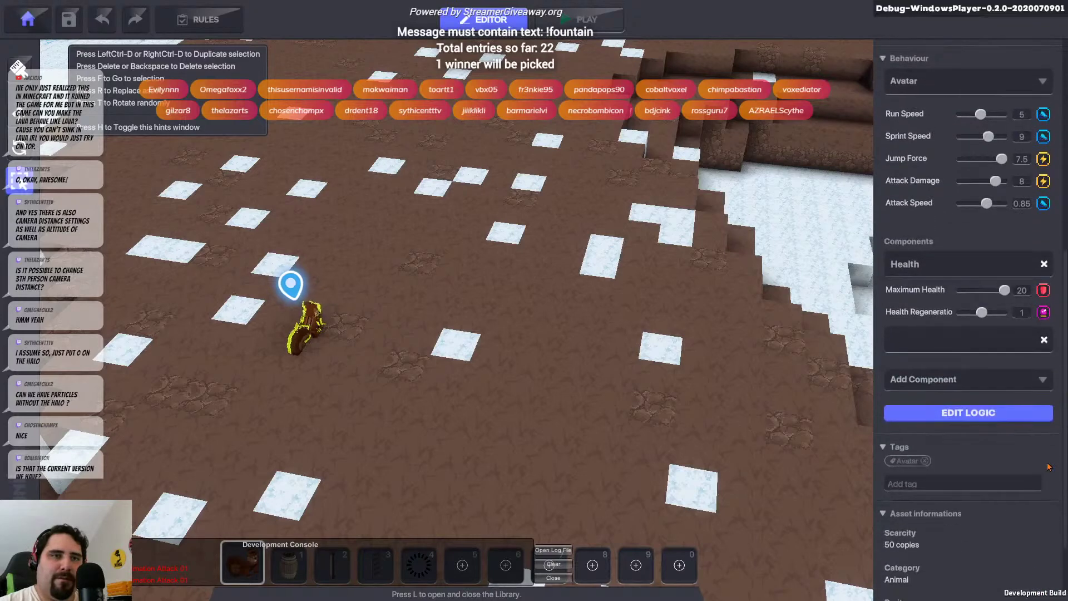
{"action": "left_click", "coordinate": [1045, 341]}
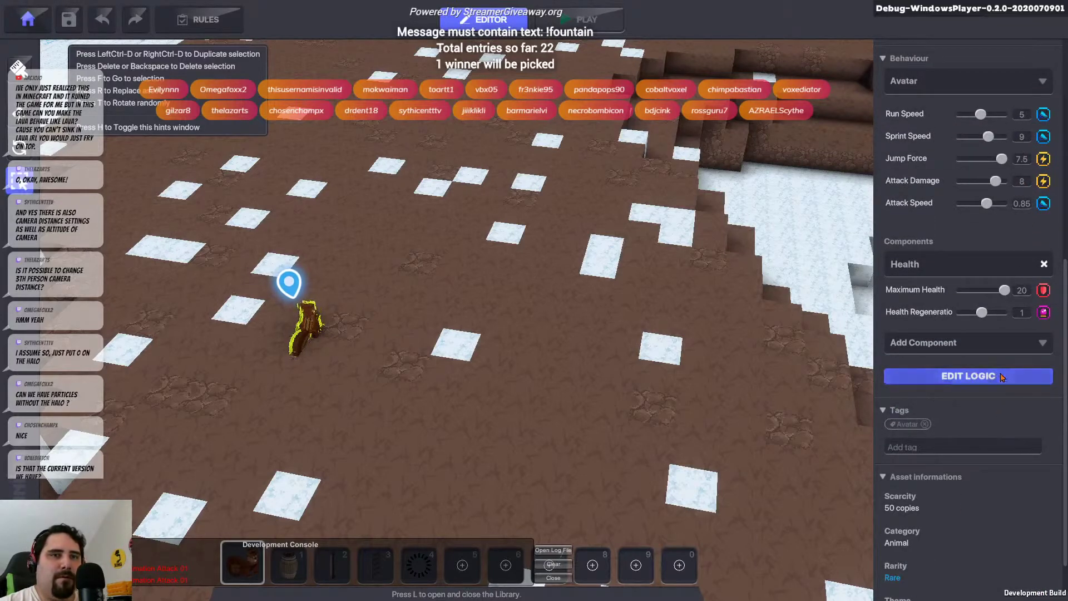
{"action": "left_click", "coordinate": [969, 376]}
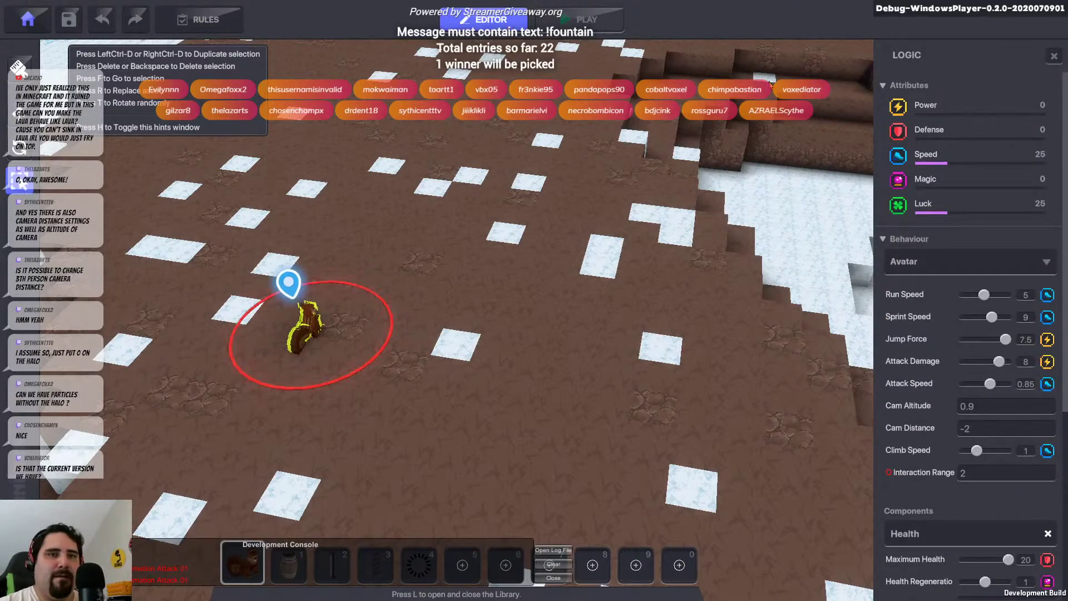
{"action": "left_click", "coordinate": [588, 21]}
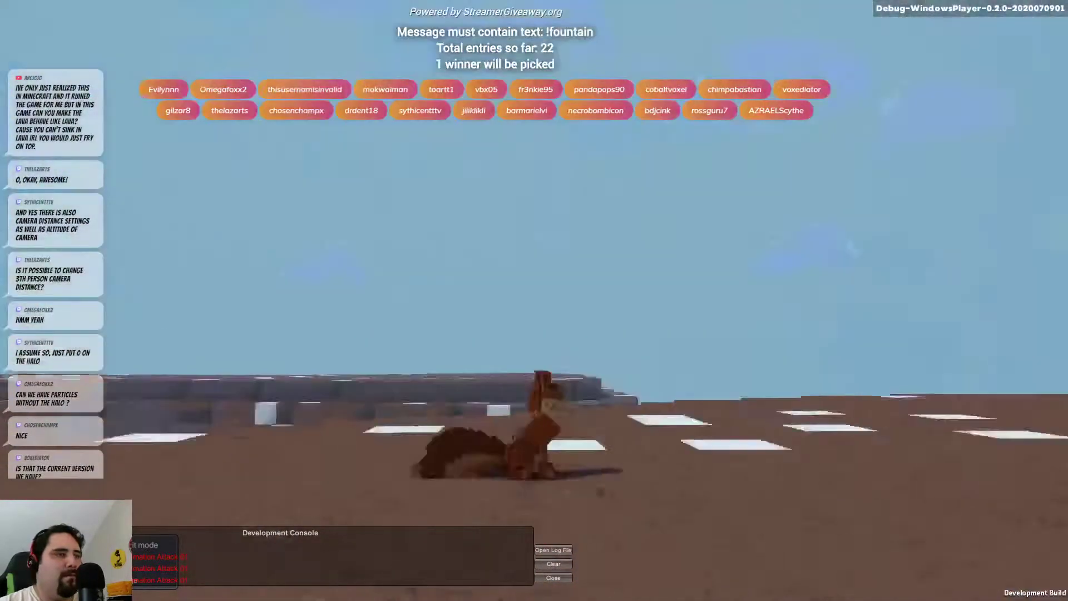
{"action": "key", "text": "w"}
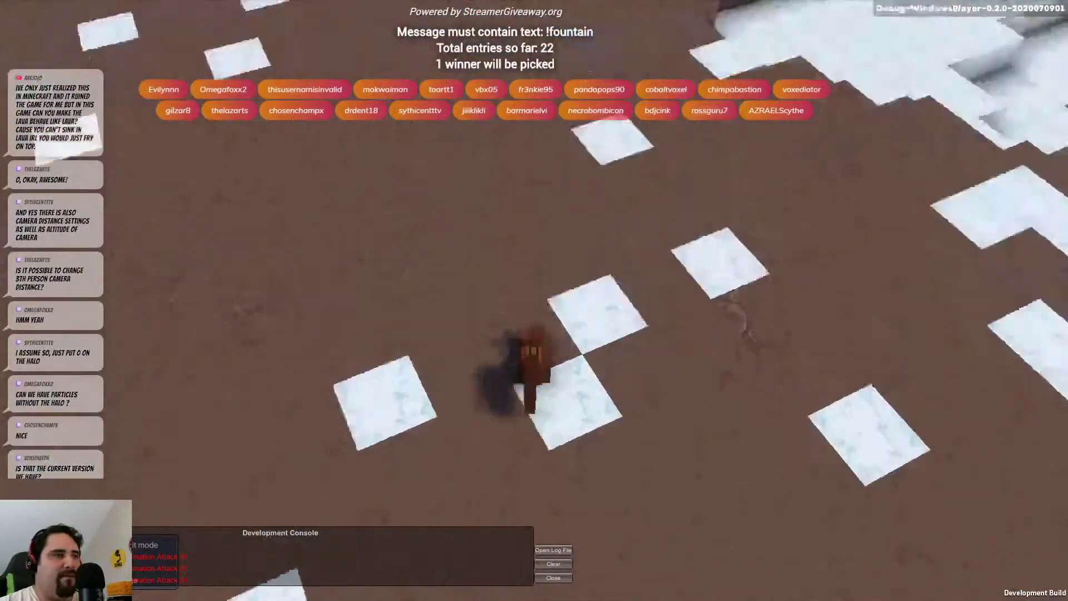
{"action": "key", "text": "Escape"}
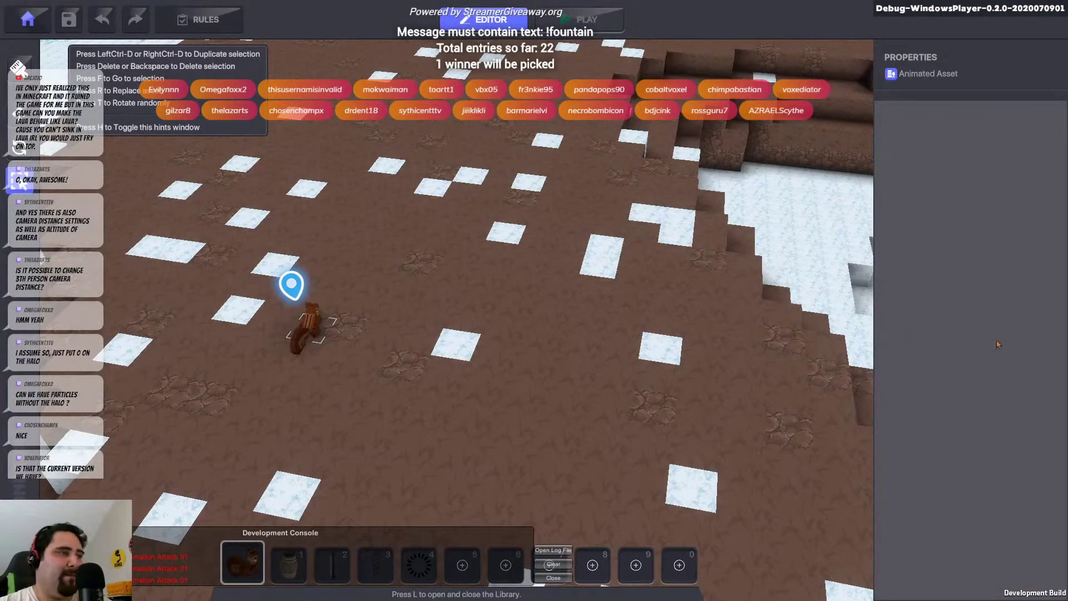
{"action": "left_click", "coordinate": [306, 328]}
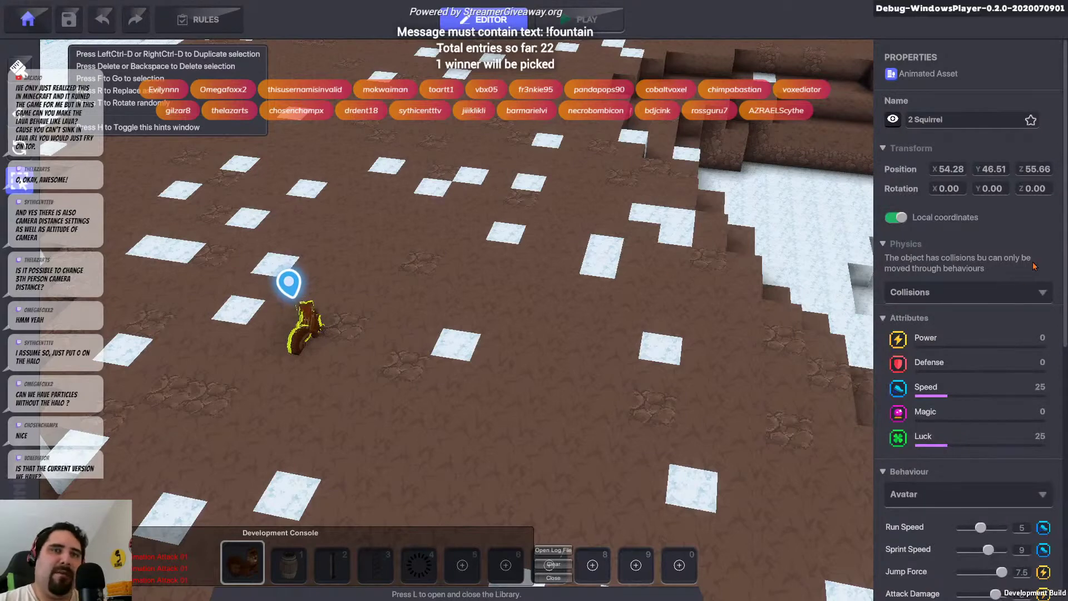
{"action": "scroll", "coordinate": [1034, 266], "scroll_direction": "down", "scroll_amount": 5}
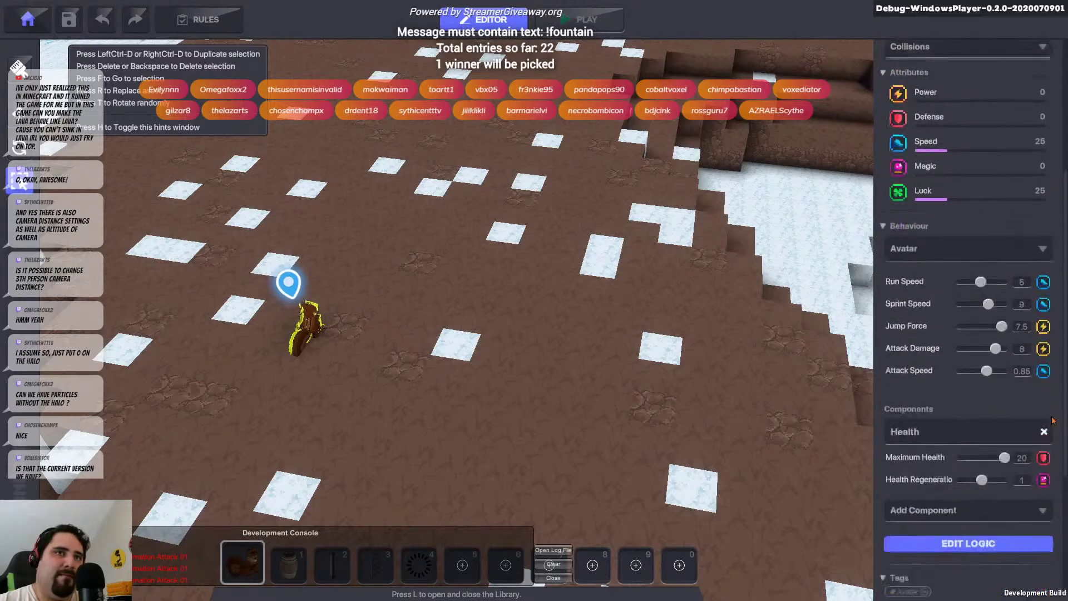
{"action": "scroll", "coordinate": [1053, 420], "scroll_direction": "down", "scroll_amount": 4}
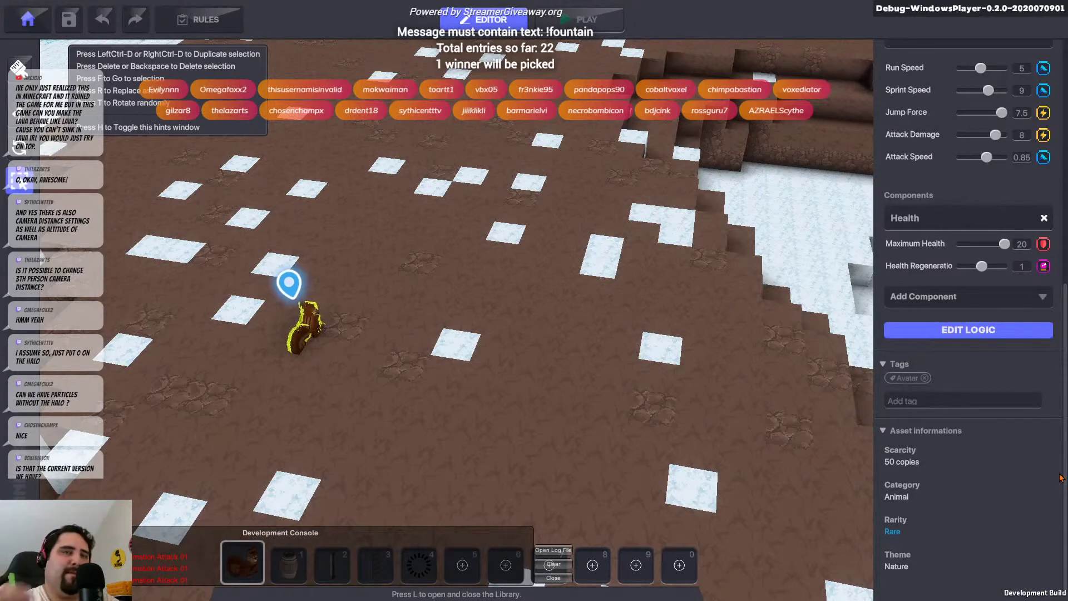
{"action": "left_click", "coordinate": [497, 253]}
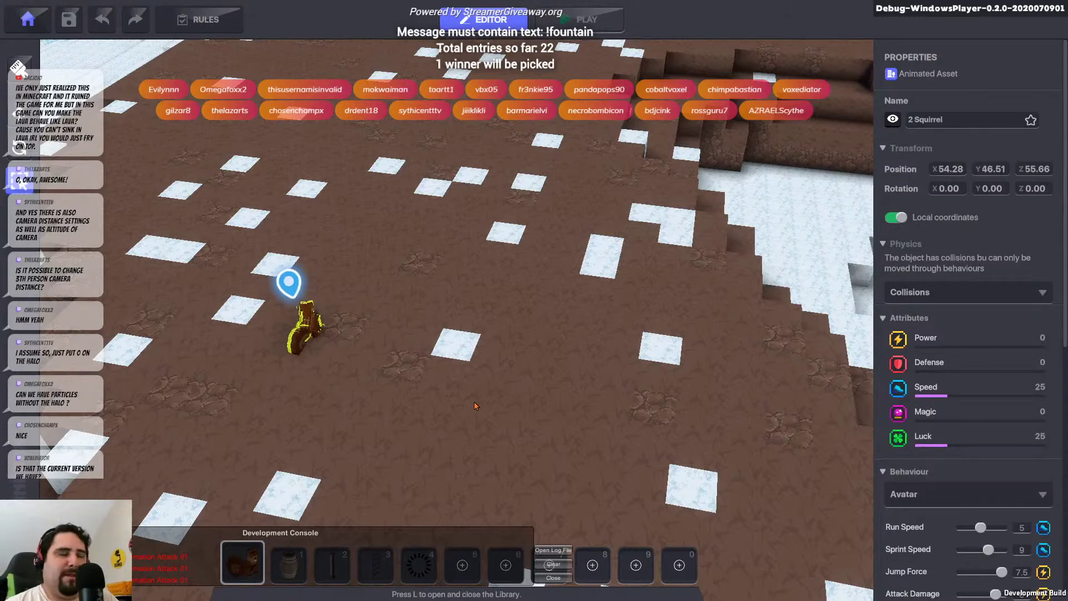
{"action": "key", "text": "l"}
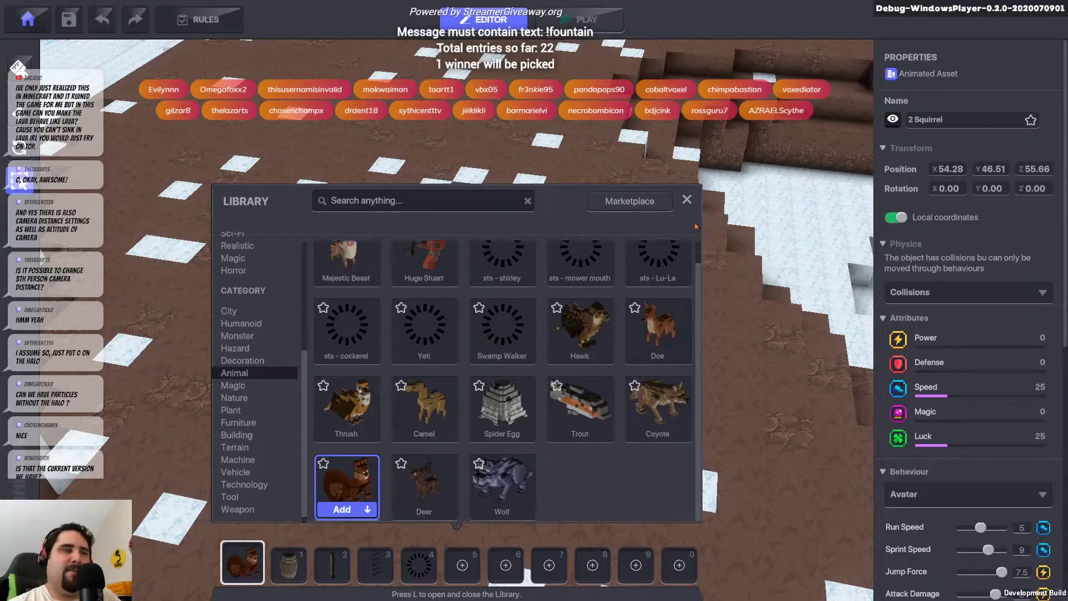
{"action": "left_click", "coordinate": [687, 200]}
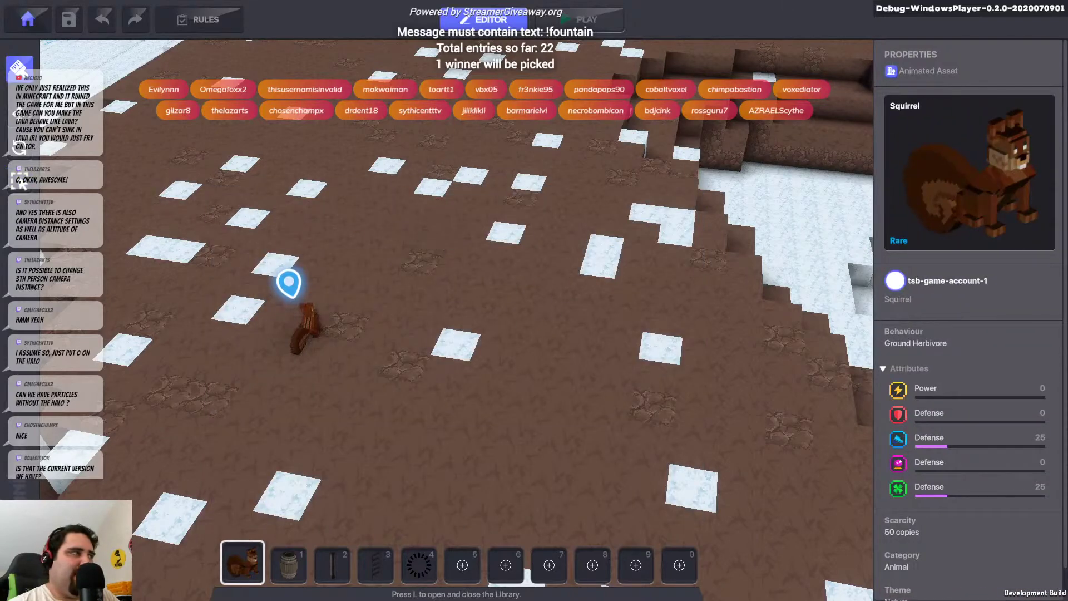
{"action": "left_click", "coordinate": [307, 339]}
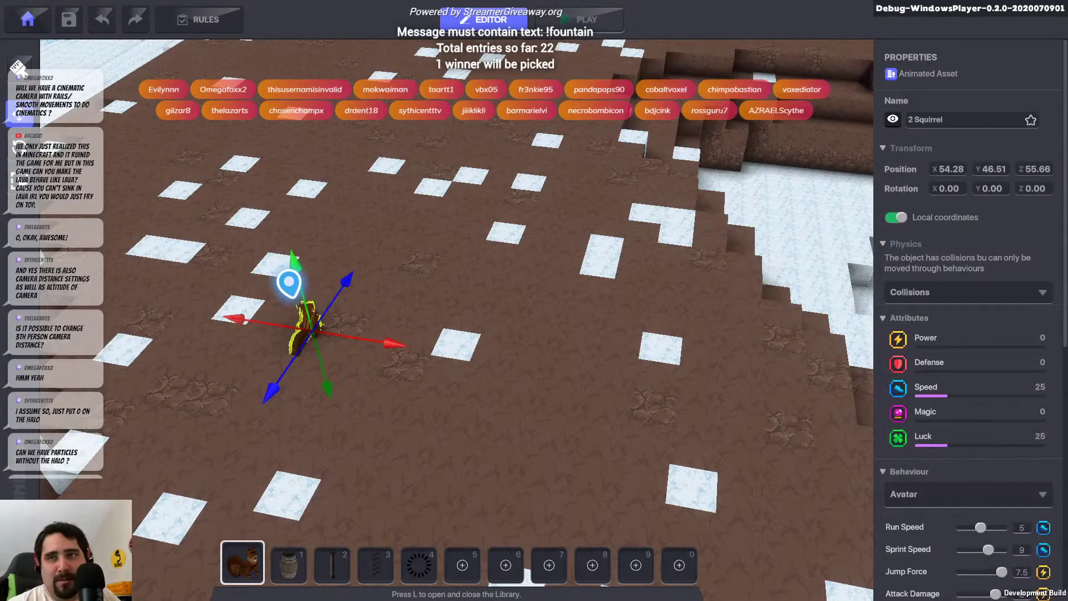
{"action": "key", "text": "d"}
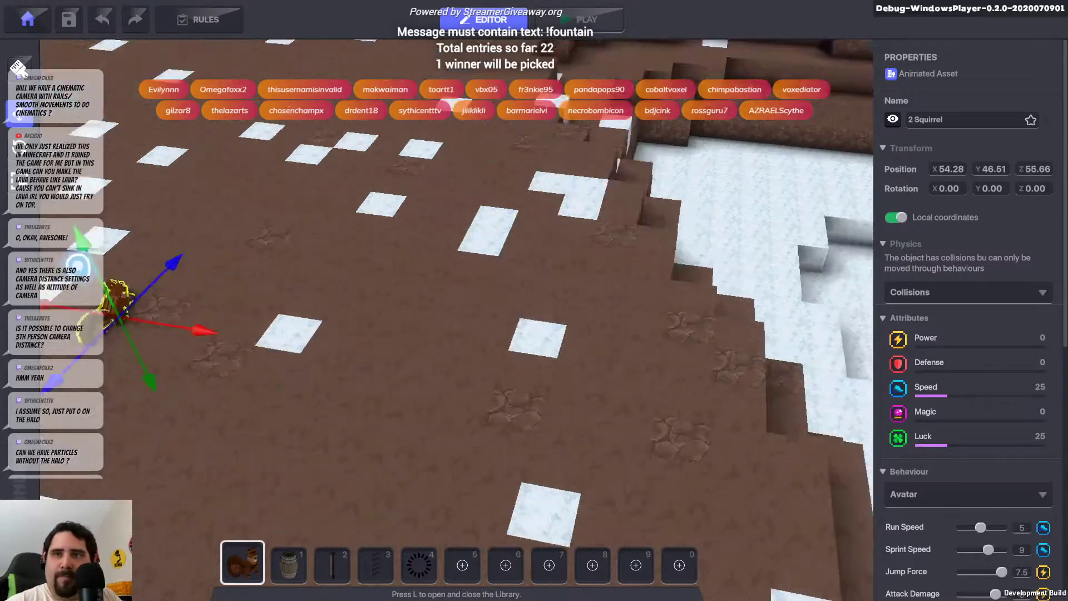
{"action": "key", "text": "w"}
{"action": "key", "text": "a"}
{"action": "key", "text": "s"}
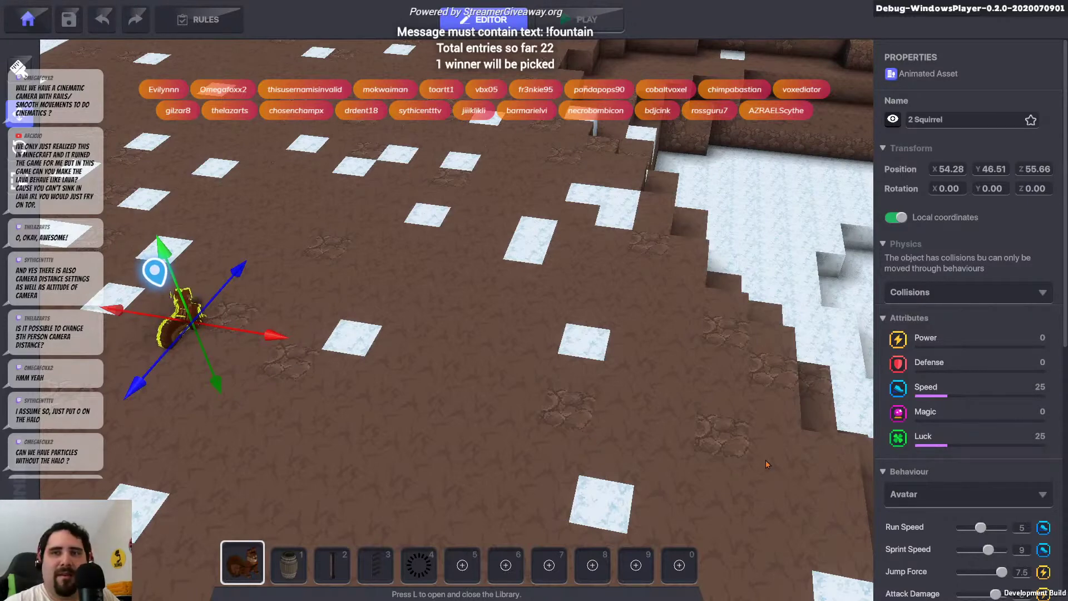
{"action": "key", "text": "f"}
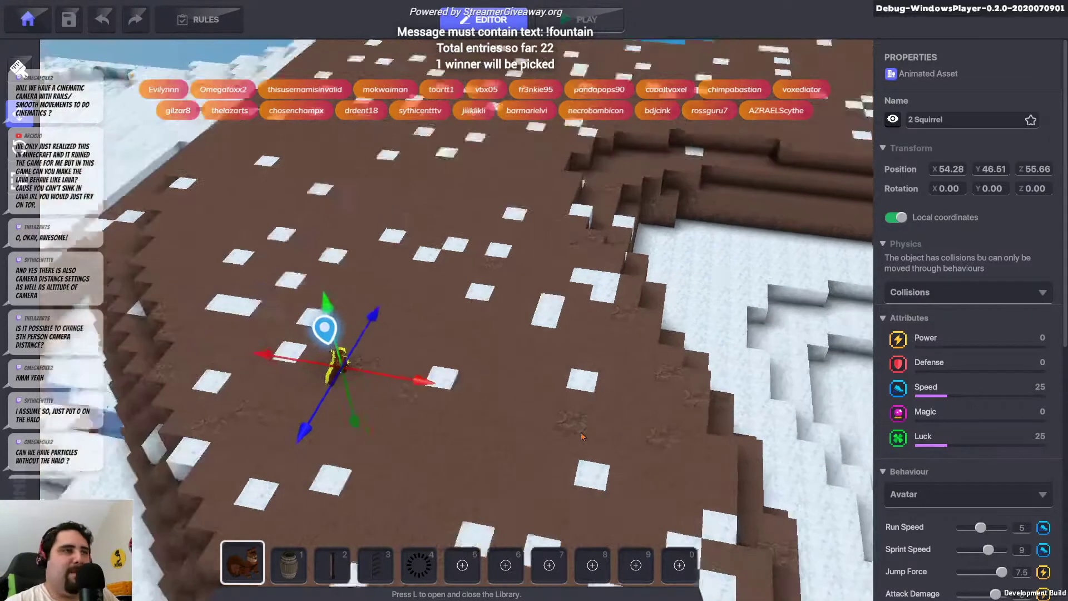
{"action": "right_click_drag", "start_coordinate": [456, 363], "coordinate": [473, 389]}
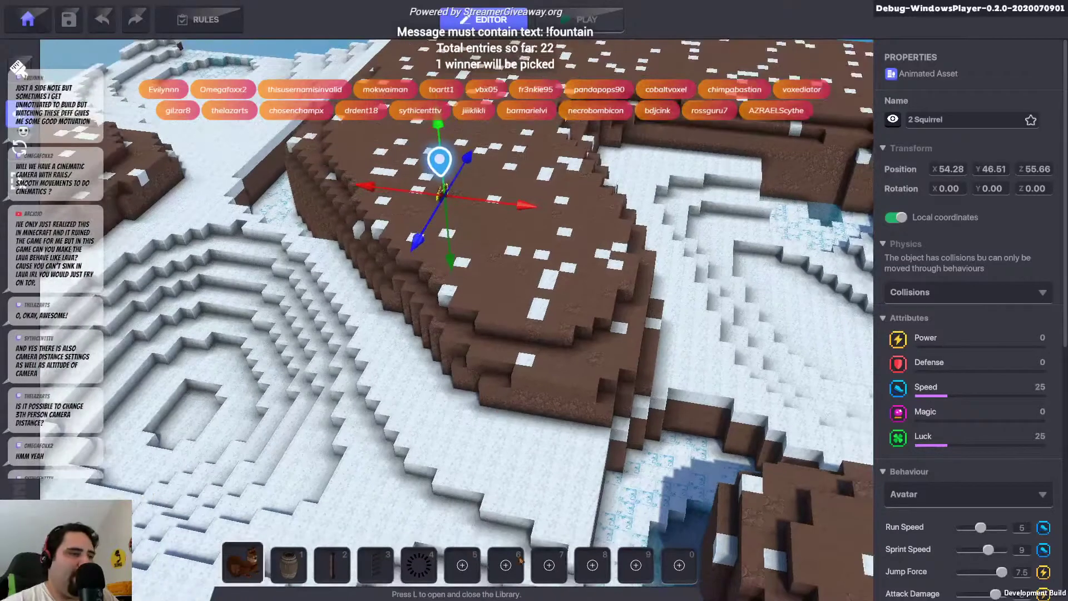
Search the asset library for "lava" and clear the Animal category filter
{"action": "key", "text": "l"}
{"action": "scroll", "coordinate": [246, 275], "scroll_direction": "up", "scroll_amount": 5}
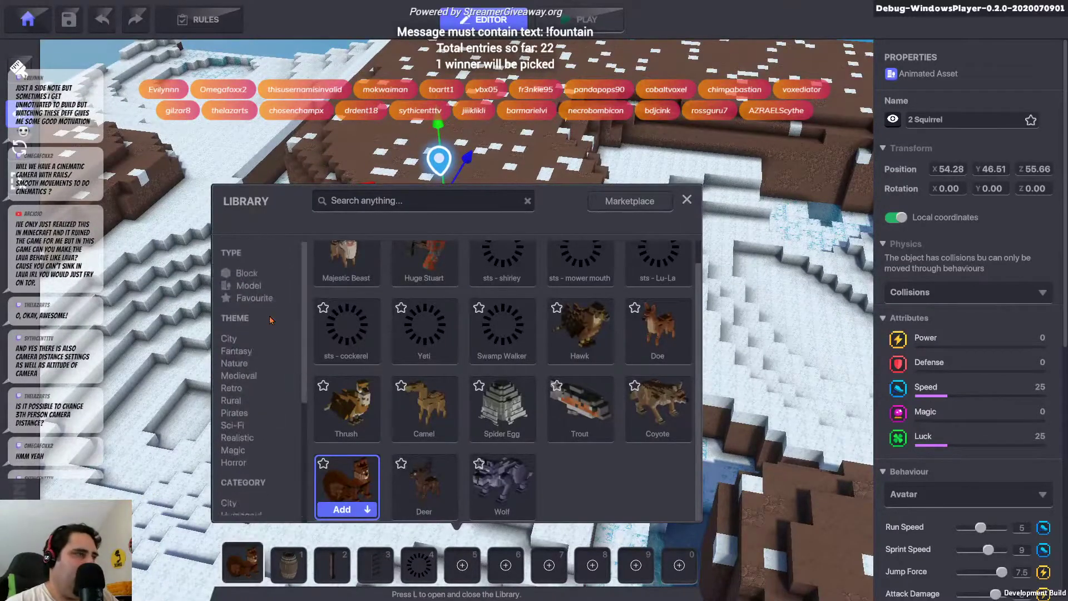
{"action": "left_click", "coordinate": [363, 202]}
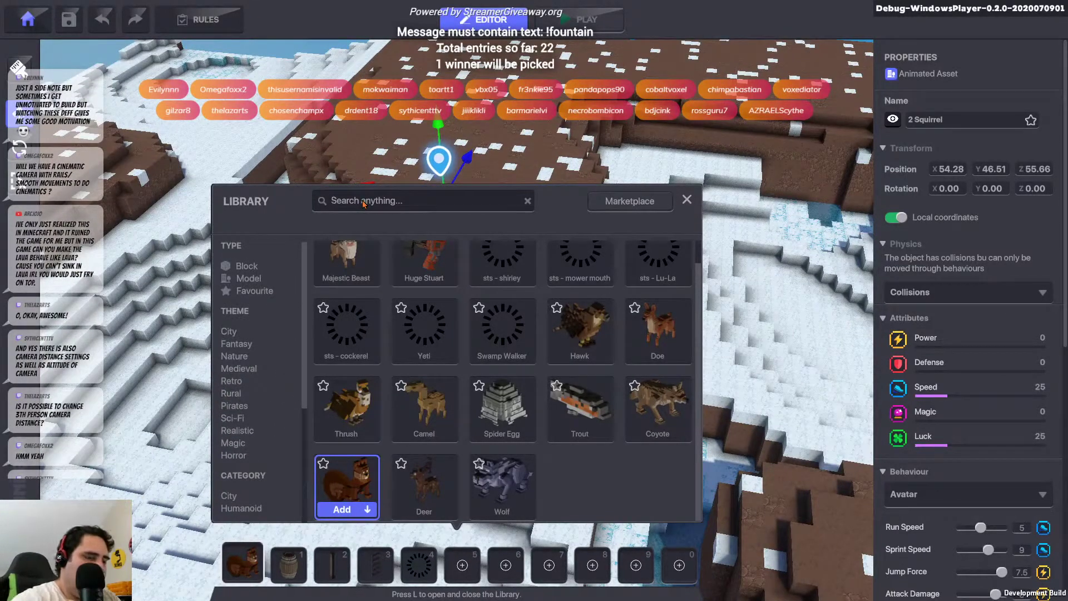
{"action": "type", "text": "lava"}
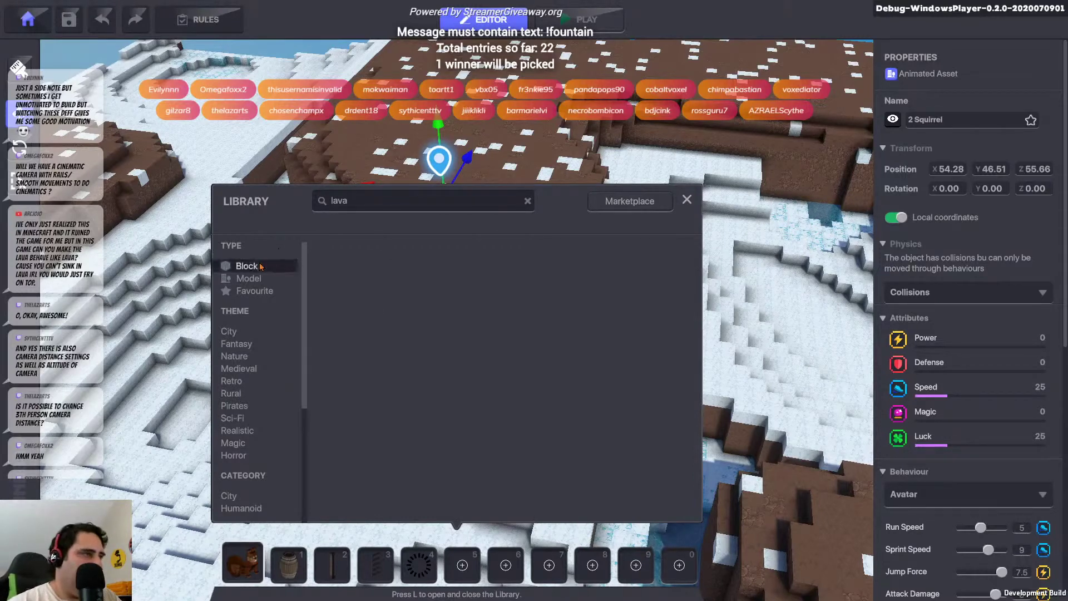
{"action": "scroll", "coordinate": [244, 368], "scroll_direction": "down", "scroll_amount": 3}
{"action": "left_click", "coordinate": [244, 370]}
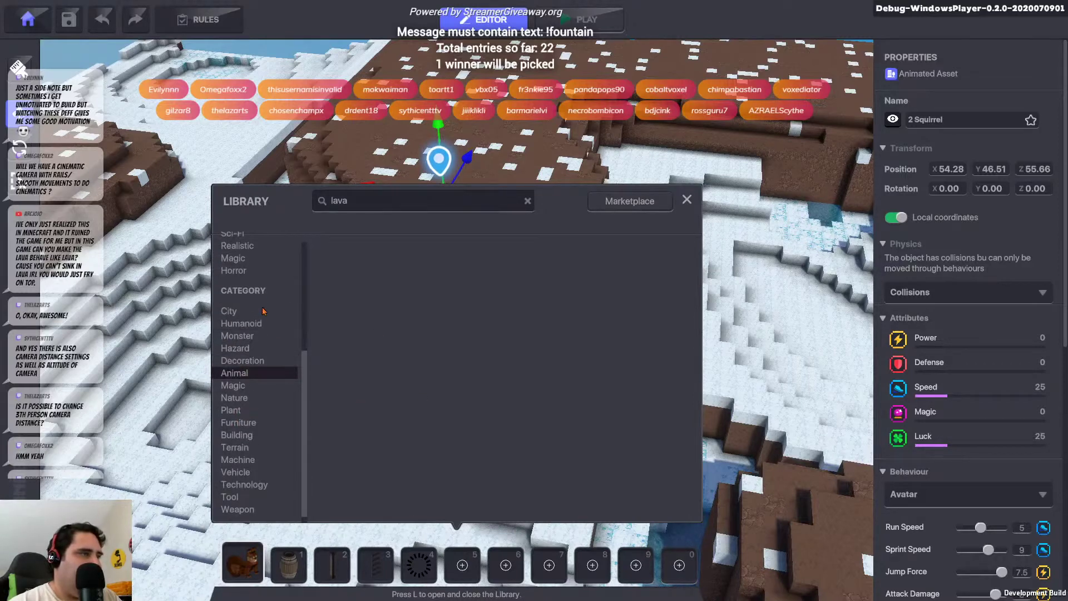
{"action": "left_click", "coordinate": [234, 373]}
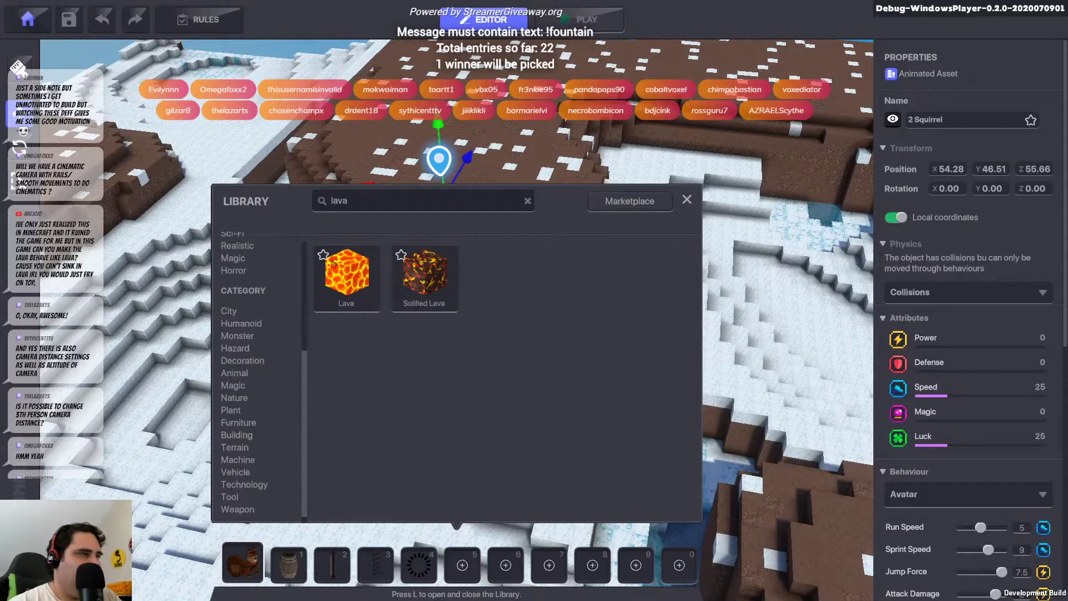
Add the Lava and Solified Lava blocks to hotbar slots 5 and 6 and close the library
{"action": "left_click_drag", "start_coordinate": [333, 265], "coordinate": [463, 565]}
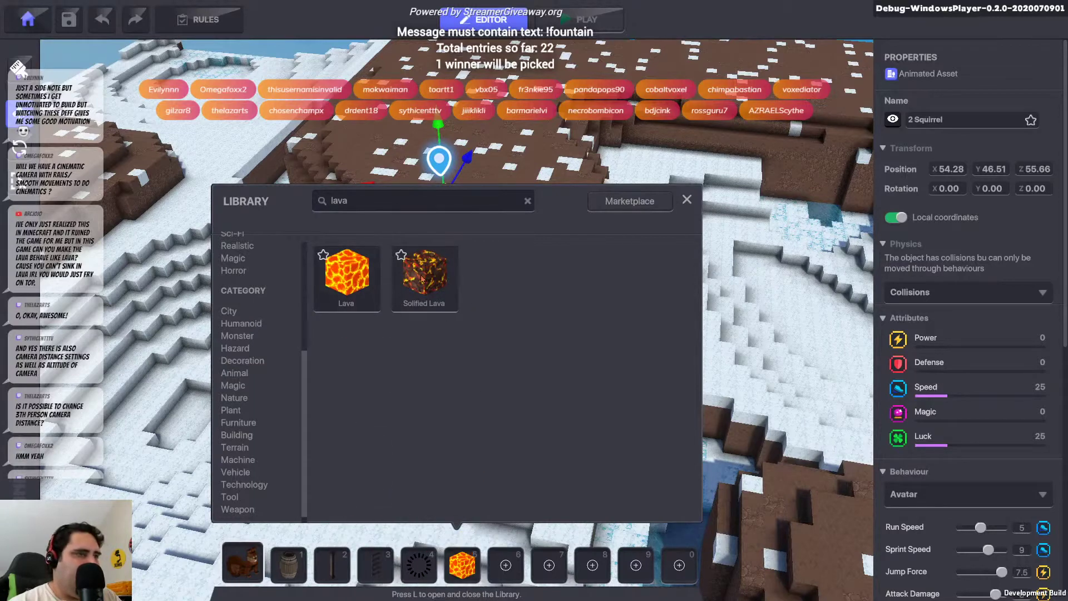
{"action": "left_click_drag", "start_coordinate": [422, 279], "coordinate": [505, 565]}
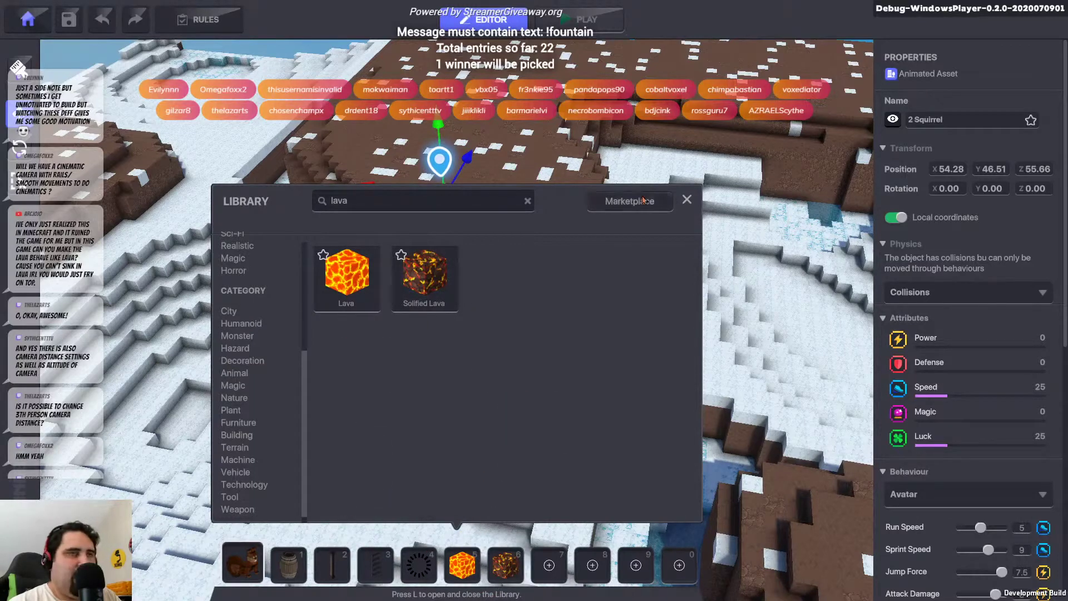
{"action": "left_click", "coordinate": [687, 201]}
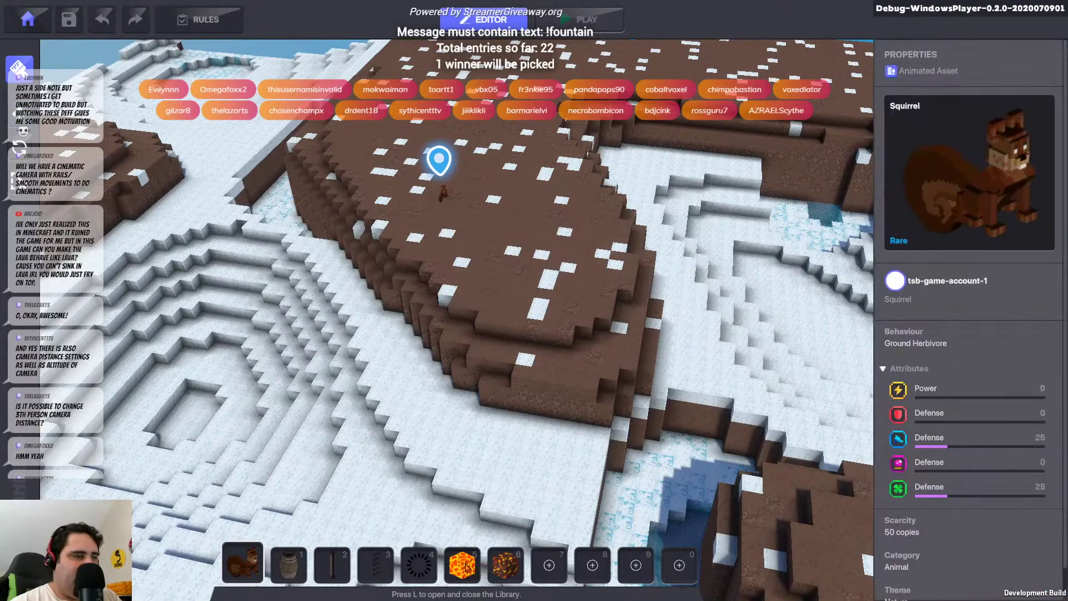
Place one Lava block and one Solified Lava block side by side on the brown plateau near the squirrel
{"action": "key", "text": "5"}
{"action": "scroll", "coordinate": [528, 211], "scroll_direction": "up", "scroll_amount": 5}
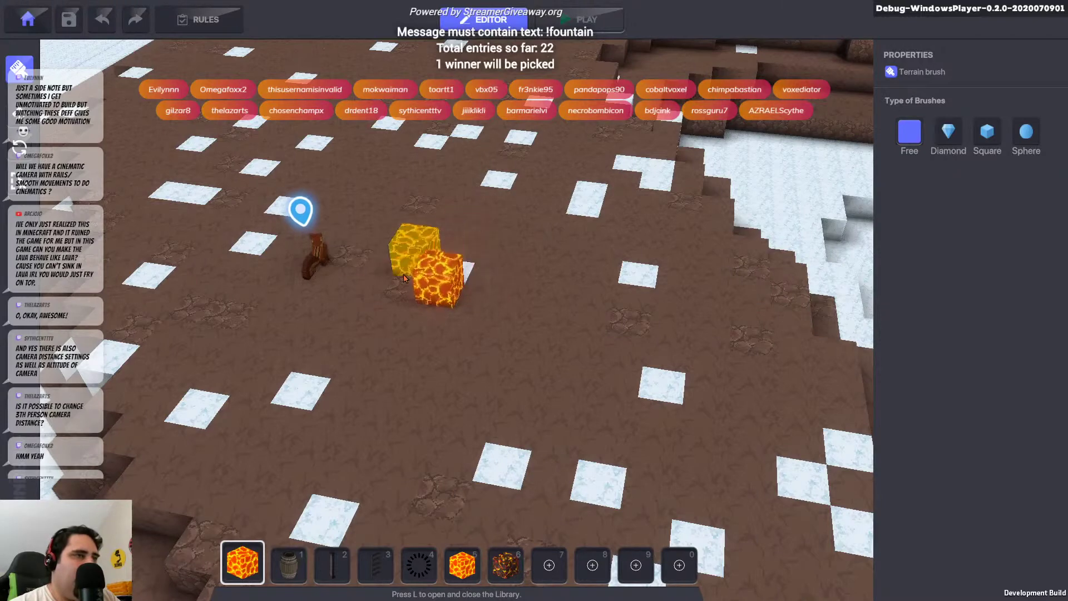
{"action": "scroll", "coordinate": [412, 260], "scroll_direction": "up", "scroll_amount": 1}
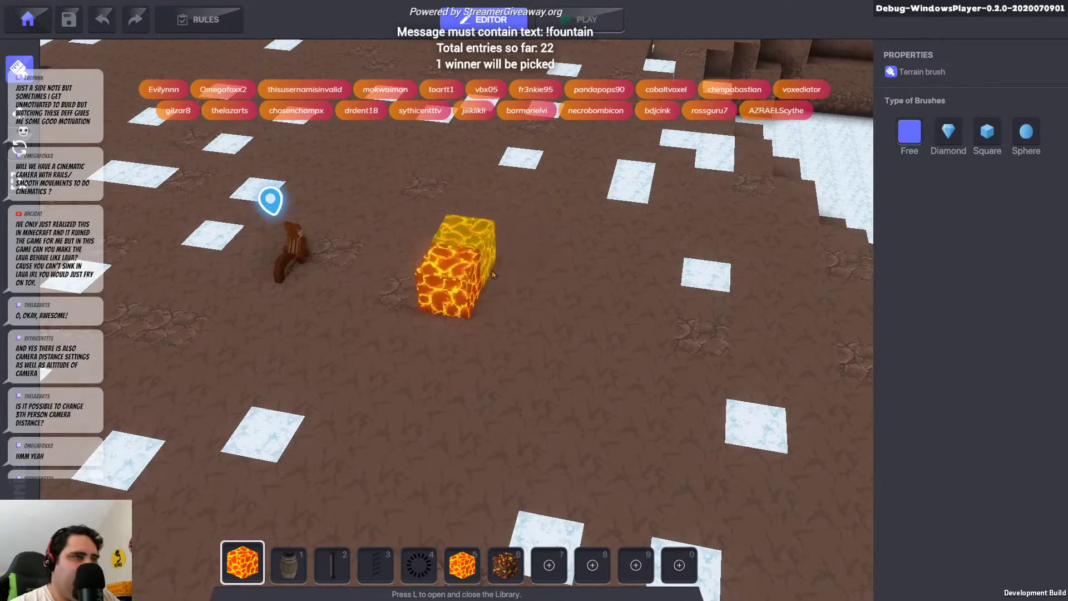
{"action": "left_click", "coordinate": [506, 565]}
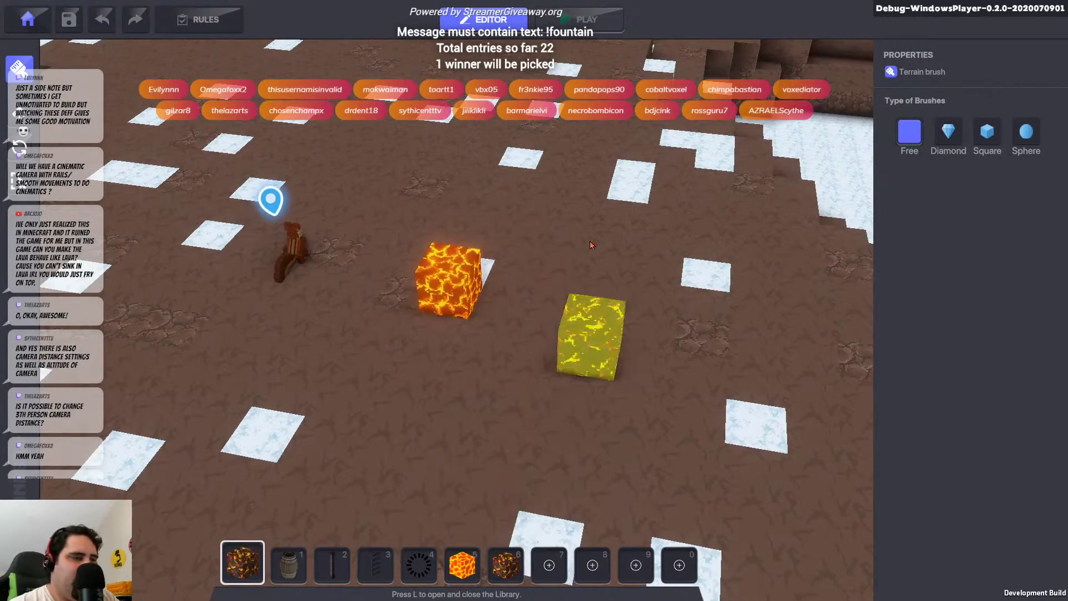
{"action": "left_click", "coordinate": [491, 282]}
{"action": "key", "text": "Escape"}
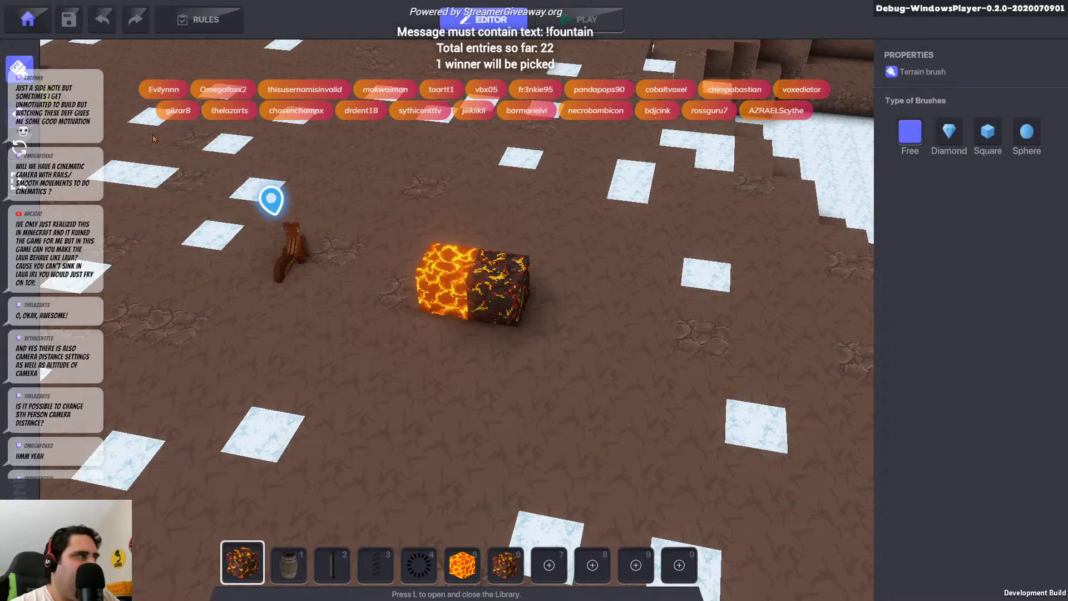
Open the squirrel's logic and add another Damaging Blocks entry to its Health component
{"action": "left_click", "coordinate": [439, 281]}
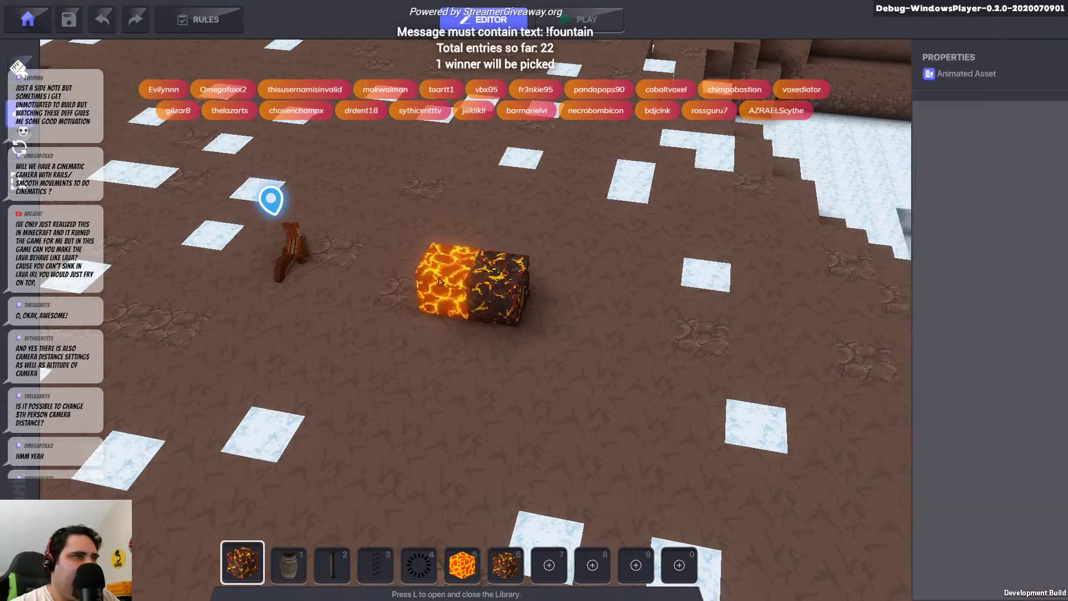
{"action": "left_click", "coordinate": [295, 261]}
{"action": "scroll", "coordinate": [1001, 417], "scroll_direction": "down", "scroll_amount": 8}
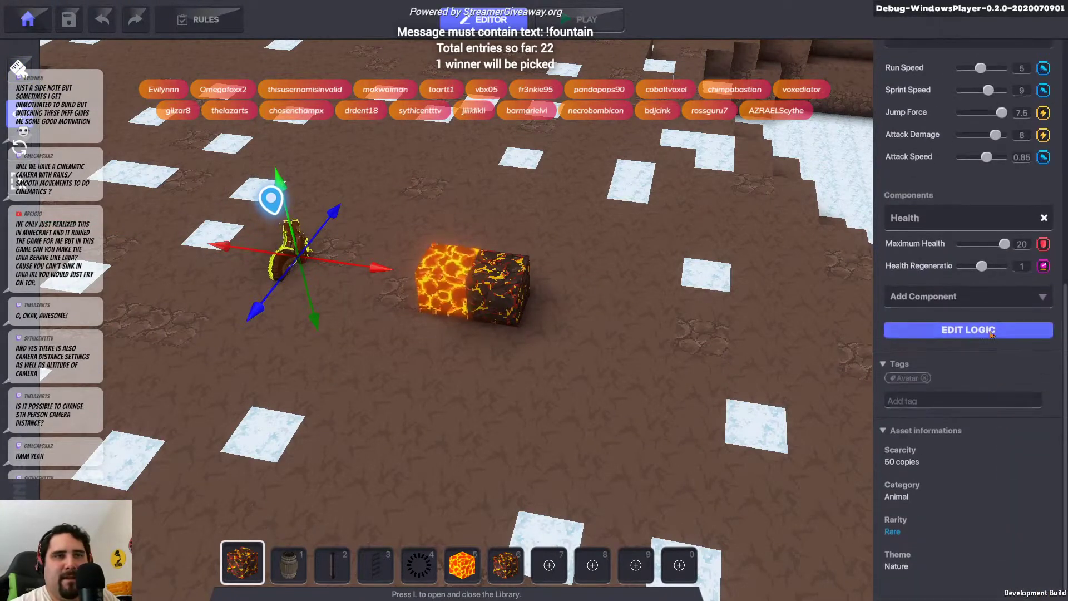
{"action": "left_click", "coordinate": [990, 330]}
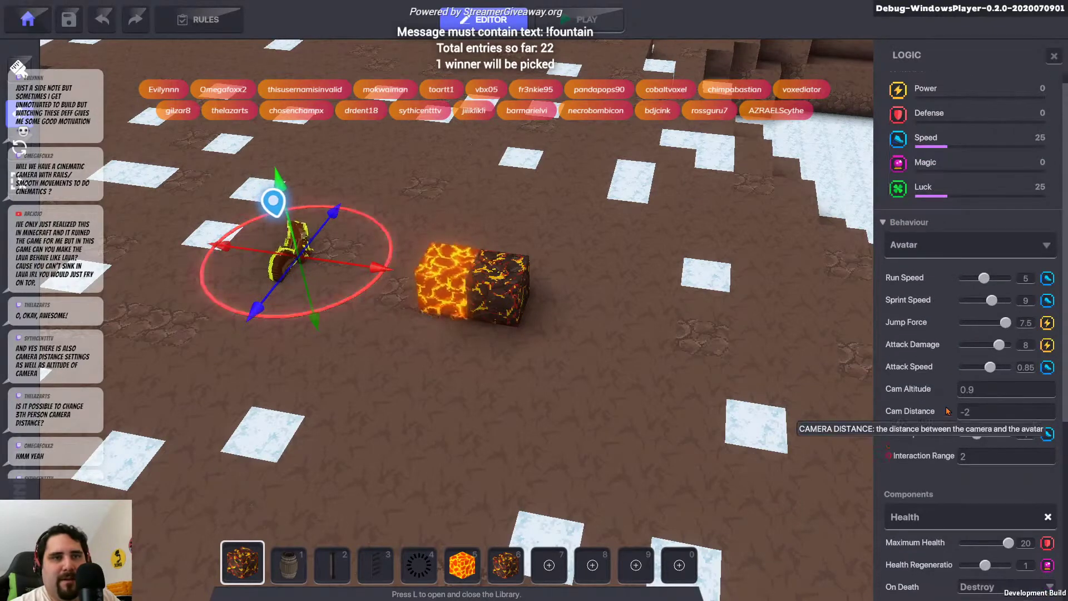
{"action": "scroll", "coordinate": [946, 389], "scroll_direction": "down", "scroll_amount": 3}
{"action": "scroll", "coordinate": [947, 389], "scroll_direction": "down", "scroll_amount": 1}
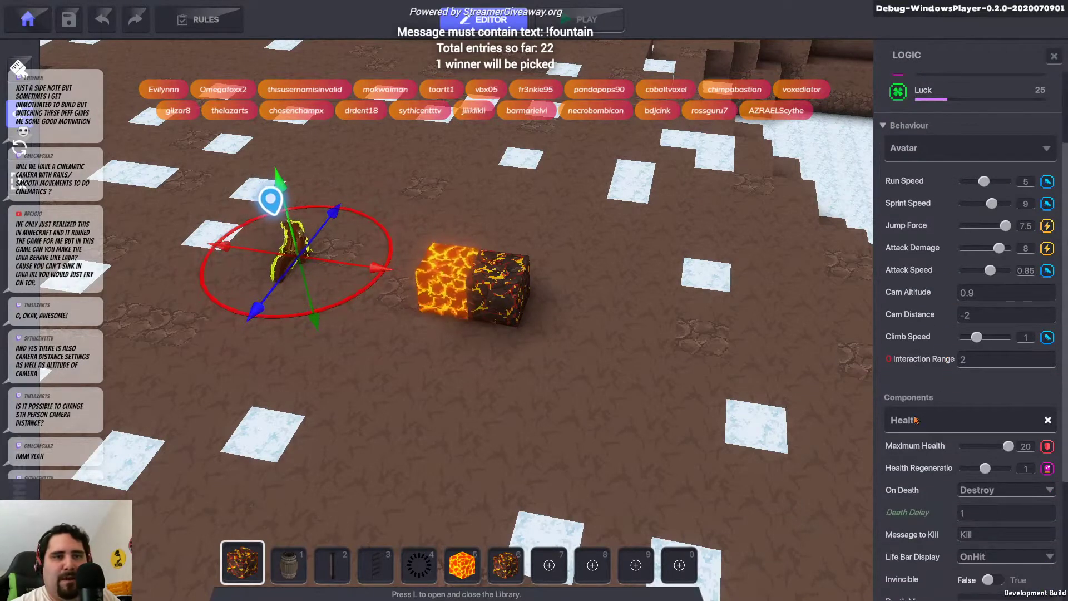
{"action": "scroll", "coordinate": [915, 420], "scroll_direction": "down", "scroll_amount": 4}
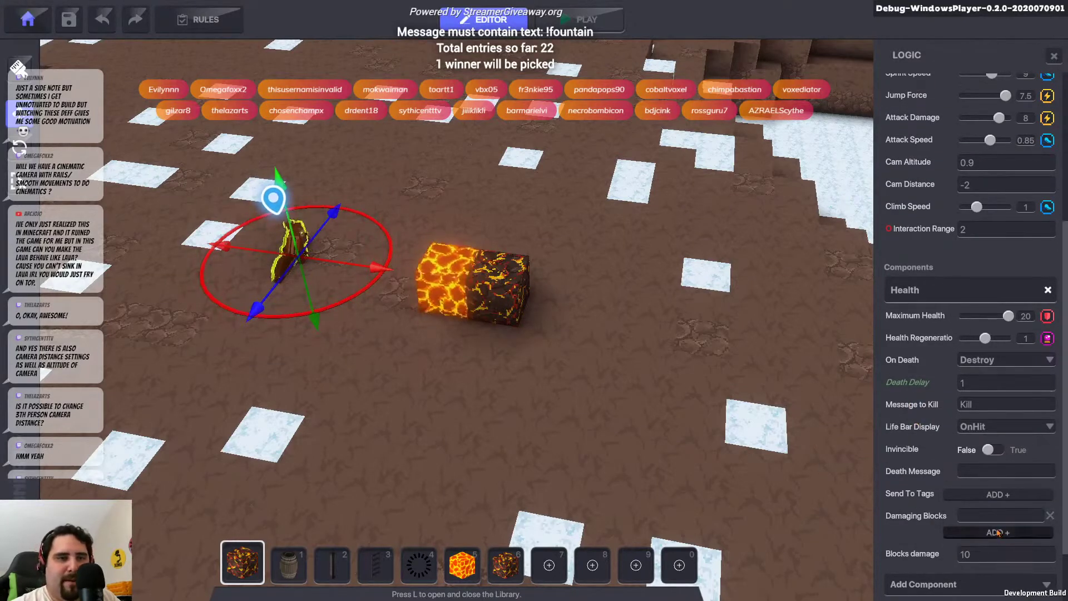
{"action": "left_click", "coordinate": [998, 533]}
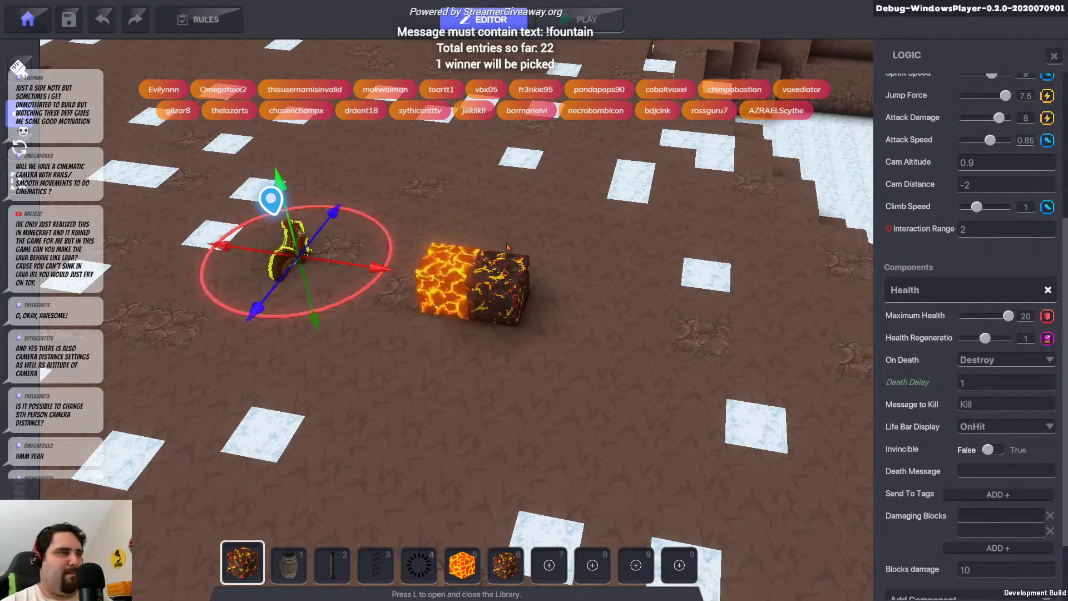
Look up the Solified Lava block's properties in the asset library and close the library
{"action": "left_click", "coordinate": [508, 573]}
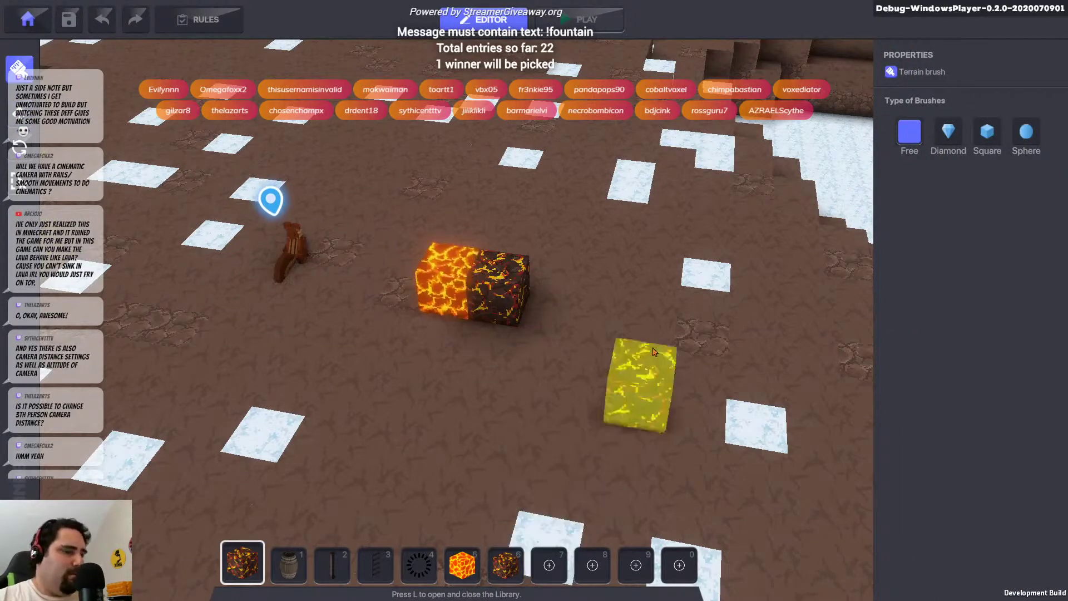
{"action": "key", "text": "l"}
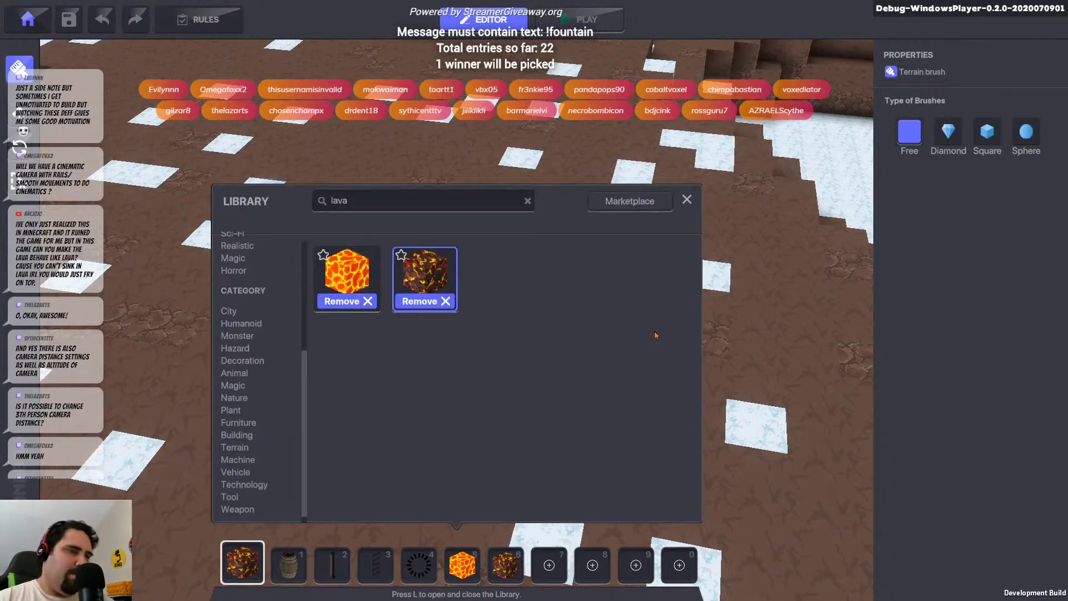
{"action": "left_click", "coordinate": [428, 282]}
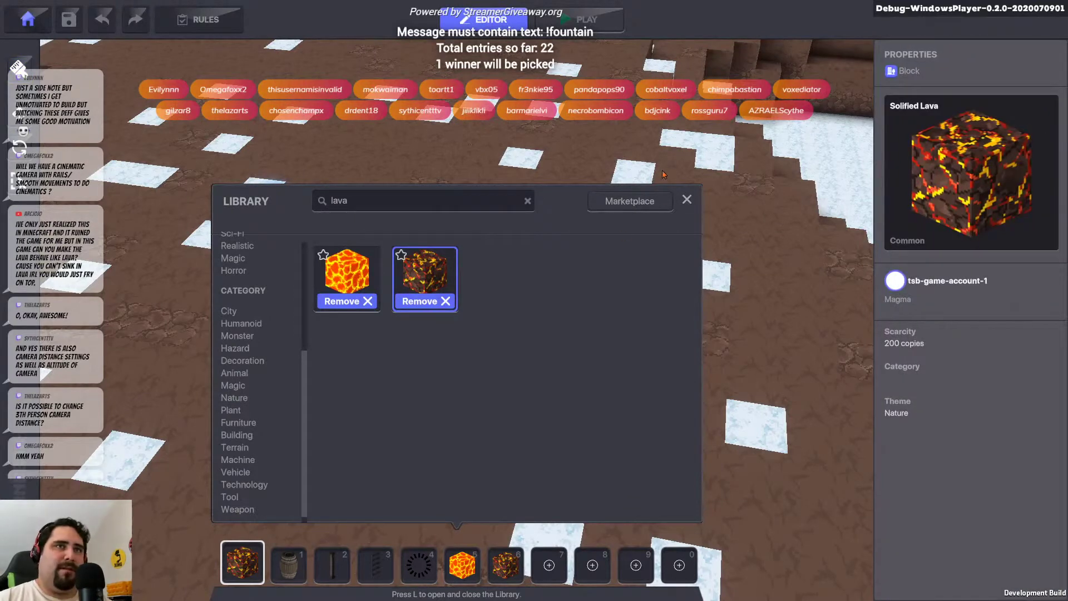
{"action": "left_click", "coordinate": [688, 200]}
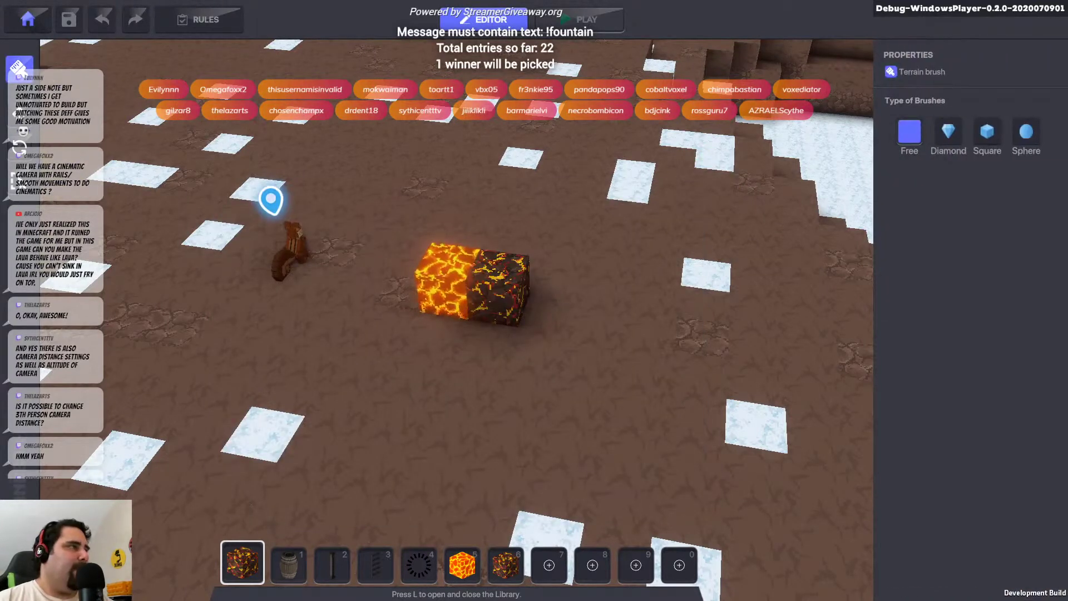
Enter "lava" as a damaging block in the Health component of the squirrel's logic
{"action": "left_click", "coordinate": [447, 299]}
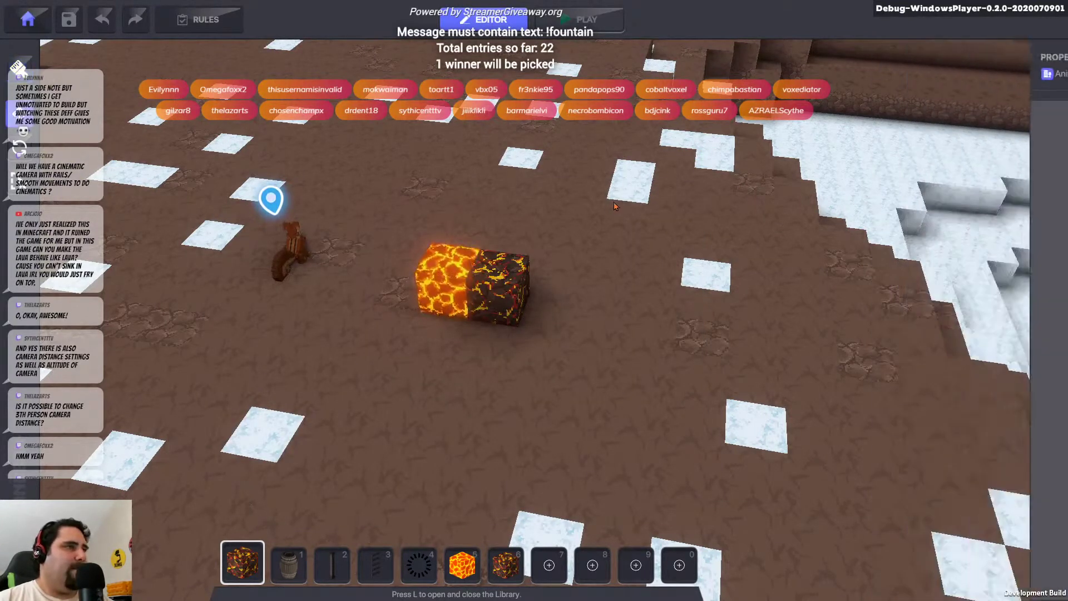
{"action": "left_click", "coordinate": [302, 258]}
{"action": "scroll", "coordinate": [957, 410], "scroll_direction": "down", "scroll_amount": 6}
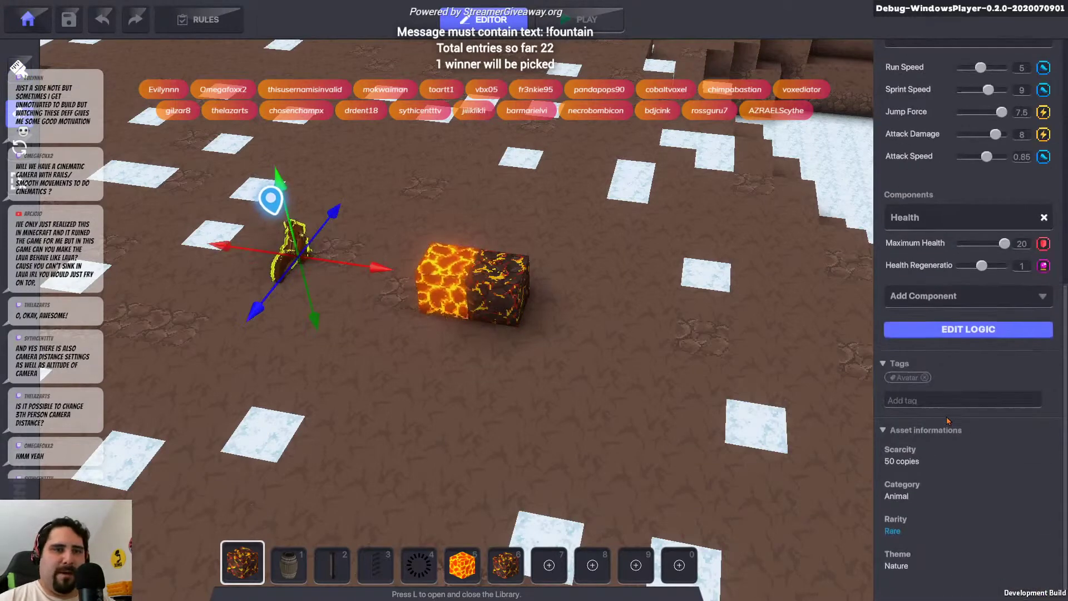
{"action": "left_click", "coordinate": [936, 335]}
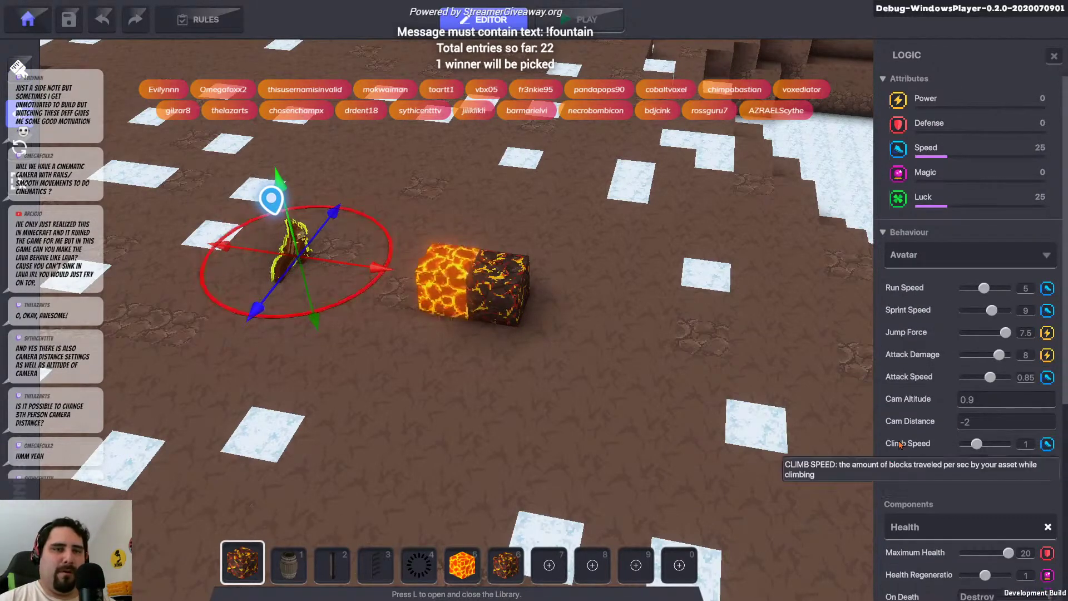
{"action": "scroll", "coordinate": [905, 429], "scroll_direction": "down", "scroll_amount": 3}
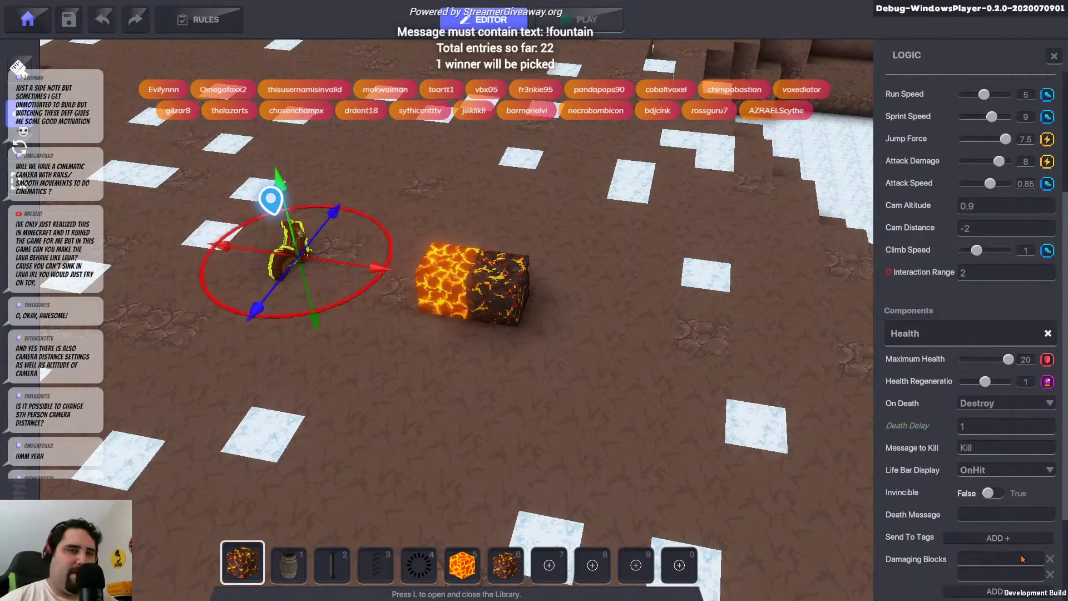
{"action": "type", "text": "lac"}
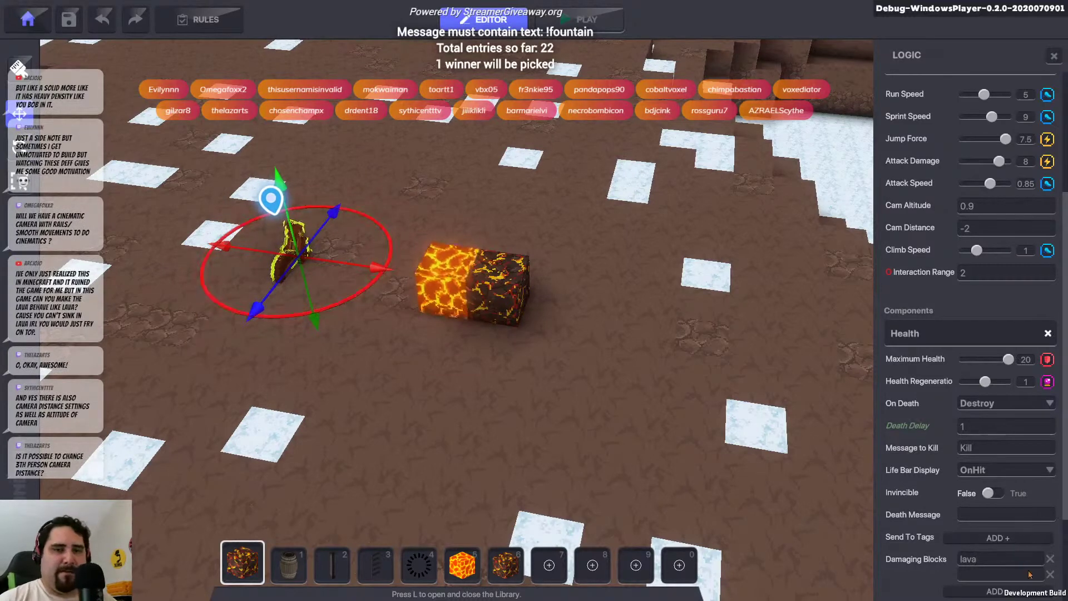
Play-test the scene by running the squirrel into the placed lava blocks to check the damage
{"action": "left_click", "coordinate": [561, 23]}
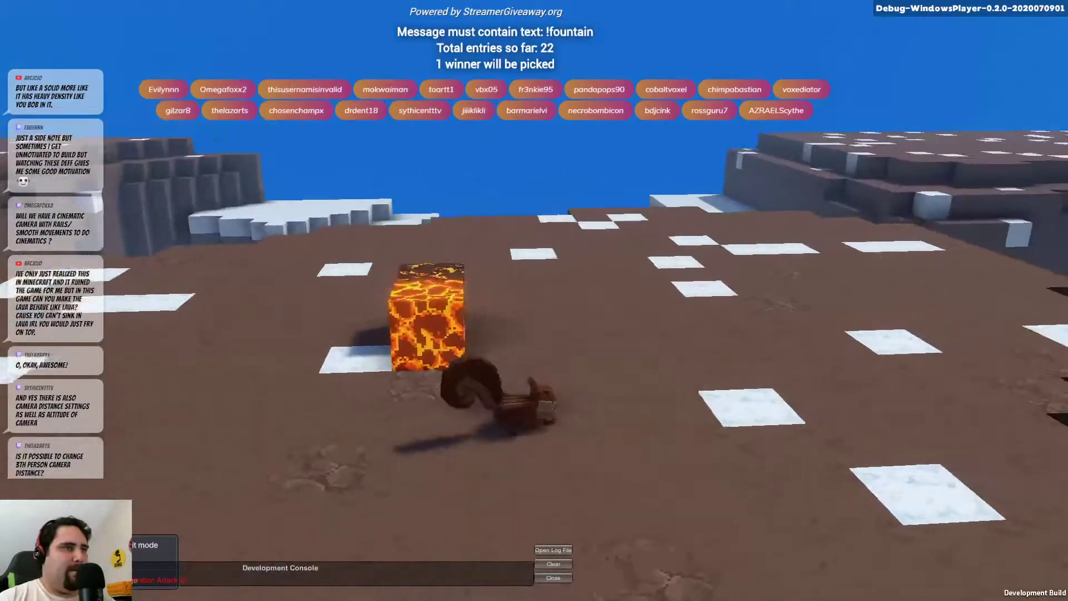
{"action": "key", "text": "w"}
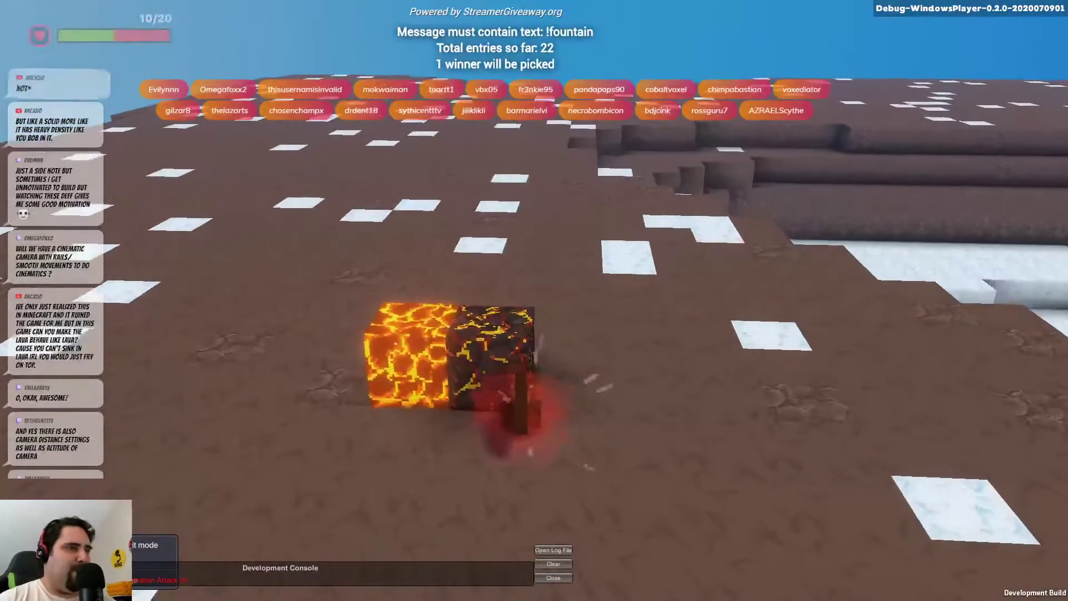
{"action": "key", "text": "s"}
{"action": "key", "text": "w"}
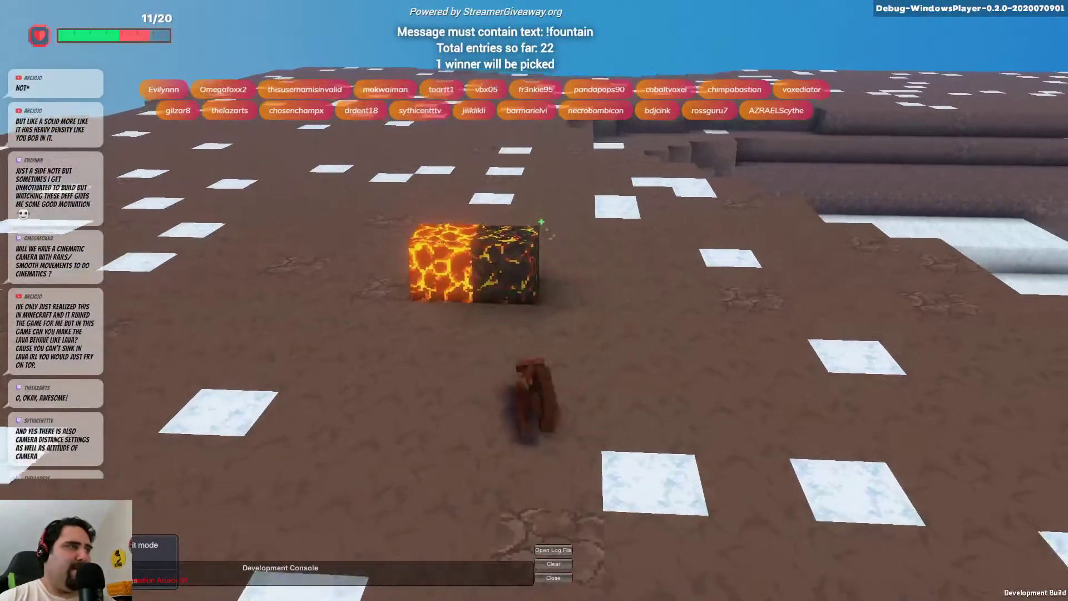
{"action": "key", "text": "w"}
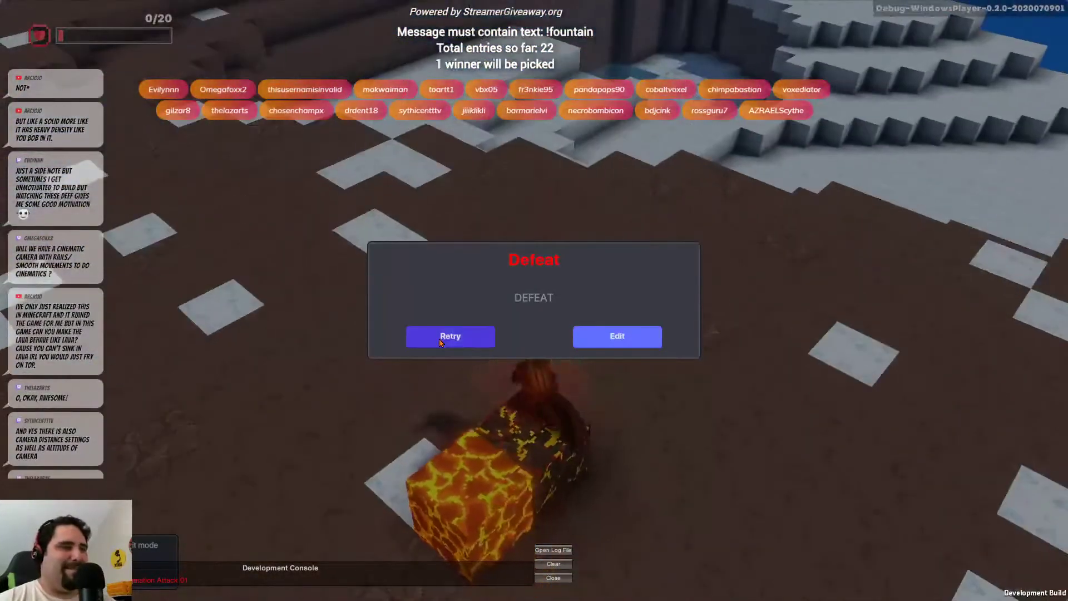
Retry the play-test, move the squirrel around the lava blocks and run it into them again
{"action": "left_click", "coordinate": [450, 336]}
{"action": "key", "text": "d"}
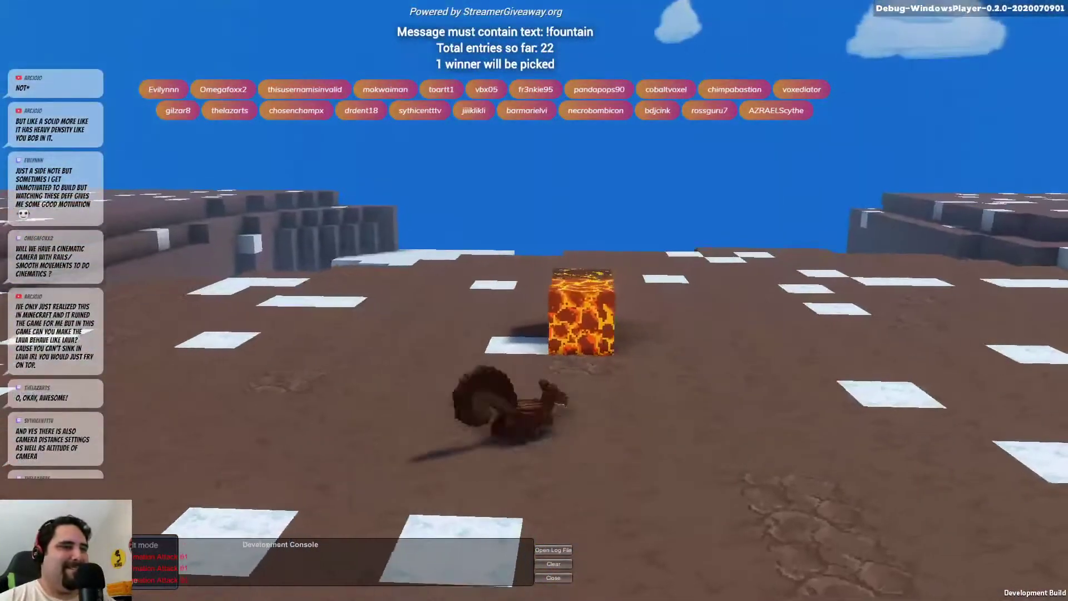
{"action": "key", "text": "a"}
{"action": "key", "text": "s"}
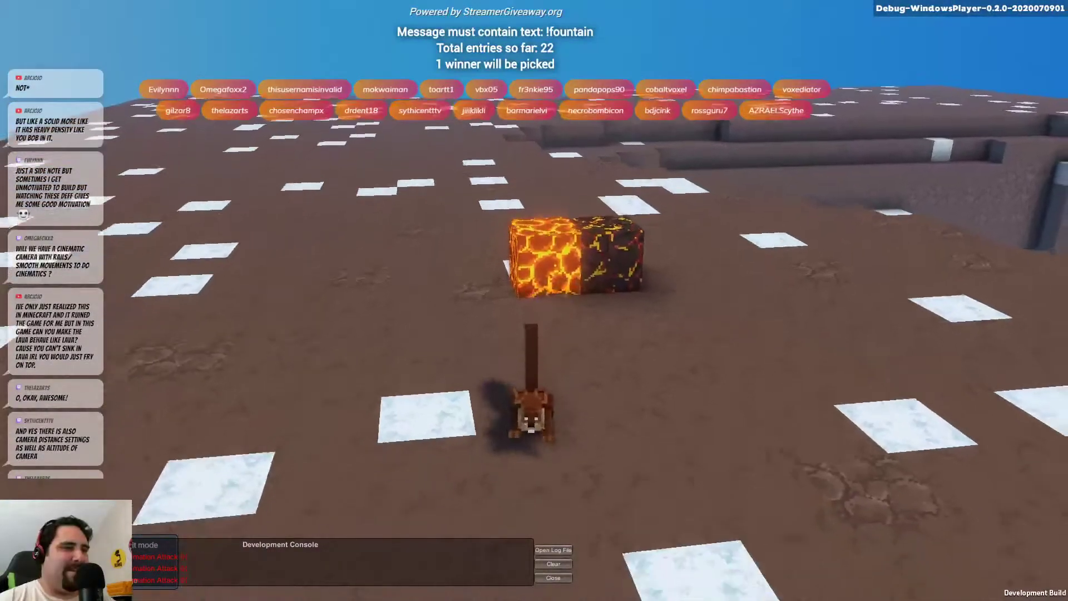
{"action": "key", "text": "d"}
{"action": "key", "text": "w"}
{"action": "key", "text": "w"}
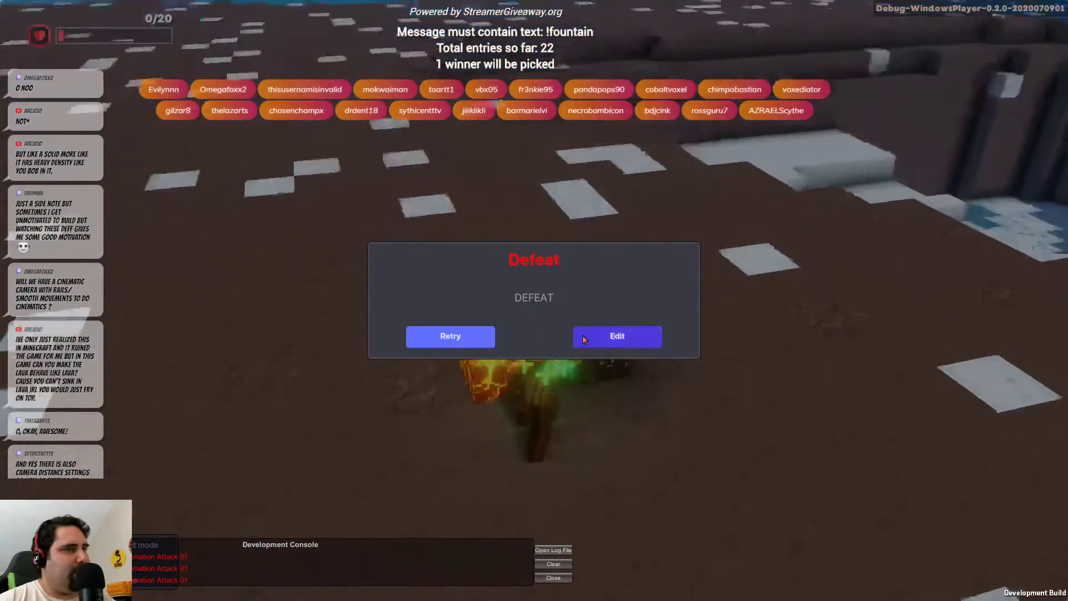
Test the squirrel against the lava blocks once more, briefly replay the scene and return to the editor
{"action": "left_click", "coordinate": [448, 334]}
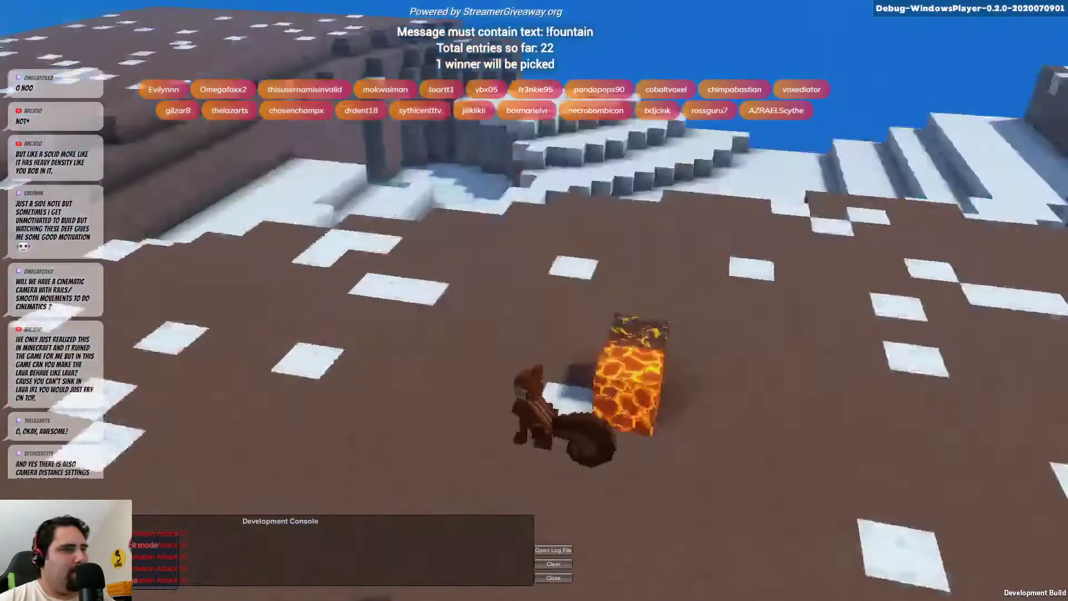
{"action": "key", "text": "w"}
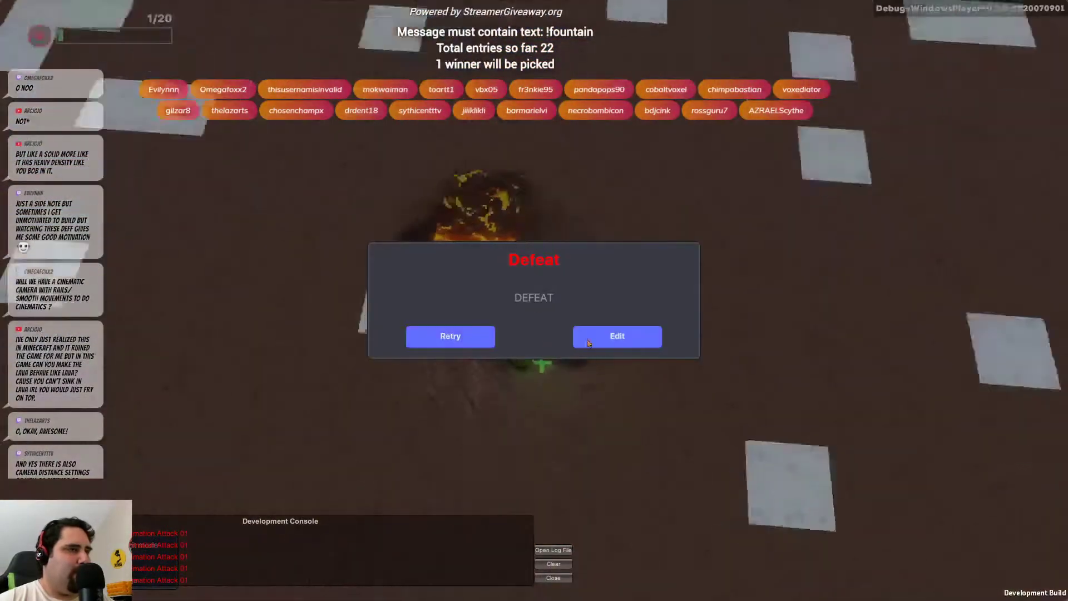
{"action": "key", "text": "Escape"}
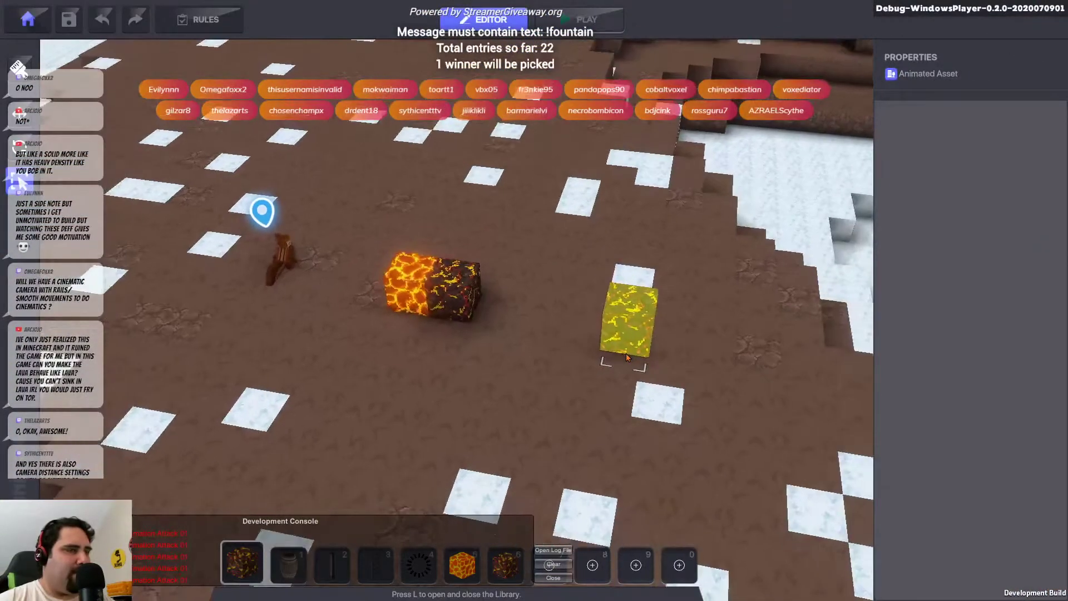
{"action": "key", "text": "Tab"}
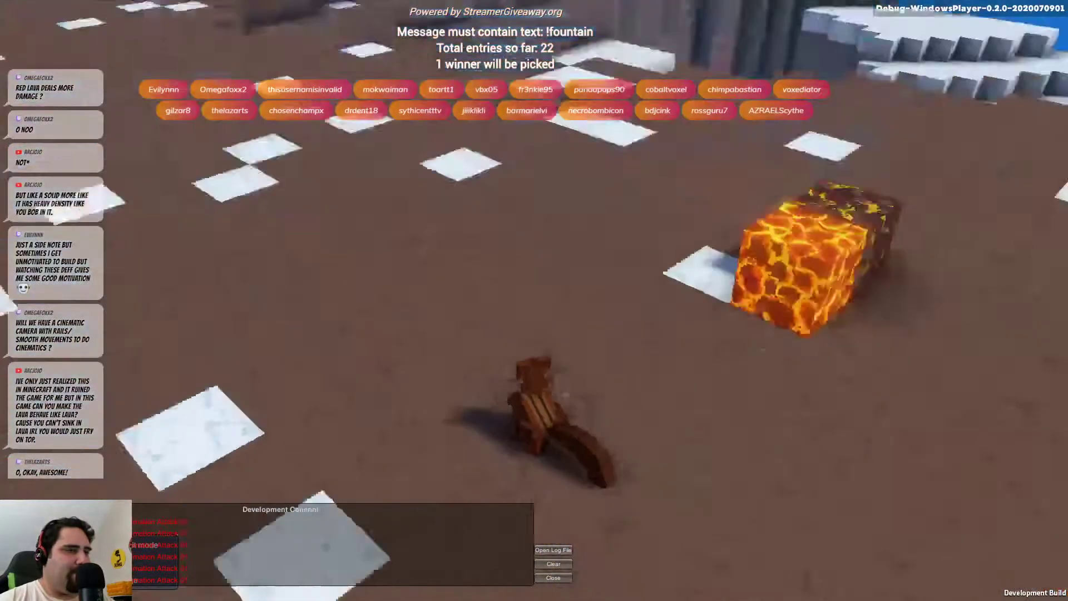
{"action": "key", "text": "Tab"}
{"action": "key", "text": "Tab"}
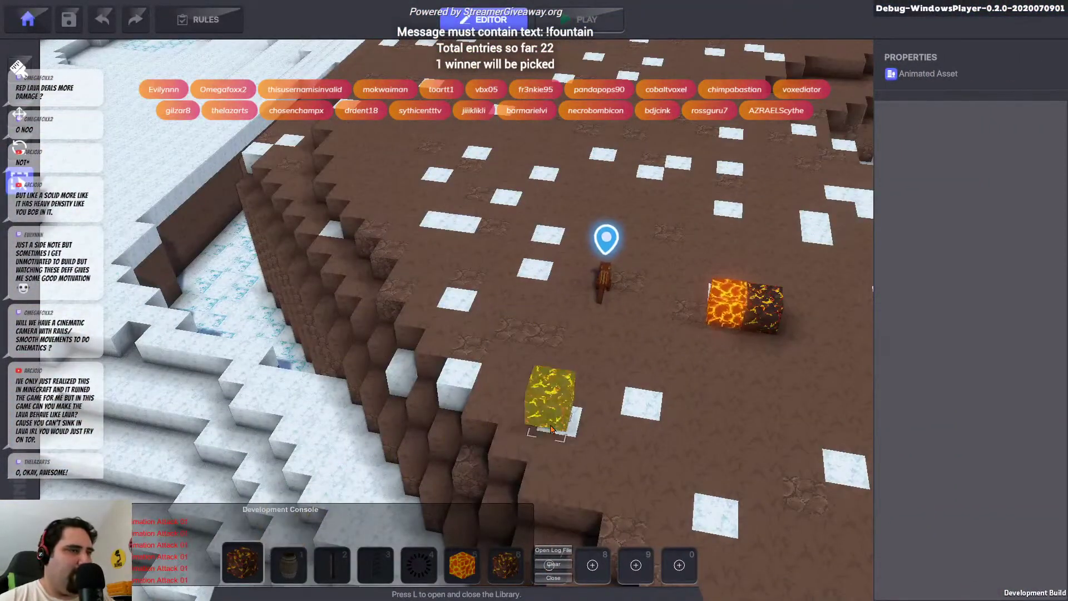
Dig a shallow rectangular pit at the plateau's edge near the squirrel and fill it with Lava blocks
{"action": "left_click", "coordinate": [462, 566]}
{"action": "left_click", "coordinate": [554, 576]}
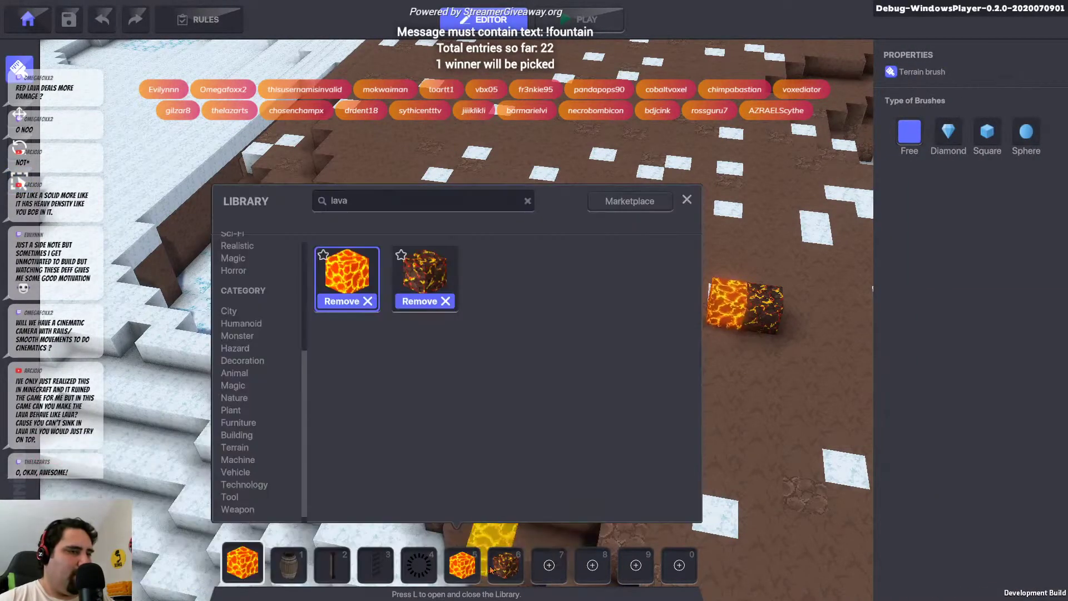
{"action": "key", "text": "l"}
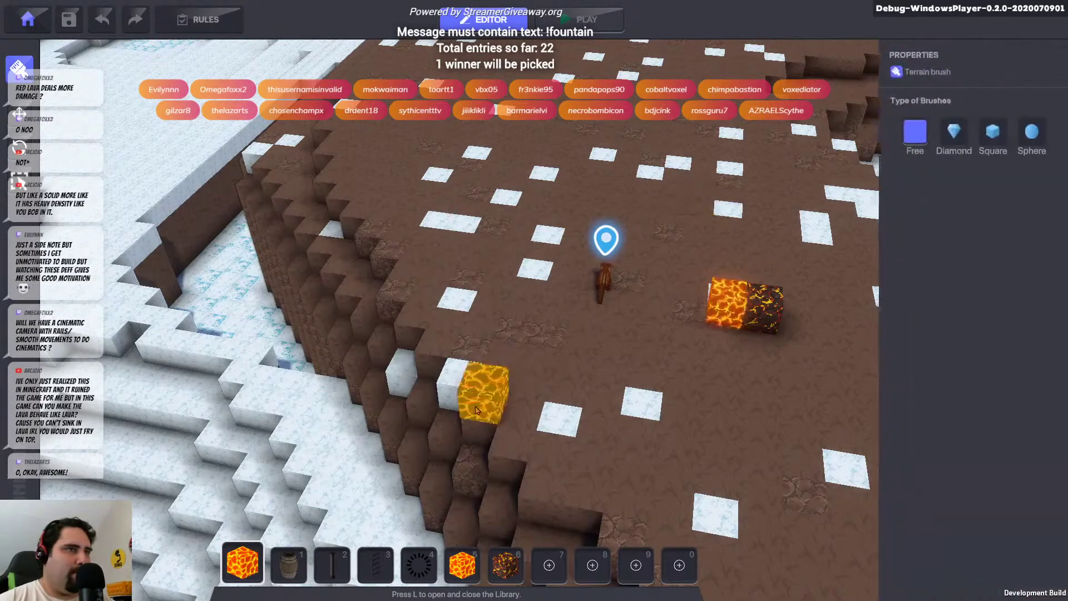
{"action": "left_click_drag", "start_coordinate": [474, 345], "coordinate": [599, 465], "text": "shift"}
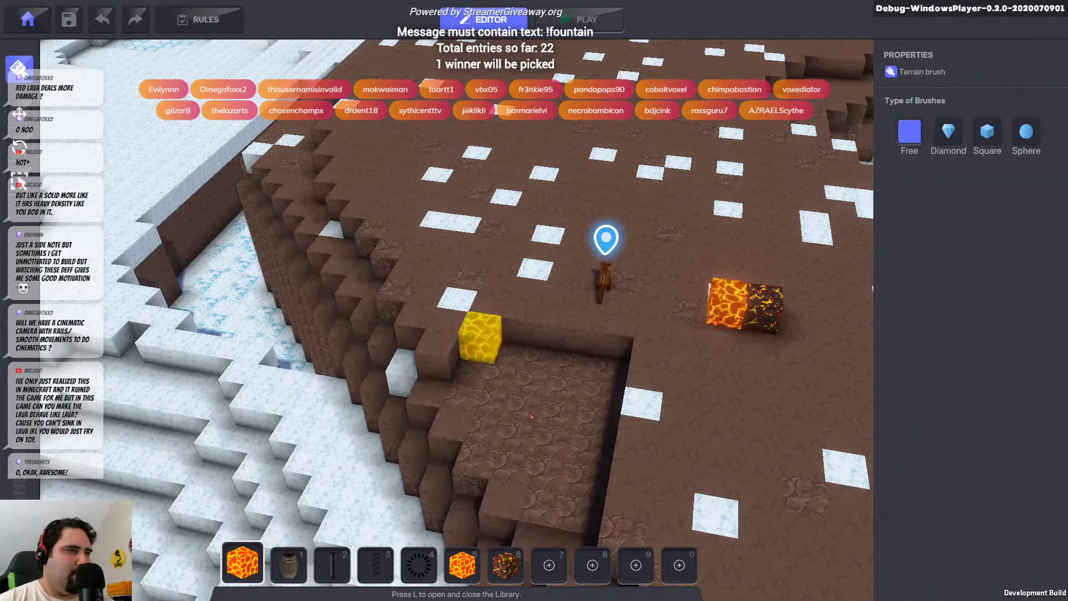
{"action": "left_click_drag", "start_coordinate": [479, 340], "coordinate": [595, 465]}
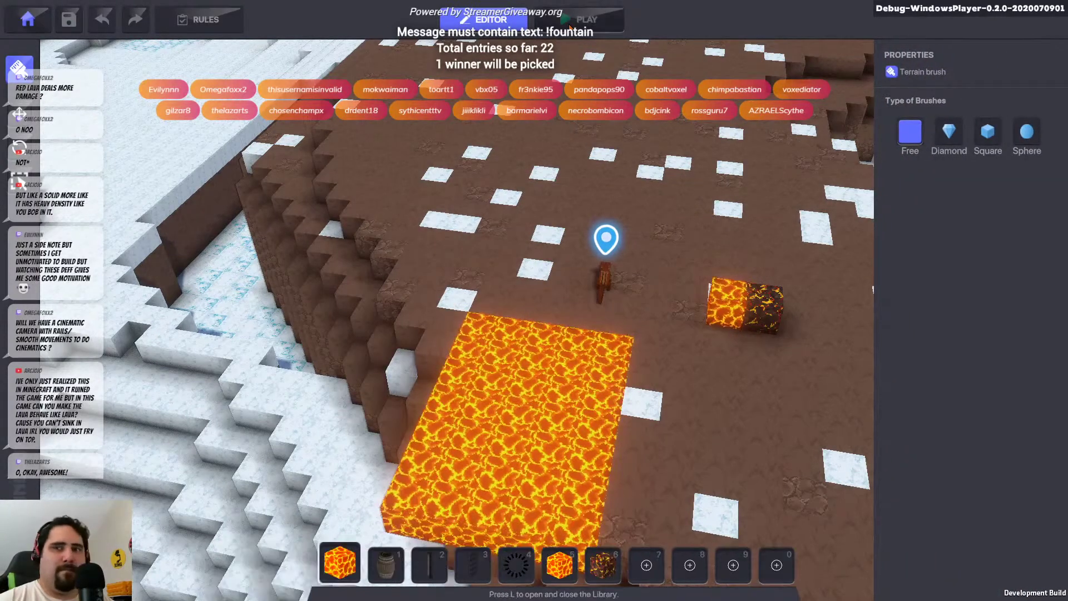
Play-test the new lava pool by running and jumping the squirrel into it until its health runs out
{"action": "left_click", "coordinate": [570, 22]}
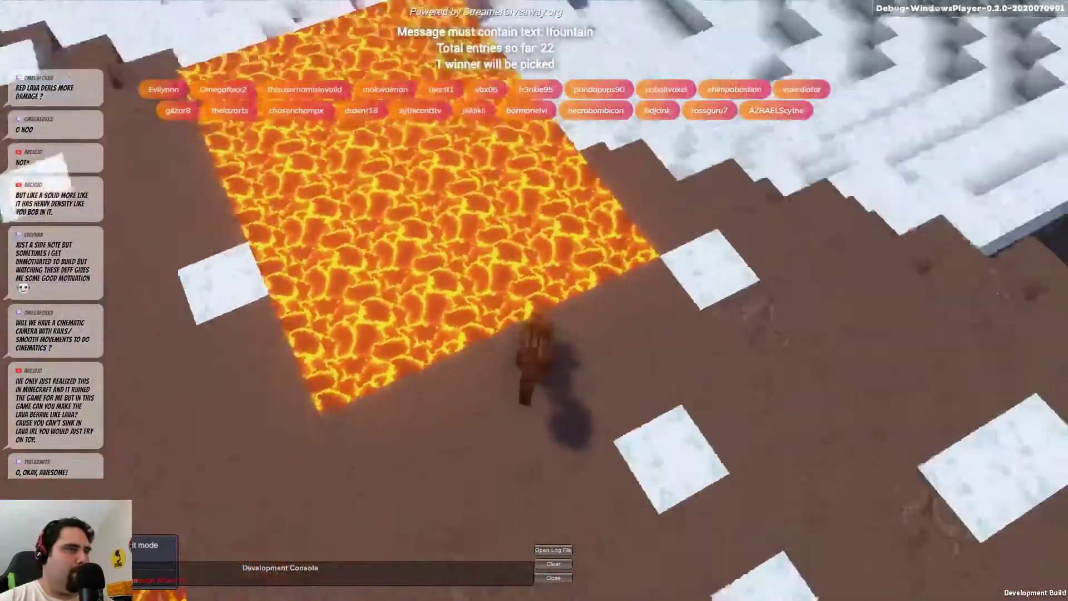
{"action": "key", "text": "s"}
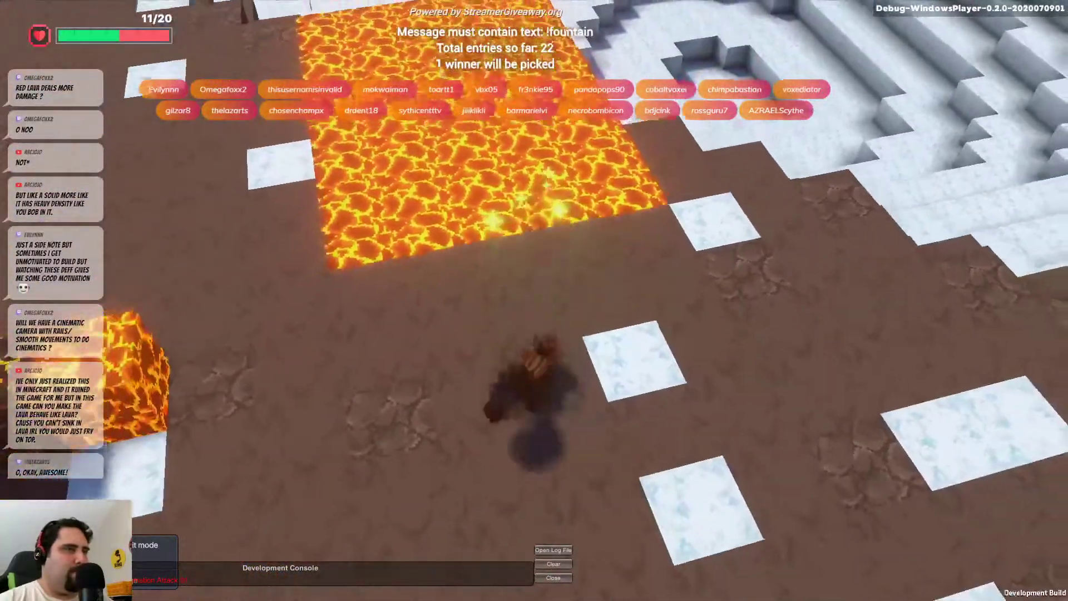
{"action": "key", "text": "w"}
{"action": "key", "text": "space"}
{"action": "key", "text": "w"}
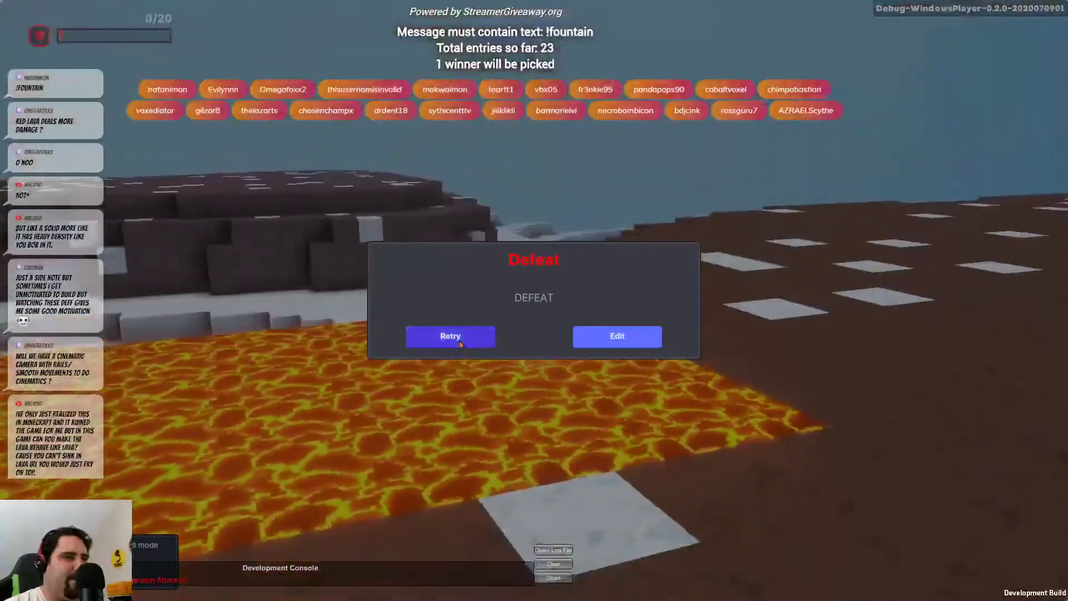
Retry the play-test, approach the lava pool from the plateau's edge, jump the squirrel into it and return to the editor
{"action": "left_click", "coordinate": [459, 341]}
{"action": "key", "text": "d"}
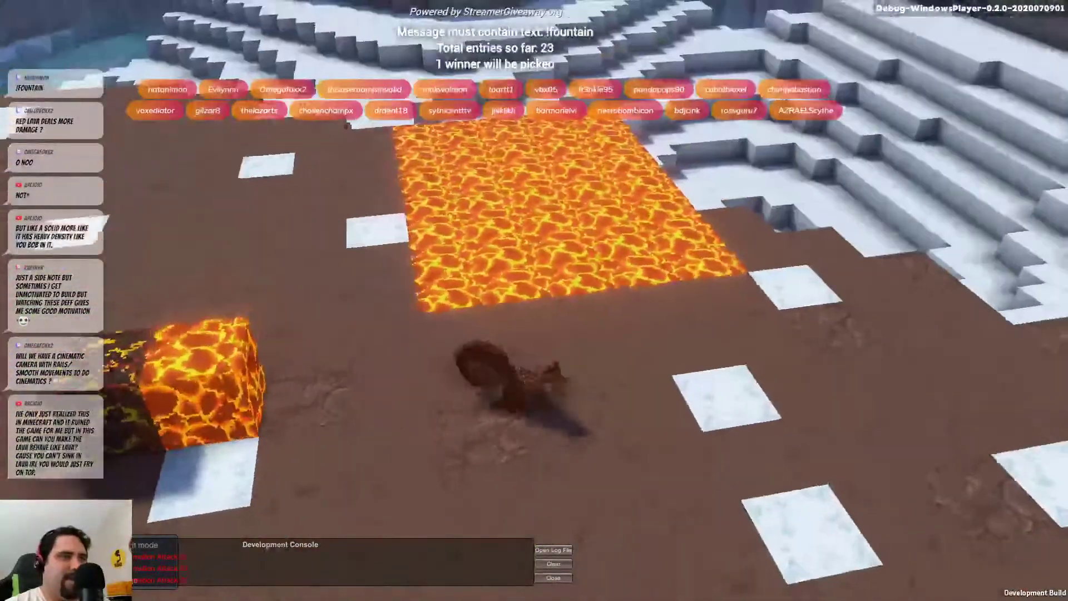
{"action": "key", "text": "w"}
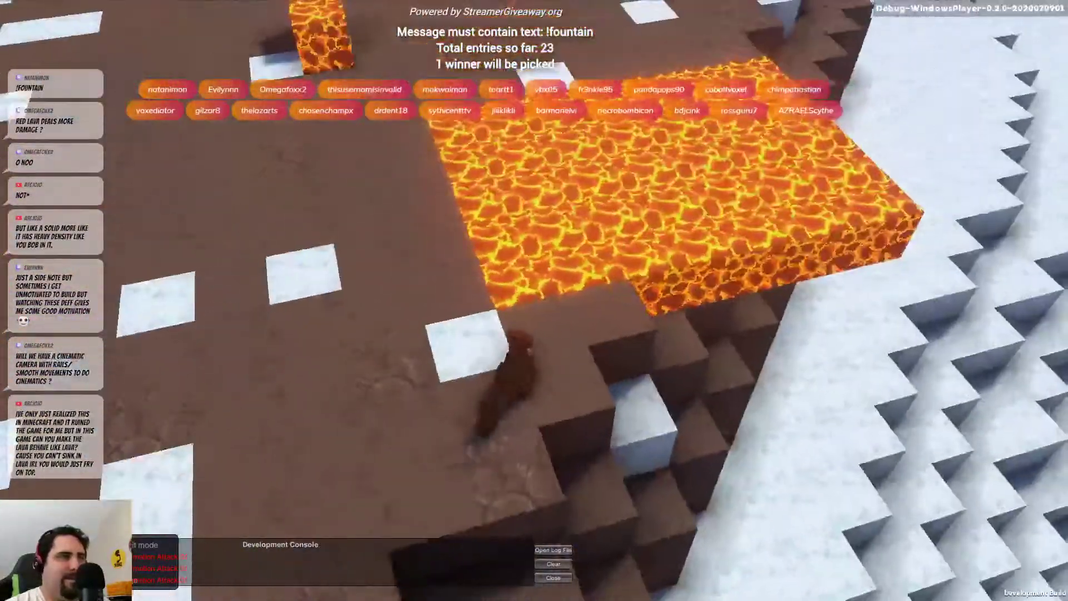
{"action": "key", "text": "w"}
{"action": "key", "text": "space"}
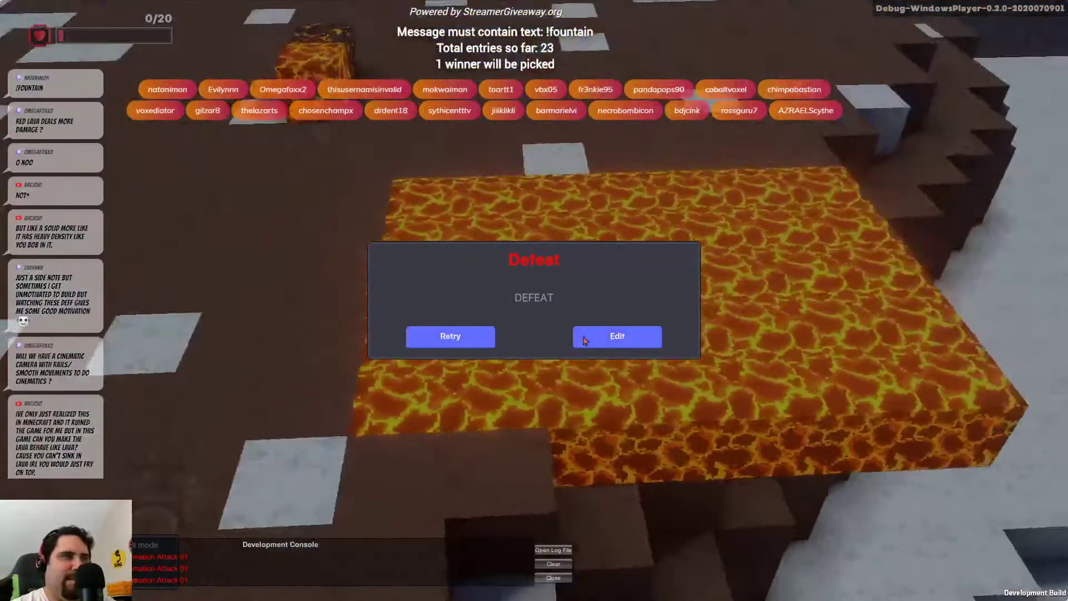
{"action": "left_click", "coordinate": [586, 336]}
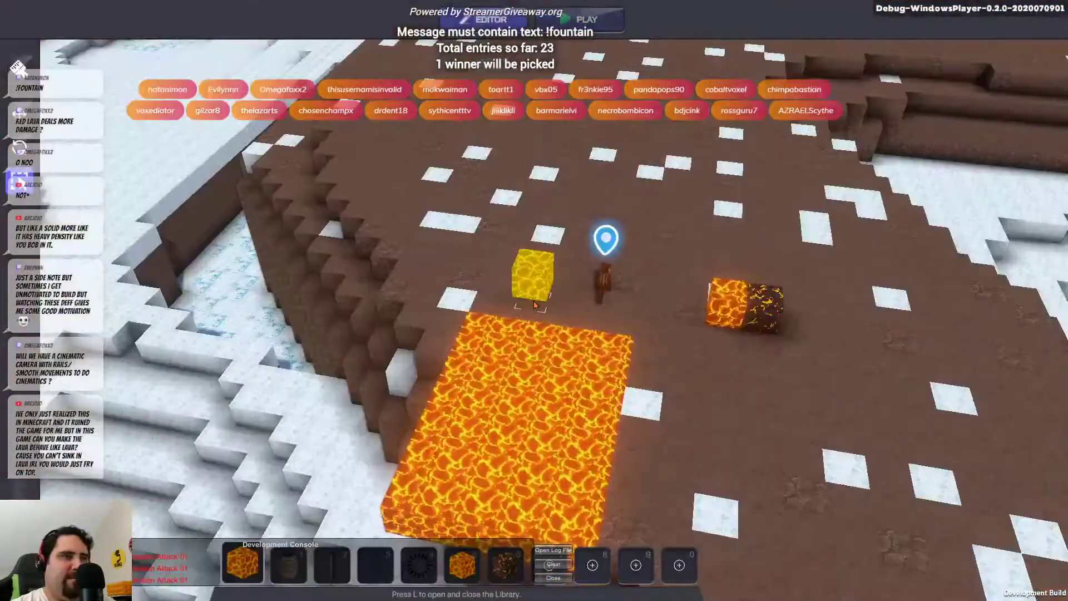
Start another play-test and run the squirrel across the brown plateau and along its edges, away from the lava
{"action": "key", "text": "w"}
{"action": "key", "text": "d"}
{"action": "key", "text": "Tab"}
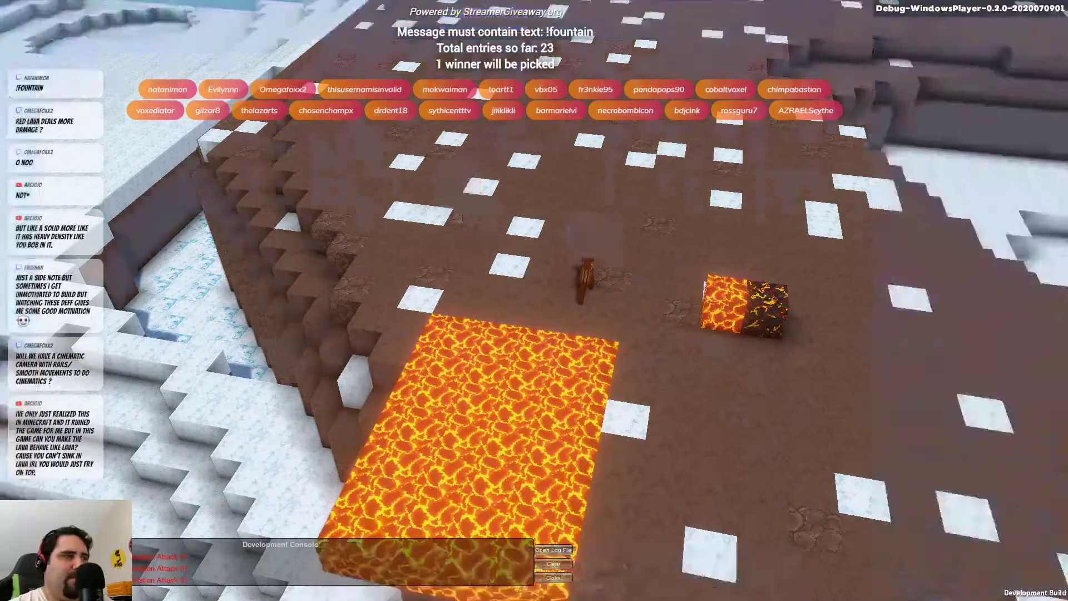
{"action": "key", "text": "w"}
{"action": "key", "text": "w"}
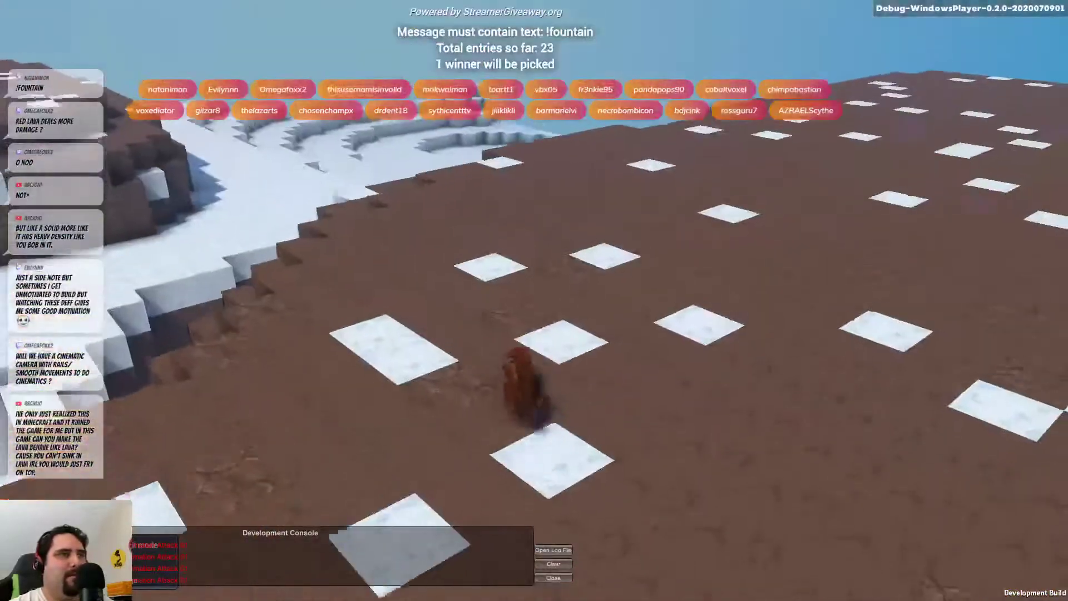
{"action": "key", "text": "w"}
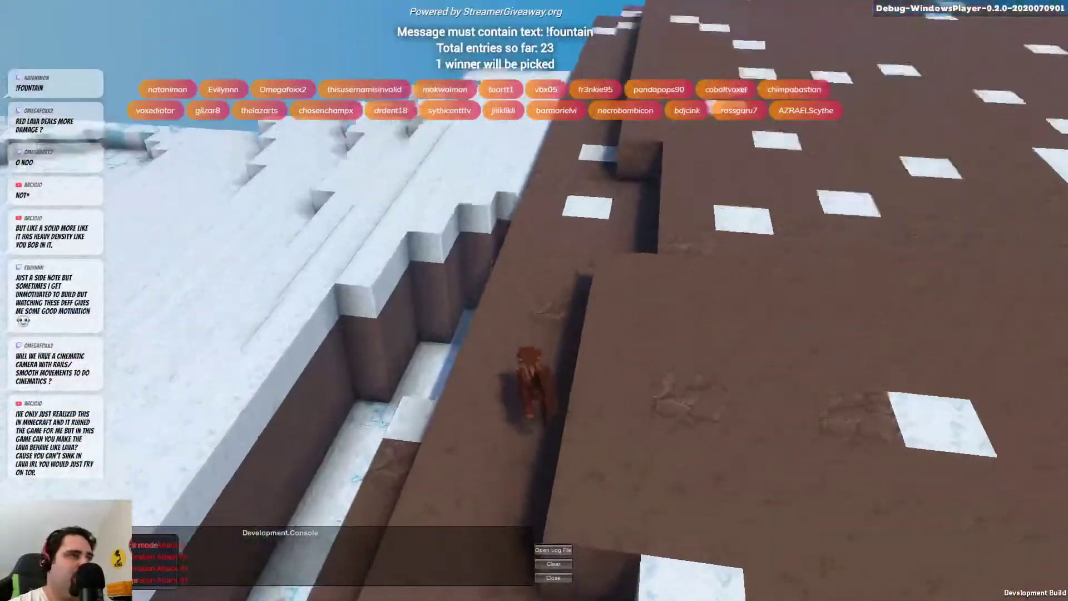
{"action": "key", "text": "w"}
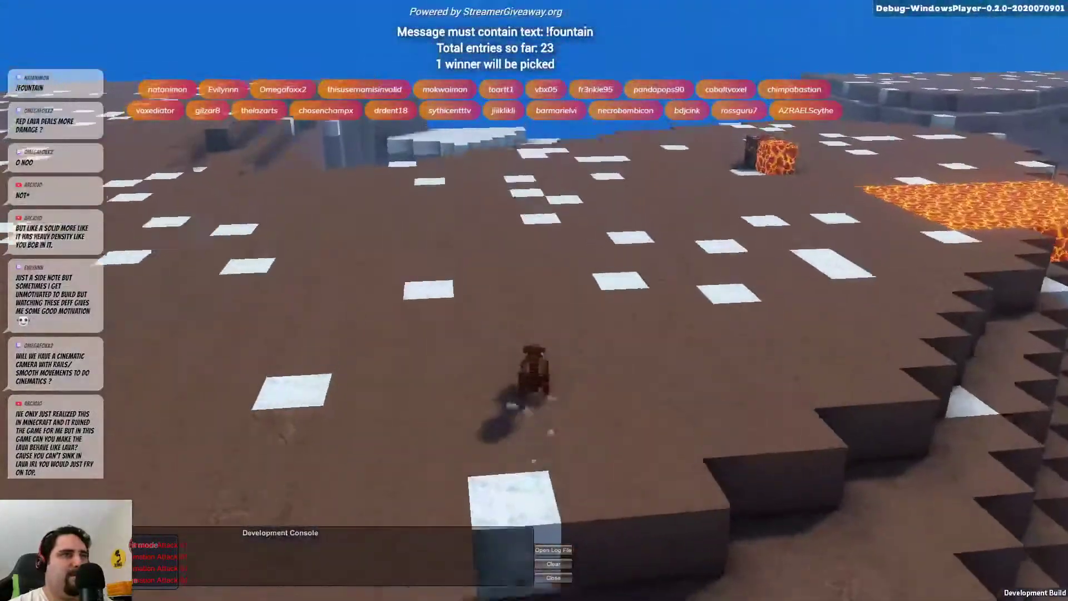
{"action": "key", "text": "w"}
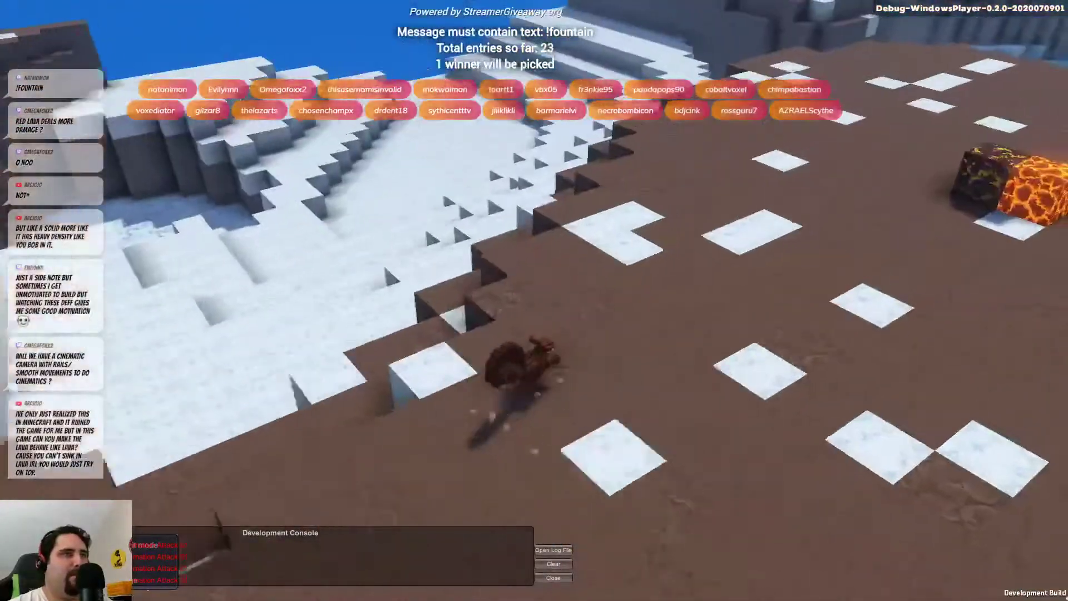
{"action": "key", "text": "w"}
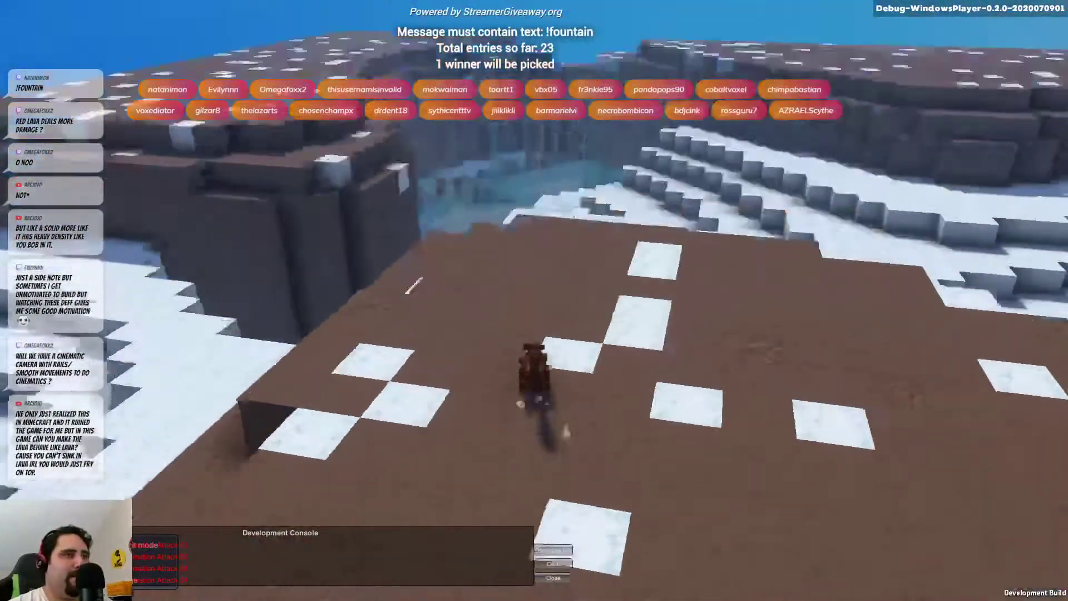
Drop the squirrel off the plateau into the water and test its movement between the water and the ice bank
{"action": "key", "text": "w"}
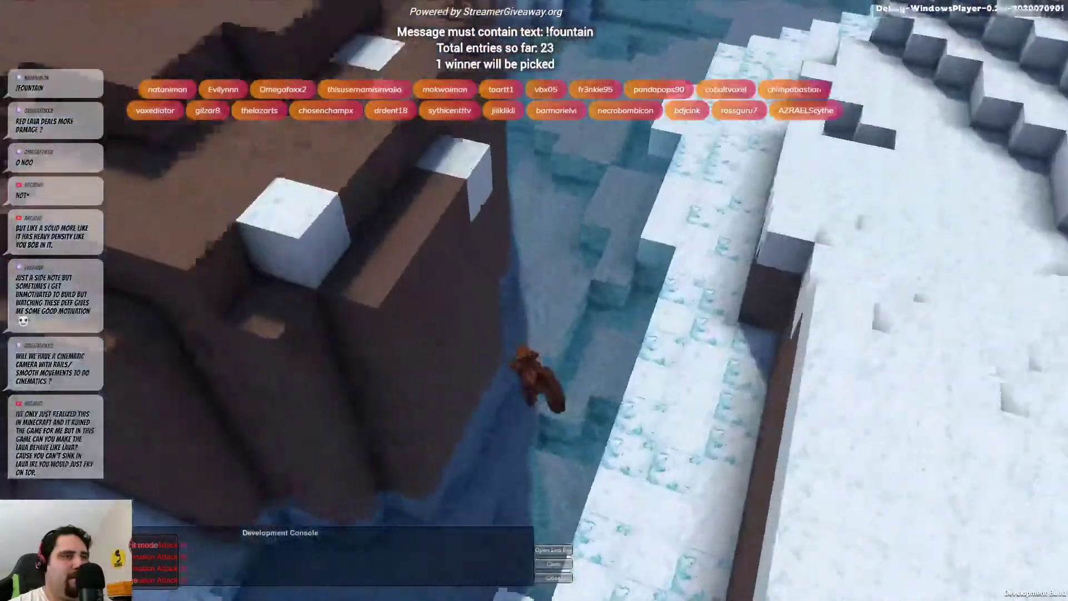
{"action": "key", "text": "w"}
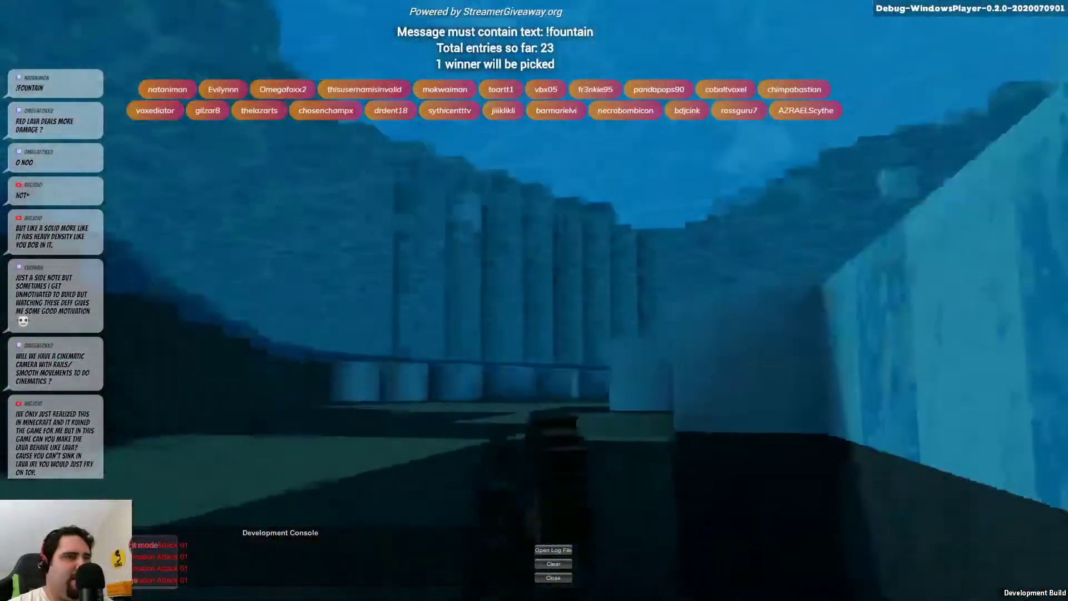
{"action": "key", "text": "w"}
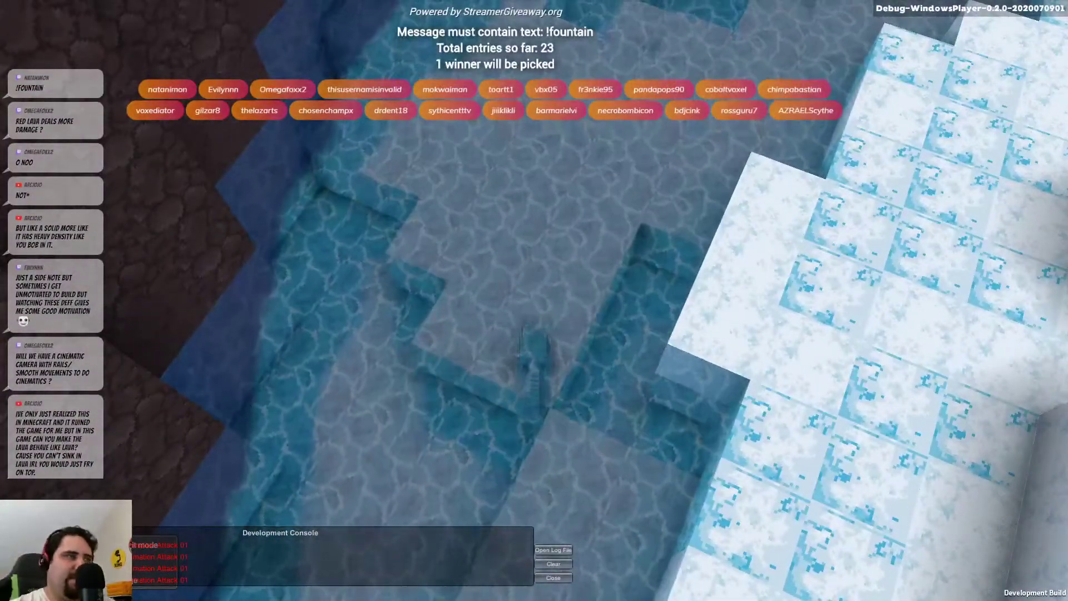
{"action": "key", "text": "w"}
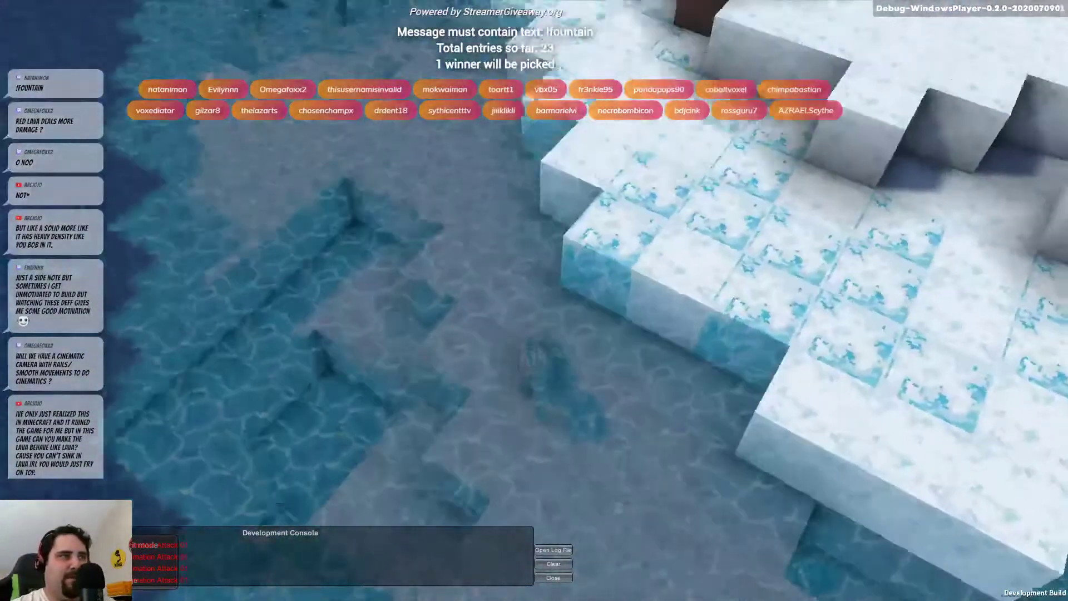
{"action": "key", "text": "w"}
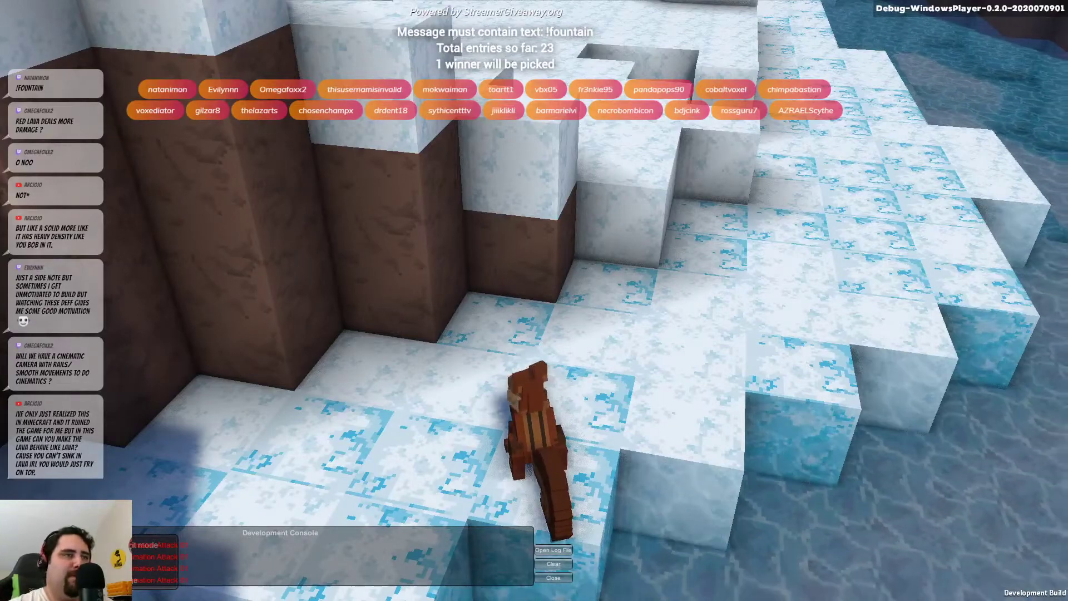
{"action": "key", "text": "w"}
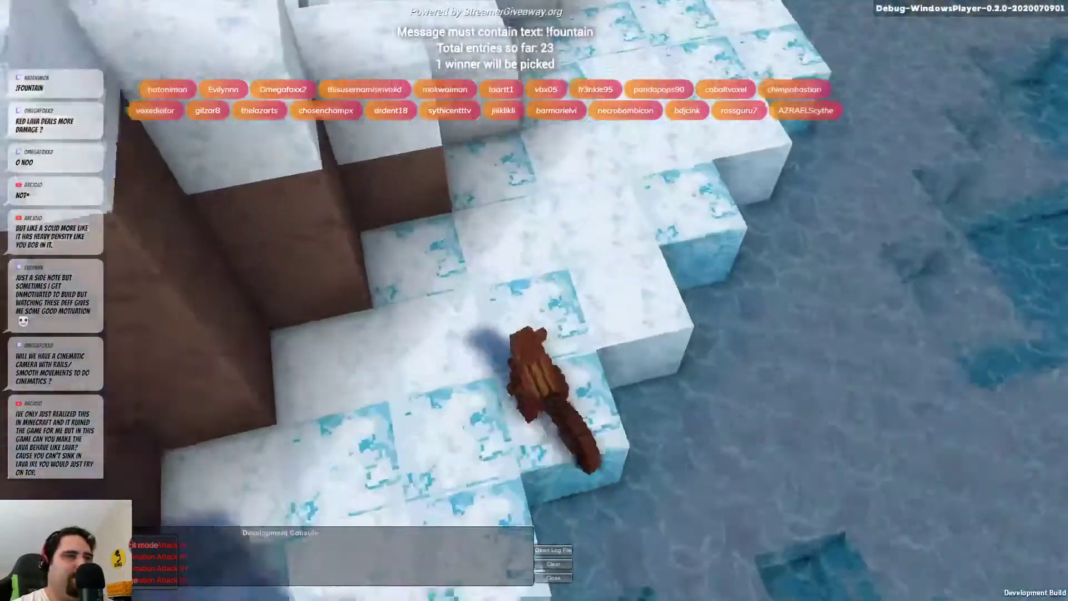
{"action": "key", "text": "w"}
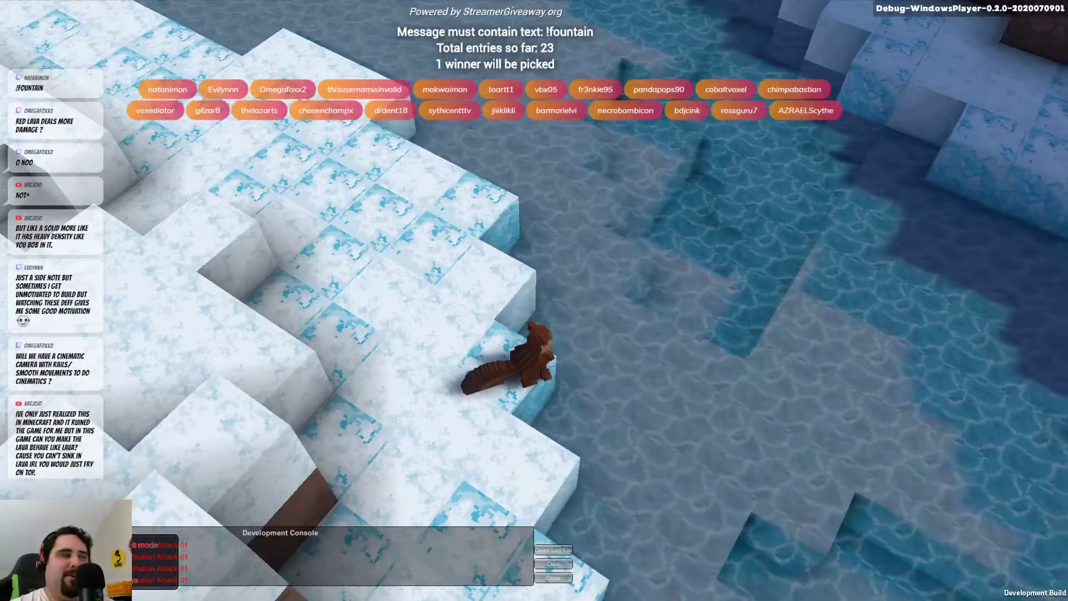
{"action": "key", "text": "w"}
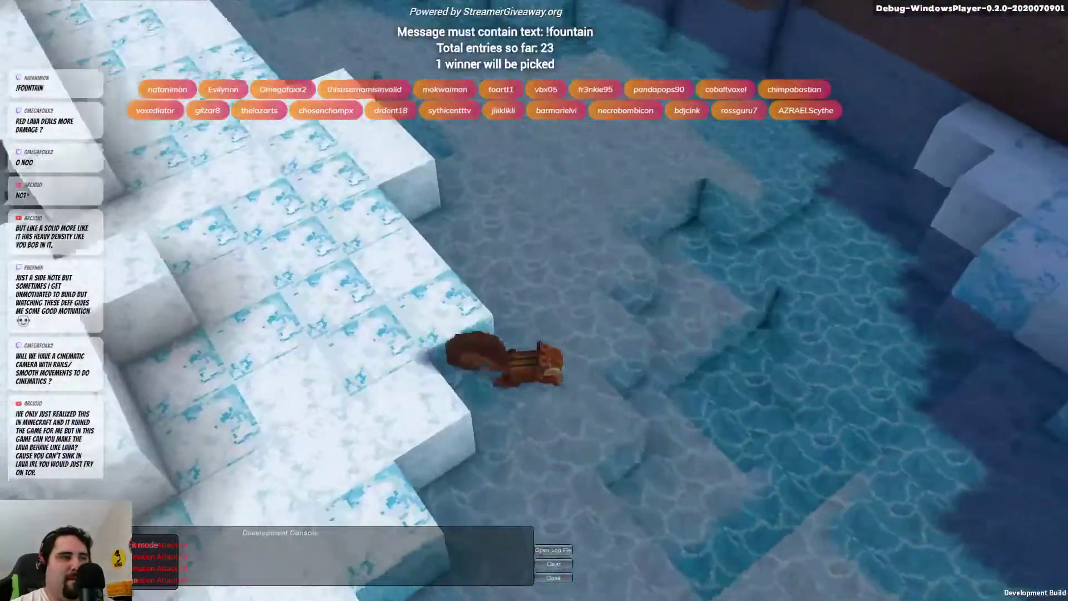
{"action": "key", "text": "w"}
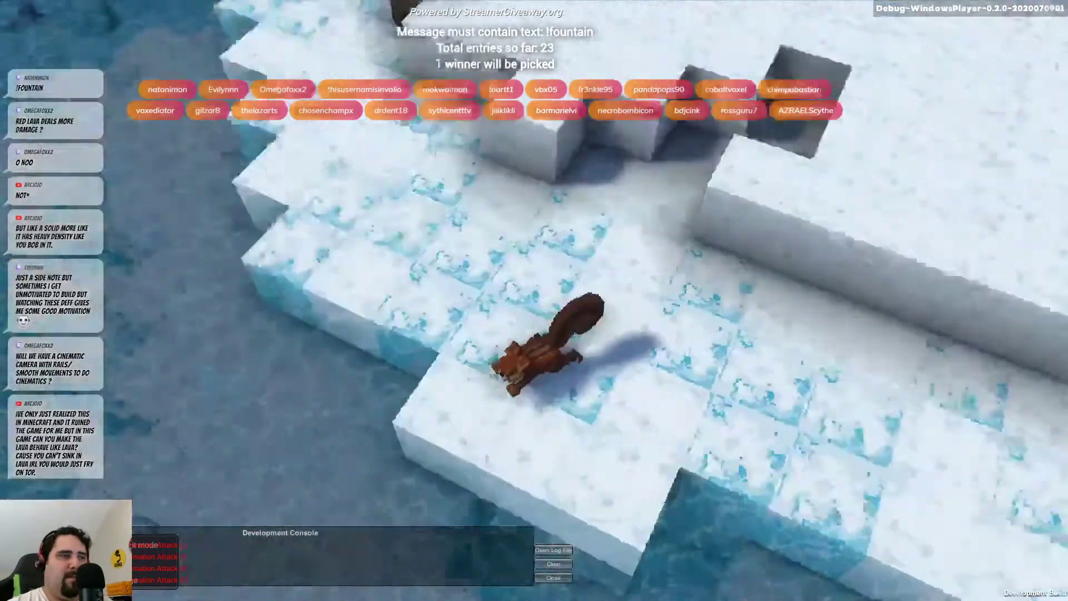
Run the squirrel across the snow to inspect the lava pool's overhang from below the cliff, and return to the editor
{"action": "key", "text": "w"}
{"action": "key", "text": "space"}
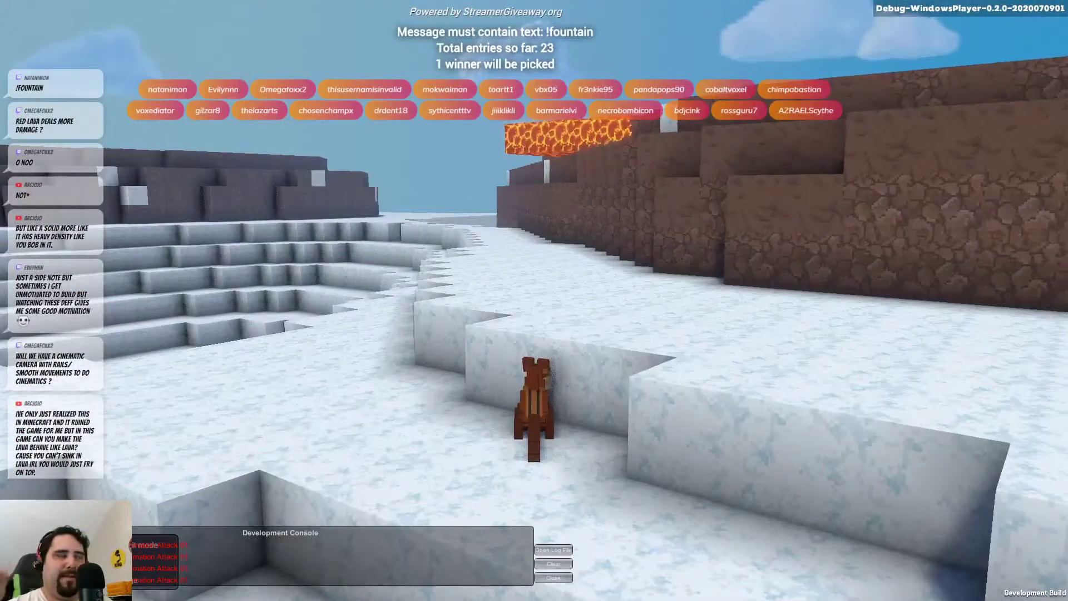
{"action": "key", "text": "w"}
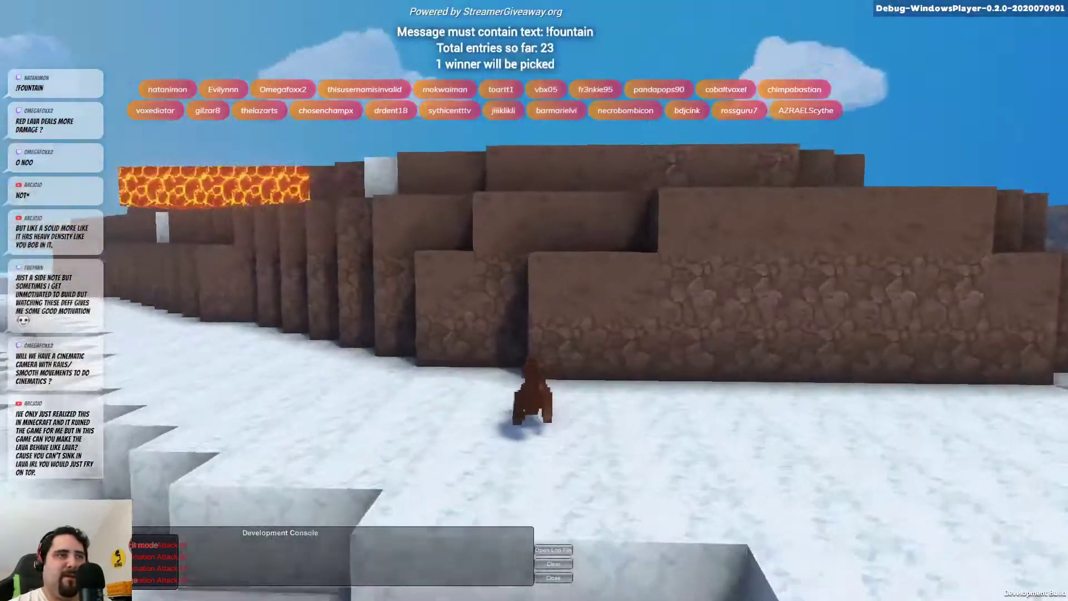
{"action": "key", "text": "a"}
{"action": "key", "text": "w"}
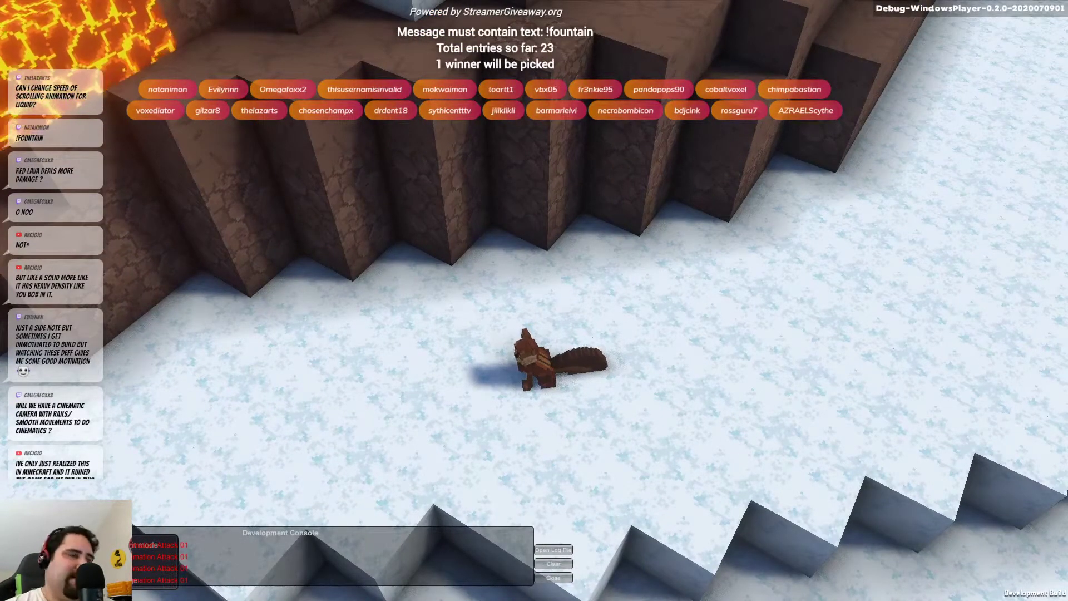
{"action": "key", "text": "w"}
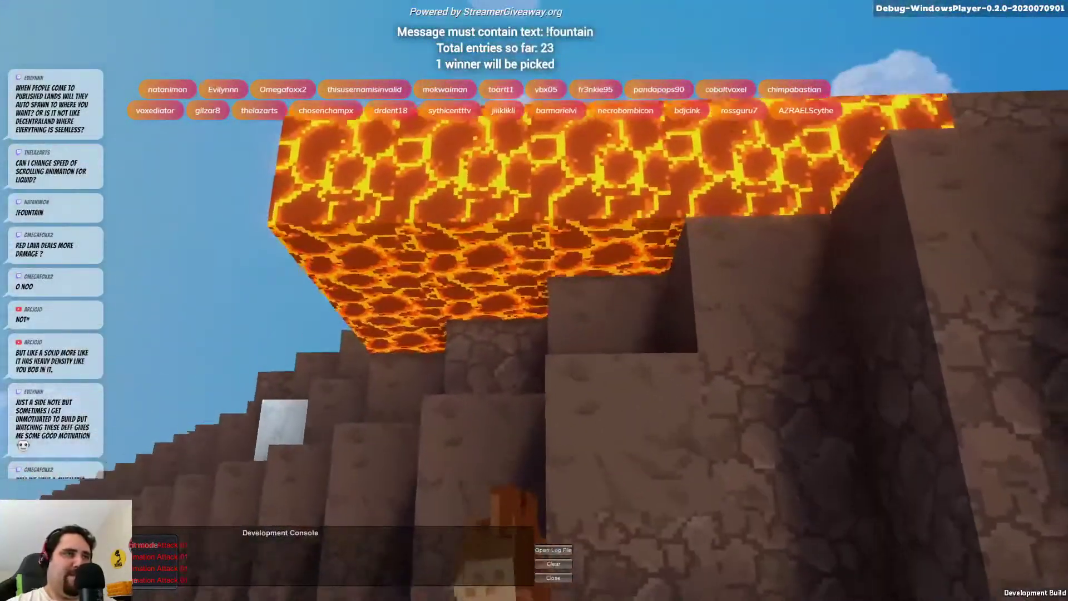
{"action": "key", "text": "w"}
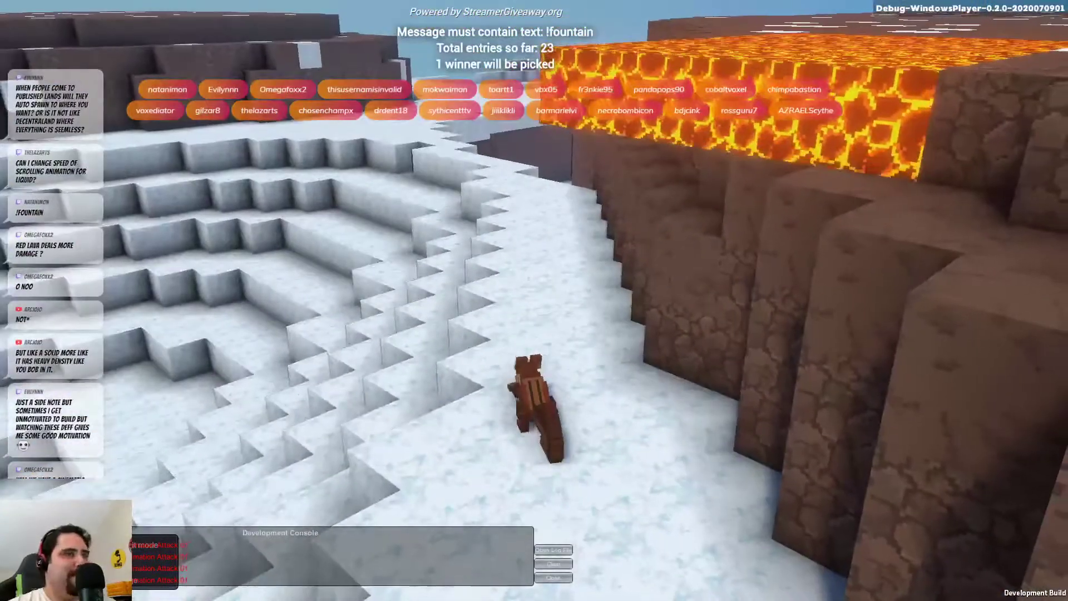
{"action": "key", "text": "F1"}
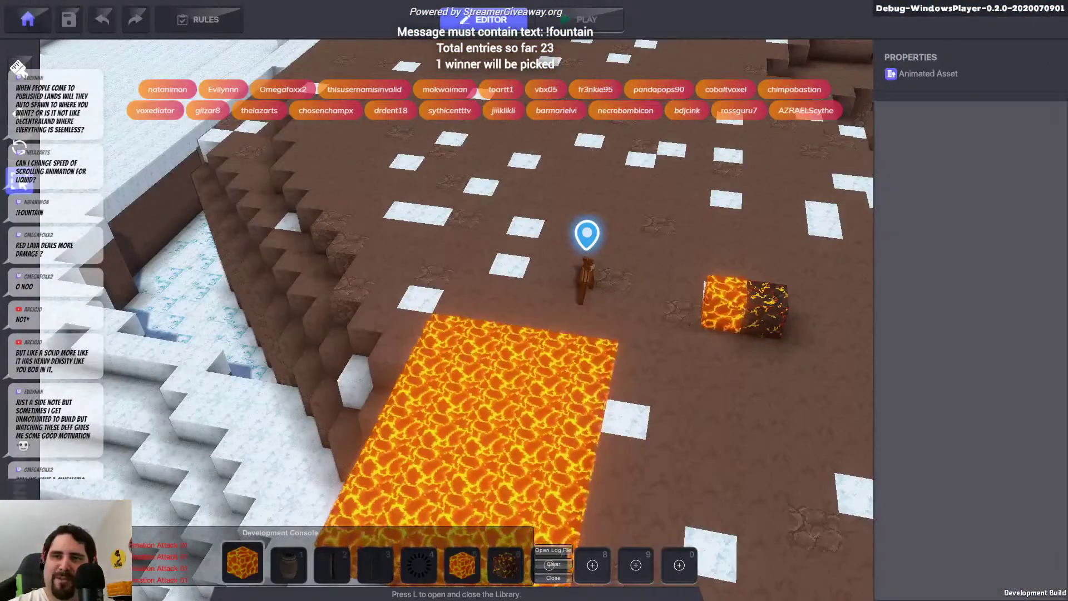
Survey the snowy valley, the two brown plateaus and the terrain around the lava pool in the editor
{"action": "key", "text": "s"}
{"action": "key", "text": "a"}
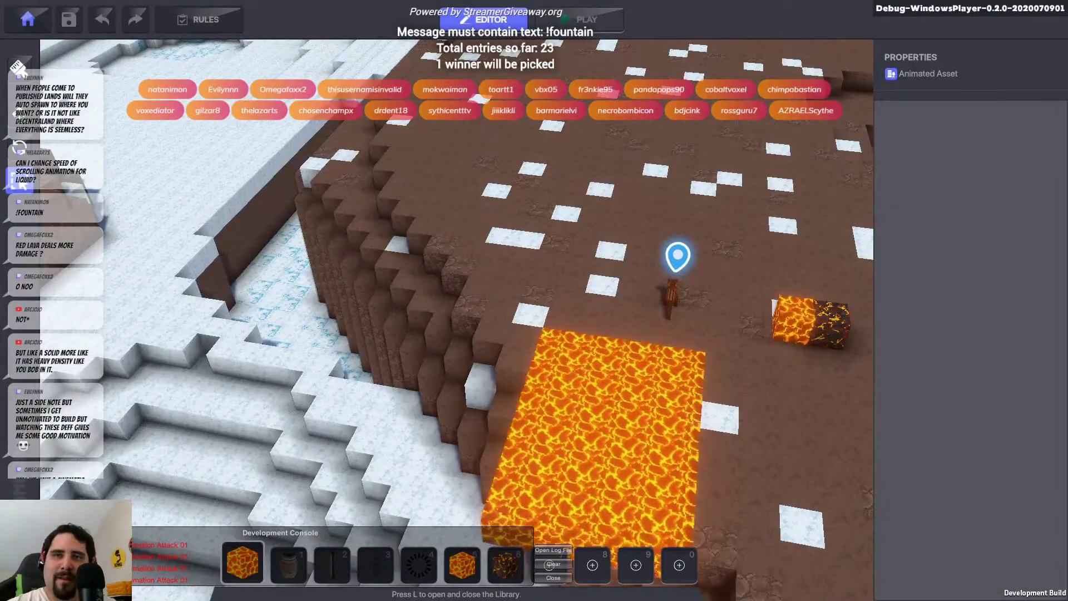
{"action": "key", "text": "s"}
{"action": "key", "text": "a"}
{"action": "key", "text": "s"}
{"action": "key", "text": "a"}
{"action": "key", "text": "a"}
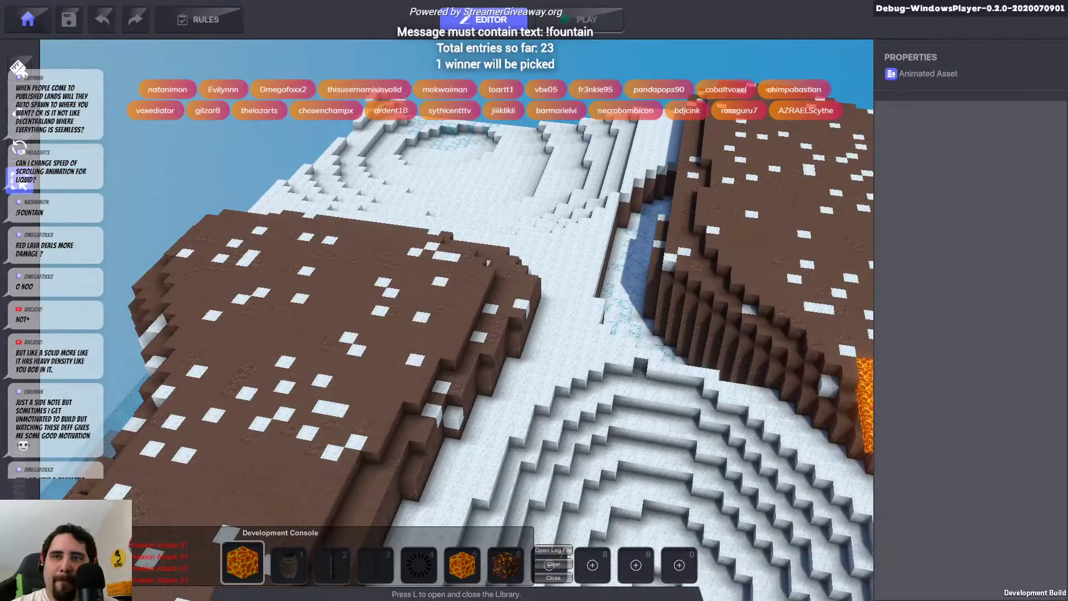
{"action": "key", "text": "d"}
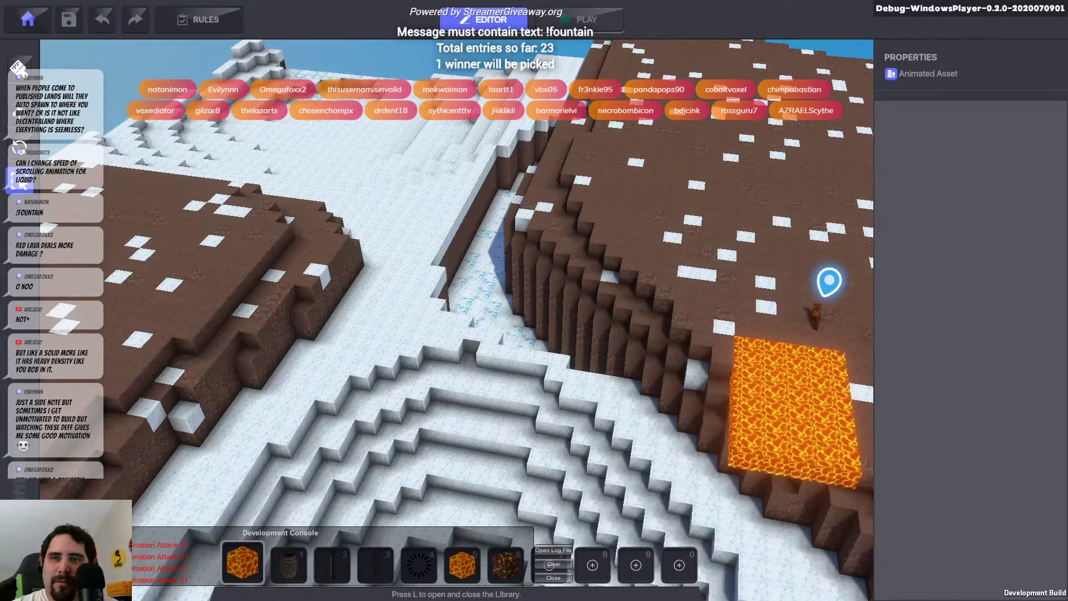
{"action": "key", "text": "a"}
{"action": "key", "text": "a"}
{"action": "key", "text": "a"}
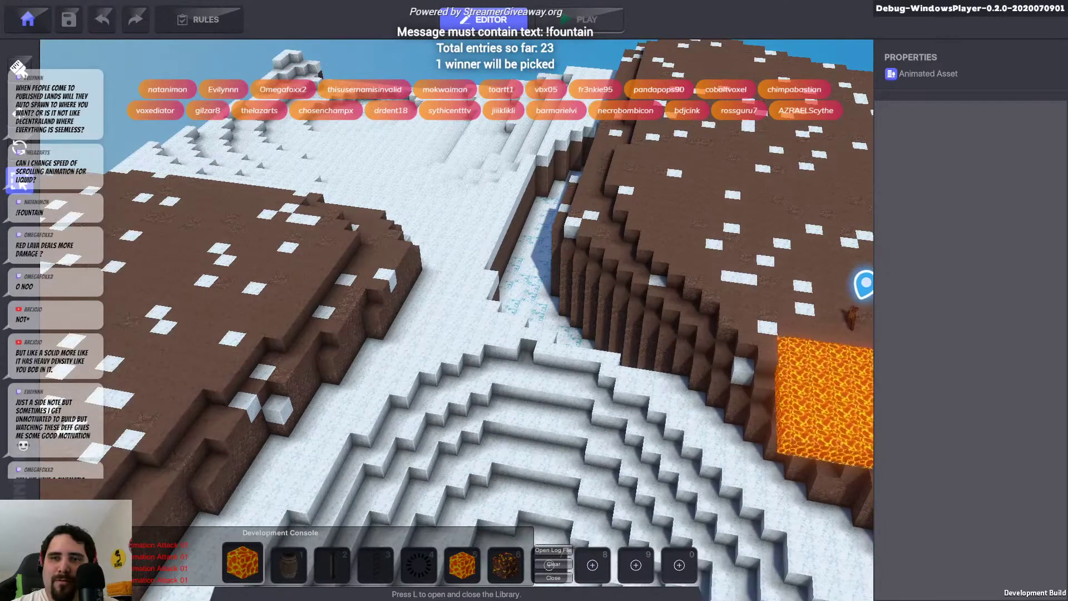
Close in on the squirrel and the two lava blocks on the plateau and check the library's lava assets
{"action": "key", "text": "d"}
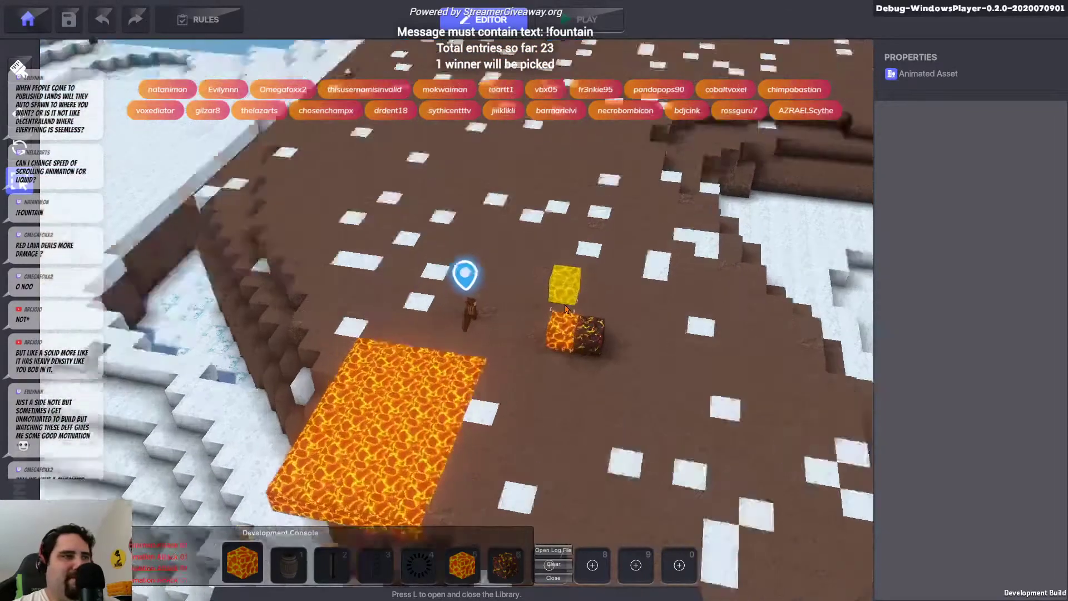
{"action": "scroll", "coordinate": [565, 306], "scroll_direction": "up", "scroll_amount": 5}
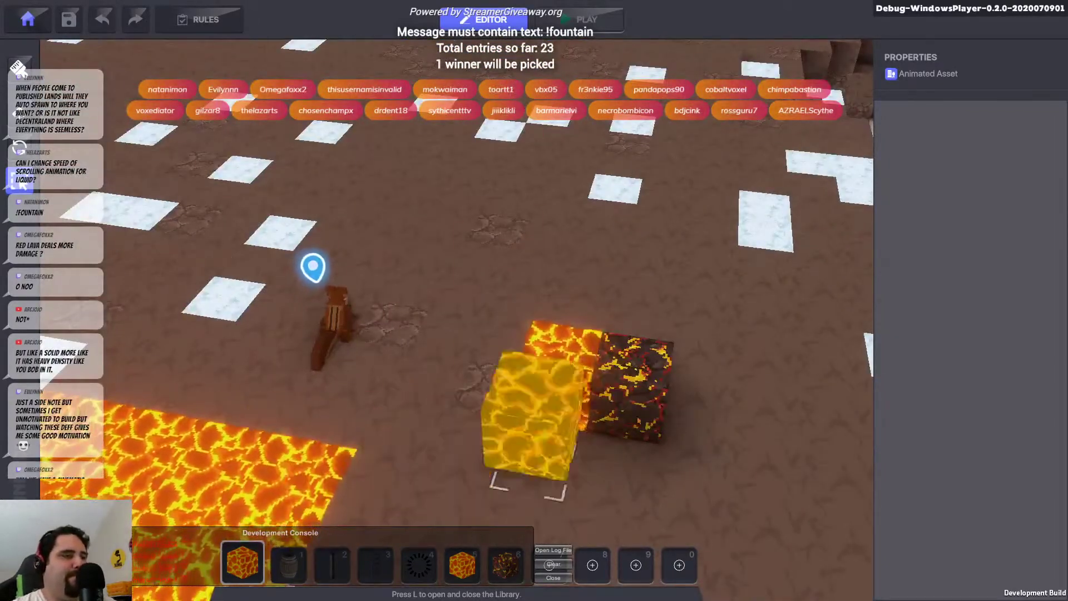
{"action": "key", "text": "l"}
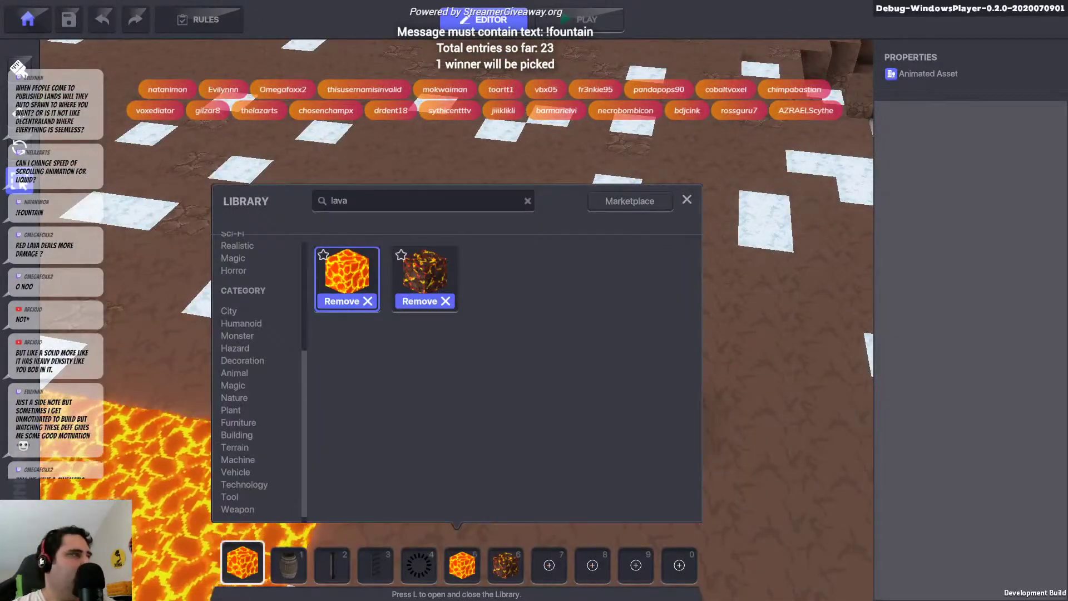
{"action": "left_click", "coordinate": [687, 200]}
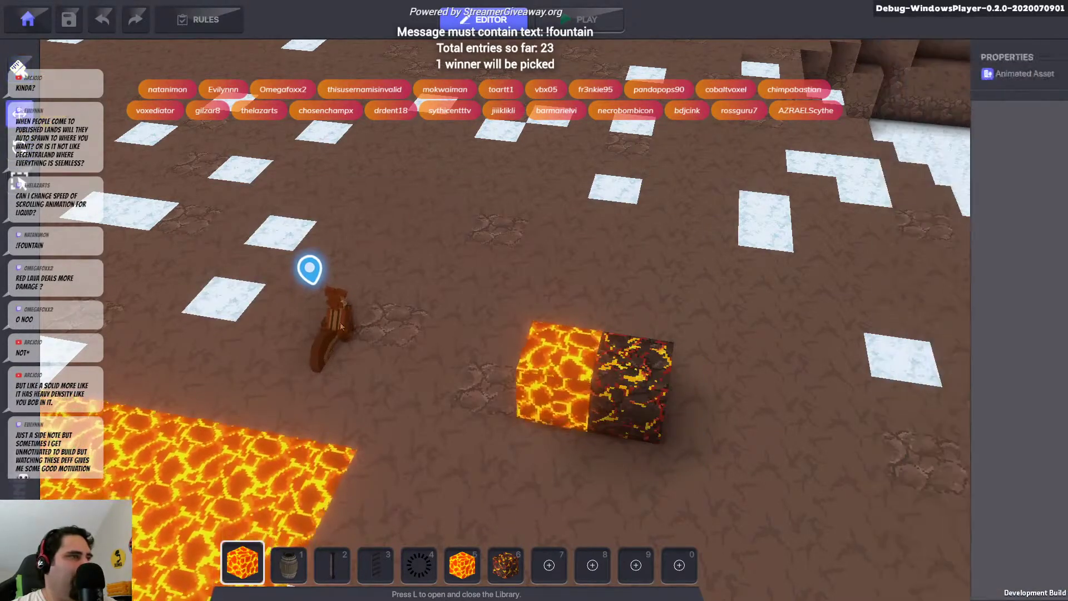
Set the squirrel's Blocks damage to 1 in its Health component logic
{"action": "left_click", "coordinate": [336, 308]}
{"action": "scroll", "coordinate": [1036, 480], "scroll_direction": "down", "scroll_amount": 8}
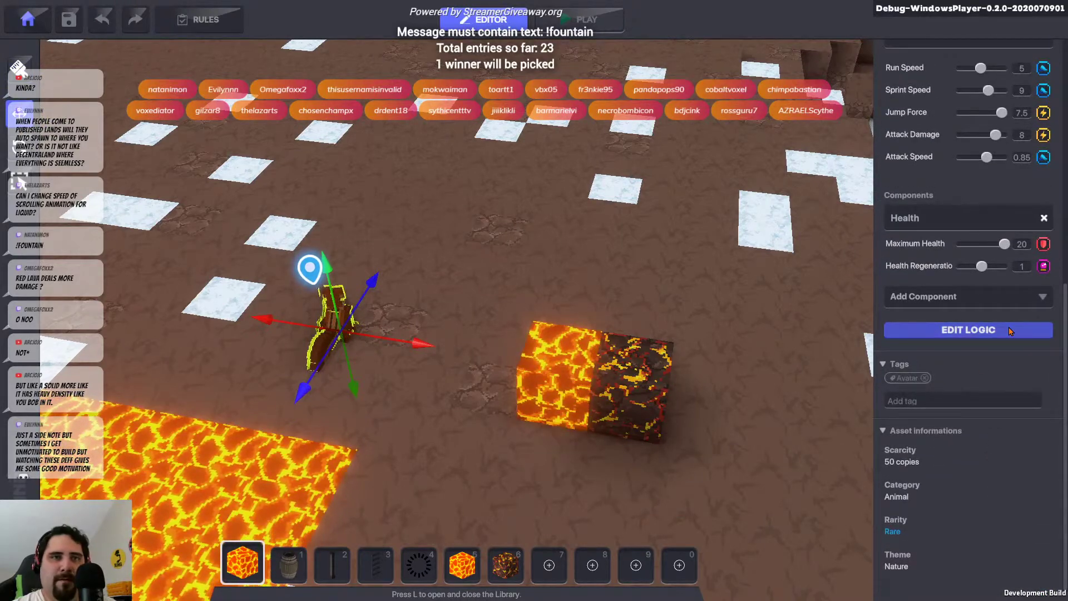
{"action": "left_click", "coordinate": [1011, 331]}
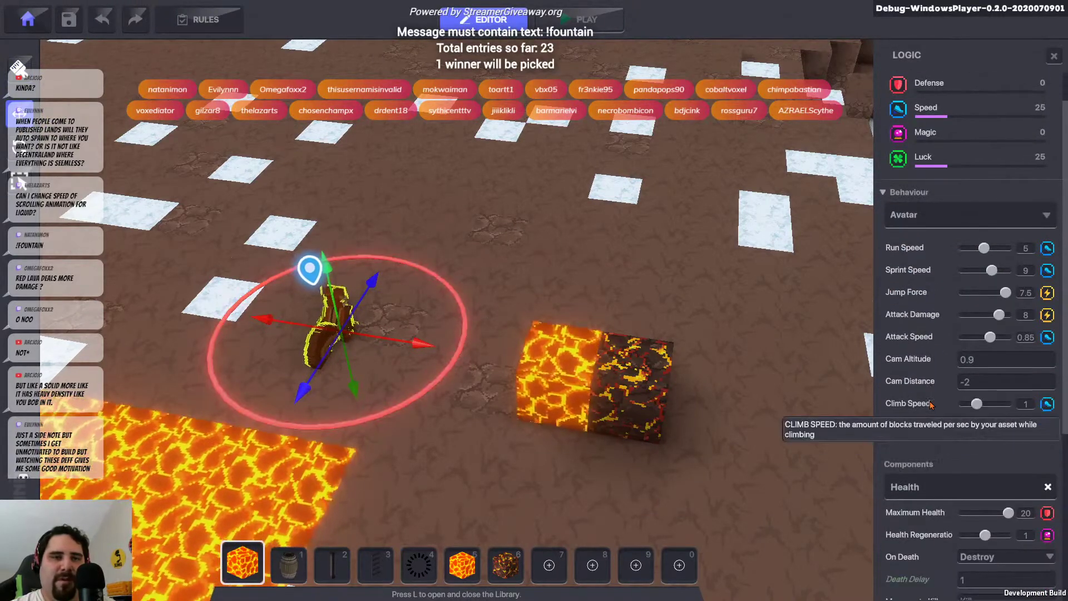
{"action": "scroll", "coordinate": [931, 405], "scroll_direction": "down", "scroll_amount": 3}
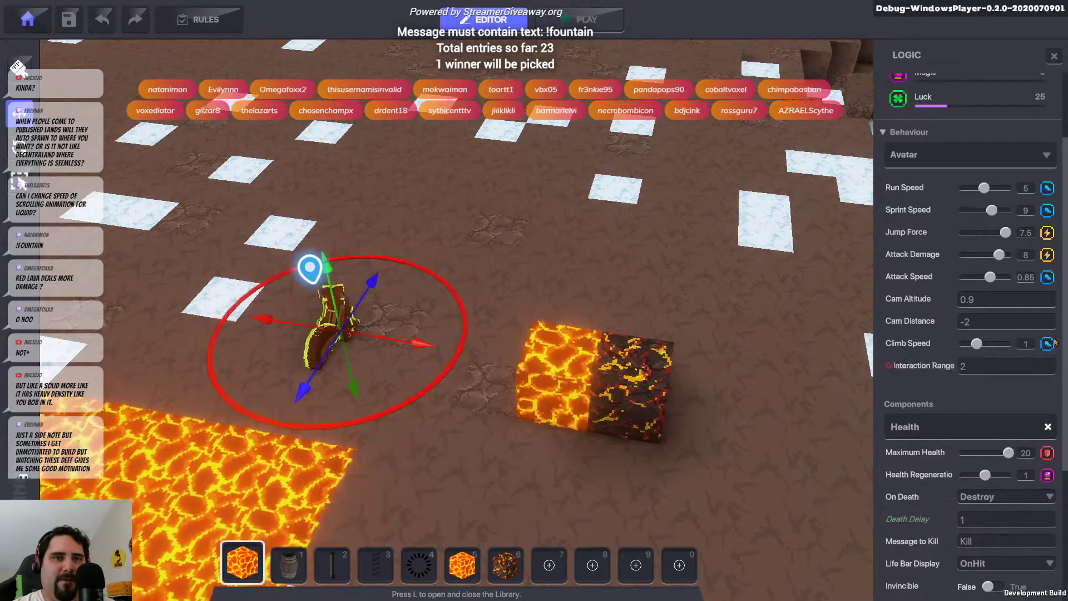
{"action": "scroll", "coordinate": [1051, 471], "scroll_direction": "down", "scroll_amount": 10}
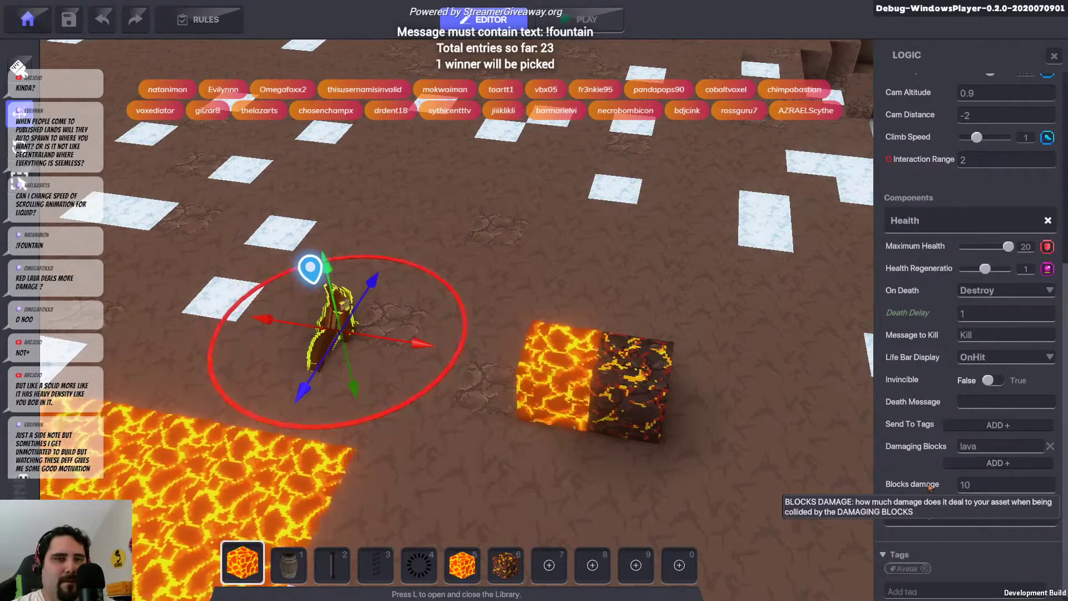
{"action": "left_click", "coordinate": [994, 486]}
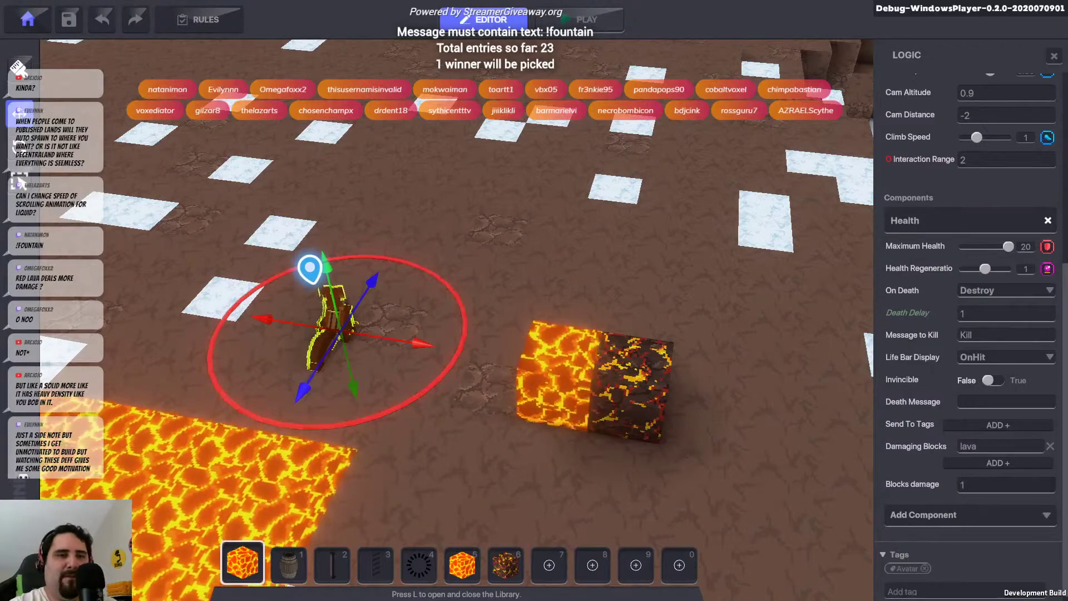
Start a play-test and jump the squirrel onto the two lava blocks to test the reduced block damage
{"action": "left_click", "coordinate": [582, 28]}
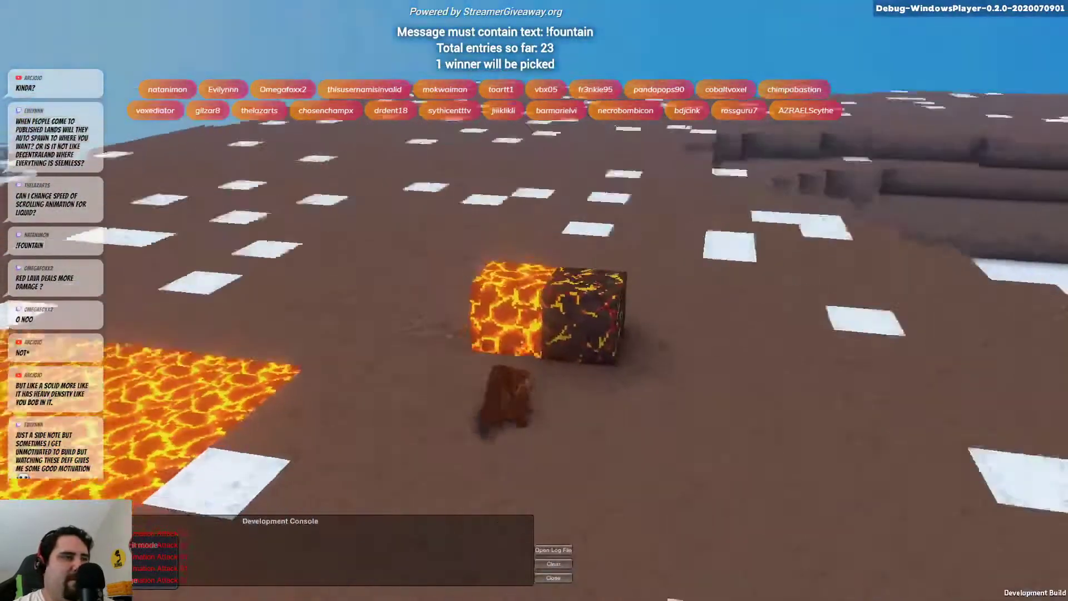
{"action": "key", "text": "w"}
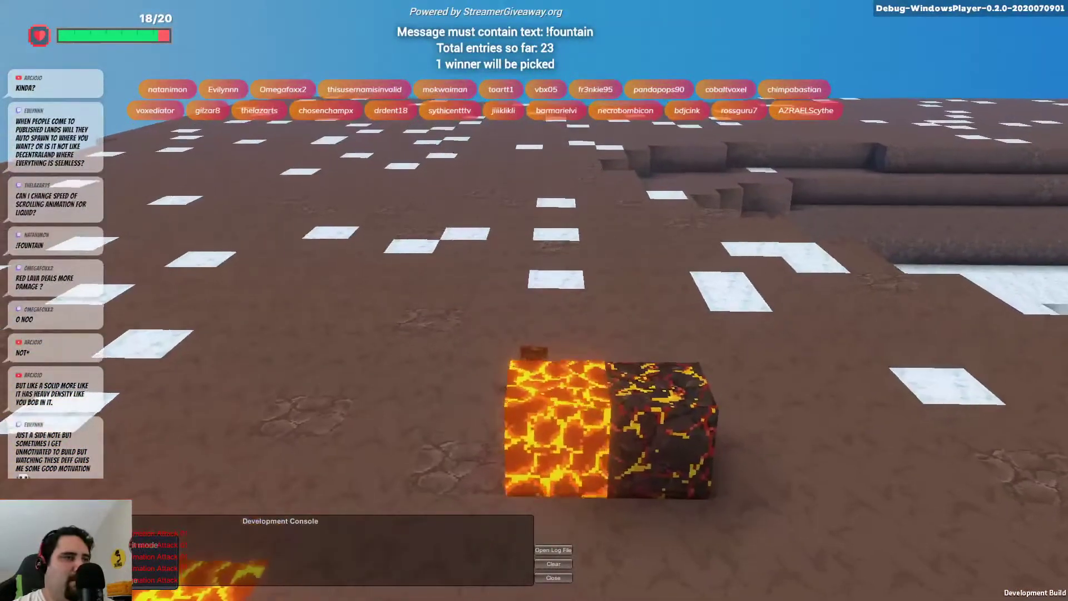
{"action": "key", "text": "space"}
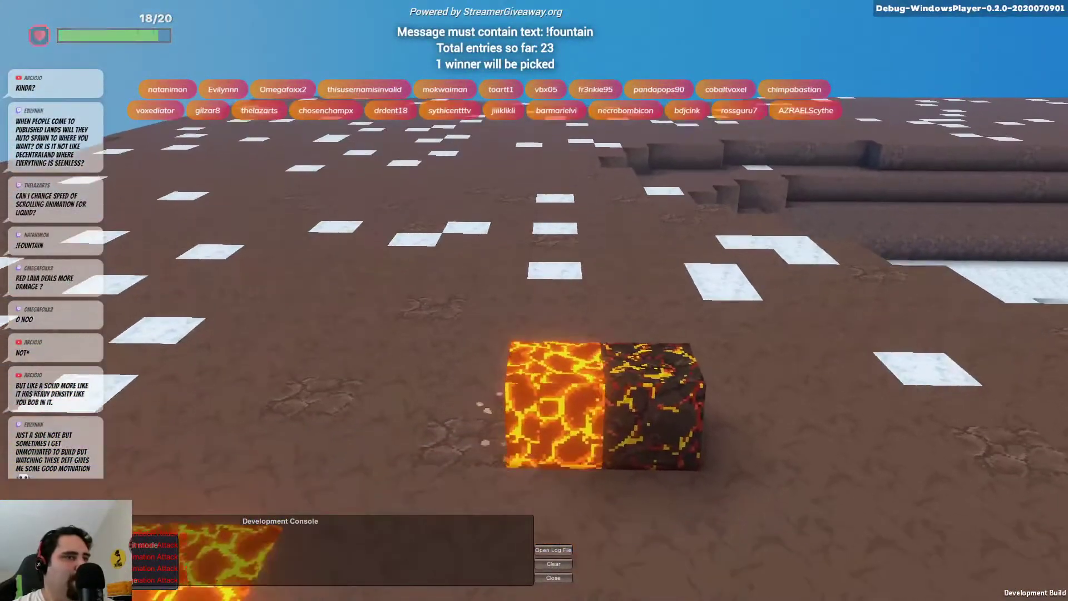
{"action": "key", "text": "space"}
{"action": "key", "text": "space"}
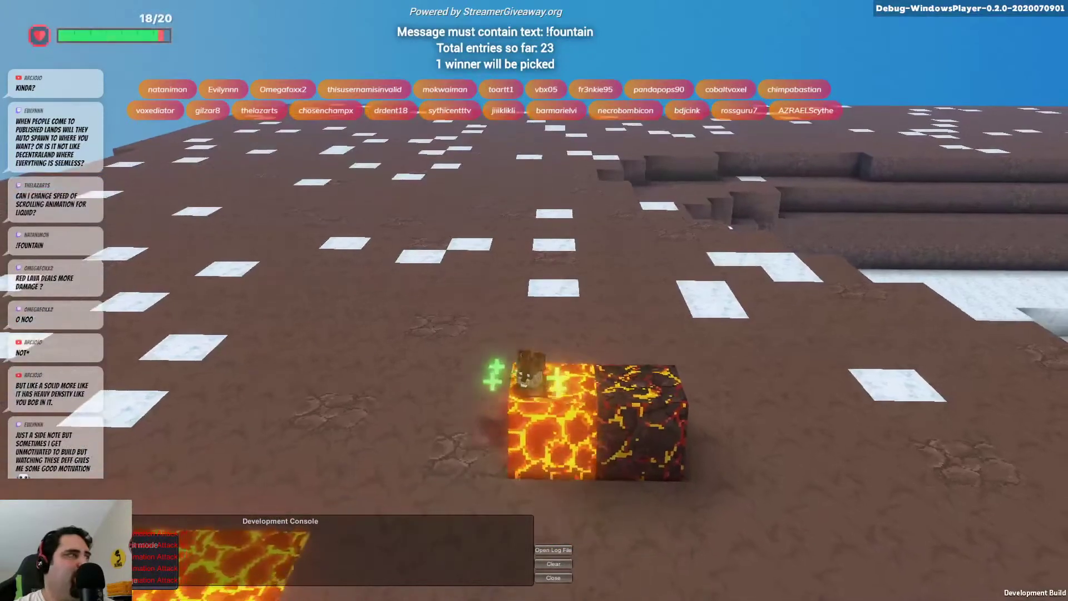
{"action": "key", "text": "s"}
{"action": "key", "text": "d"}
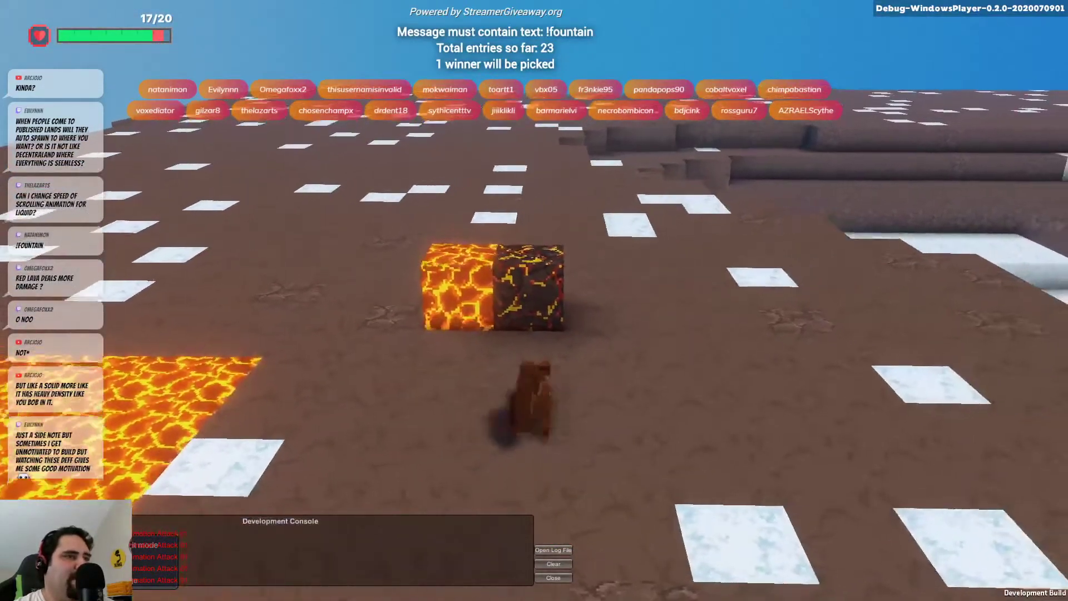
{"action": "key", "text": "w"}
{"action": "key", "text": "space"}
{"action": "key", "text": "space"}
Run the squirrel across the lava pool and down onto the snow below the plateau, and end the play-test
{"action": "key", "text": "w"}
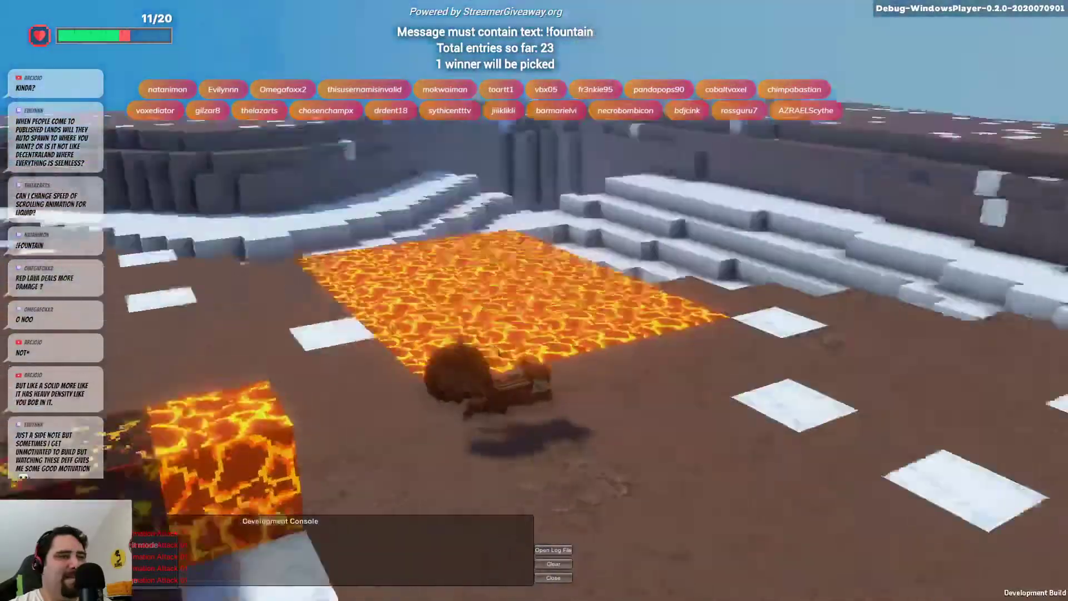
{"action": "key", "text": "w"}
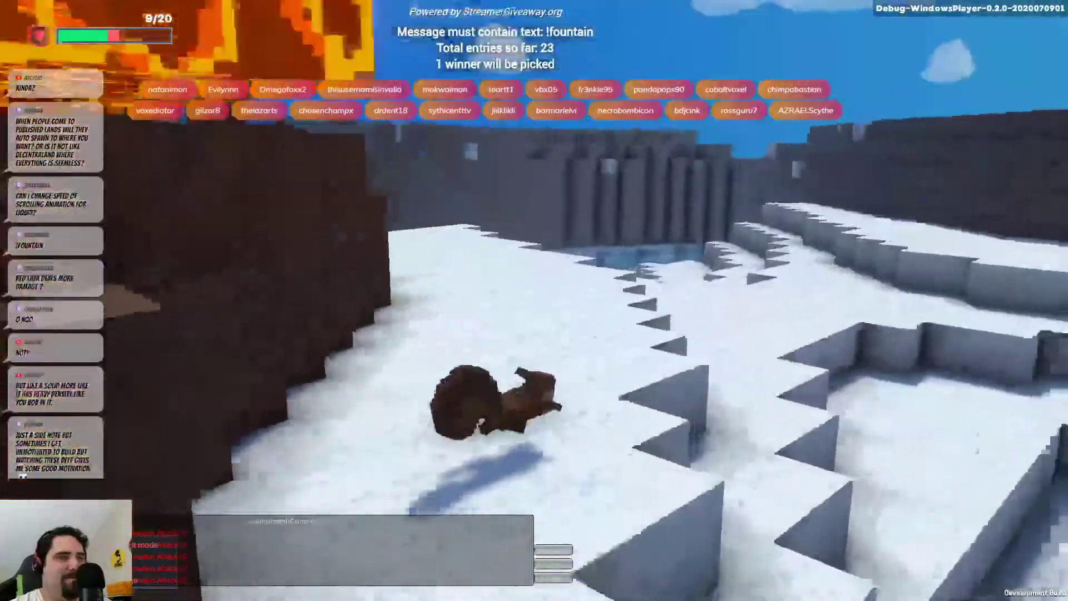
{"action": "key", "text": "Escape"}
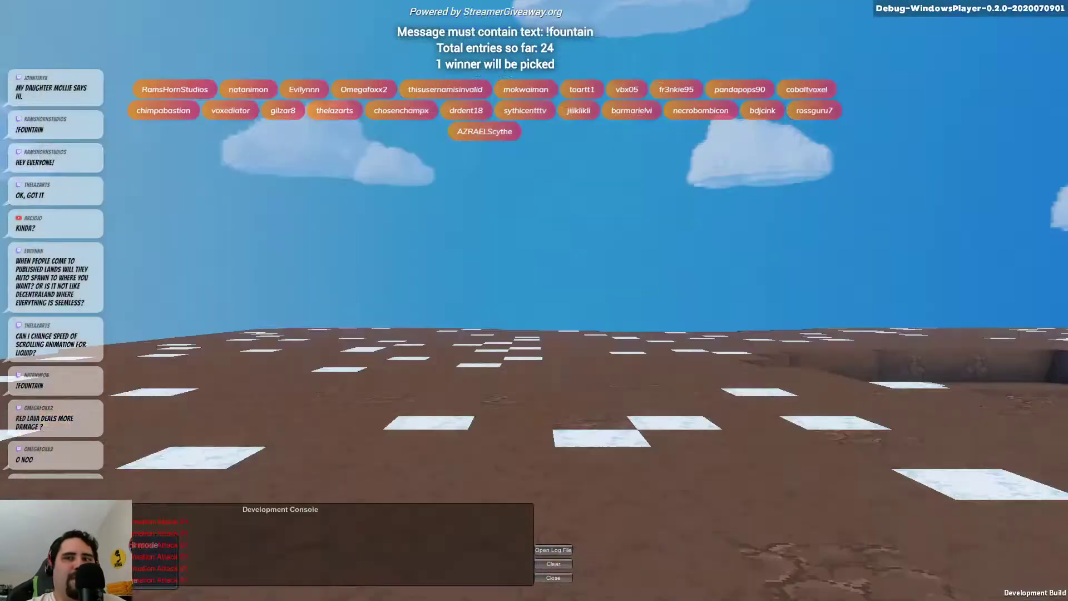
Start another play-test and run the squirrel from its spawn point along the brown plateau's edge above the snow and ice
{"action": "left_click", "coordinate": [592, 22]}
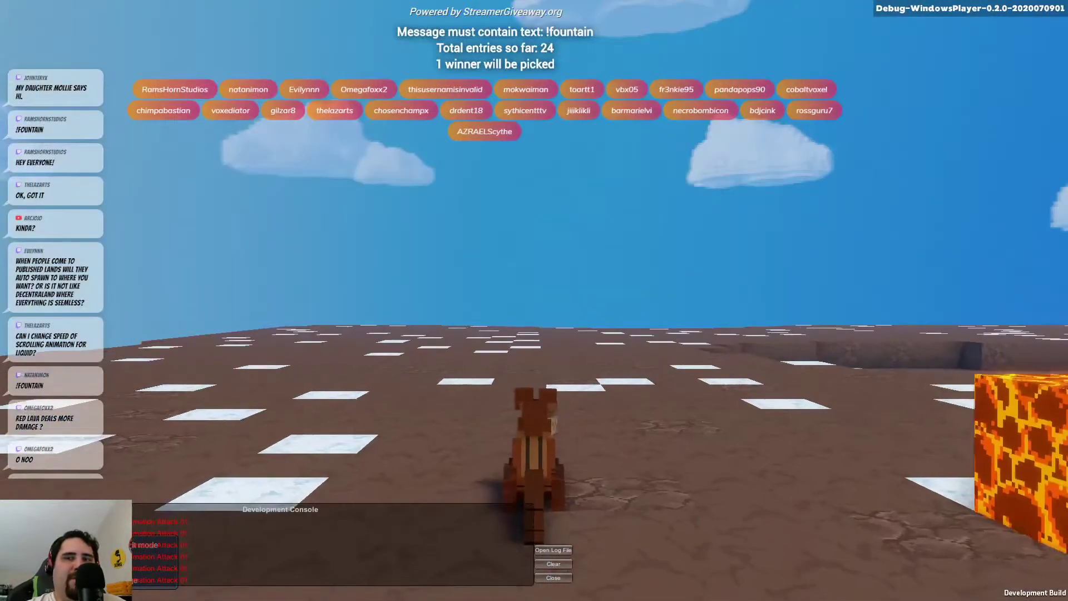
{"action": "key", "text": "w"}
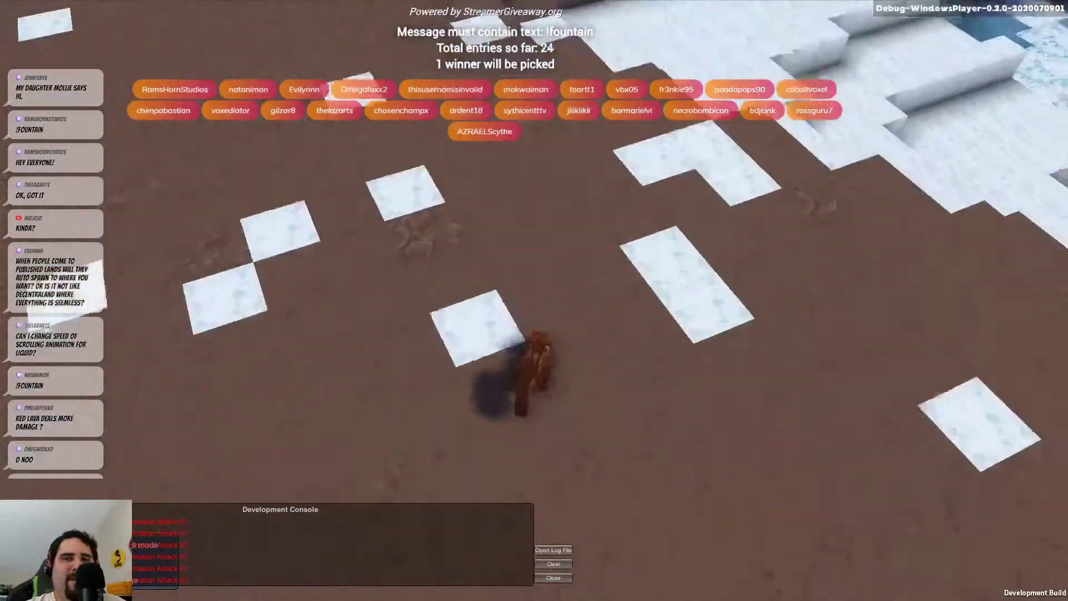
{"action": "key", "text": "w"}
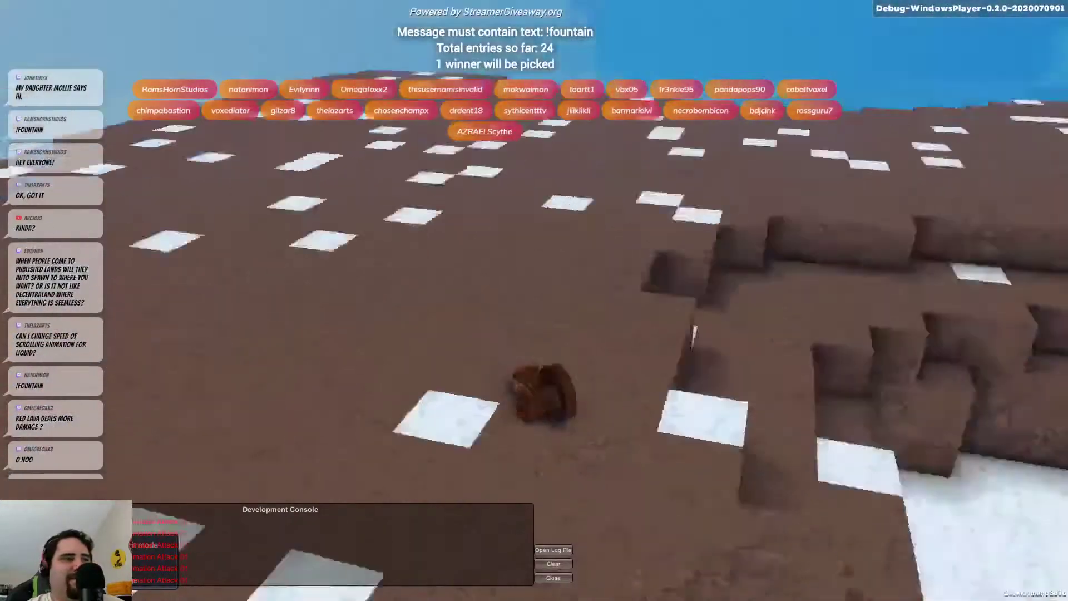
{"action": "key", "text": "w"}
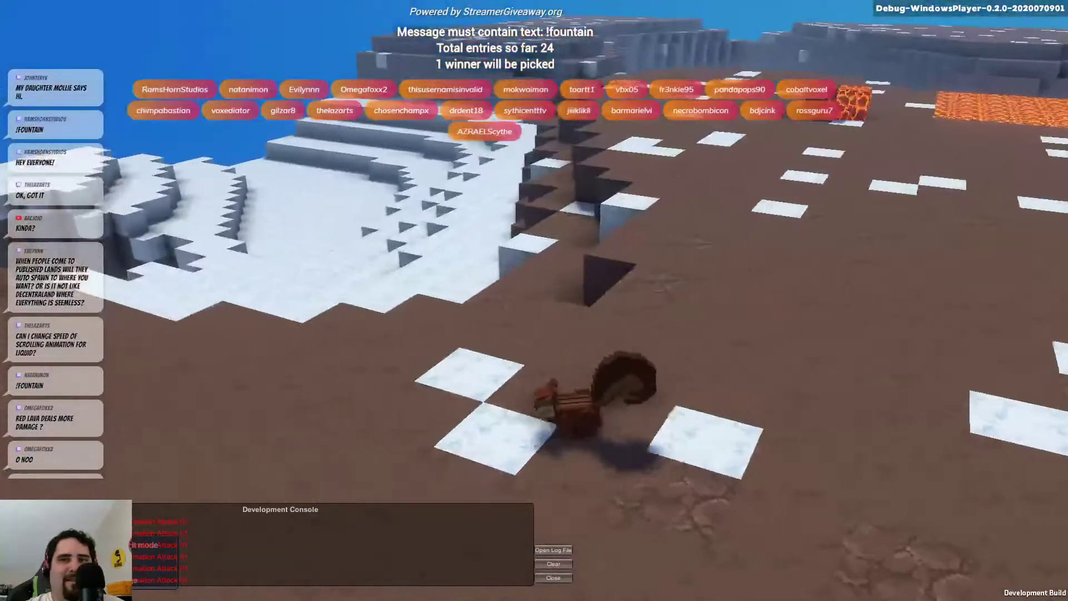
{"action": "key", "text": "w"}
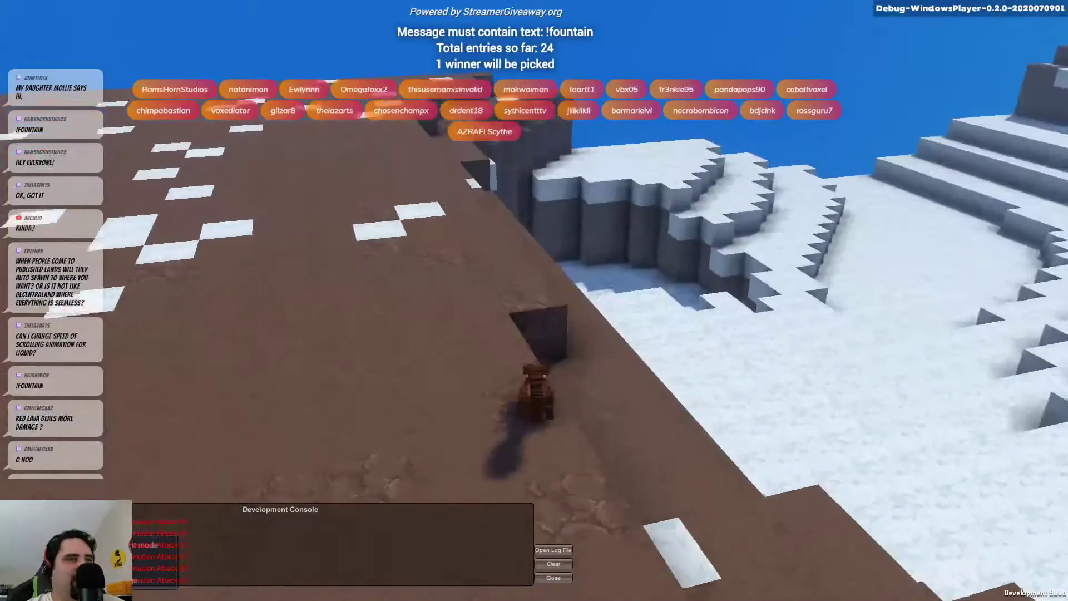
{"action": "key", "text": "w"}
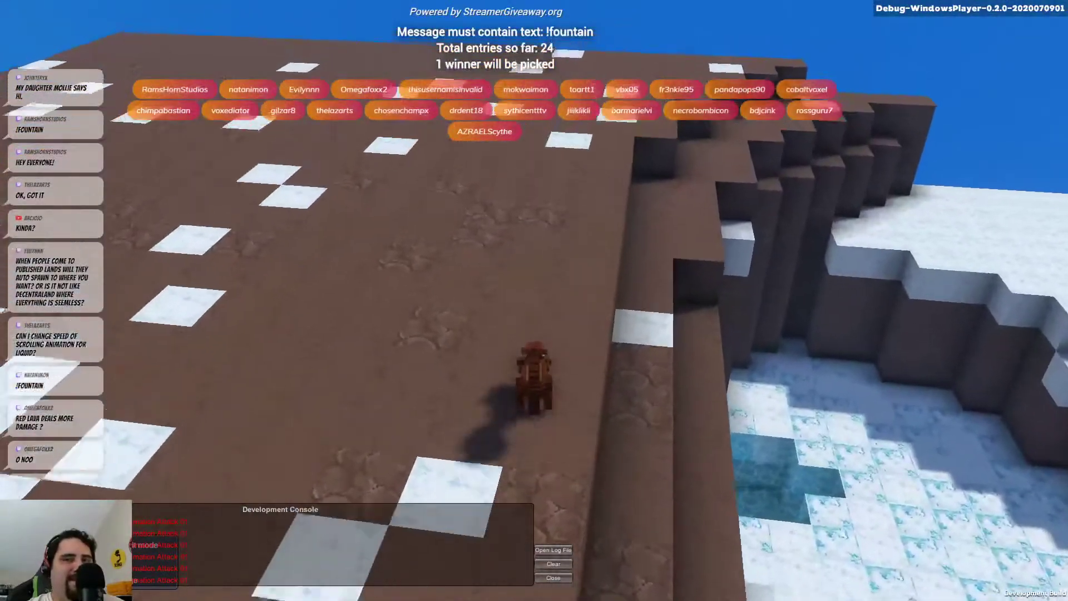
{"action": "key", "text": "w"}
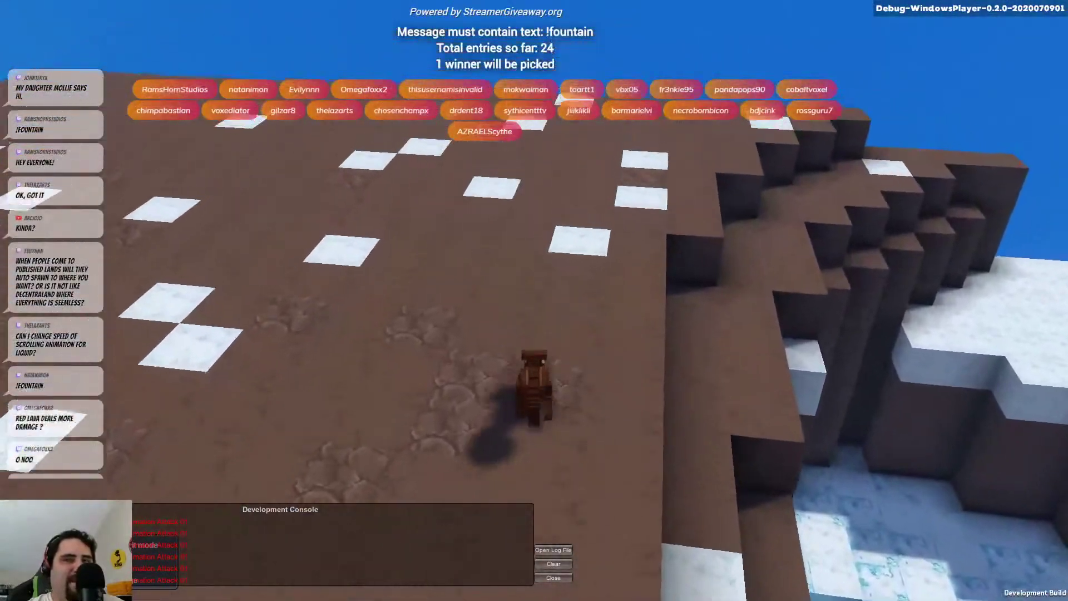
{"action": "key", "text": "w"}
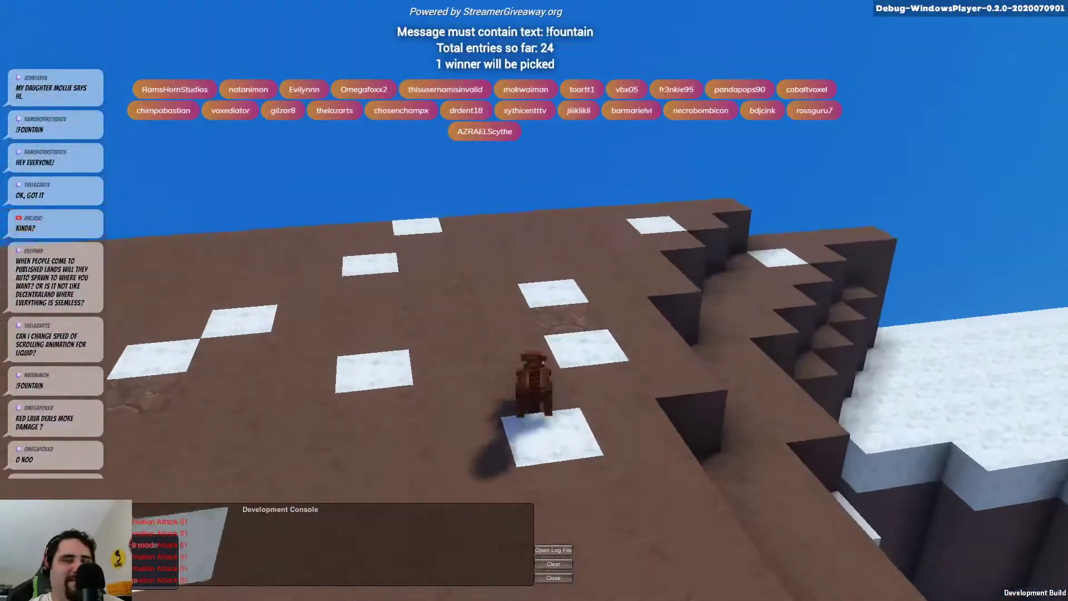
Turn the squirrel around and run it across the plateau to the edge overlooking the terraced snow valley
{"action": "key", "text": "w"}
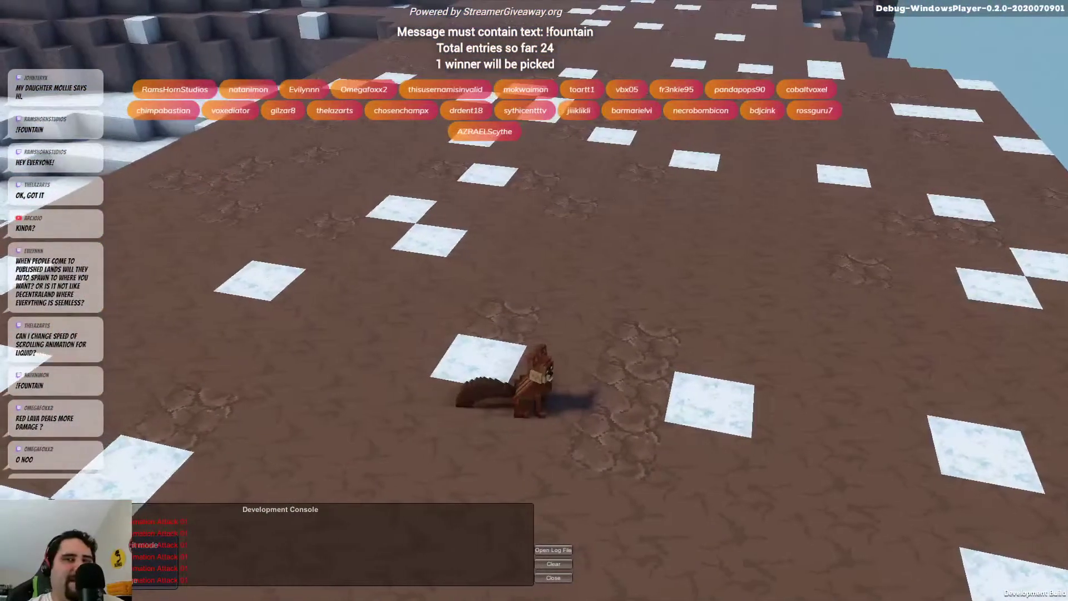
{"action": "key", "text": "w"}
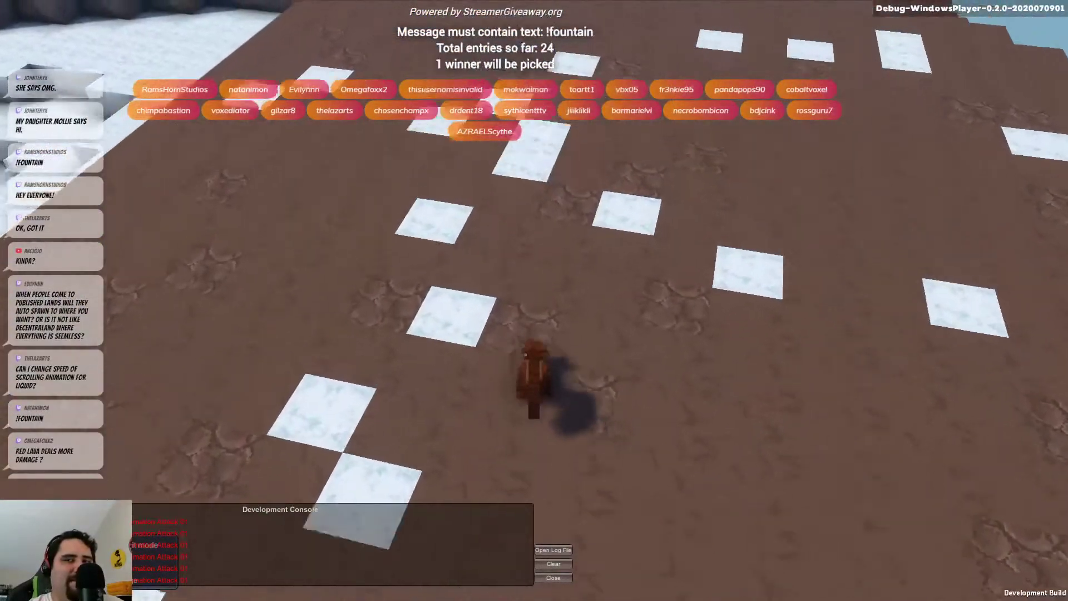
{"action": "key", "text": "w"}
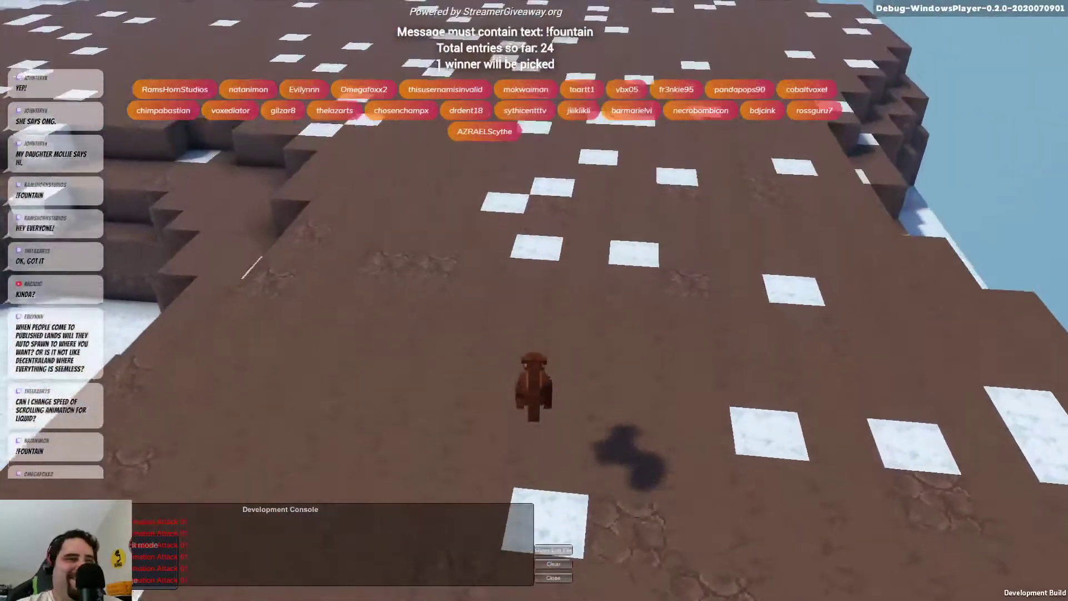
{"action": "key", "text": "w"}
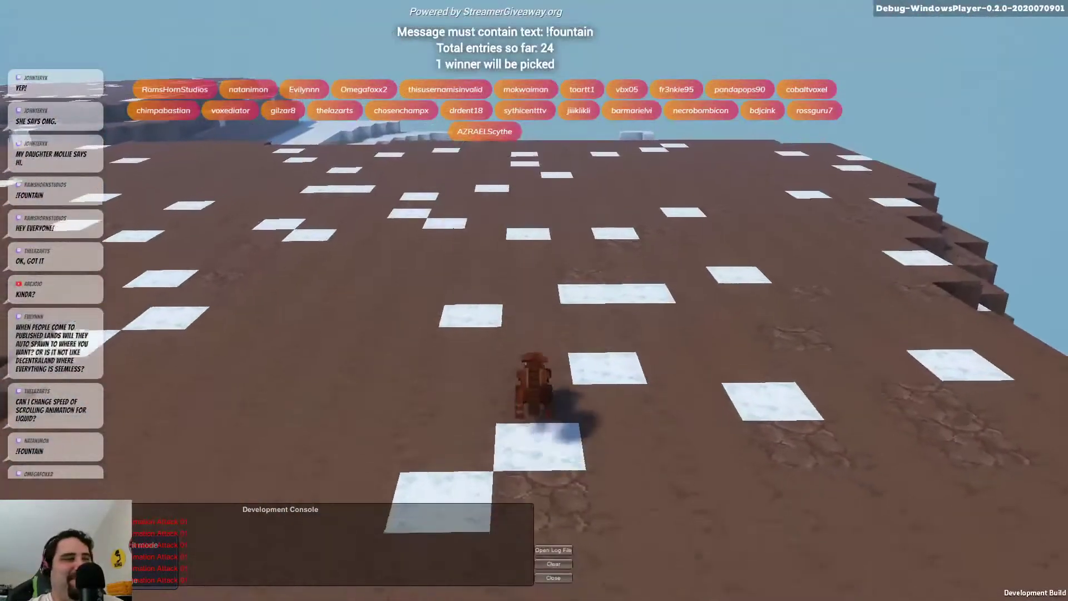
{"action": "key", "text": "w"}
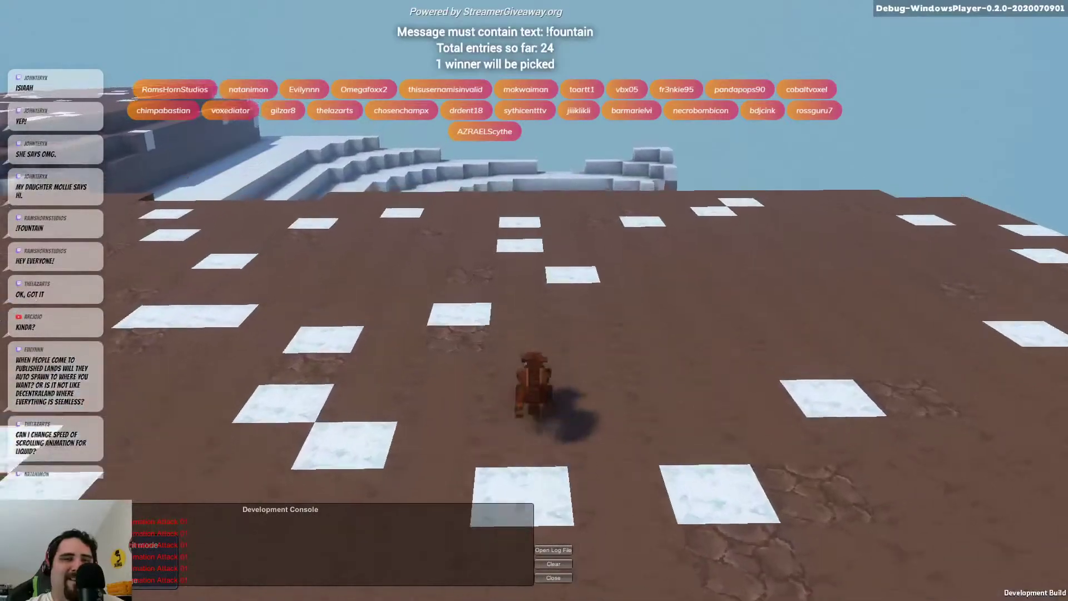
{"action": "key", "text": "w"}
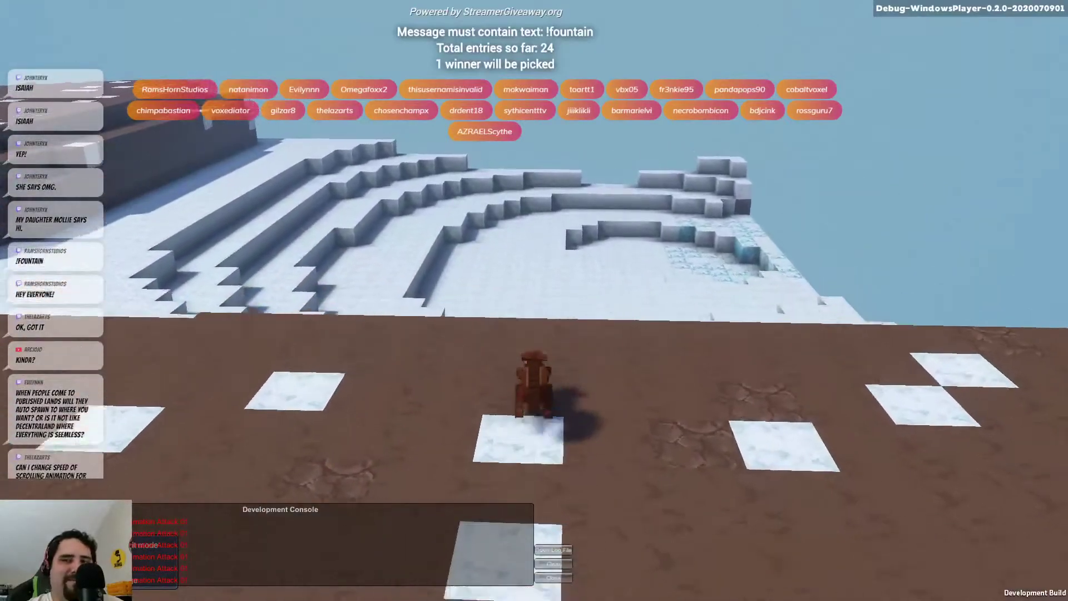
Run the squirrel along the ledge and back across the plateau toward the lava blocks, and return to the editor
{"action": "key", "text": "w"}
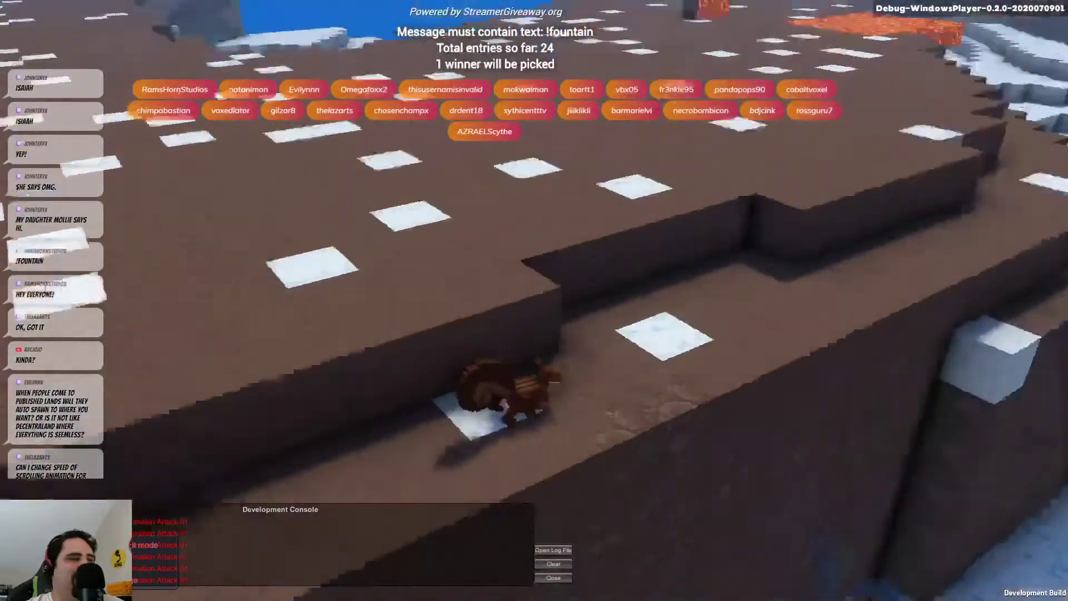
{"action": "key", "text": "w"}
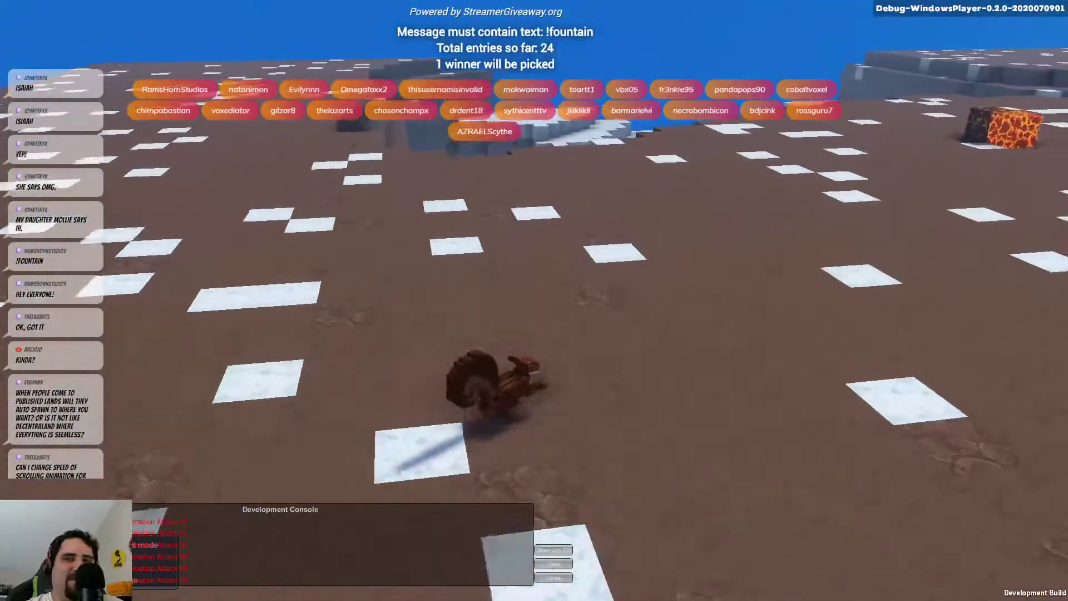
{"action": "key", "text": "w"}
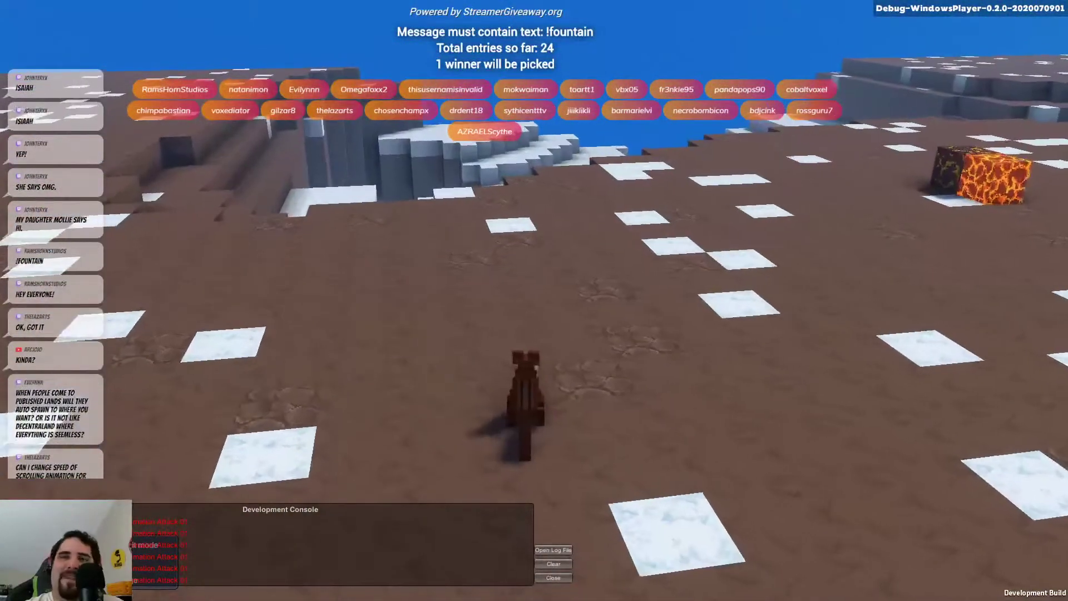
{"action": "key", "text": "Escape"}
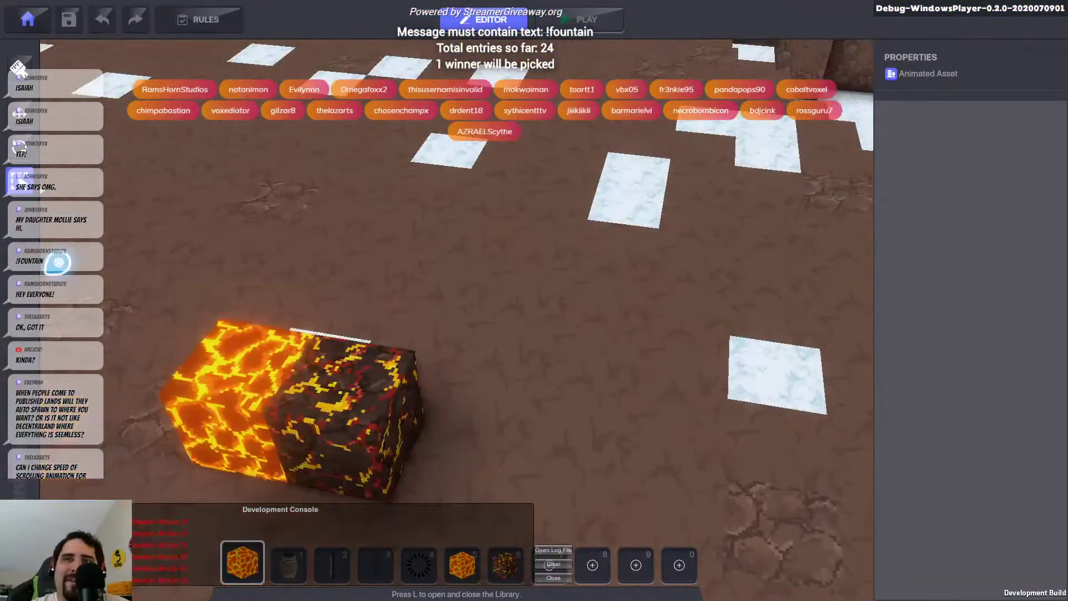
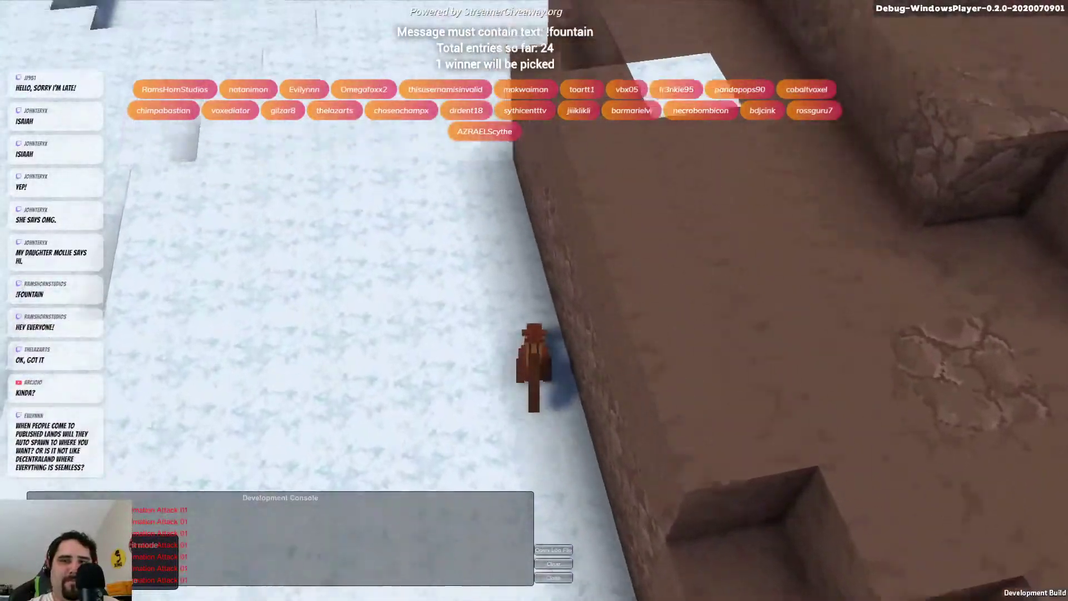
Run the squirrel along the snow ledge below the brown cliff to the foot of the lava pool
{"action": "key", "text": "w"}
{"action": "key", "text": "a"}
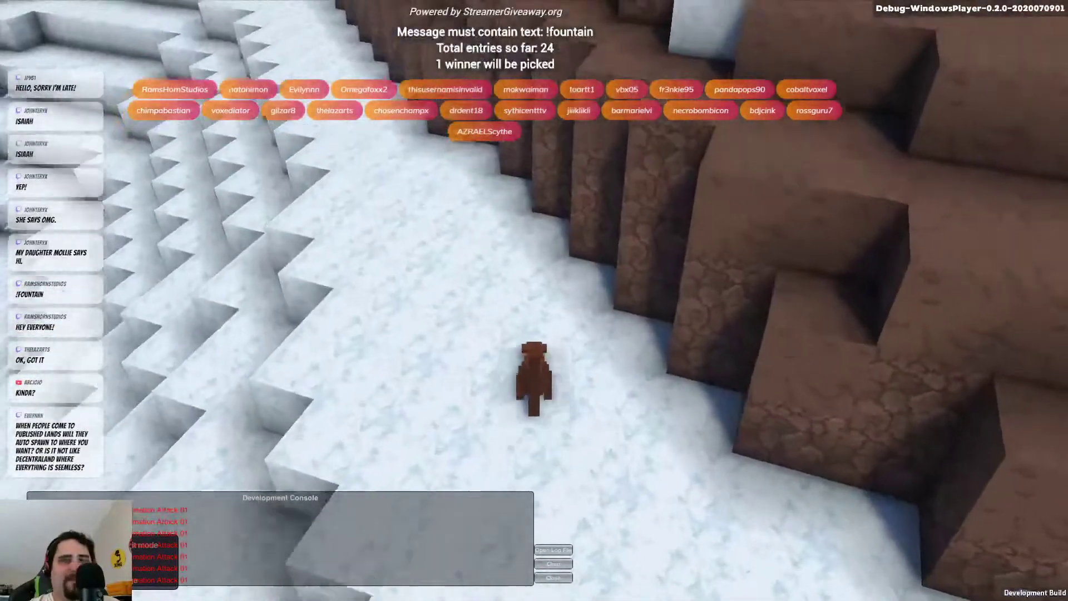
{"action": "key", "text": "w"}
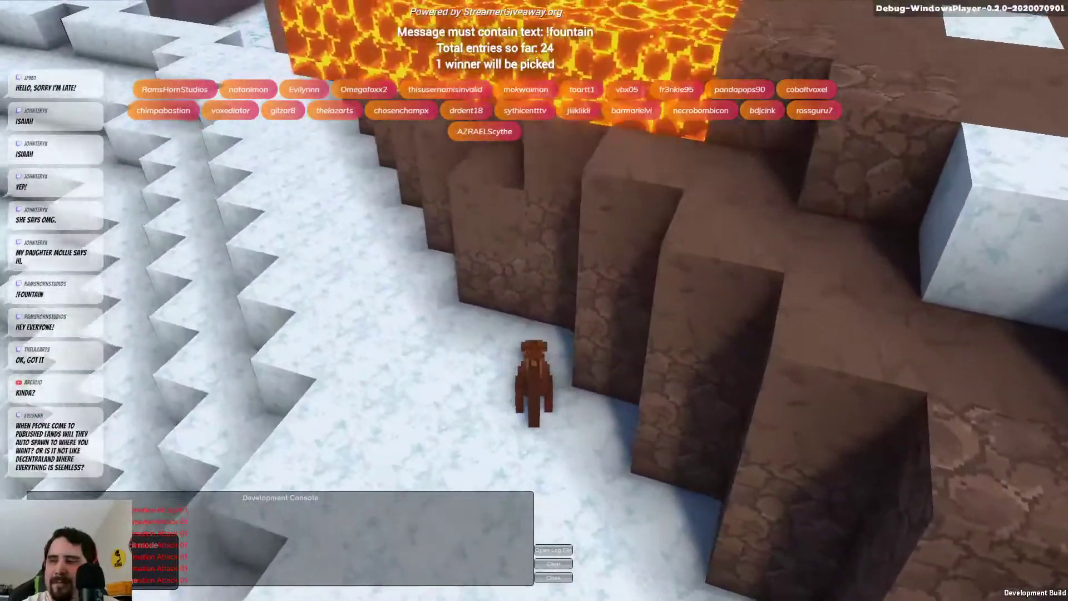
{"action": "key", "text": "a"}
{"action": "key", "text": "w"}
{"action": "key", "text": "a"}
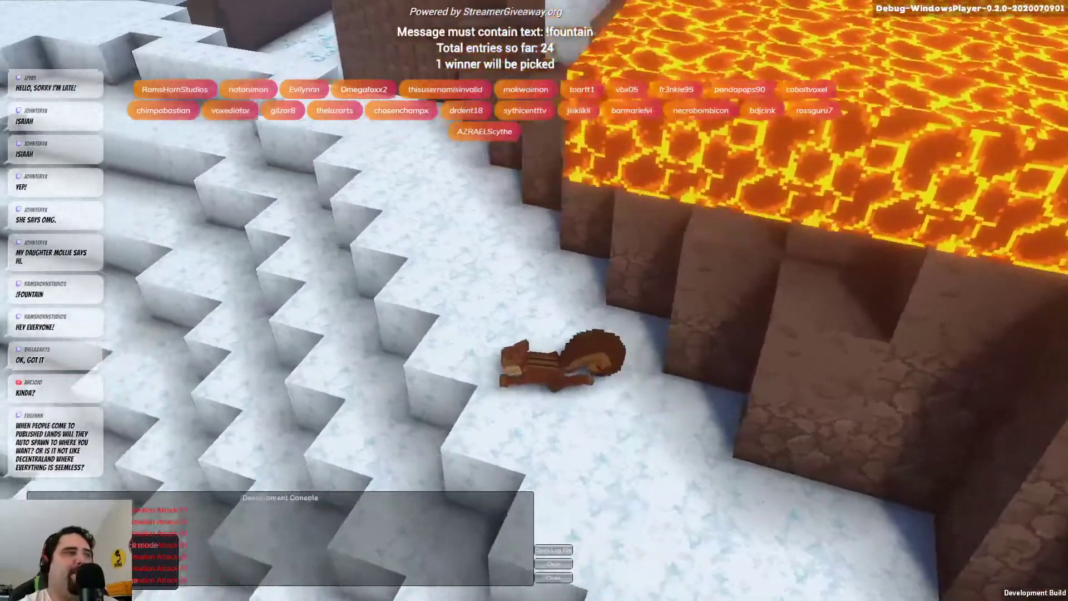
Run the squirrel past the lava pool onto the snow ridge beside the icy ravine, and return to the editor
{"action": "key", "text": "w"}
{"action": "key", "text": "a"}
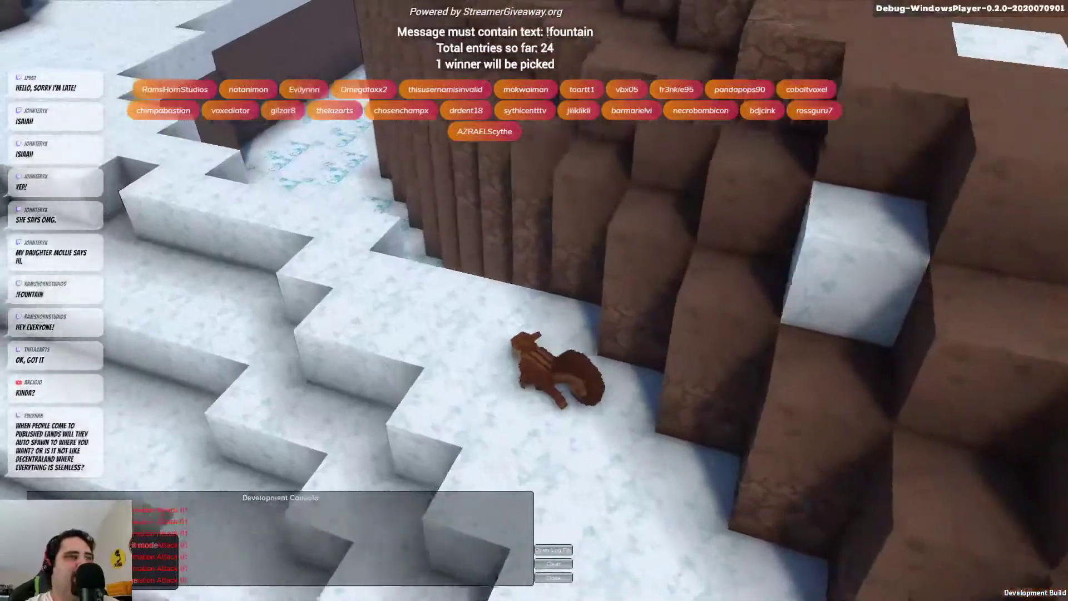
{"action": "key", "text": "w"}
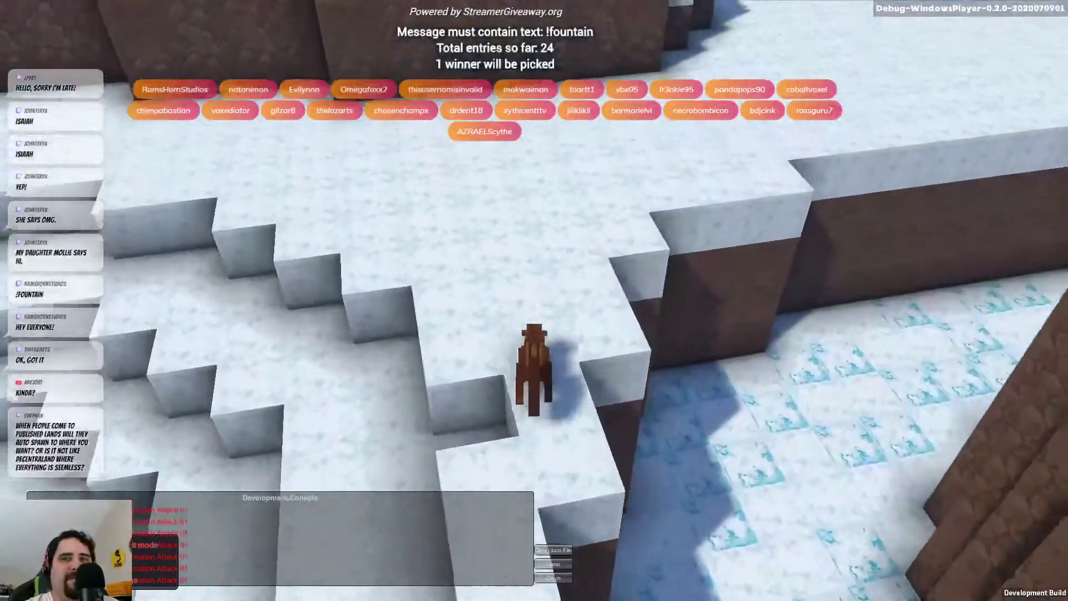
{"action": "key", "text": "w"}
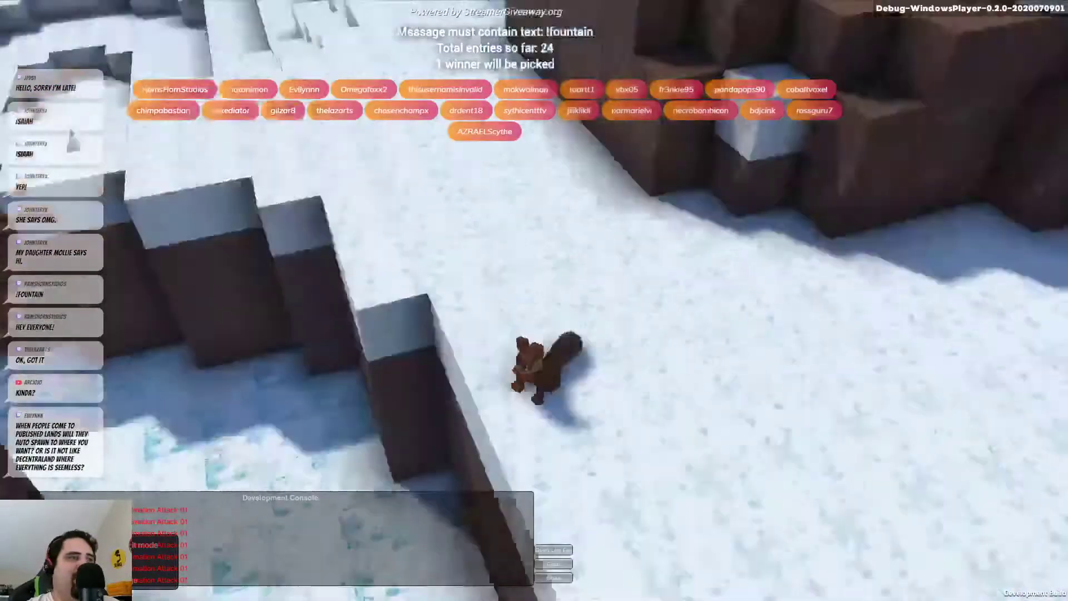
{"action": "key", "text": "Tab"}
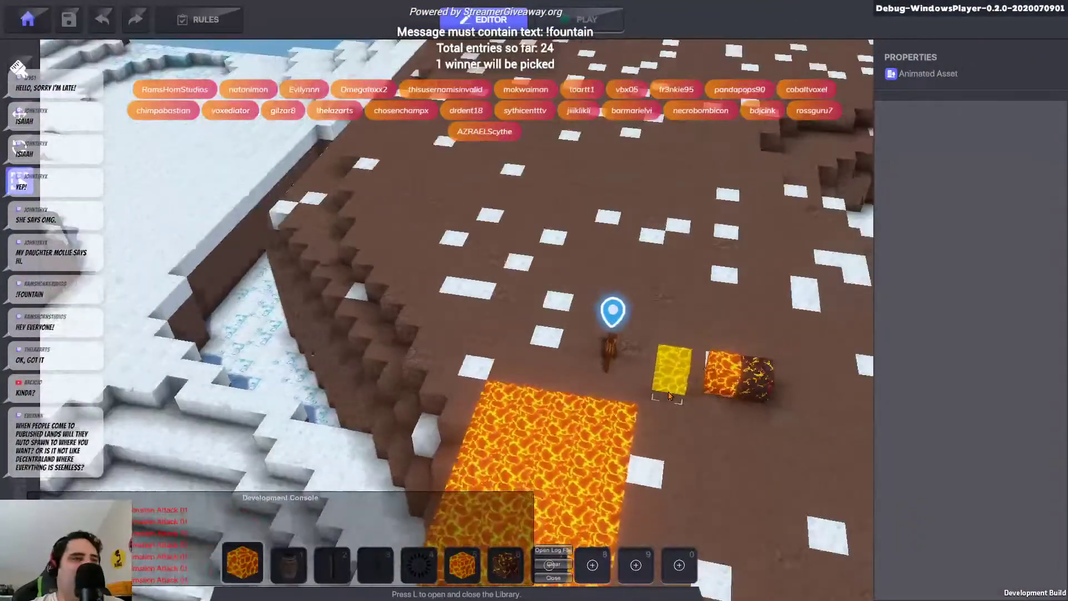
Select the dark lava rock block and erase the lava pool and the two lava blocks near the spawn point with the Free terrain brush
{"action": "scroll", "coordinate": [673, 289], "scroll_direction": "down", "scroll_amount": 3}
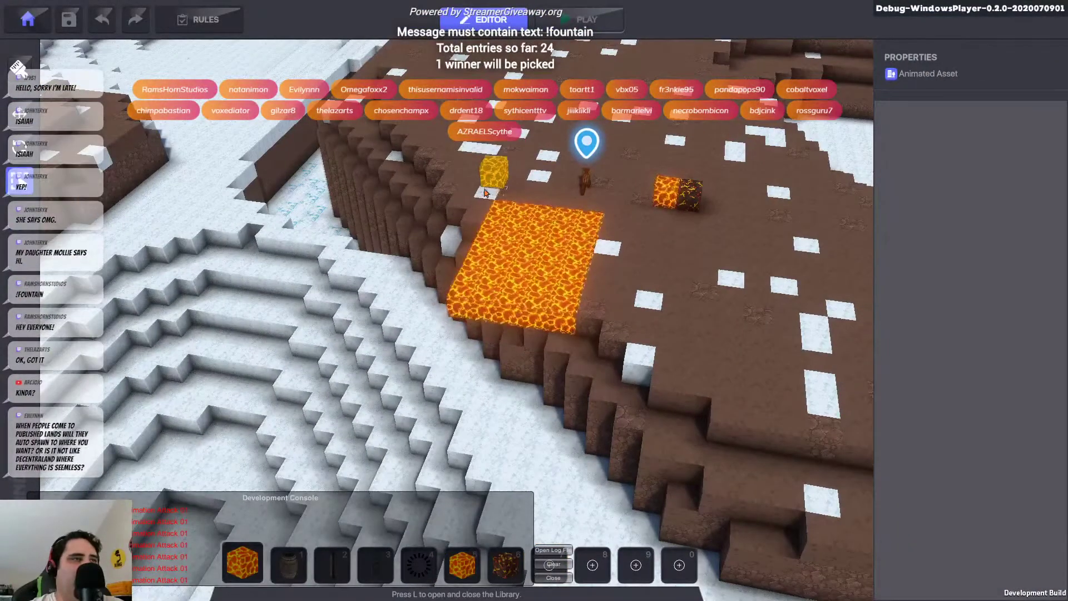
{"action": "key", "text": "l"}
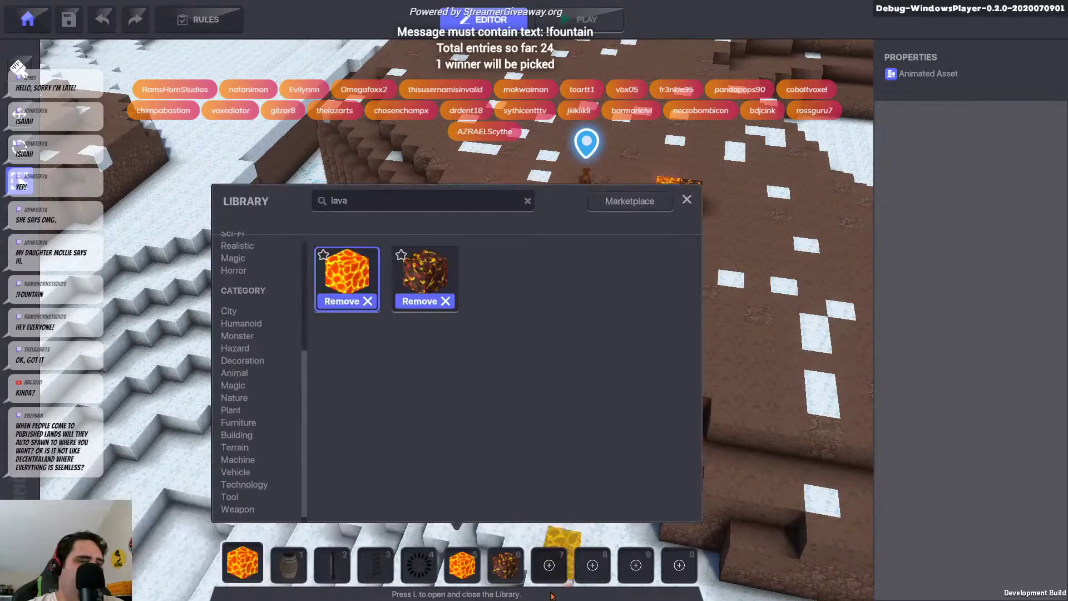
{"action": "key", "text": "l"}
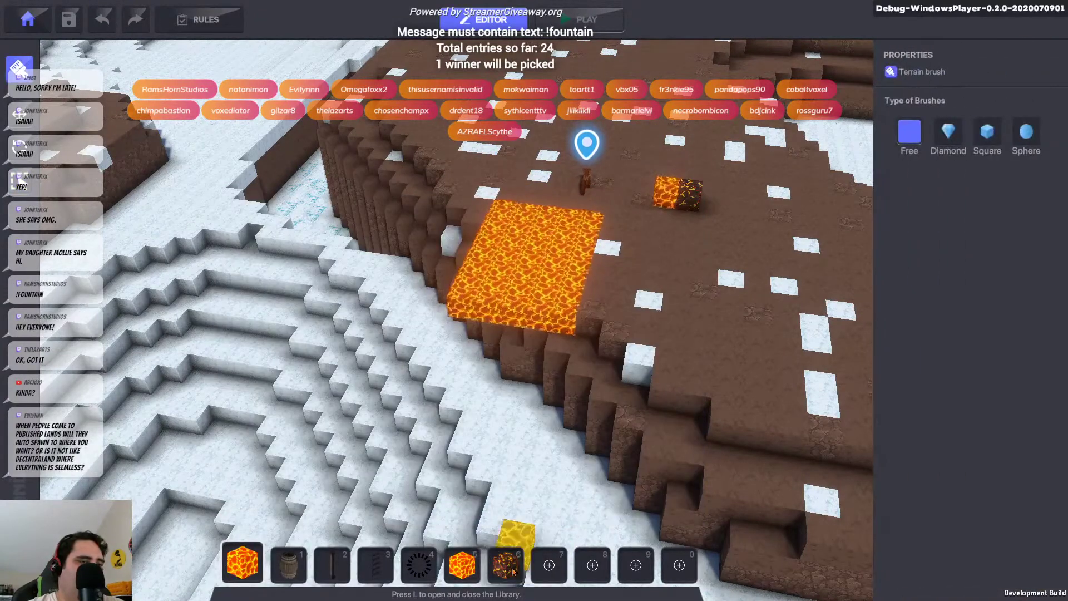
{"action": "left_click", "coordinate": [513, 571]}
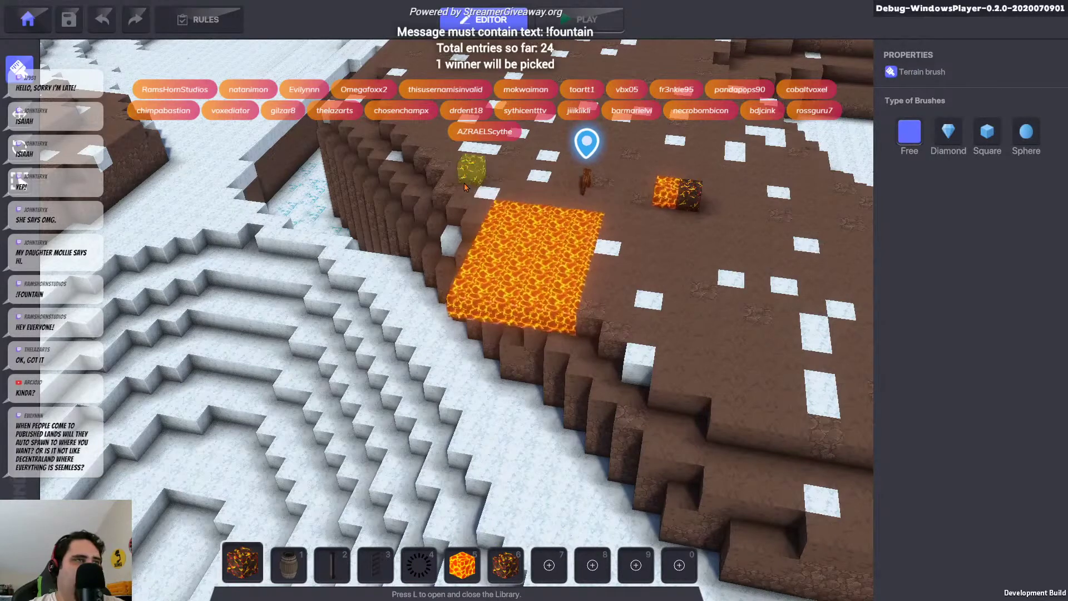
{"action": "left_click_drag", "start_coordinate": [444, 181], "coordinate": [580, 324]}
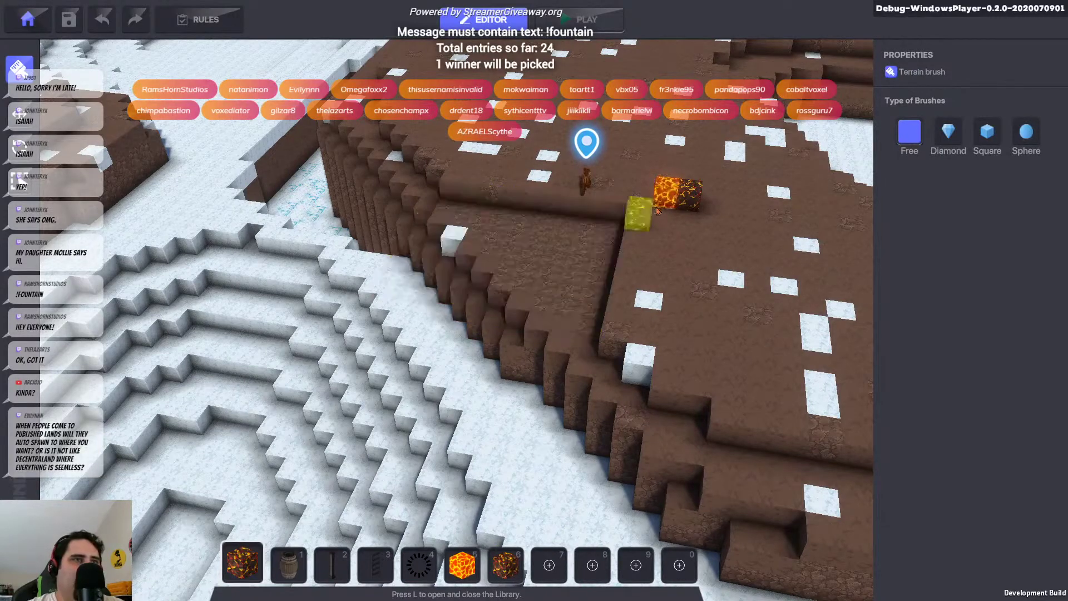
{"action": "left_click", "coordinate": [670, 190], "text": "ctrl"}
{"action": "left_click", "coordinate": [691, 191], "text": "ctrl"}
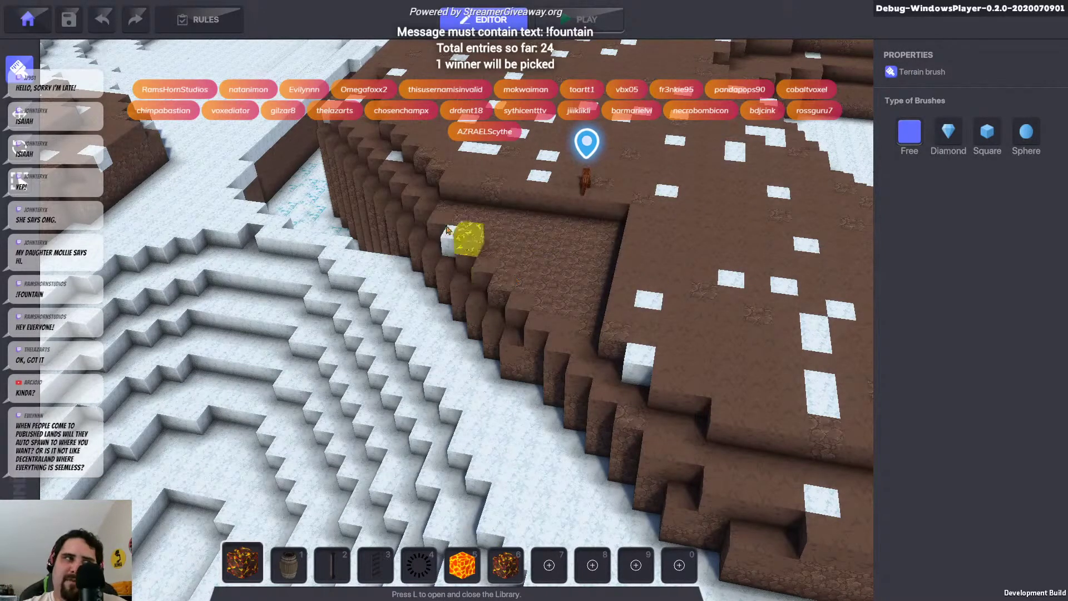
Dig two more layers out of the emptied lava pool, leaving stepped inner walls
{"action": "left_click_drag", "start_coordinate": [441, 219], "coordinate": [568, 358], "text": "ctrl"}
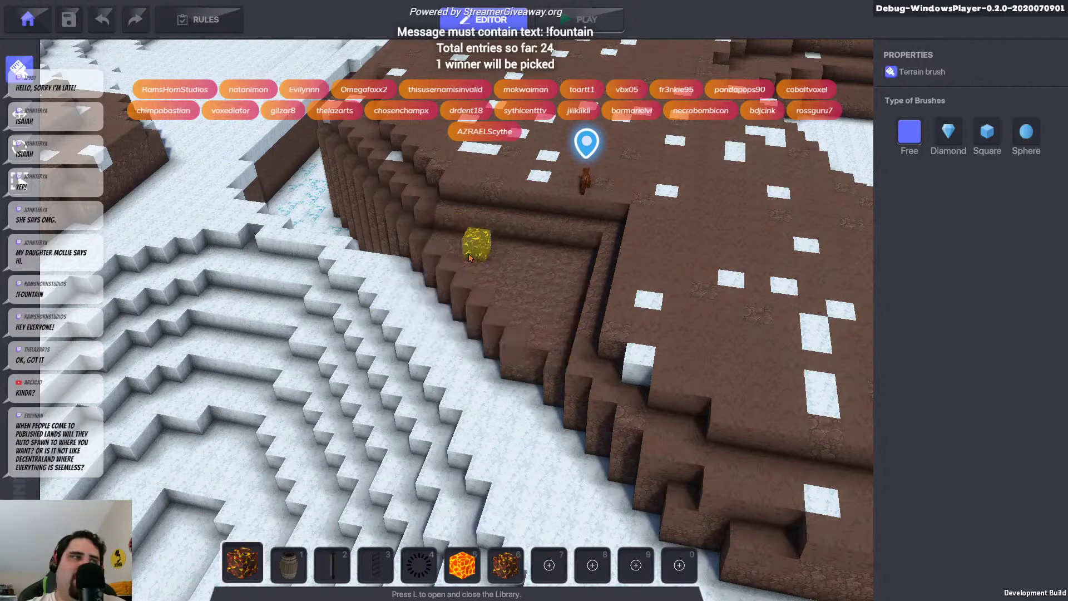
{"action": "left_click_drag", "start_coordinate": [434, 241], "coordinate": [594, 444], "text": "ctrl"}
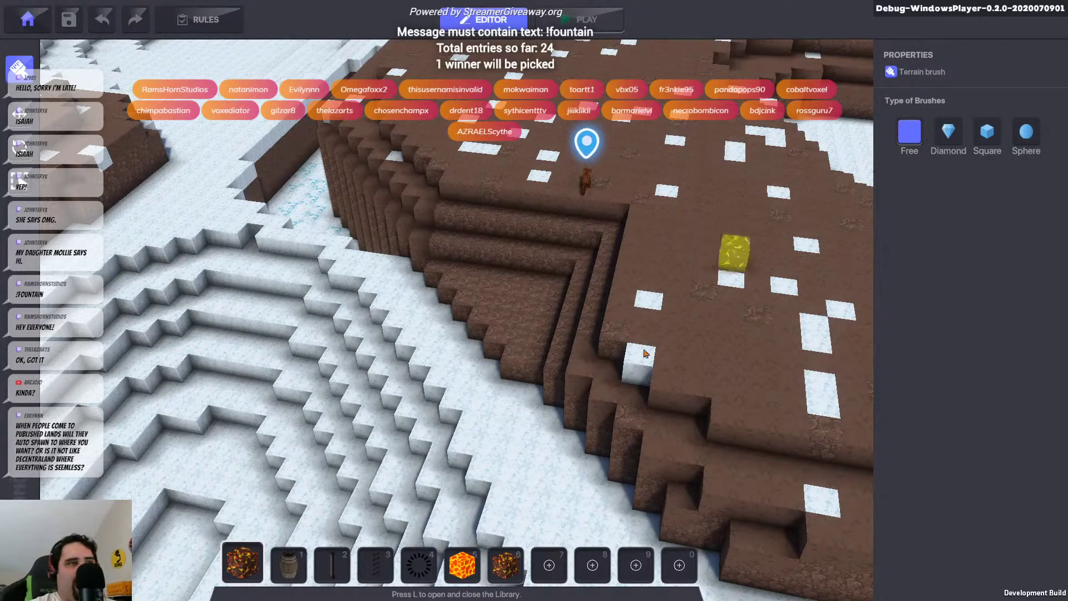
Examine the stepped pit, the plateau and the surrounding snow and ice terrain from several angles and distances
{"action": "right_click_drag", "start_coordinate": [571, 327], "coordinate": [707, 335]}
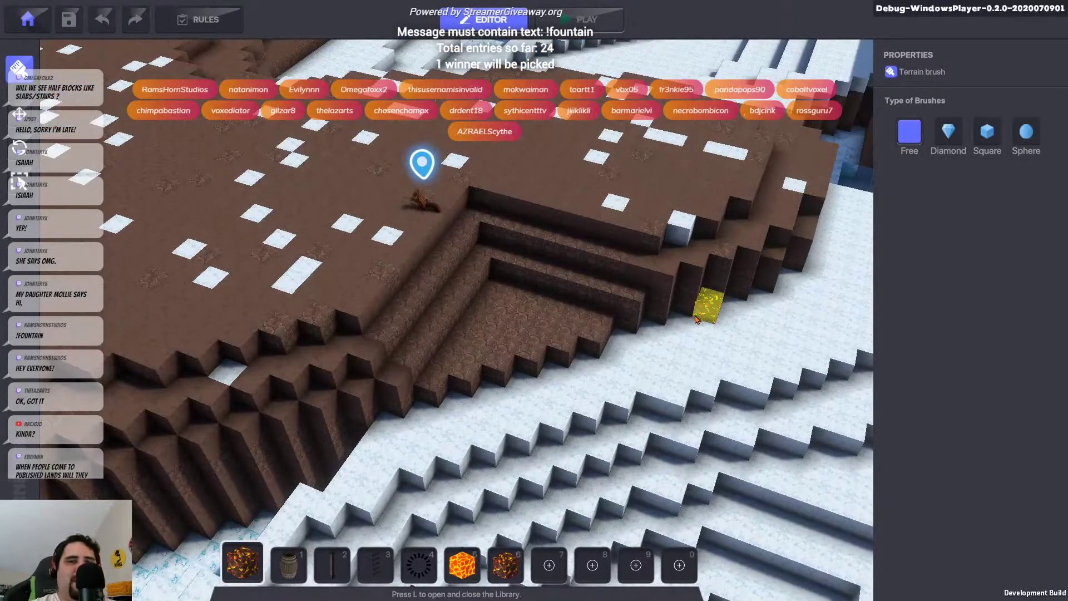
{"action": "scroll", "coordinate": [672, 290], "scroll_direction": "down", "scroll_amount": 4}
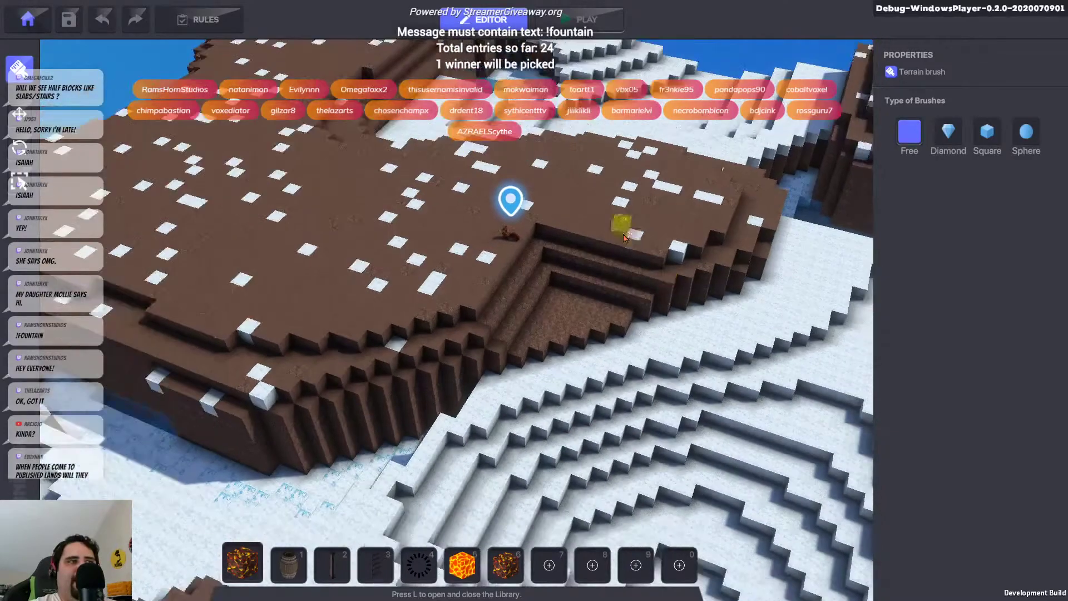
{"action": "middle_click_drag", "start_coordinate": [620, 237], "coordinate": [667, 452]}
{"action": "scroll", "coordinate": [507, 307], "scroll_direction": "up", "scroll_amount": 4}
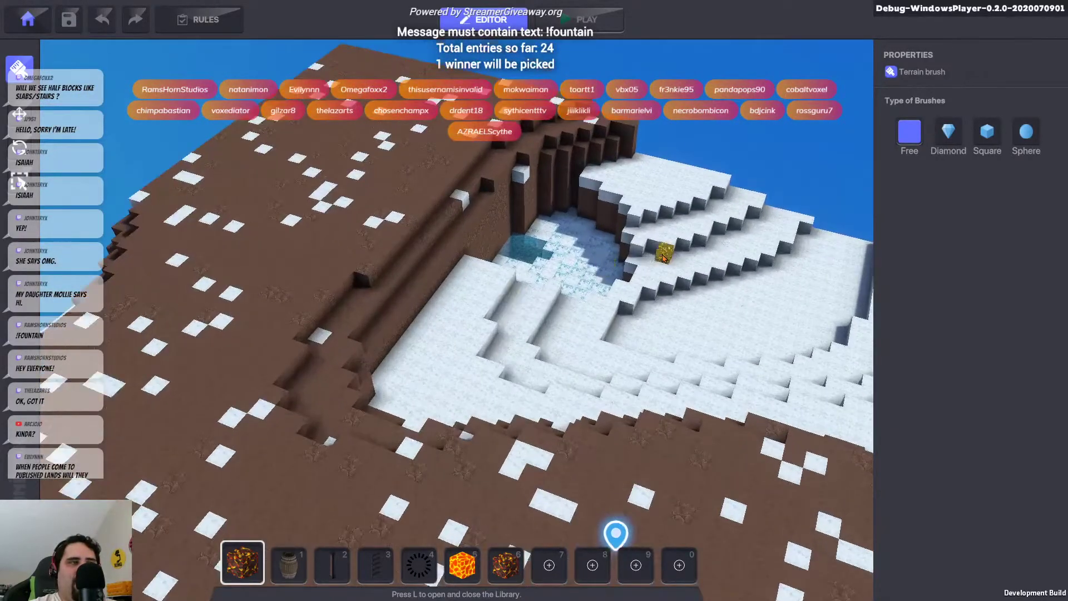
{"action": "right_click_drag", "start_coordinate": [663, 258], "coordinate": [607, 258]}
{"action": "scroll", "coordinate": [607, 258], "scroll_direction": "down", "scroll_amount": 5}
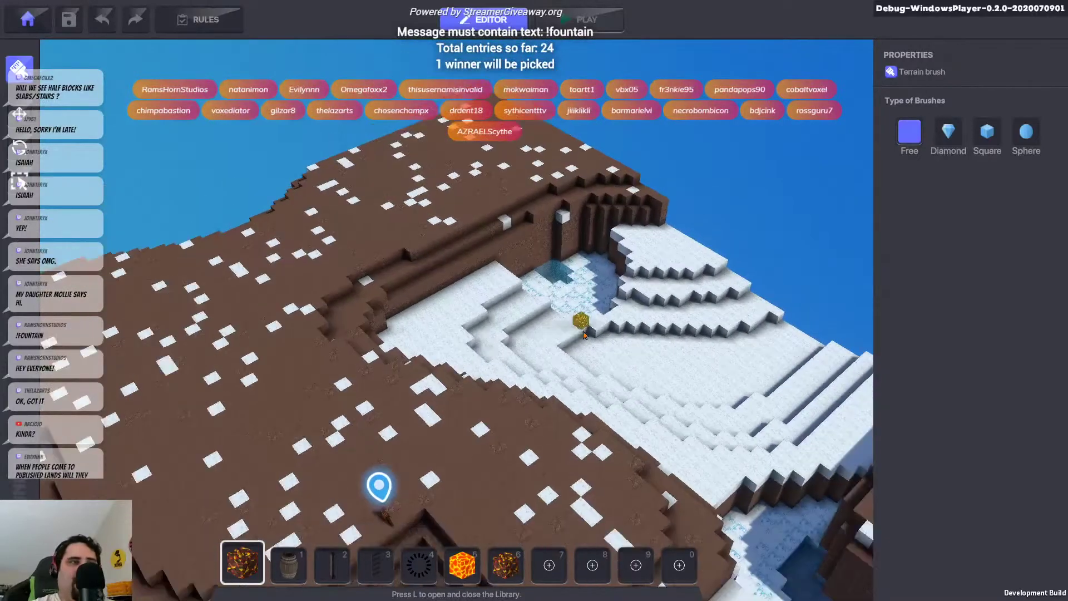
{"action": "scroll", "coordinate": [612, 349], "scroll_direction": "down", "scroll_amount": 2}
{"action": "middle_click_drag", "start_coordinate": [574, 445], "coordinate": [658, 318]}
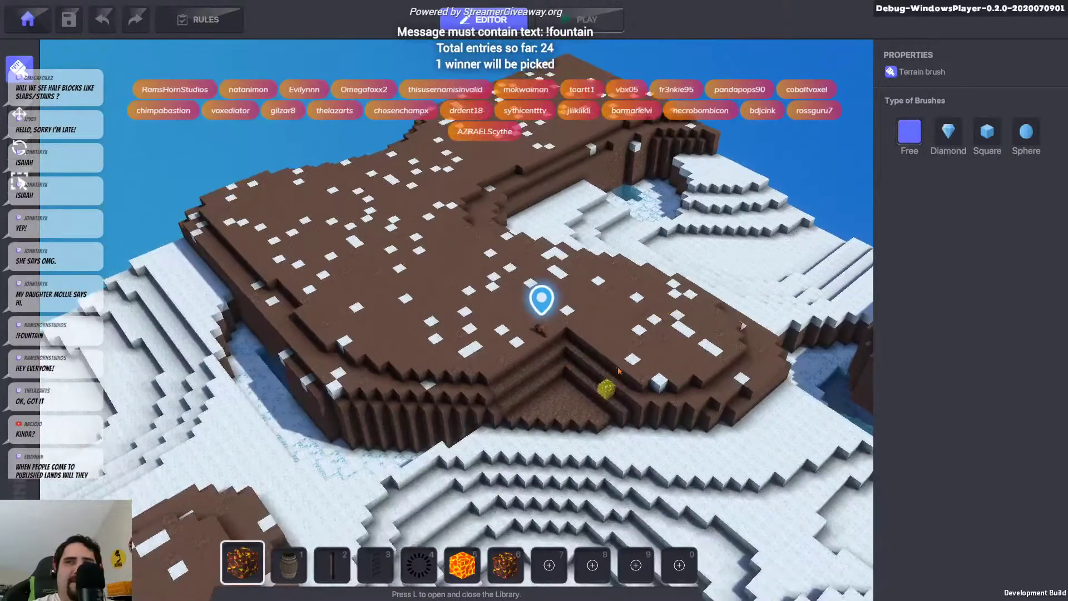
{"action": "middle_click_drag", "start_coordinate": [604, 395], "coordinate": [661, 283]}
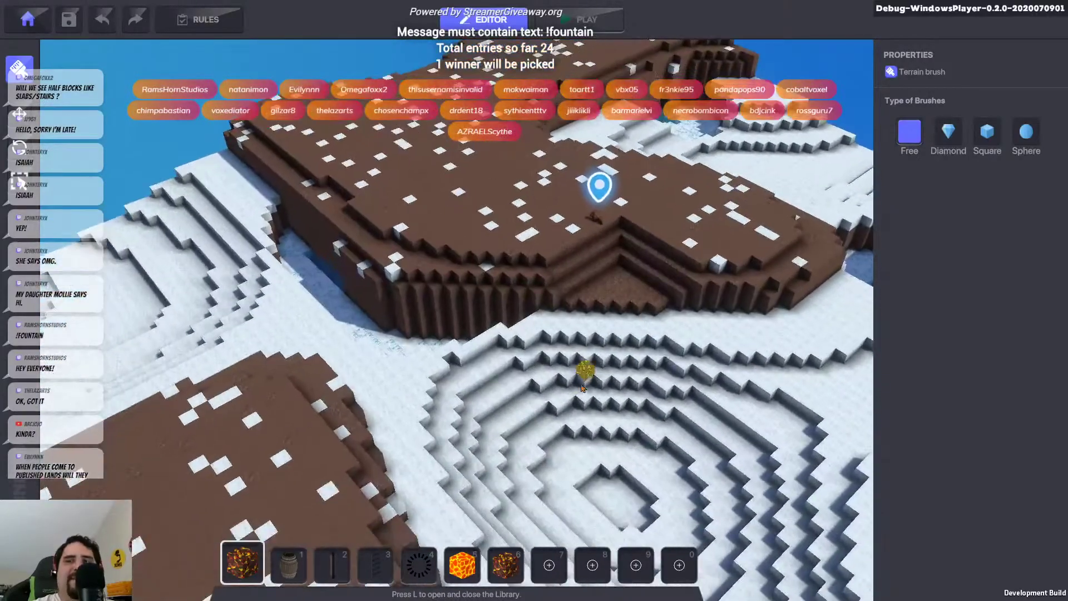
{"action": "right_click_drag", "start_coordinate": [568, 344], "coordinate": [553, 312]}
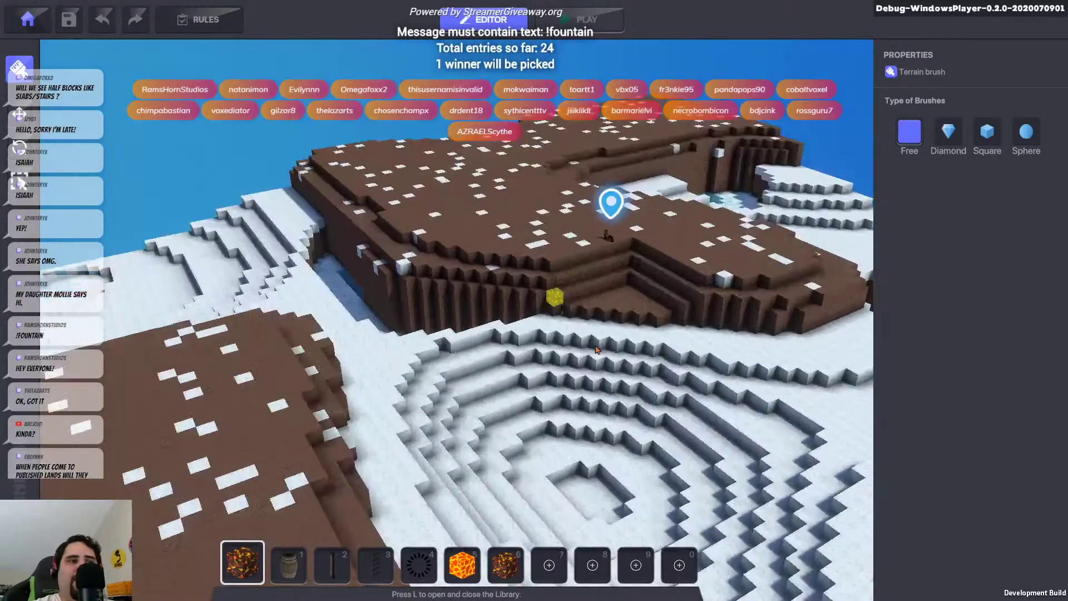
{"action": "scroll", "coordinate": [600, 354], "scroll_direction": "up", "scroll_amount": 2}
{"action": "scroll", "coordinate": [600, 354], "scroll_direction": "up", "scroll_amount": 6}
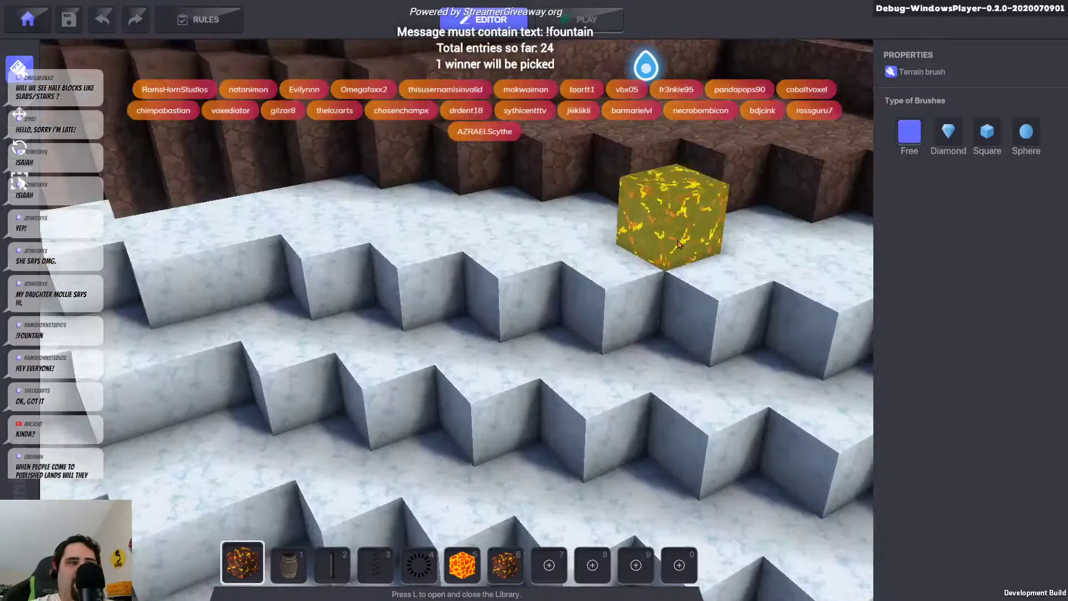
{"action": "scroll", "coordinate": [679, 245], "scroll_direction": "down", "scroll_amount": 5}
{"action": "middle_click_drag", "start_coordinate": [726, 159], "coordinate": [536, 446]}
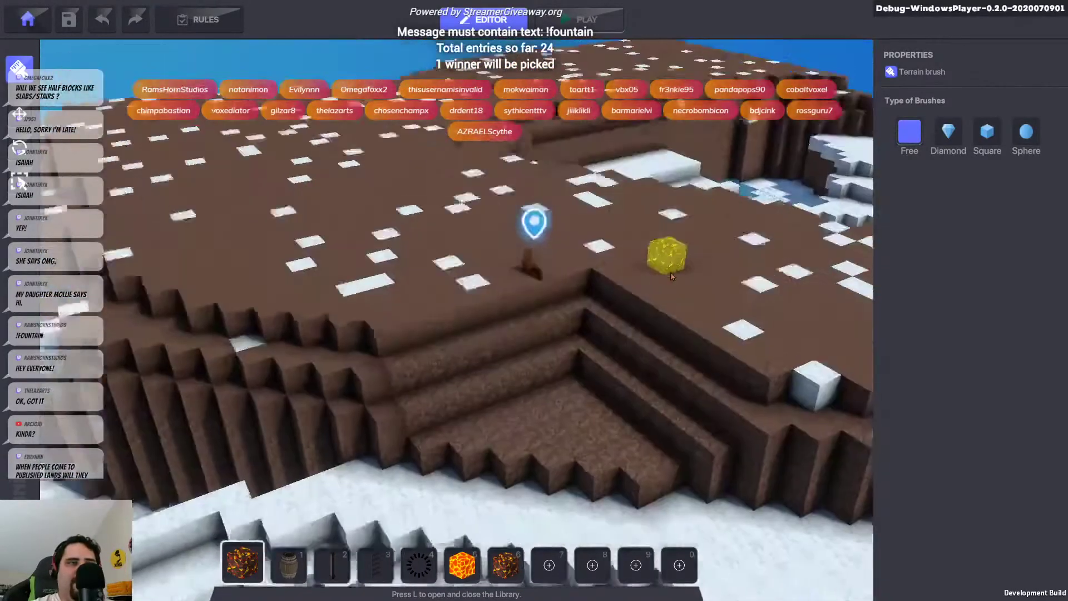
Dig a one-block-deep trench into the plateau beside the squirrel, extending the stepped pit behind its corner
{"action": "right_click_drag", "start_coordinate": [536, 446], "coordinate": [472, 313]}
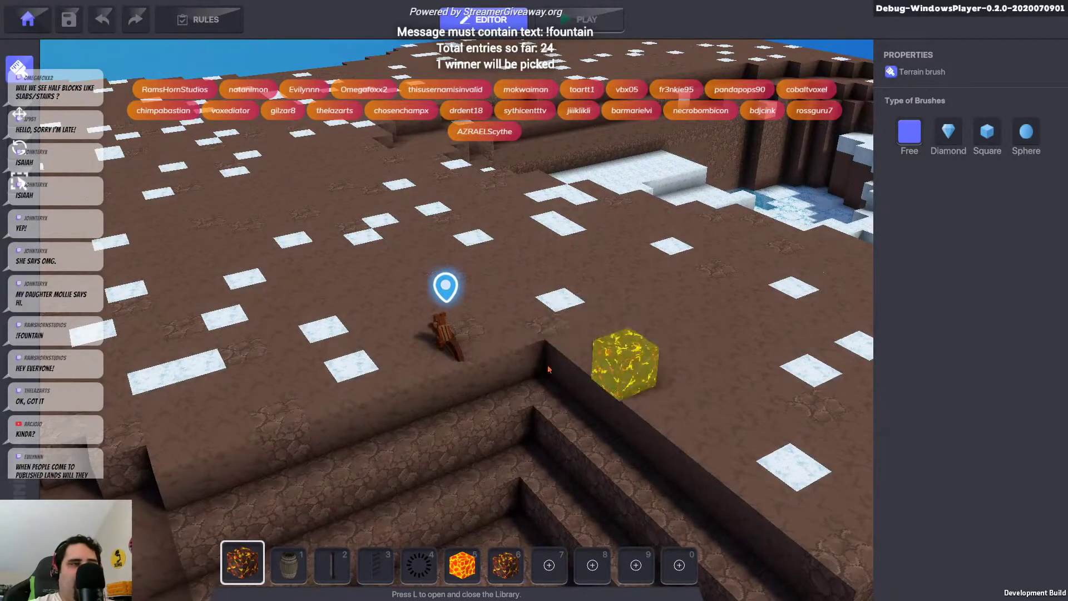
{"action": "left_click", "coordinate": [509, 293]}
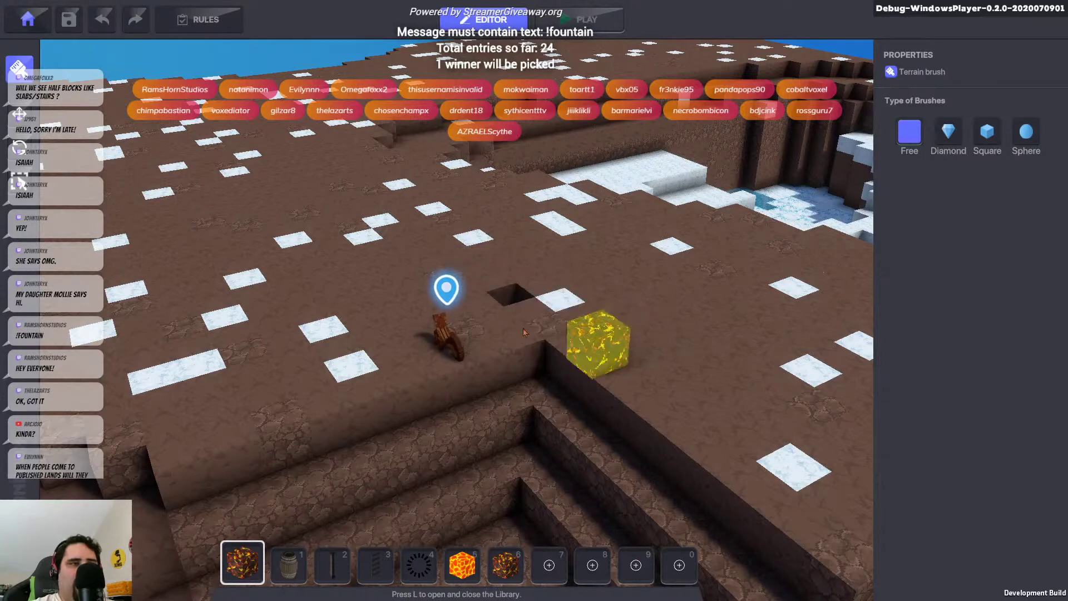
{"action": "left_click_drag", "start_coordinate": [660, 368], "coordinate": [490, 301]}
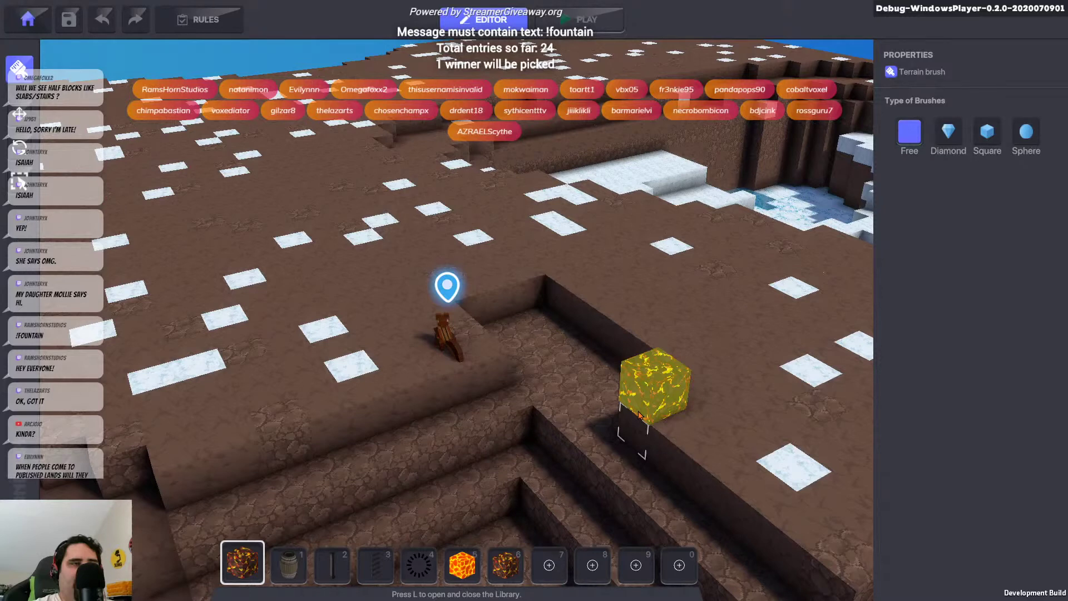
{"action": "scroll", "coordinate": [639, 415], "scroll_direction": "up", "scroll_amount": 2}
{"action": "right_click_drag", "start_coordinate": [639, 415], "coordinate": [602, 234]}
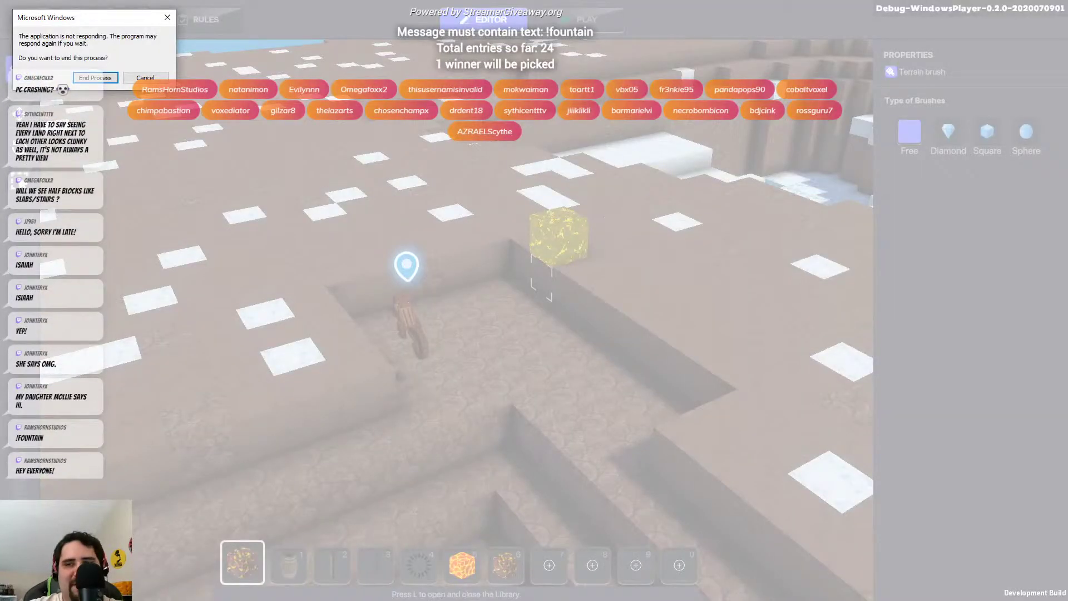
End the unresponsive application, then relaunch The Sandbox (dev) and log in with the remembered credentials
{"action": "left_click", "coordinate": [96, 79]}
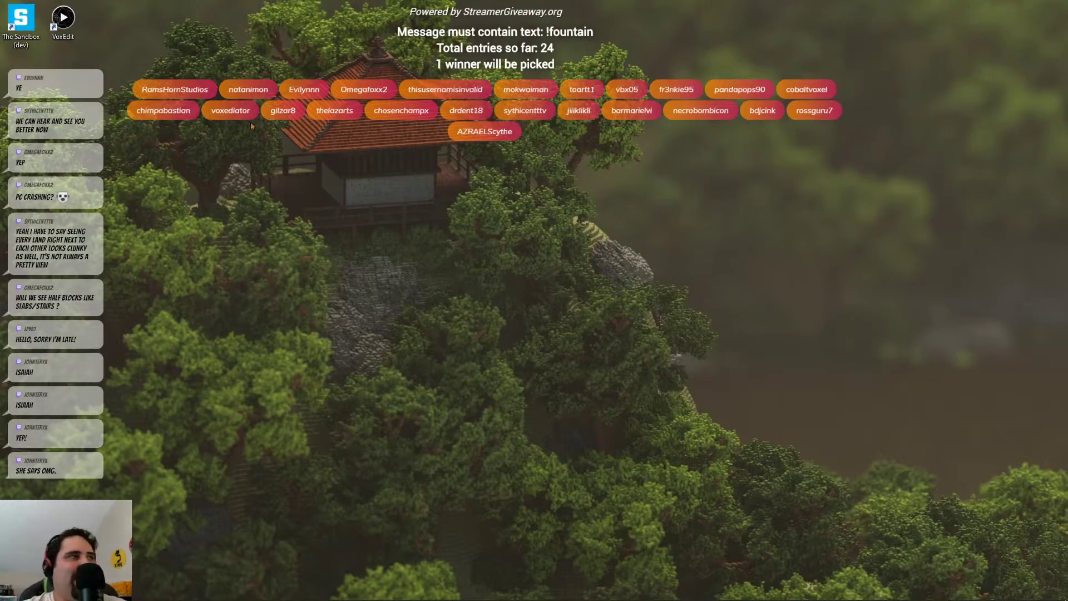
{"action": "left_click", "coordinate": [22, 22]}
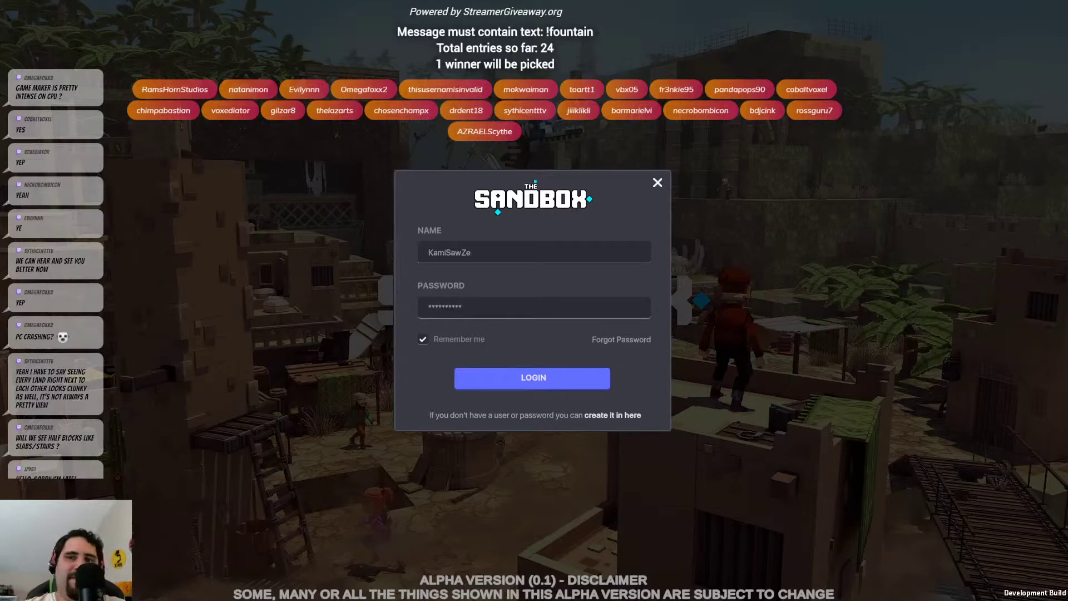
{"action": "left_click", "coordinate": [530, 379]}
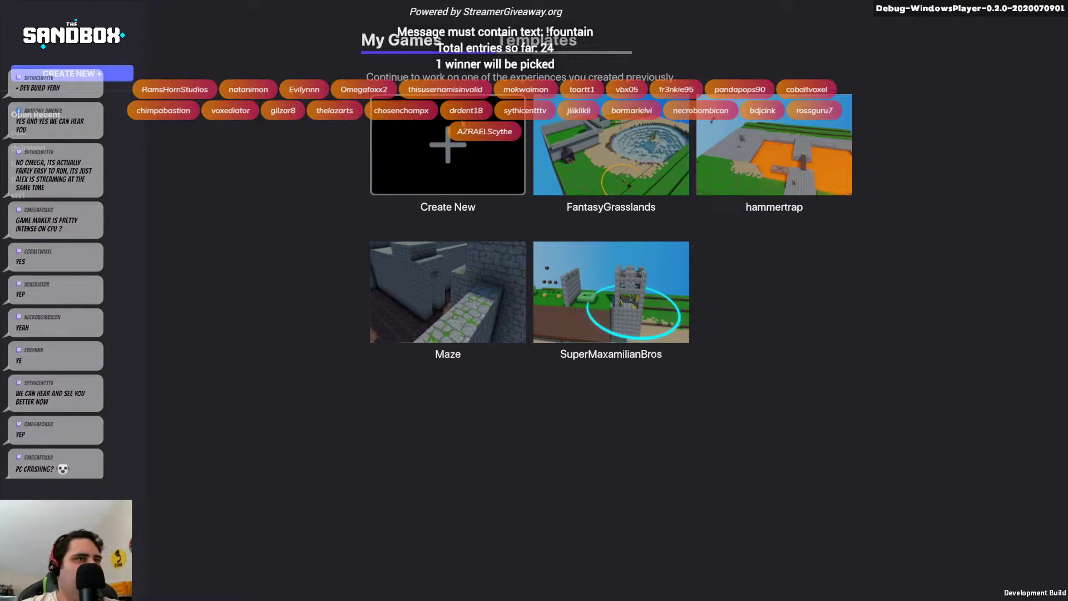
Create a new experience named DK with the Jungle islands theme
{"action": "left_click", "coordinate": [487, 154]}
{"action": "left_click", "coordinate": [552, 249]}
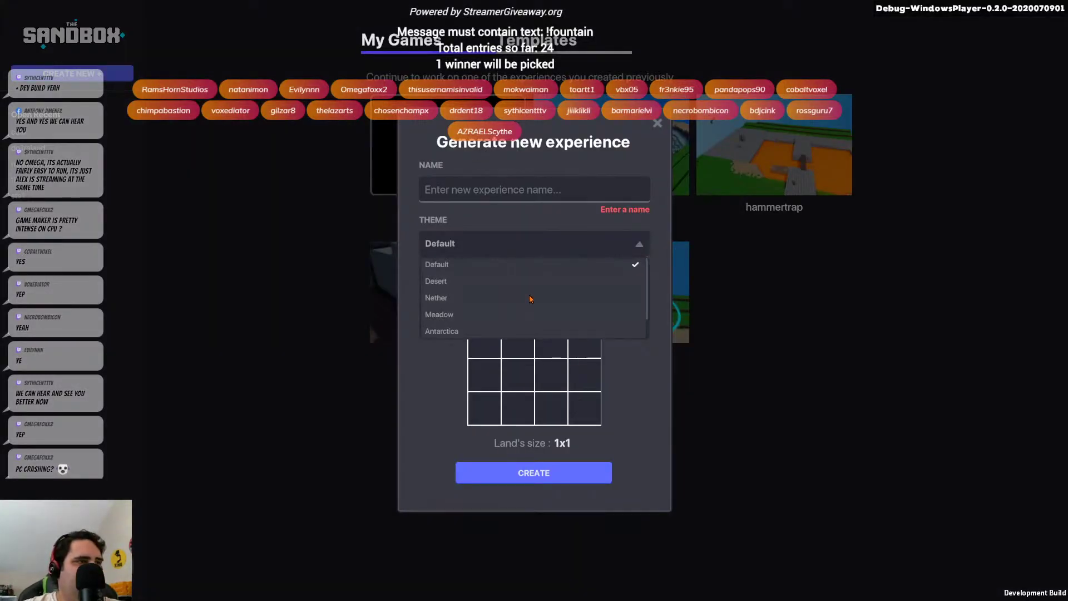
{"action": "scroll", "coordinate": [531, 299], "scroll_direction": "down", "scroll_amount": 2}
{"action": "left_click", "coordinate": [466, 316]}
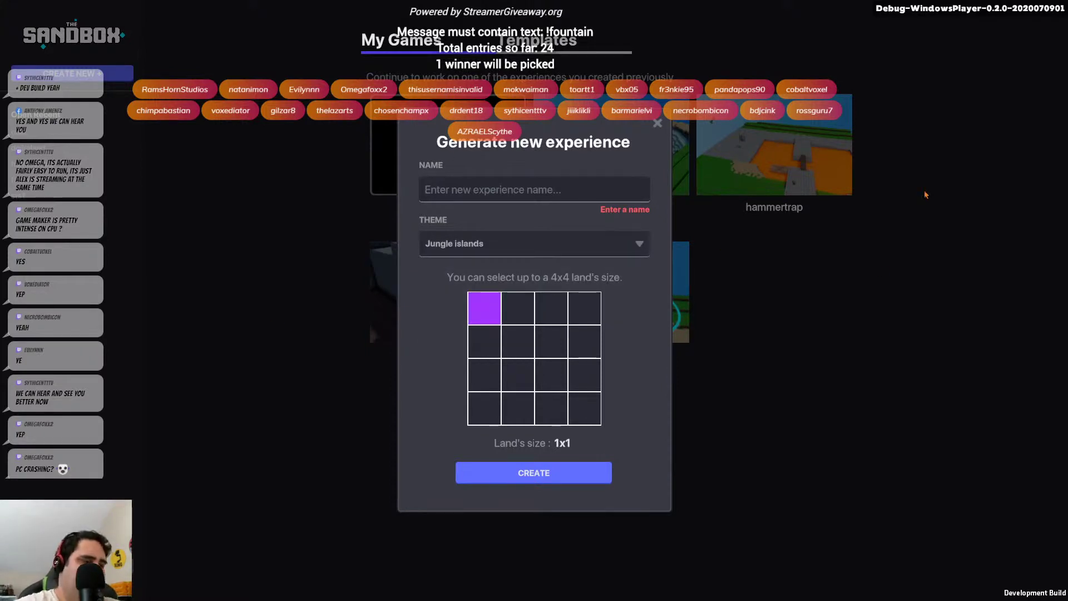
{"action": "type", "text": "DK"}
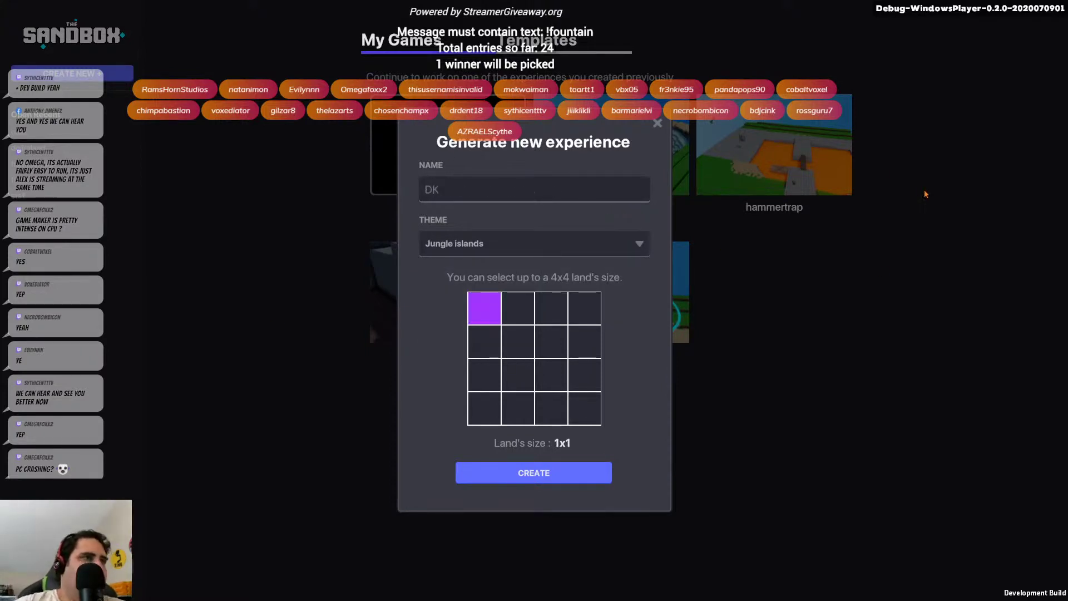
{"action": "left_click", "coordinate": [576, 477]}
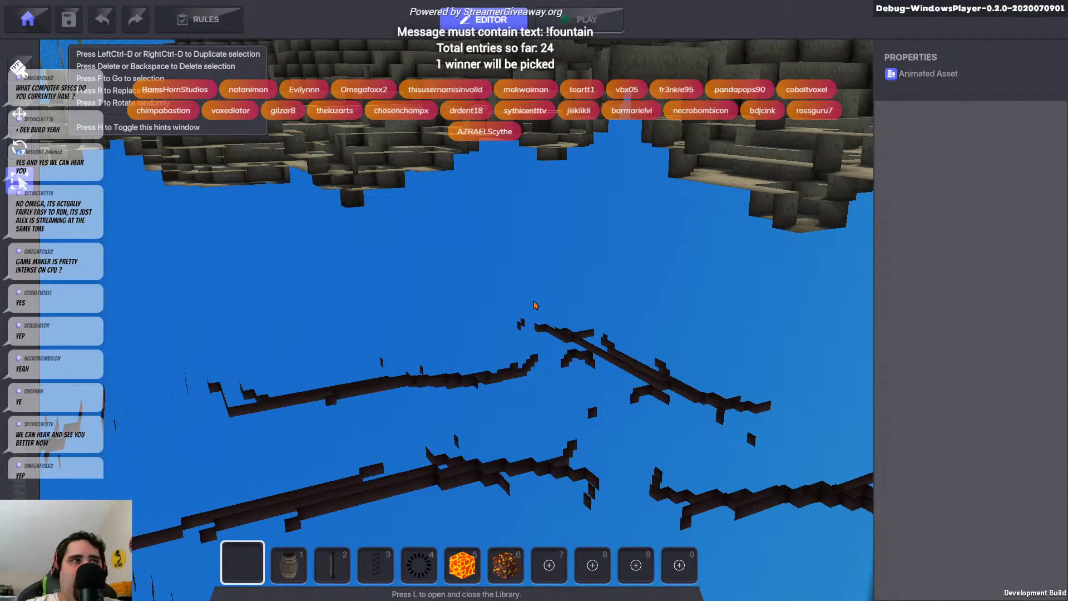
Examine the generated jungle islands from above and the cave openings in the cut-off hillside up close
{"action": "scroll", "coordinate": [334, 259], "scroll_direction": "down", "scroll_amount": 5}
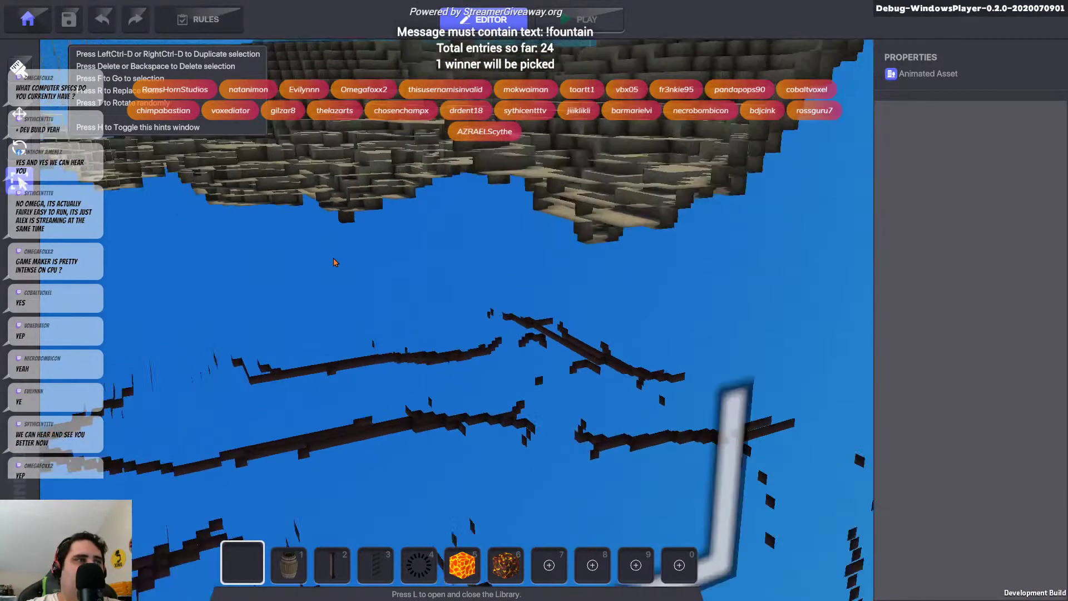
{"action": "scroll", "coordinate": [334, 262], "scroll_direction": "down", "scroll_amount": 8}
{"action": "right_click_drag", "start_coordinate": [425, 245], "coordinate": [563, 385]}
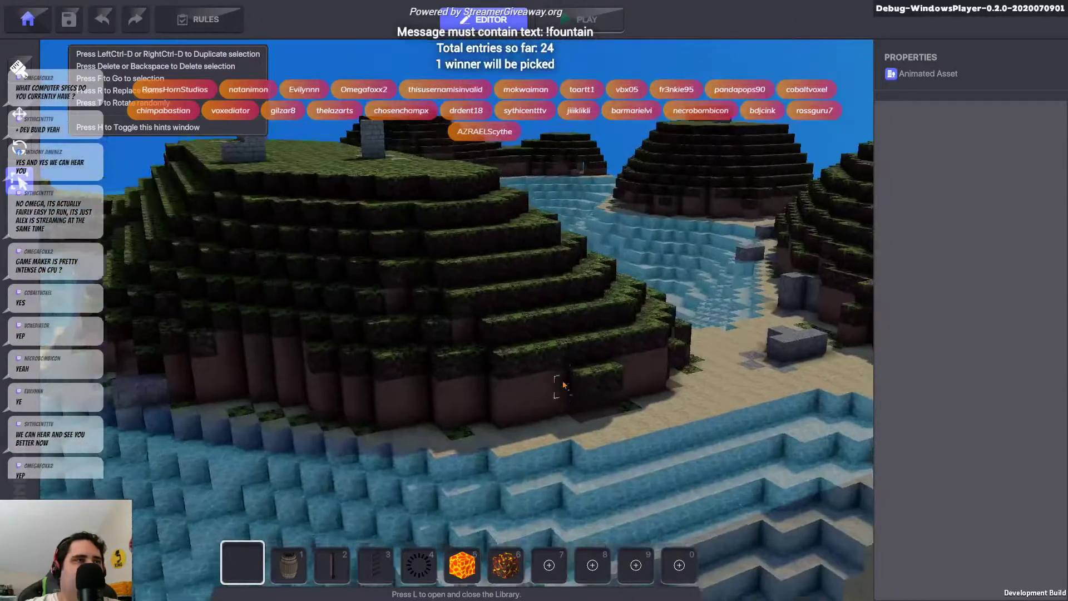
{"action": "scroll", "coordinate": [564, 385], "scroll_direction": "down", "scroll_amount": 5}
{"action": "scroll", "coordinate": [568, 367], "scroll_direction": "down", "scroll_amount": 3}
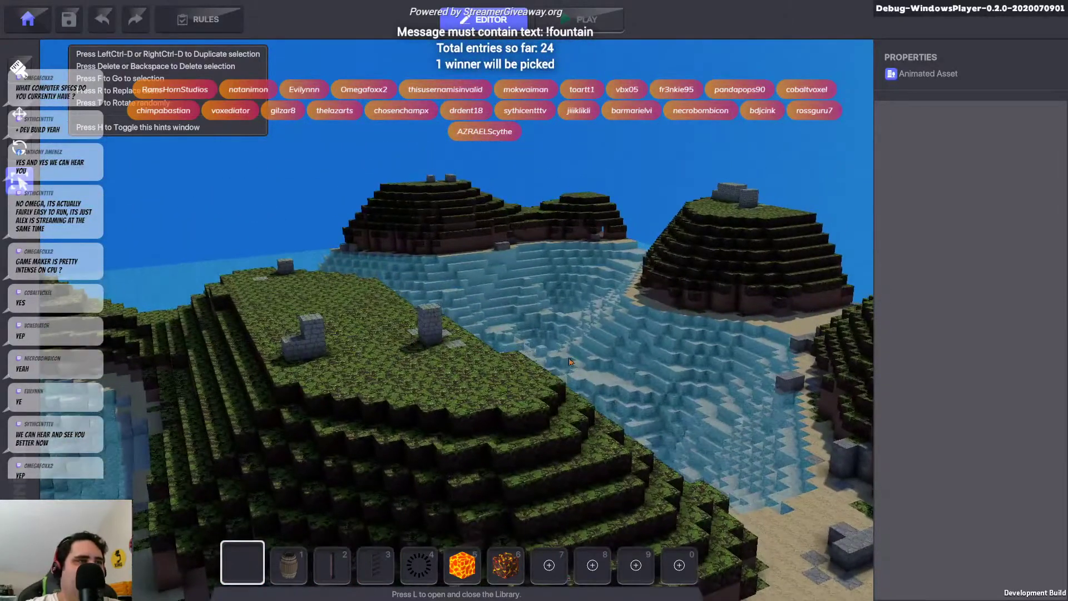
{"action": "scroll", "coordinate": [568, 362], "scroll_direction": "up", "scroll_amount": 3}
{"action": "scroll", "coordinate": [496, 373], "scroll_direction": "up", "scroll_amount": 3}
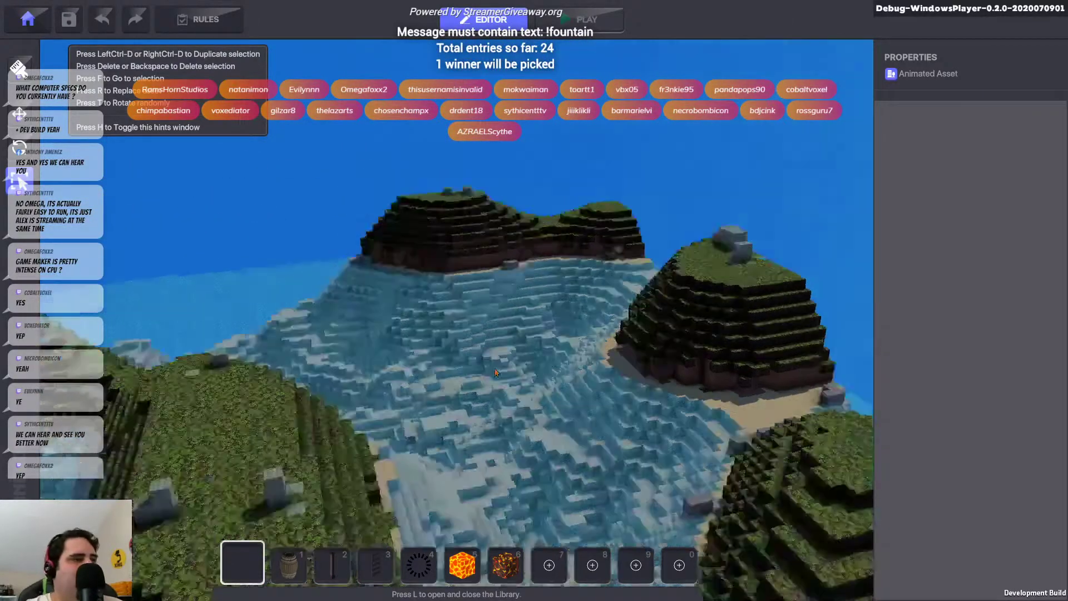
{"action": "right_click_drag", "start_coordinate": [496, 373], "coordinate": [322, 365]}
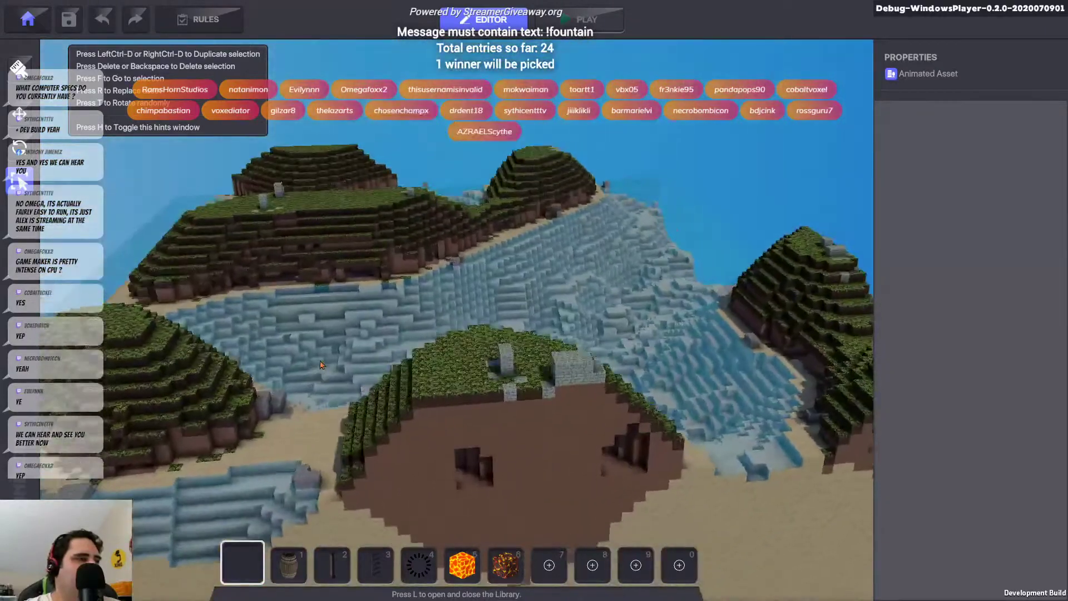
{"action": "scroll", "coordinate": [321, 365], "scroll_direction": "up", "scroll_amount": 6}
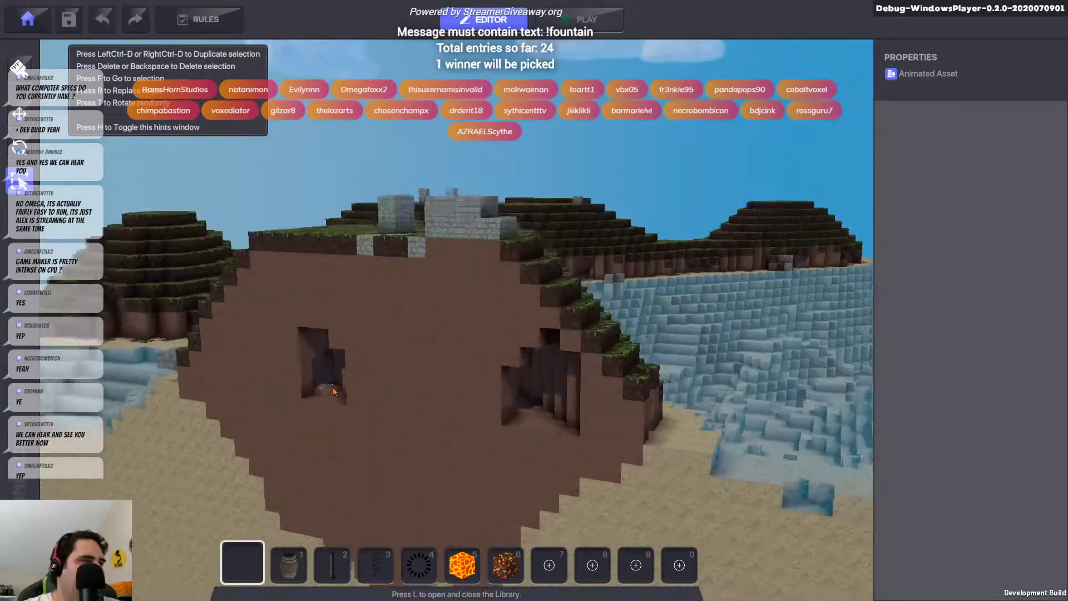
{"action": "scroll", "coordinate": [333, 391], "scroll_direction": "up", "scroll_amount": 8}
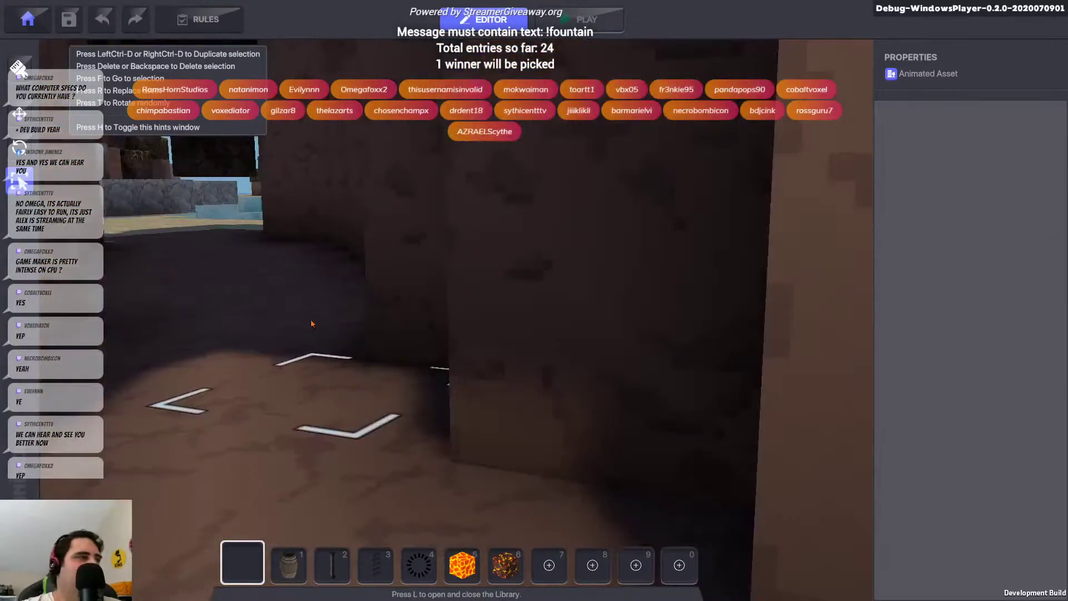
Examine the long terraced island and the stone ruins on its grassy plateau from several angles and distances
{"action": "right_click_drag", "start_coordinate": [311, 320], "coordinate": [446, 376]}
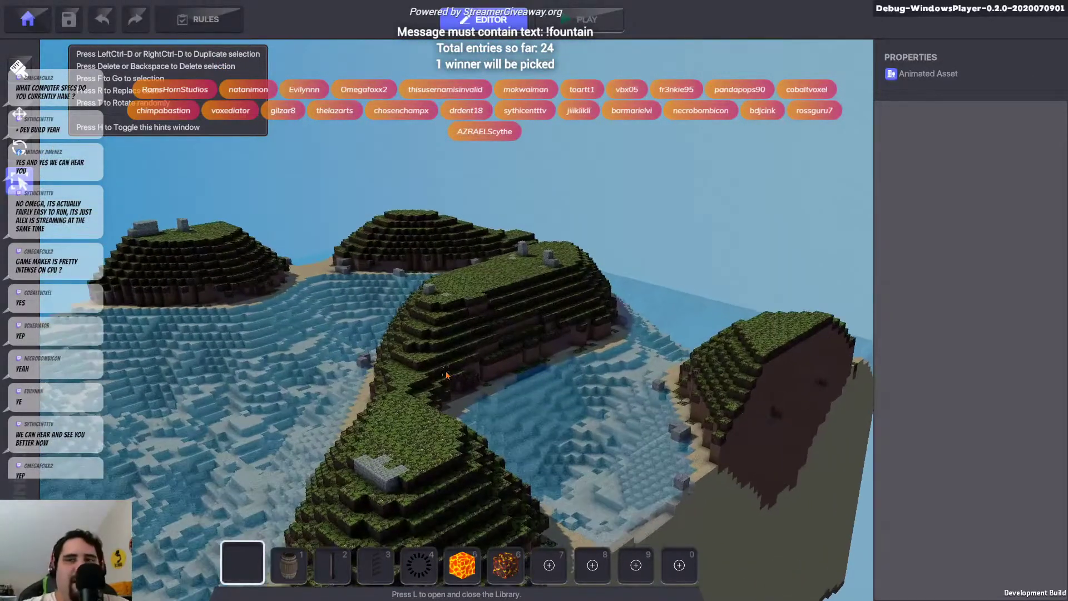
{"action": "scroll", "coordinate": [446, 375], "scroll_direction": "up", "scroll_amount": 5}
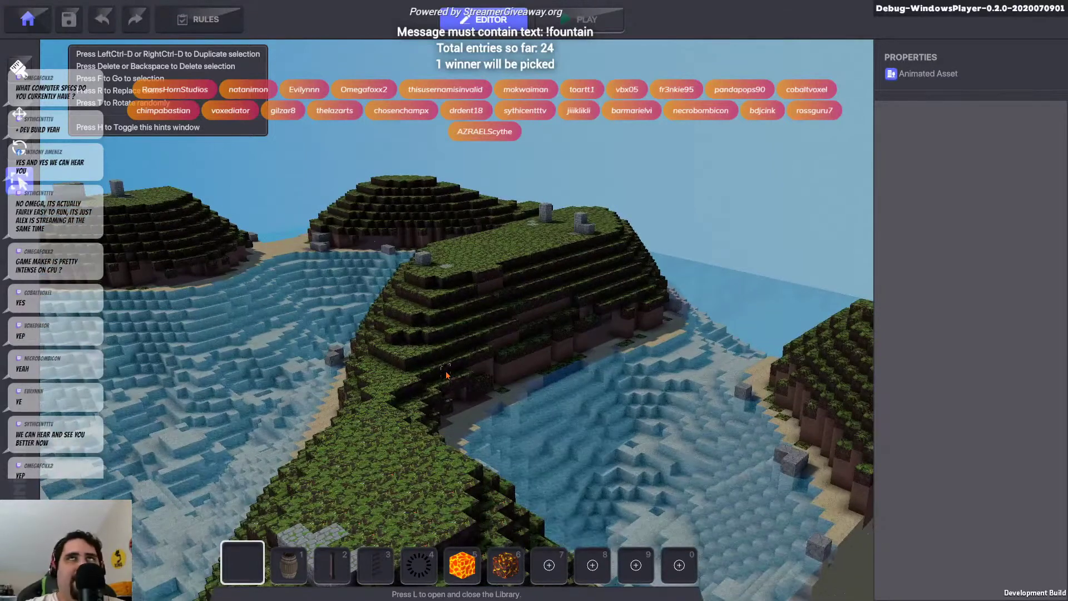
{"action": "scroll", "coordinate": [447, 375], "scroll_direction": "up", "scroll_amount": 4}
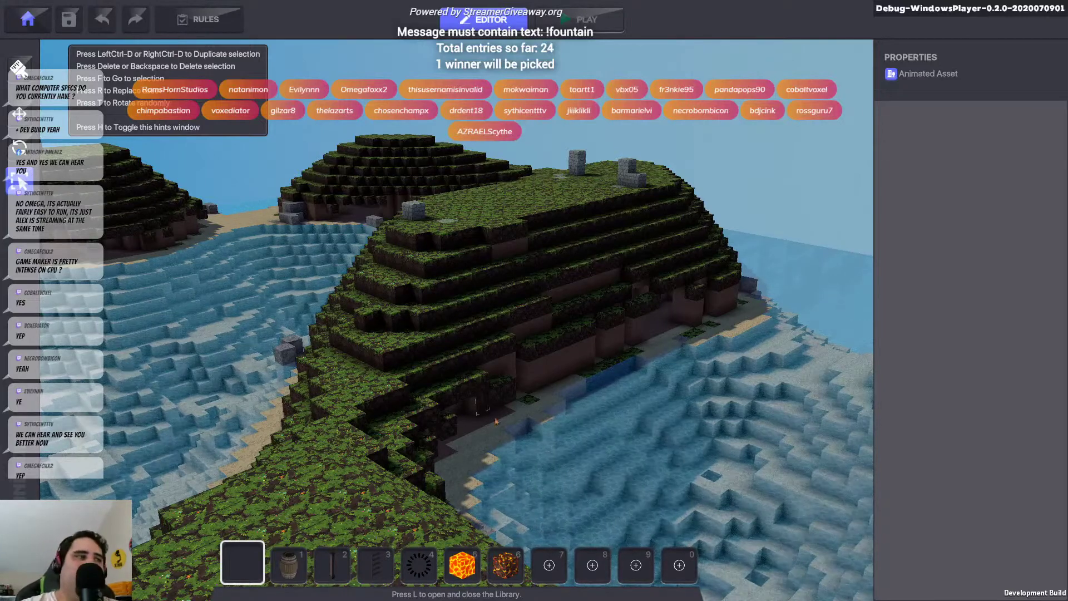
{"action": "middle_click_drag", "start_coordinate": [439, 296], "coordinate": [466, 340]}
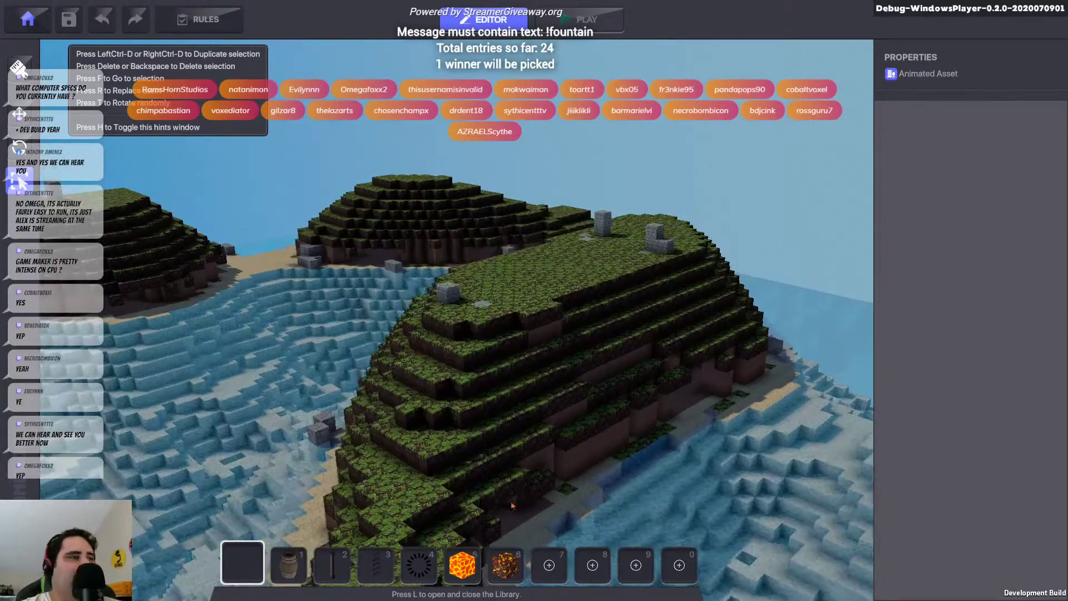
{"action": "right_click_drag", "start_coordinate": [529, 312], "coordinate": [491, 299]}
{"action": "scroll", "coordinate": [422, 391], "scroll_direction": "up", "scroll_amount": 5}
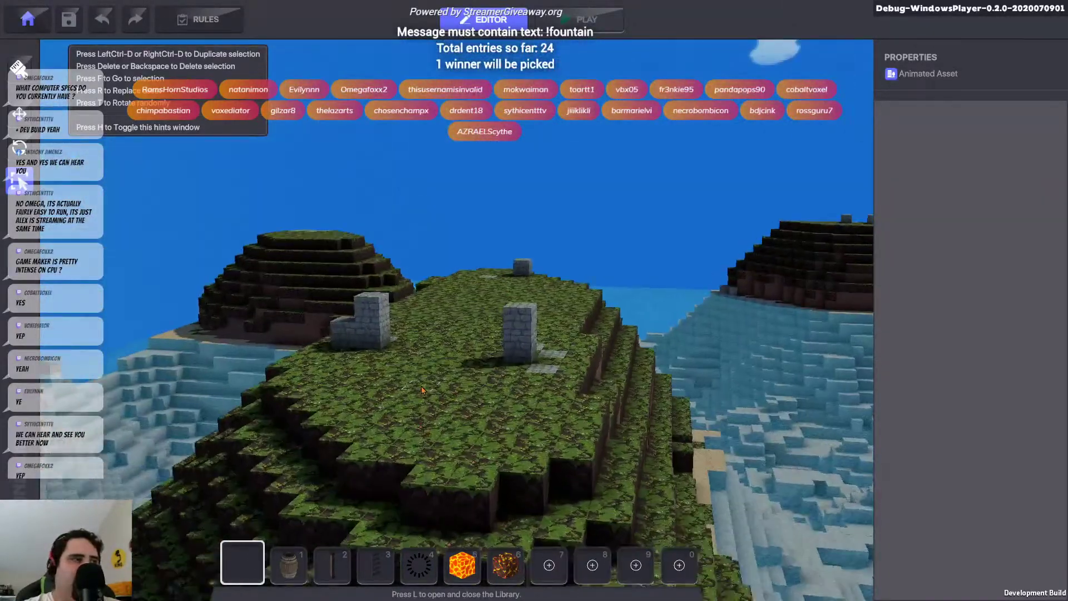
{"action": "scroll", "coordinate": [421, 391], "scroll_direction": "up", "scroll_amount": 2}
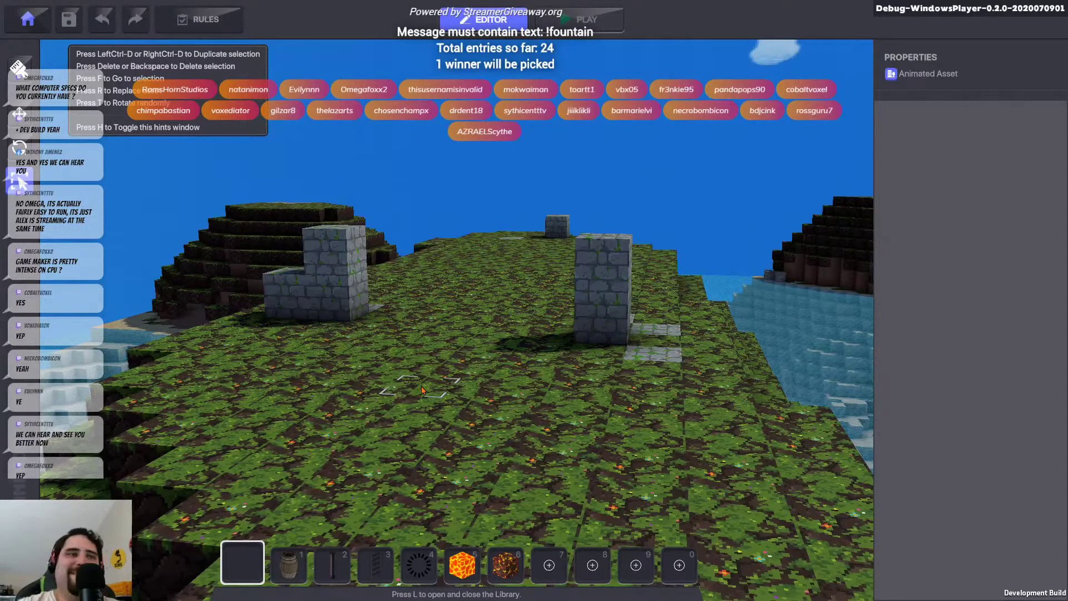
{"action": "scroll", "coordinate": [422, 391], "scroll_direction": "down", "scroll_amount": 8}
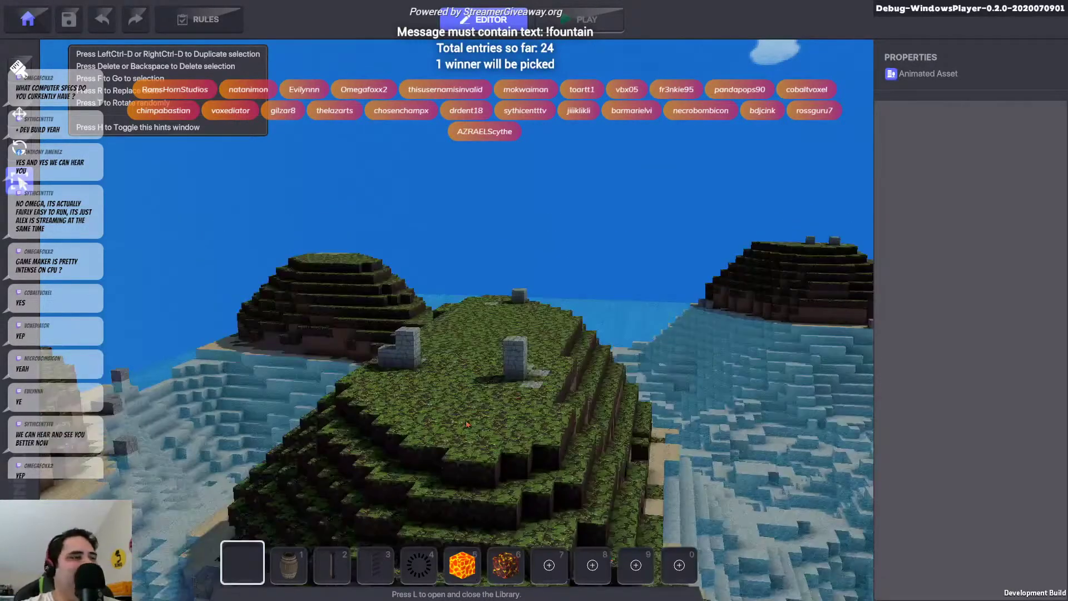
{"action": "right_click_drag", "start_coordinate": [466, 424], "coordinate": [497, 347]}
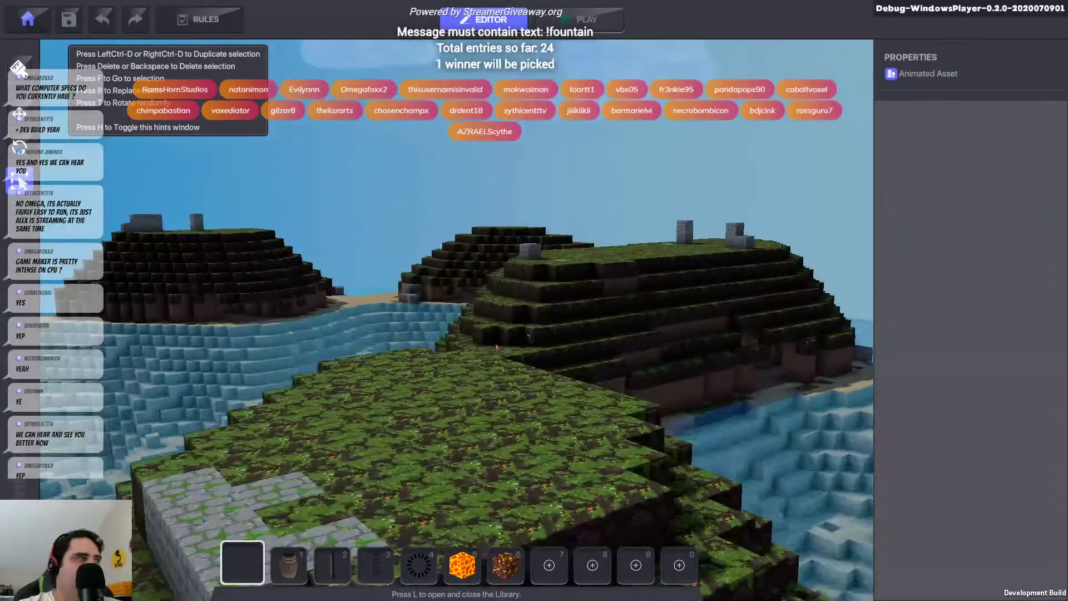
Hide the shortcut hints overlay and survey the hilltops, water channels and shorelines around the islands, ending close above a grassy plateau
{"action": "key", "text": "h"}
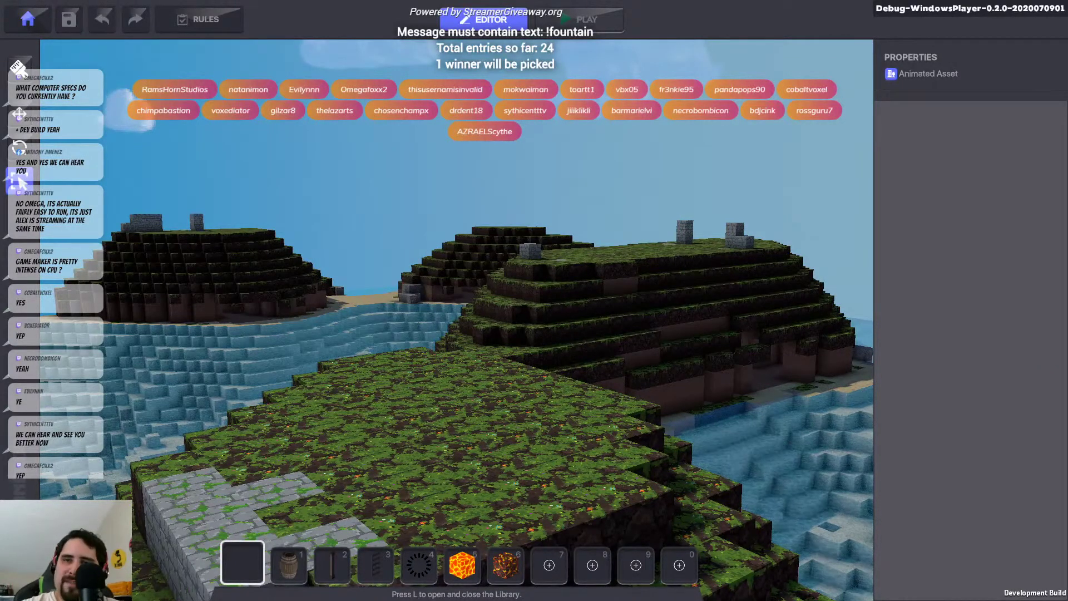
{"action": "key", "text": "w"}
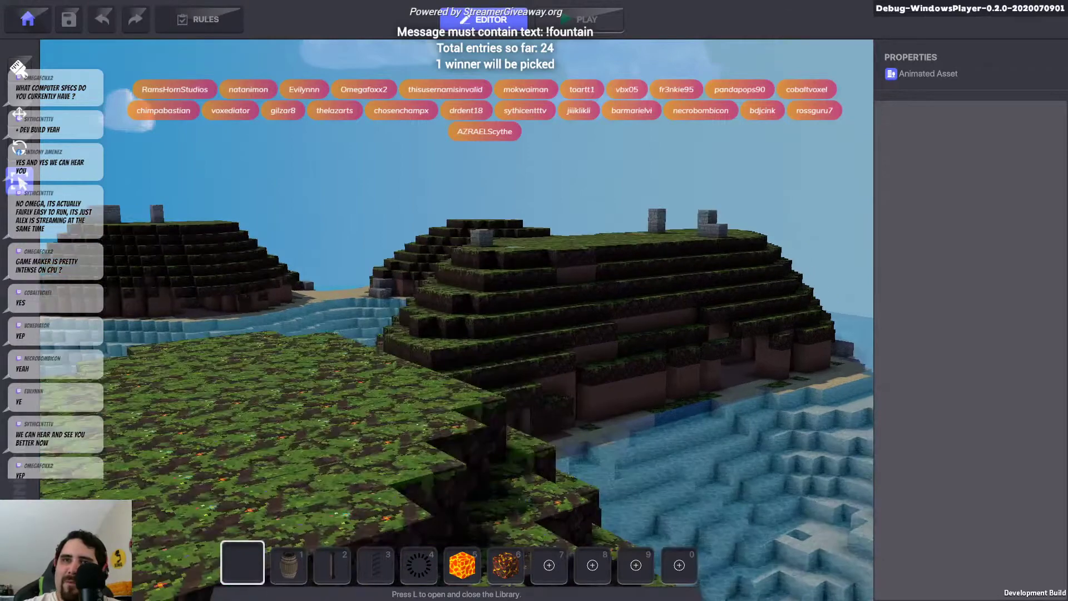
{"action": "key", "text": "w"}
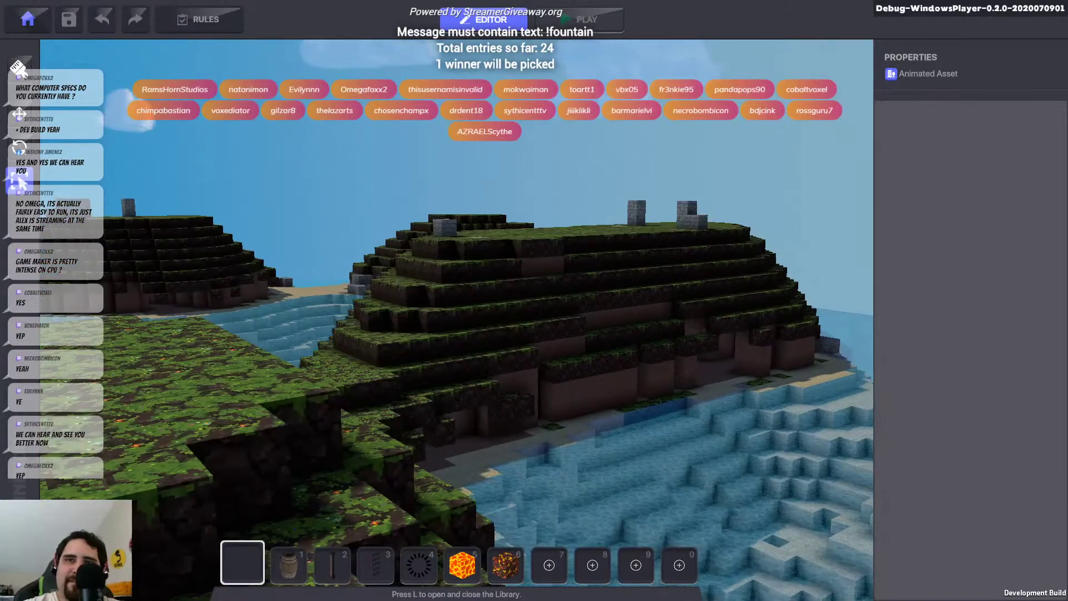
{"action": "key", "text": "a"}
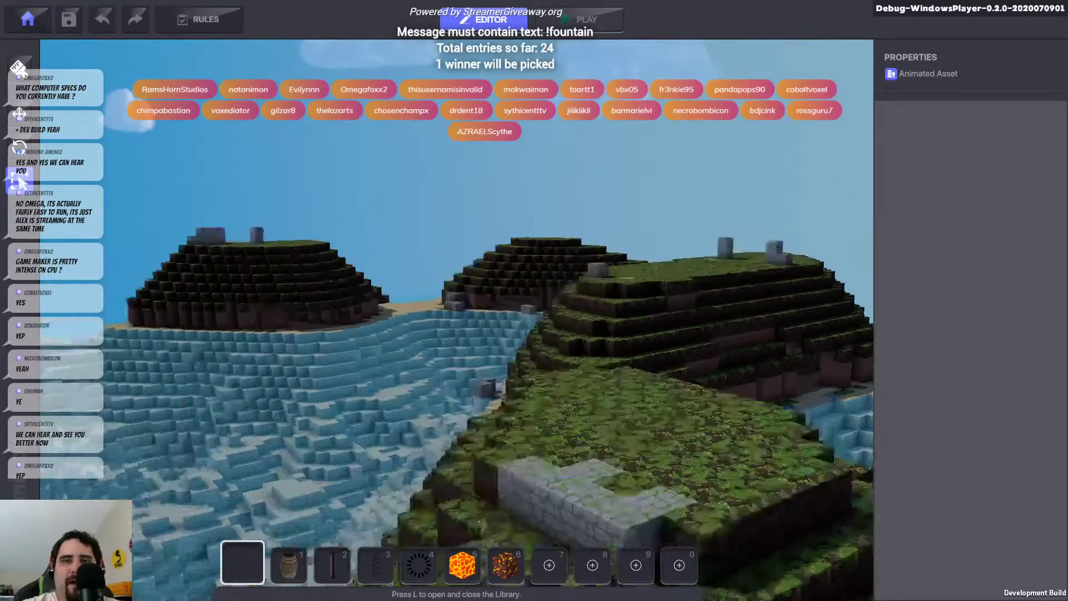
{"action": "key", "text": "w"}
{"action": "scroll", "coordinate": [556, 398], "scroll_direction": "up", "scroll_amount": 3}
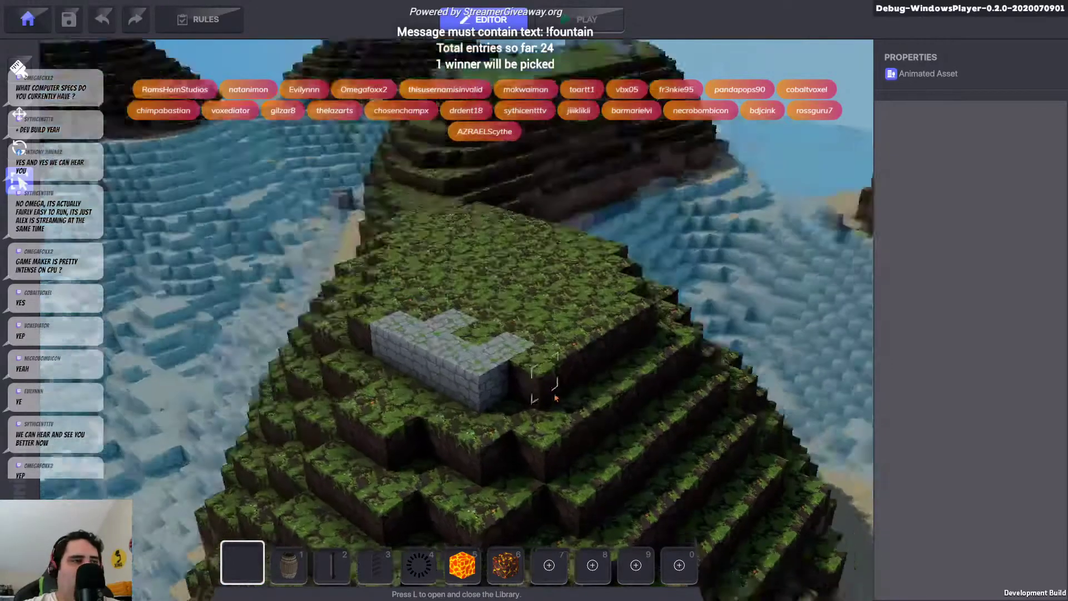
{"action": "key", "text": "w"}
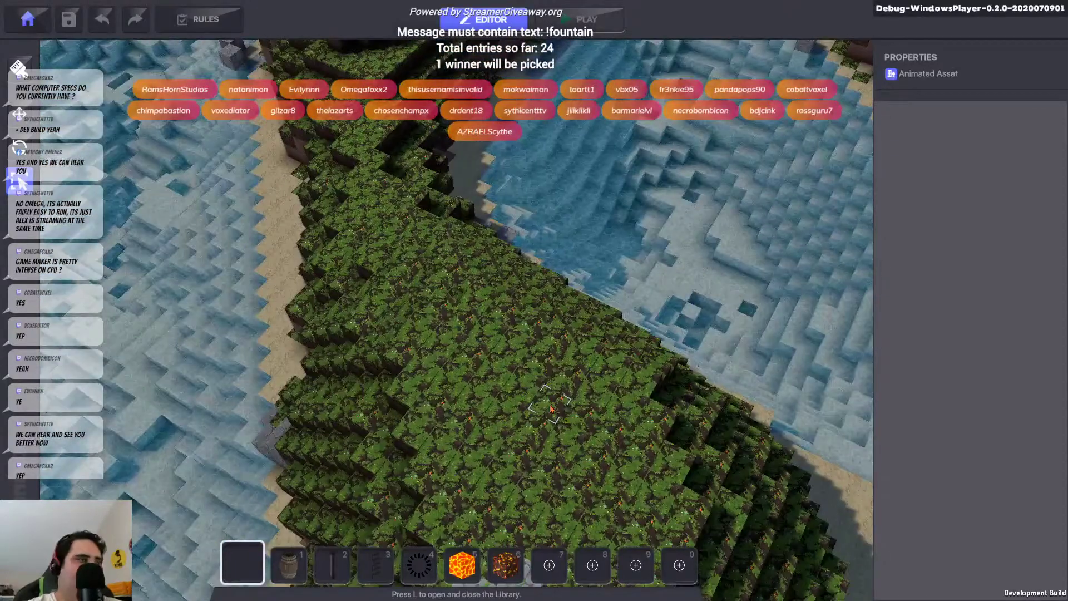
{"action": "key", "text": "s"}
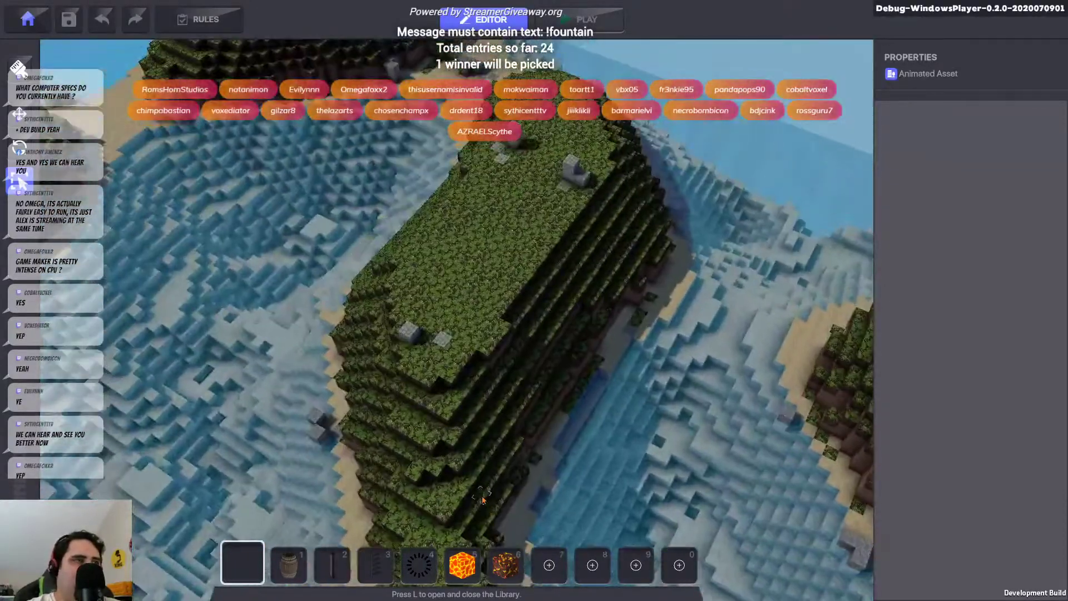
{"action": "right_click_drag", "start_coordinate": [482, 499], "coordinate": [424, 352]}
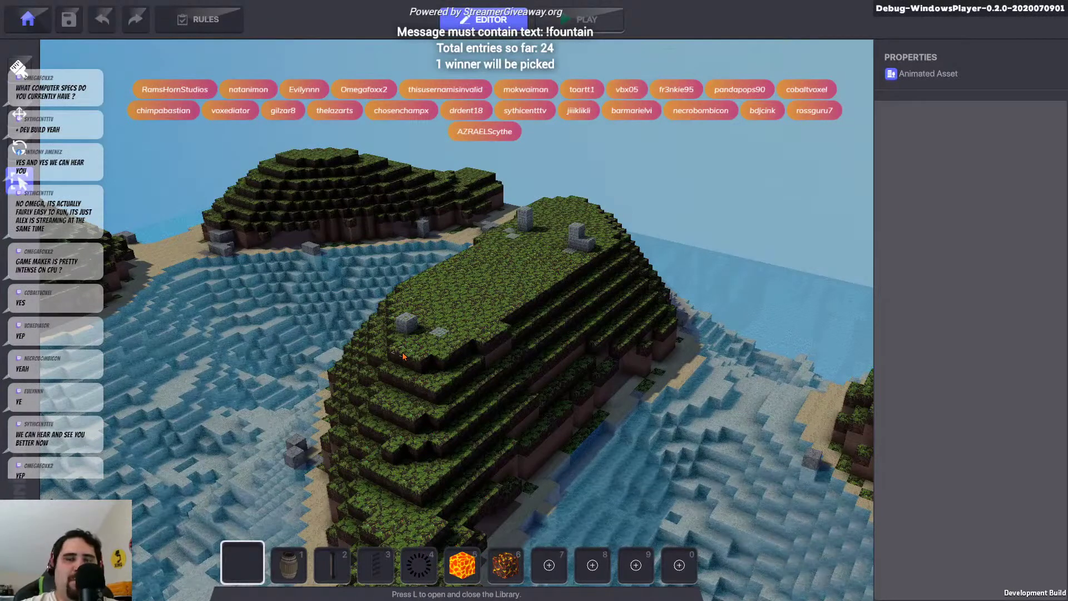
{"action": "right_click_drag", "start_coordinate": [403, 357], "coordinate": [289, 344]}
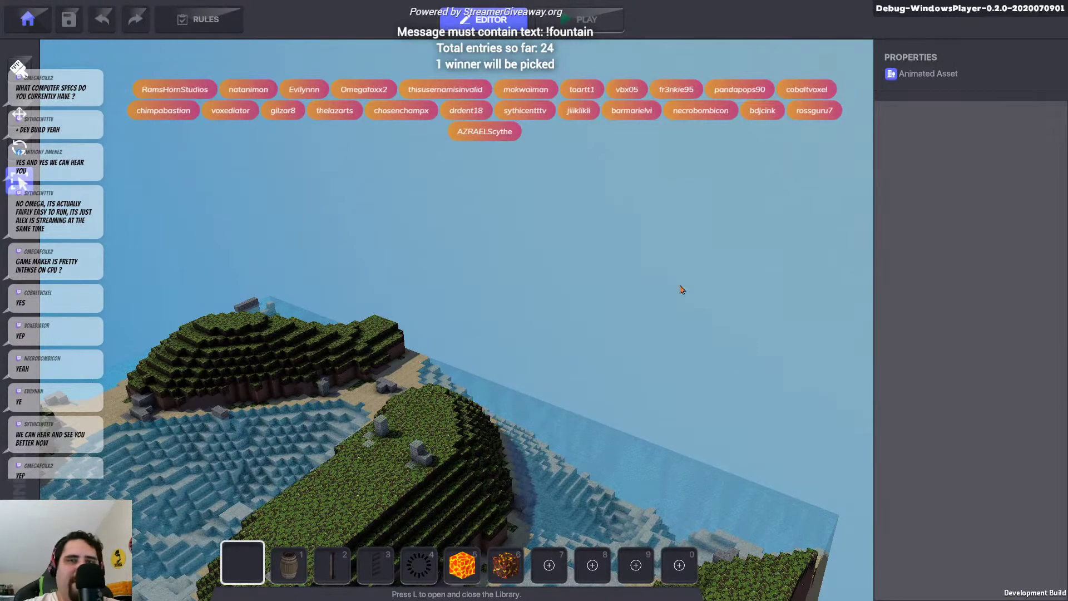
{"action": "right_click_drag", "start_coordinate": [391, 370], "coordinate": [405, 358]}
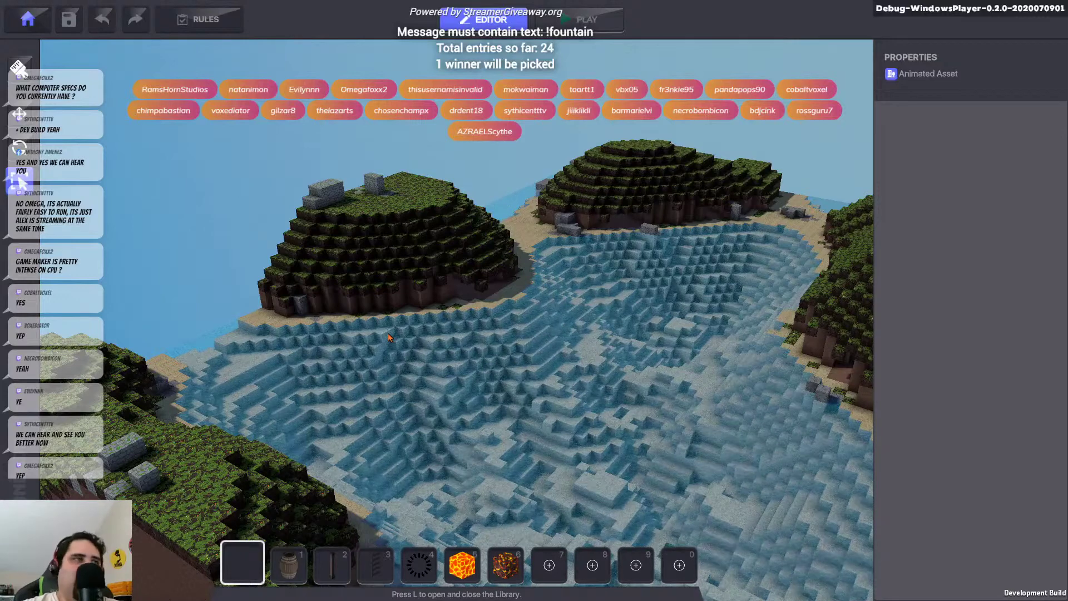
{"action": "right_click_drag", "start_coordinate": [306, 308], "coordinate": [306, 307]}
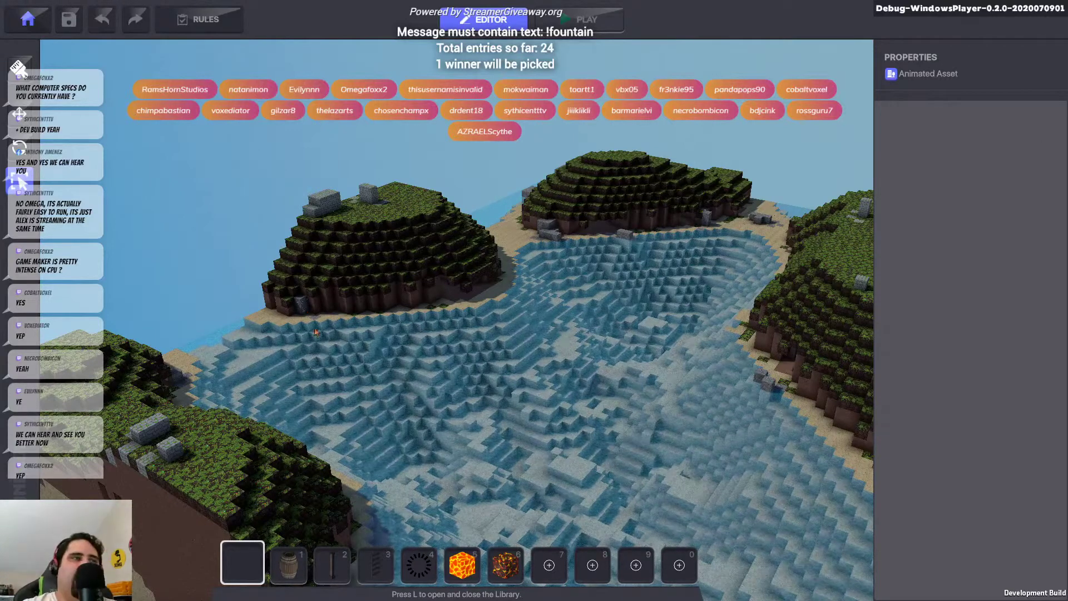
{"action": "right_click_drag", "start_coordinate": [306, 308], "coordinate": [560, 321]}
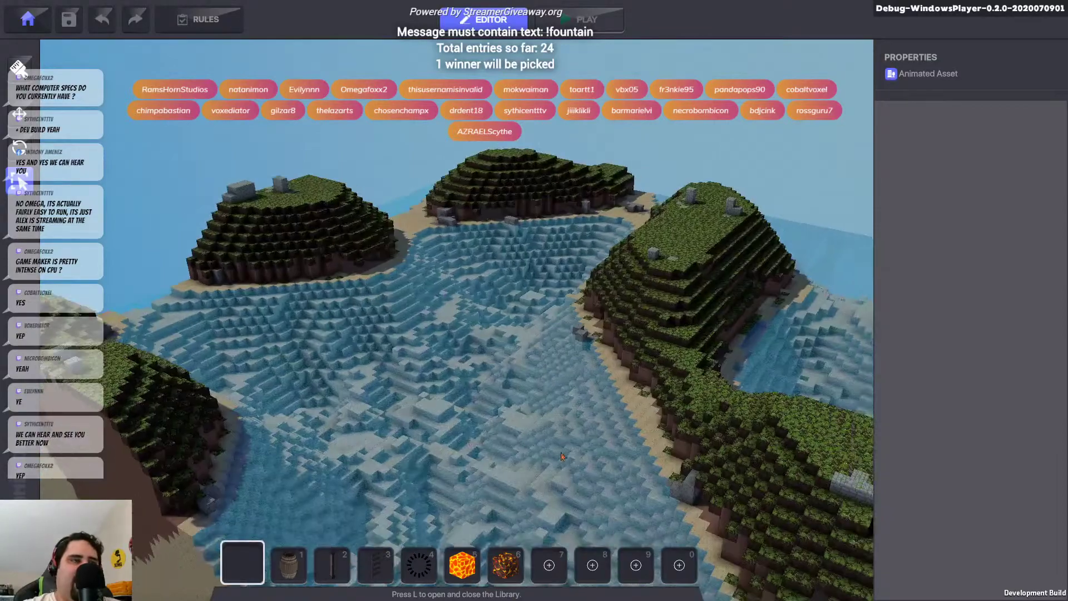
{"action": "right_click_drag", "start_coordinate": [642, 331], "coordinate": [579, 375]}
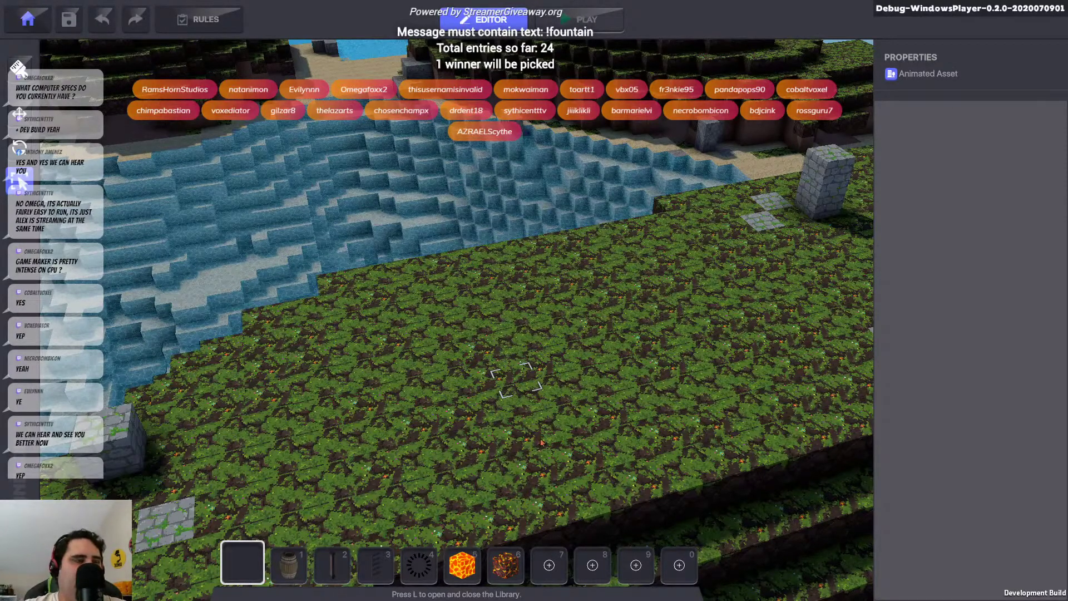
Choose the Huge Stuart model from the library and place one on the grassy plateau
{"action": "key", "text": "l"}
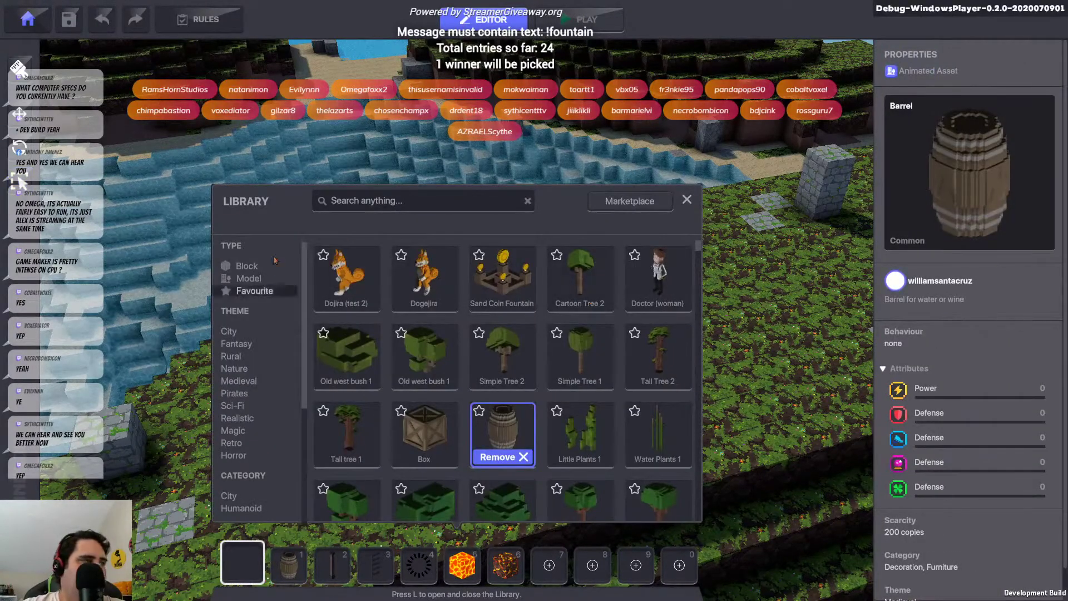
{"action": "scroll", "coordinate": [443, 329], "scroll_direction": "down", "scroll_amount": 10}
{"action": "scroll", "coordinate": [443, 329], "scroll_direction": "down", "scroll_amount": 5}
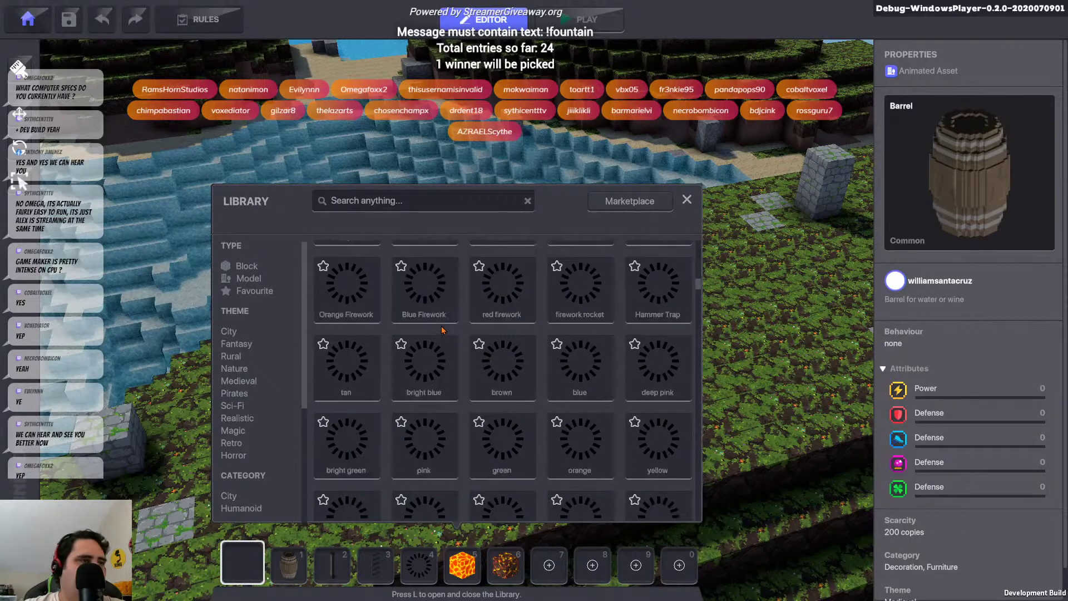
{"action": "scroll", "coordinate": [655, 360], "scroll_direction": "up", "scroll_amount": 1}
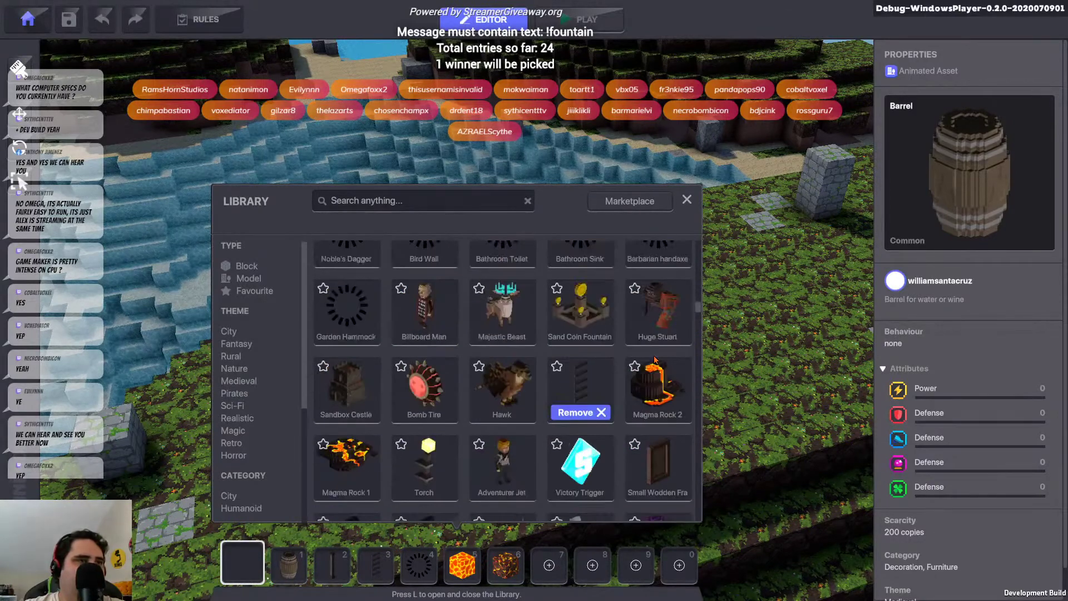
{"action": "left_click", "coordinate": [670, 305]}
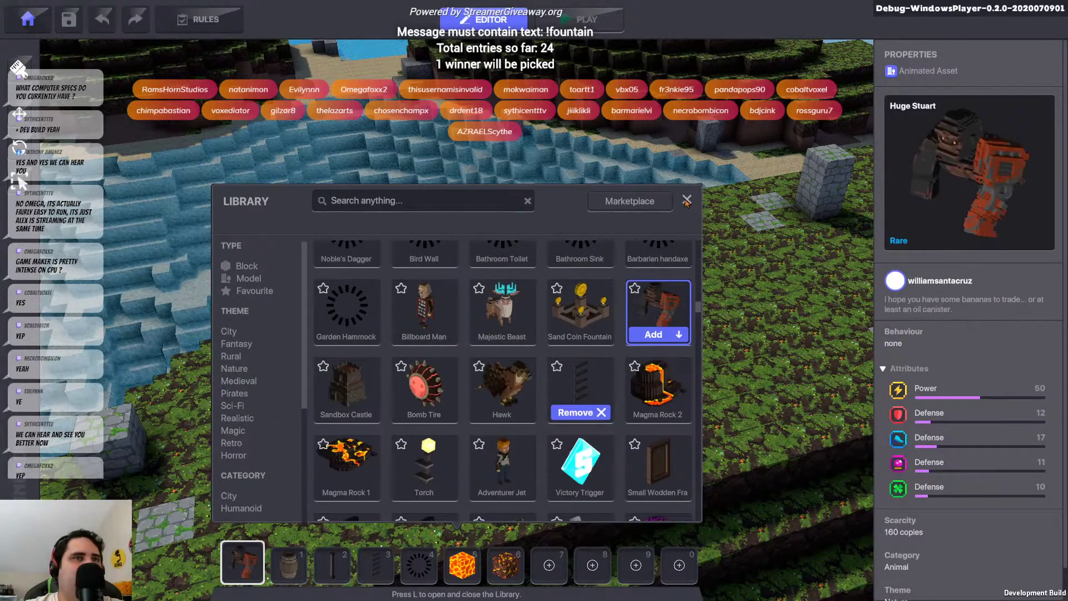
{"action": "key", "text": "l"}
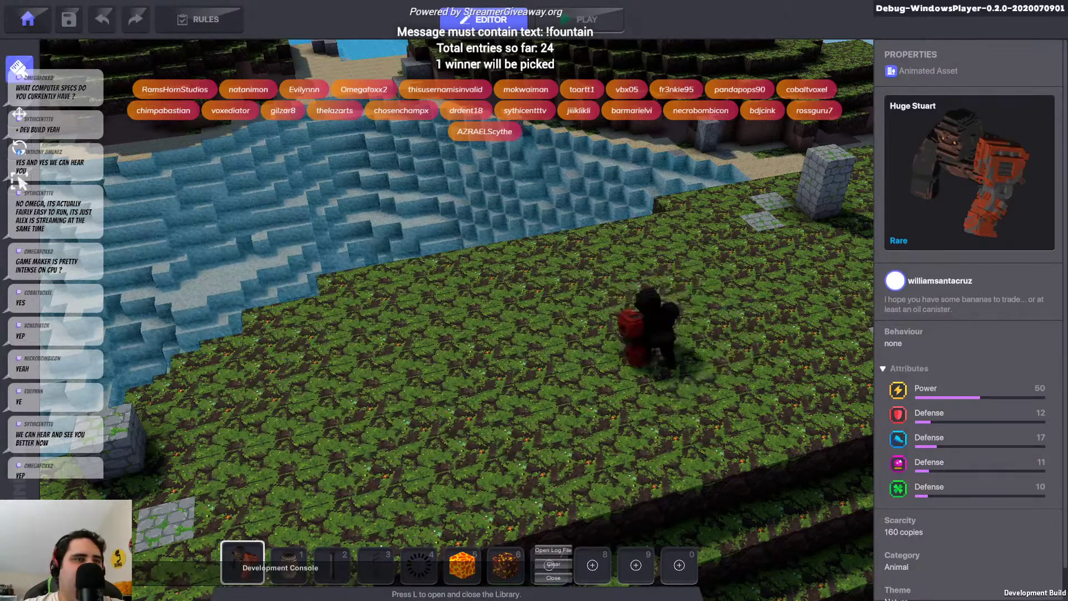
{"action": "left_click", "coordinate": [30, 113]}
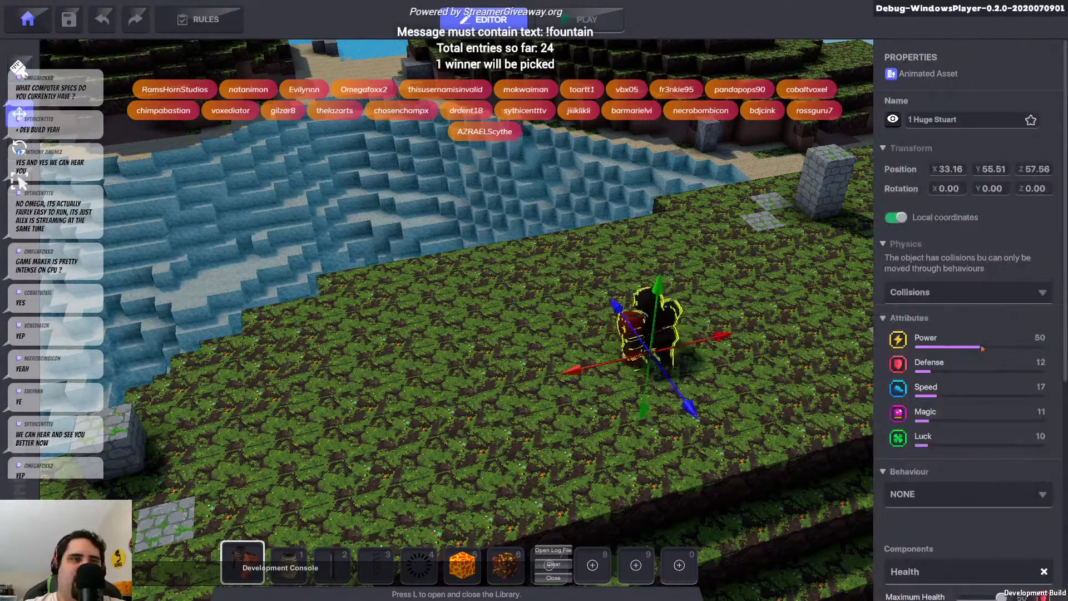
Check the Huge Stuart's collision options and set its behaviour to Avatar
{"action": "left_click", "coordinate": [940, 293]}
{"action": "left_click", "coordinate": [951, 262]}
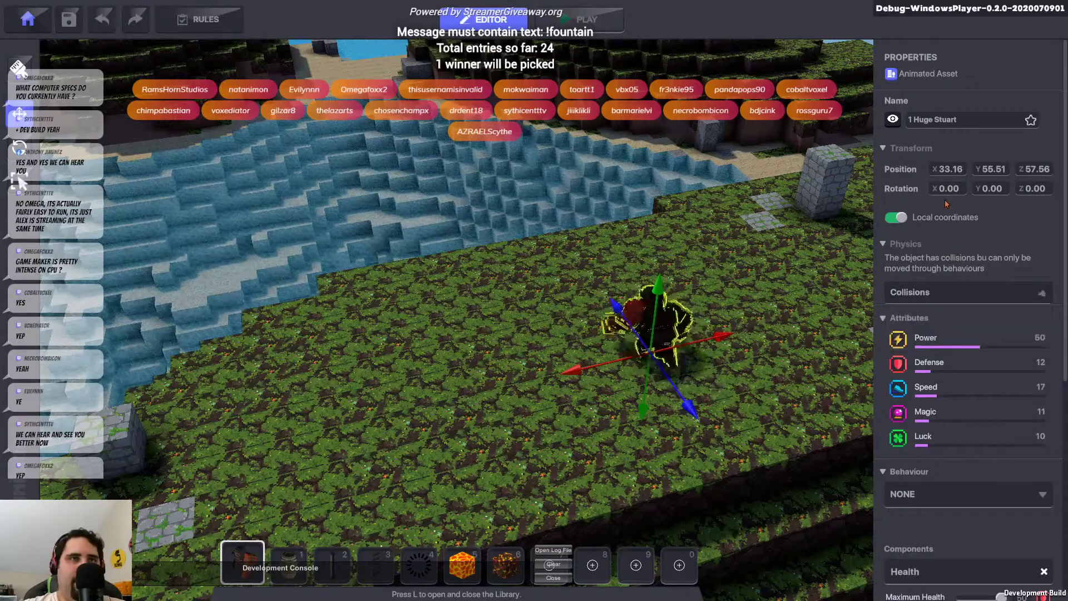
{"action": "left_click", "coordinate": [957, 494]}
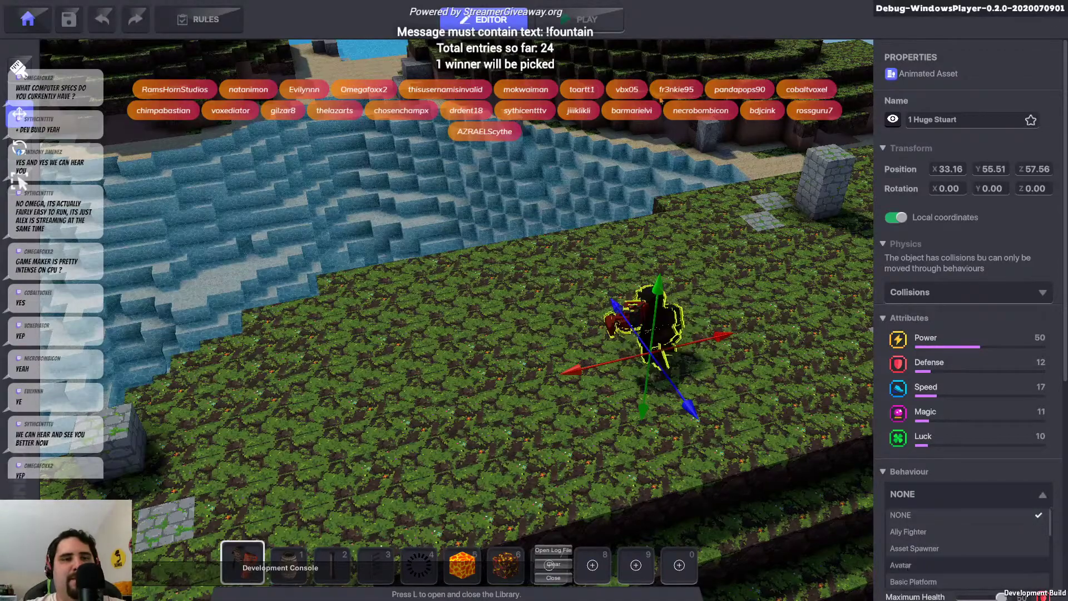
{"action": "left_click", "coordinate": [901, 565]}
Play-test the Huge Stuart avatar by running around the plateau's stone ruins and terraced edge, and return to editing
{"action": "left_click", "coordinate": [572, 24]}
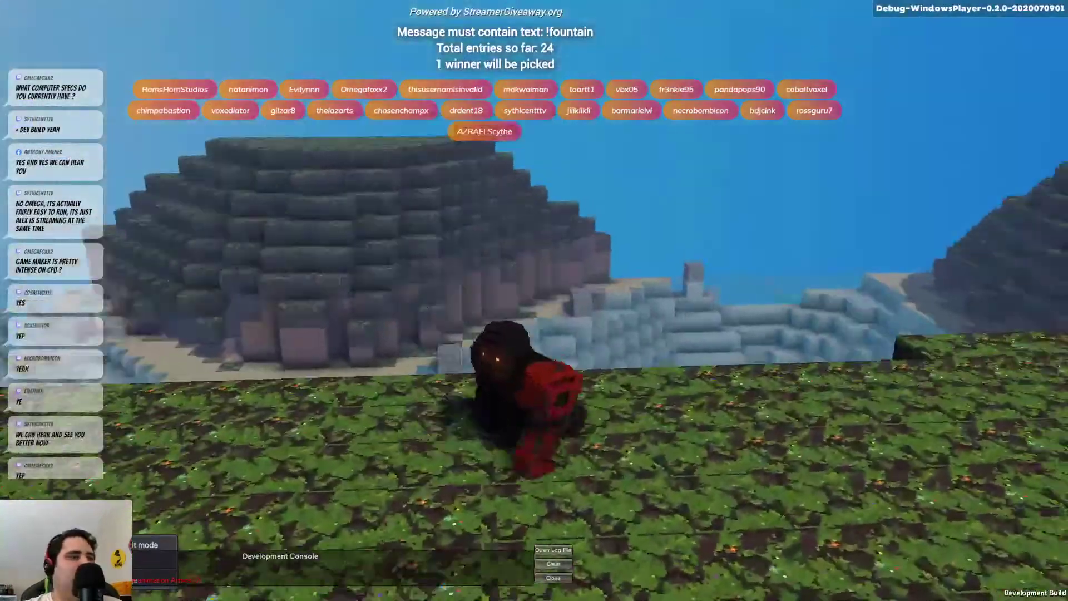
{"action": "key", "text": "w"}
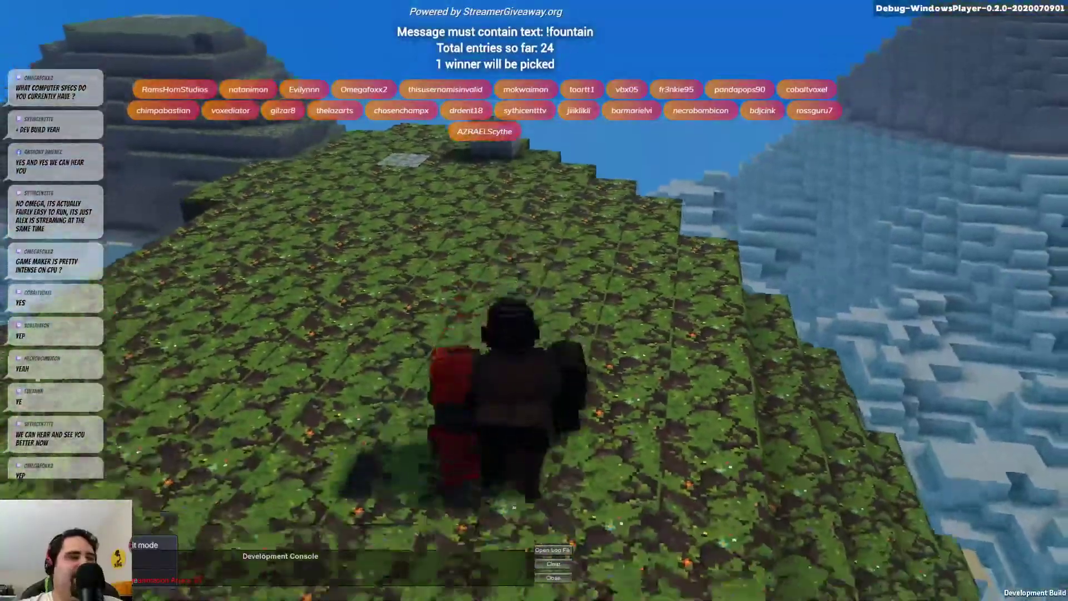
{"action": "key", "text": "s"}
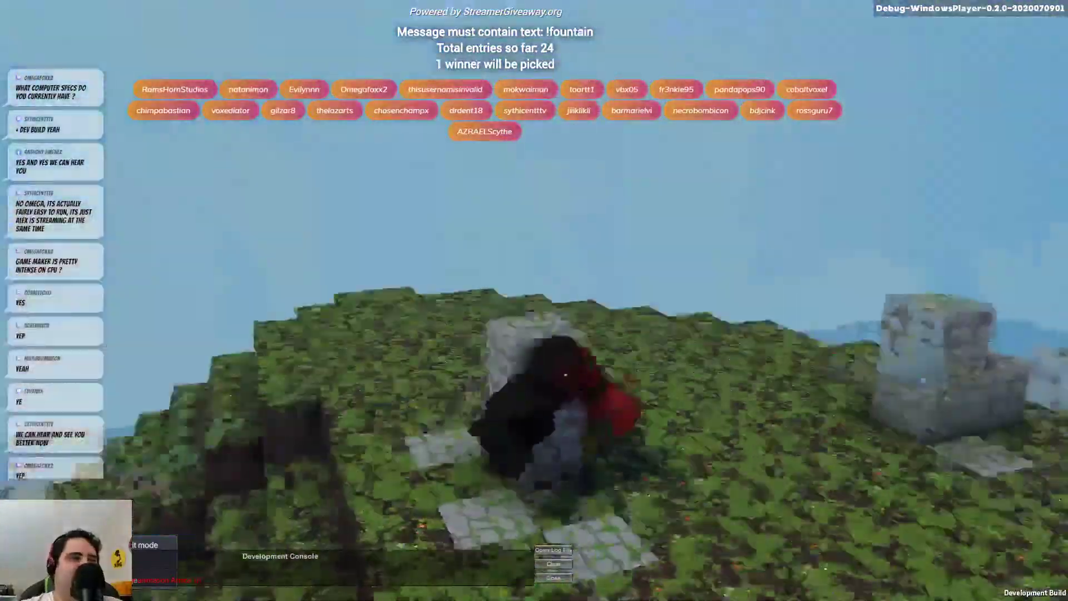
{"action": "key", "text": "w"}
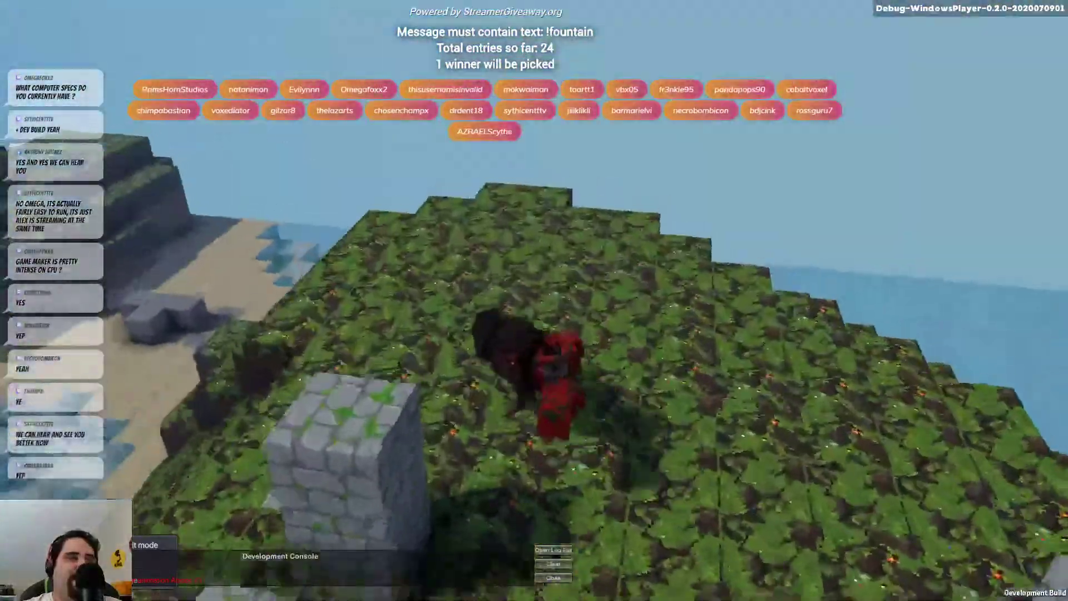
{"action": "key", "text": "w"}
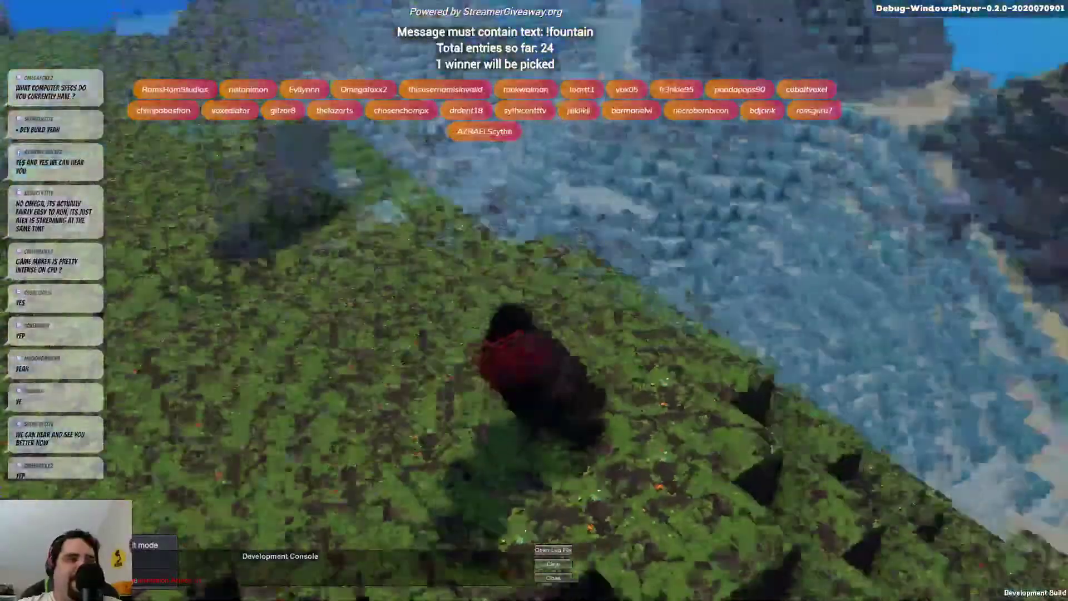
{"action": "key", "text": "w"}
{"action": "key", "text": "s"}
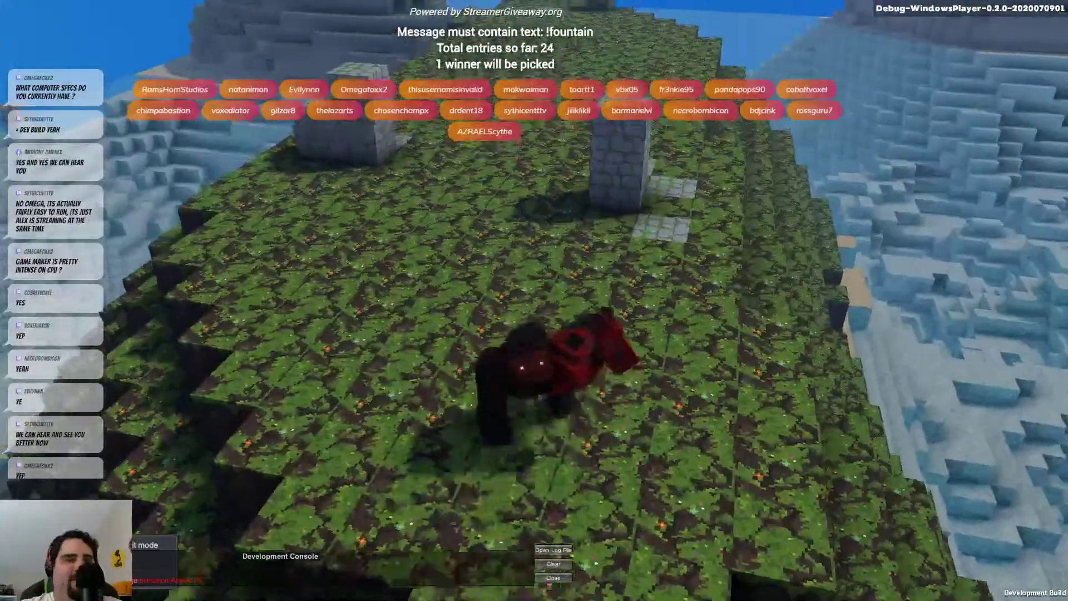
{"action": "key", "text": "w"}
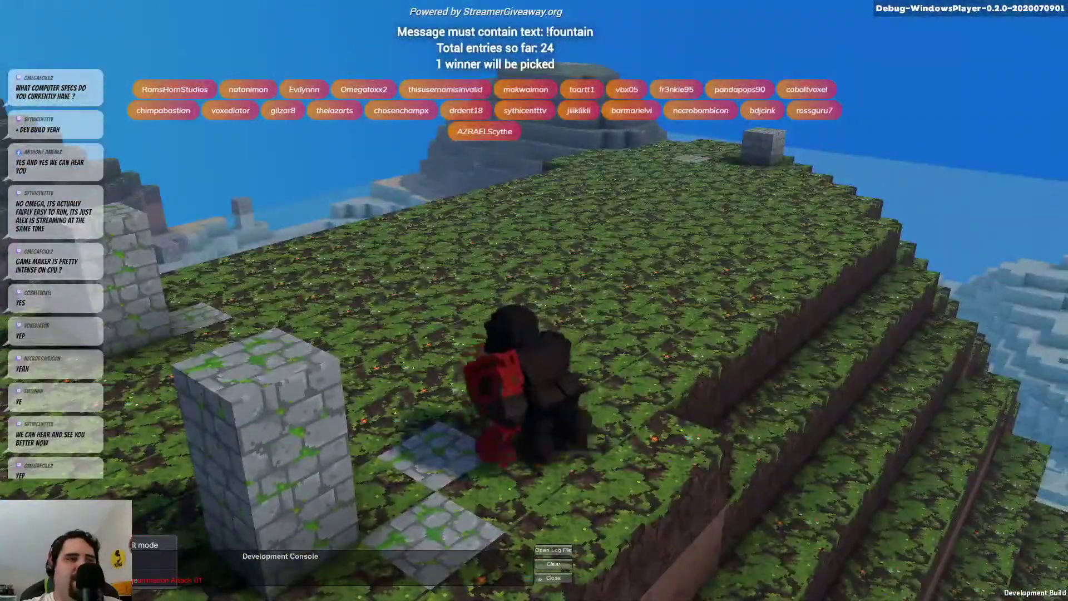
{"action": "scroll", "coordinate": [534, 300], "scroll_direction": "up", "scroll_amount": 5}
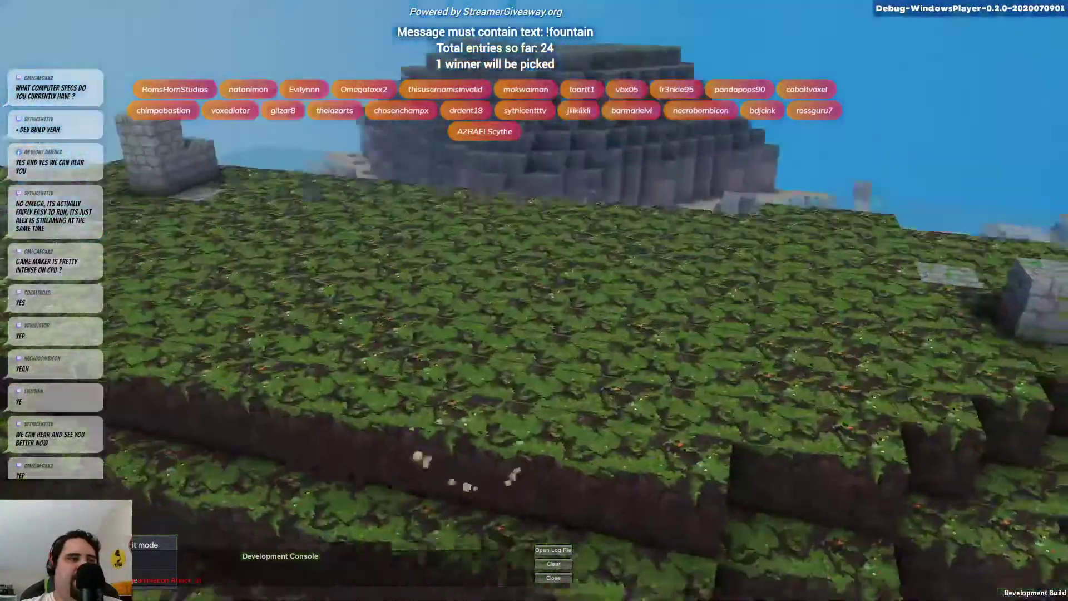
{"action": "key", "text": "w"}
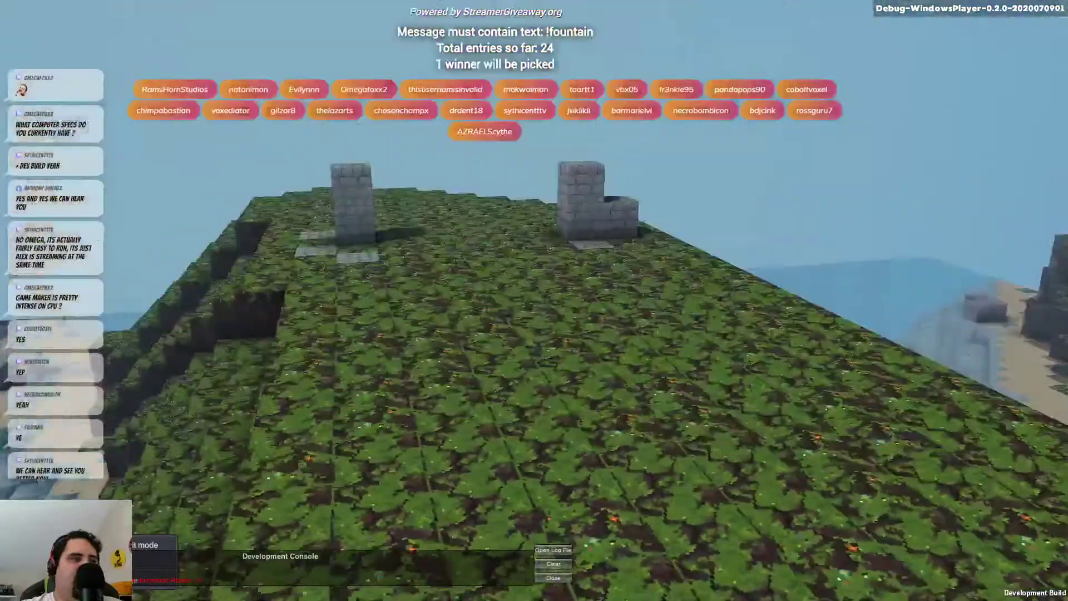
{"action": "key", "text": "w"}
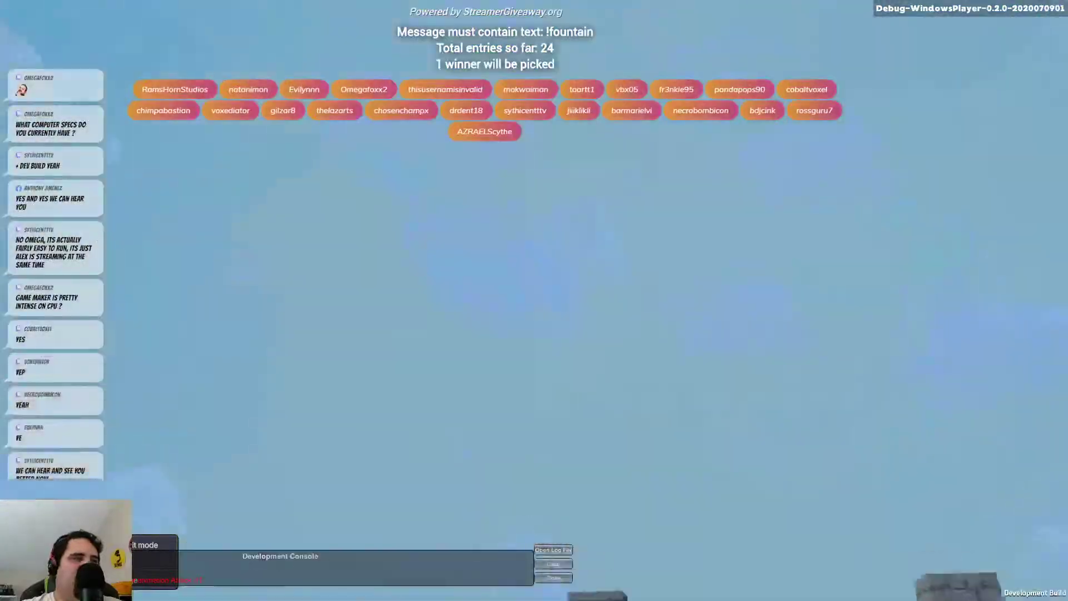
{"action": "key", "text": "w"}
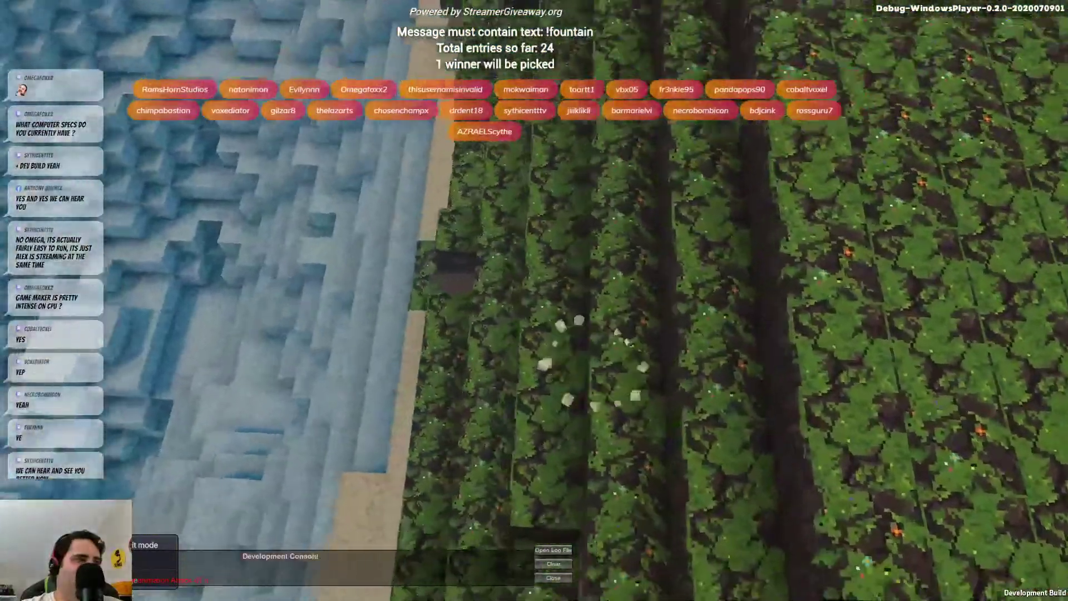
{"action": "key", "text": "w"}
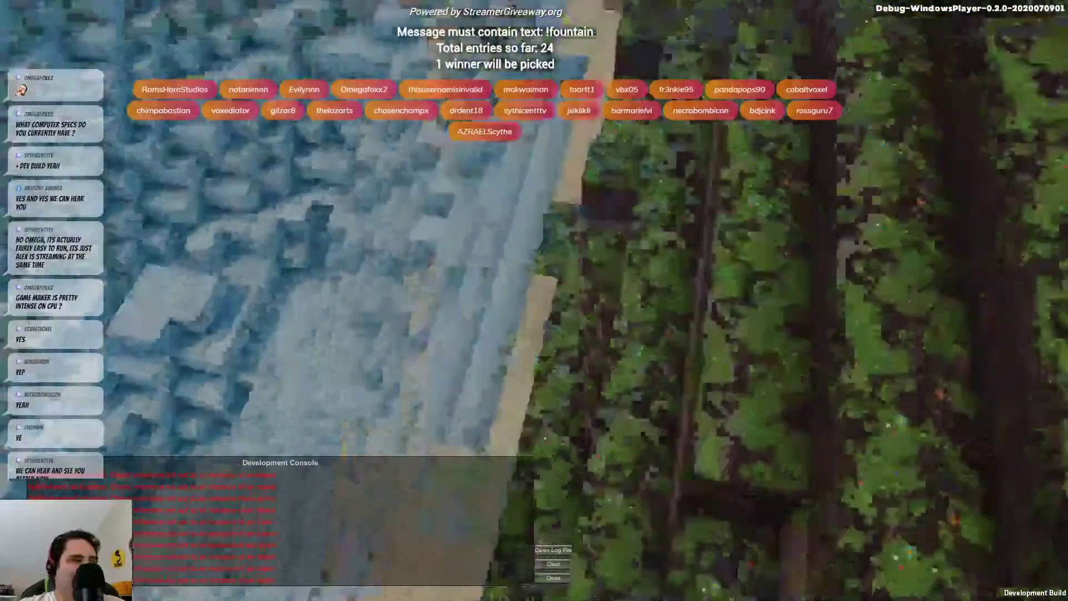
{"action": "key", "text": "Escape"}
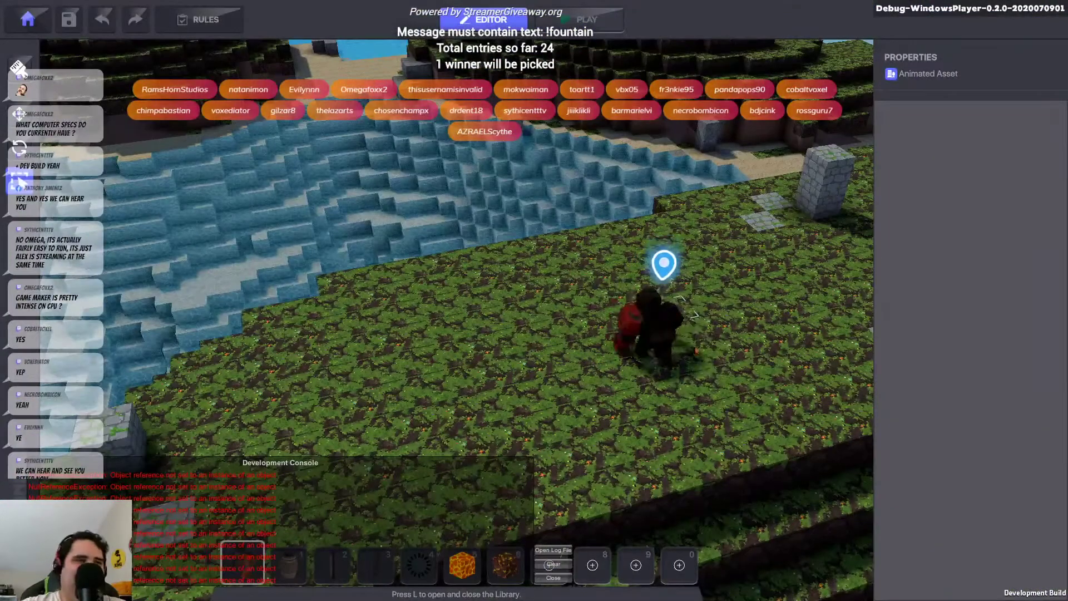
Delete the Huge Stuart from the plateau and close the development console
{"action": "left_click", "coordinate": [676, 312]}
{"action": "key", "text": "Delete"}
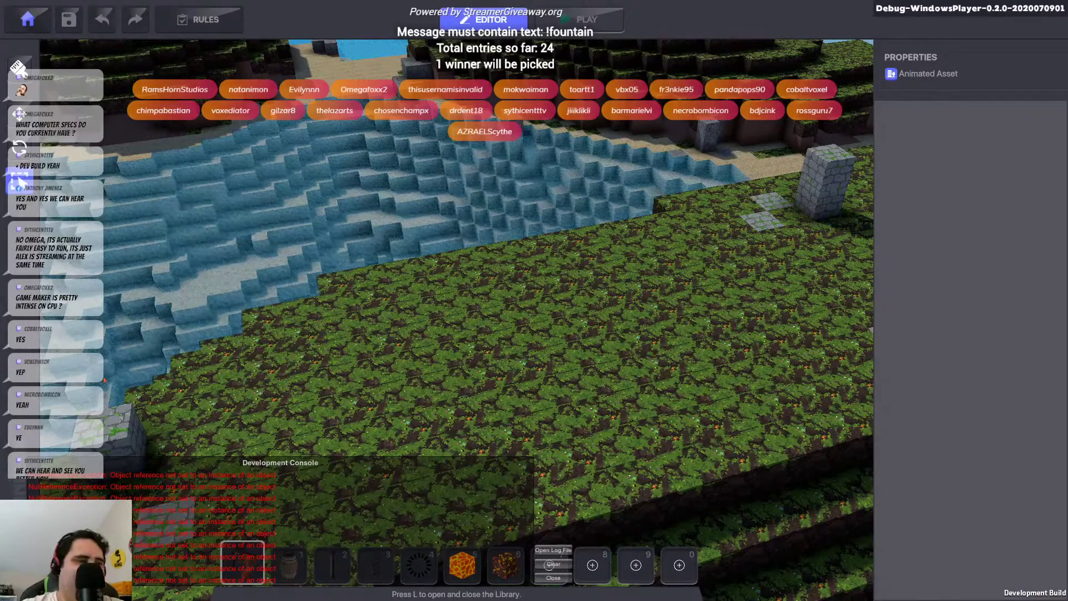
{"action": "left_click", "coordinate": [553, 578]}
Choose the Huge Stuart from the library again and try to dismiss the development console
{"action": "key", "text": "l"}
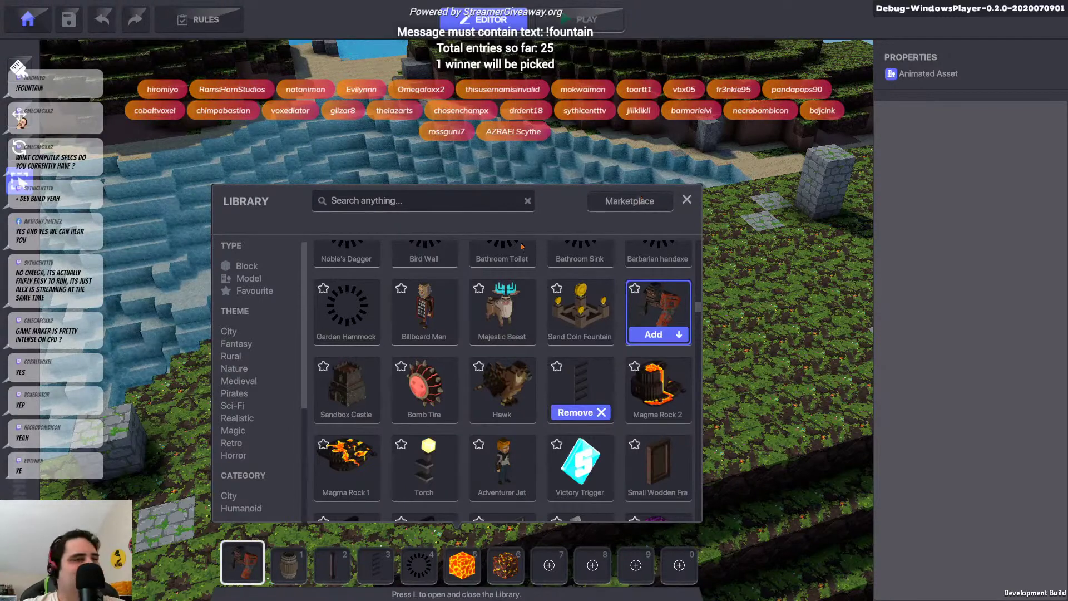
{"action": "left_click", "coordinate": [675, 332]}
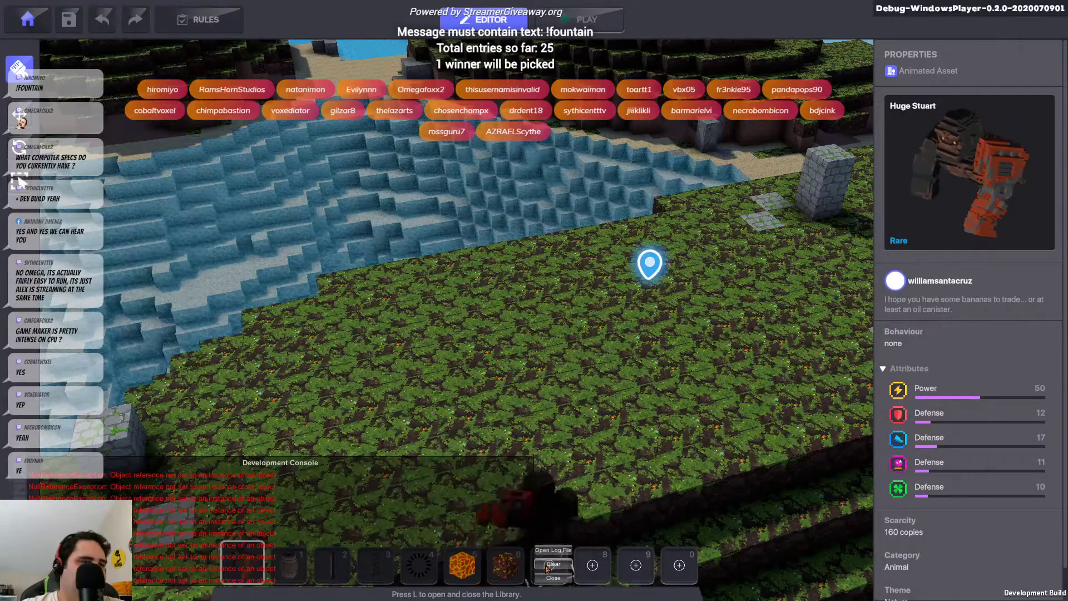
{"action": "key", "text": "l"}
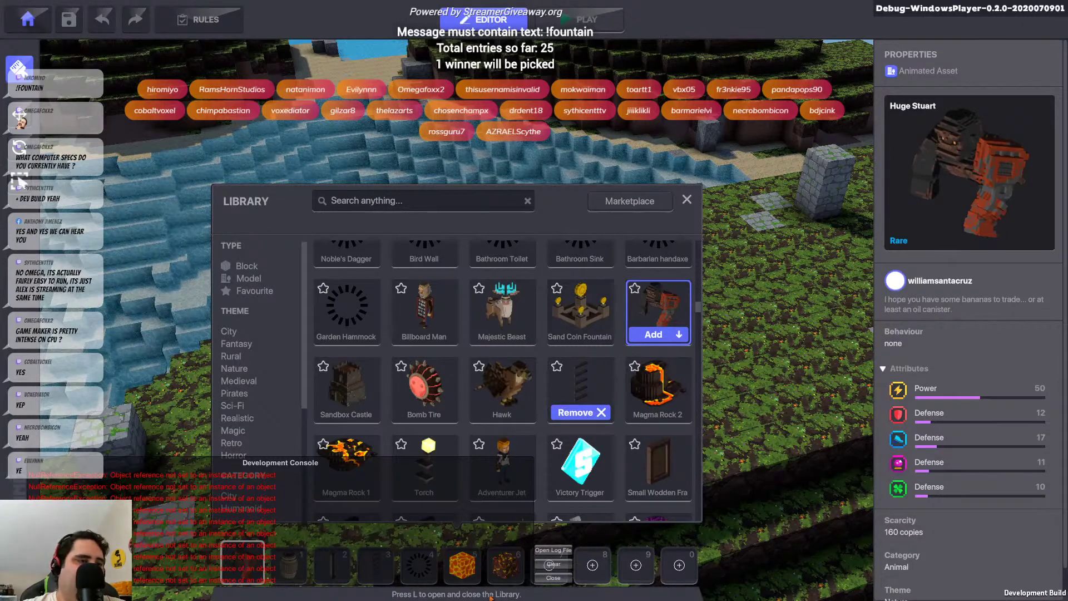
{"action": "key", "text": "l"}
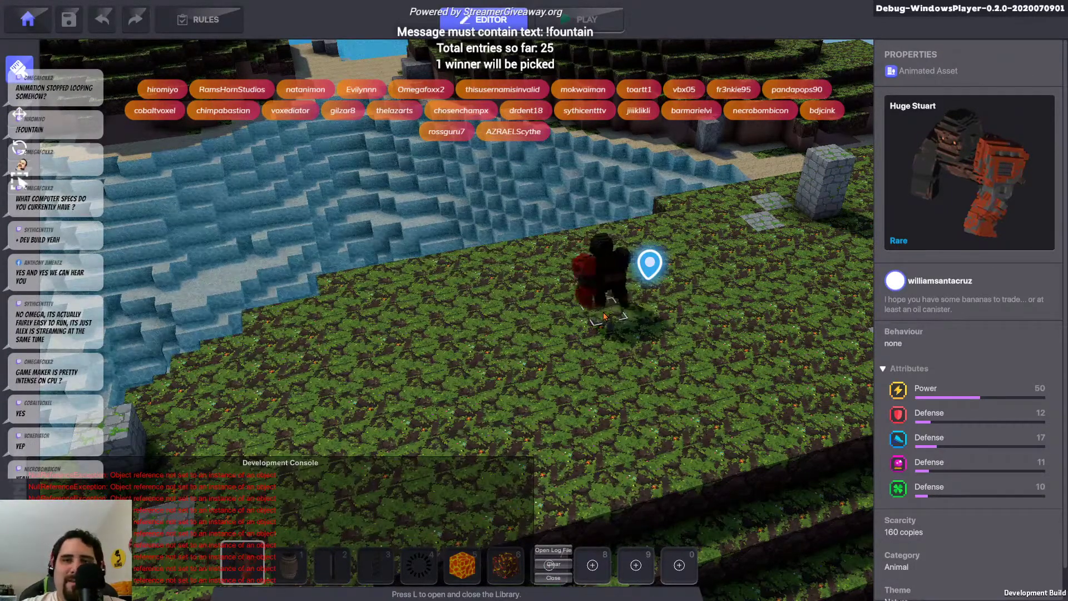
{"action": "mouse_move", "coordinate": [604, 316]}
{"action": "left_mouse_down"}
{"action": "mouse_move", "coordinate": [591, 534]}
{"action": "mouse_move", "coordinate": [569, 586]}
{"action": "left_mouse_up"}
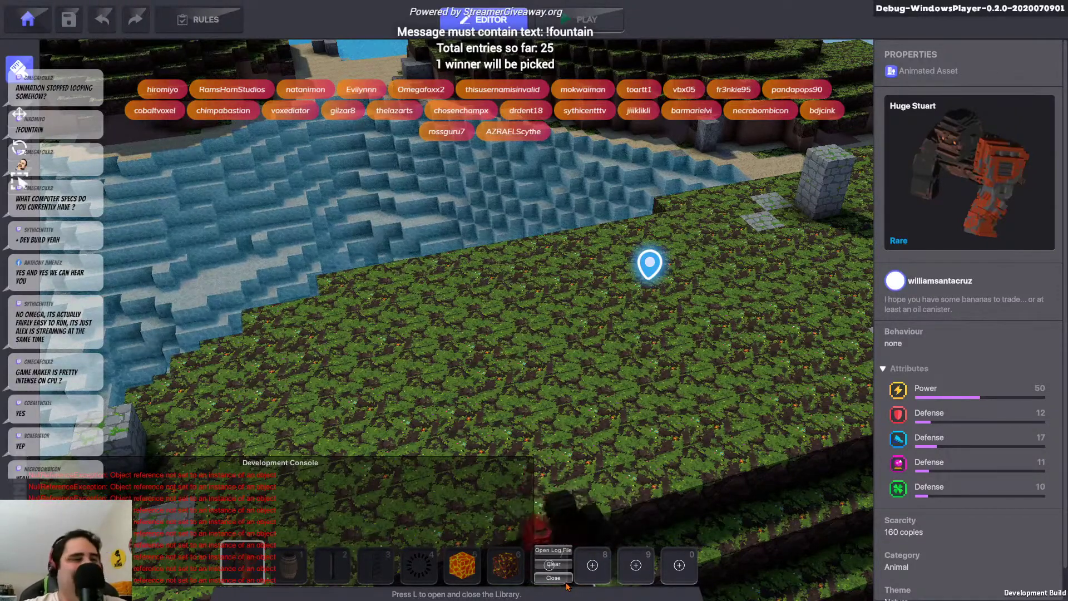
{"action": "key", "text": "l"}
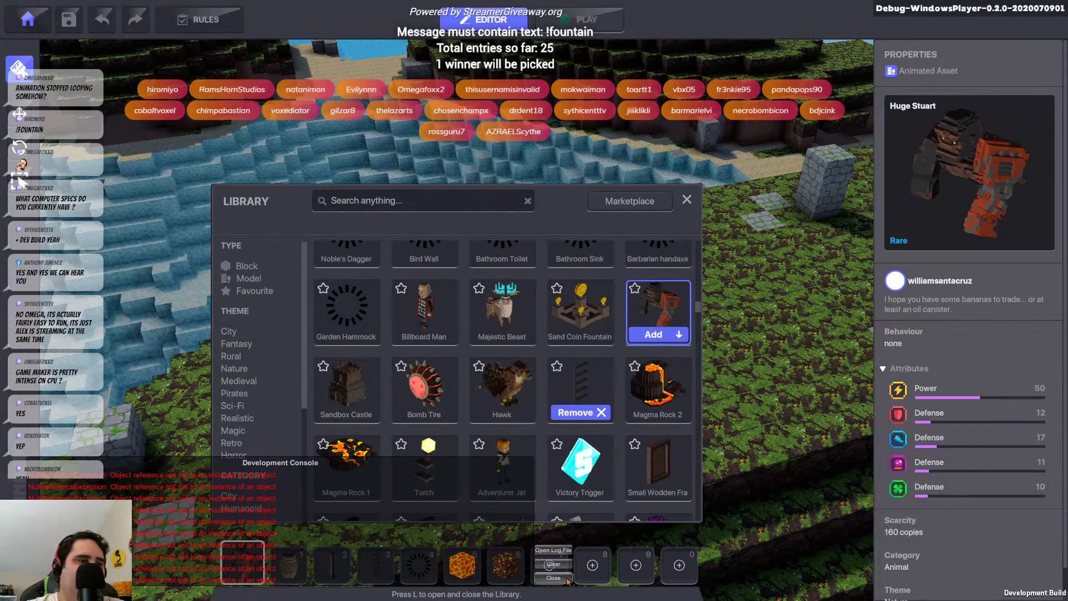
{"action": "key", "text": "l"}
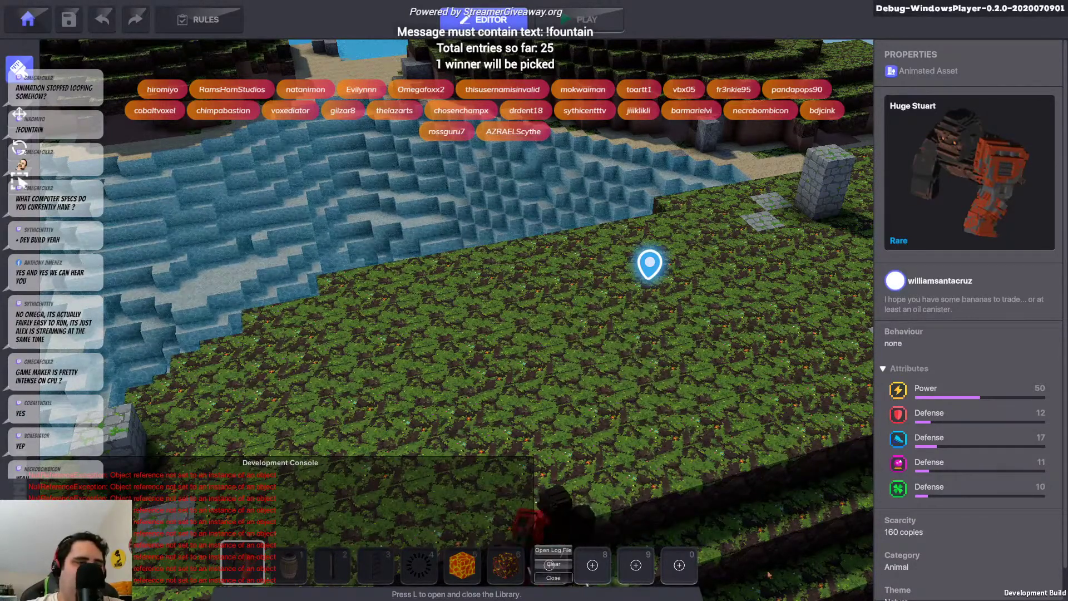
Choose Magma Rock 2 from the library and place one on the grassy plateau beside the water
{"action": "key", "text": "l"}
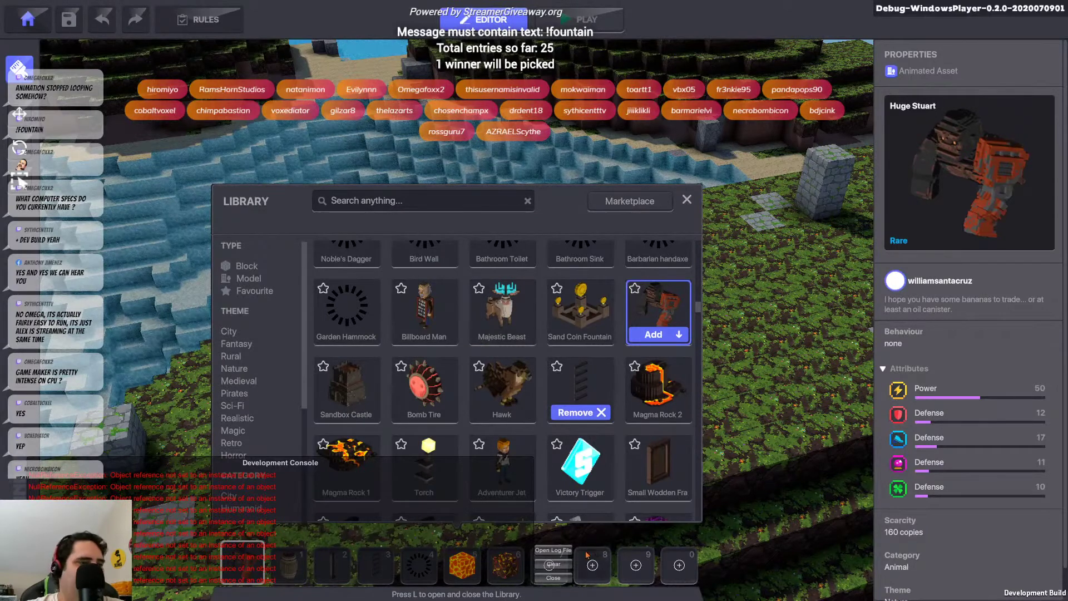
{"action": "left_click", "coordinate": [662, 398]}
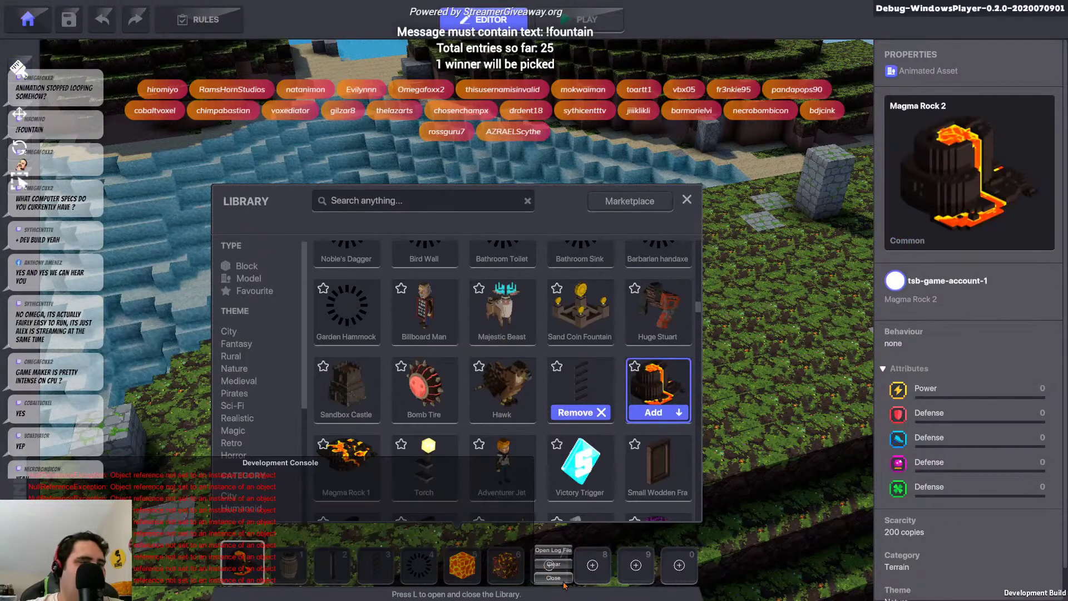
{"action": "key", "text": "l"}
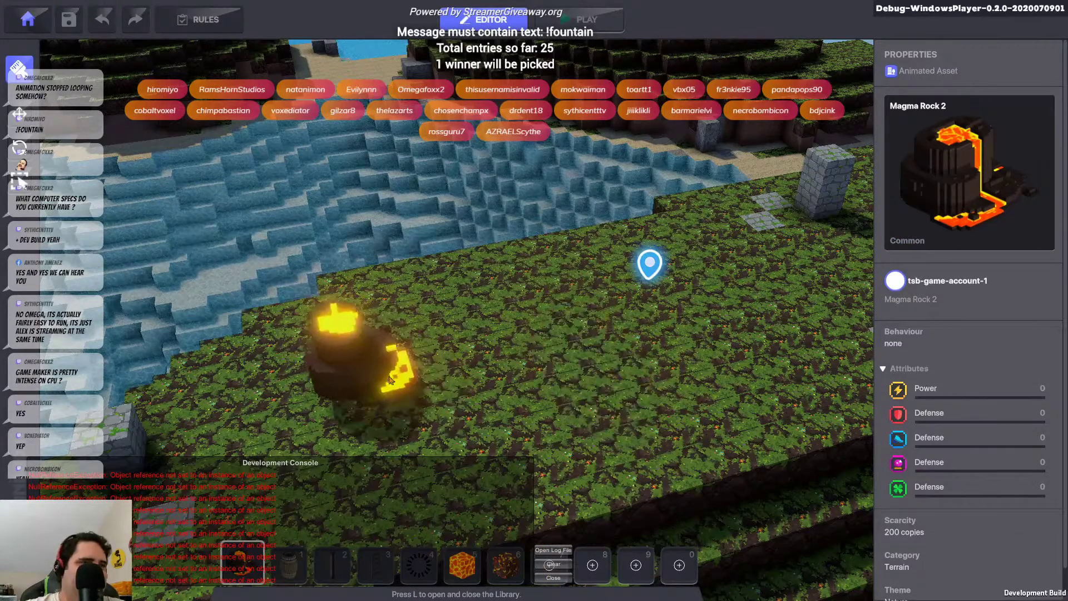
{"action": "left_click", "coordinate": [438, 407]}
{"action": "middle_click_drag", "start_coordinate": [779, 361], "coordinate": [668, 369]}
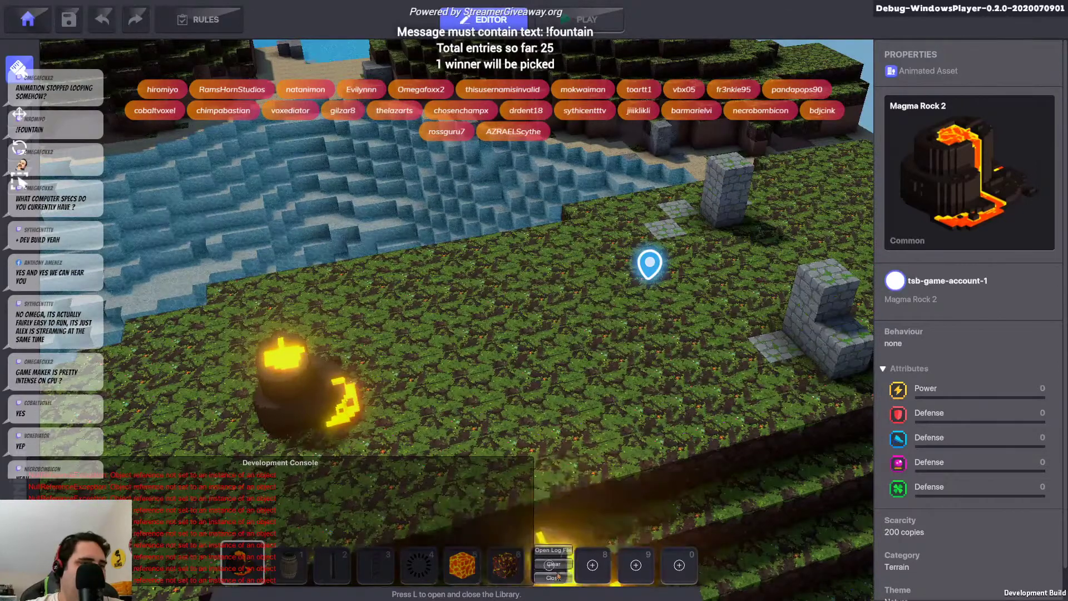
{"action": "key", "text": "l"}
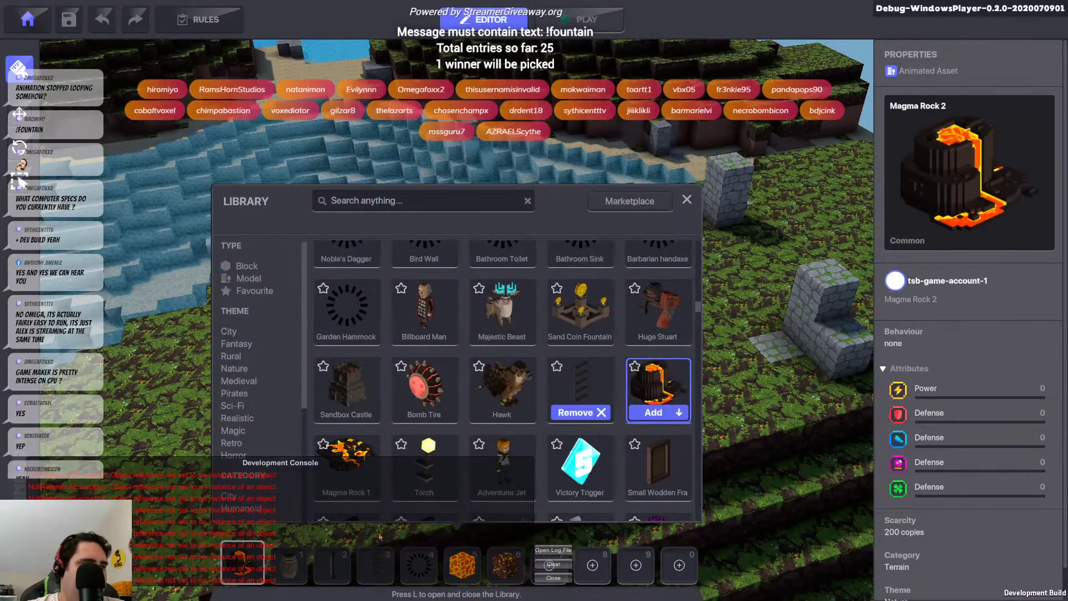
{"action": "key", "text": "l"}
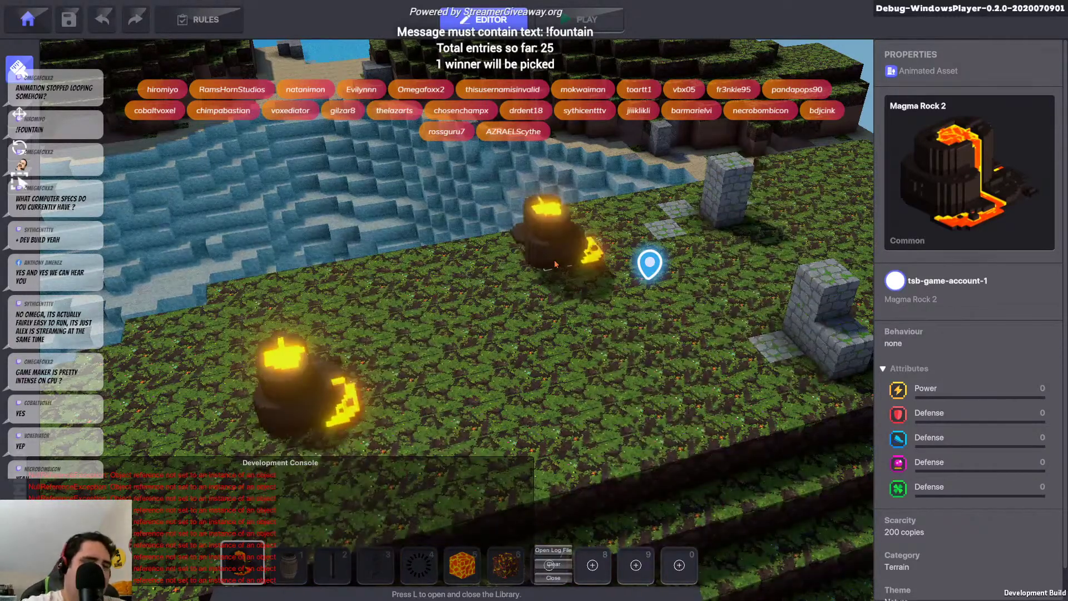
Choose the Skeleton from the library and place one on the grassy plateau near the magma rock
{"action": "key", "text": "l"}
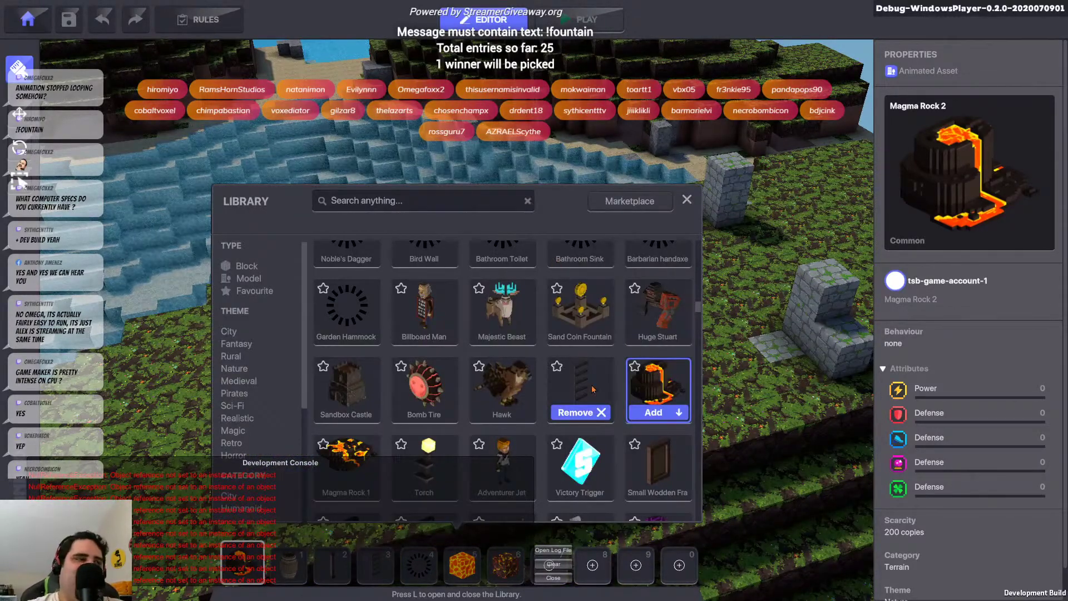
{"action": "scroll", "coordinate": [592, 389], "scroll_direction": "down", "scroll_amount": 3}
{"action": "scroll", "coordinate": [501, 384], "scroll_direction": "down", "scroll_amount": 8}
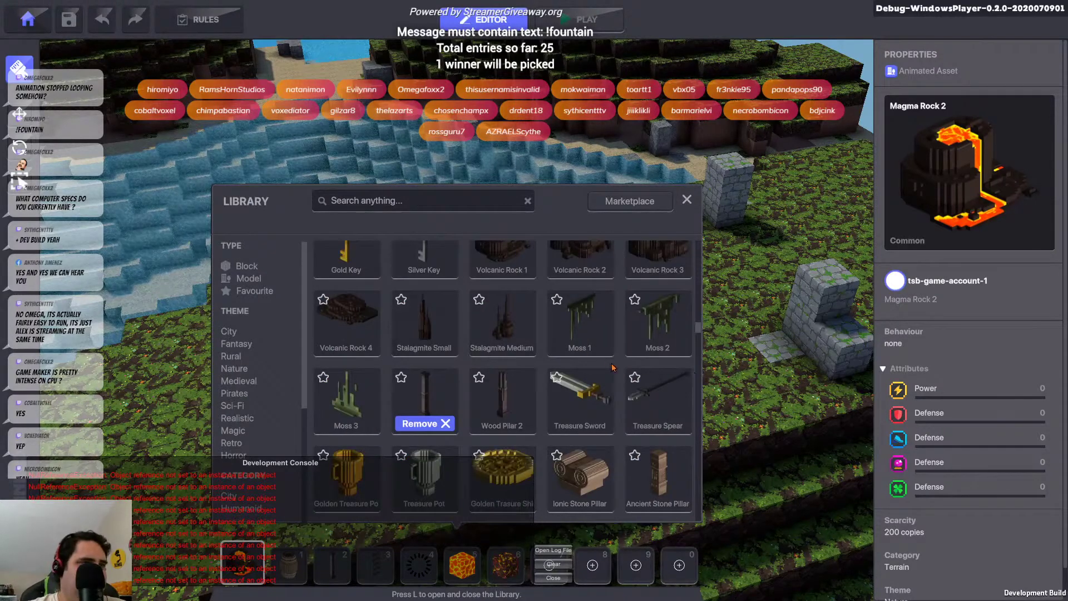
{"action": "scroll", "coordinate": [612, 367], "scroll_direction": "down", "scroll_amount": 10}
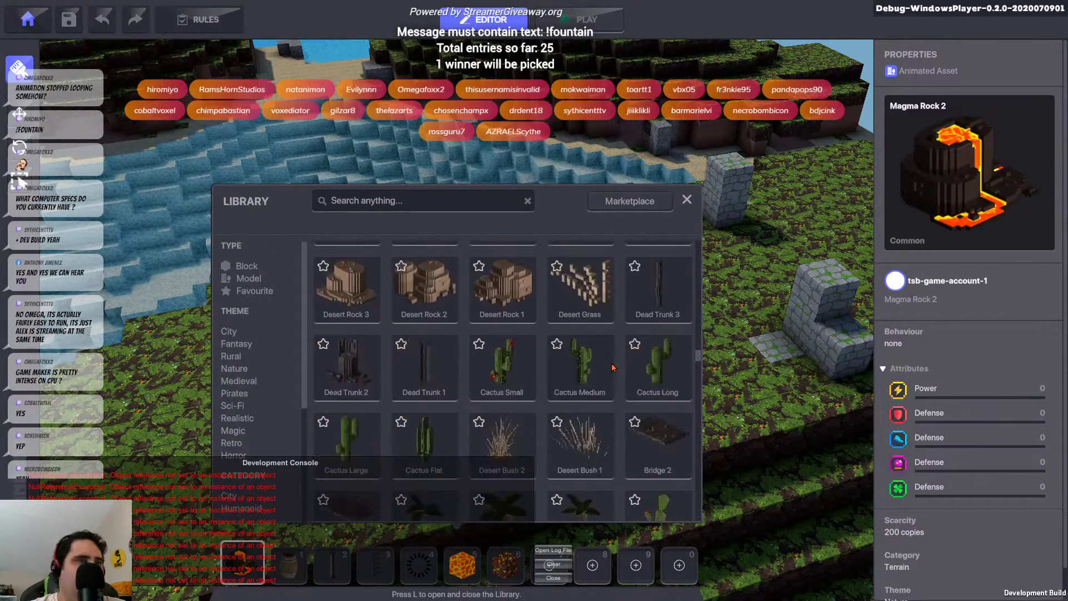
{"action": "scroll", "coordinate": [612, 367], "scroll_direction": "down", "scroll_amount": 12}
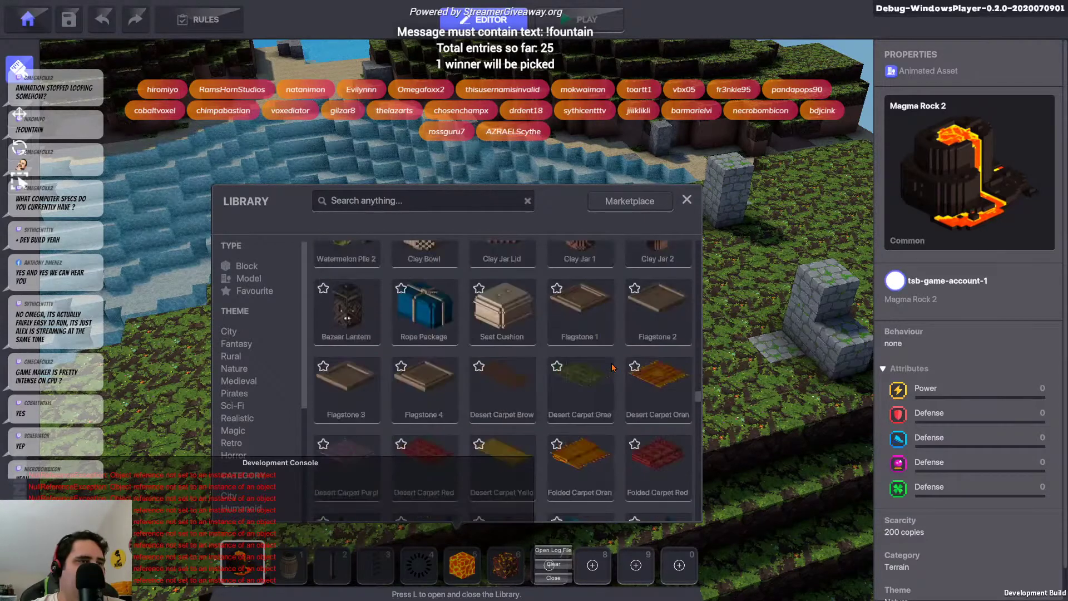
{"action": "scroll", "coordinate": [613, 367], "scroll_direction": "down", "scroll_amount": 6}
{"action": "scroll", "coordinate": [612, 367], "scroll_direction": "up", "scroll_amount": 3}
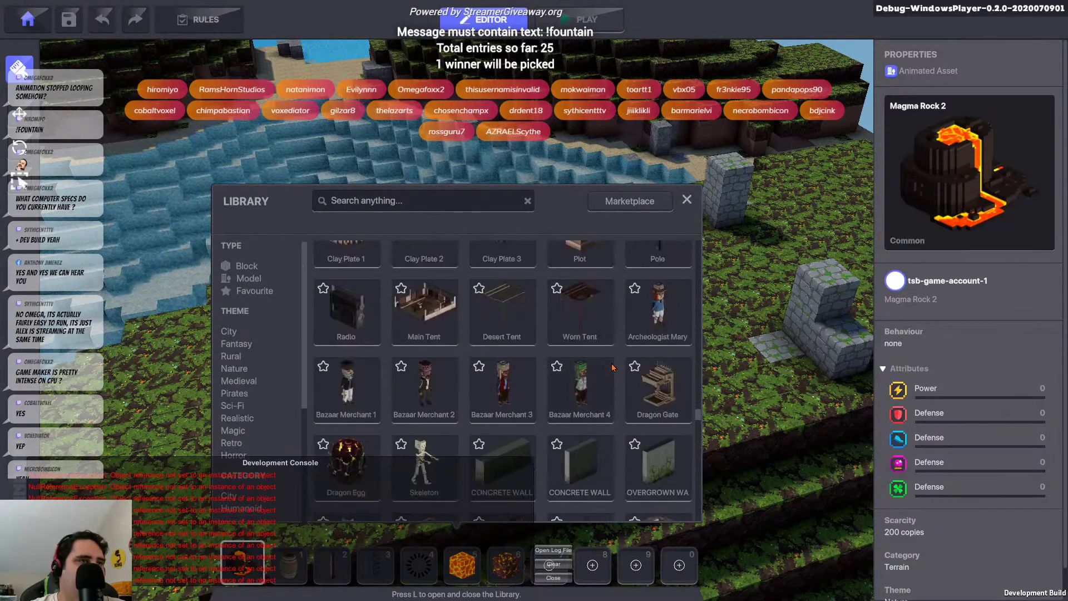
{"action": "scroll", "coordinate": [612, 367], "scroll_direction": "down", "scroll_amount": 3}
{"action": "left_click", "coordinate": [424, 336]}
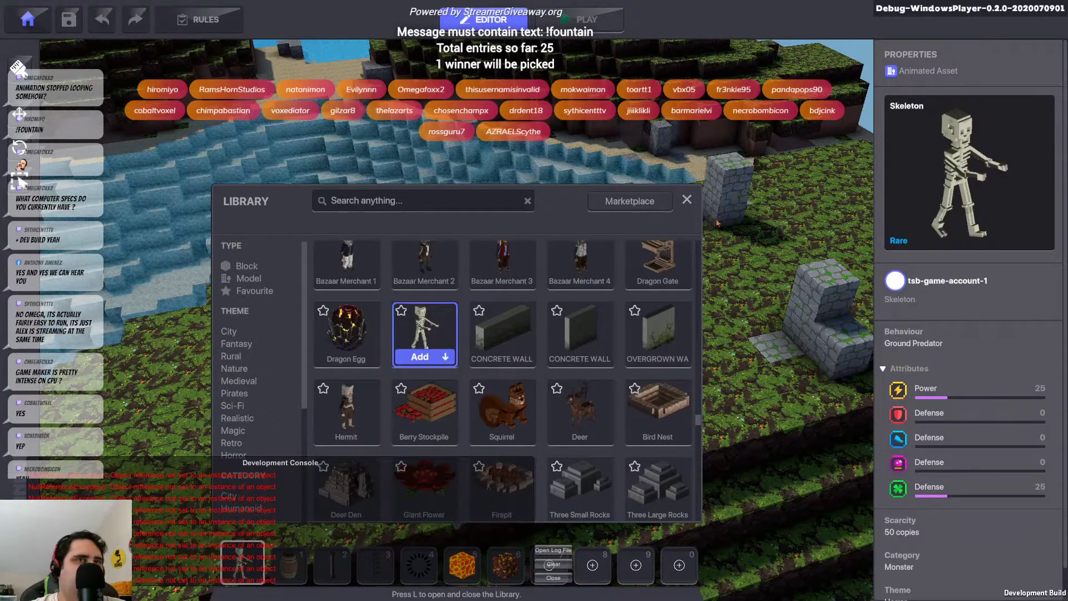
{"action": "left_click", "coordinate": [687, 201]}
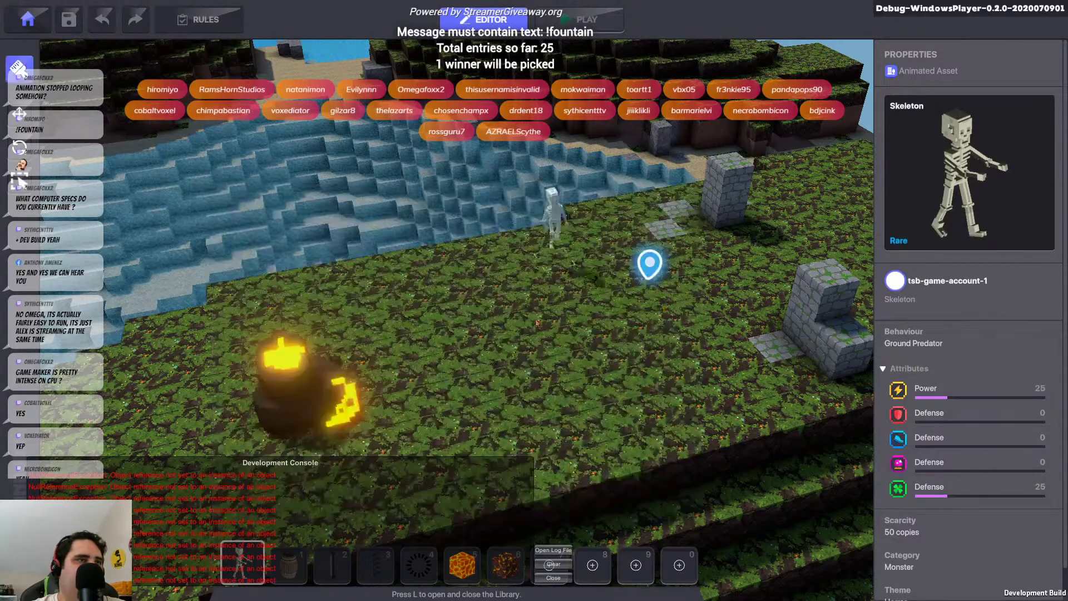
{"action": "key", "text": "Escape"}
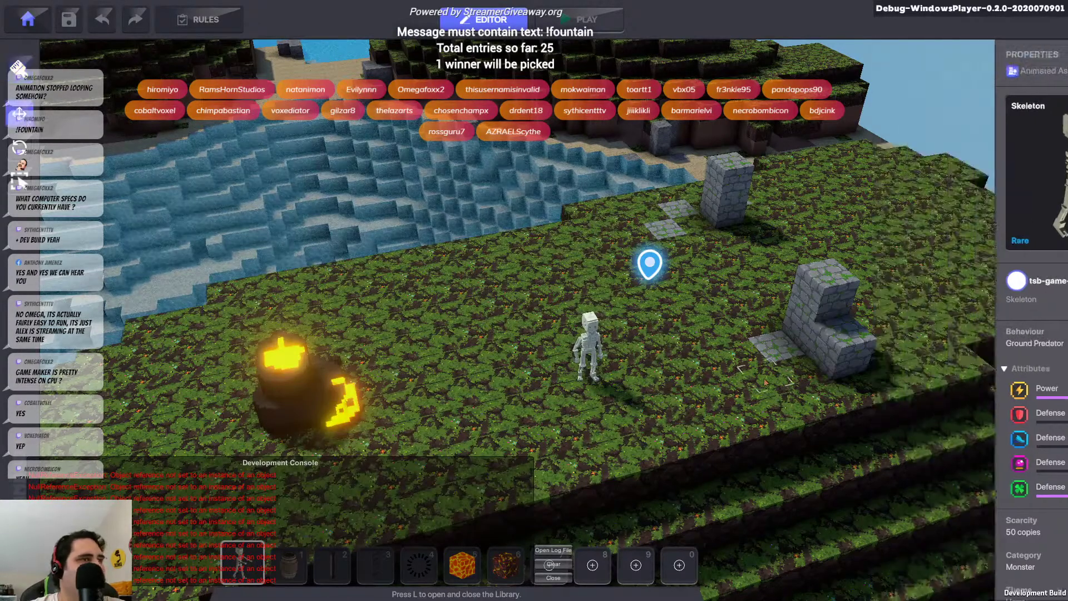
Select the skeleton on the plateau, review its attributes and Ground Predator behaviour, and remove its Health component
{"action": "left_click", "coordinate": [600, 337]}
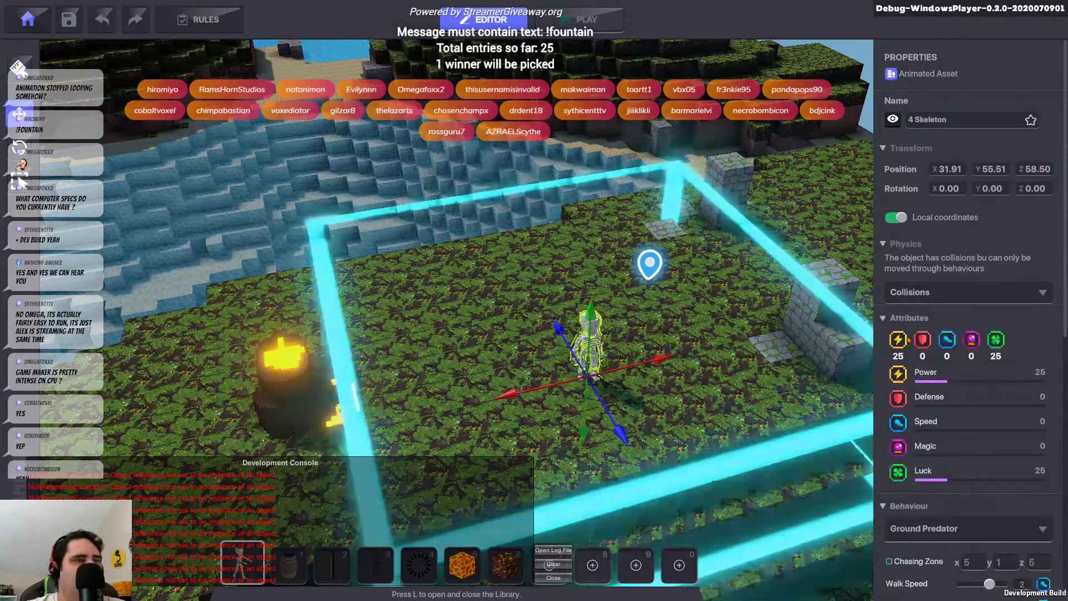
{"action": "left_click", "coordinate": [545, 368]}
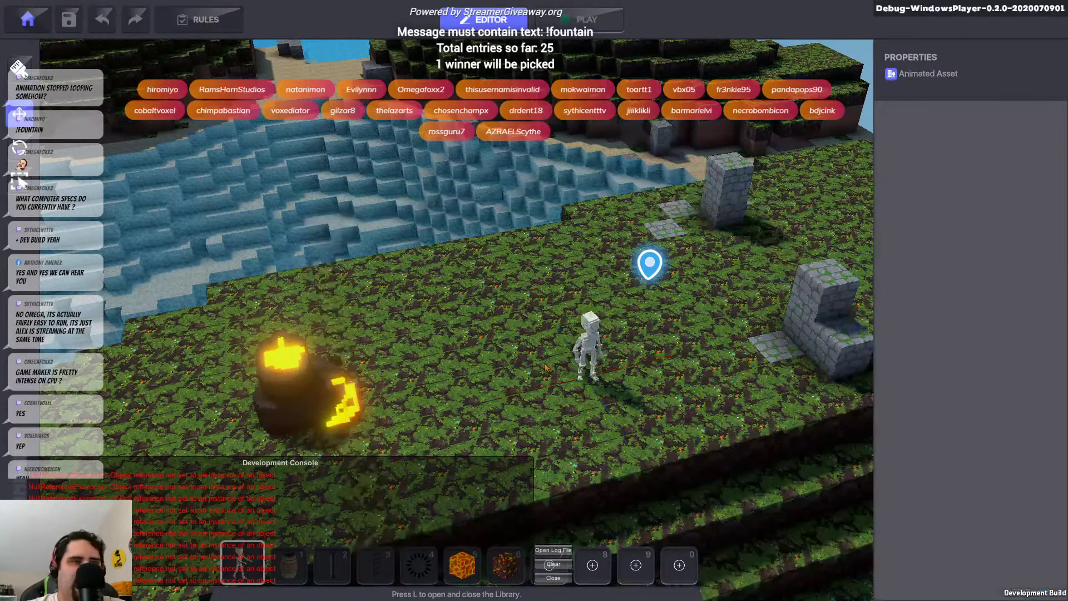
{"action": "left_click", "coordinate": [583, 335]}
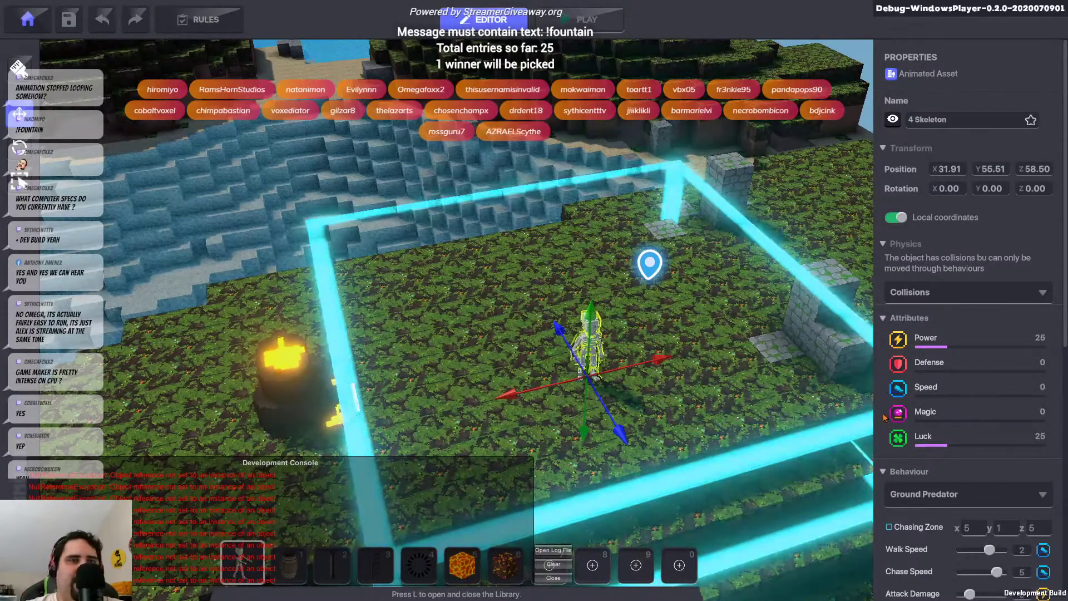
{"action": "scroll", "coordinate": [890, 423], "scroll_direction": "down", "scroll_amount": 5}
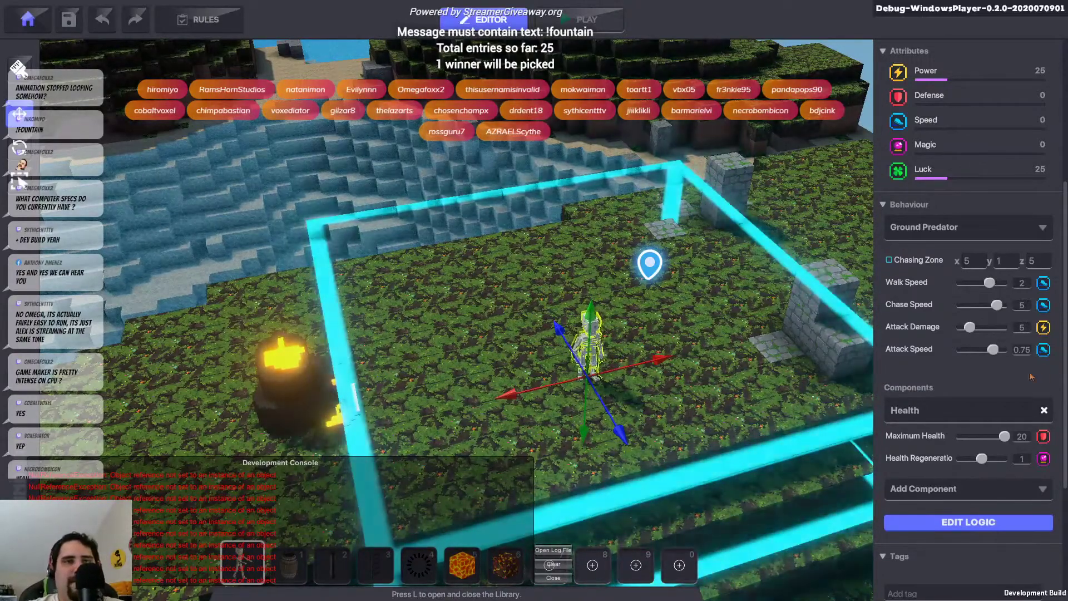
{"action": "scroll", "coordinate": [987, 377], "scroll_direction": "down", "scroll_amount": 2}
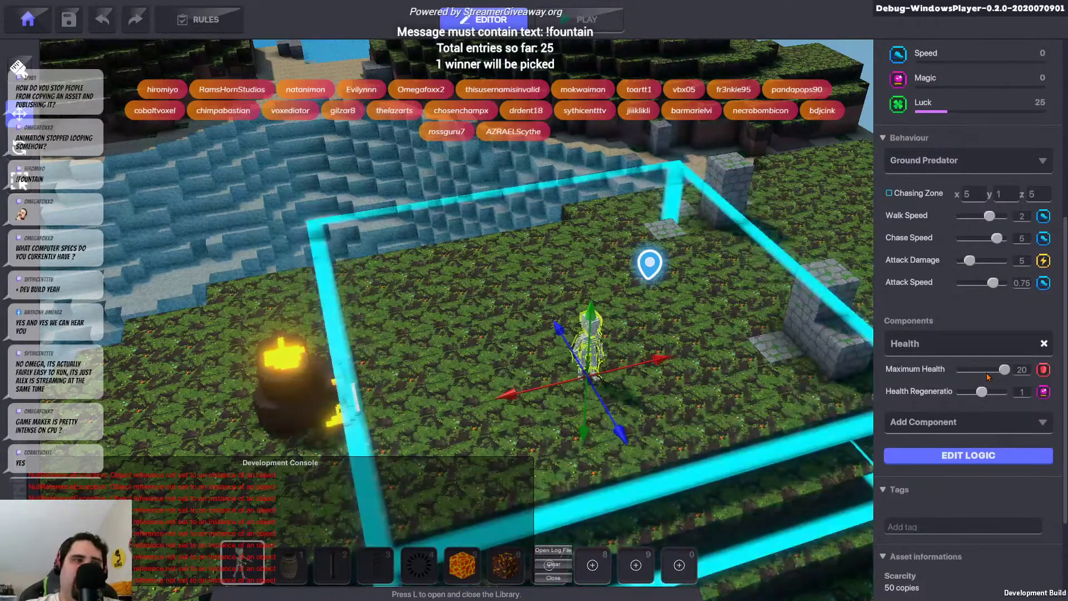
{"action": "left_click", "coordinate": [1044, 344]}
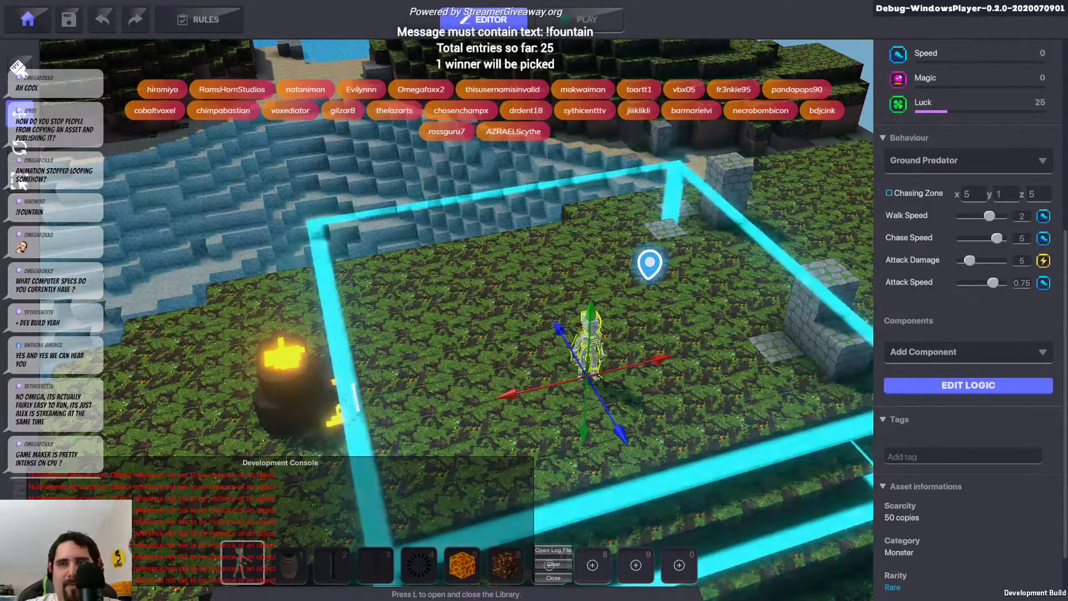
Switch to File Explorer and open the CachedAssets folder inside The Sandbox's application data folder
{"action": "key", "text": "super+e"}
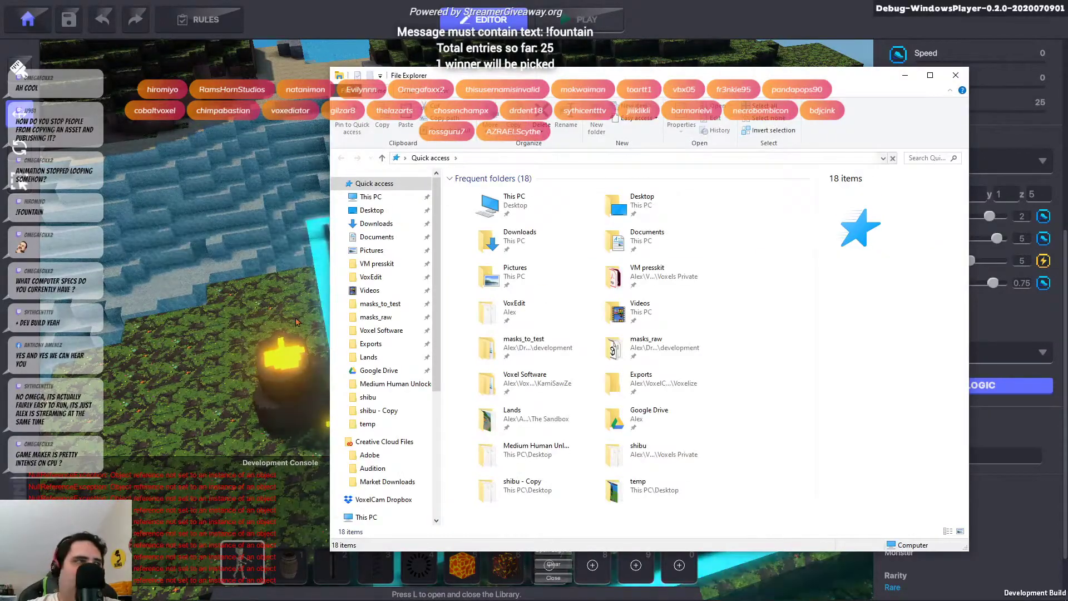
{"action": "left_click", "coordinate": [369, 357]}
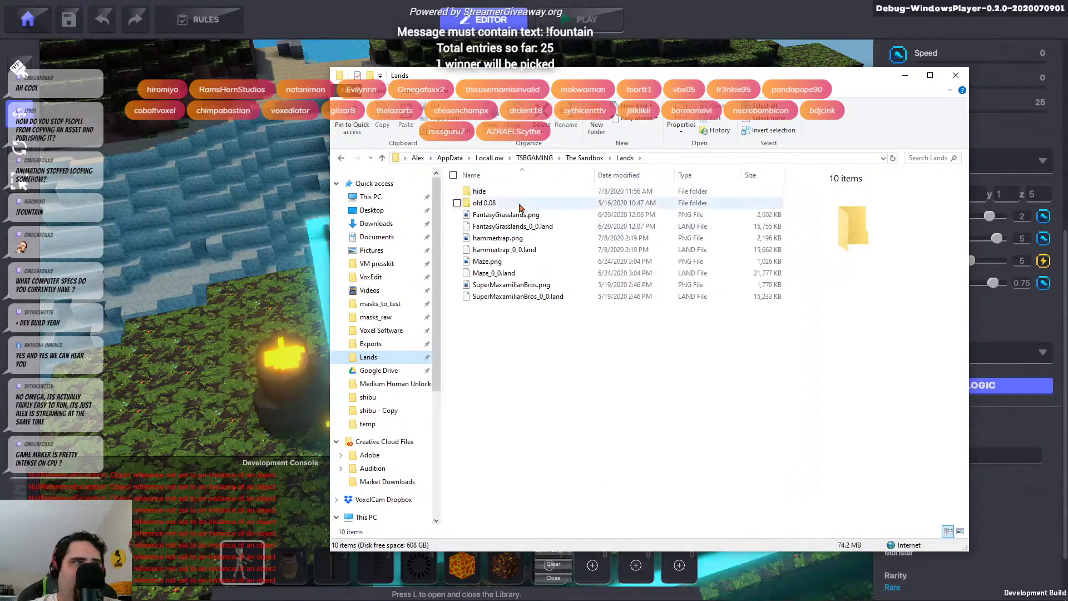
{"action": "left_click", "coordinate": [585, 159]}
{"action": "double_click", "coordinate": [542, 195]}
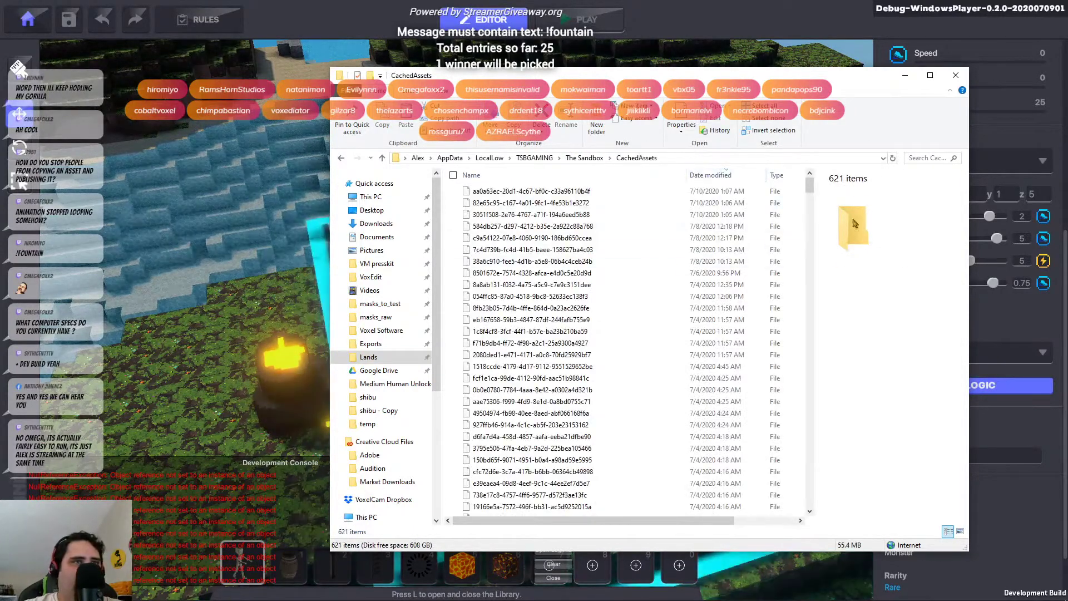
{"action": "left_click_drag", "start_coordinate": [811, 186], "coordinate": [751, 193]}
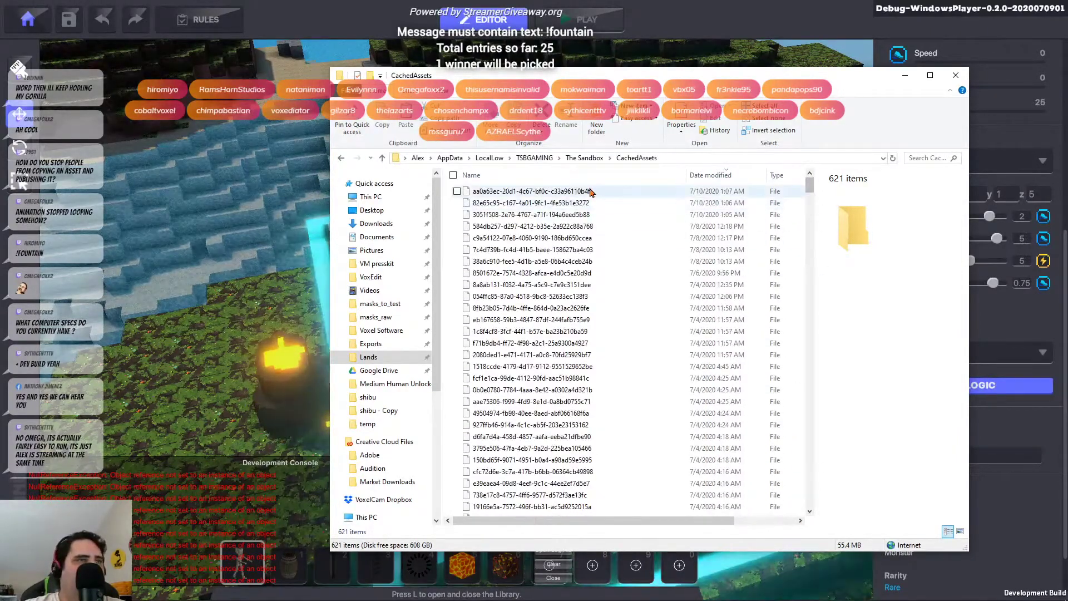
Examine the file details of several recent cached assets, then close File Explorer and return to the editor
{"action": "left_click", "coordinate": [590, 191]}
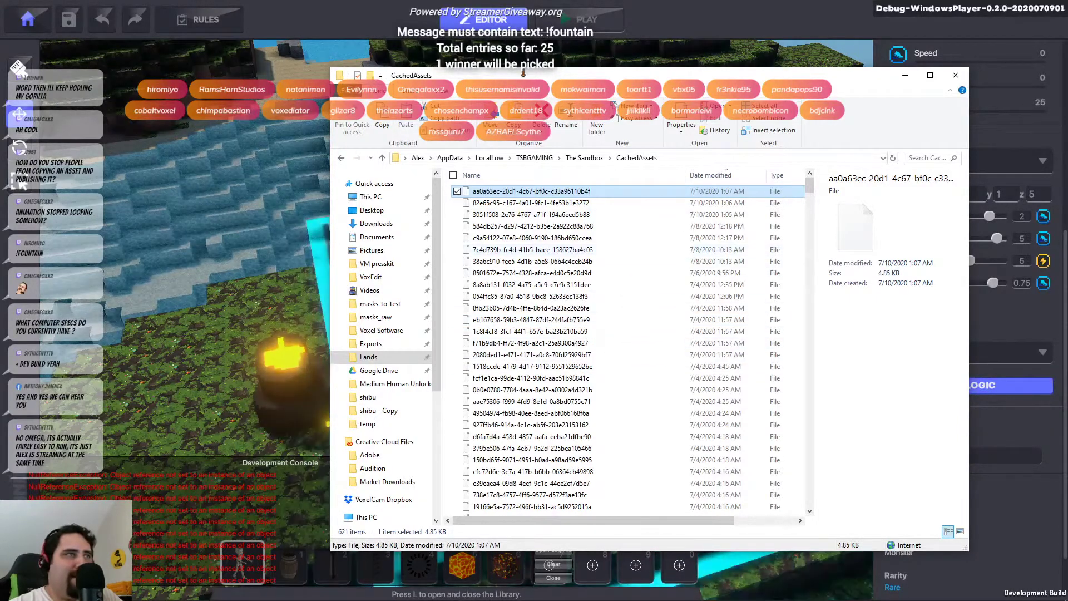
{"action": "left_click_drag", "start_coordinate": [511, 77], "coordinate": [438, 47]}
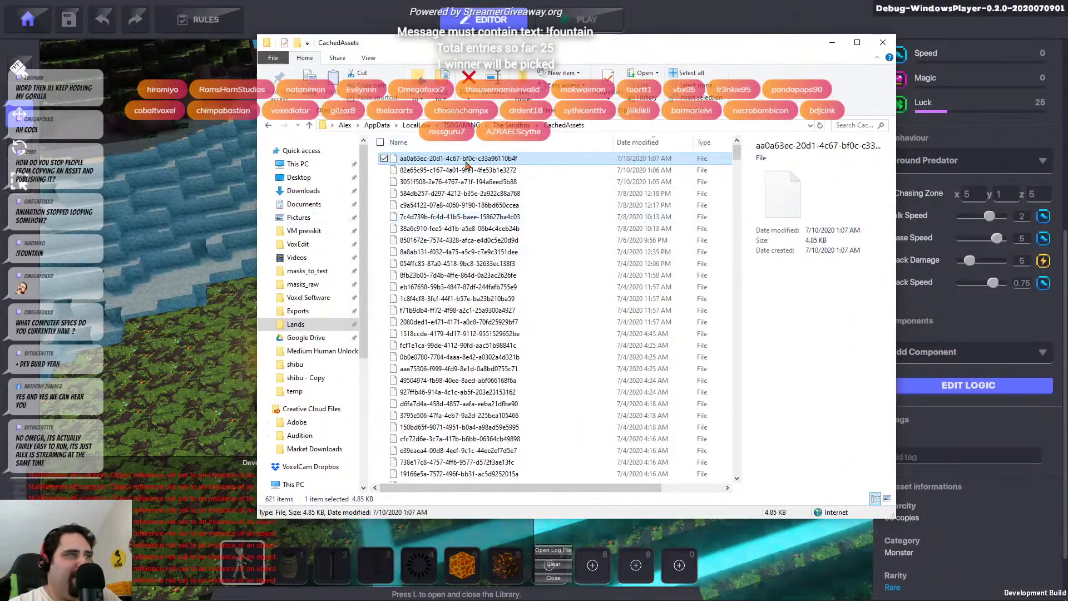
{"action": "left_click", "coordinate": [495, 171]}
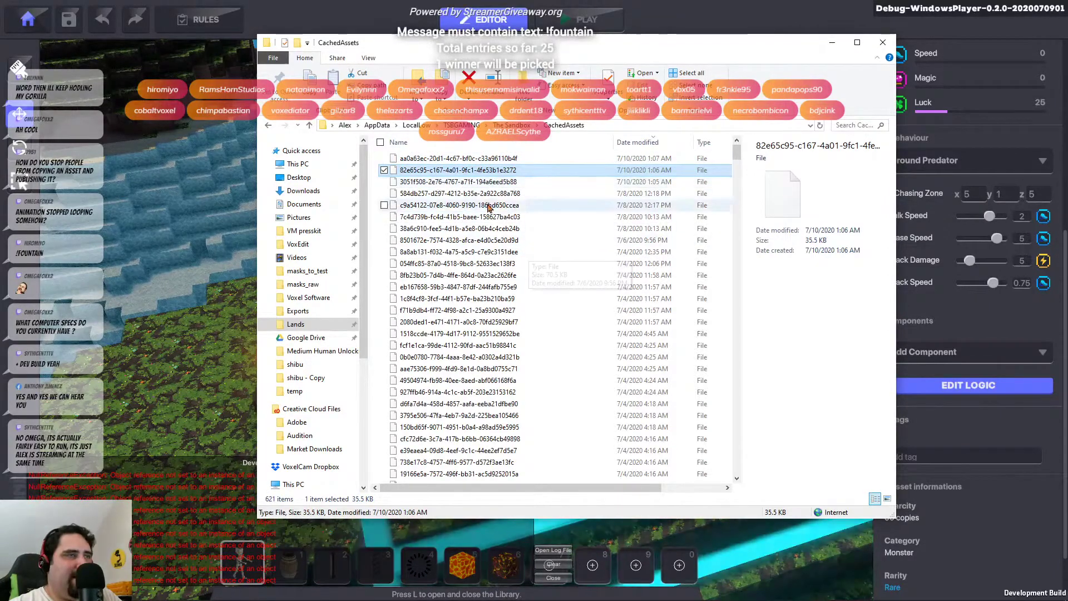
{"action": "left_click", "coordinate": [500, 181]}
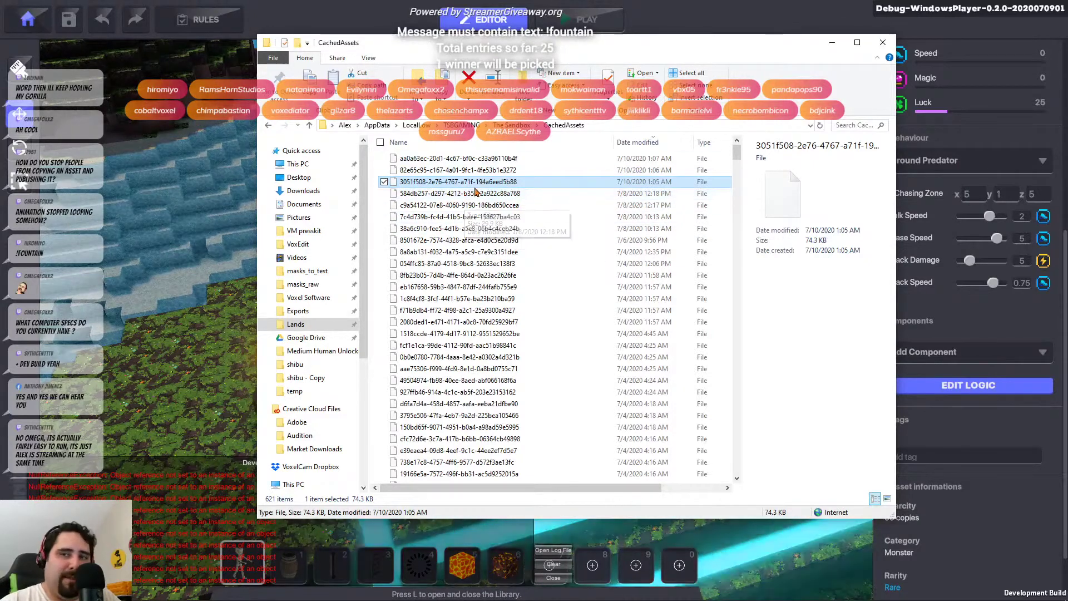
{"action": "left_click_drag", "start_coordinate": [536, 43], "coordinate": [682, 108]}
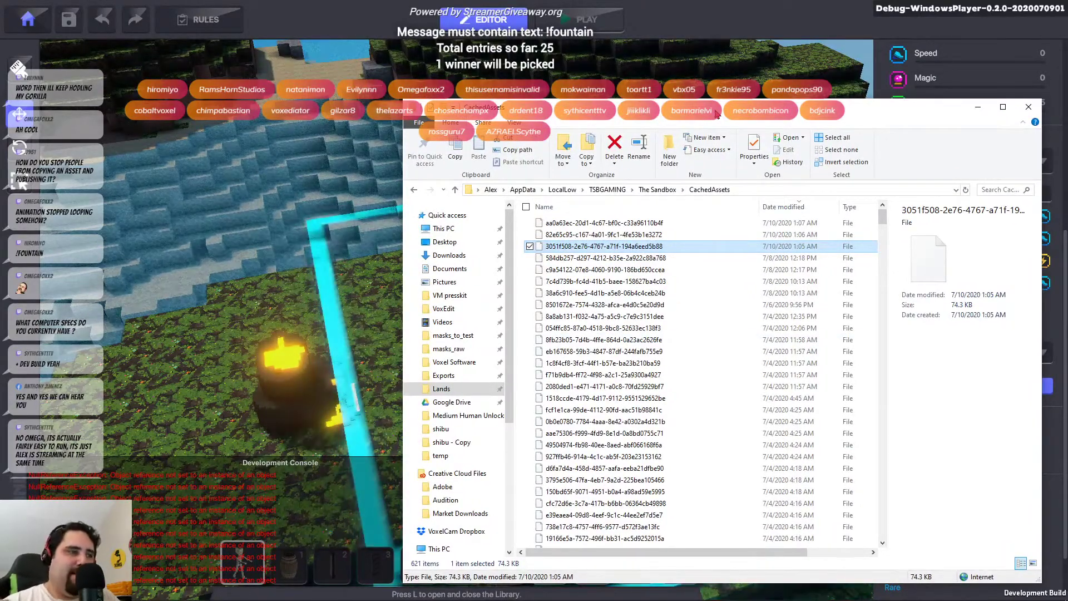
{"action": "left_click", "coordinate": [598, 281]}
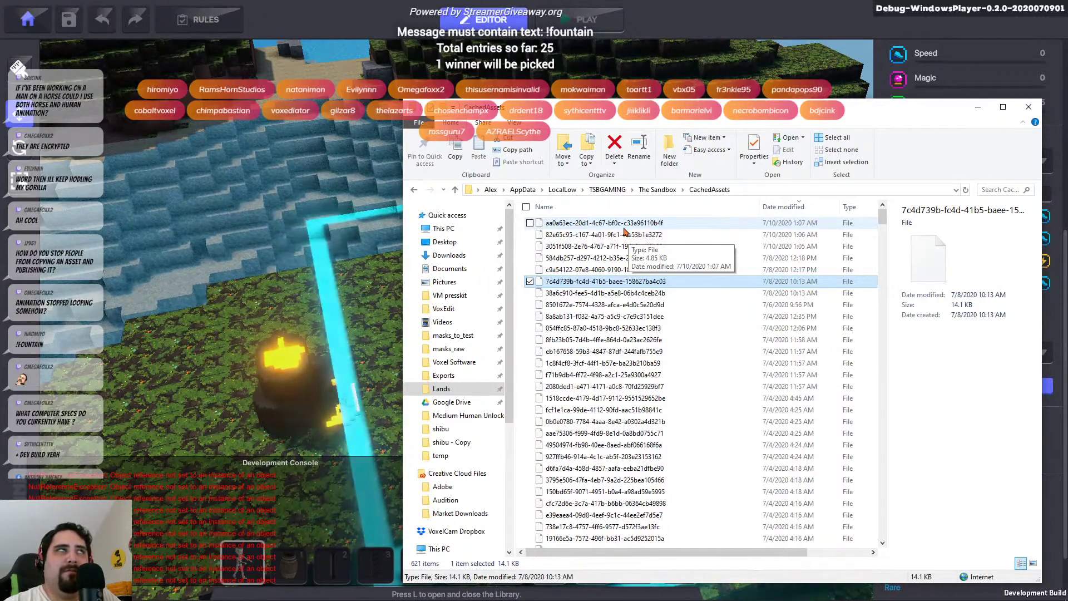
{"action": "left_click", "coordinate": [1028, 110]}
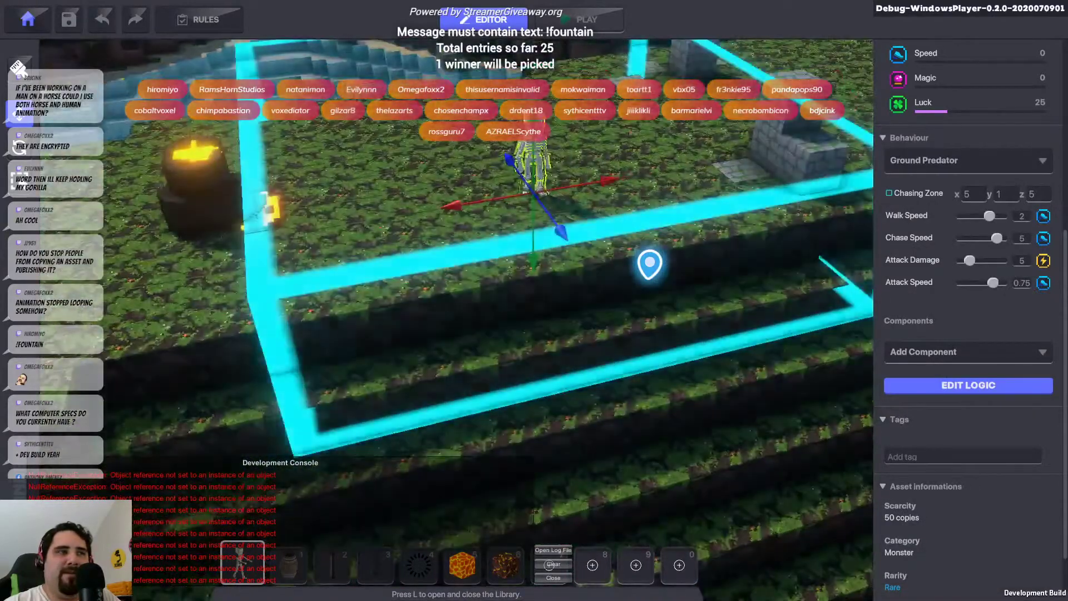
Choose the Golden Shrub from the library and place one on the grass beside the skeleton
{"action": "key", "text": "w"}
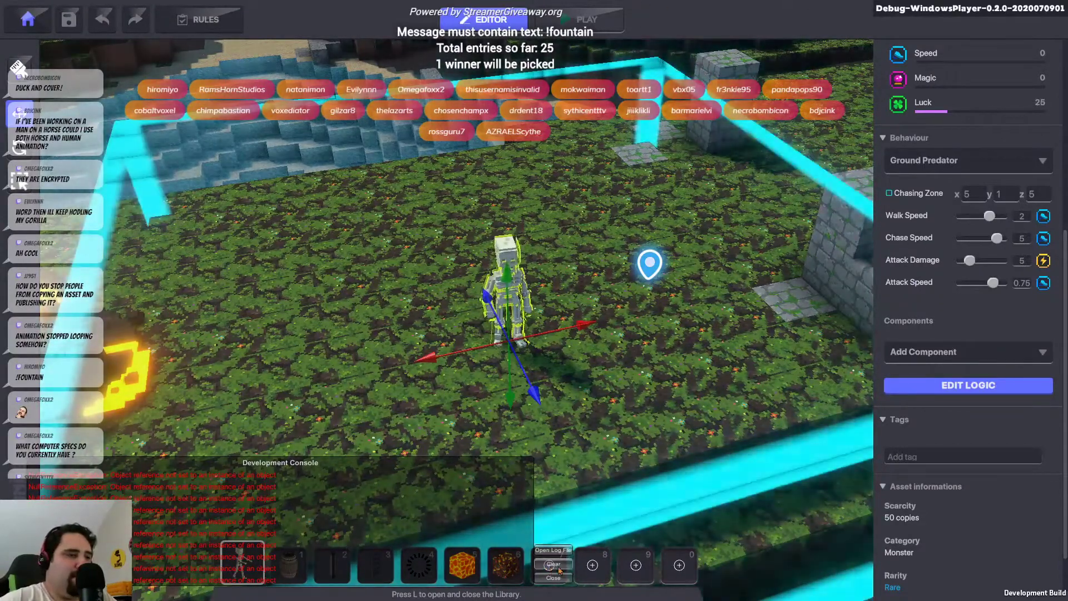
{"action": "key", "text": "l"}
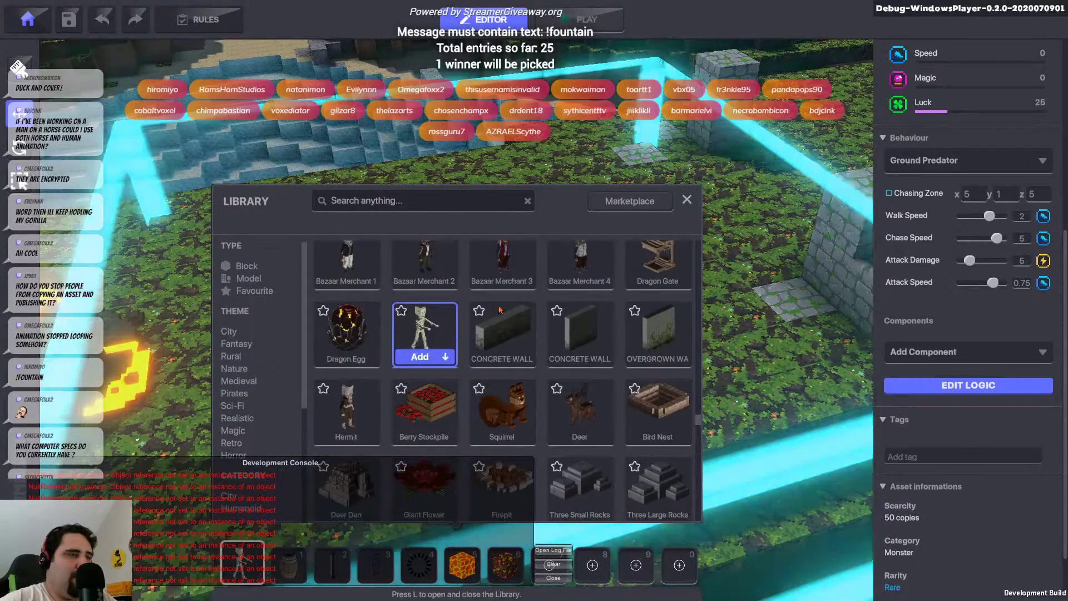
{"action": "left_click", "coordinate": [347, 332]}
{"action": "scroll", "coordinate": [607, 358], "scroll_direction": "up", "scroll_amount": 3}
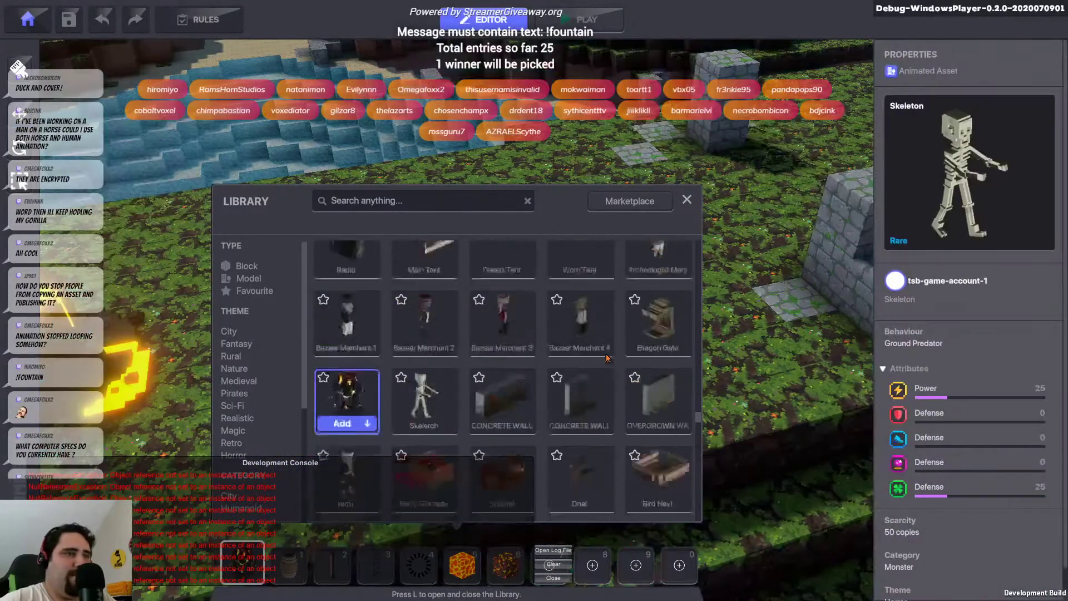
{"action": "scroll", "coordinate": [607, 358], "scroll_direction": "up", "scroll_amount": 2}
{"action": "scroll", "coordinate": [567, 342], "scroll_direction": "down", "scroll_amount": 6}
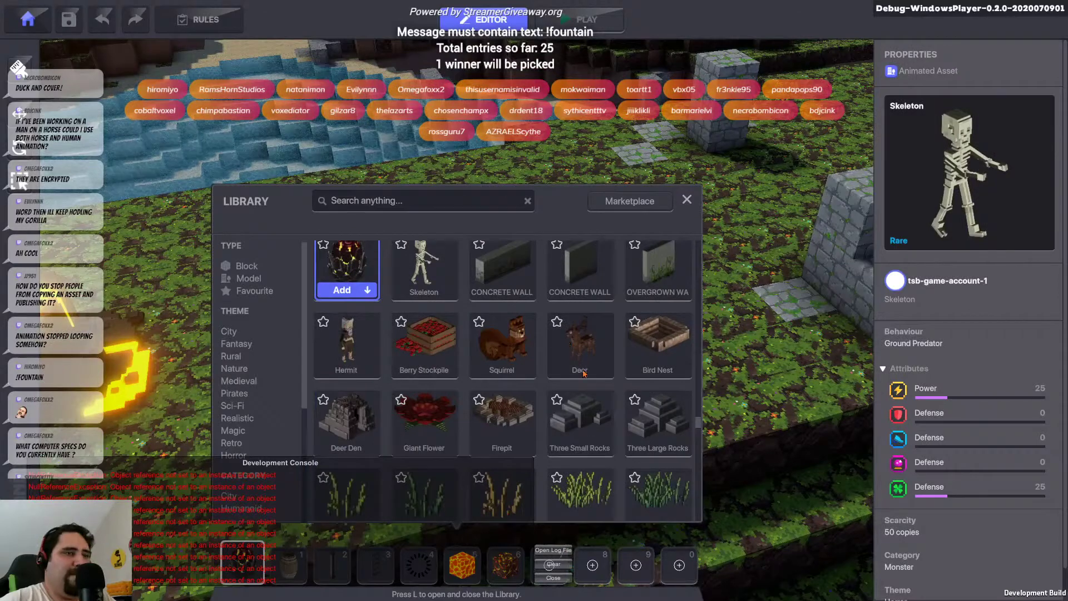
{"action": "scroll", "coordinate": [584, 374], "scroll_direction": "down", "scroll_amount": 8}
{"action": "left_click", "coordinate": [608, 337]}
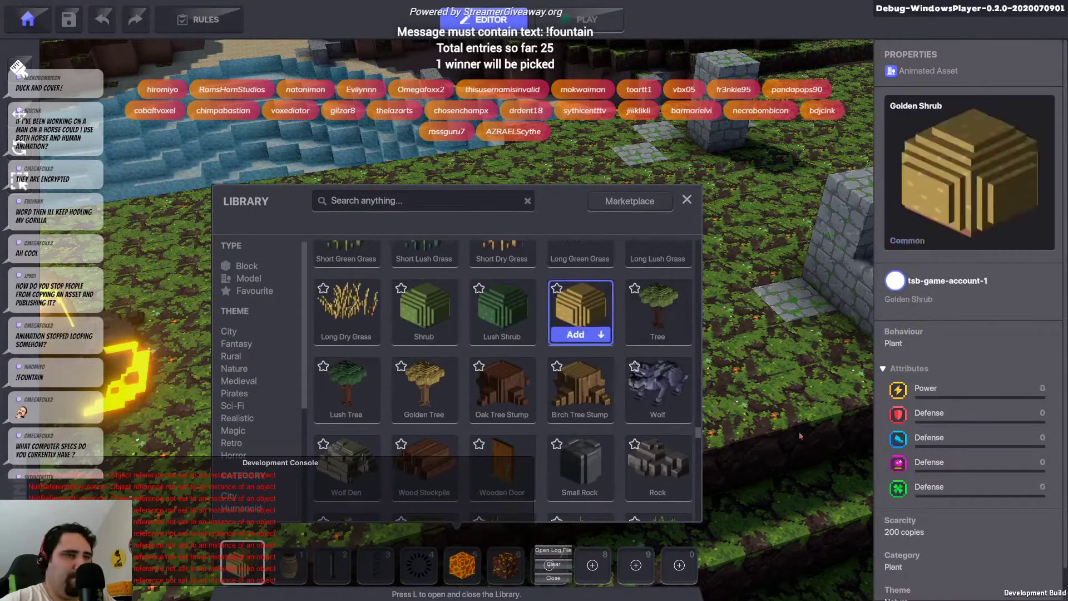
{"action": "left_click", "coordinate": [688, 201]}
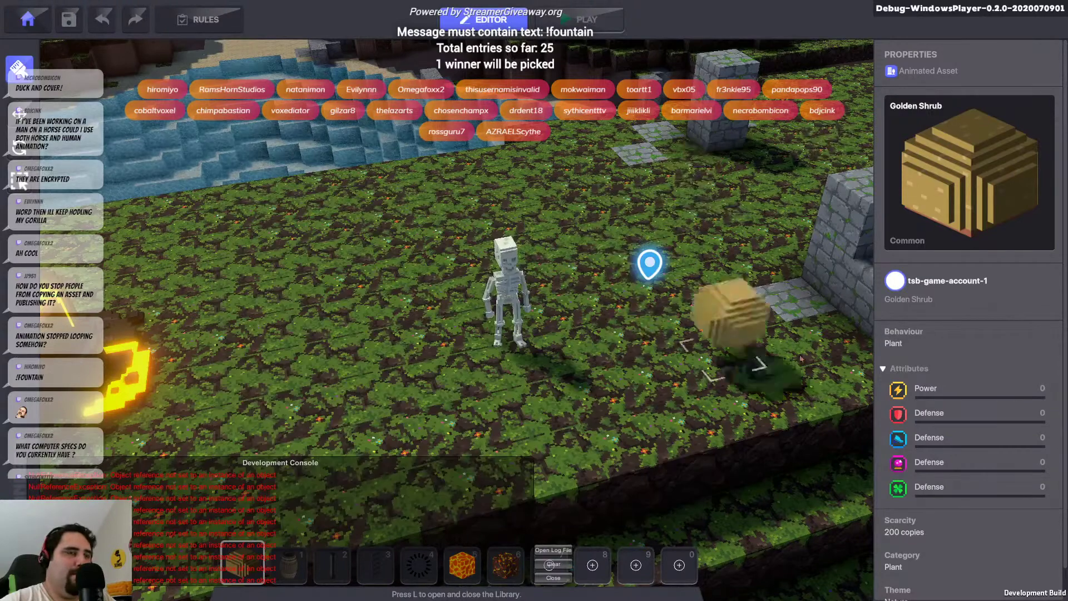
{"action": "left_click", "coordinate": [358, 301]}
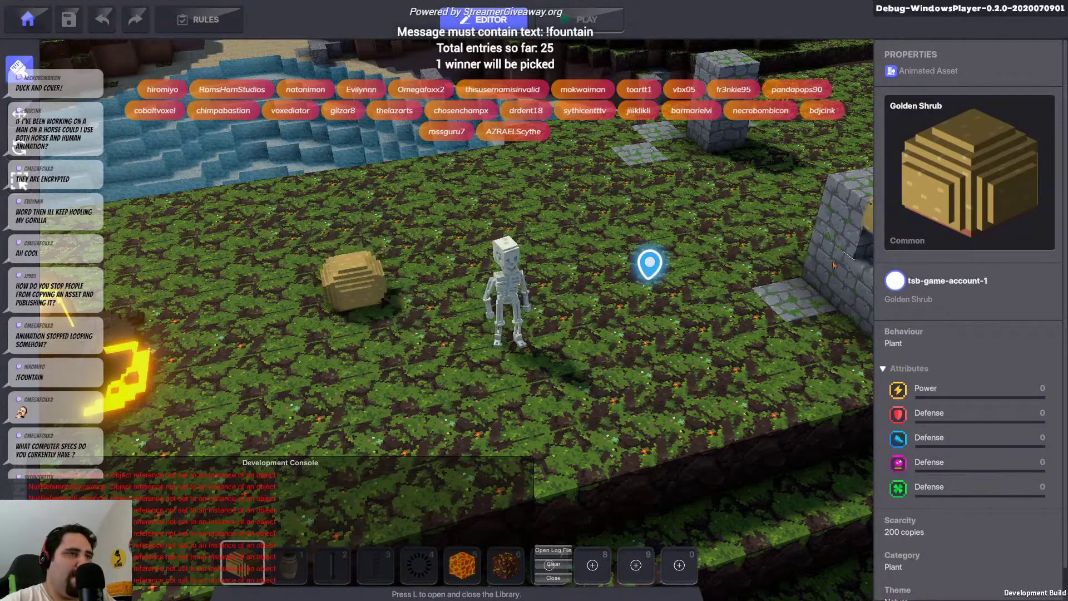
Show the hierarchy of placed objects and stop placing Golden Shrubs
{"action": "scroll", "coordinate": [650, 295], "scroll_direction": "up", "scroll_amount": 2}
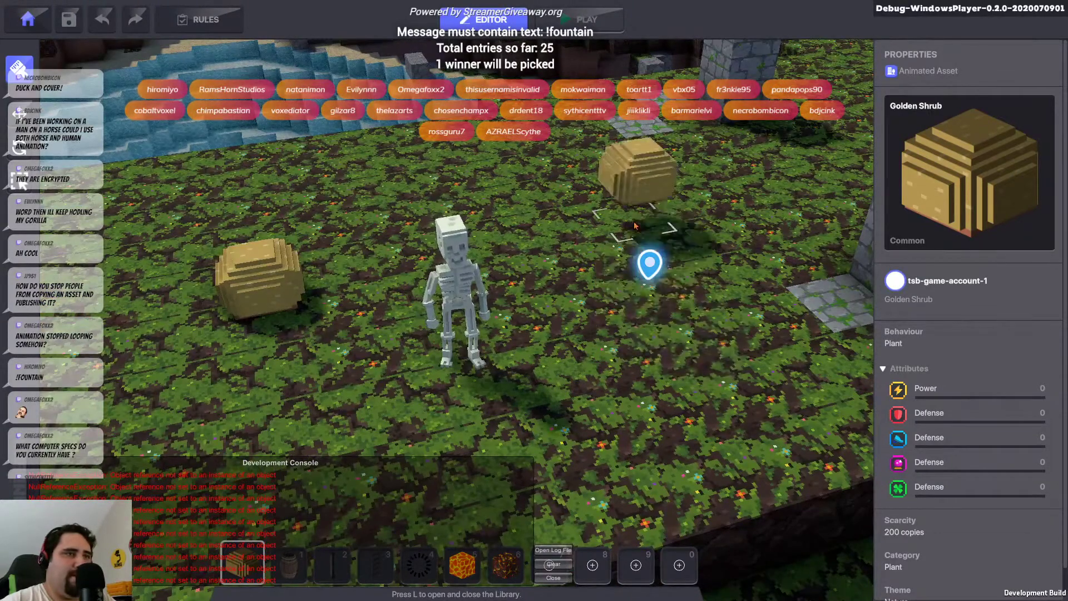
{"action": "key", "text": "h"}
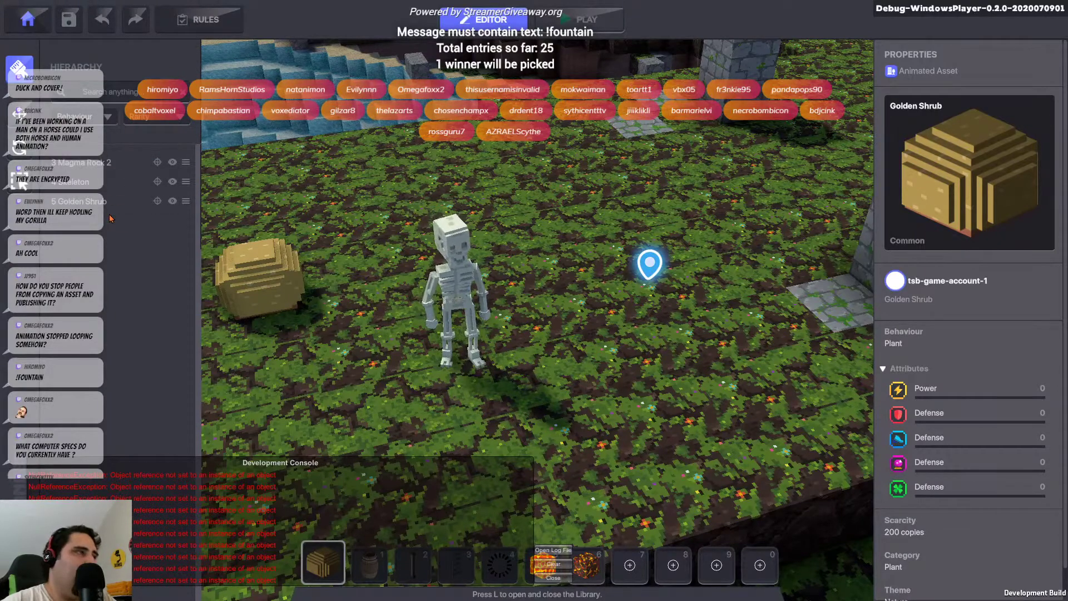
{"action": "key", "text": "Escape"}
{"action": "left_click_drag", "start_coordinate": [502, 174], "coordinate": [855, 556]}
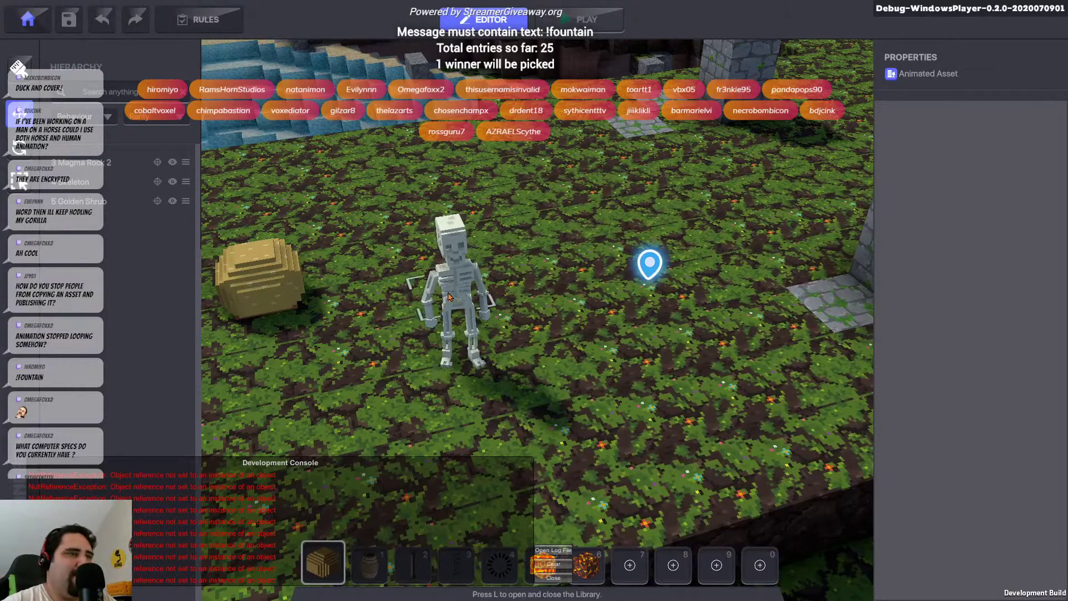
Set the skeleton's behaviour to Avatar, deselect it and close the development console
{"action": "left_click", "coordinate": [453, 312]}
{"action": "left_click", "coordinate": [946, 494]}
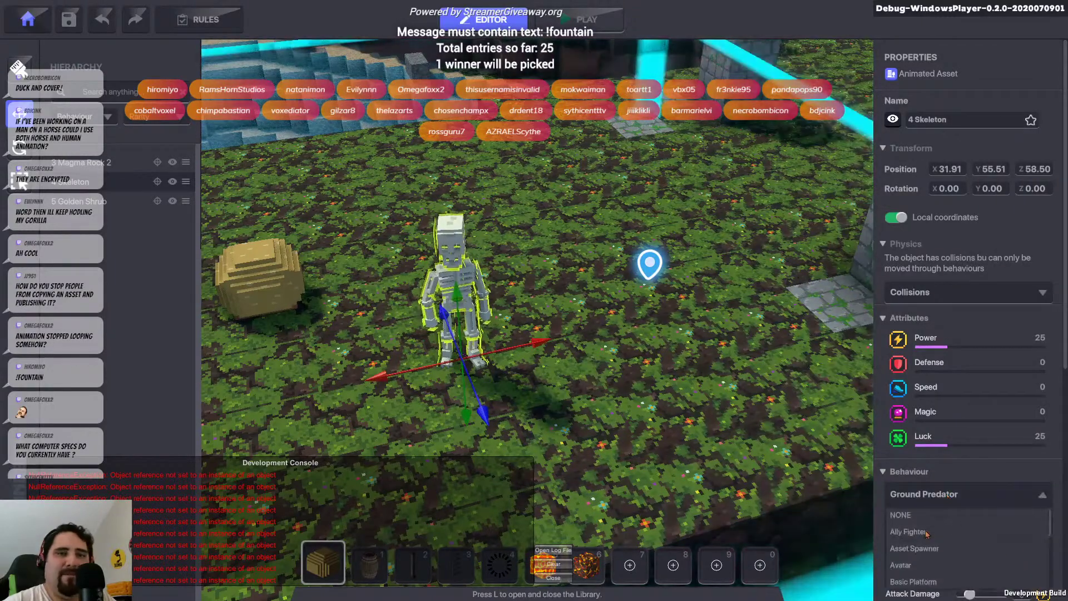
{"action": "left_click", "coordinate": [924, 568]}
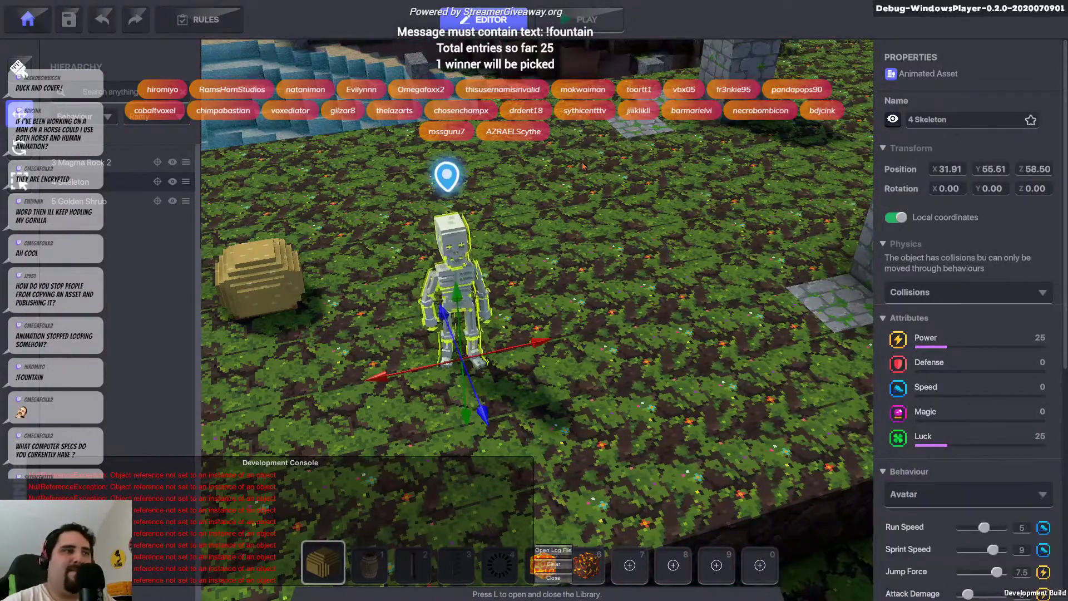
{"action": "left_click", "coordinate": [826, 298]}
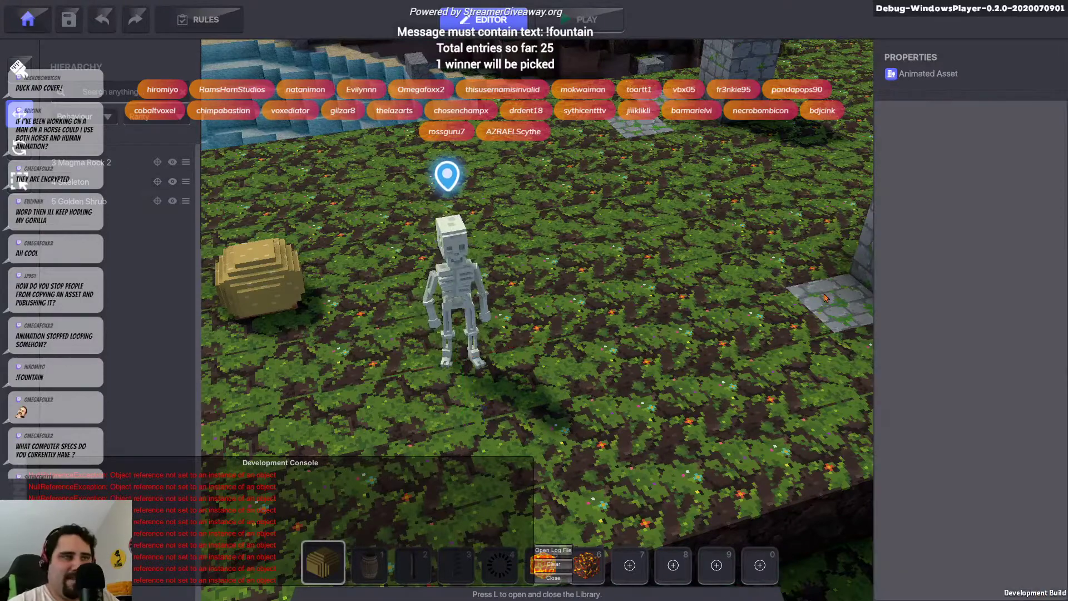
{"action": "left_click", "coordinate": [554, 578]}
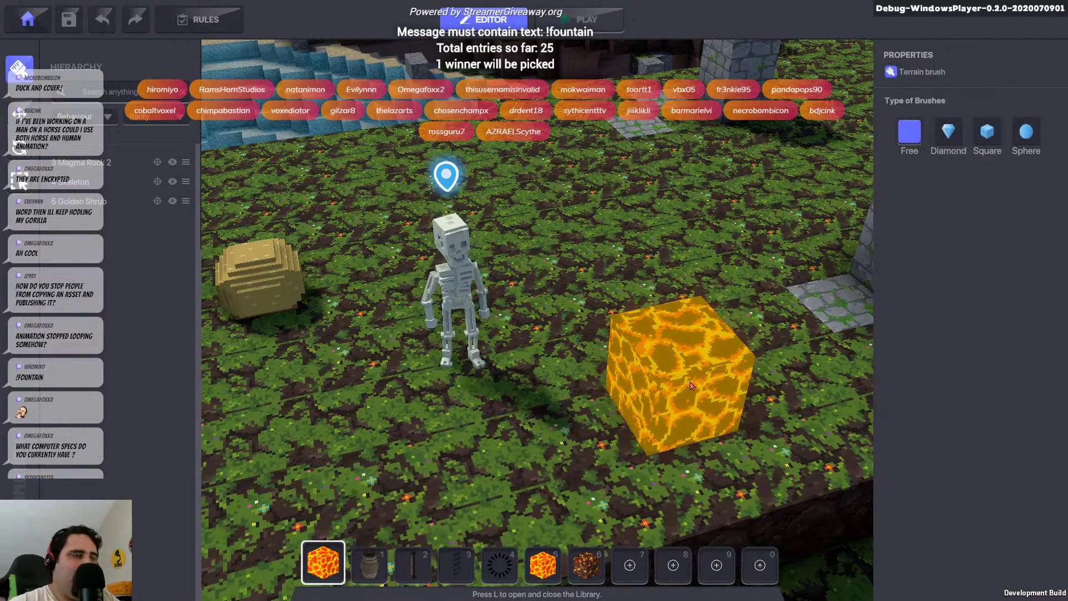
Select the Golden Shrub beside the skeleton and raise it above the grass to a Y position of 57.44
{"action": "middle_click_drag", "start_coordinate": [506, 228], "coordinate": [662, 329]}
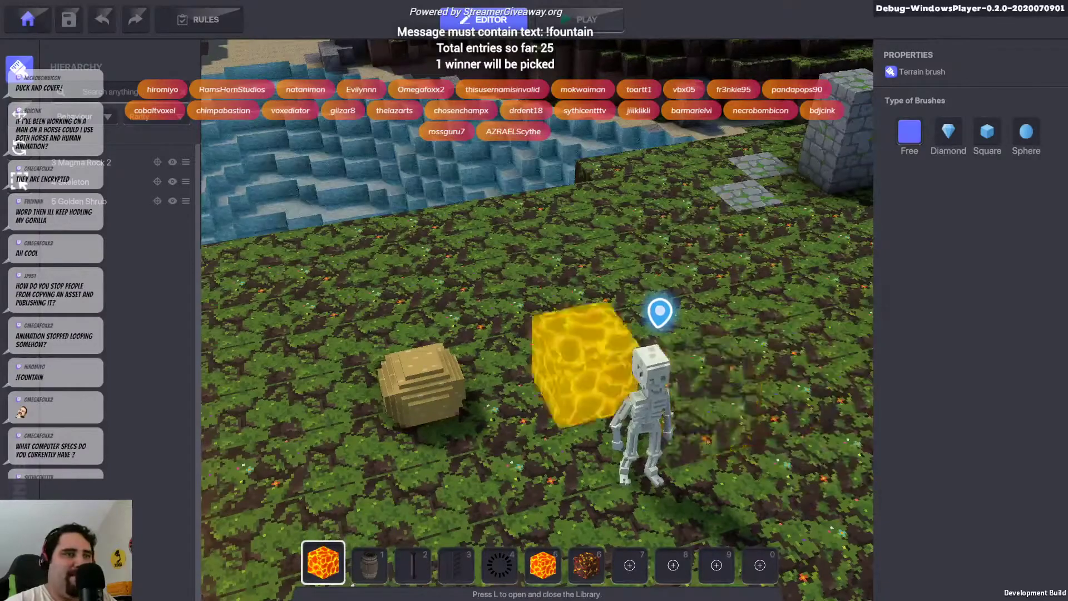
{"action": "middle_click_drag", "start_coordinate": [679, 431], "coordinate": [590, 260]}
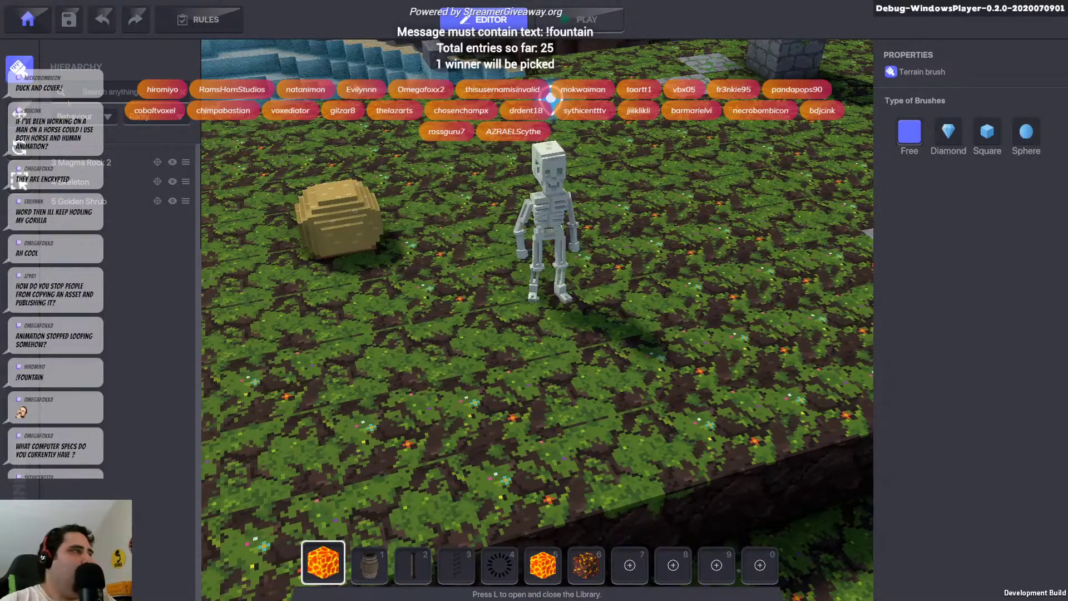
{"action": "left_click", "coordinate": [158, 182]}
{"action": "middle_click_drag", "start_coordinate": [376, 193], "coordinate": [608, 260]}
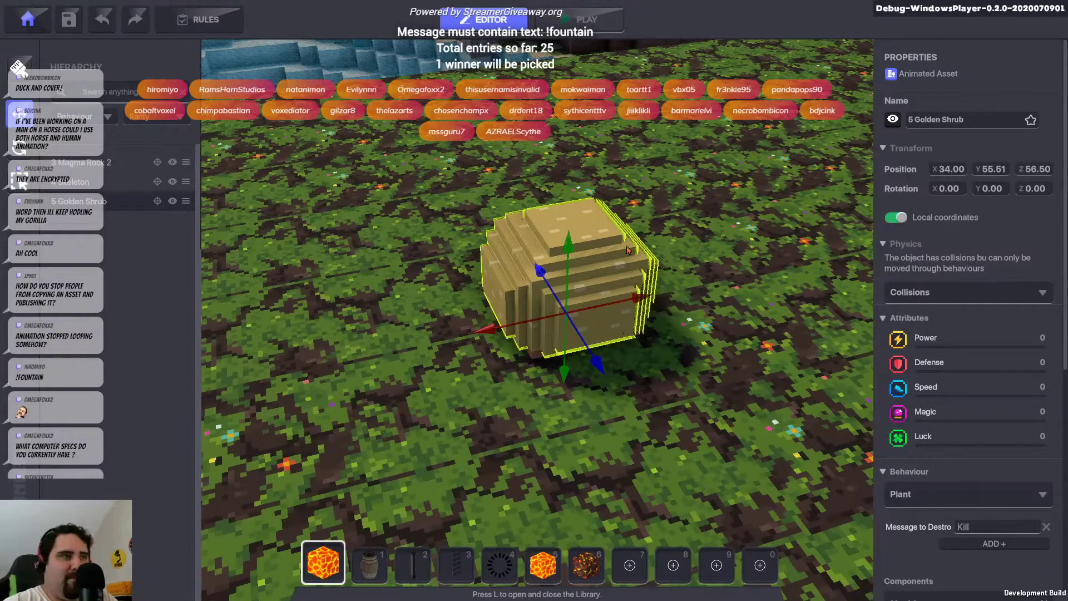
{"action": "mouse_move", "coordinate": [627, 247]}
{"action": "middle_mouse_down"}
{"action": "mouse_move", "coordinate": [445, 245]}
{"action": "mouse_move", "coordinate": [629, 256]}
{"action": "middle_mouse_up"}
{"action": "scroll", "coordinate": [628, 256], "scroll_direction": "up", "scroll_amount": 3}
{"action": "middle_click_drag", "start_coordinate": [484, 267], "coordinate": [632, 342]}
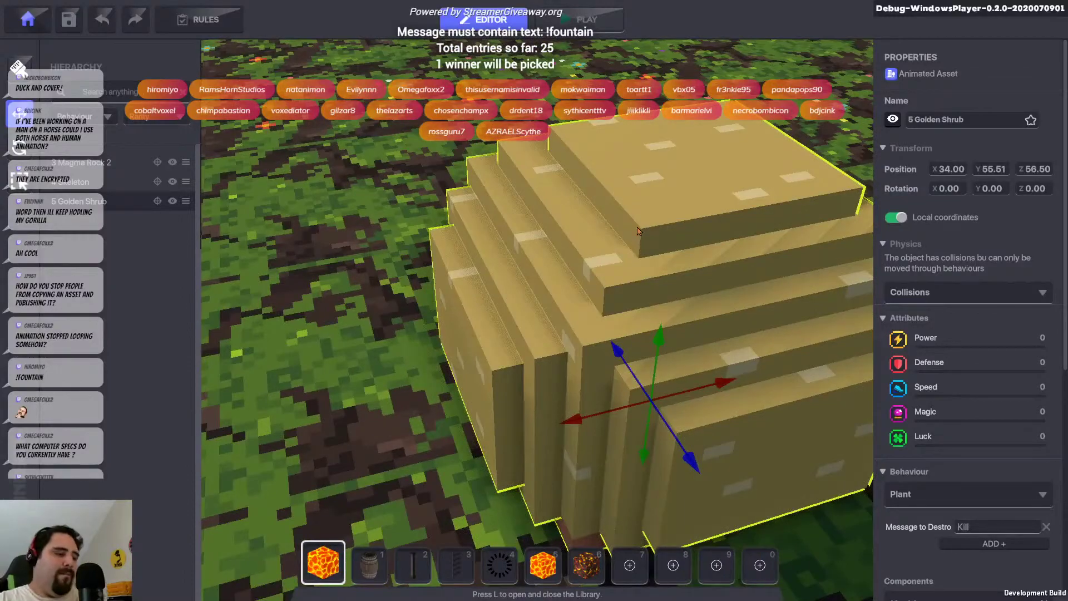
{"action": "scroll", "coordinate": [621, 252], "scroll_direction": "down", "scroll_amount": 5}
{"action": "right_click_drag", "start_coordinate": [643, 263], "coordinate": [639, 236]}
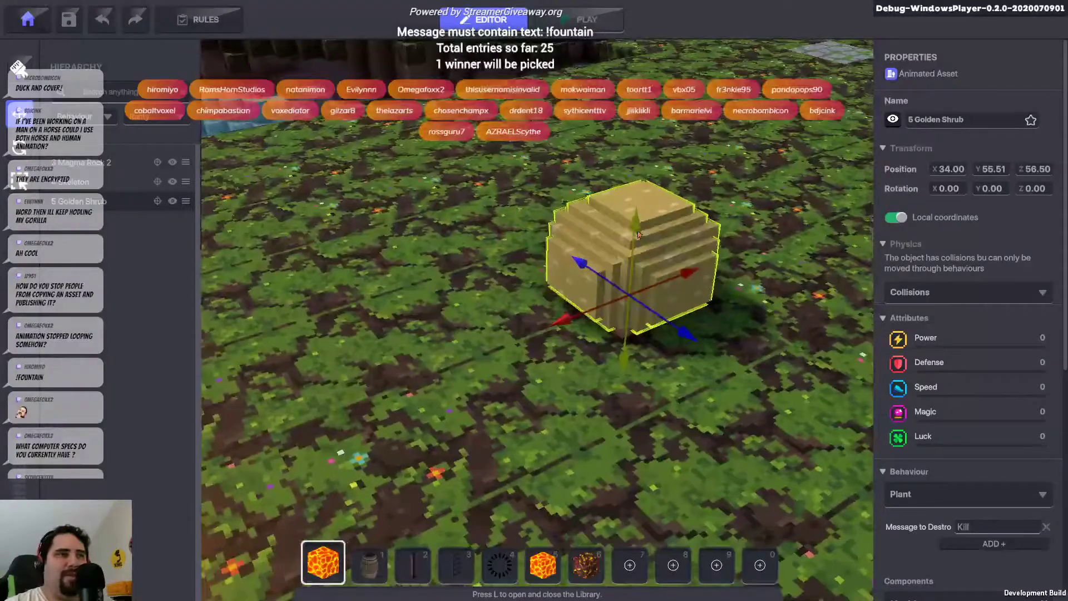
{"action": "left_click_drag", "start_coordinate": [640, 224], "coordinate": [647, 64]}
{"action": "middle_click_drag", "start_coordinate": [647, 63], "coordinate": [485, 273]}
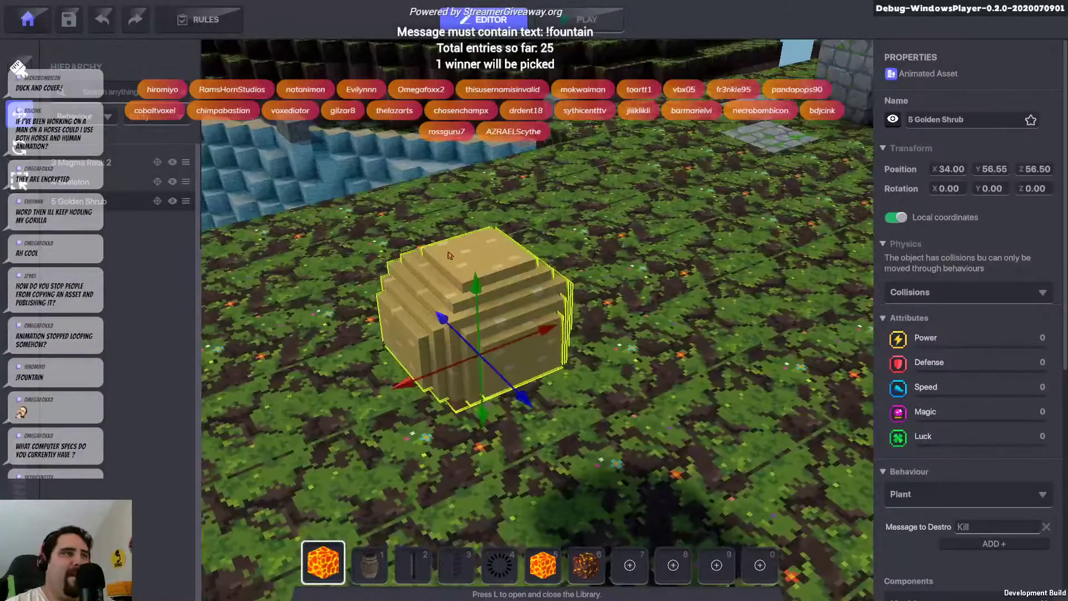
{"action": "left_click_drag", "start_coordinate": [481, 285], "coordinate": [507, 145]}
Examine the raised Golden Shrub from above, from its sides and from underneath
{"action": "right_click_drag", "start_coordinate": [505, 175], "coordinate": [537, 202]}
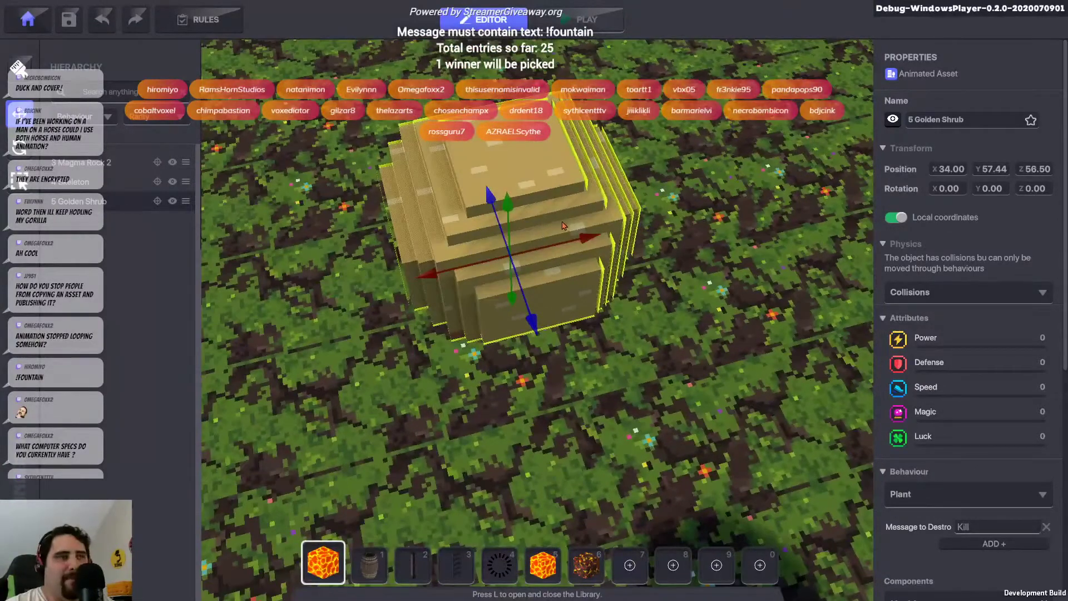
{"action": "right_click_drag", "start_coordinate": [431, 193], "coordinate": [696, 340]}
{"action": "left_click", "coordinate": [793, 333]}
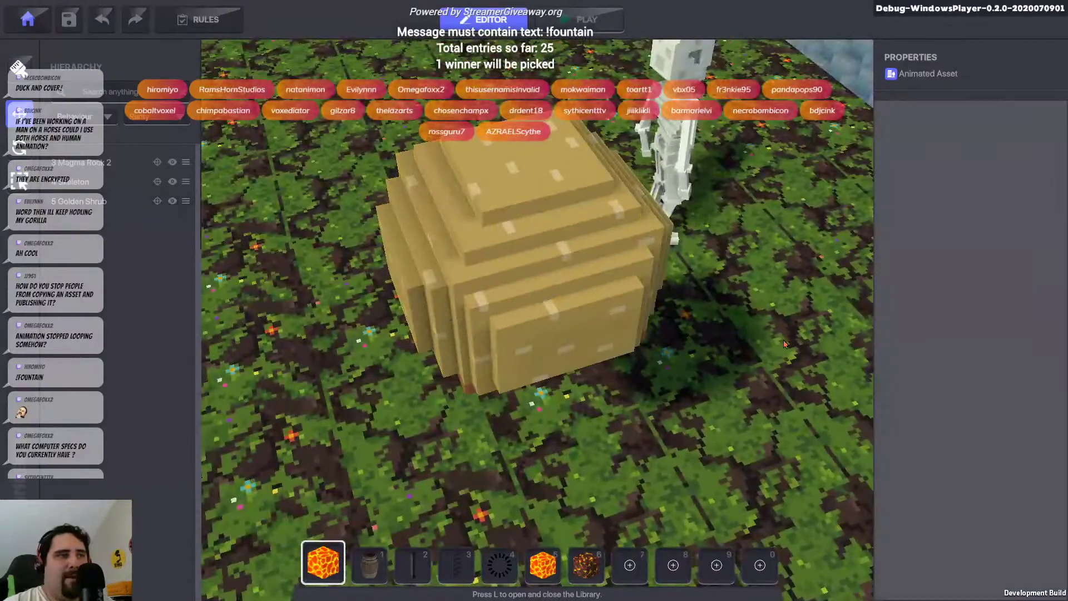
{"action": "left_click", "coordinate": [511, 241]}
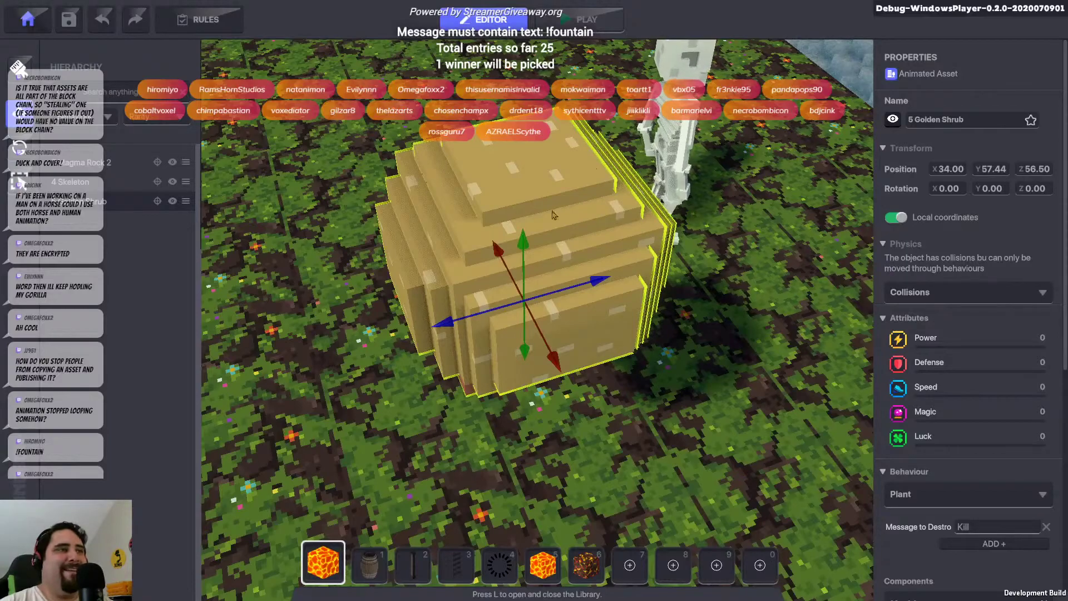
{"action": "right_click_drag", "start_coordinate": [552, 215], "coordinate": [281, 222]}
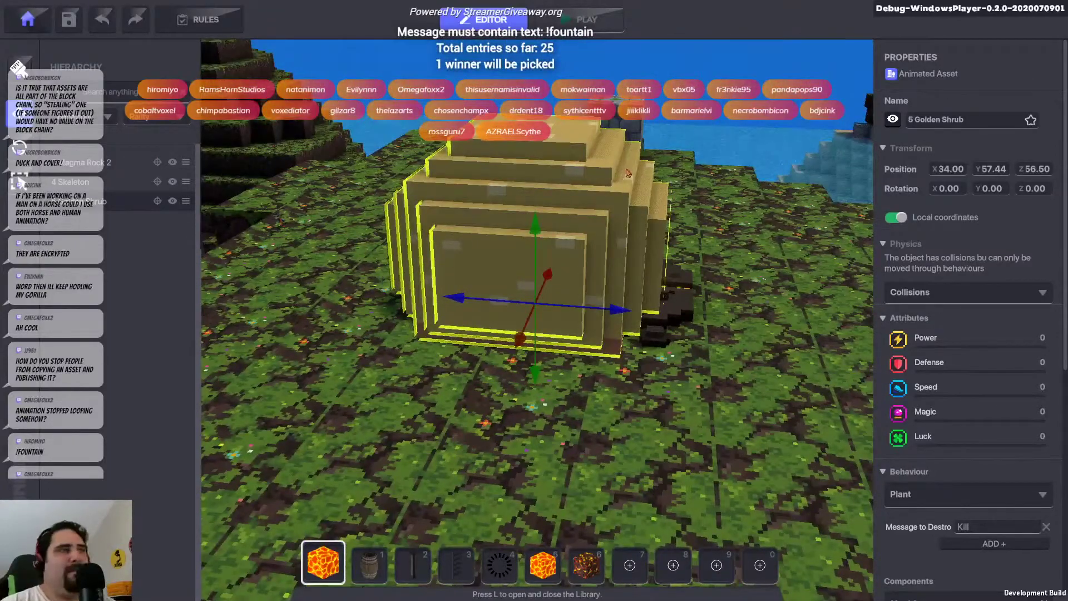
{"action": "right_click_drag", "start_coordinate": [579, 147], "coordinate": [656, 142]}
{"action": "mouse_move", "coordinate": [593, 149]}
{"action": "right_mouse_down"}
{"action": "mouse_move", "coordinate": [657, 136]}
{"action": "mouse_move", "coordinate": [594, 158]}
{"action": "right_mouse_up"}
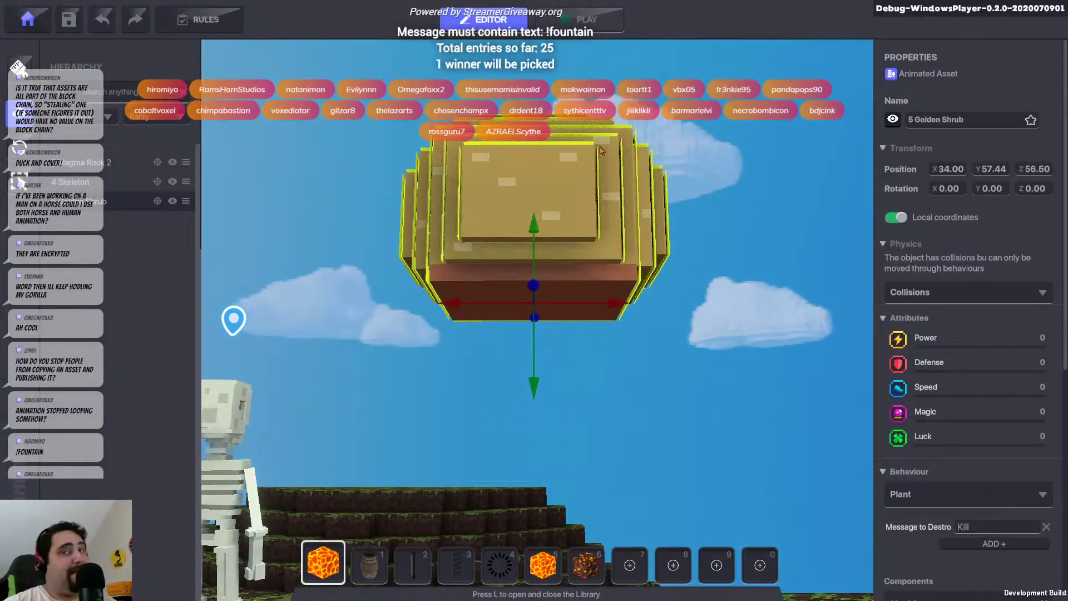
{"action": "right_click_drag", "start_coordinate": [523, 167], "coordinate": [542, 186]}
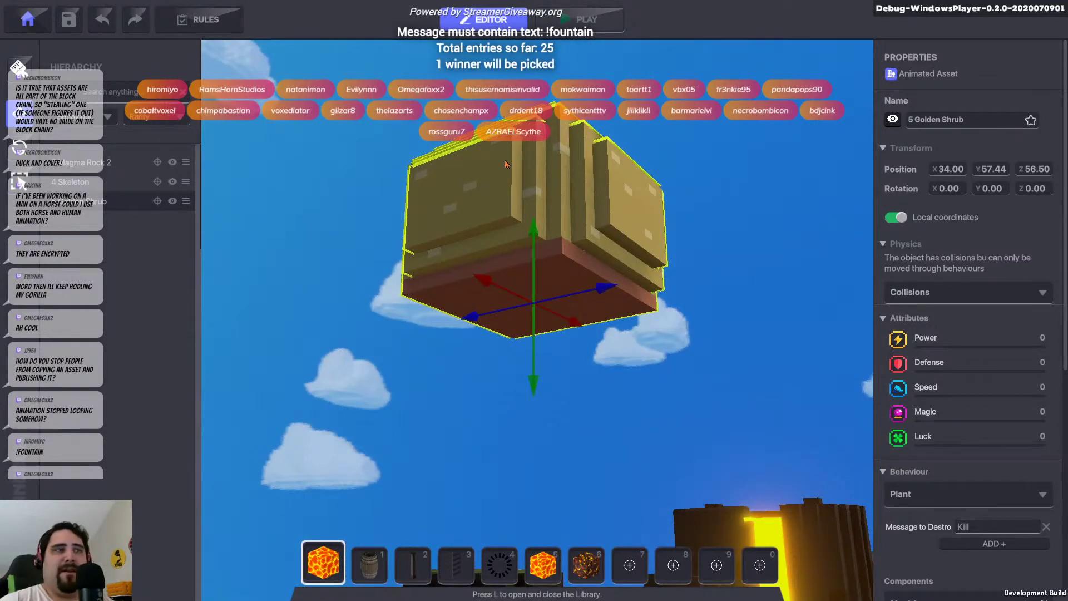
{"action": "right_click_drag", "start_coordinate": [505, 164], "coordinate": [504, 158]}
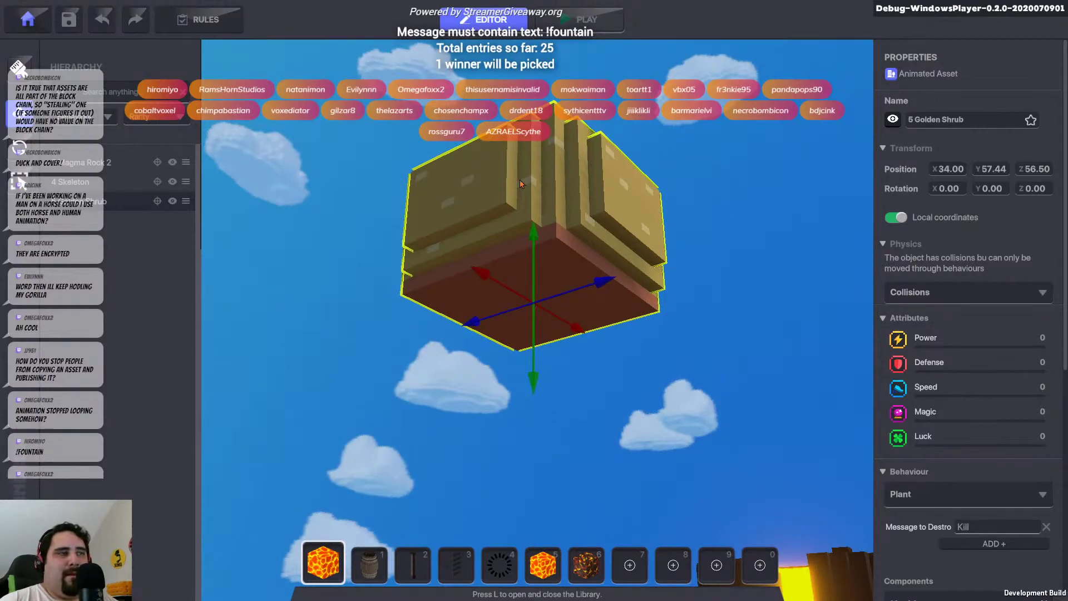
{"action": "right_click_drag", "start_coordinate": [594, 190], "coordinate": [466, 272]}
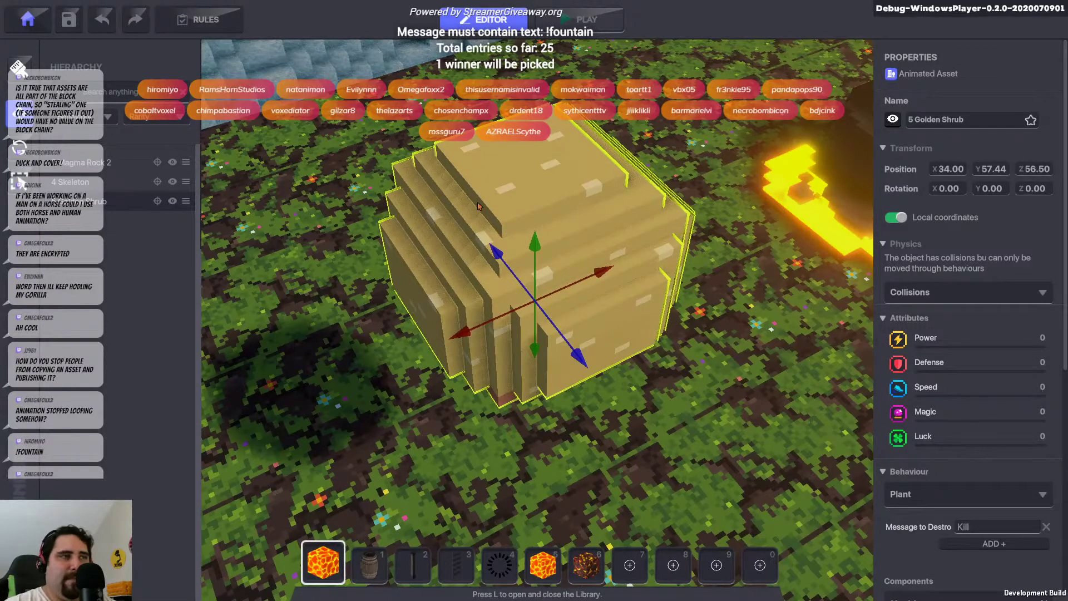
Examine the Golden Shrub's stepped side faces and speckled voxel surface up close
{"action": "scroll", "coordinate": [481, 212], "scroll_direction": "down", "scroll_amount": 5}
{"action": "scroll", "coordinate": [481, 212], "scroll_direction": "up", "scroll_amount": 2}
{"action": "scroll", "coordinate": [481, 212], "scroll_direction": "up", "scroll_amount": 4}
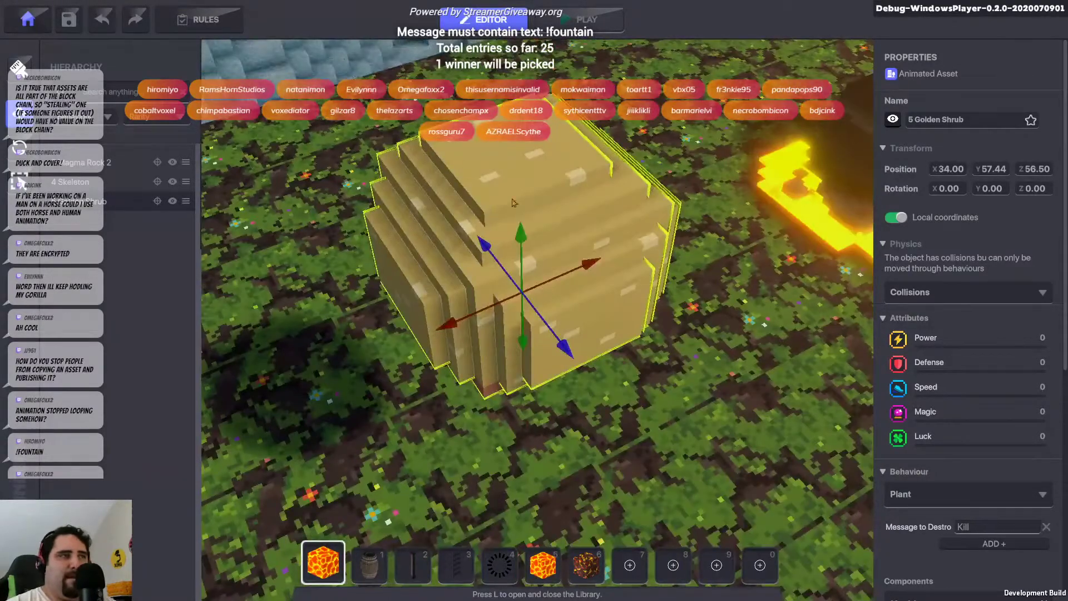
{"action": "middle_click_drag", "start_coordinate": [620, 198], "coordinate": [618, 142]}
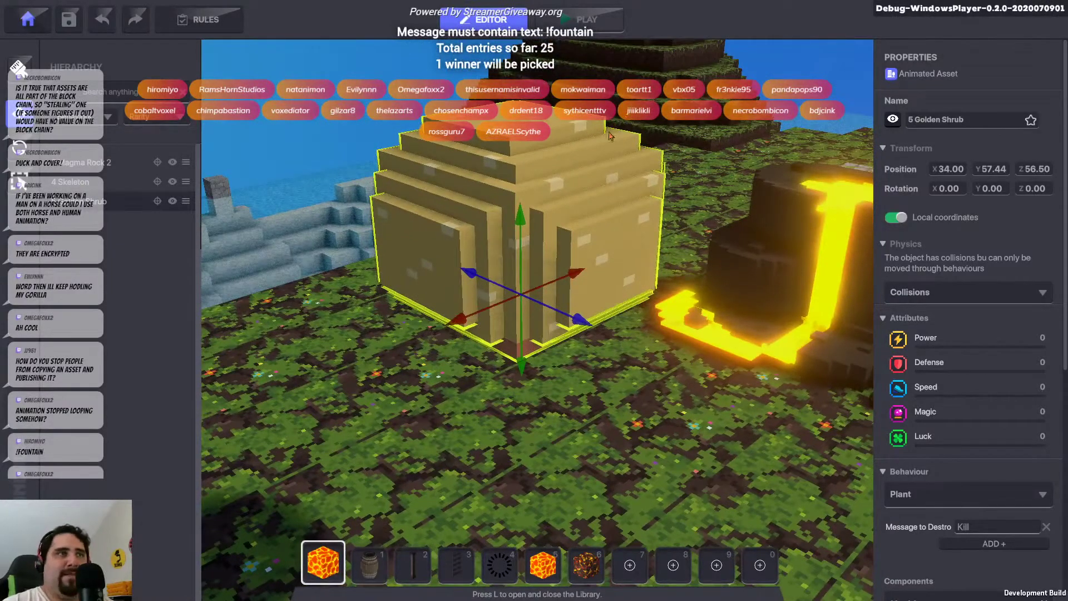
{"action": "middle_click_drag", "start_coordinate": [551, 140], "coordinate": [289, 121]}
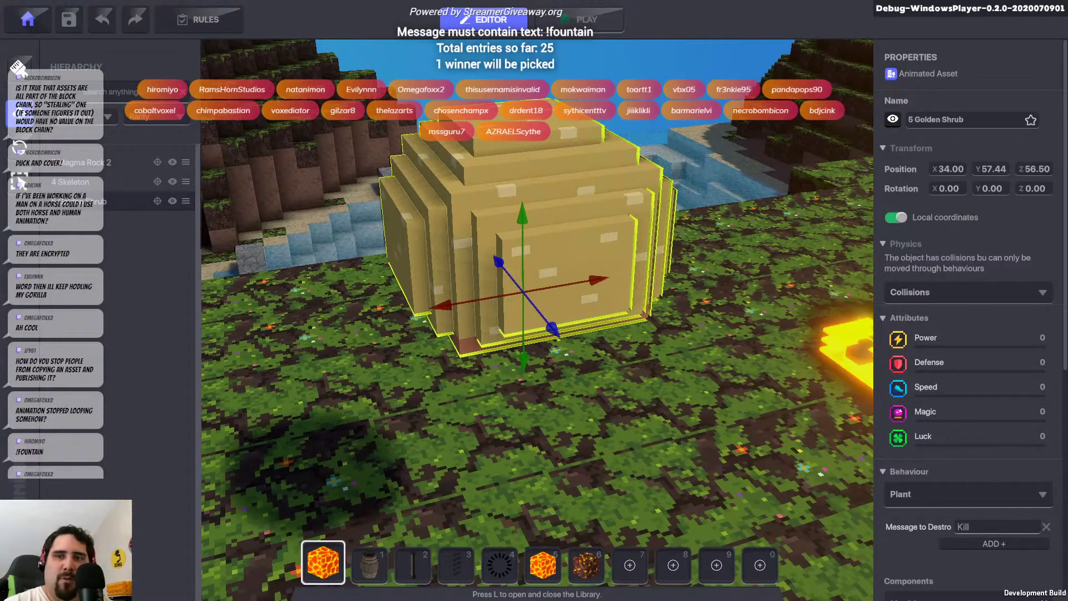
{"action": "scroll", "coordinate": [611, 205], "scroll_direction": "down", "scroll_amount": 3}
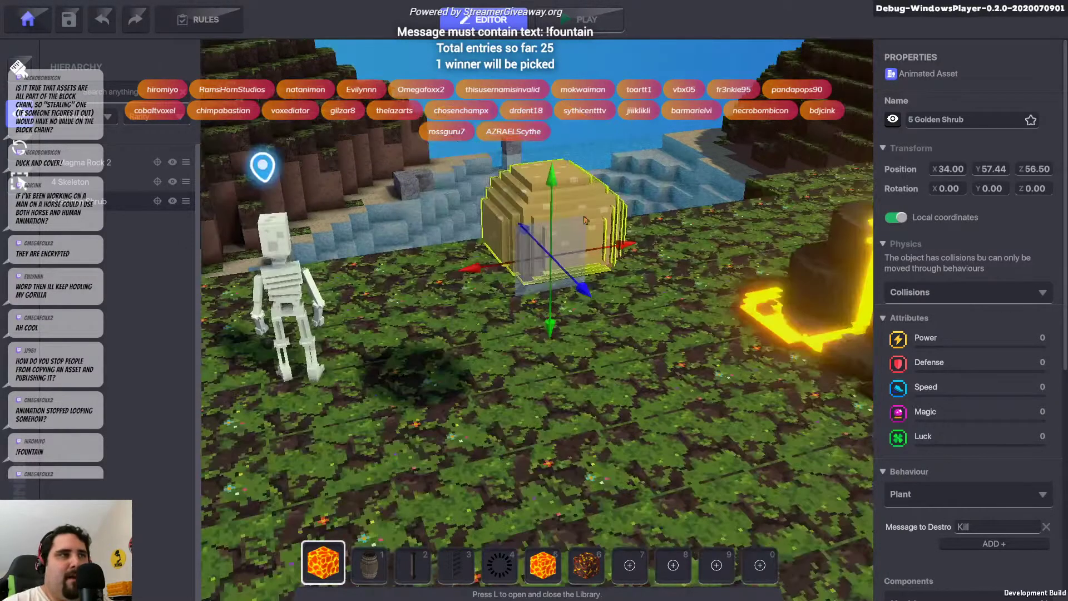
{"action": "scroll", "coordinate": [611, 206], "scroll_direction": "up", "scroll_amount": 3}
{"action": "scroll", "coordinate": [612, 206], "scroll_direction": "up", "scroll_amount": 3}
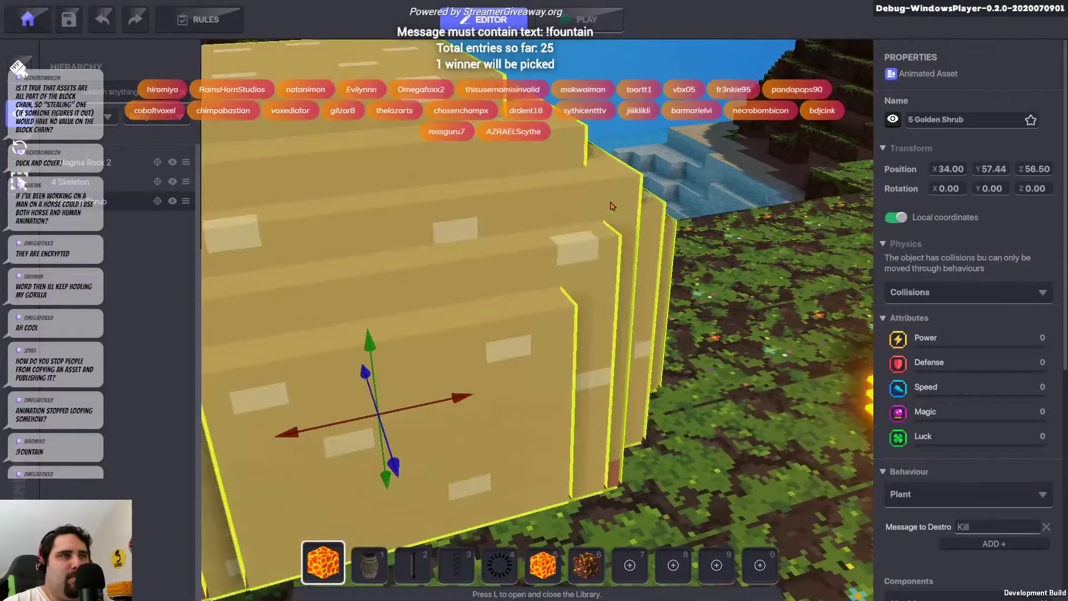
{"action": "scroll", "coordinate": [612, 206], "scroll_direction": "down", "scroll_amount": 3}
{"action": "right_click_drag", "start_coordinate": [611, 206], "coordinate": [675, 238]}
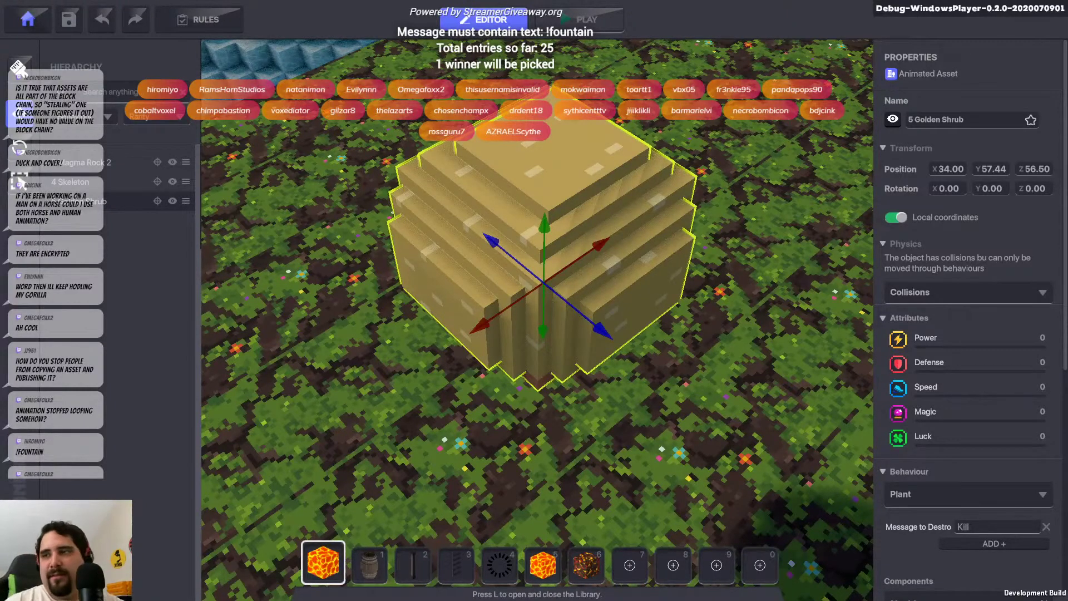
Examine the floating Golden Shrub from farther away alongside the skeleton and magma rock, and from ground level
{"action": "scroll", "coordinate": [573, 161], "scroll_direction": "down", "scroll_amount": 3}
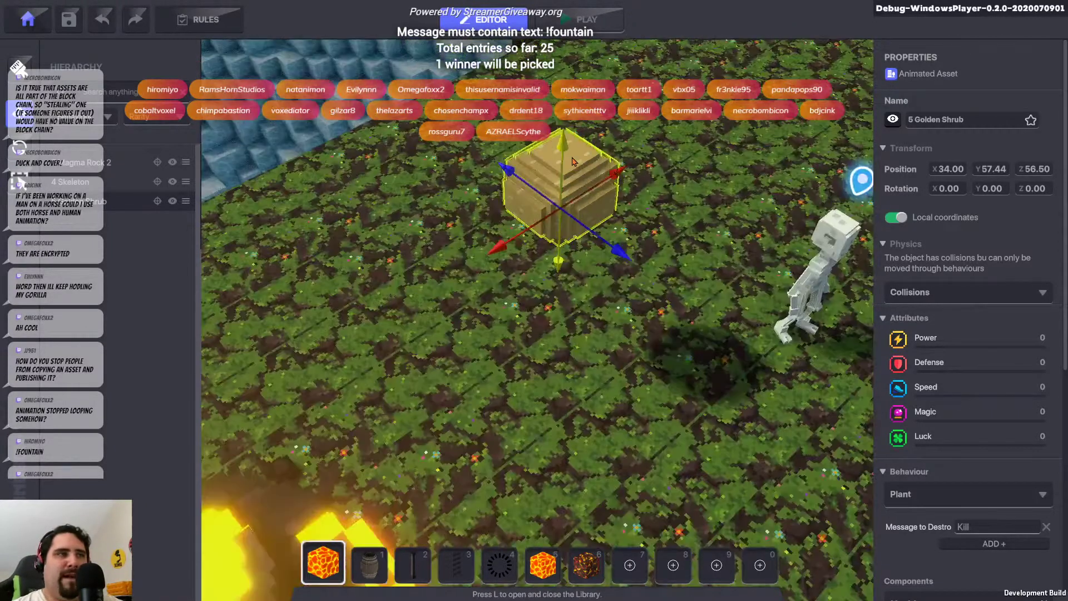
{"action": "scroll", "coordinate": [574, 161], "scroll_direction": "down", "scroll_amount": 3}
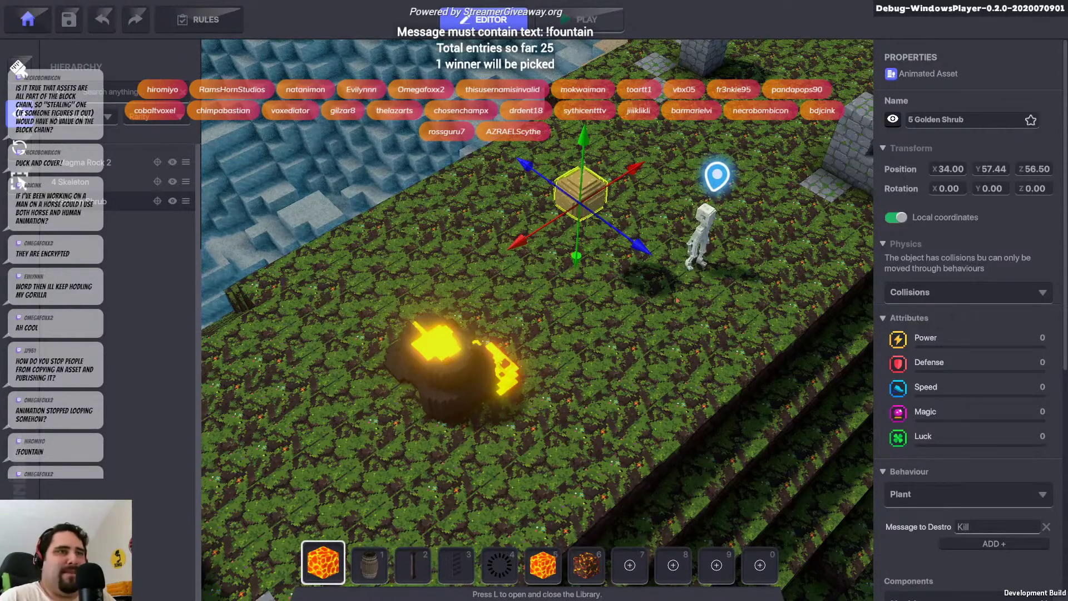
{"action": "scroll", "coordinate": [635, 178], "scroll_direction": "up", "scroll_amount": 3}
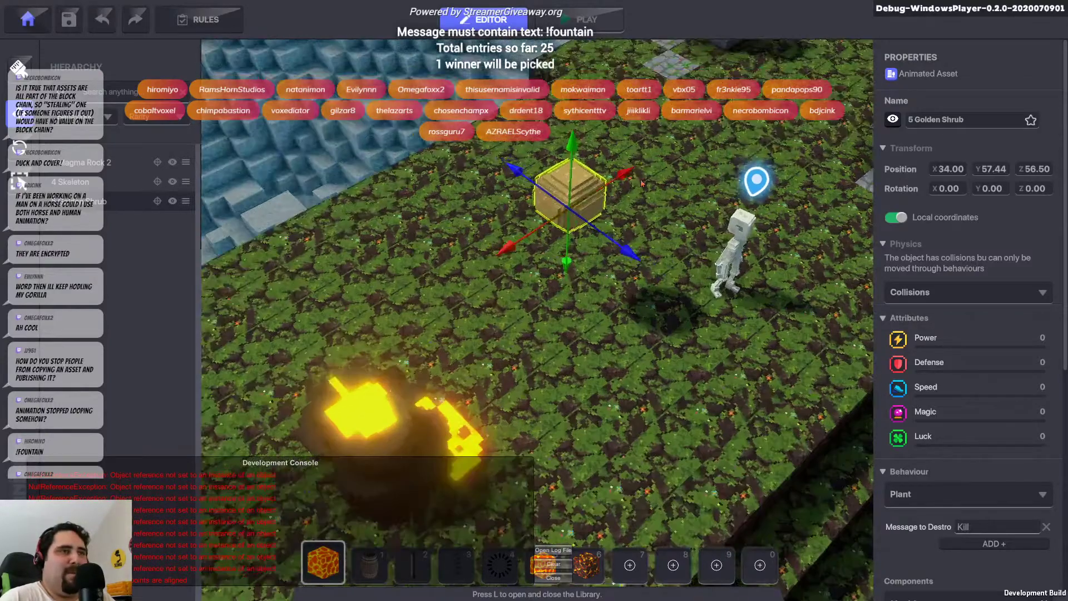
{"action": "scroll", "coordinate": [627, 206], "scroll_direction": "up", "scroll_amount": 2}
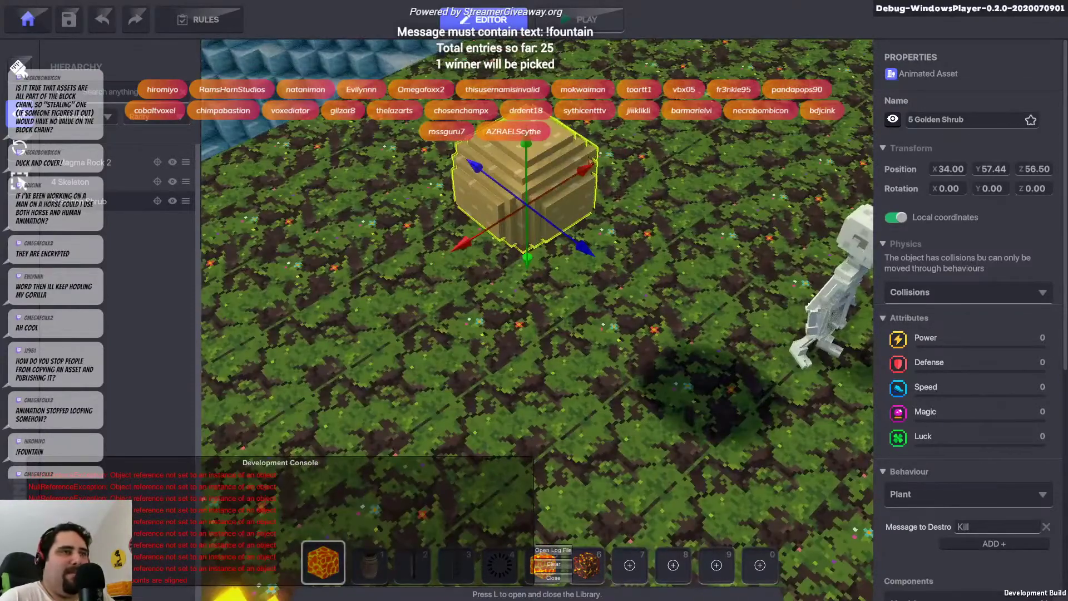
{"action": "scroll", "coordinate": [564, 148], "scroll_direction": "up", "scroll_amount": 2}
{"action": "middle_click_drag", "start_coordinate": [563, 148], "coordinate": [573, 139]}
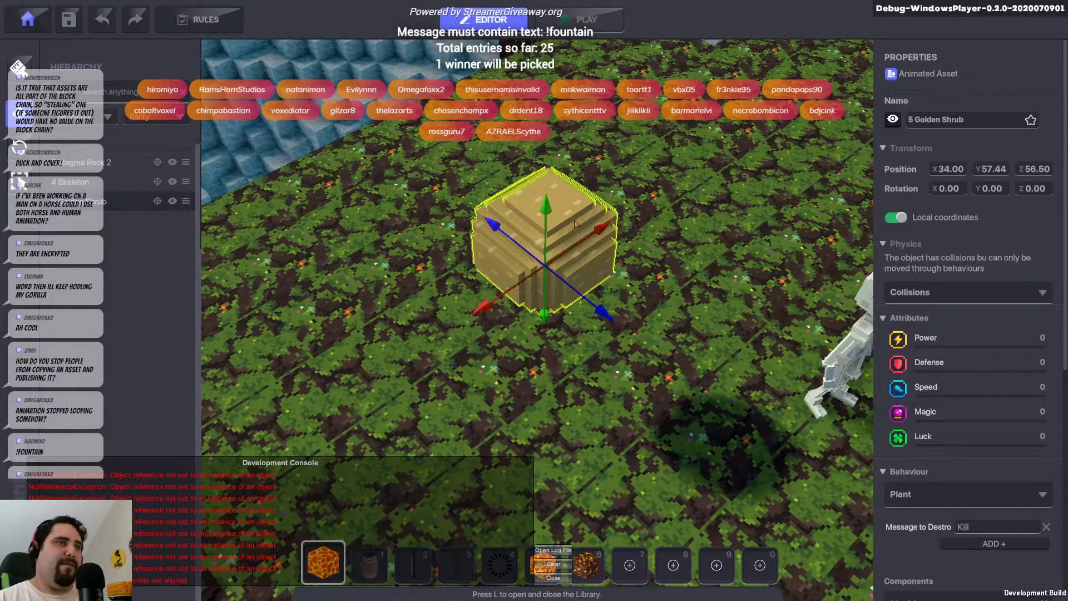
{"action": "right_click_drag", "start_coordinate": [576, 207], "coordinate": [679, 234]}
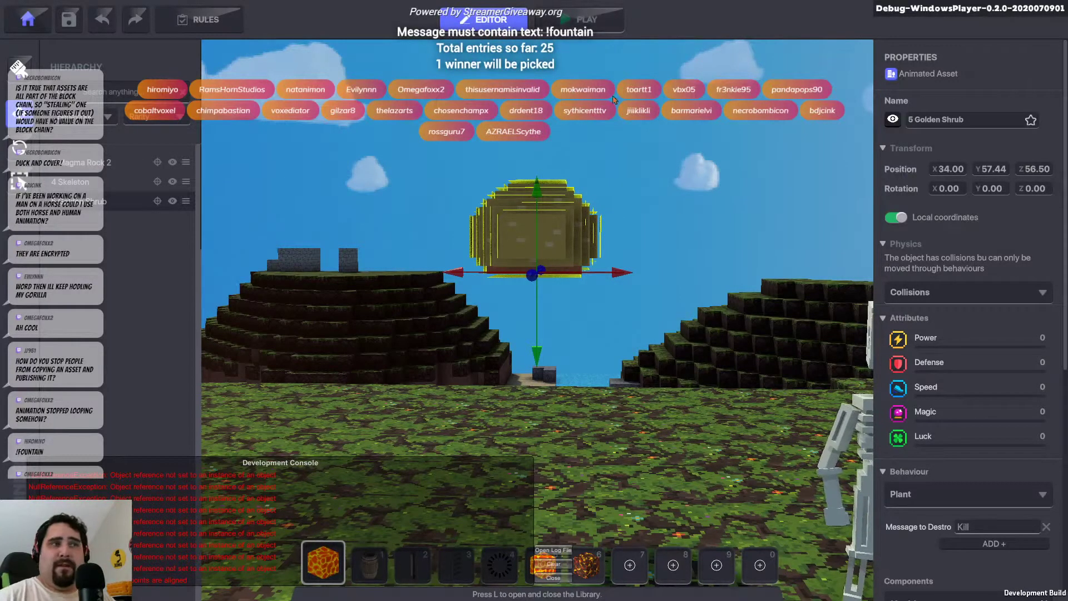
{"action": "middle_click_drag", "start_coordinate": [613, 100], "coordinate": [678, 287]}
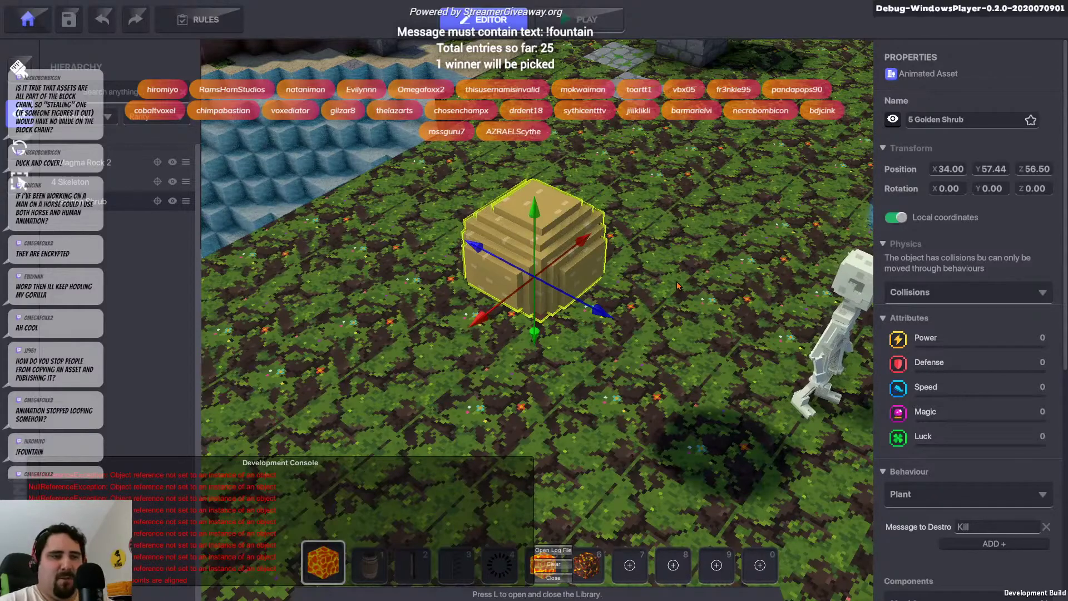
{"action": "key", "text": "w"}
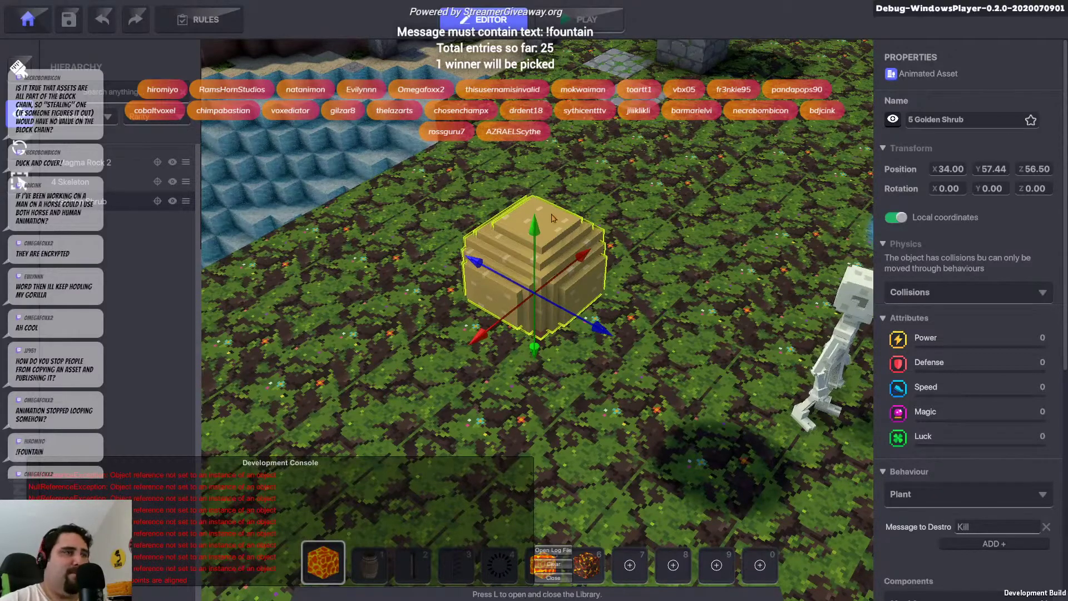
{"action": "key", "text": "a"}
{"action": "scroll", "coordinate": [555, 230], "scroll_direction": "up", "scroll_amount": 2}
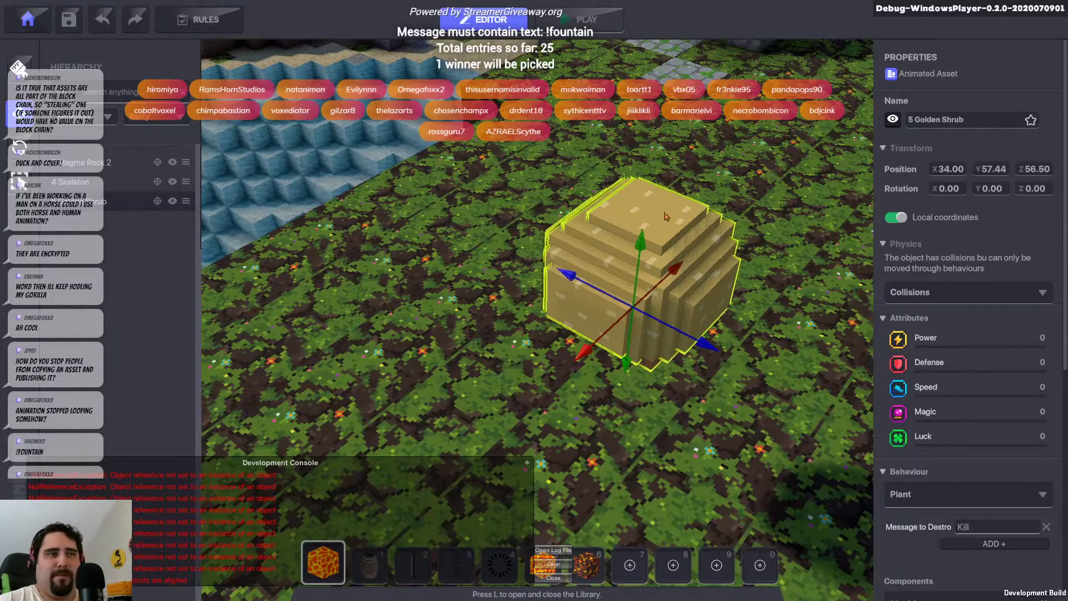
{"action": "middle_click_drag", "start_coordinate": [662, 223], "coordinate": [523, 166]}
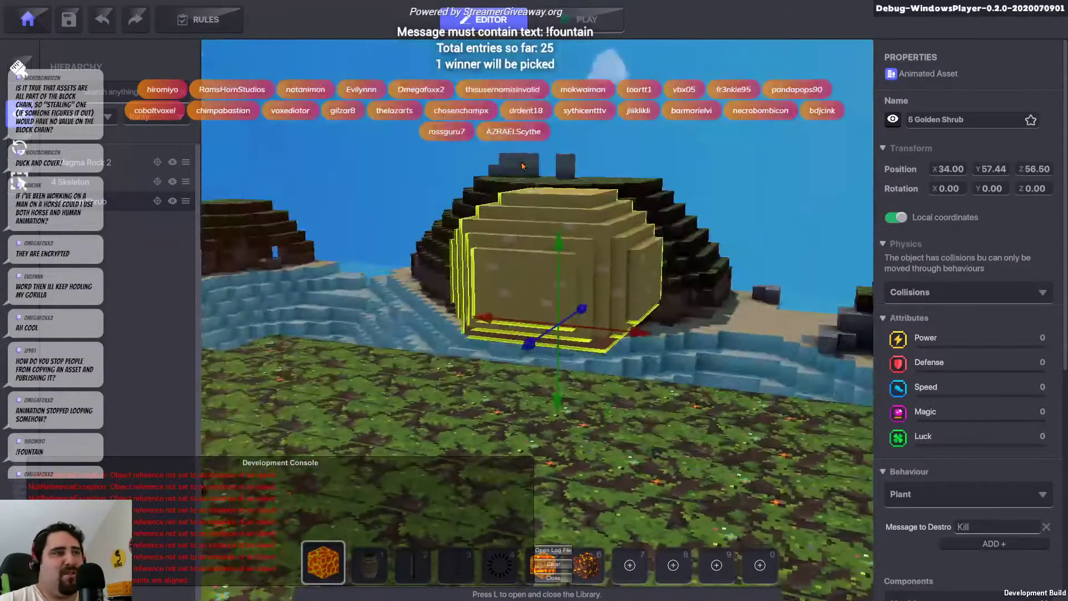
{"action": "middle_click_drag", "start_coordinate": [579, 206], "coordinate": [551, 261]}
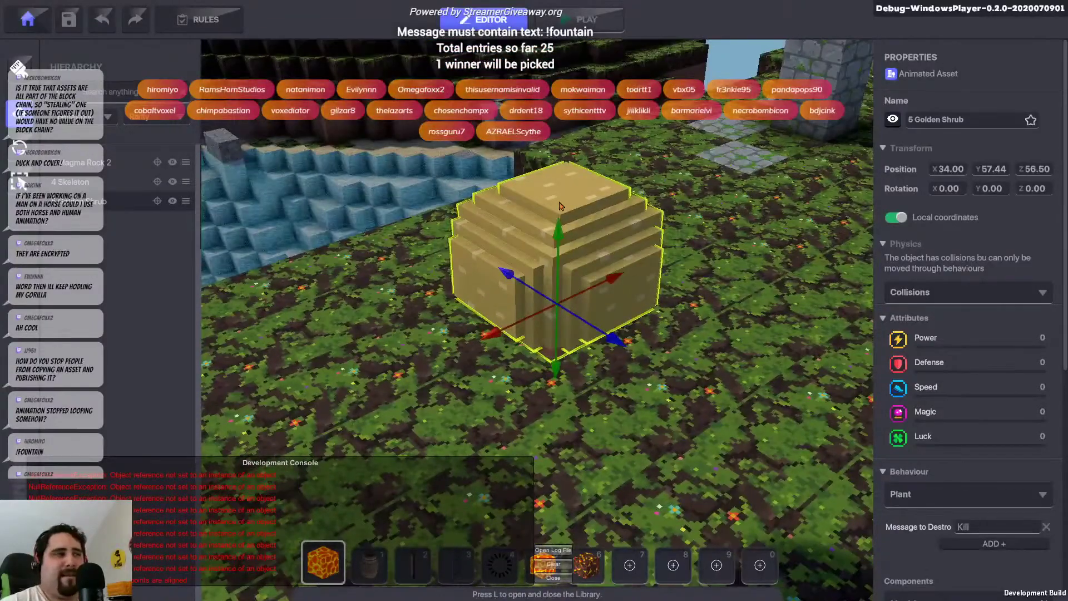
Examine the Golden Shrub up close, the skeleton standing near it, and the surrounding grass with its stone ruins from above
{"action": "middle_click_drag", "start_coordinate": [559, 206], "coordinate": [492, 272]}
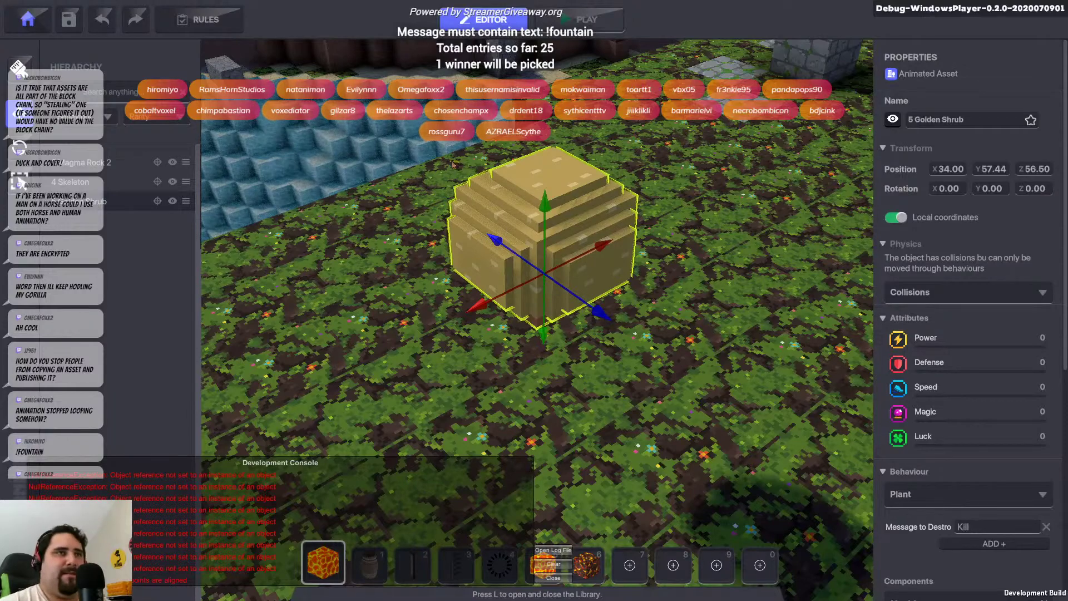
{"action": "right_click_drag", "start_coordinate": [512, 187], "coordinate": [514, 190]}
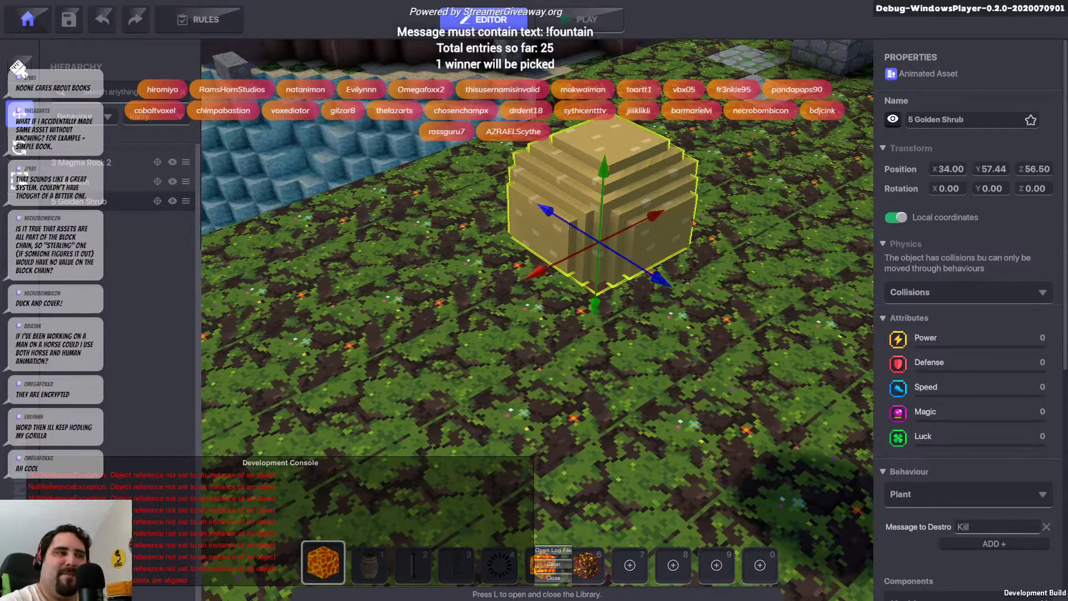
{"action": "middle_click_drag", "start_coordinate": [640, 166], "coordinate": [664, 171]}
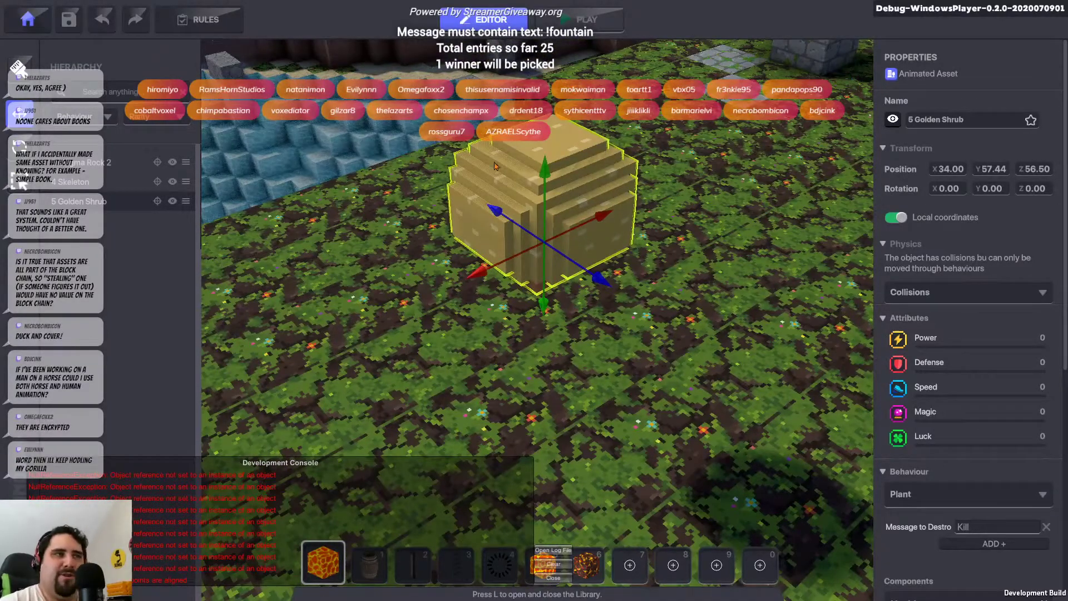
{"action": "right_click_drag", "start_coordinate": [496, 167], "coordinate": [577, 253]}
{"action": "scroll", "coordinate": [653, 213], "scroll_direction": "down", "scroll_amount": 5}
{"action": "scroll", "coordinate": [590, 267], "scroll_direction": "up", "scroll_amount": 2}
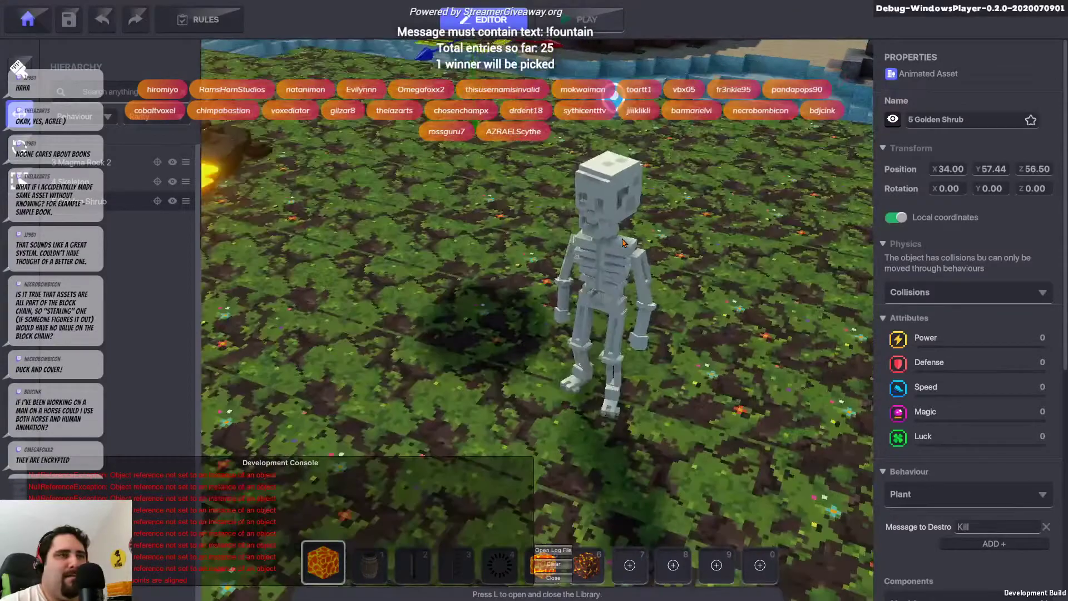
{"action": "right_click_drag", "start_coordinate": [706, 472], "coordinate": [613, 345]}
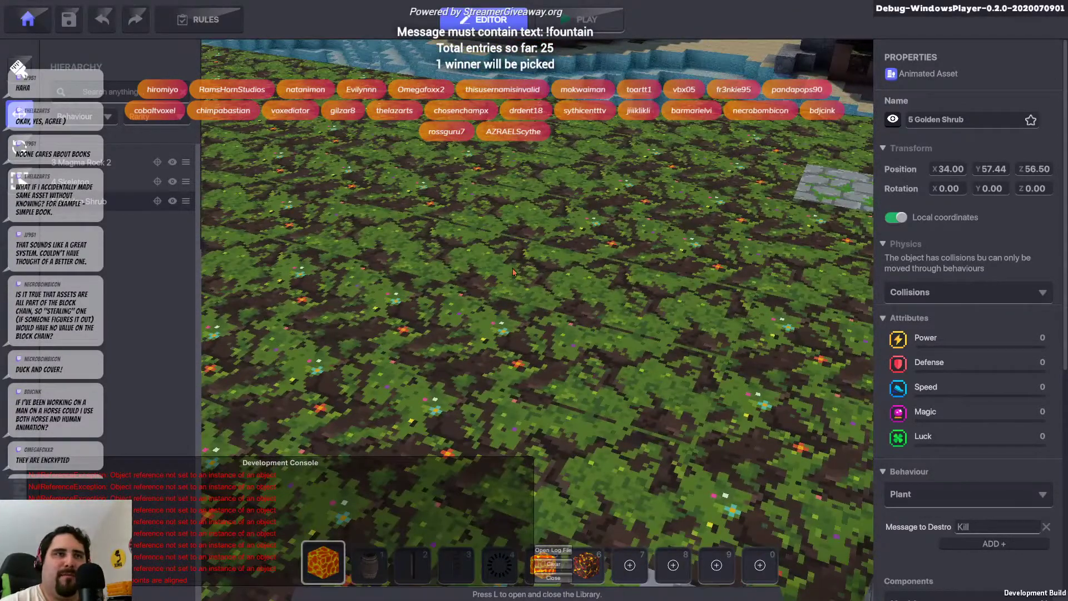
{"action": "right_click_drag", "start_coordinate": [514, 272], "coordinate": [749, 171]}
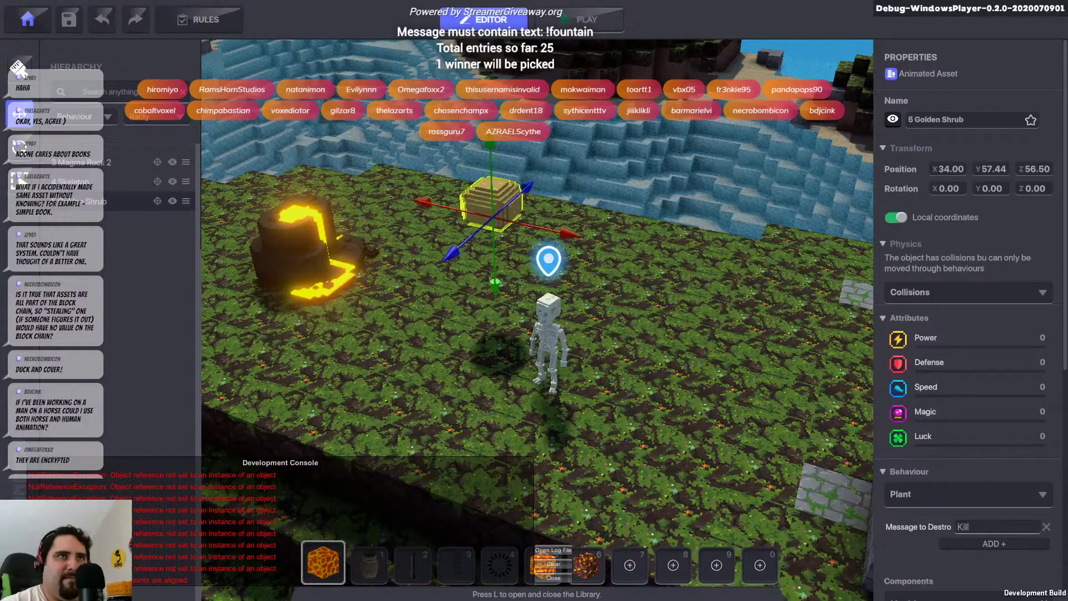
{"action": "right_click_drag", "start_coordinate": [749, 172], "coordinate": [717, 345]}
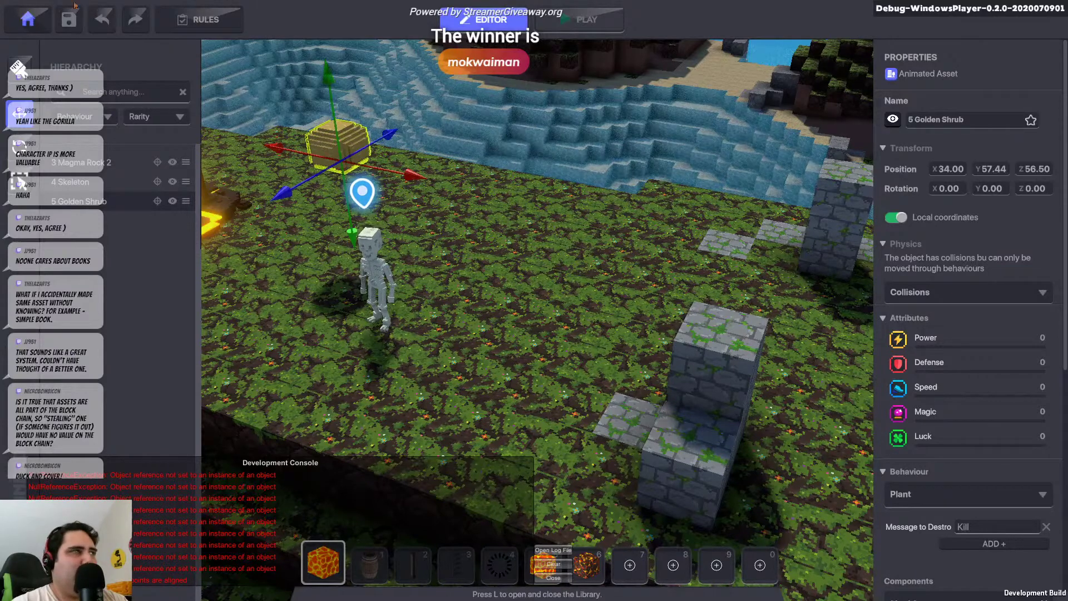
Leave the experience for the main menu without saving the changes, and exit the program at the login window
{"action": "left_click", "coordinate": [27, 19]}
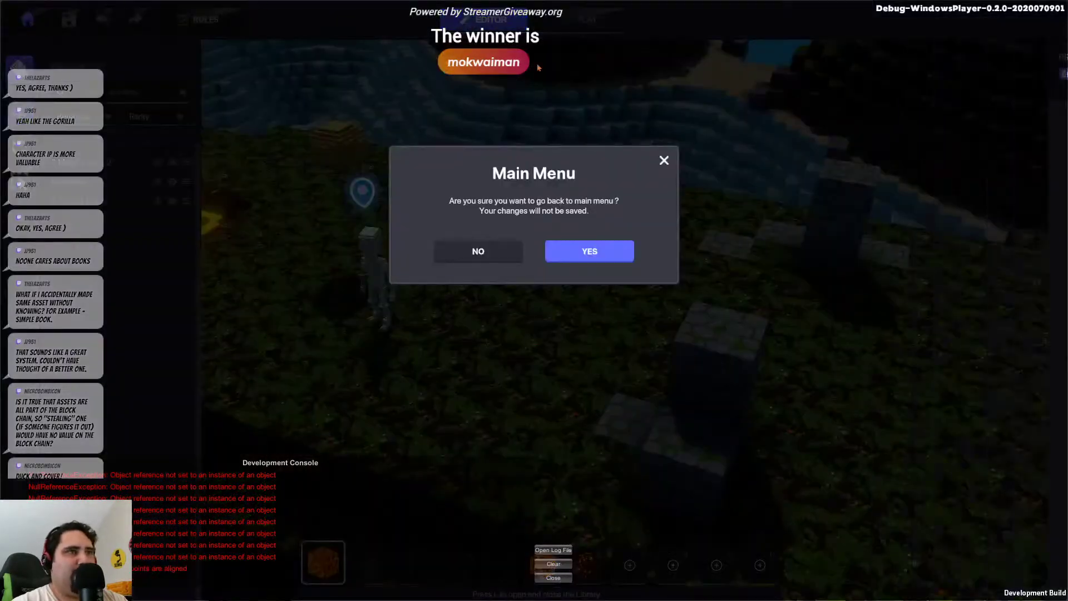
{"action": "left_click", "coordinate": [601, 252]}
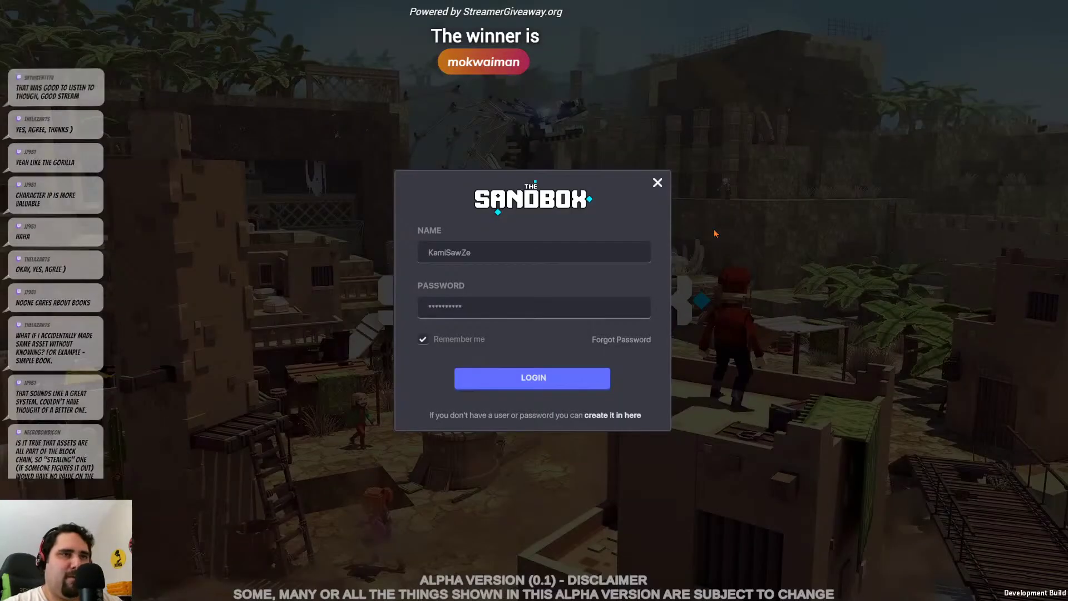
{"action": "left_click", "coordinate": [657, 183]}
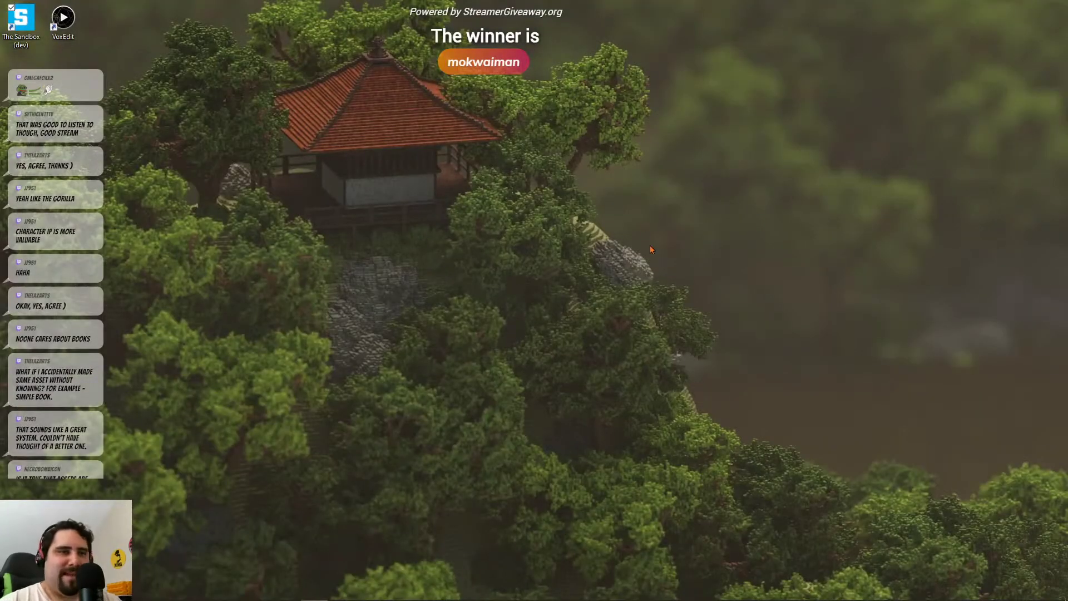